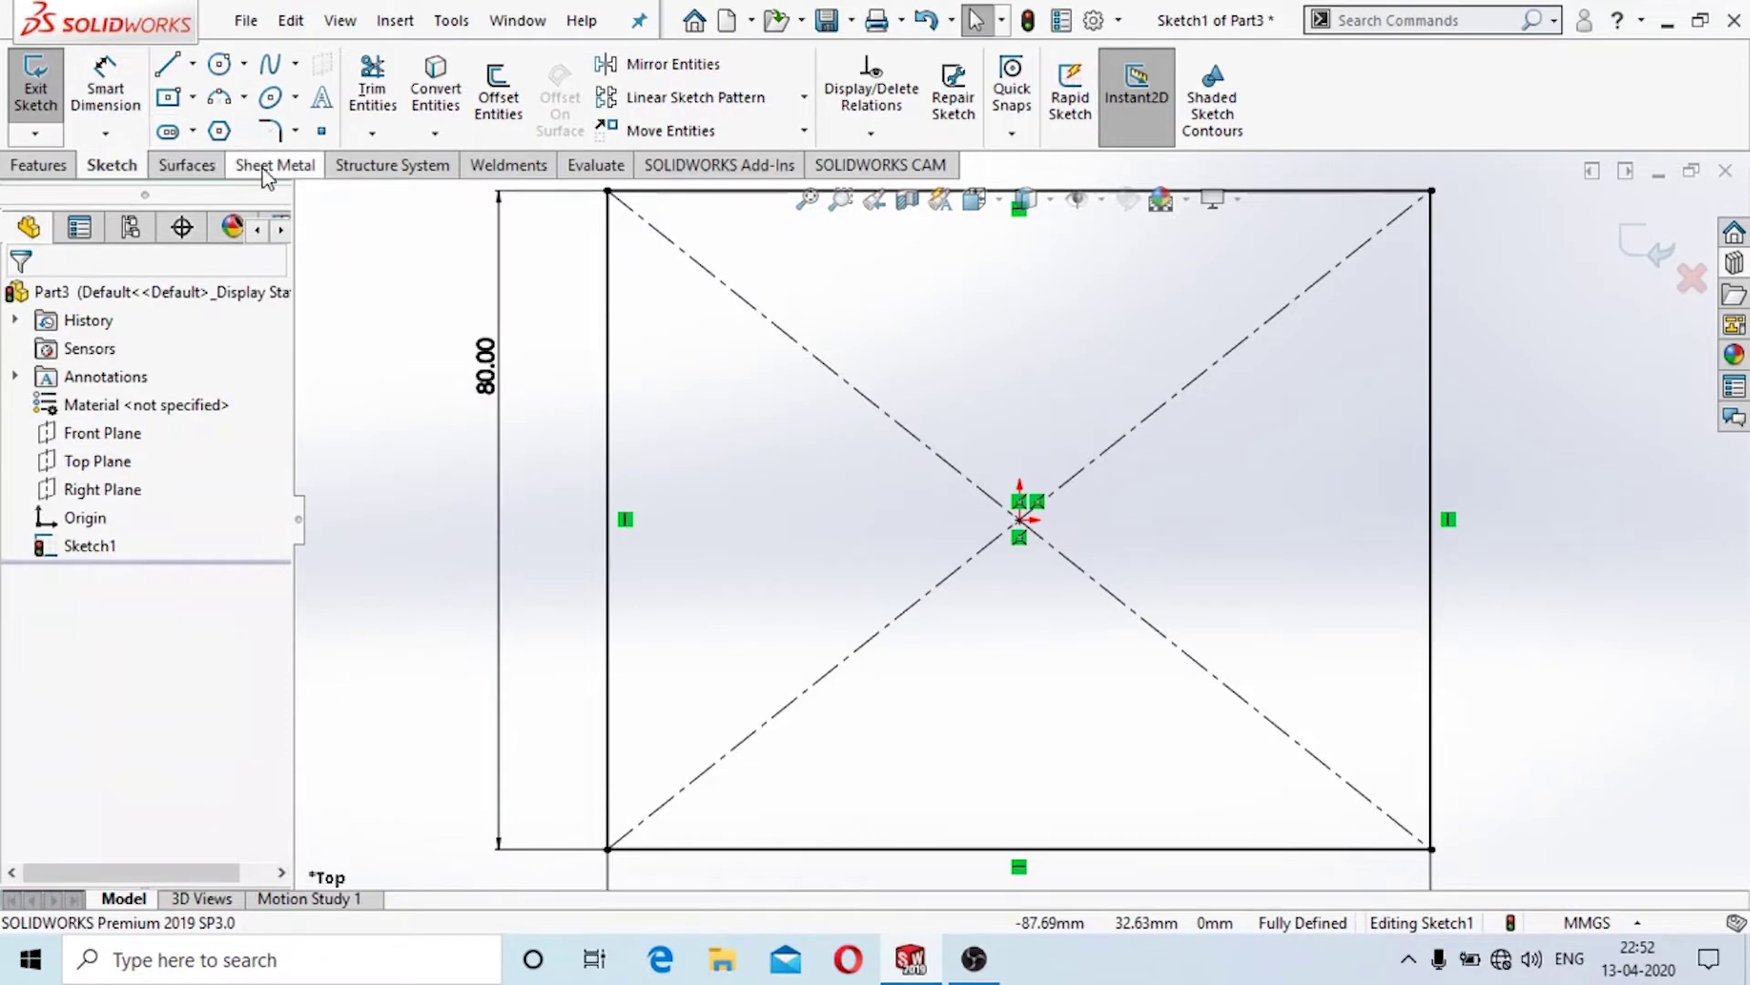
Toggle the Sheet Metal command set off and back on, and bring up its tools.
left_click(264, 167)
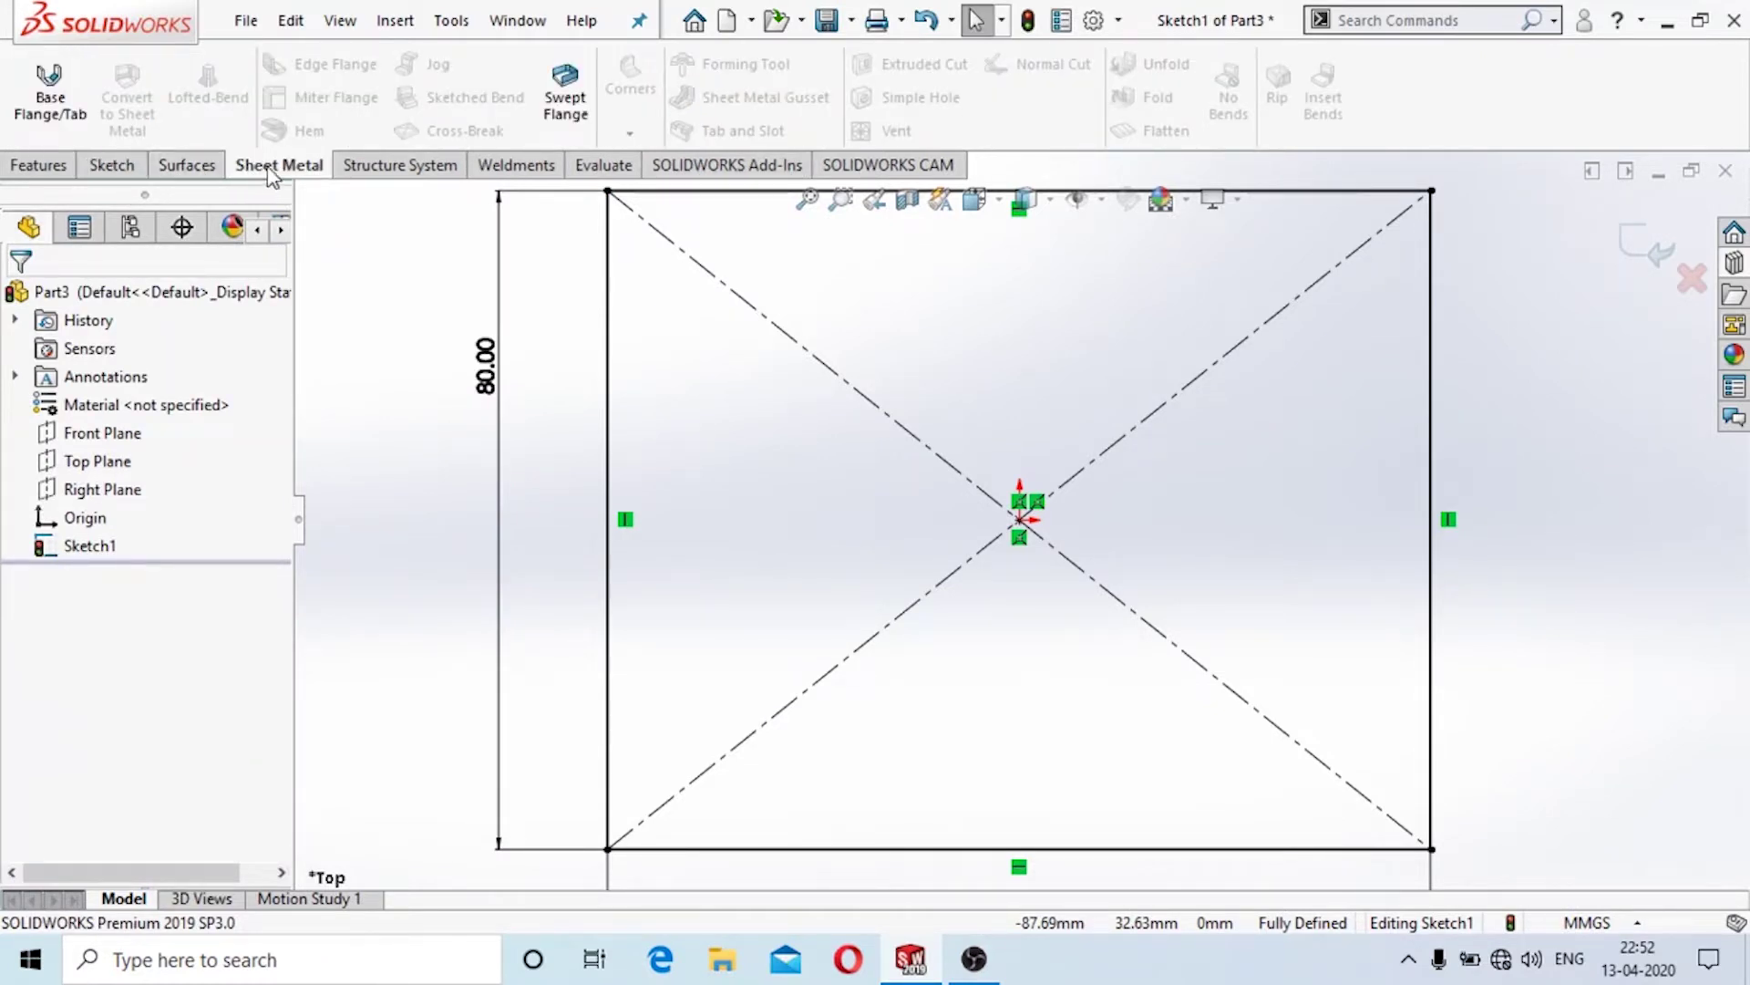
right_click(271, 174)
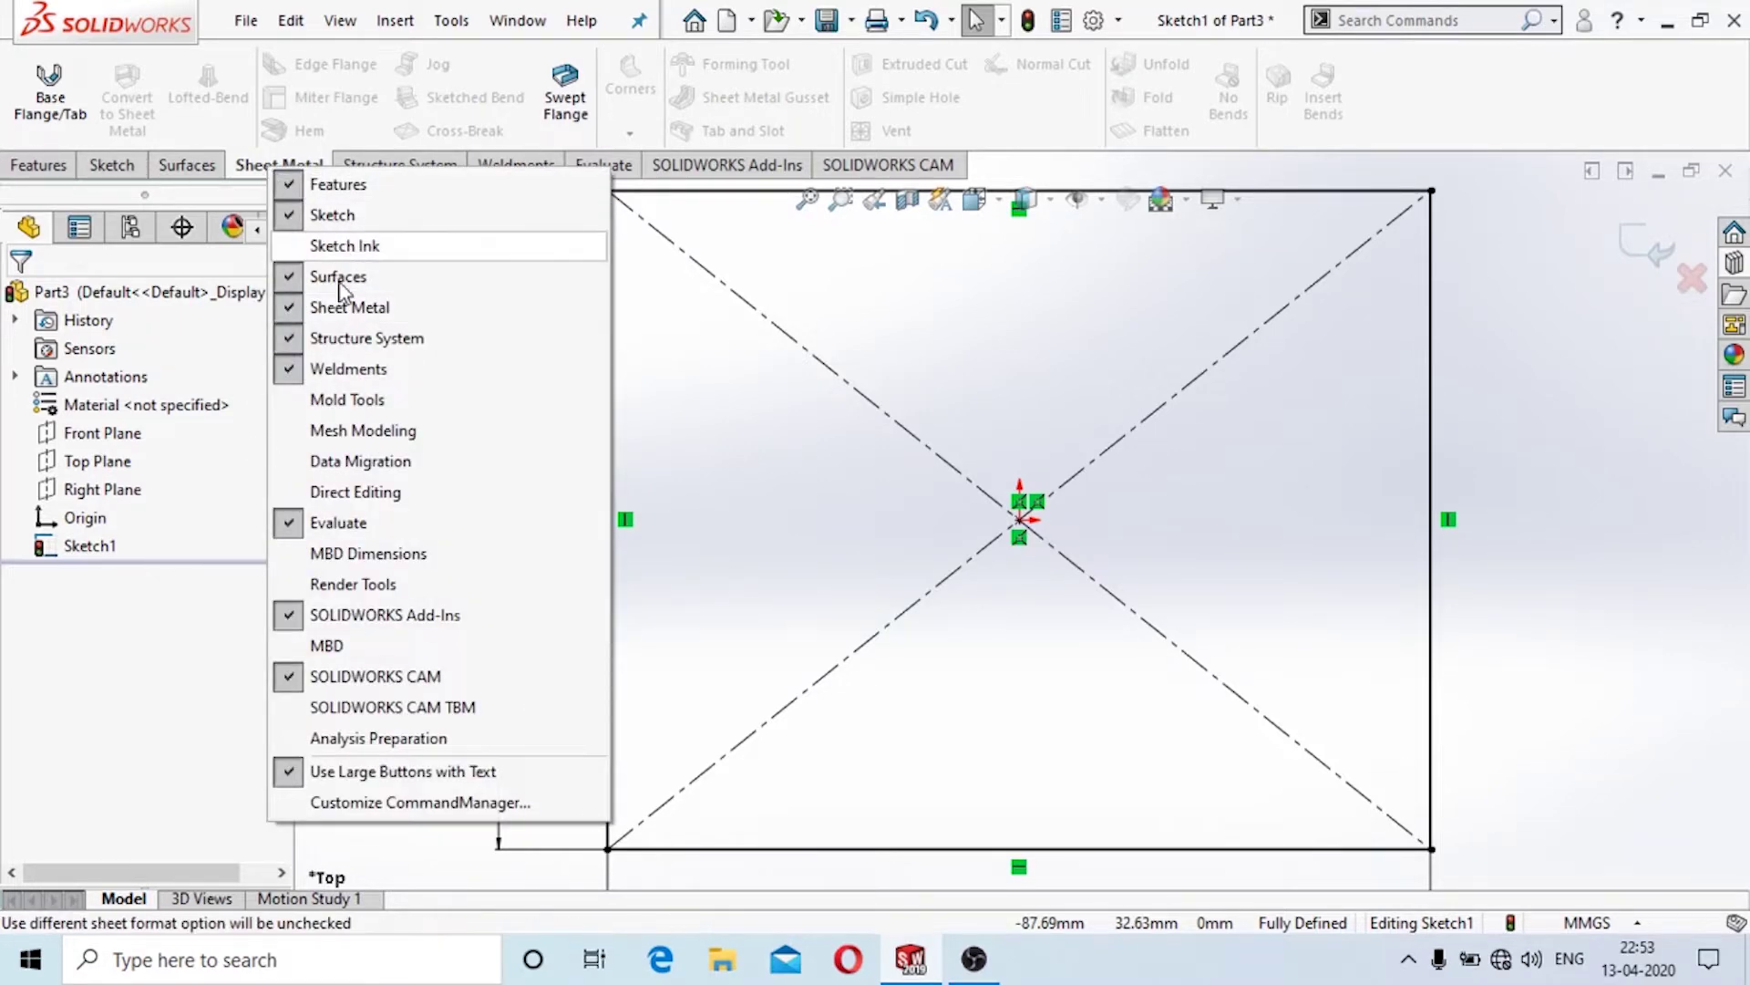
left_click(305, 308)
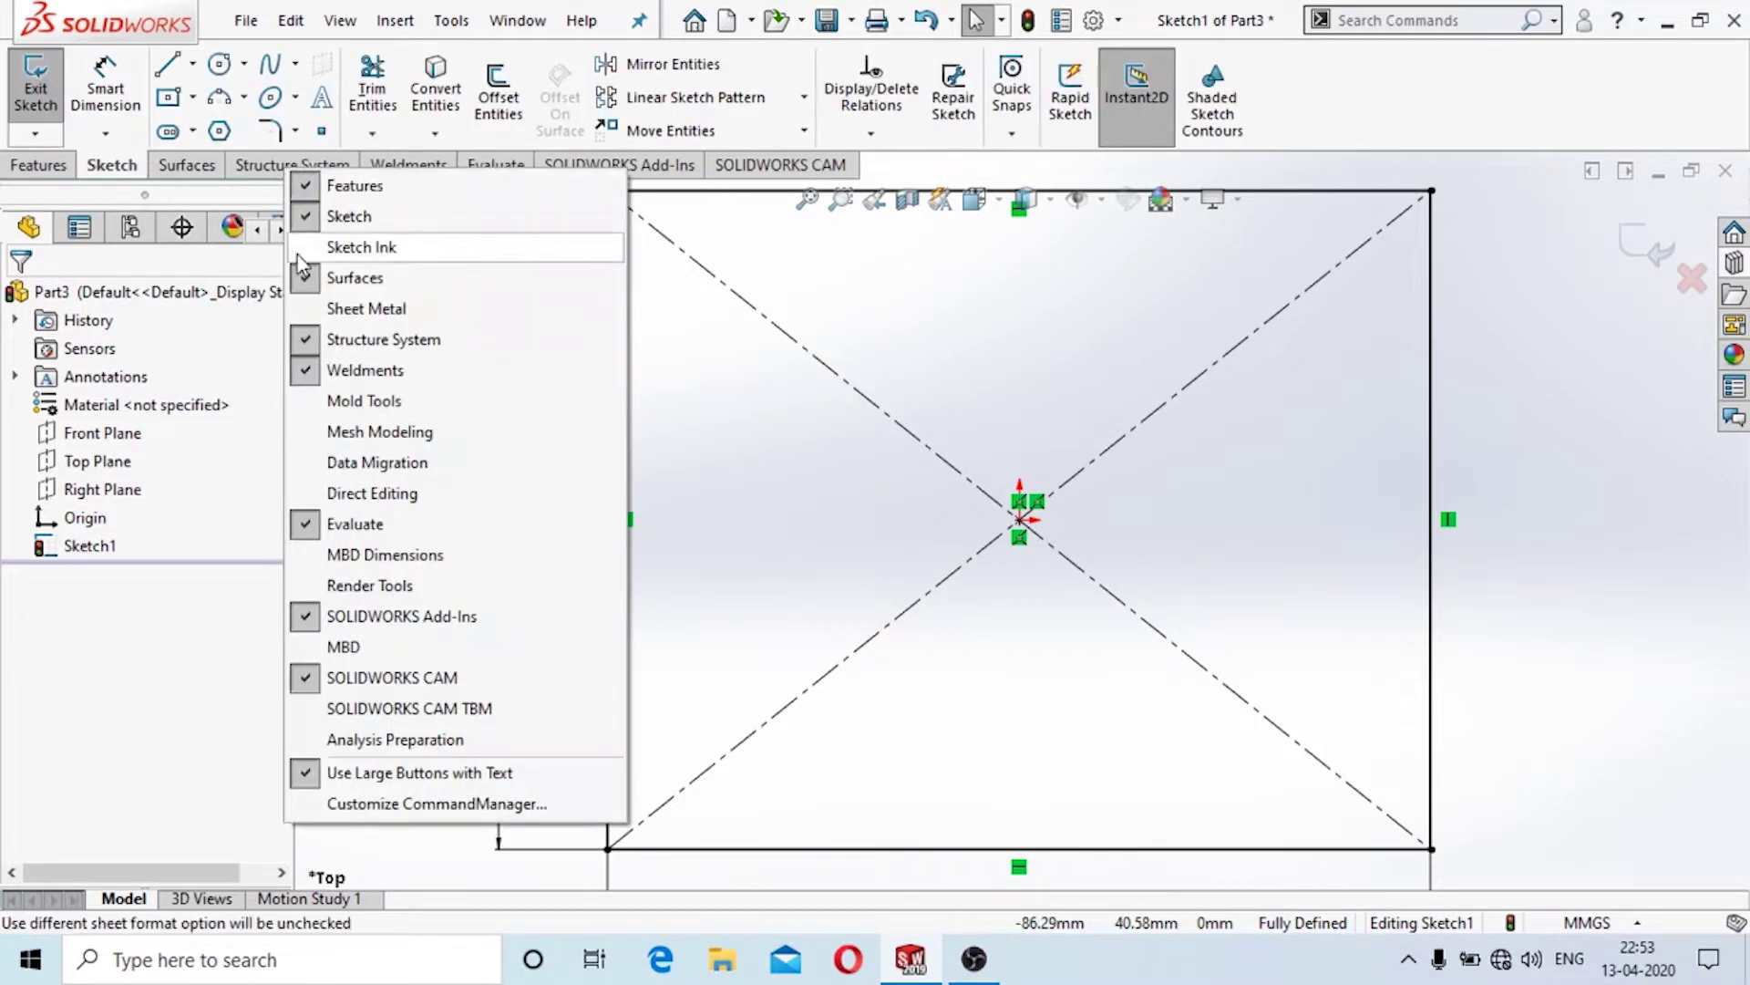
left_click(341, 312)
left_click(295, 173)
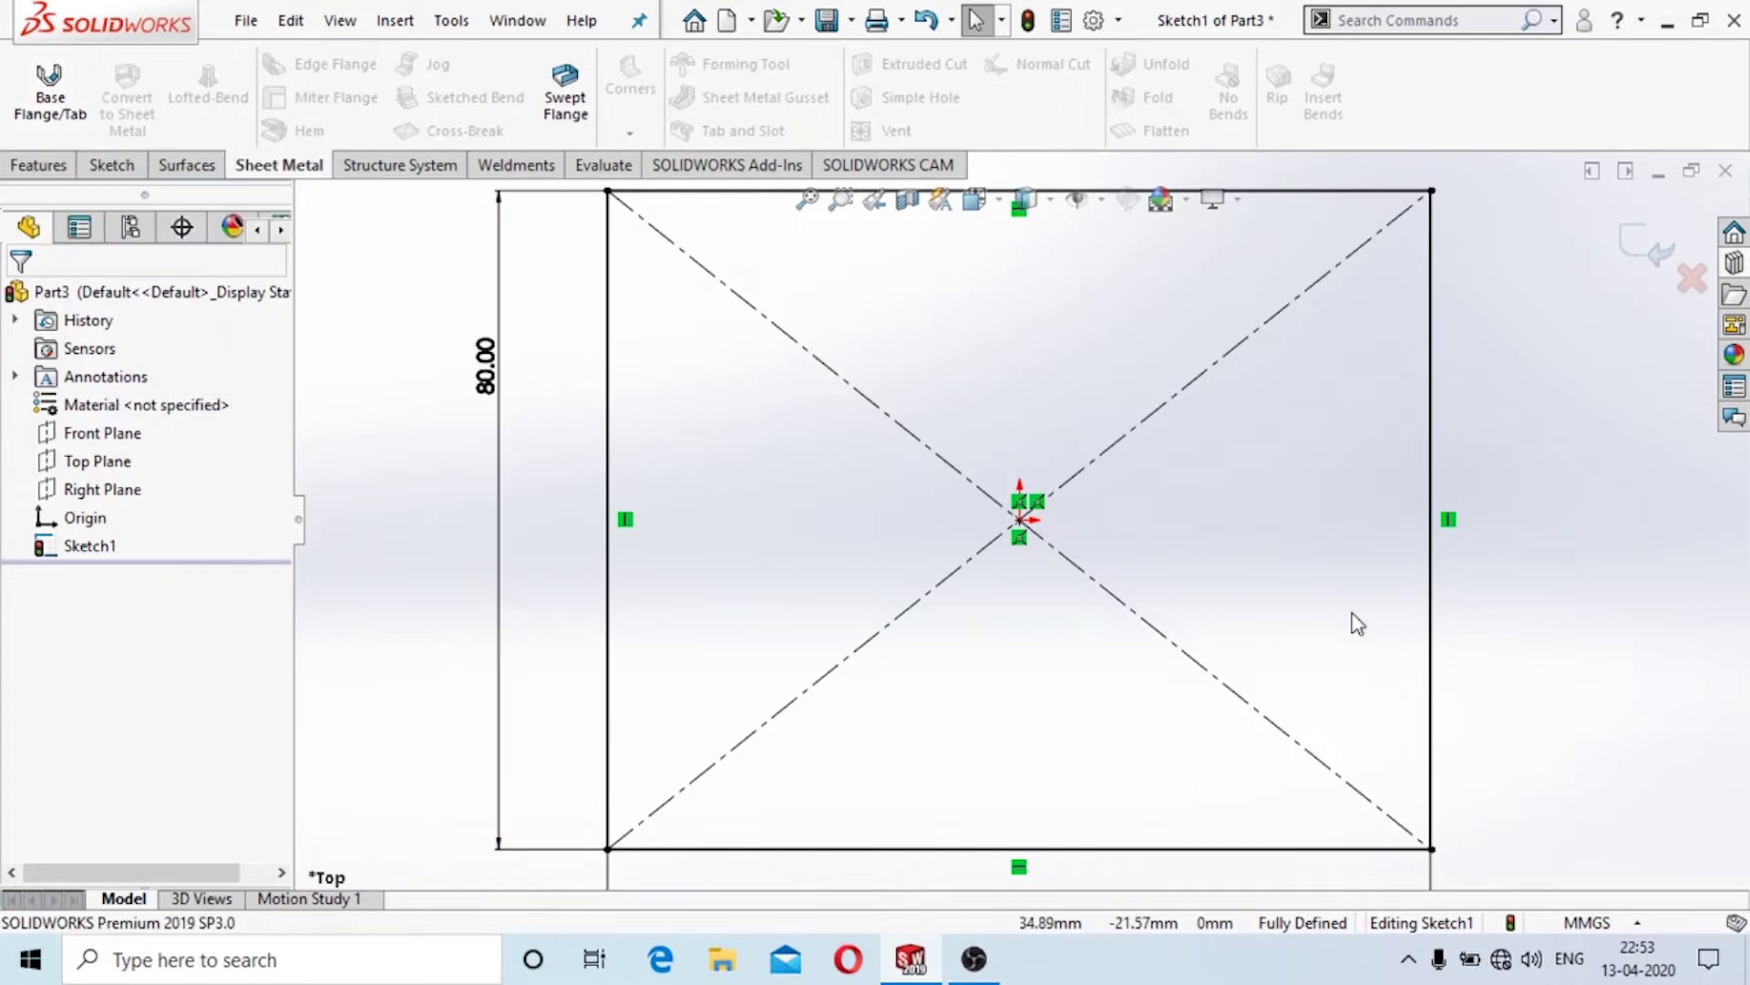
Create a base flange 0.50 mm thick from the 100 by 80 mm rectangle sketch, without using a gauge table.
left_click(48, 105)
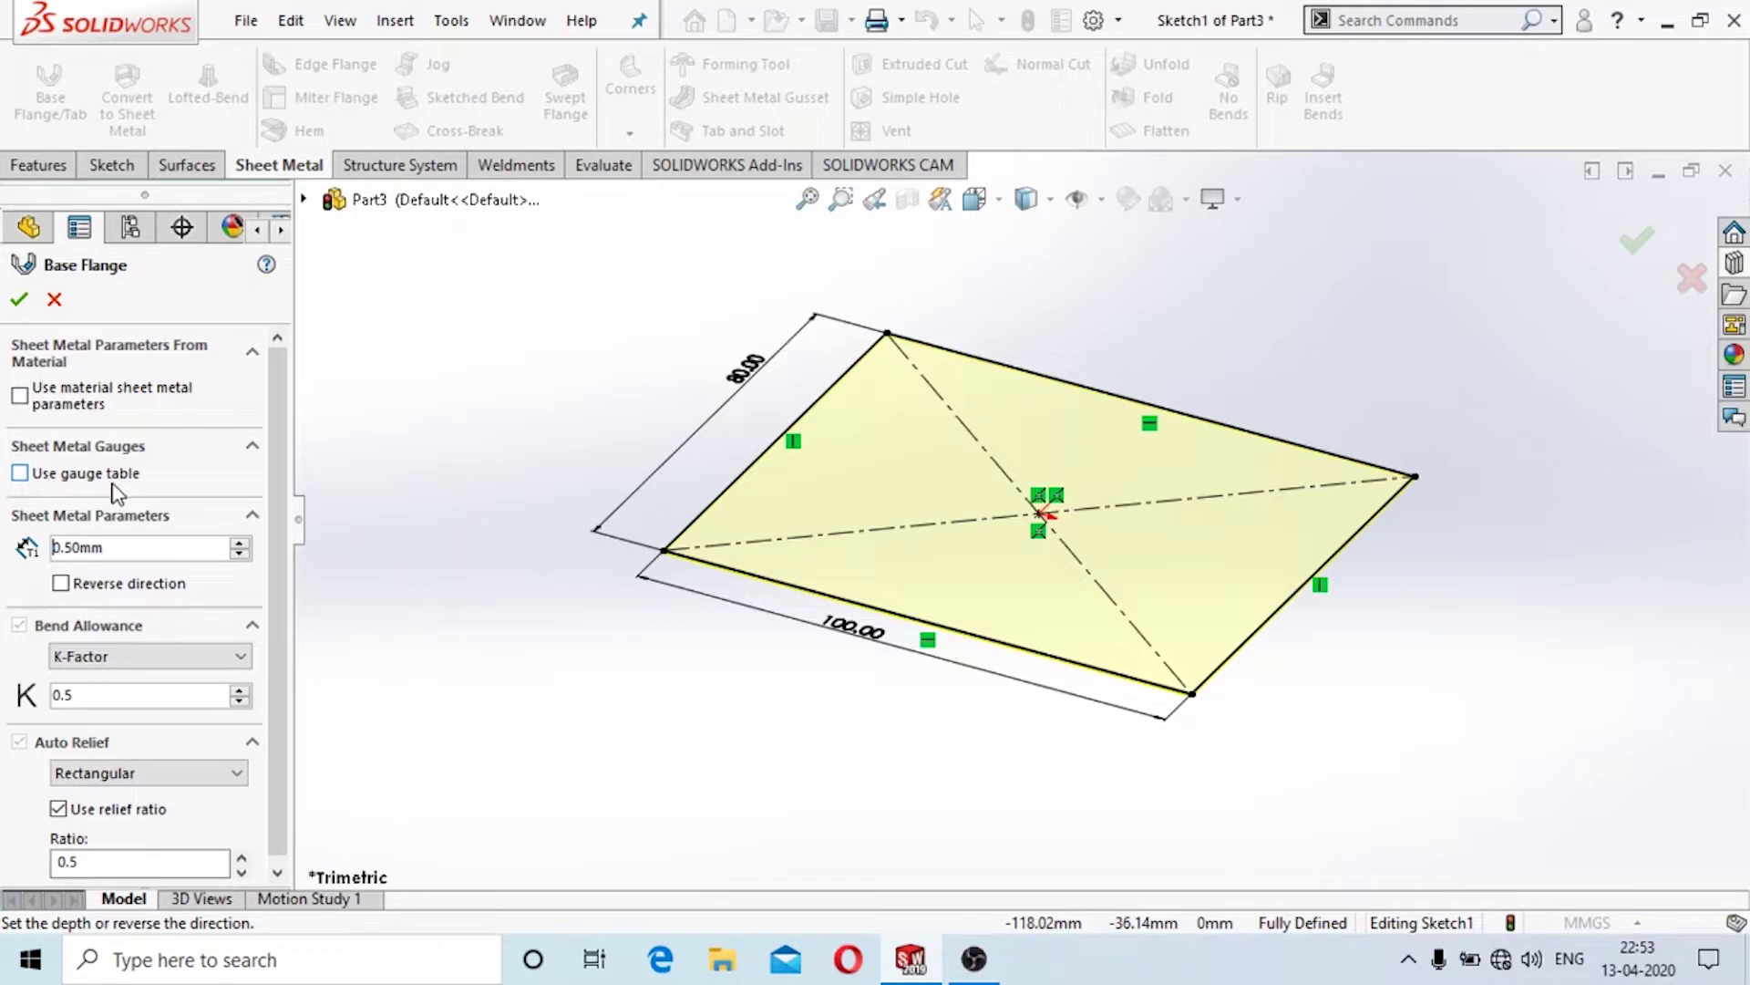
left_click(20, 473)
left_click(107, 511)
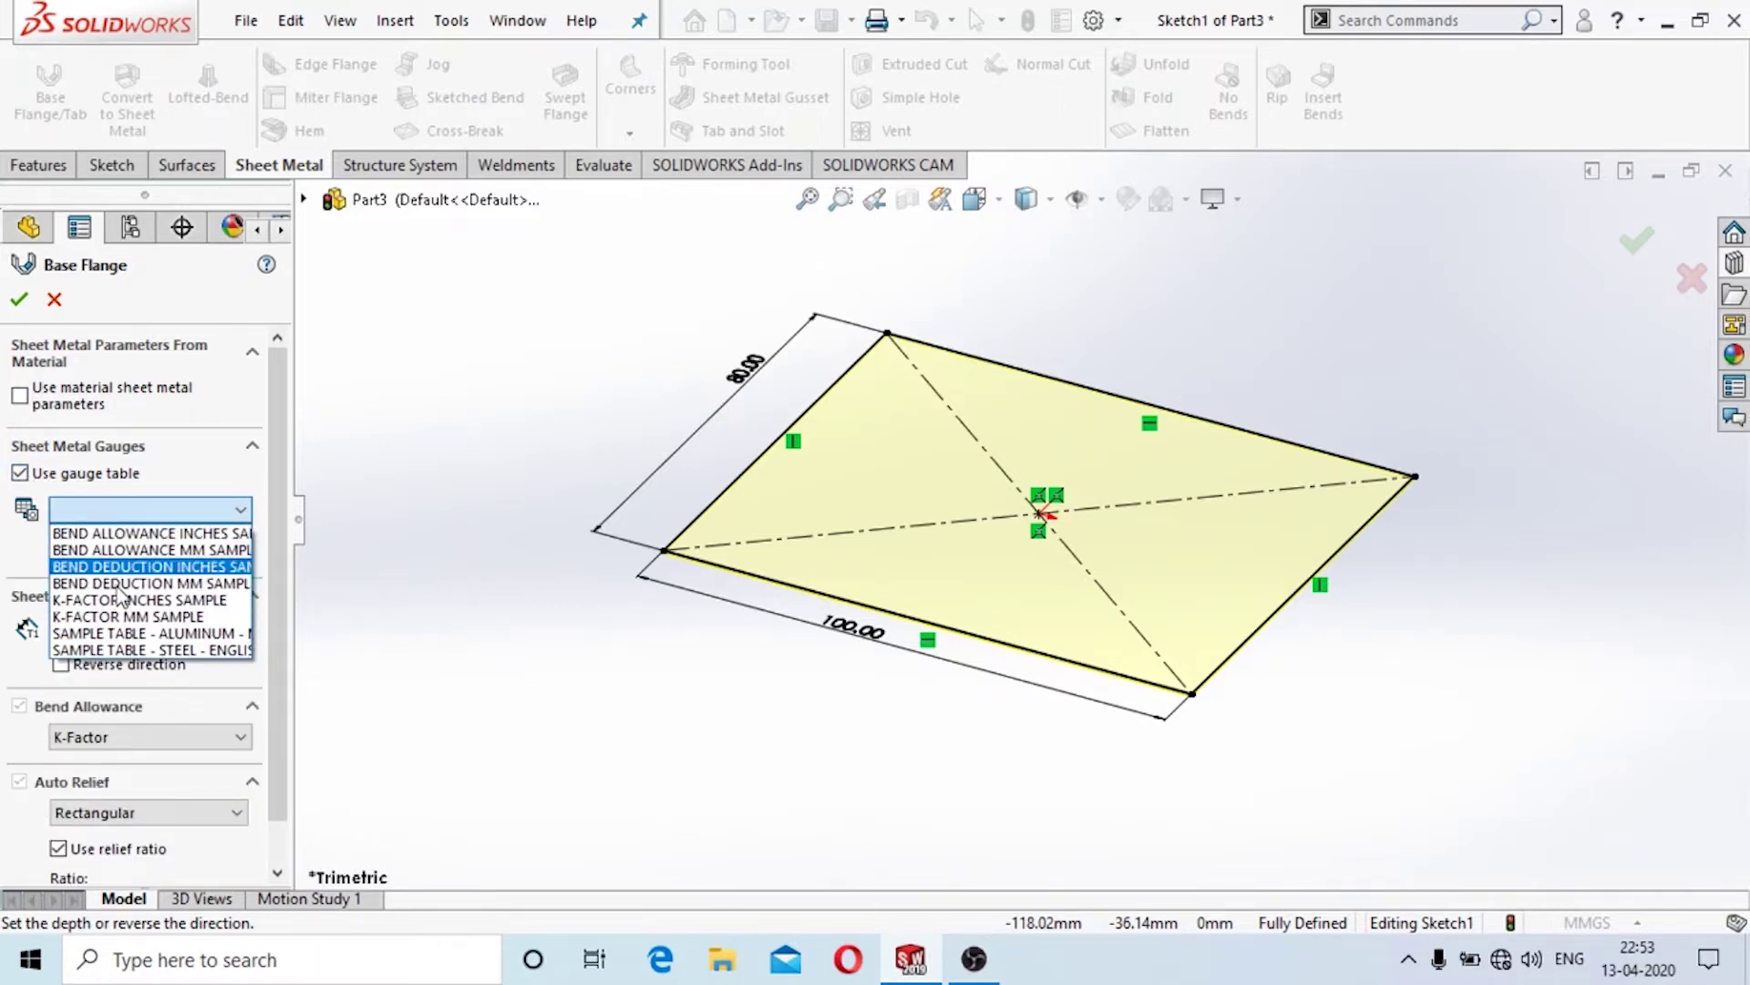
left_click(20, 482)
left_click(20, 474)
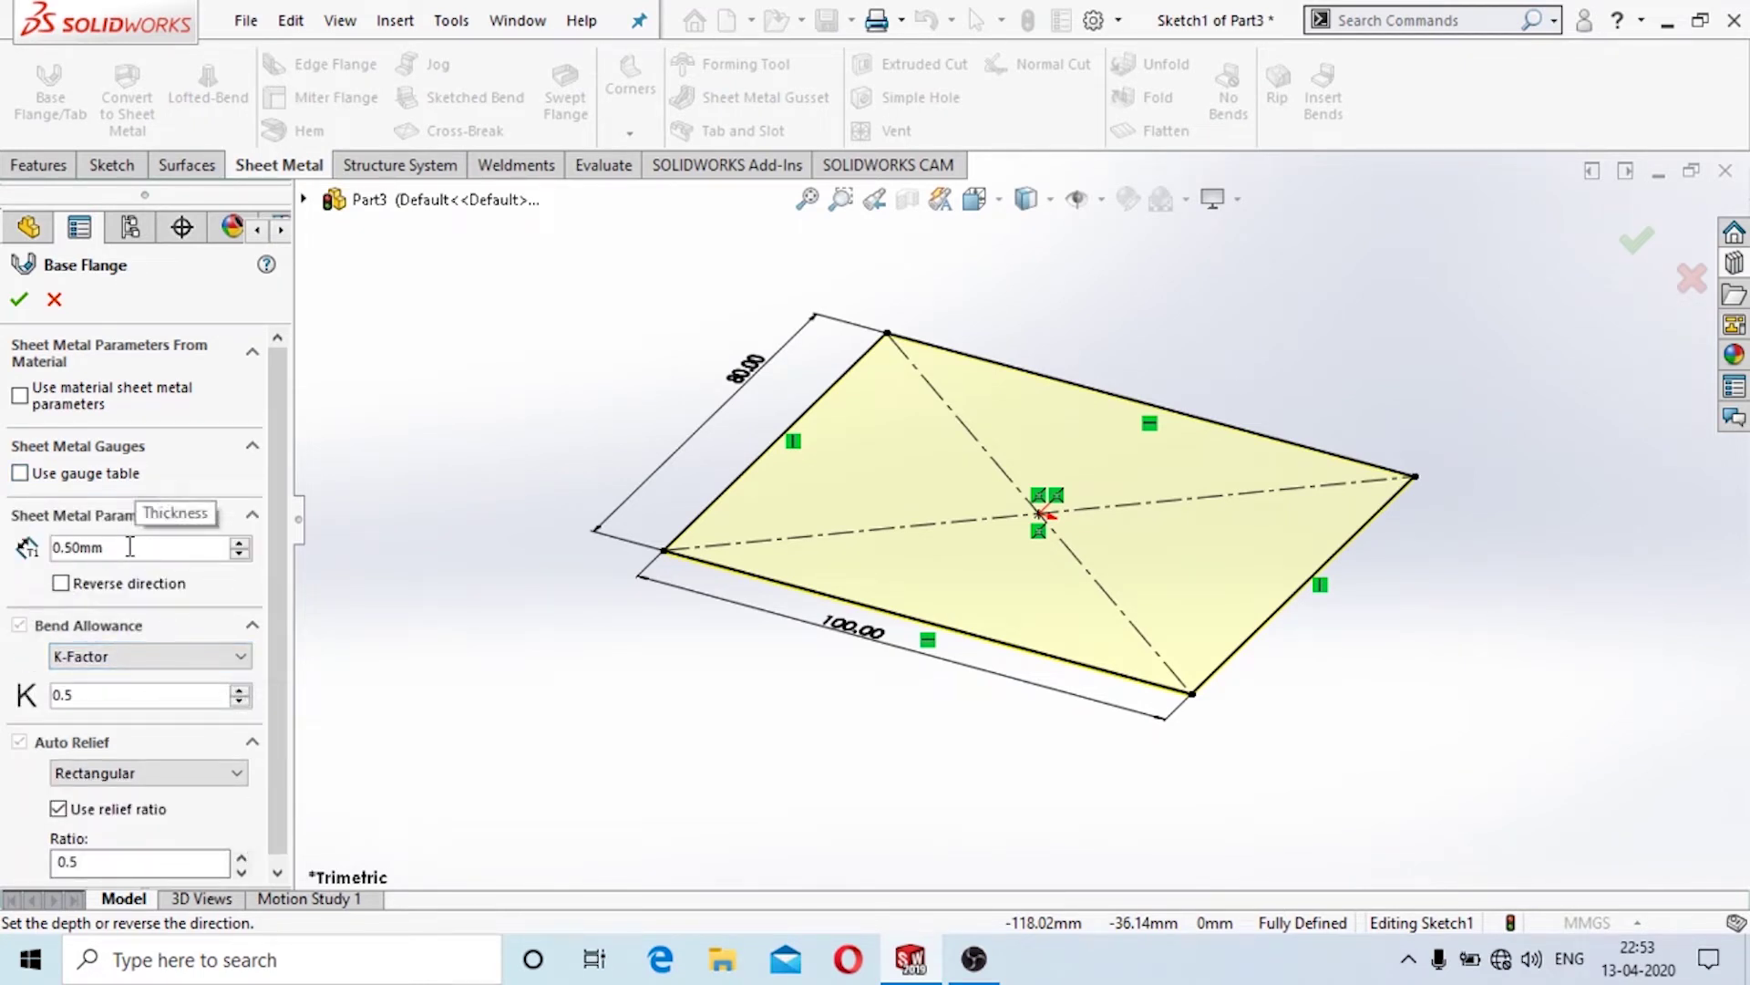
left_click_drag(133, 547, 3, 543)
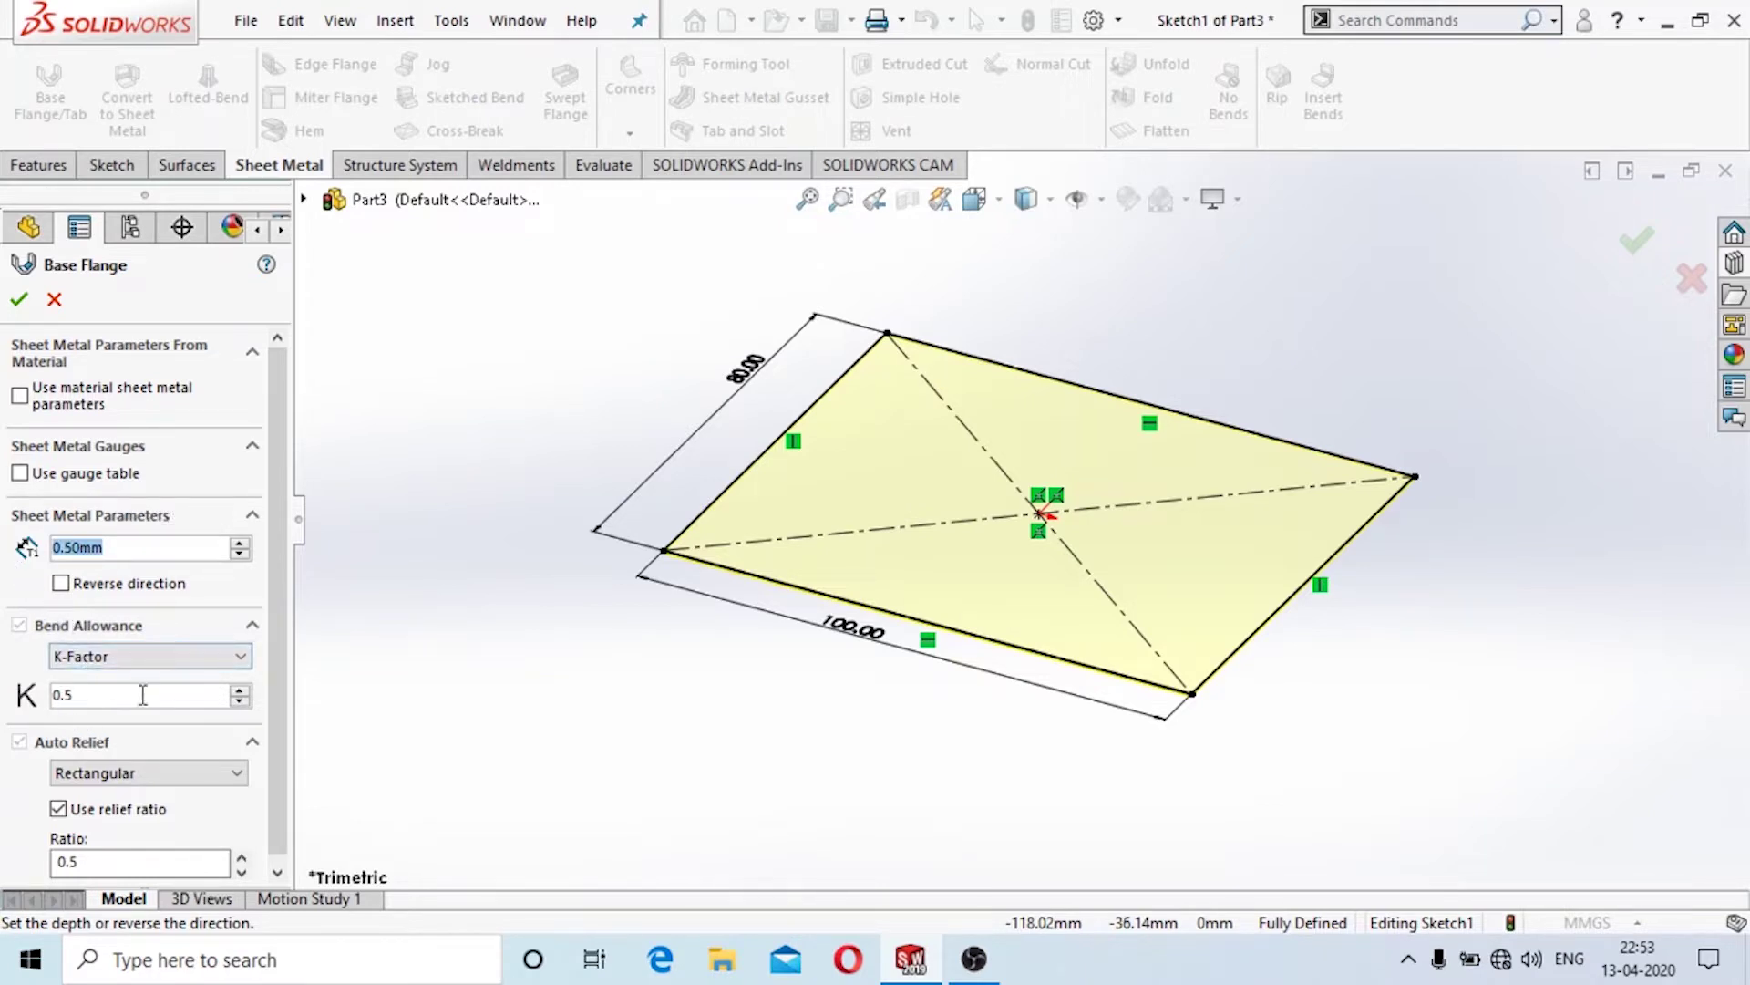
left_click(20, 301)
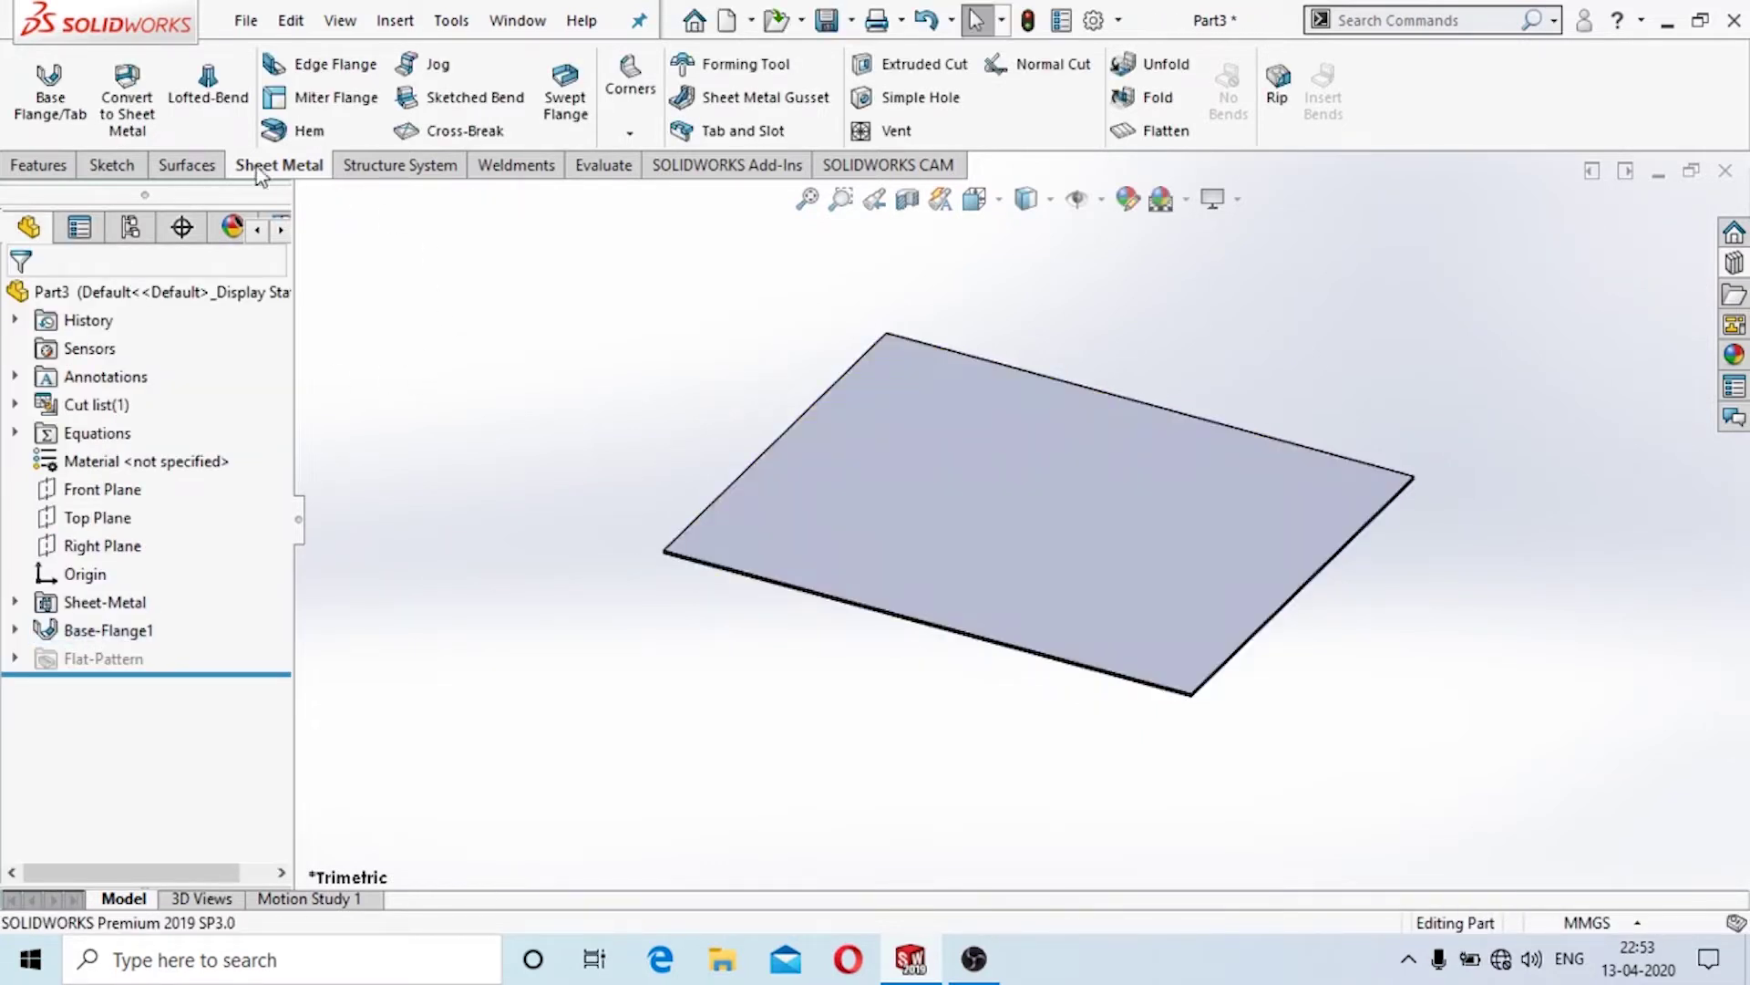
Start a Miter Flange and open its profile sketch on the thin front side face of the plate.
left_click(310, 106)
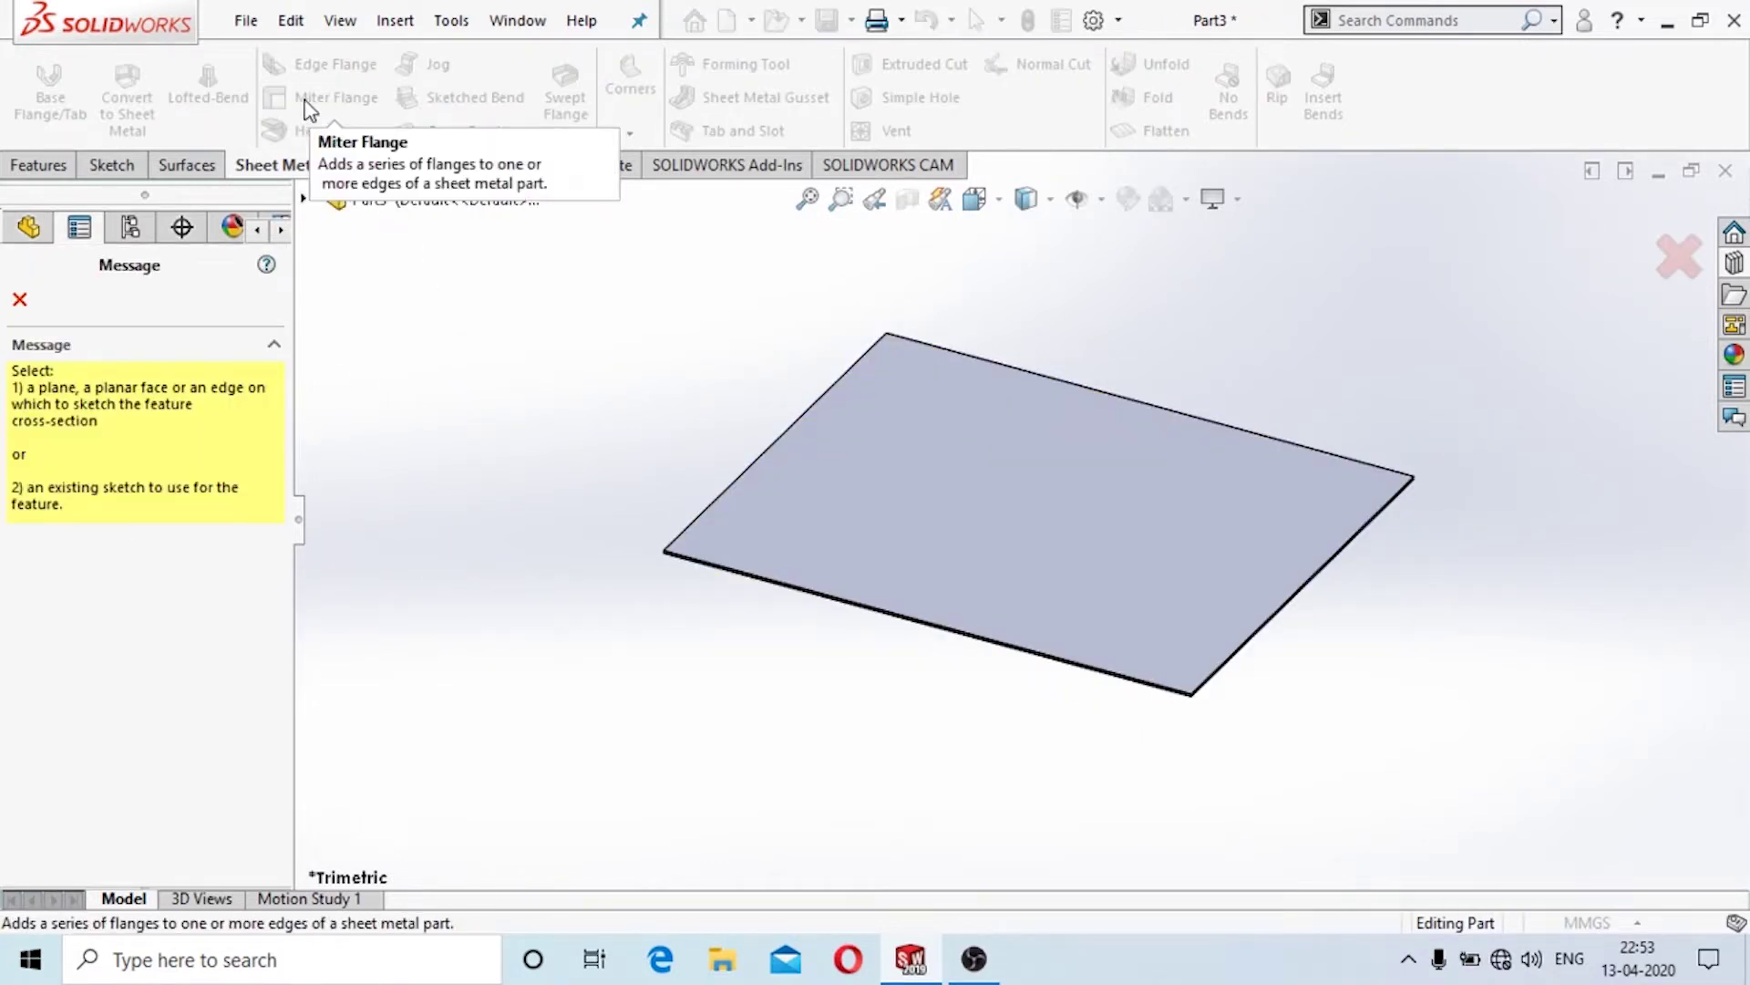
scroll(1130, 720, "down", 5)
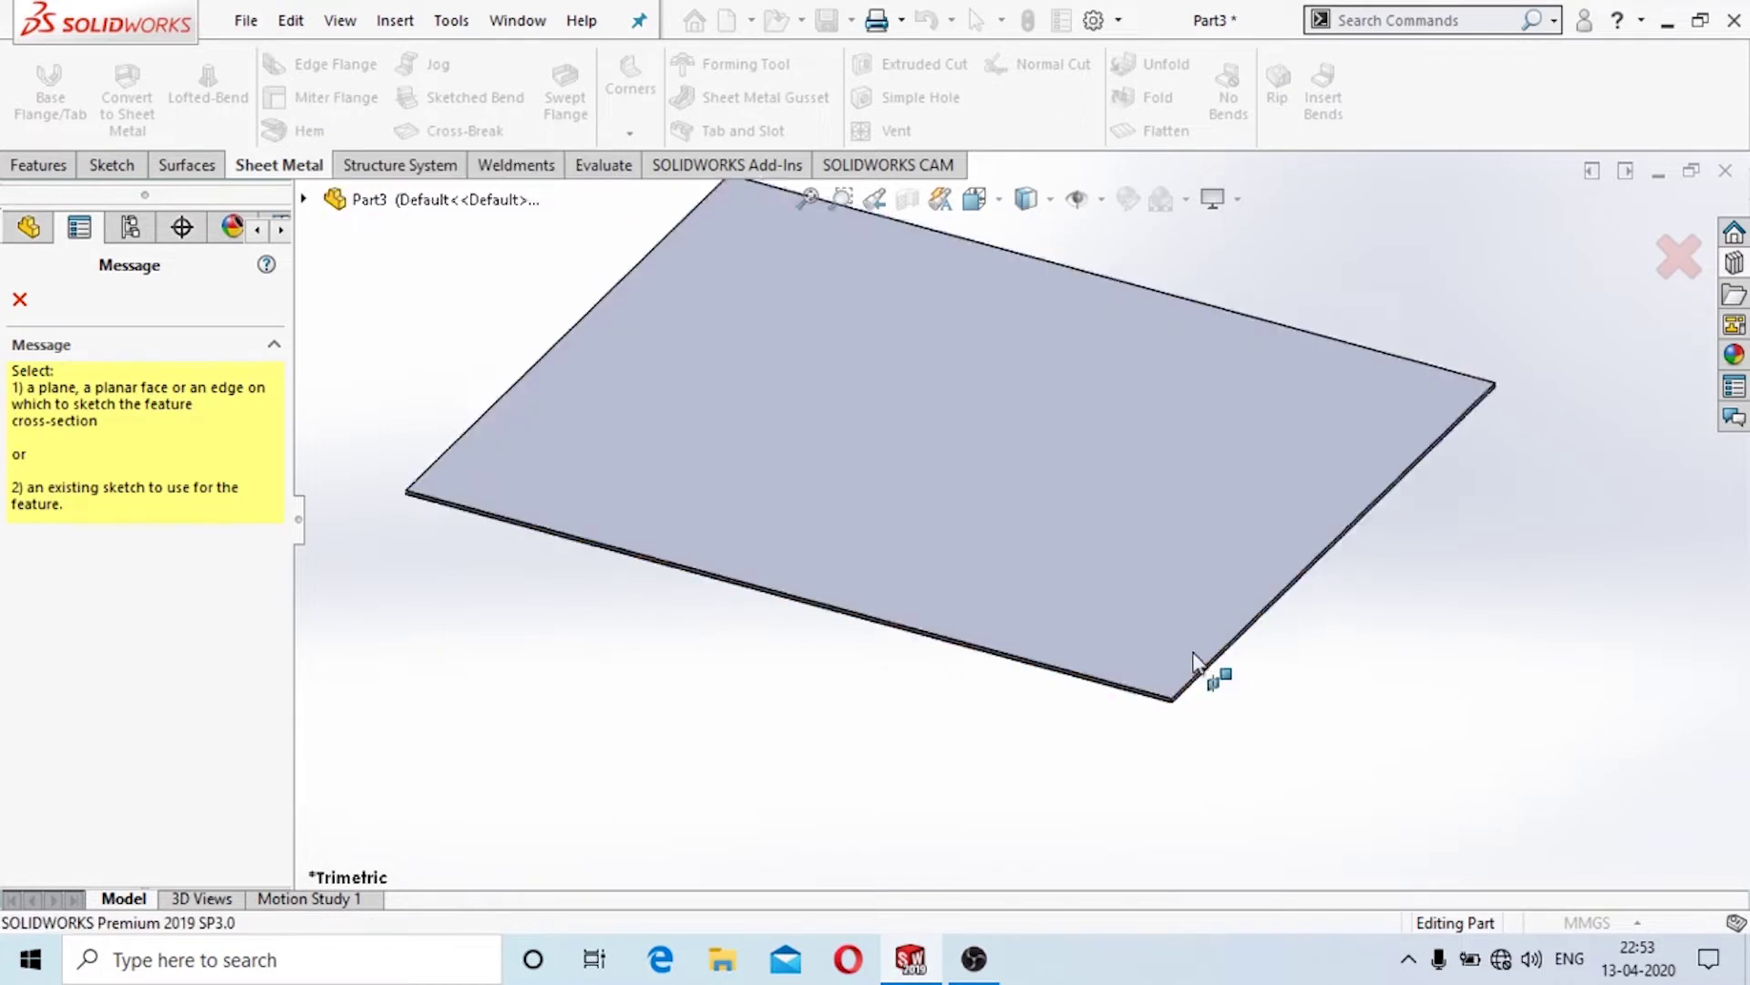
scroll(1140, 674, "down", 1)
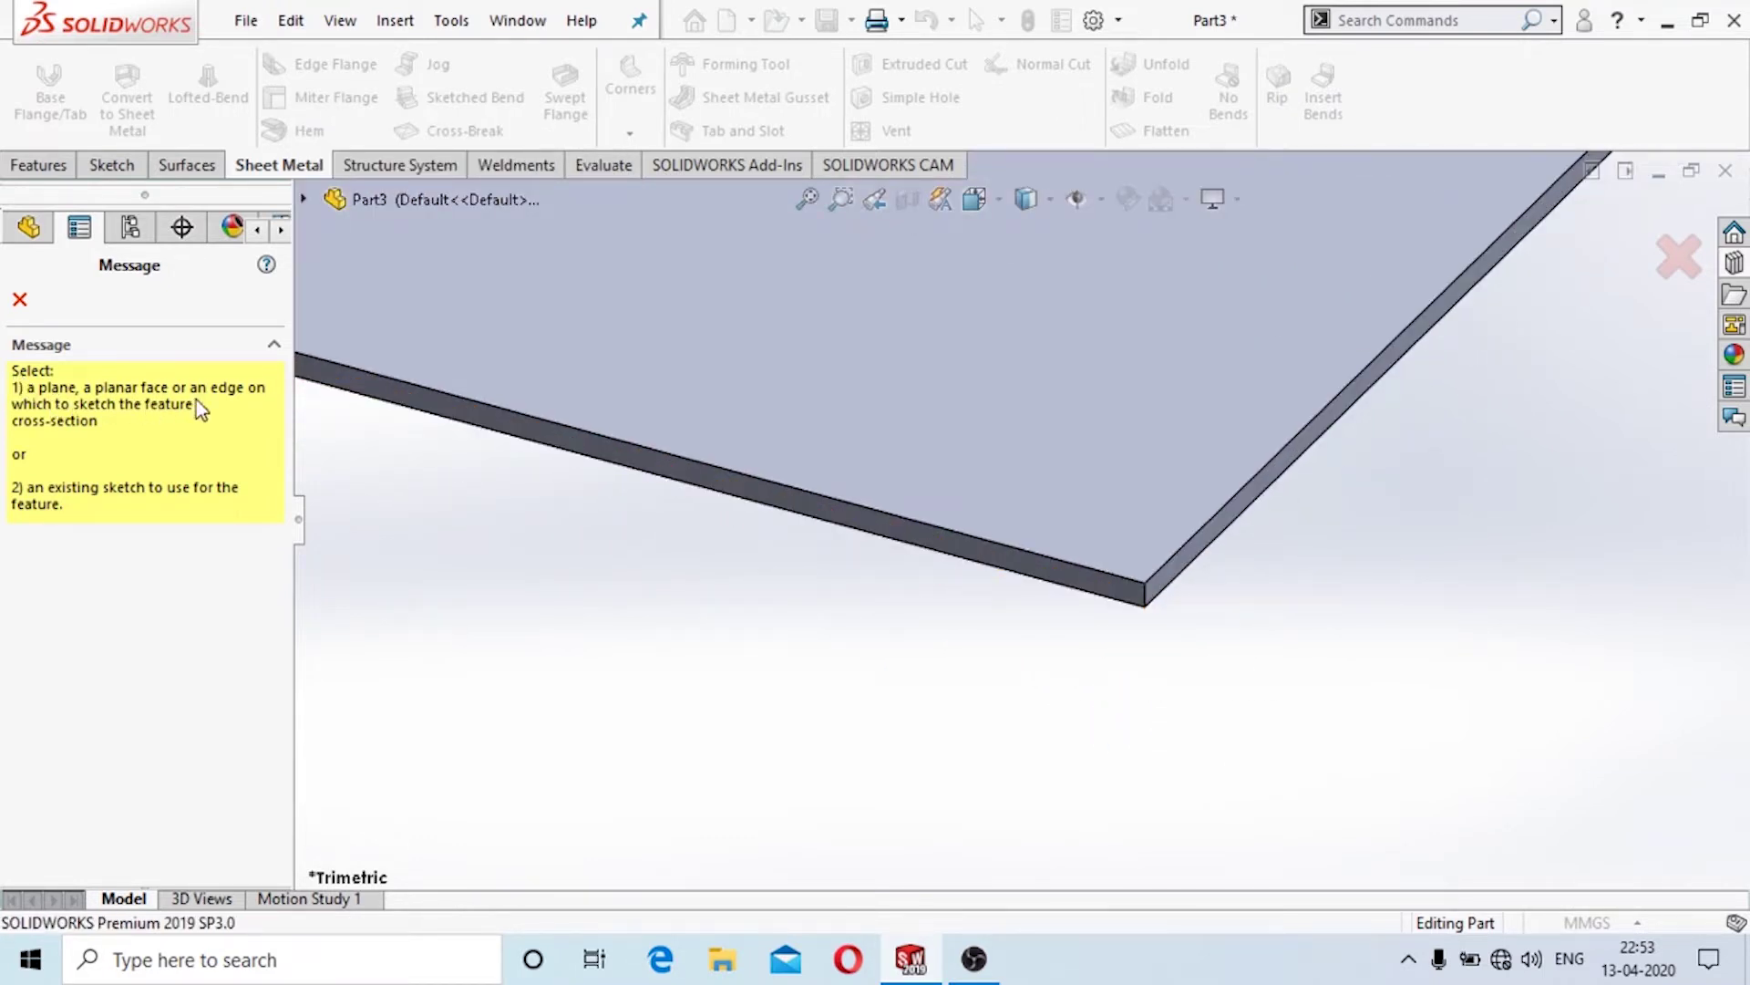
scroll(1117, 584, "down", 1)
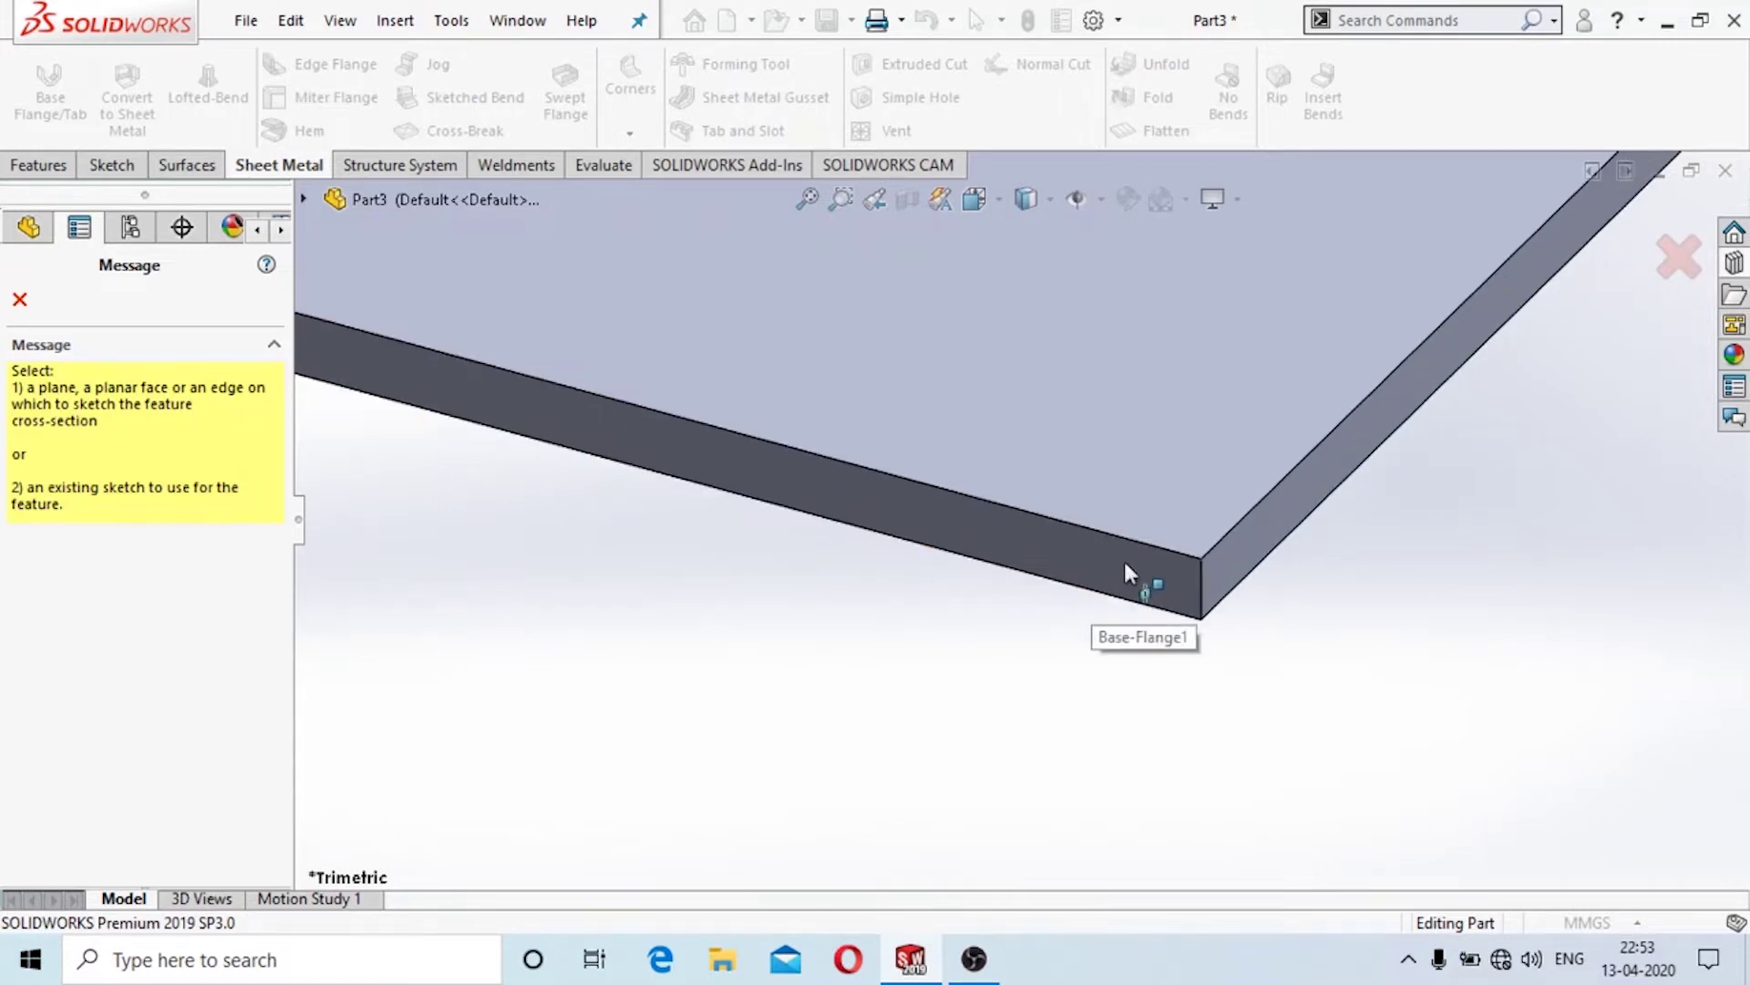
left_click(1125, 565)
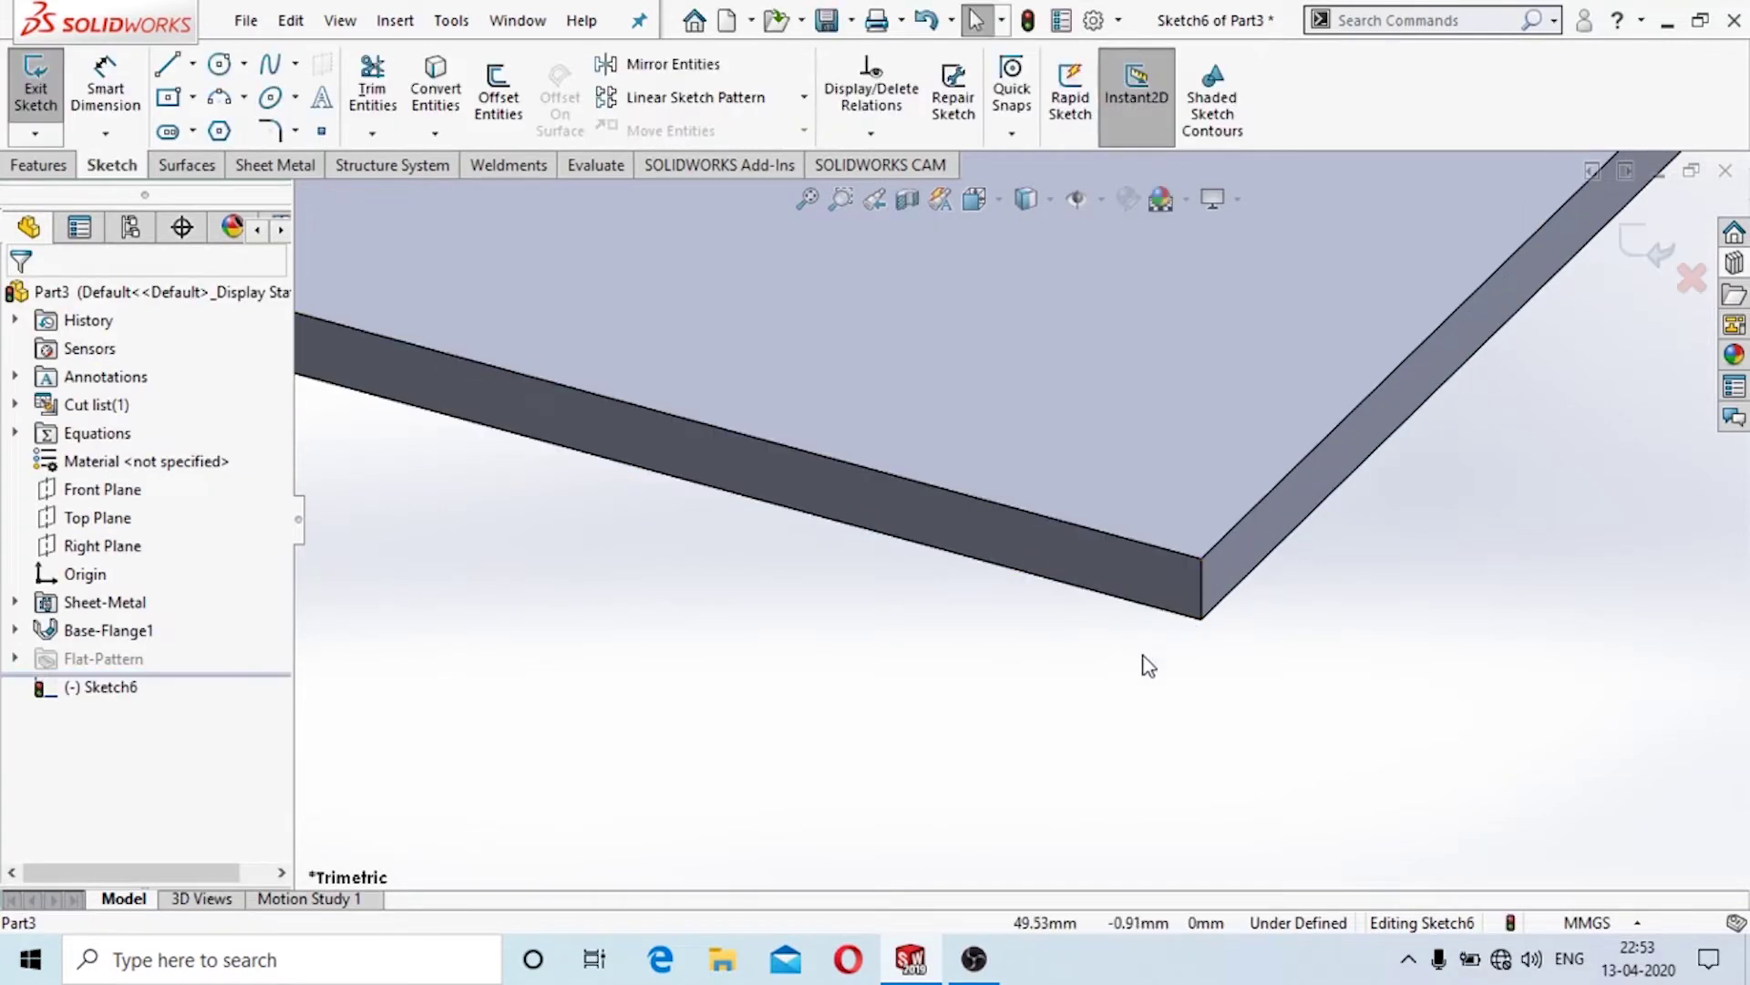
In front view, sketch an L-shaped profile from the plate's right end: a line about 12 mm down, another about 18 mm outward.
left_click(974, 200)
left_click(735, 716)
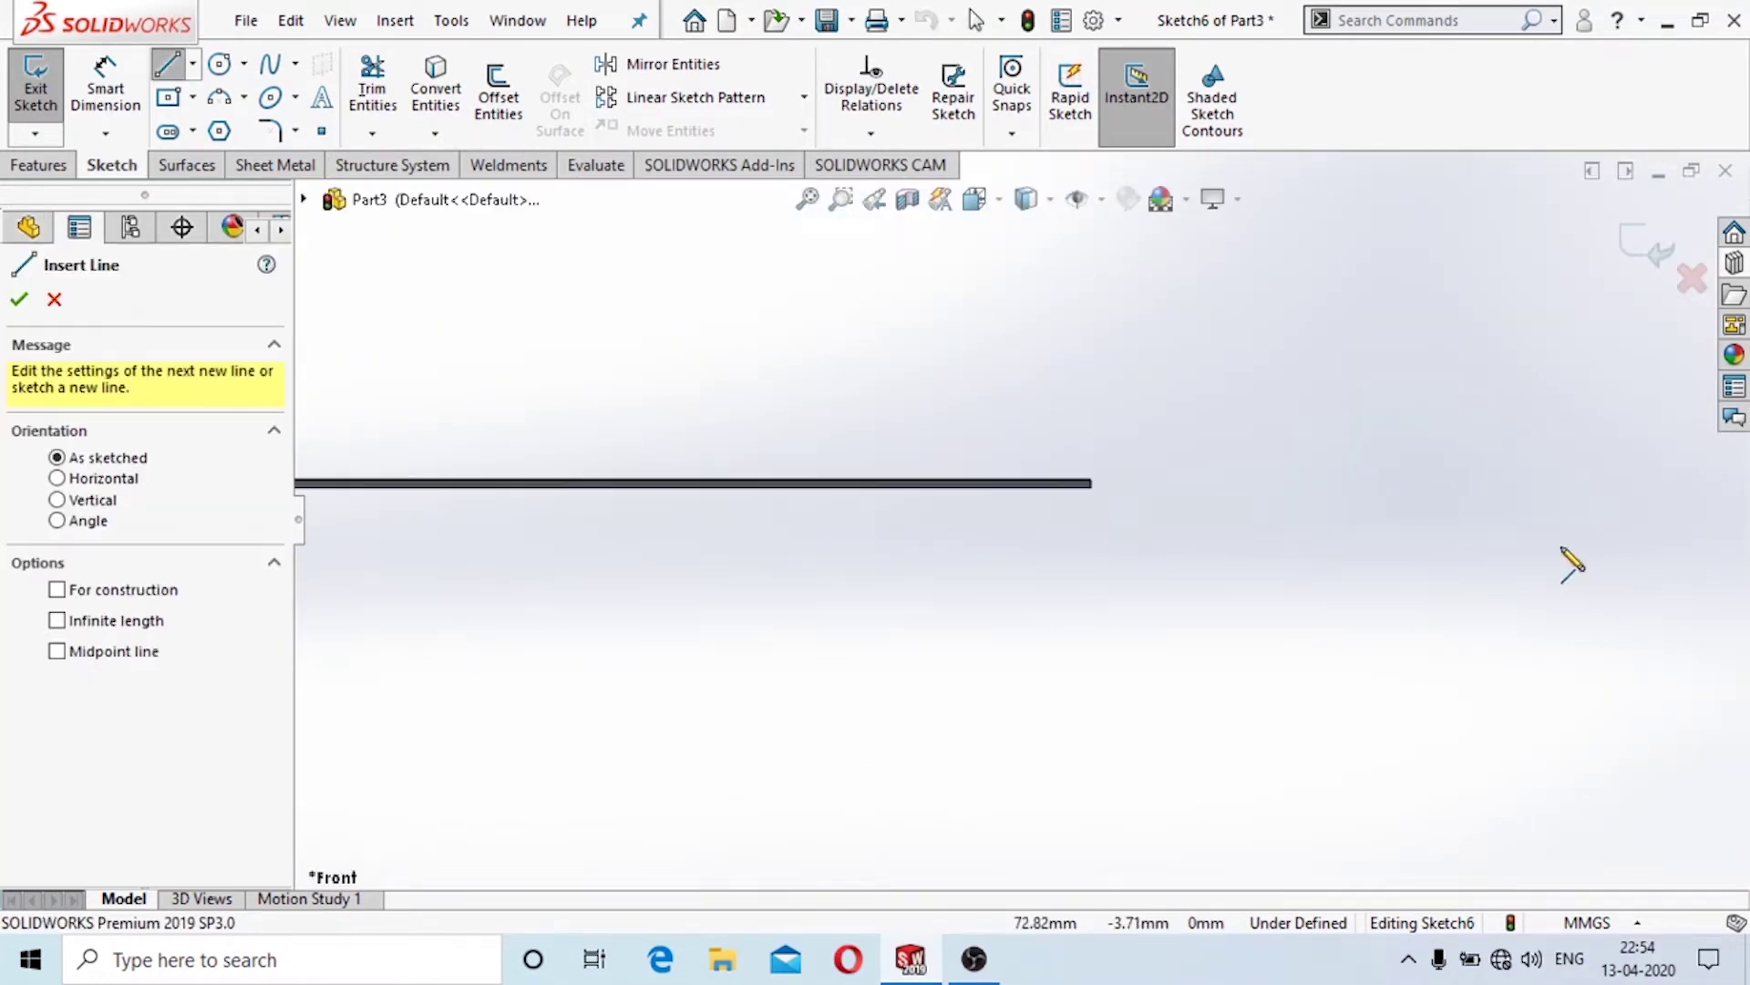
left_click(1091, 481)
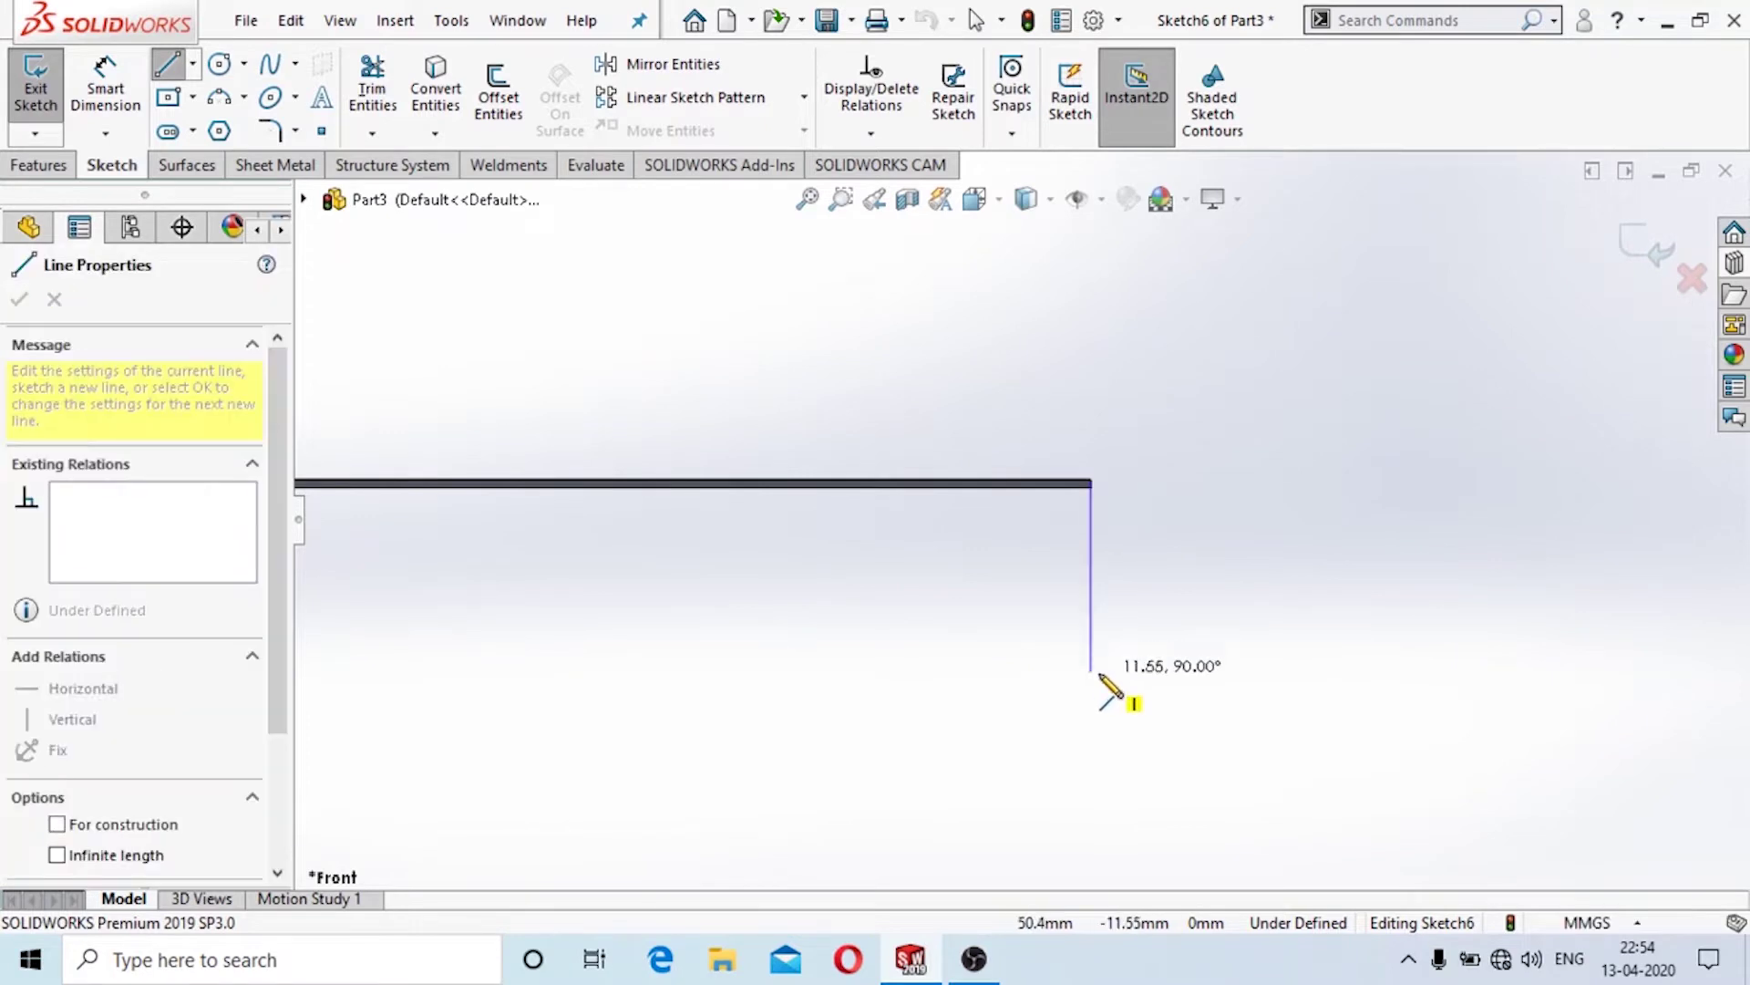
left_click(1090, 677)
double_click(1392, 678)
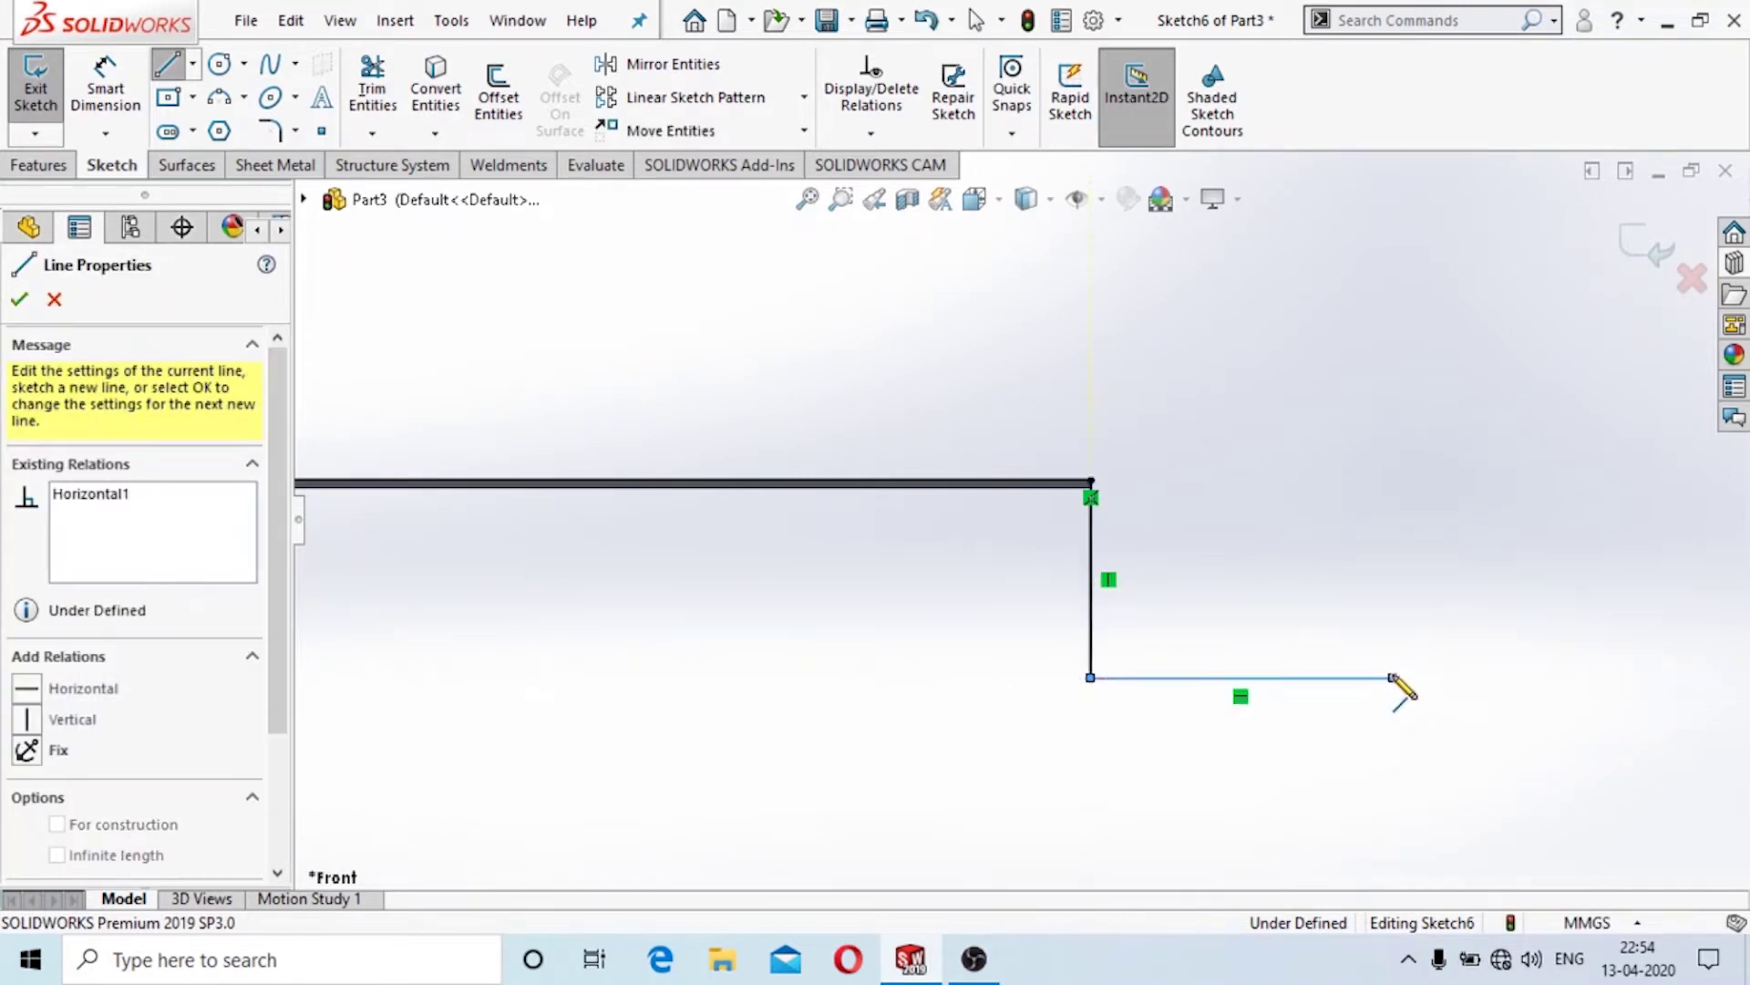
key("Escape")
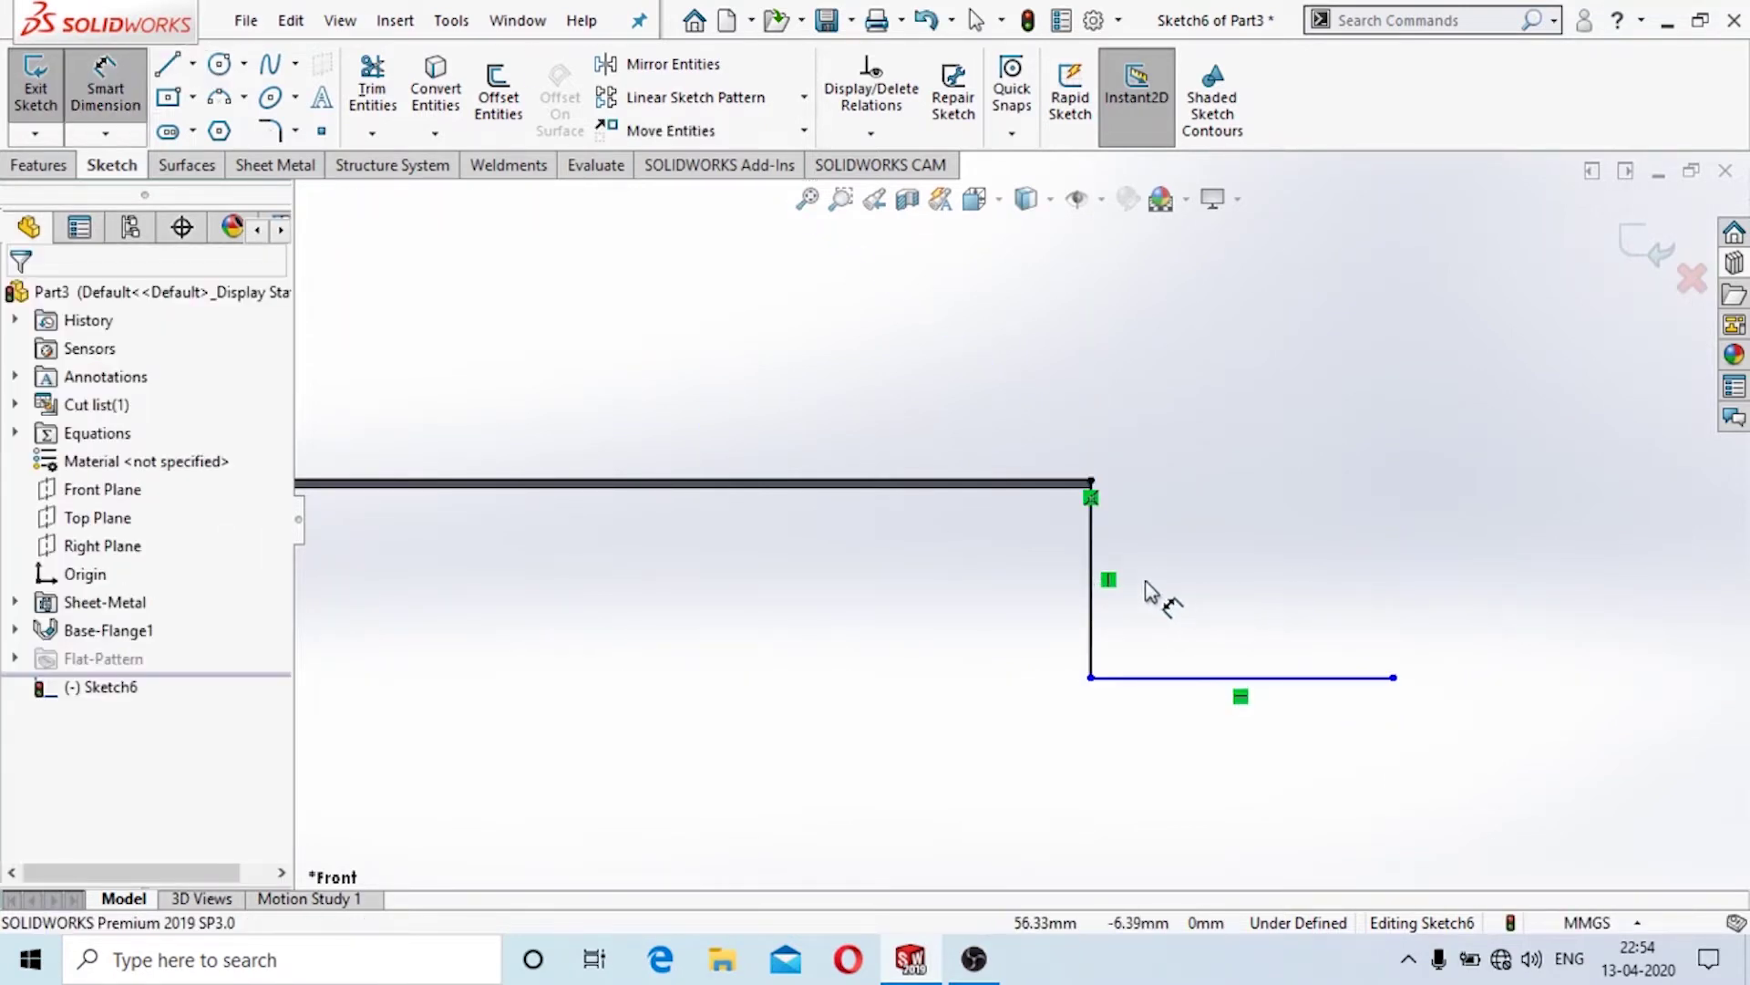
Dimension the vertical and horizontal profile lines at 20 mm each and finish the sketch.
left_click(1091, 561)
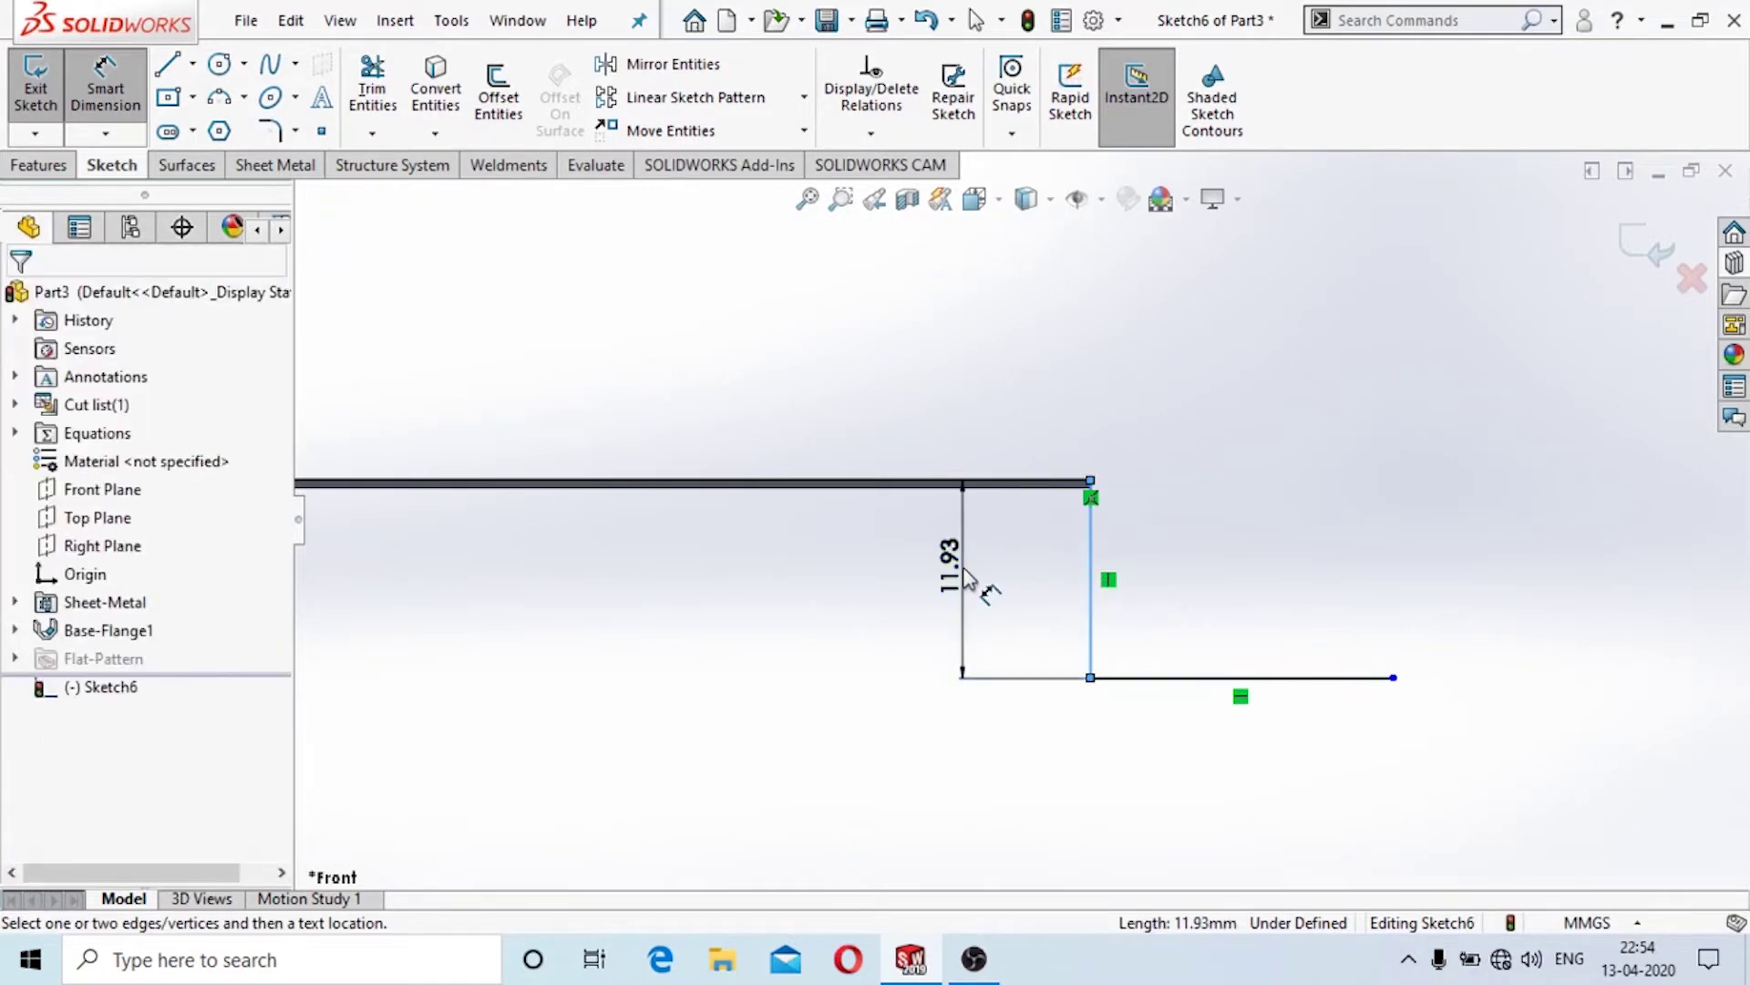
left_click(968, 579)
type("20")
key("Return")
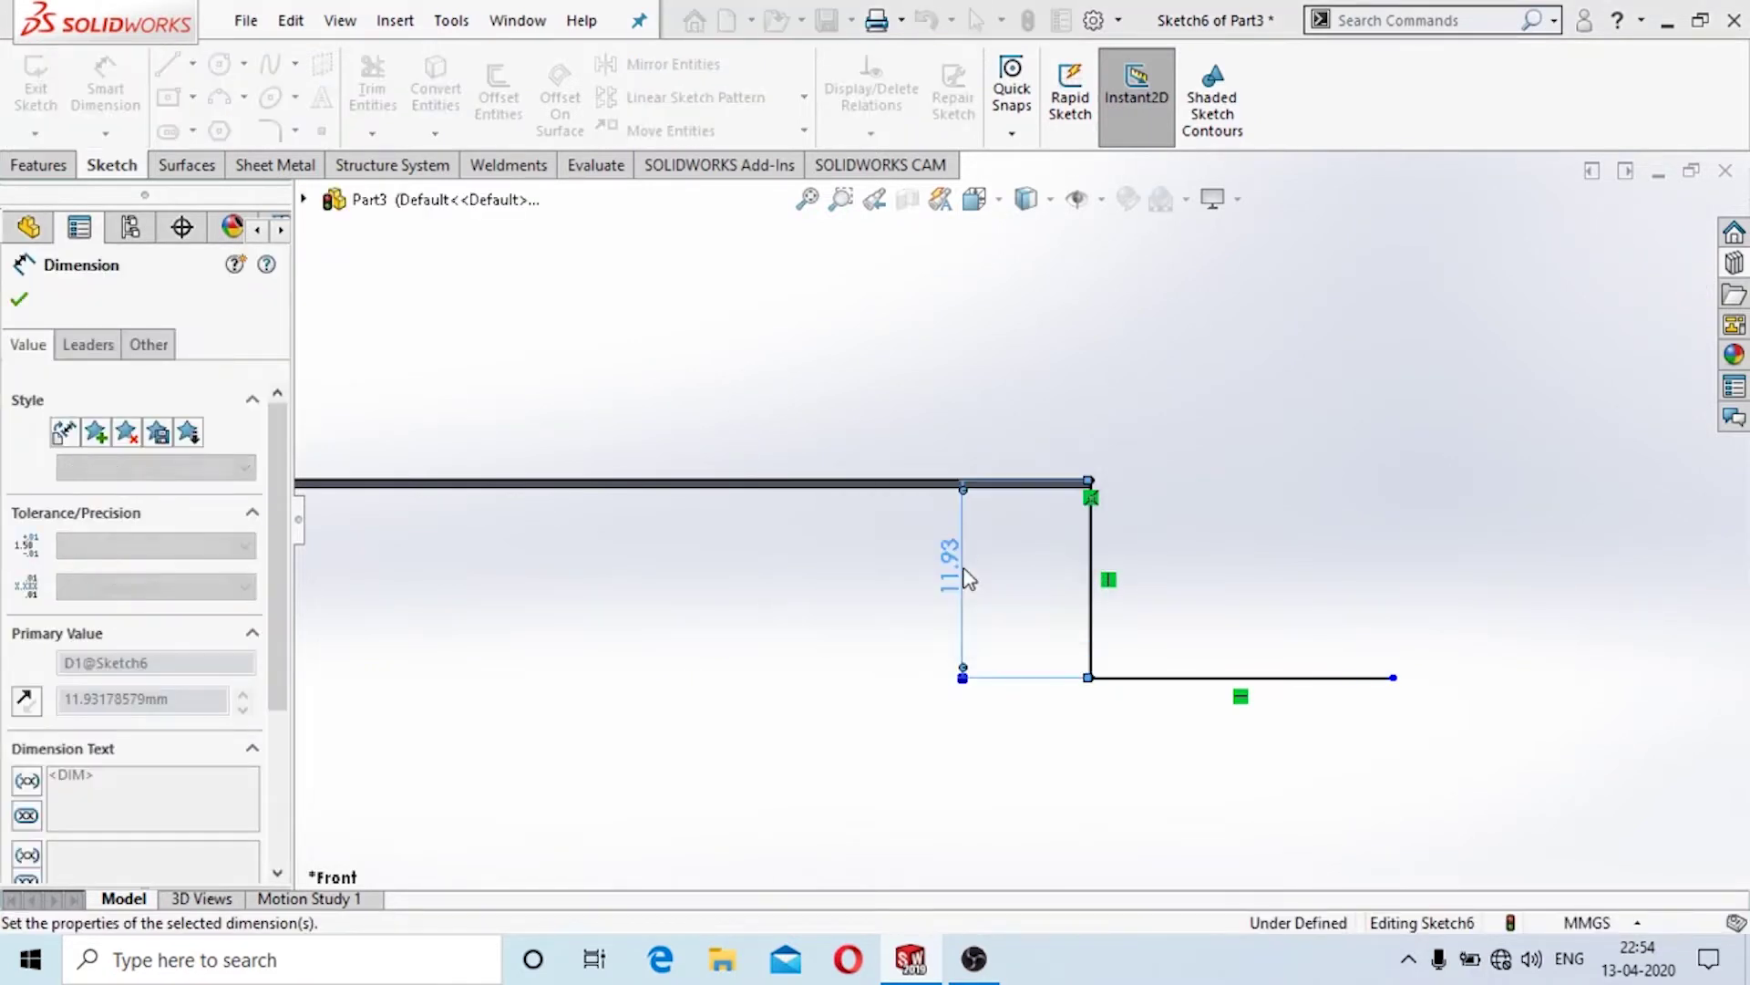
left_click(1160, 814)
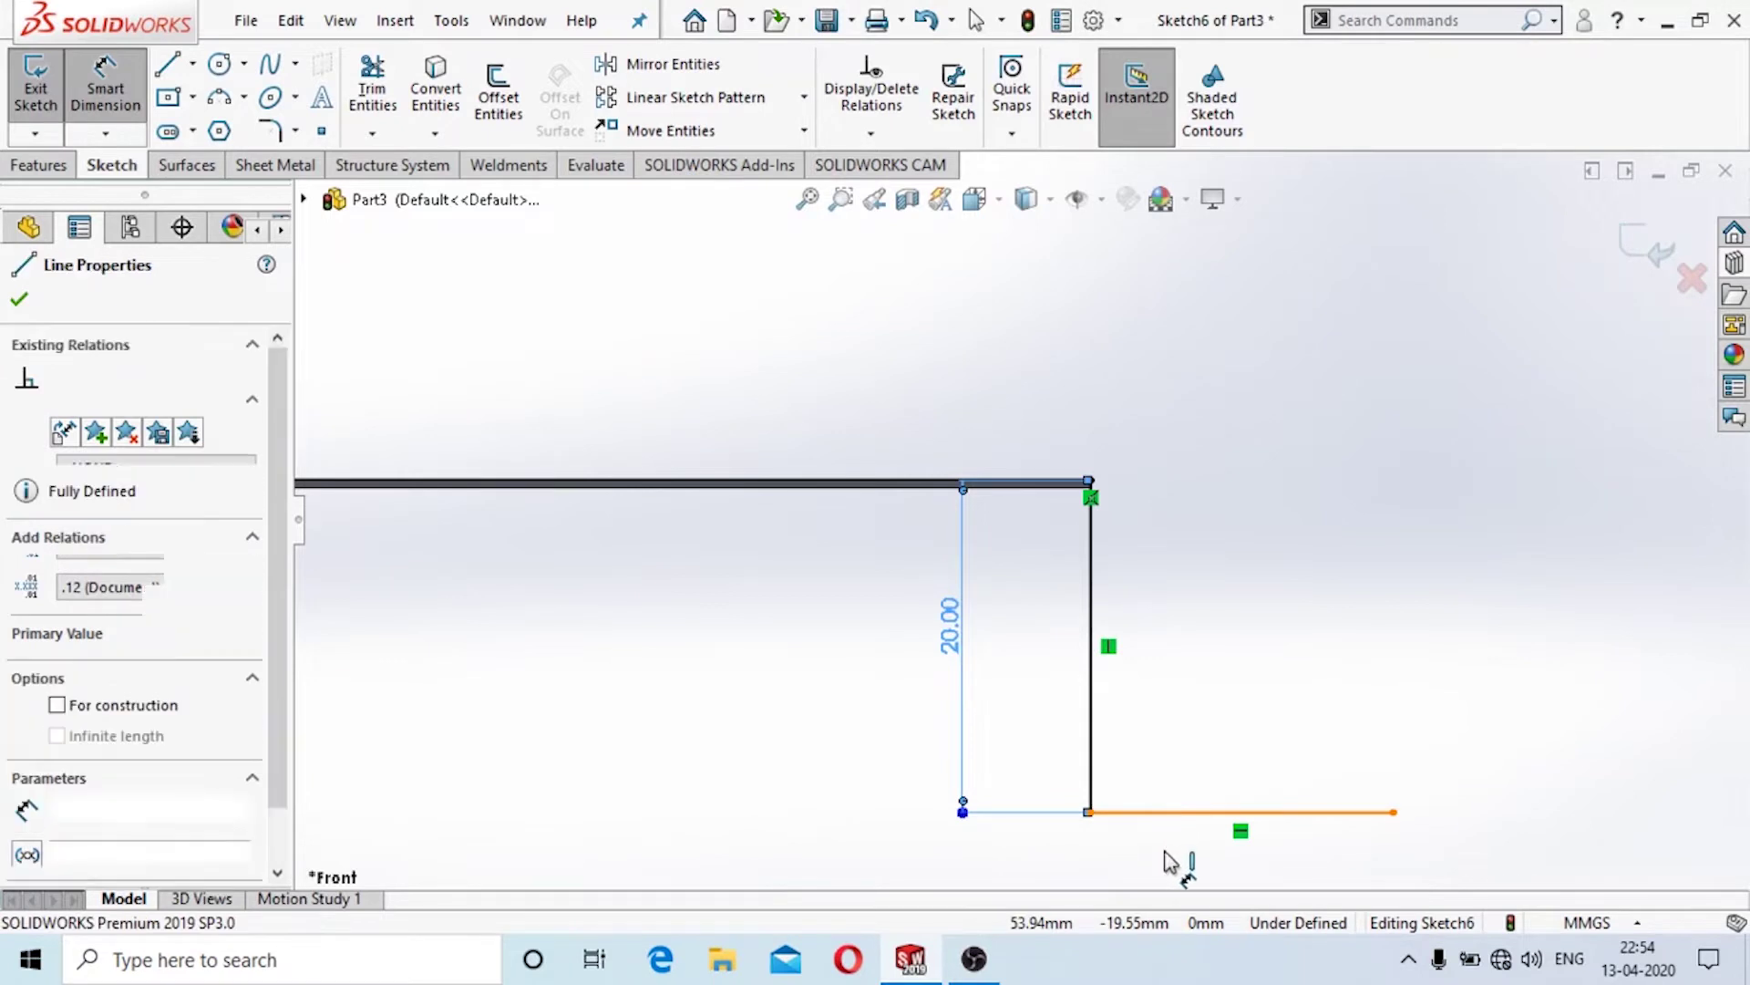
left_click(1171, 864)
type("20")
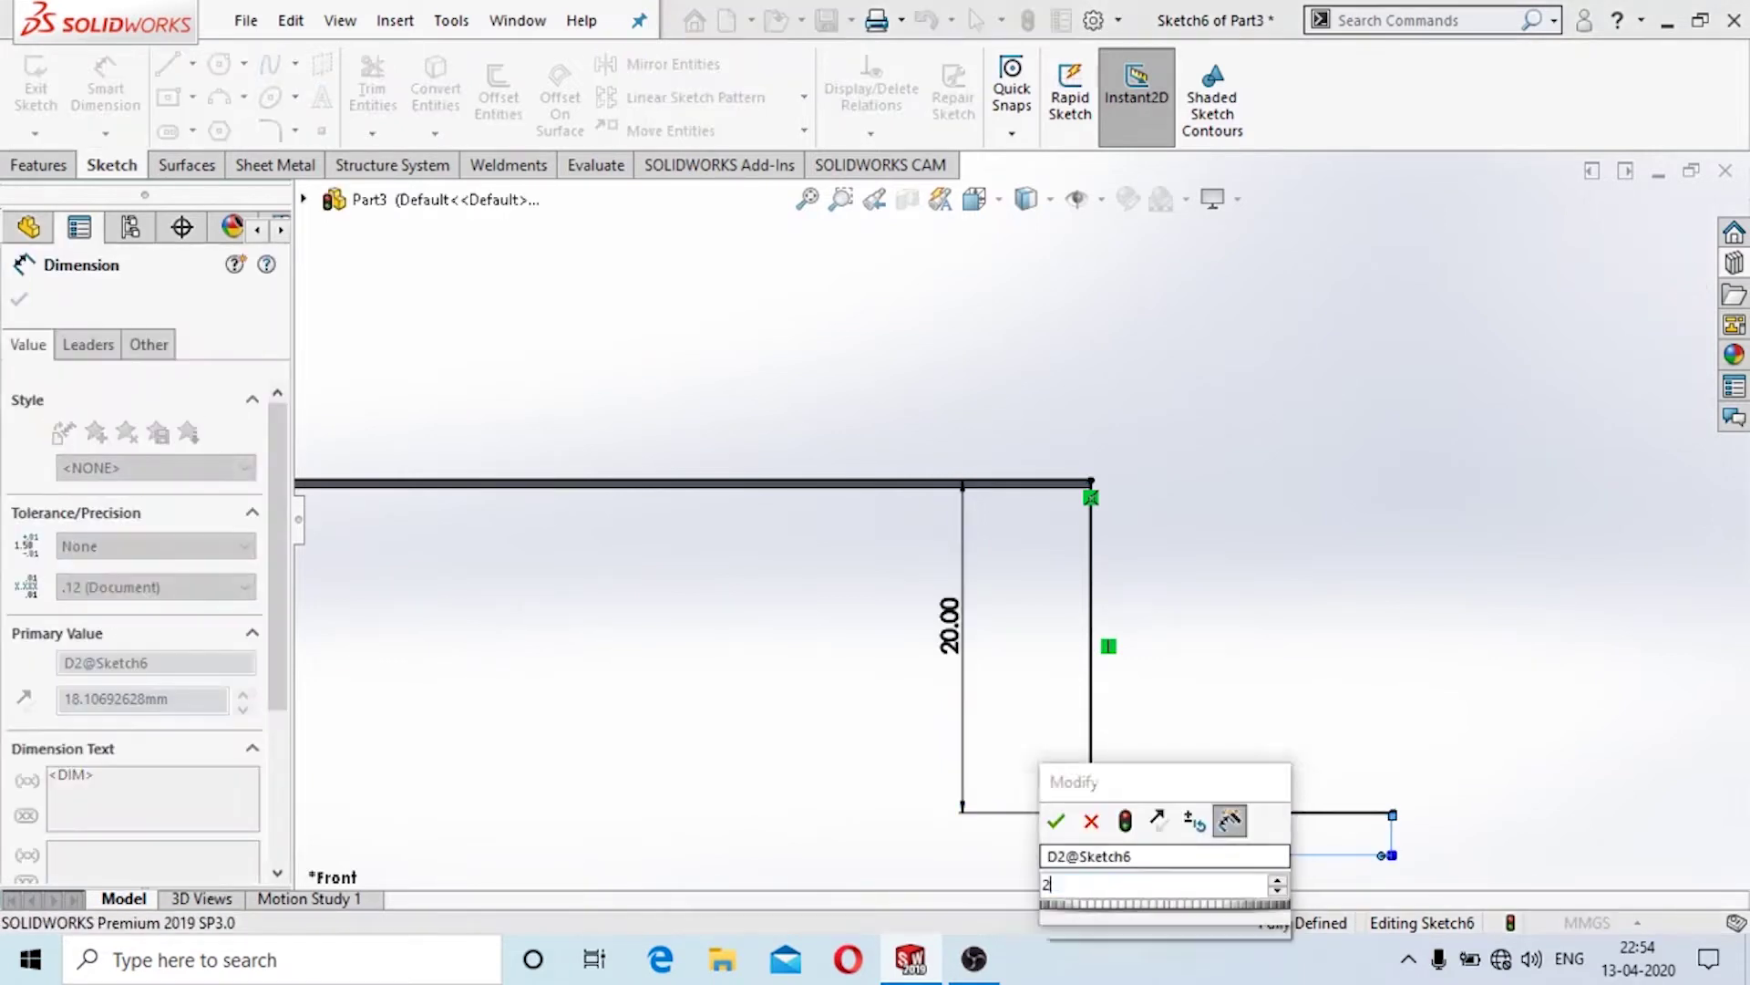
key("Return")
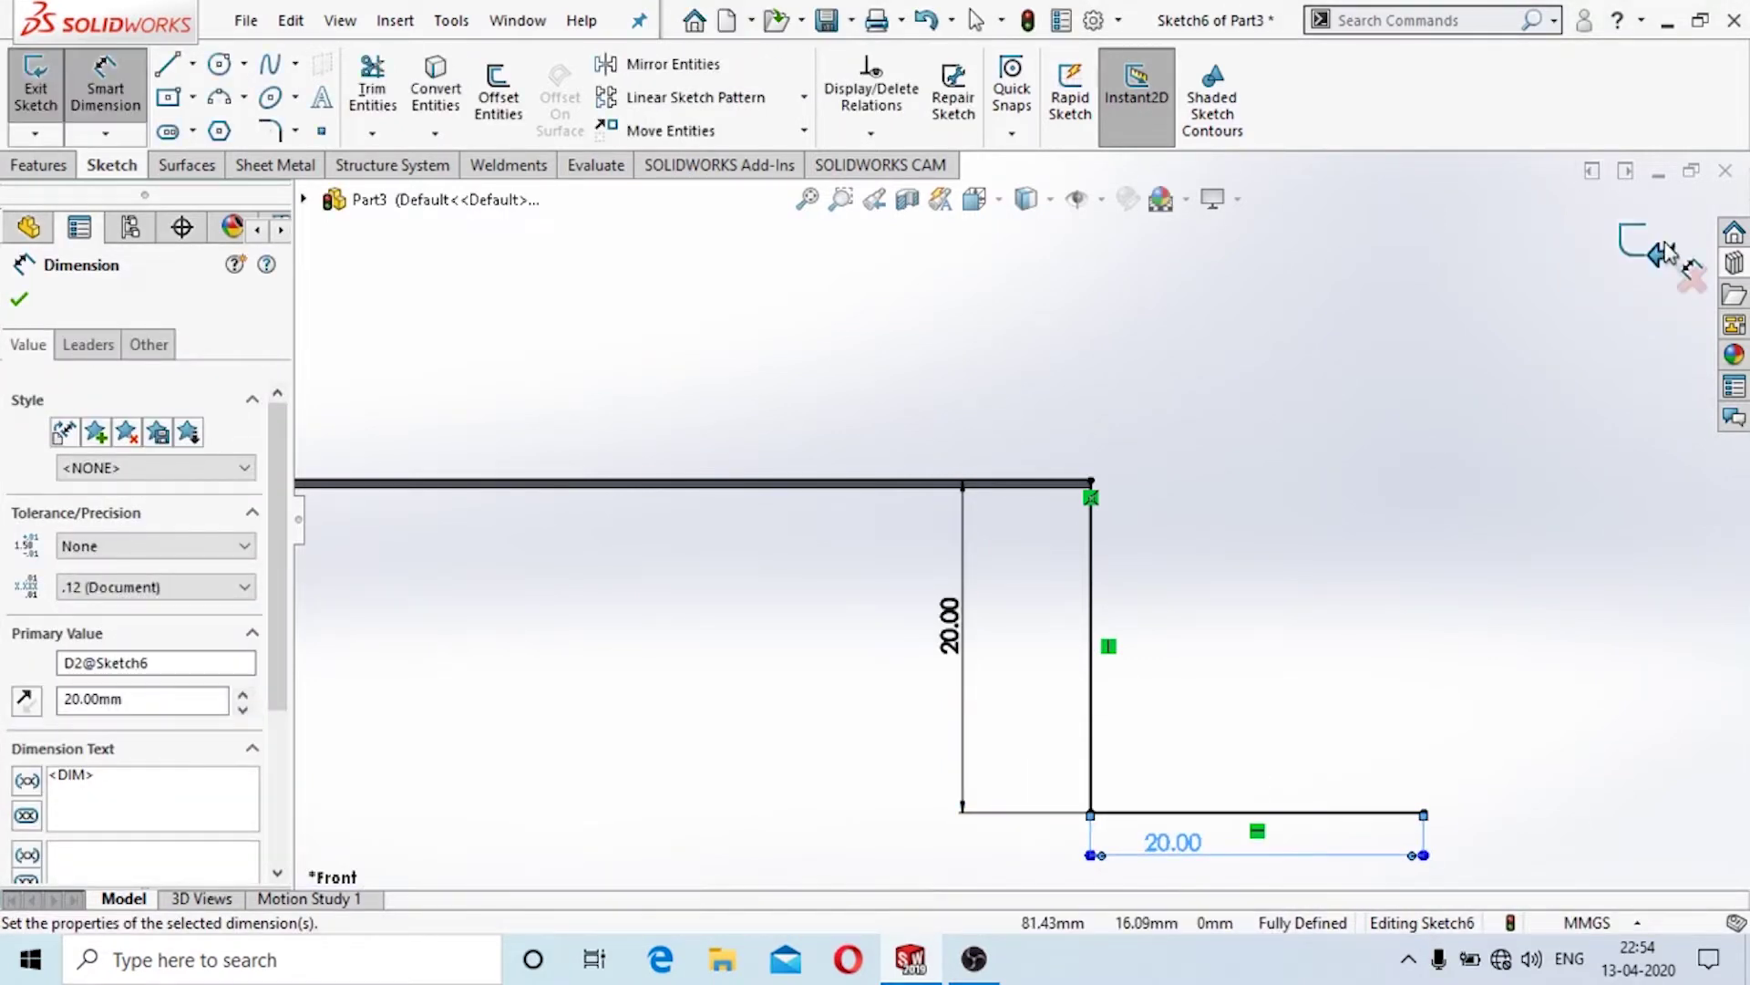
left_click(1662, 253)
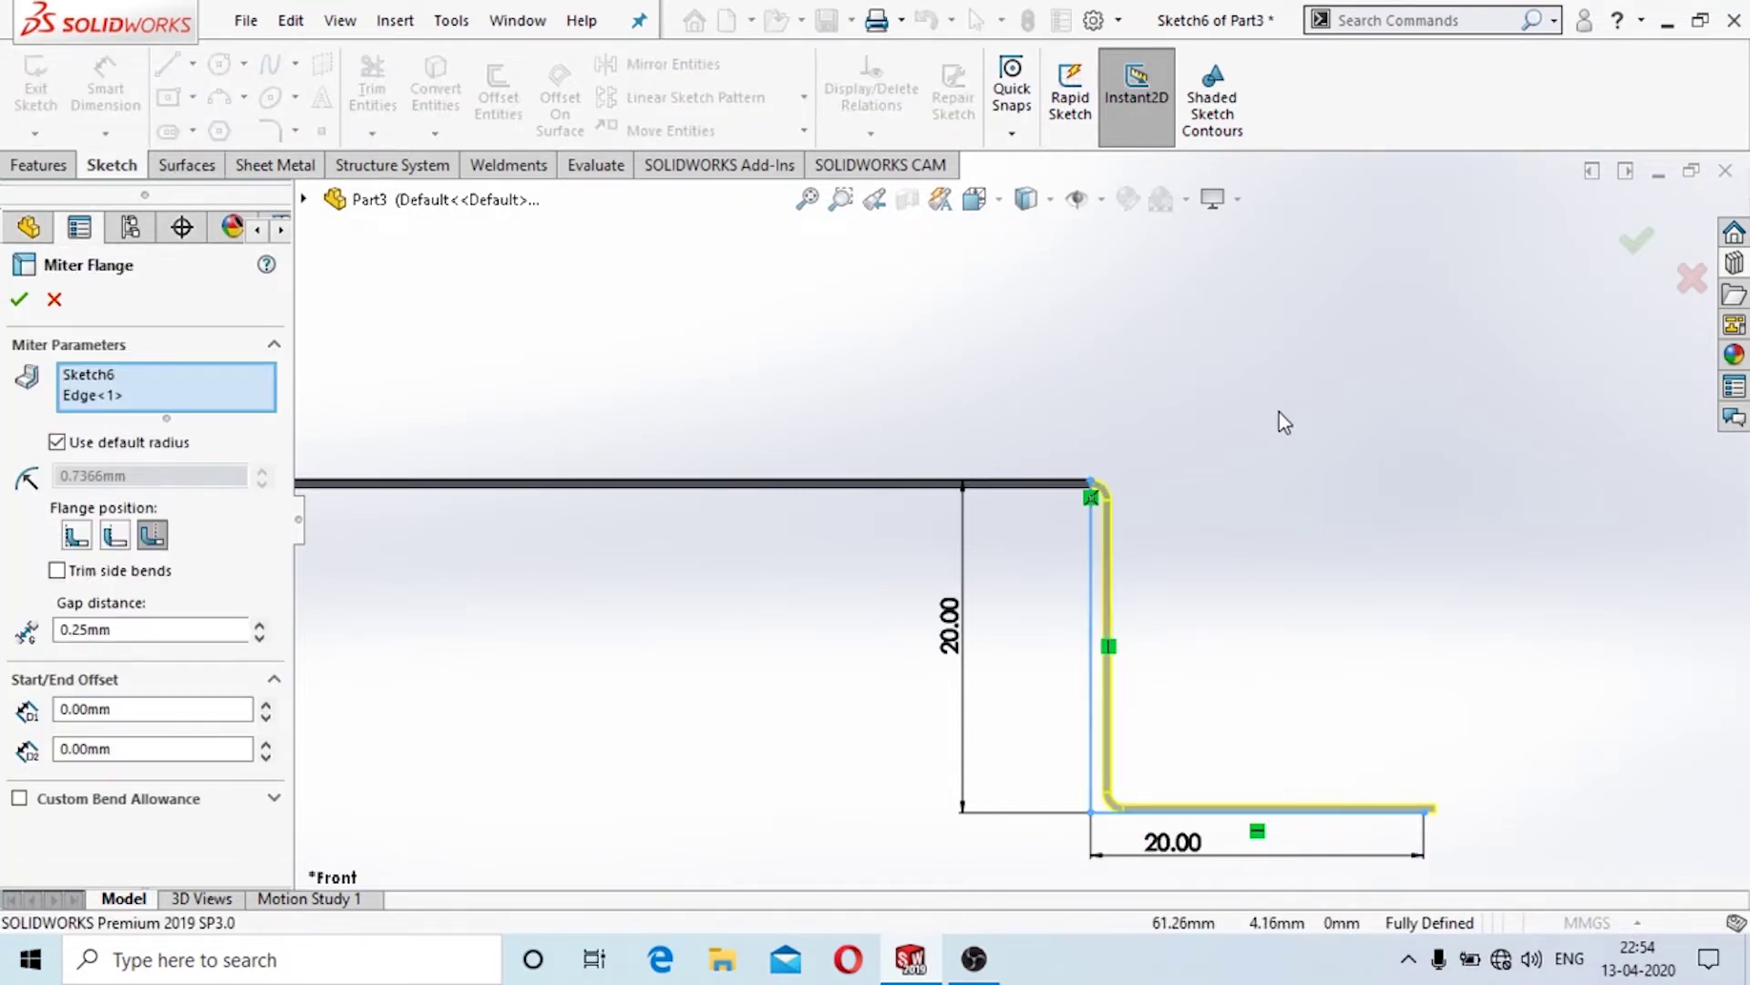
Preview the miter flange with the Material Outside position, and set the flange position to Material Inside.
middle_click_drag(1278, 412, 1161, 543)
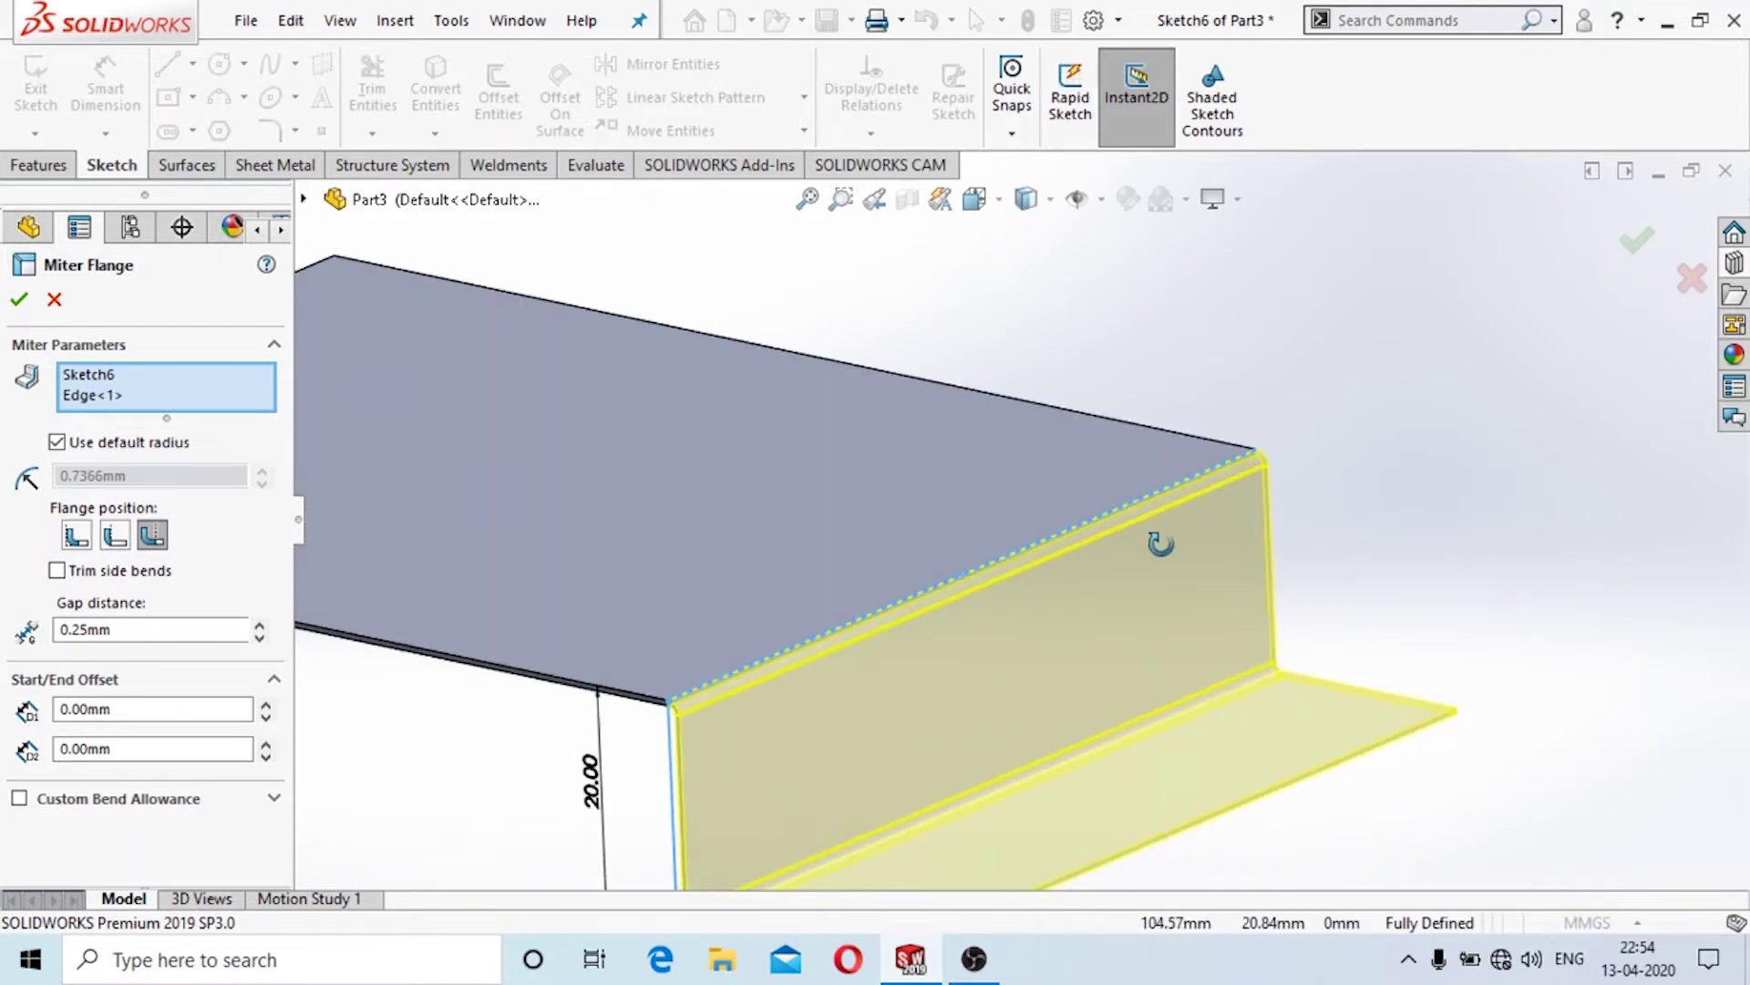
scroll(978, 474, "up", 3)
scroll(846, 661, "down", 2)
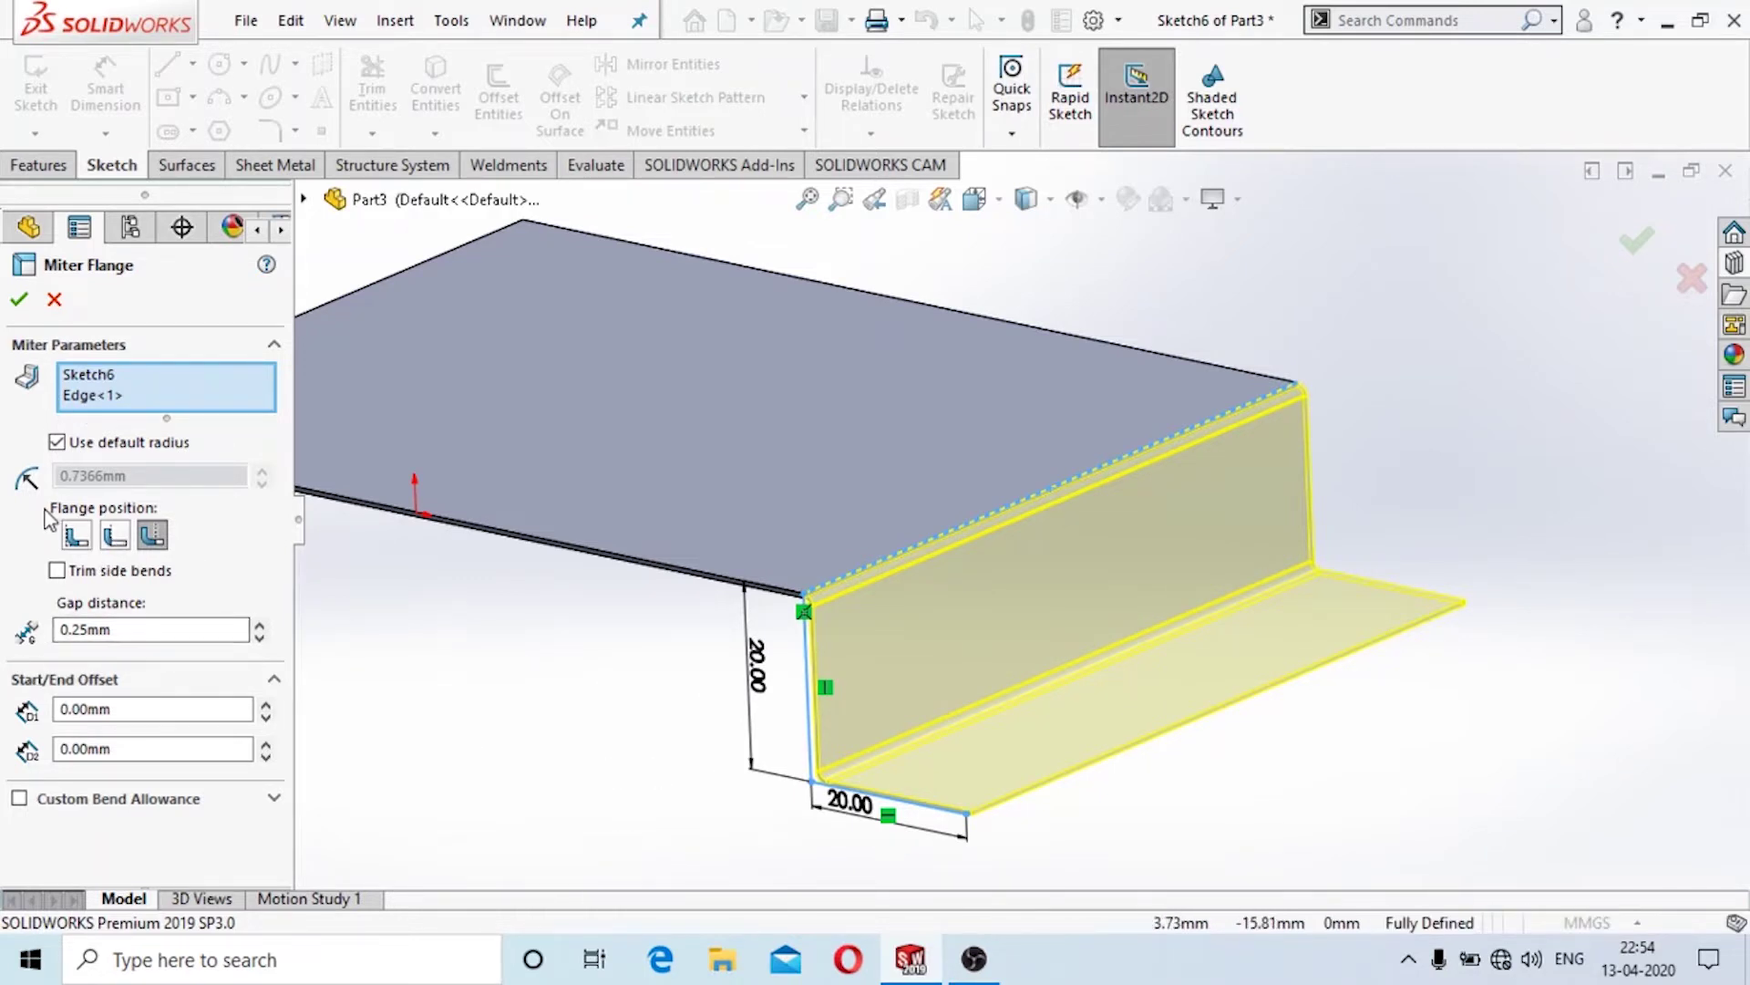
scroll(828, 595, "down", 5)
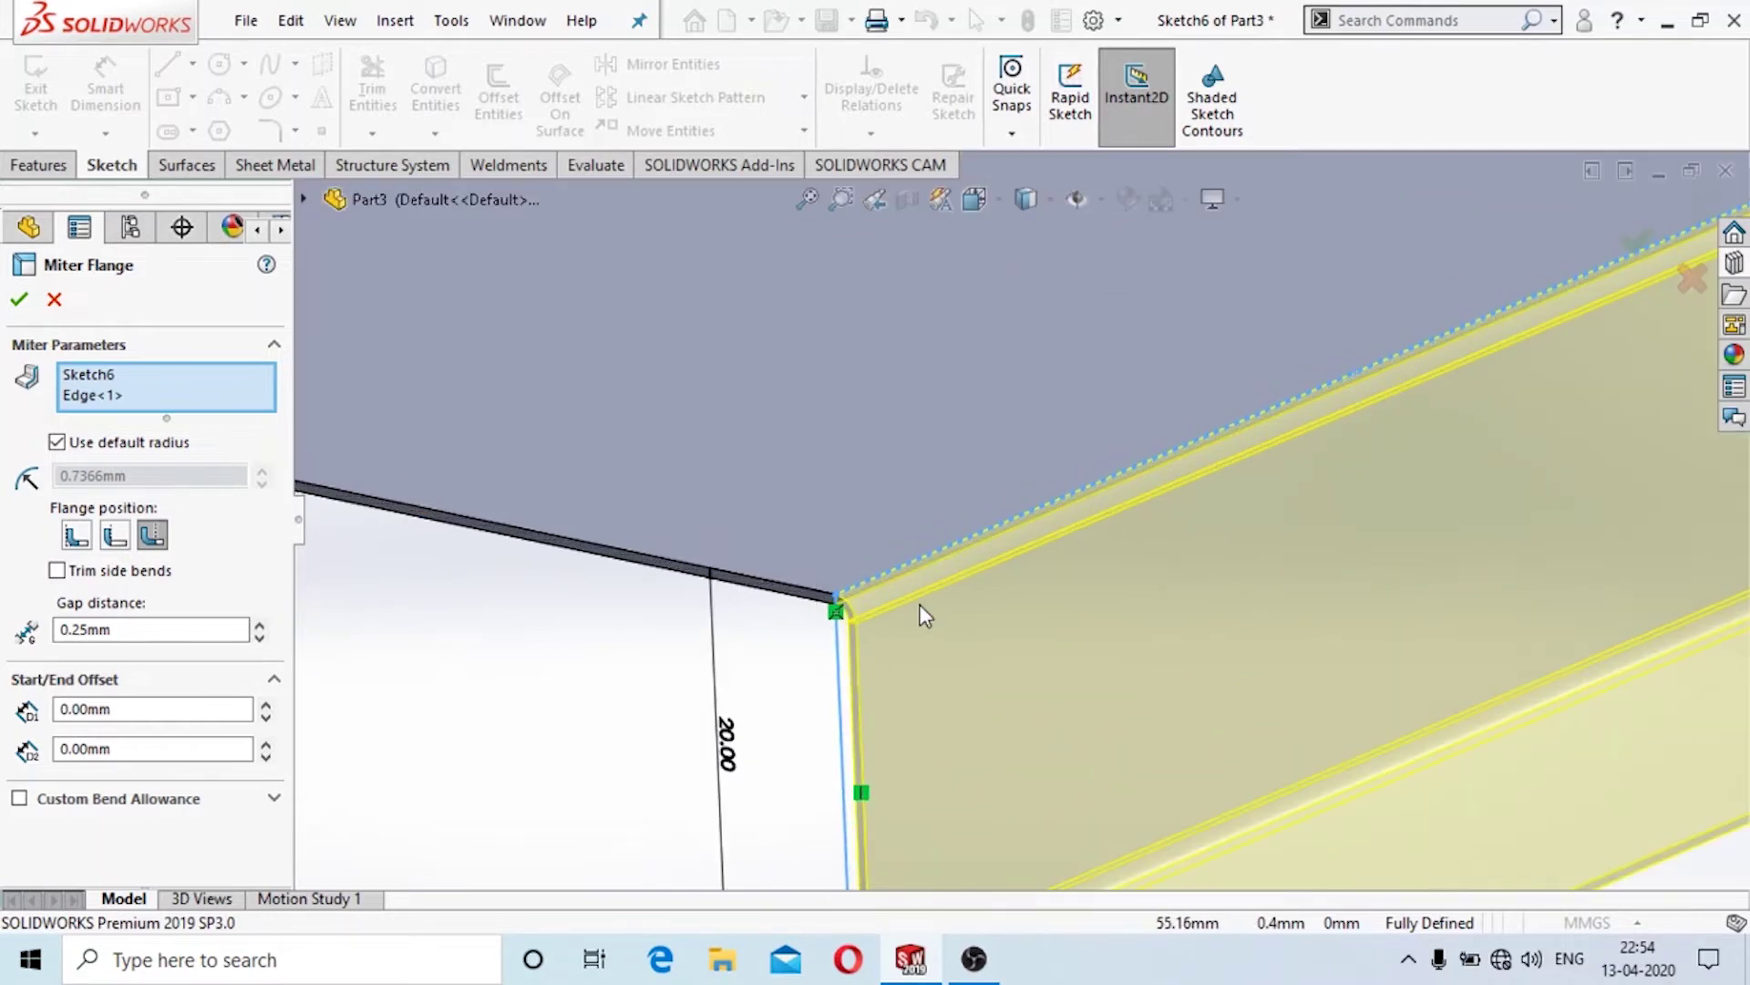
left_click(115, 535)
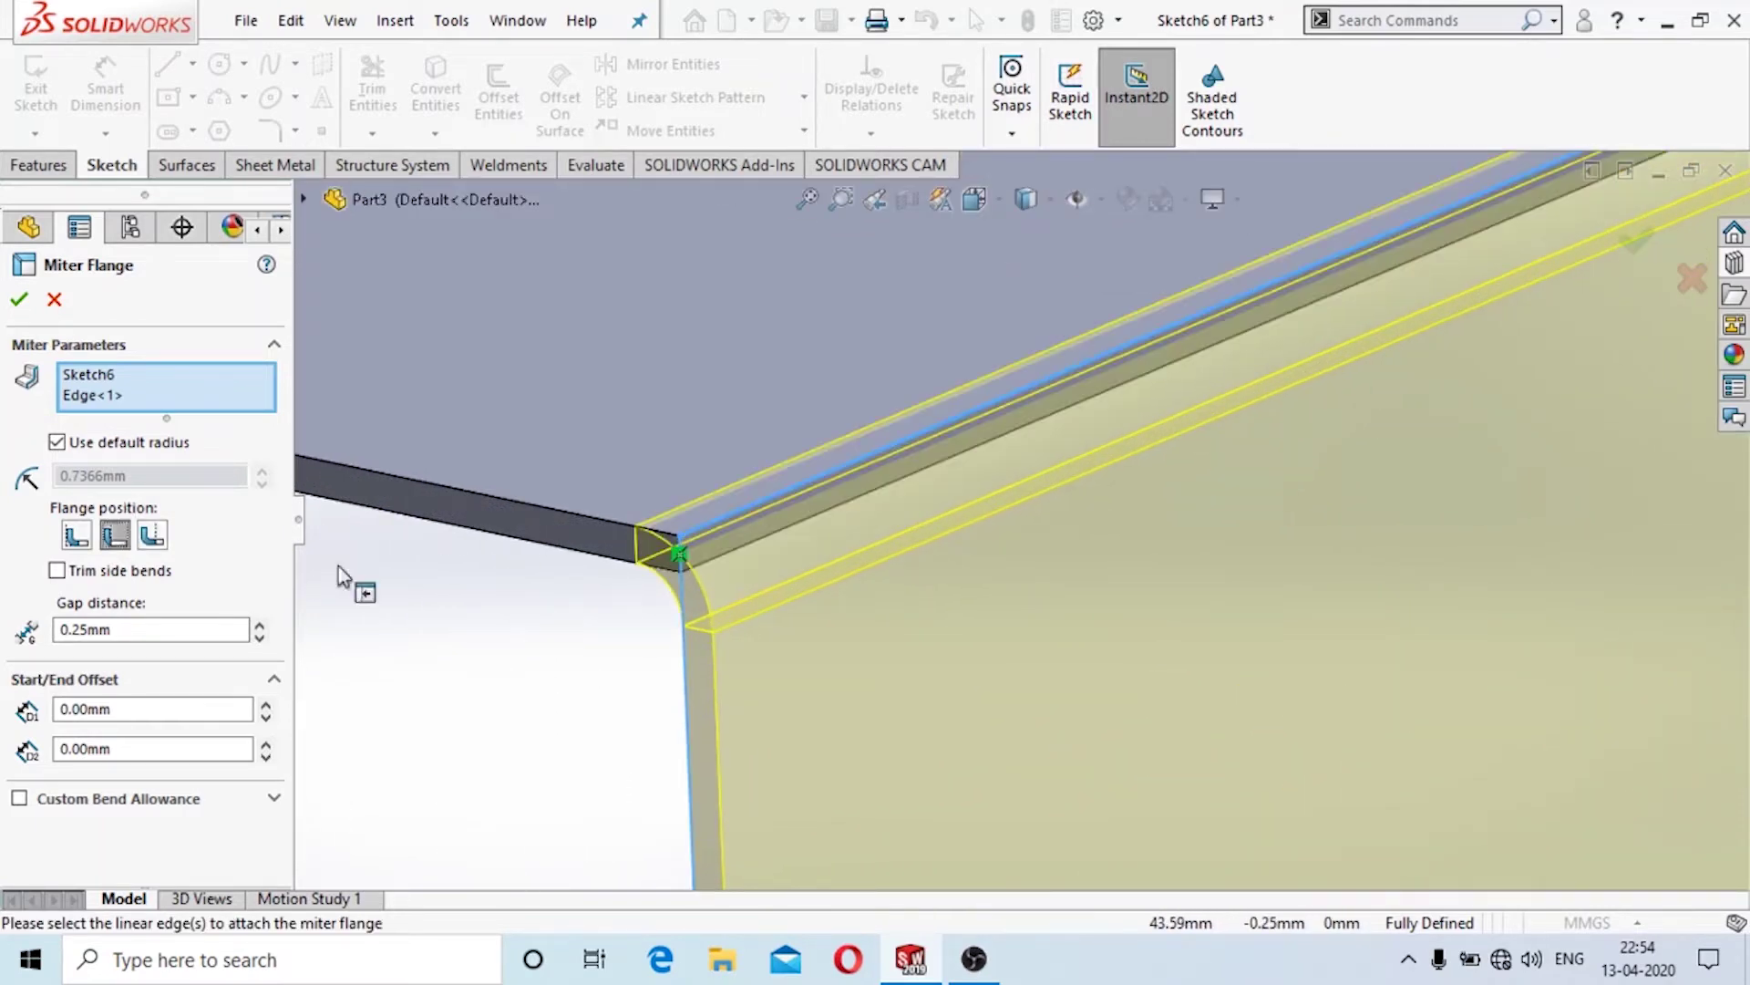
left_click(76, 535)
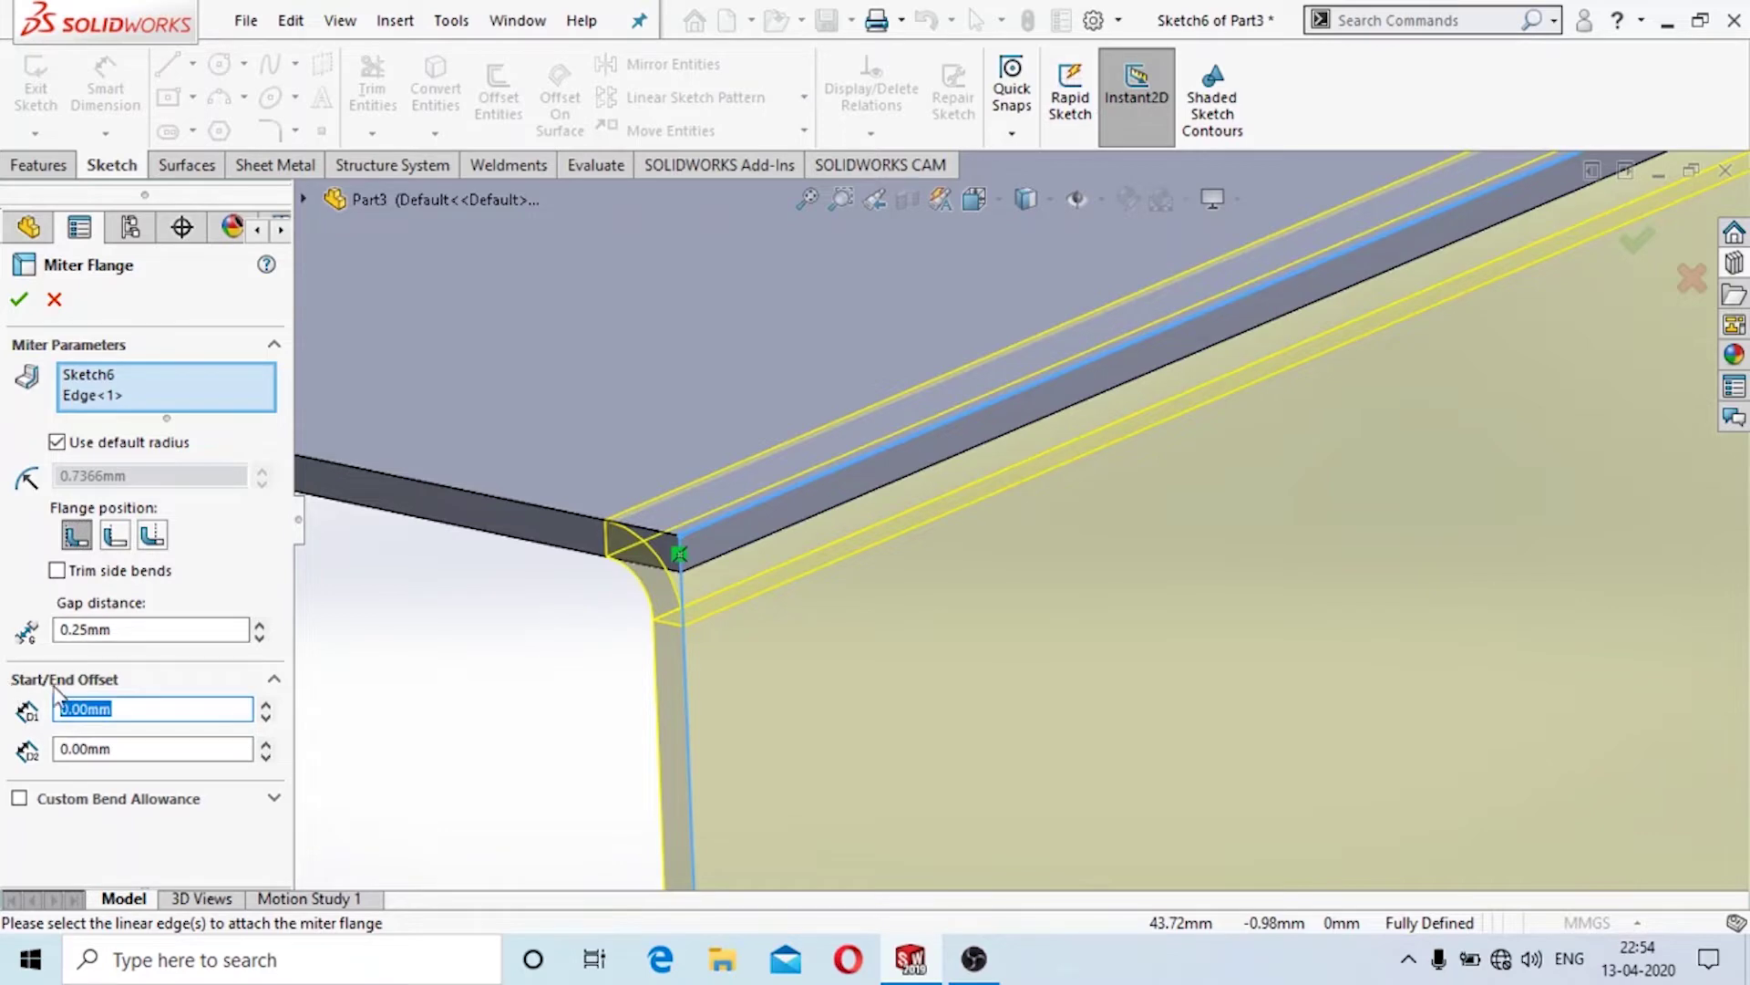
Set both the start and end offsets of the miter flange to 30 mm.
key("f")
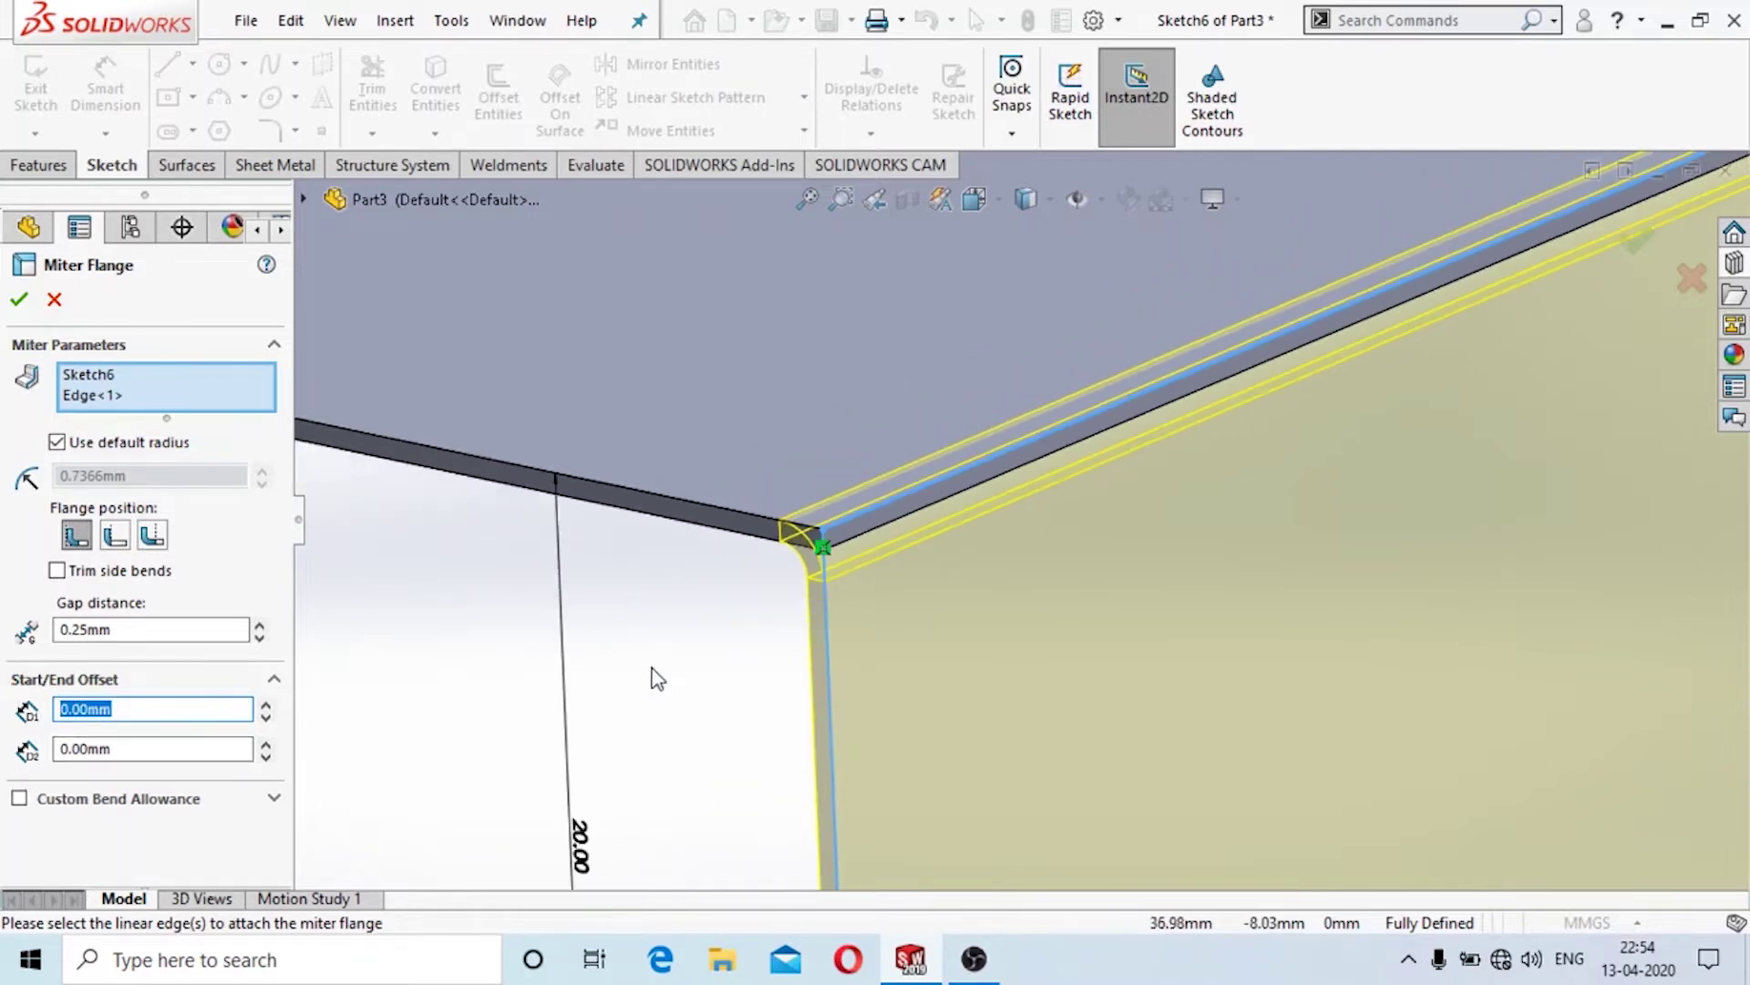
scroll(1477, 358, "down", 3)
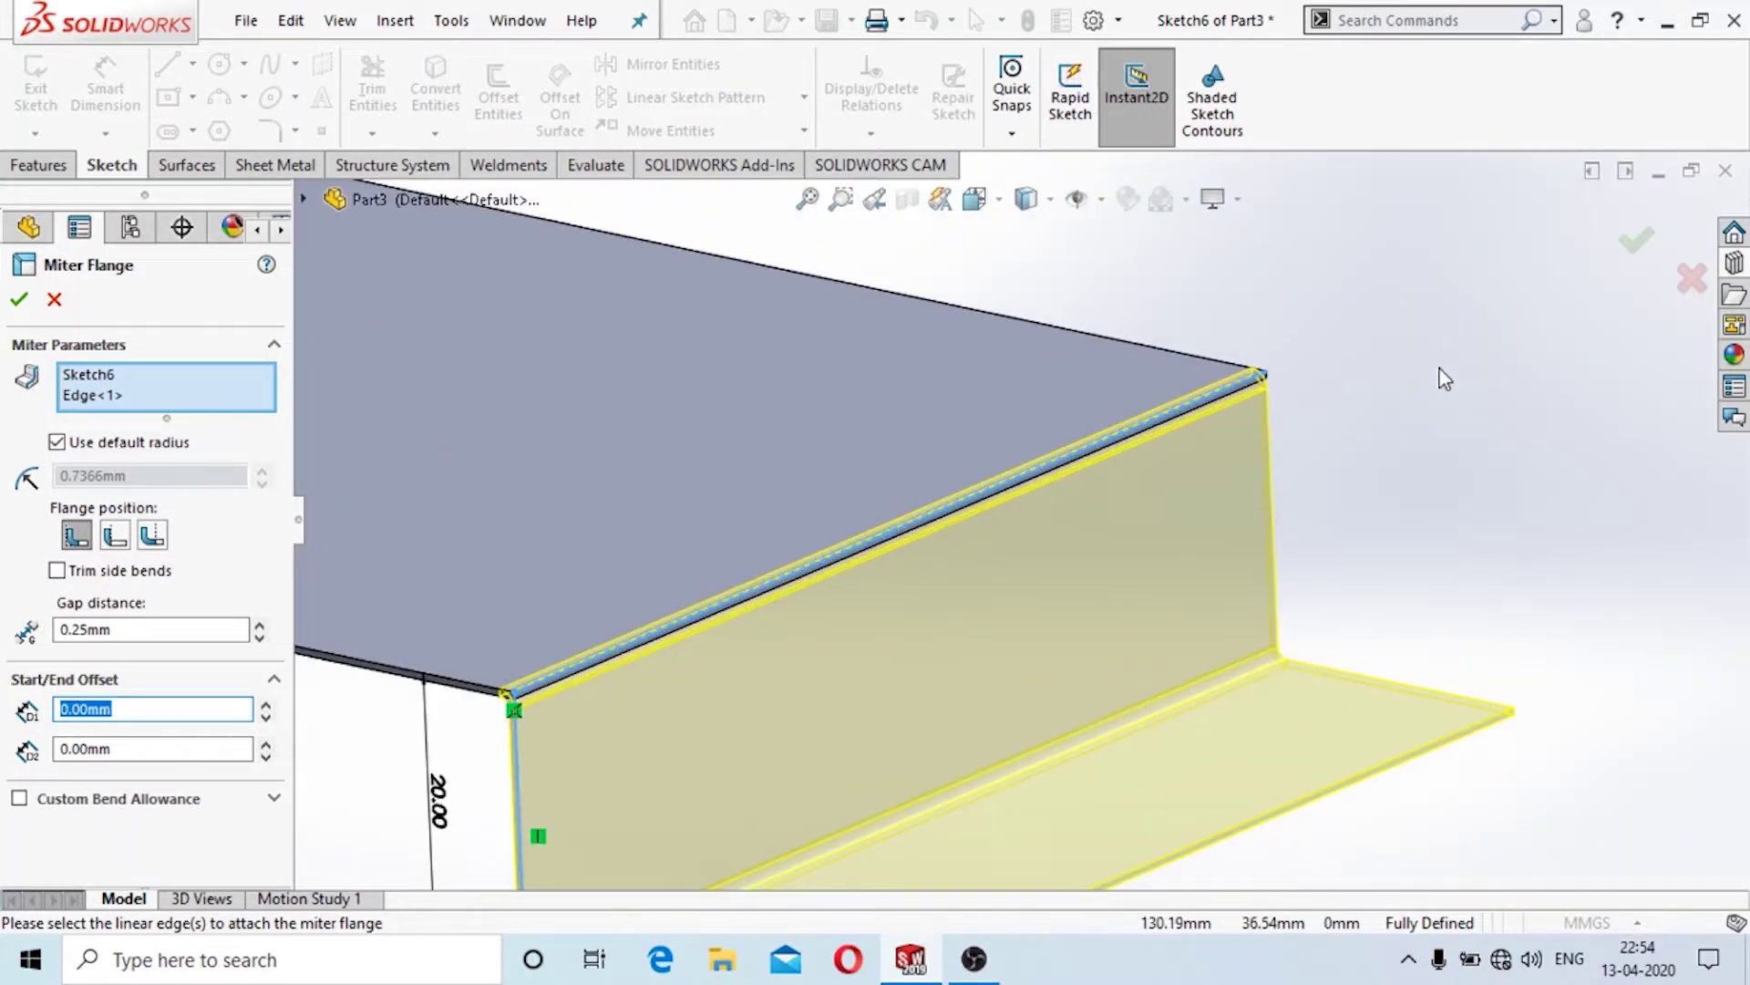
scroll(1445, 379, "up", 2)
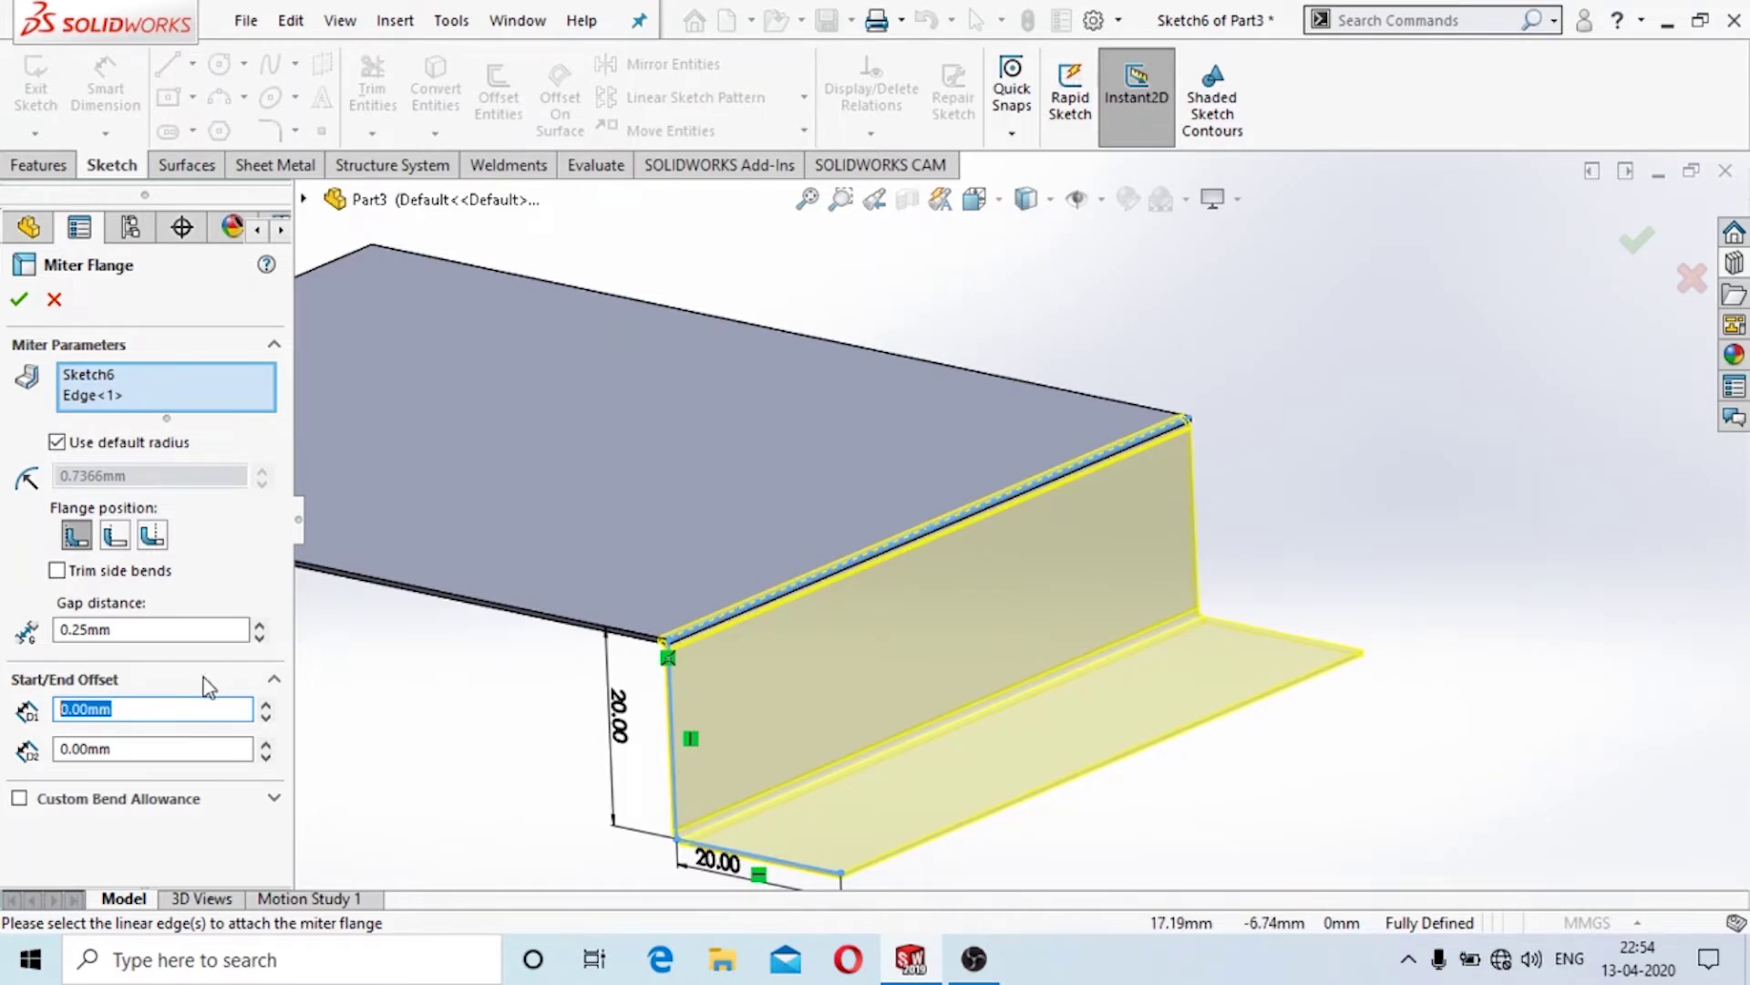
type("30")
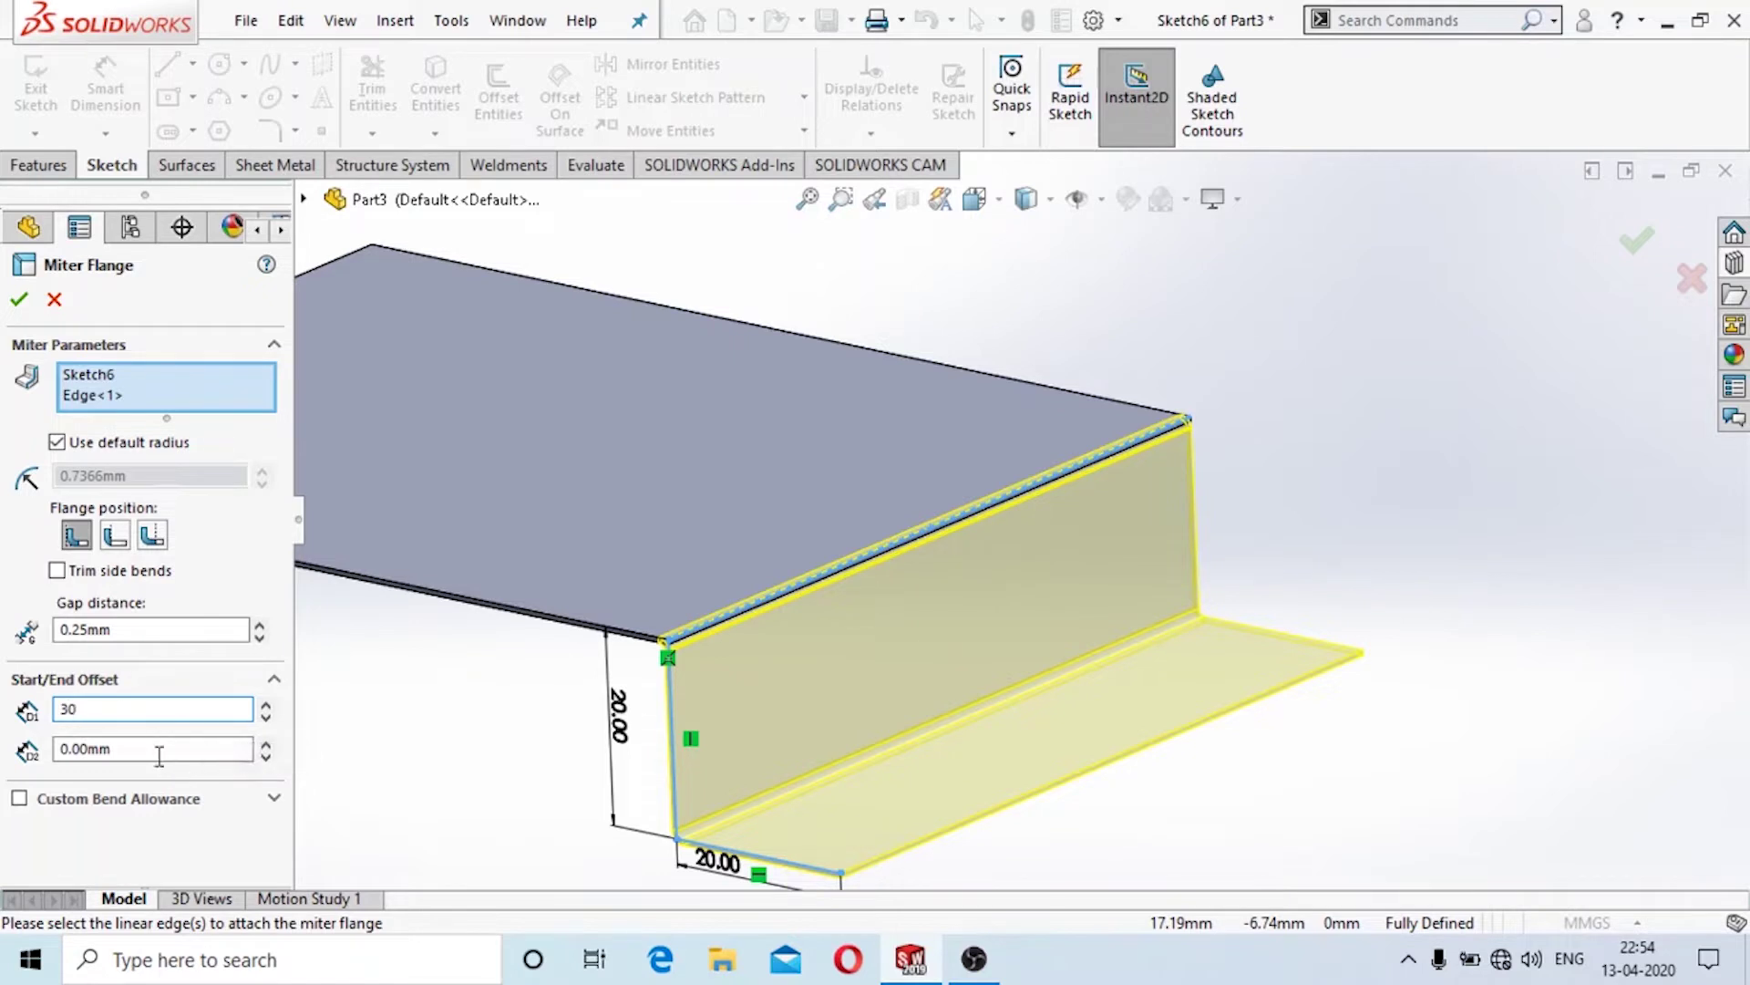
key("Tab")
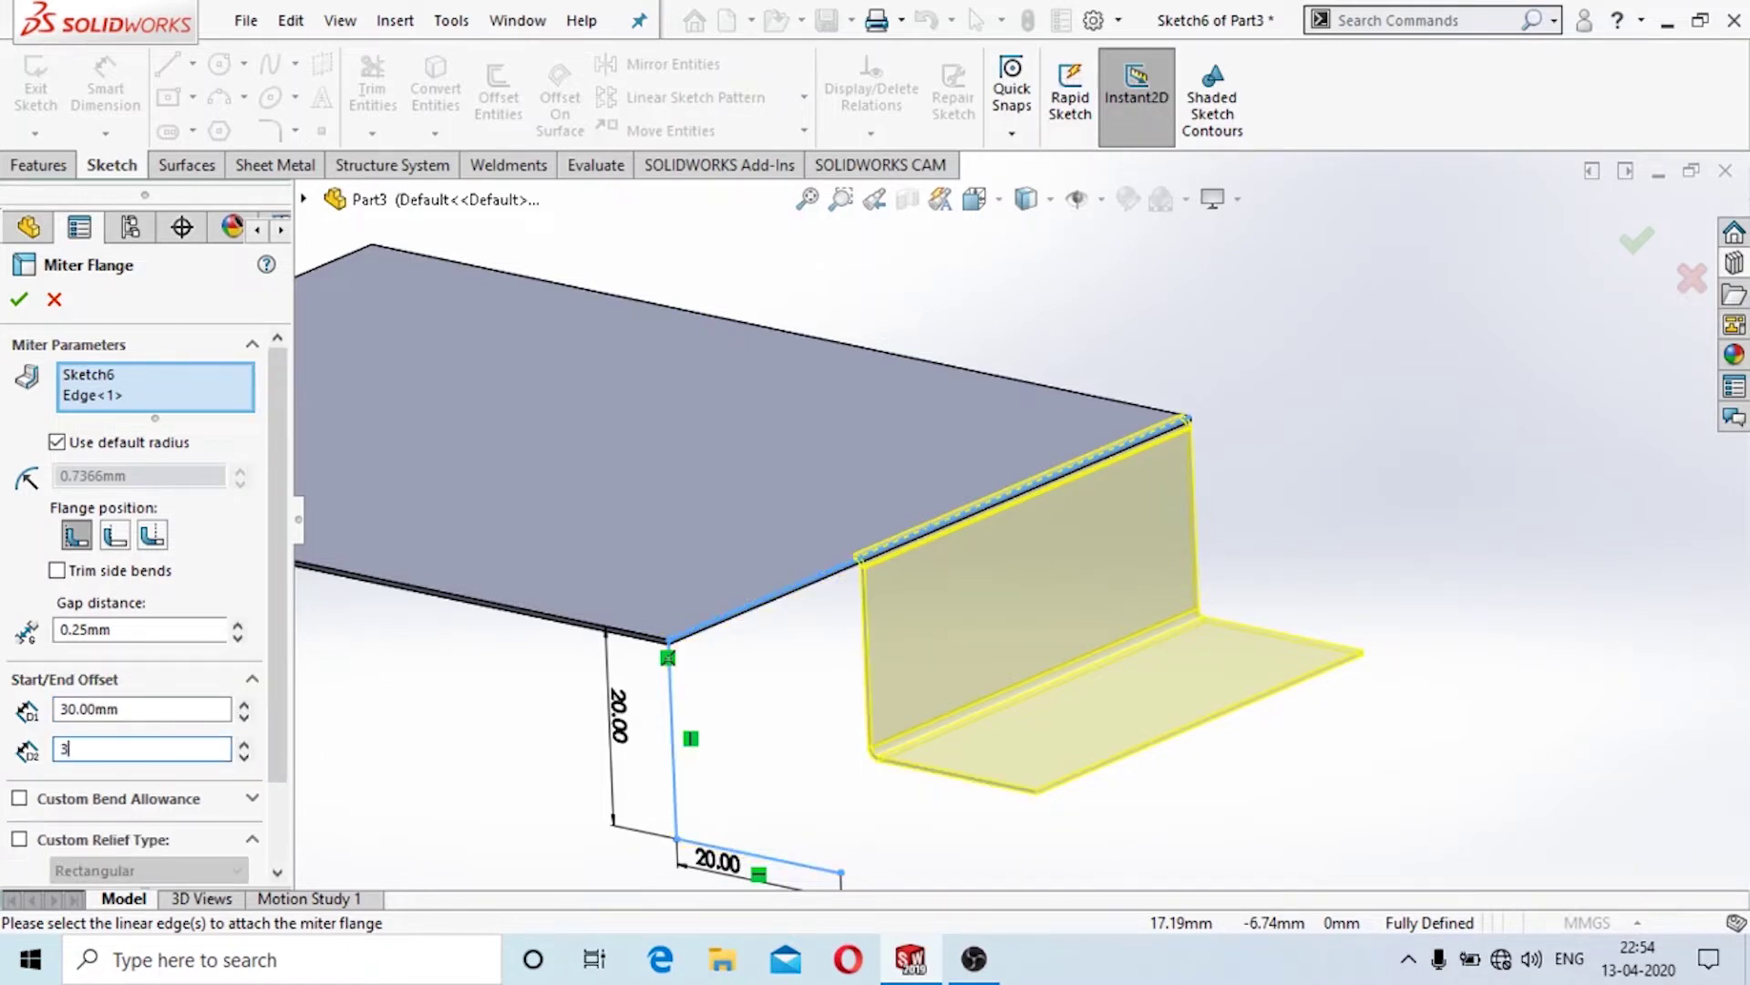
type("30")
key("Tab")
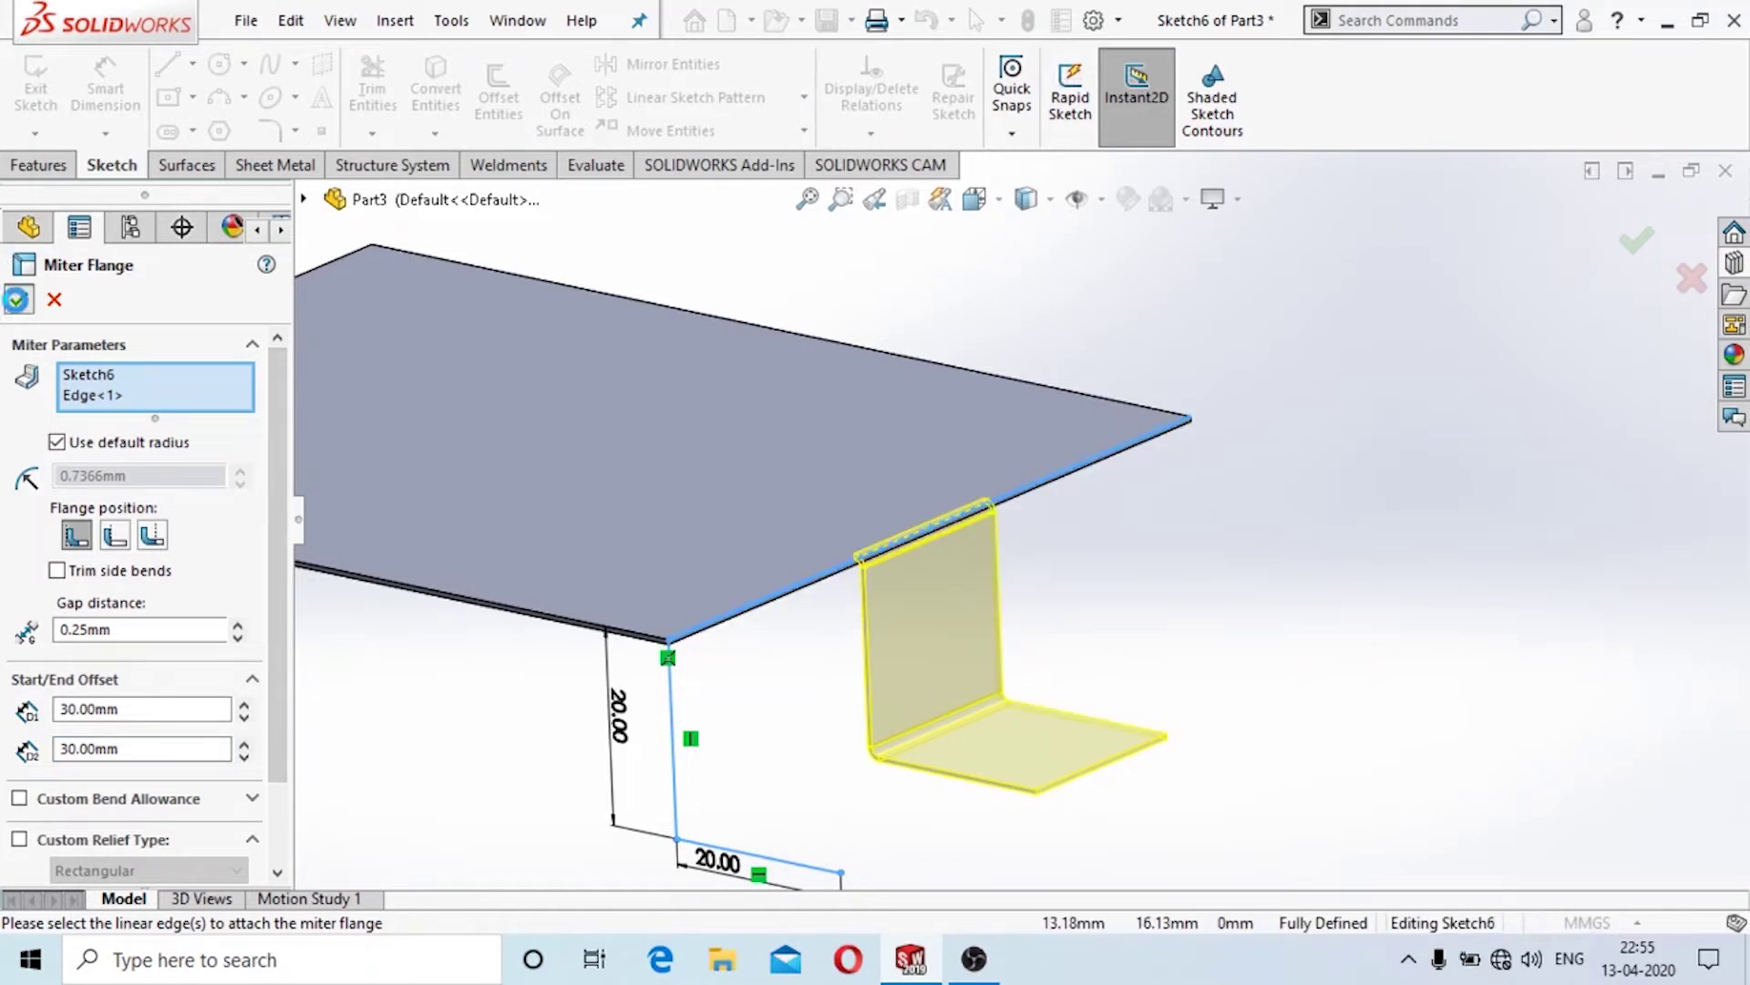
Accept the miter flange and open a sketch on its outer horizontal face in the top view.
left_click(16, 299)
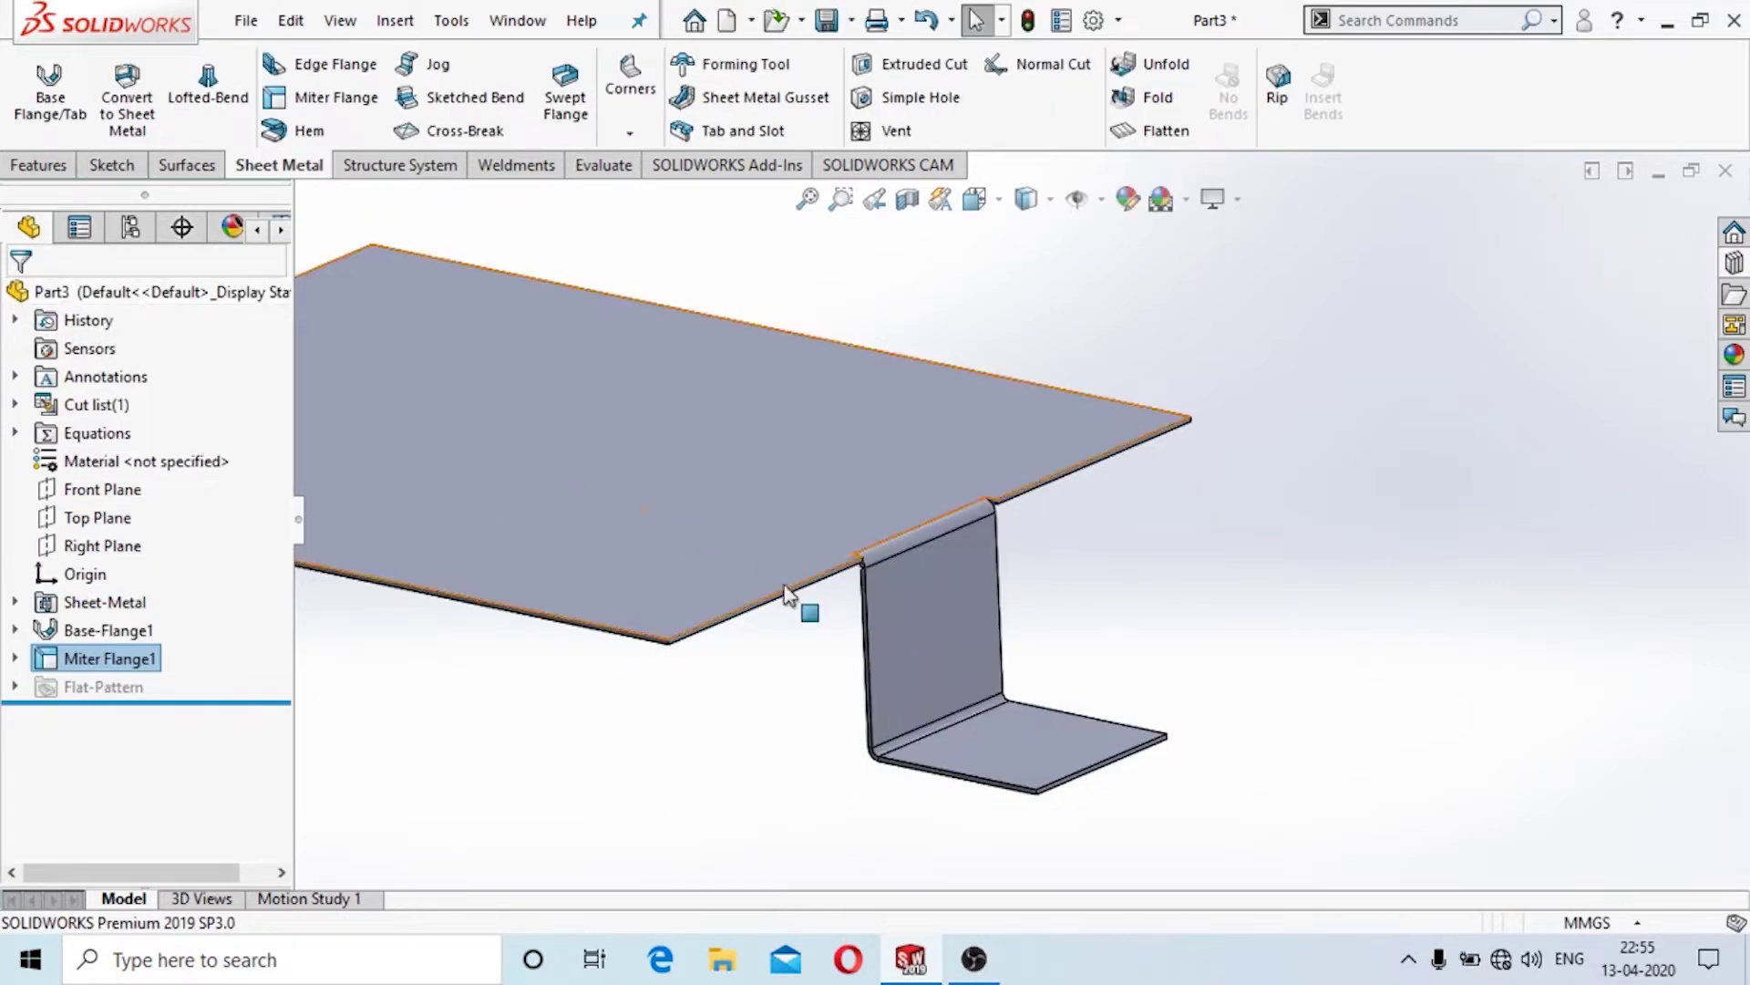
left_click(987, 729)
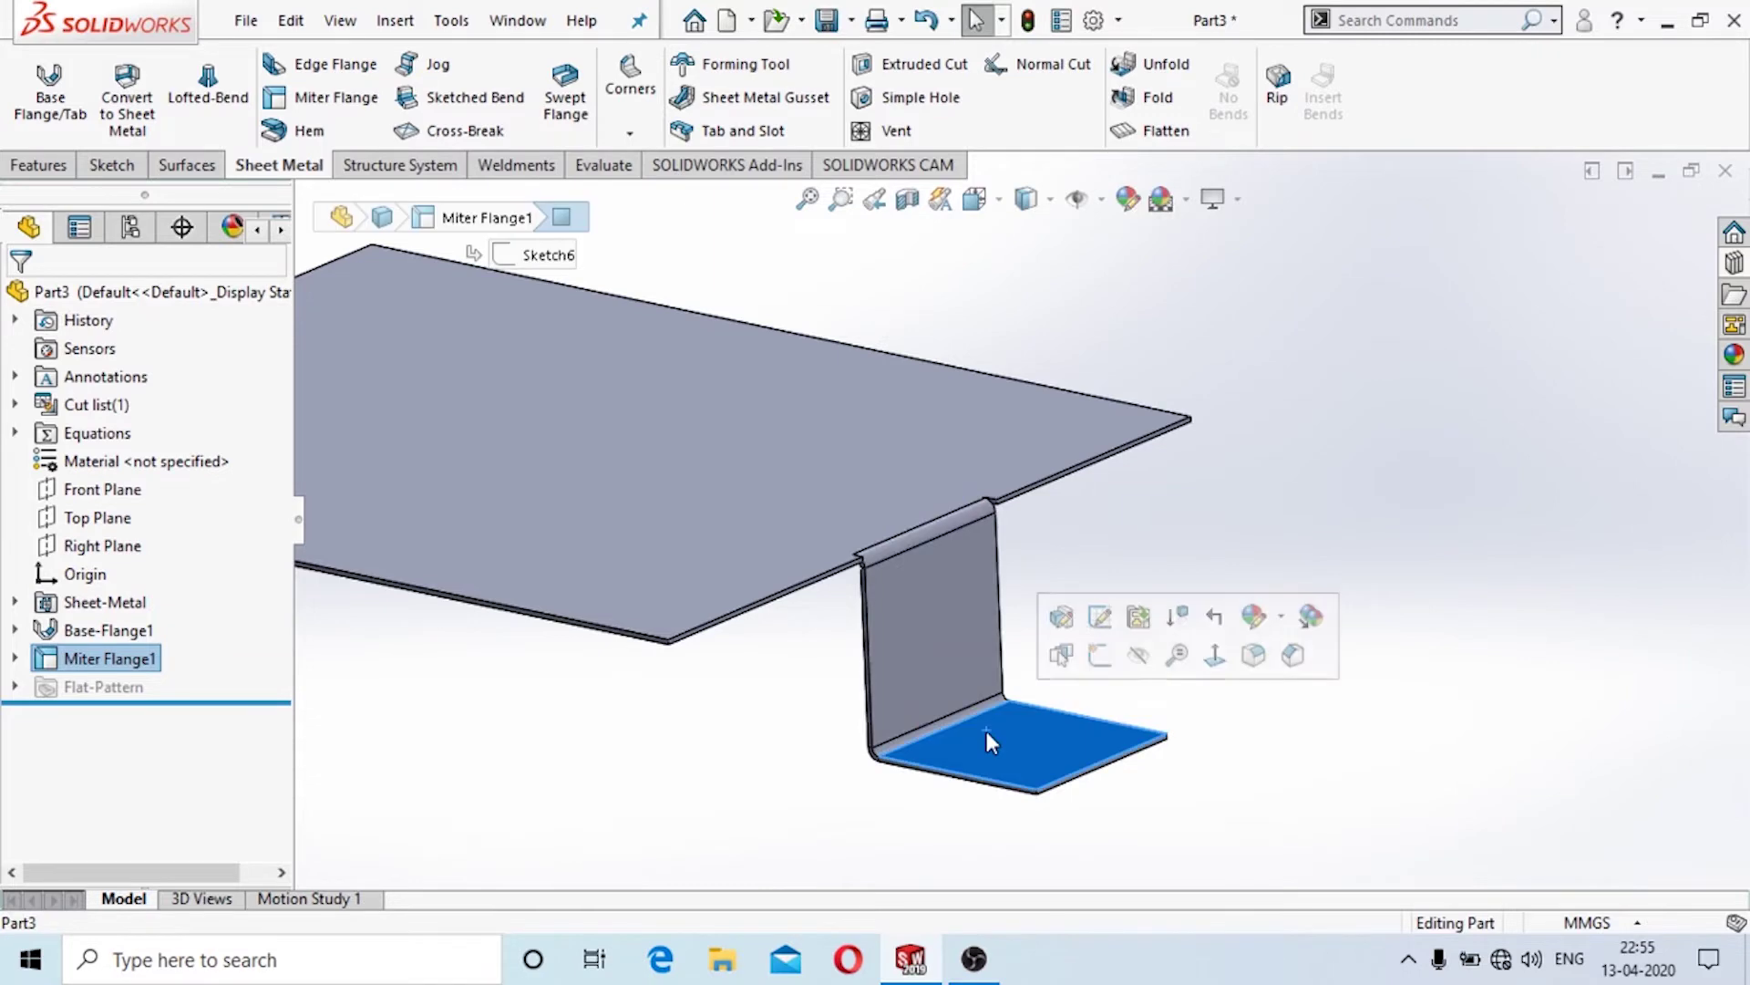
left_click(1097, 656)
left_click(974, 201)
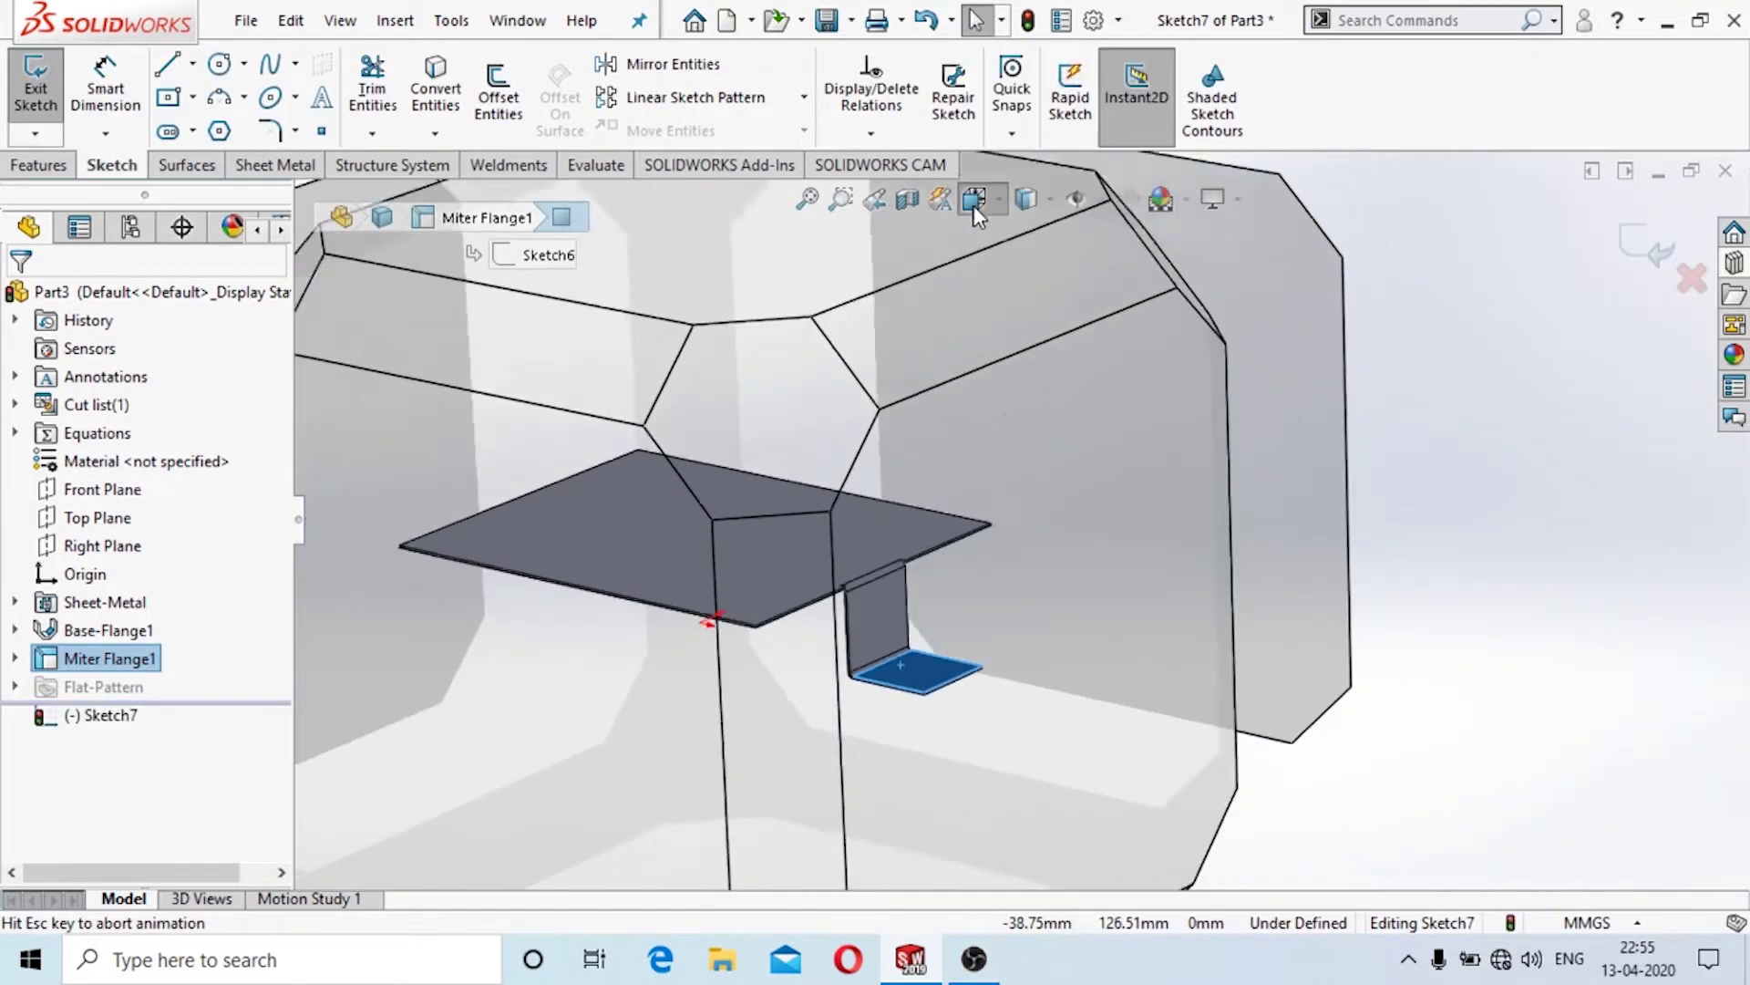
left_click(765, 462)
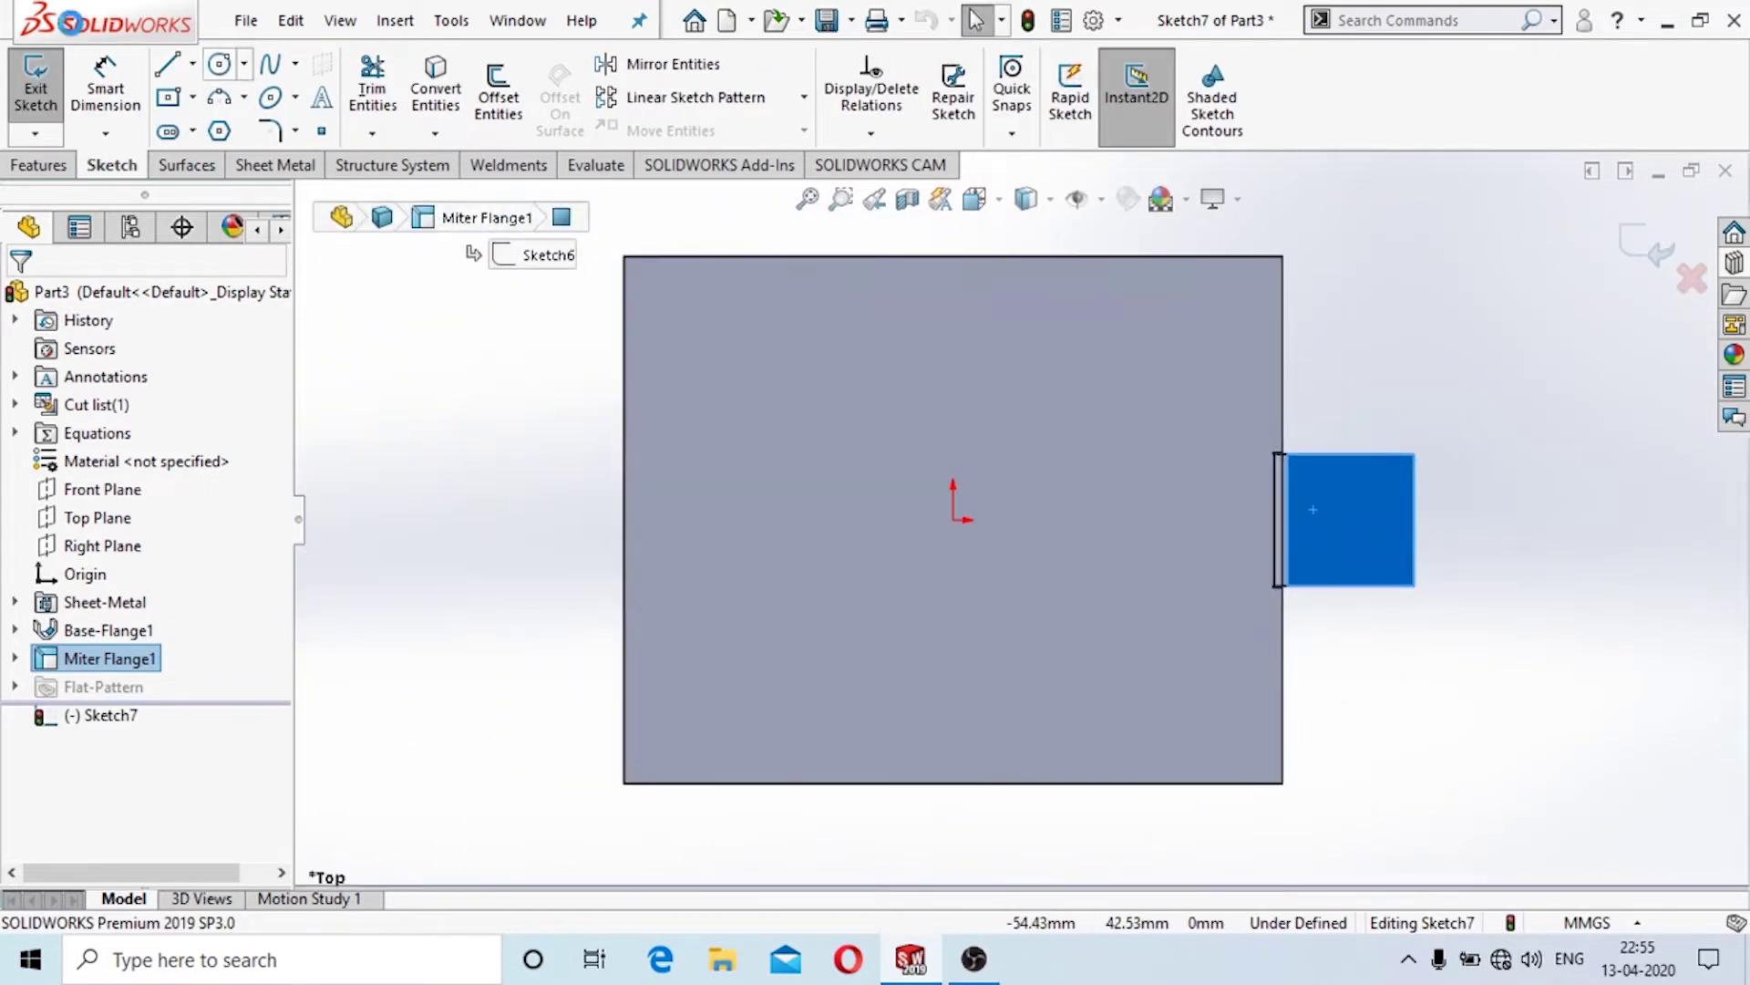
Sketch a circle about 7.9 mm in diameter near the middle of the flange's outer face.
left_click(219, 64)
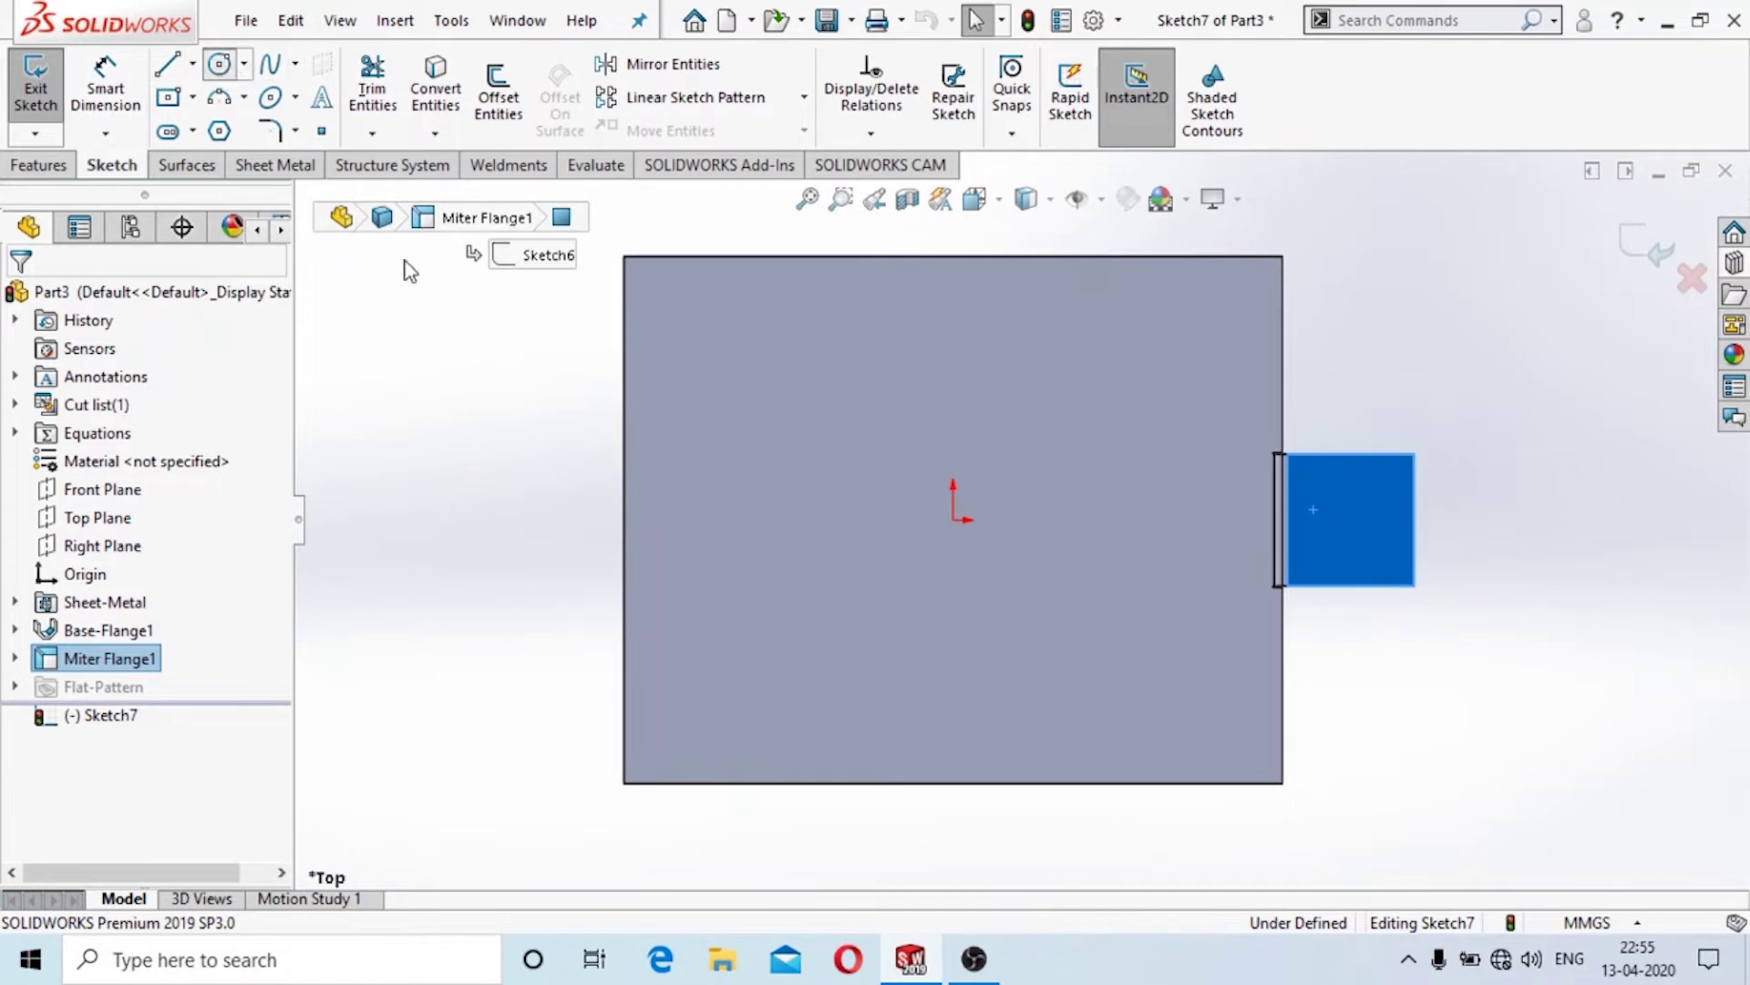
left_click(1354, 519)
left_click(1374, 539)
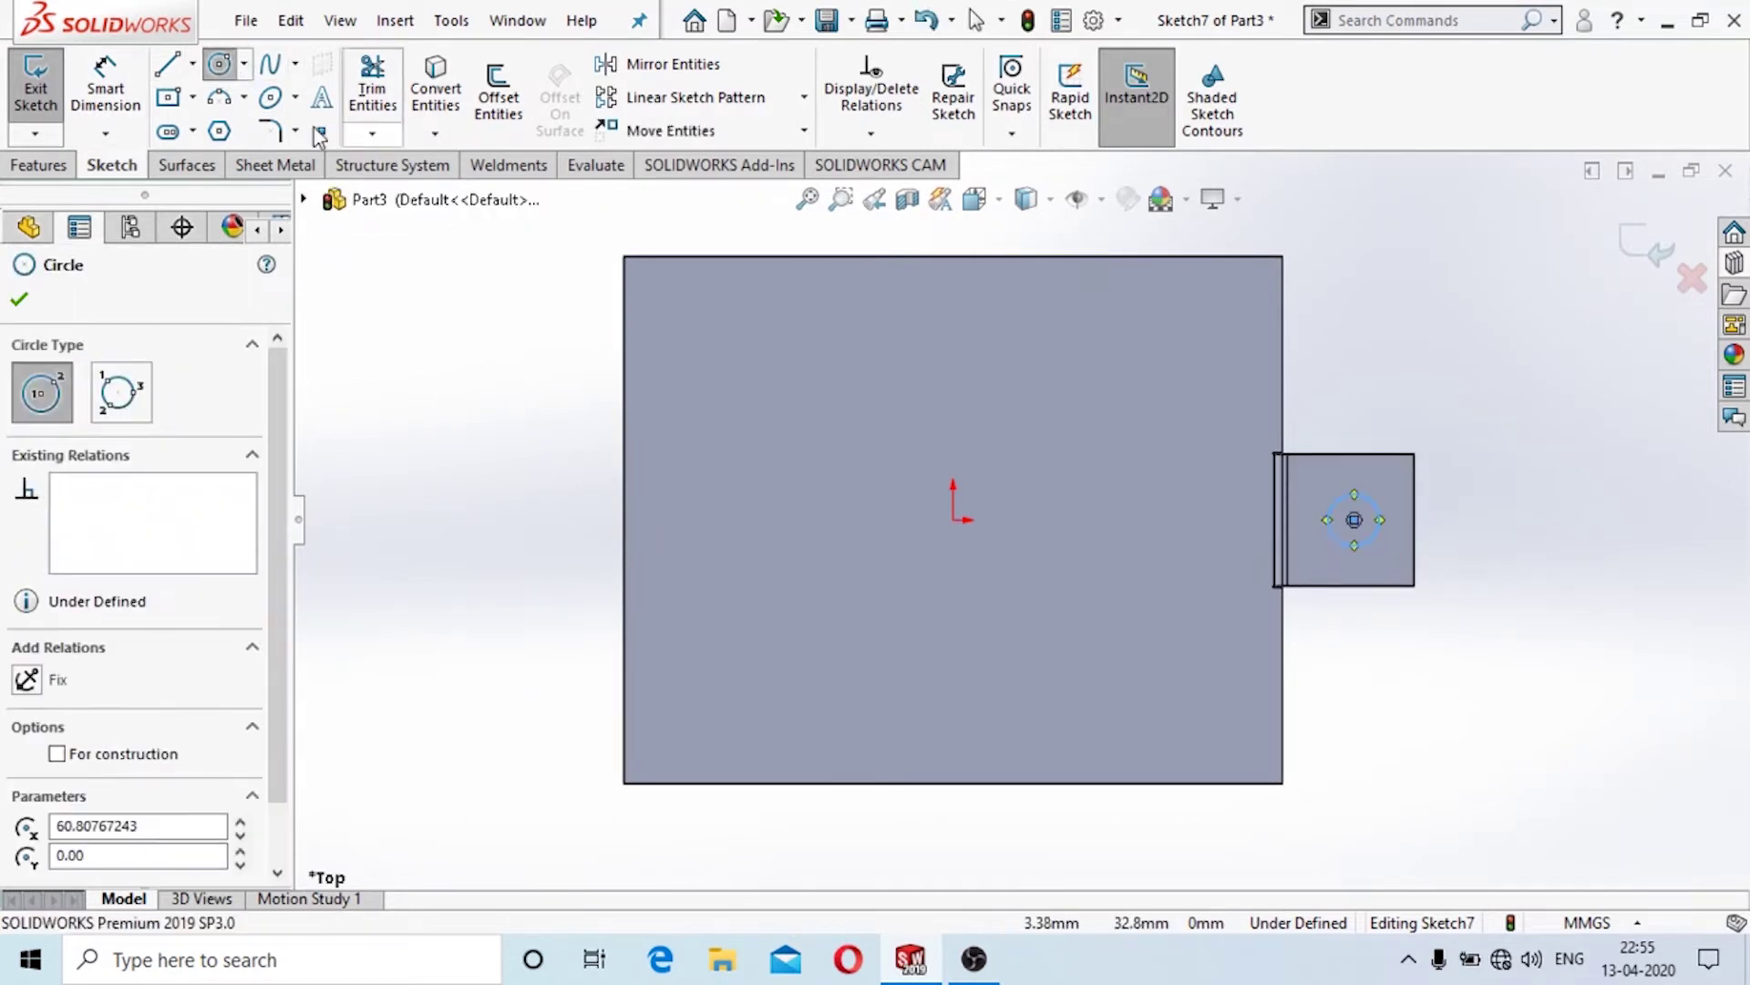
Dimension the circle's centre 10 mm from the flange's outer edge and 10 mm from its upper side edge.
left_click(128, 107)
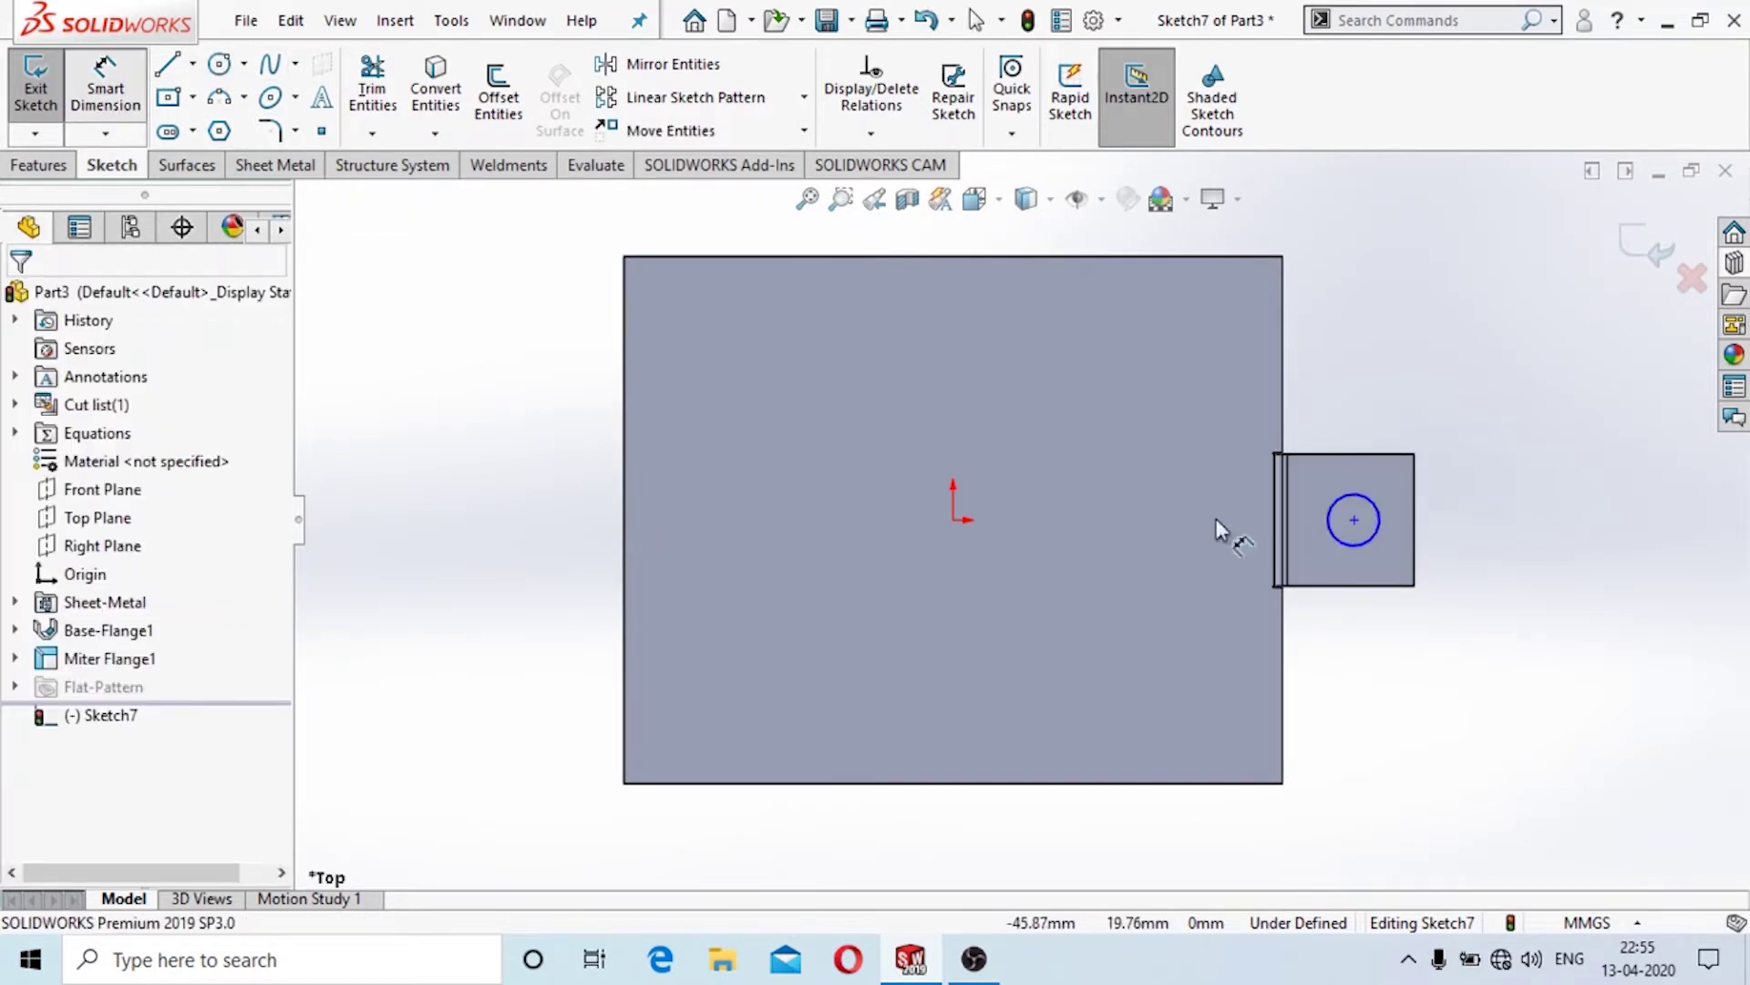
left_click(1355, 521)
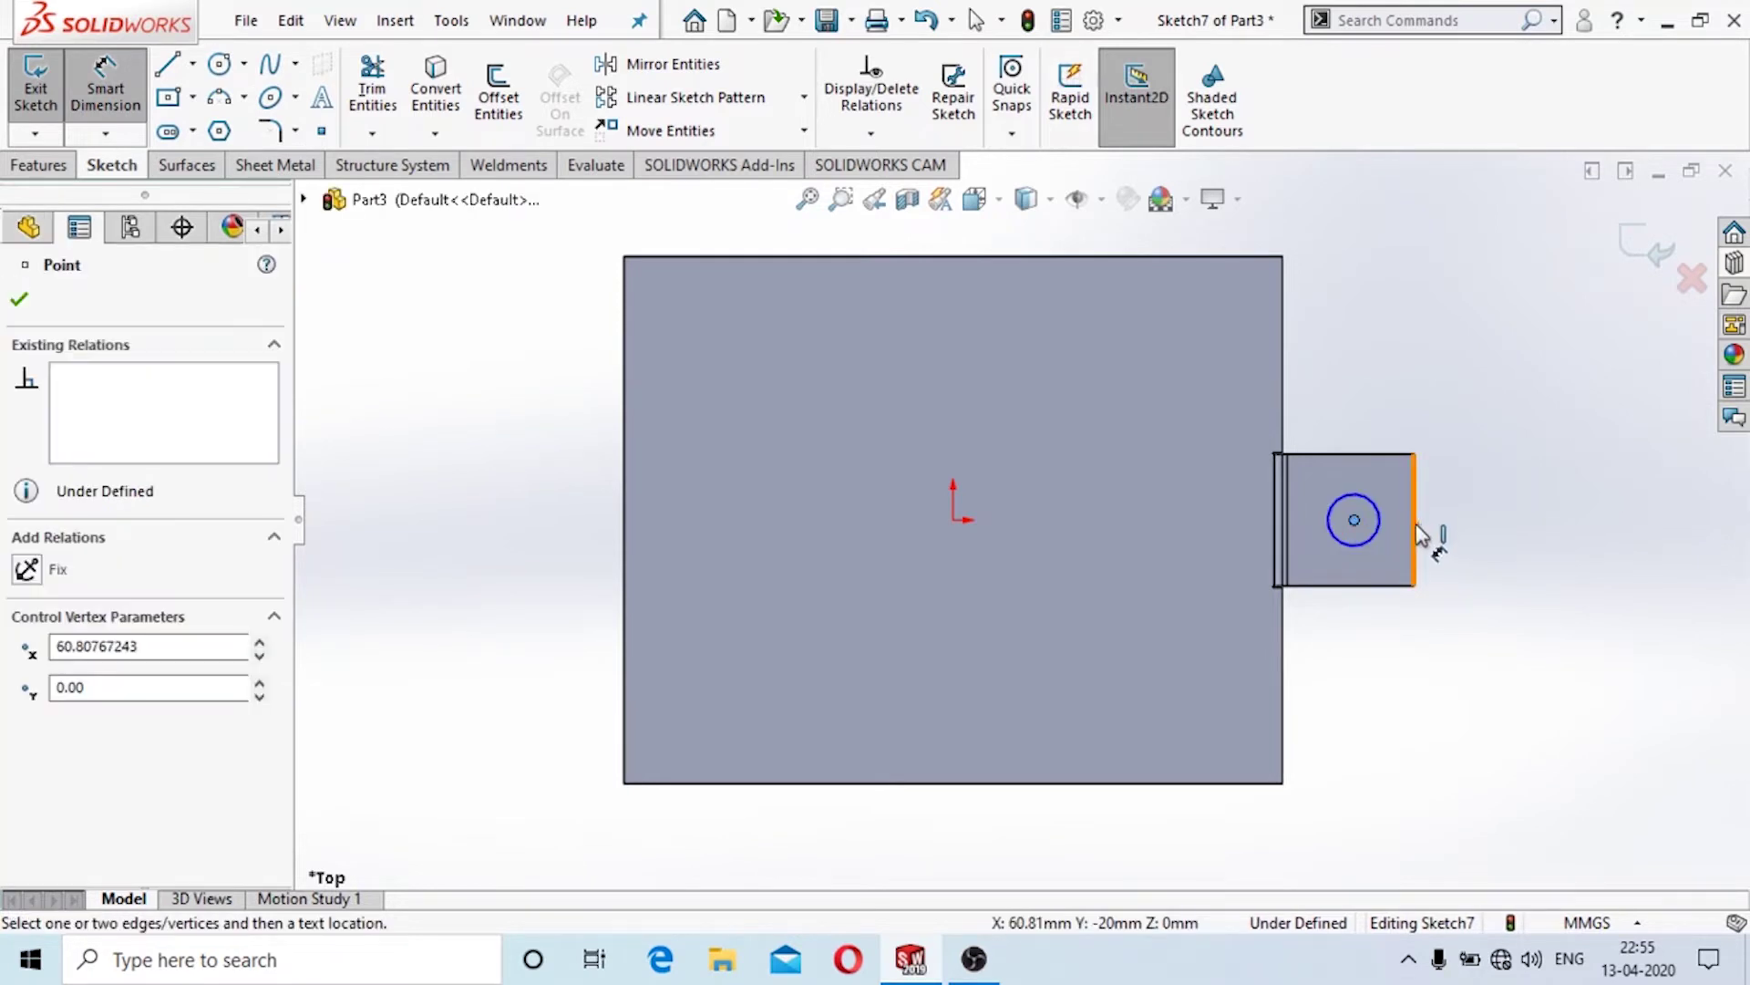
left_click(1414, 529)
left_click(1385, 393)
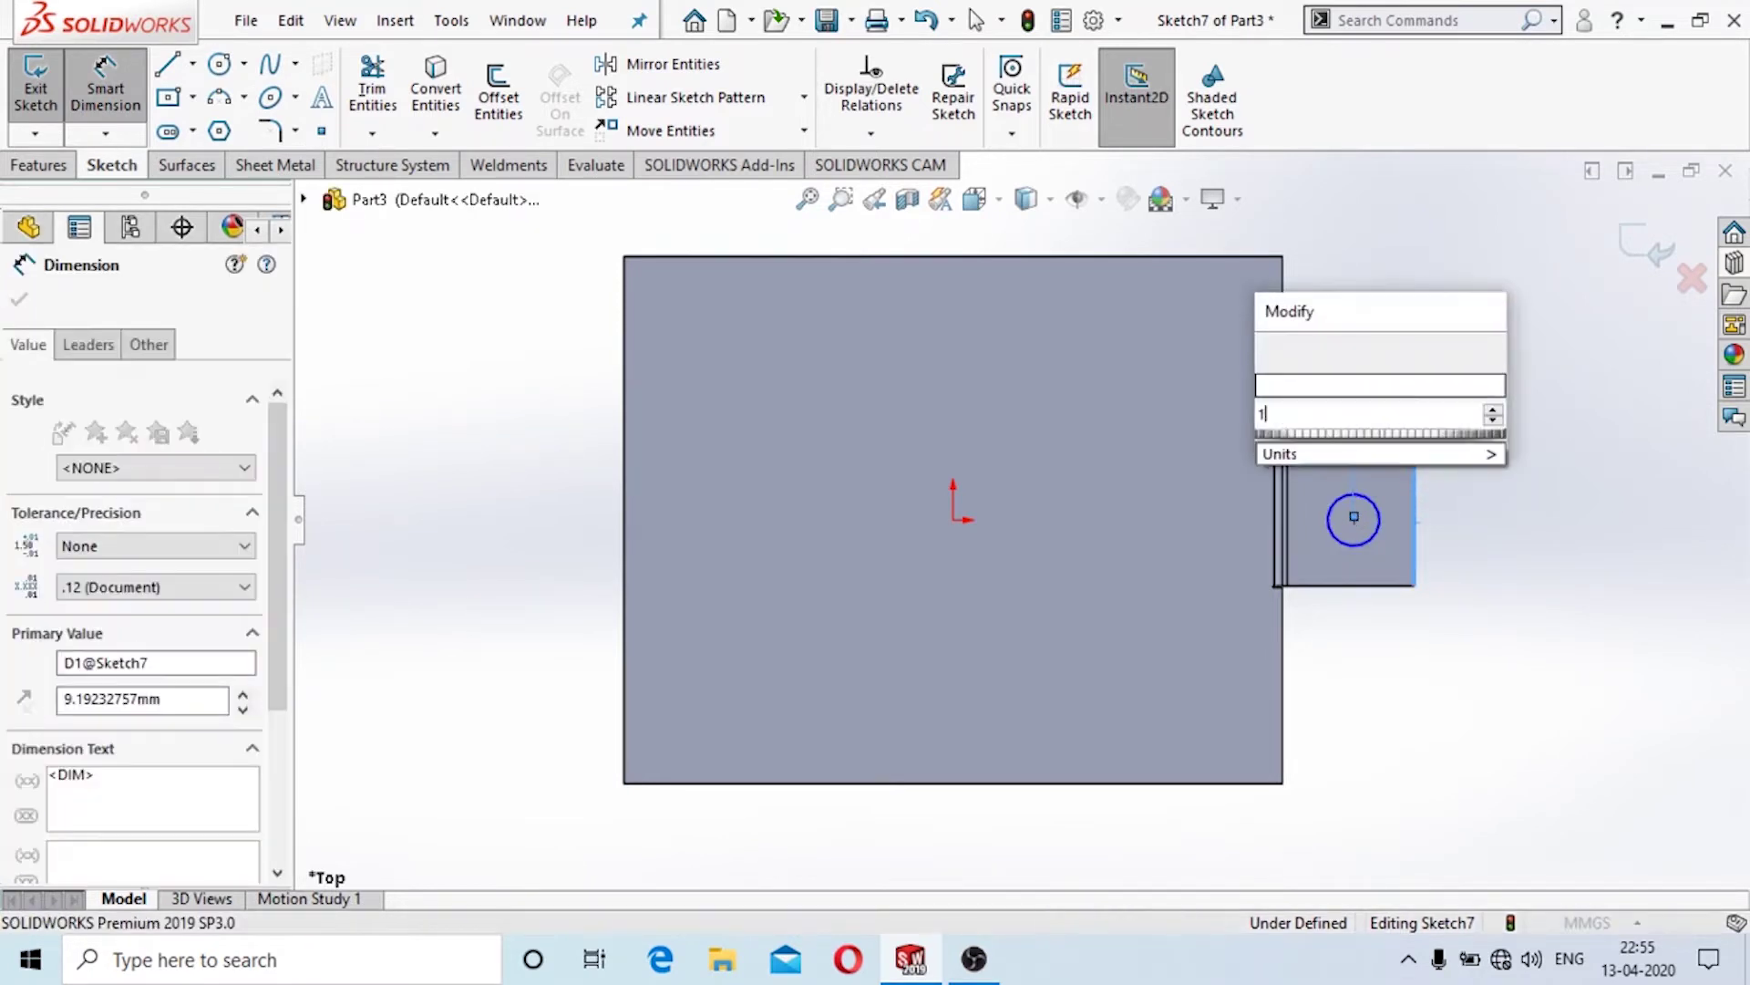
key("Return")
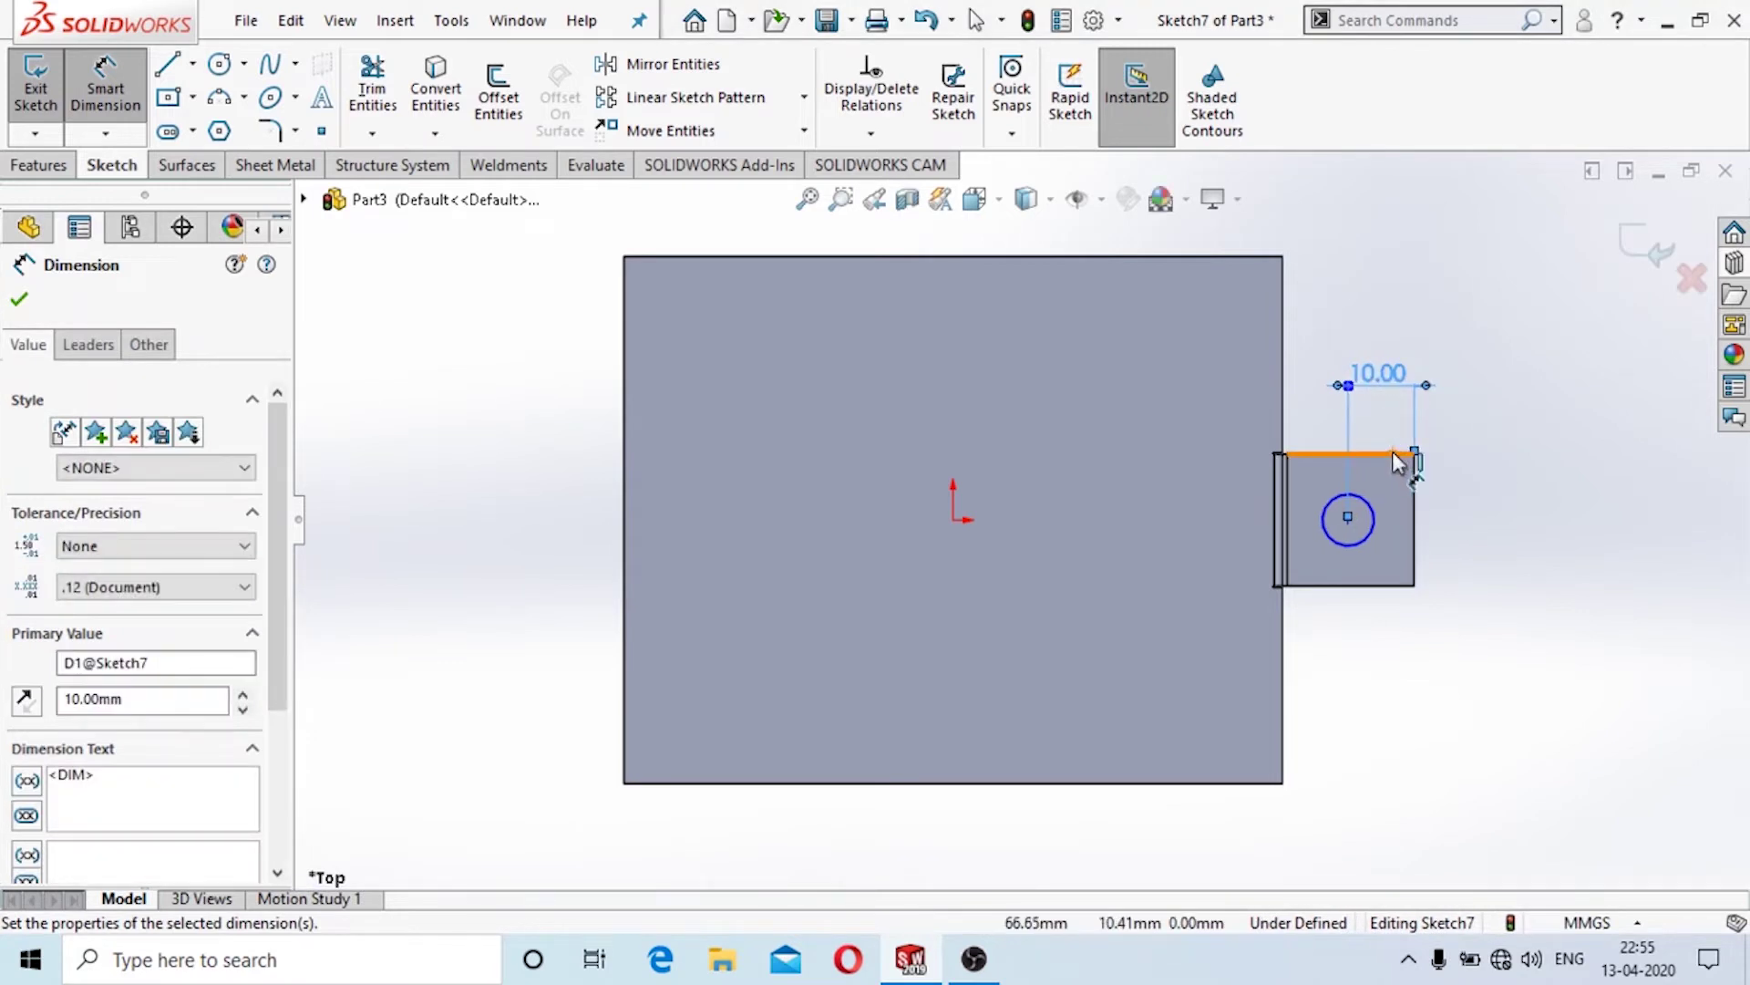
left_click(1395, 455)
left_click(1347, 519)
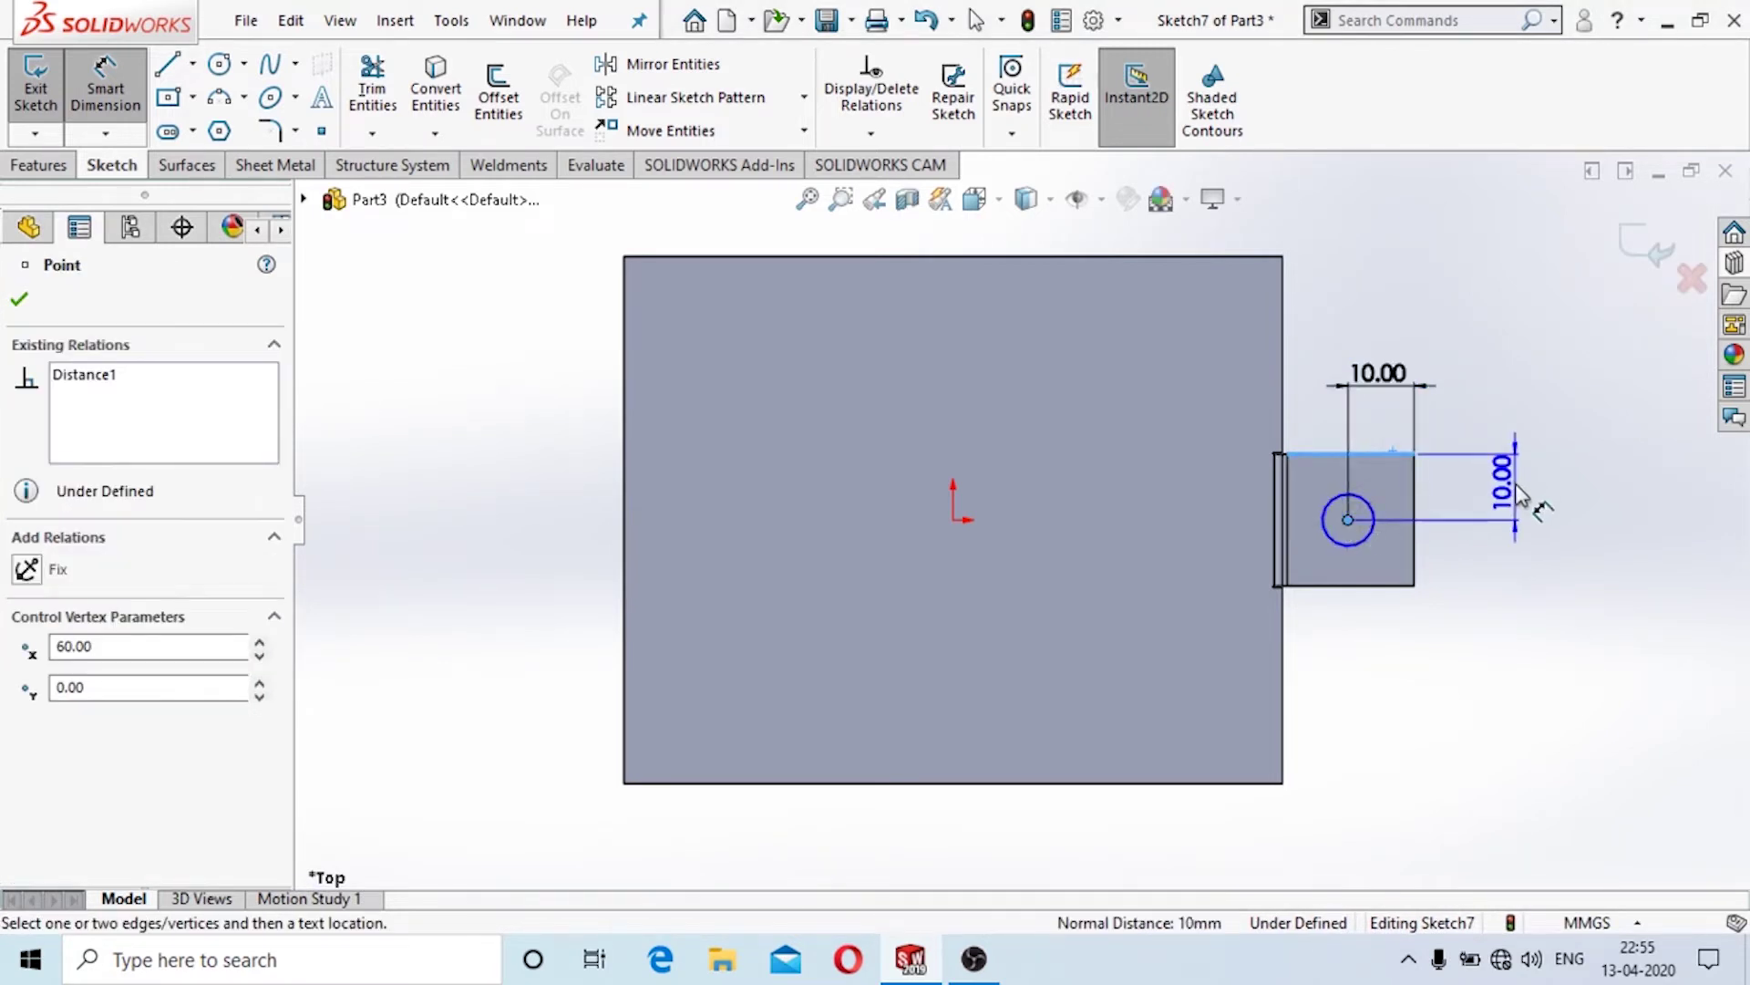
left_click(1518, 495)
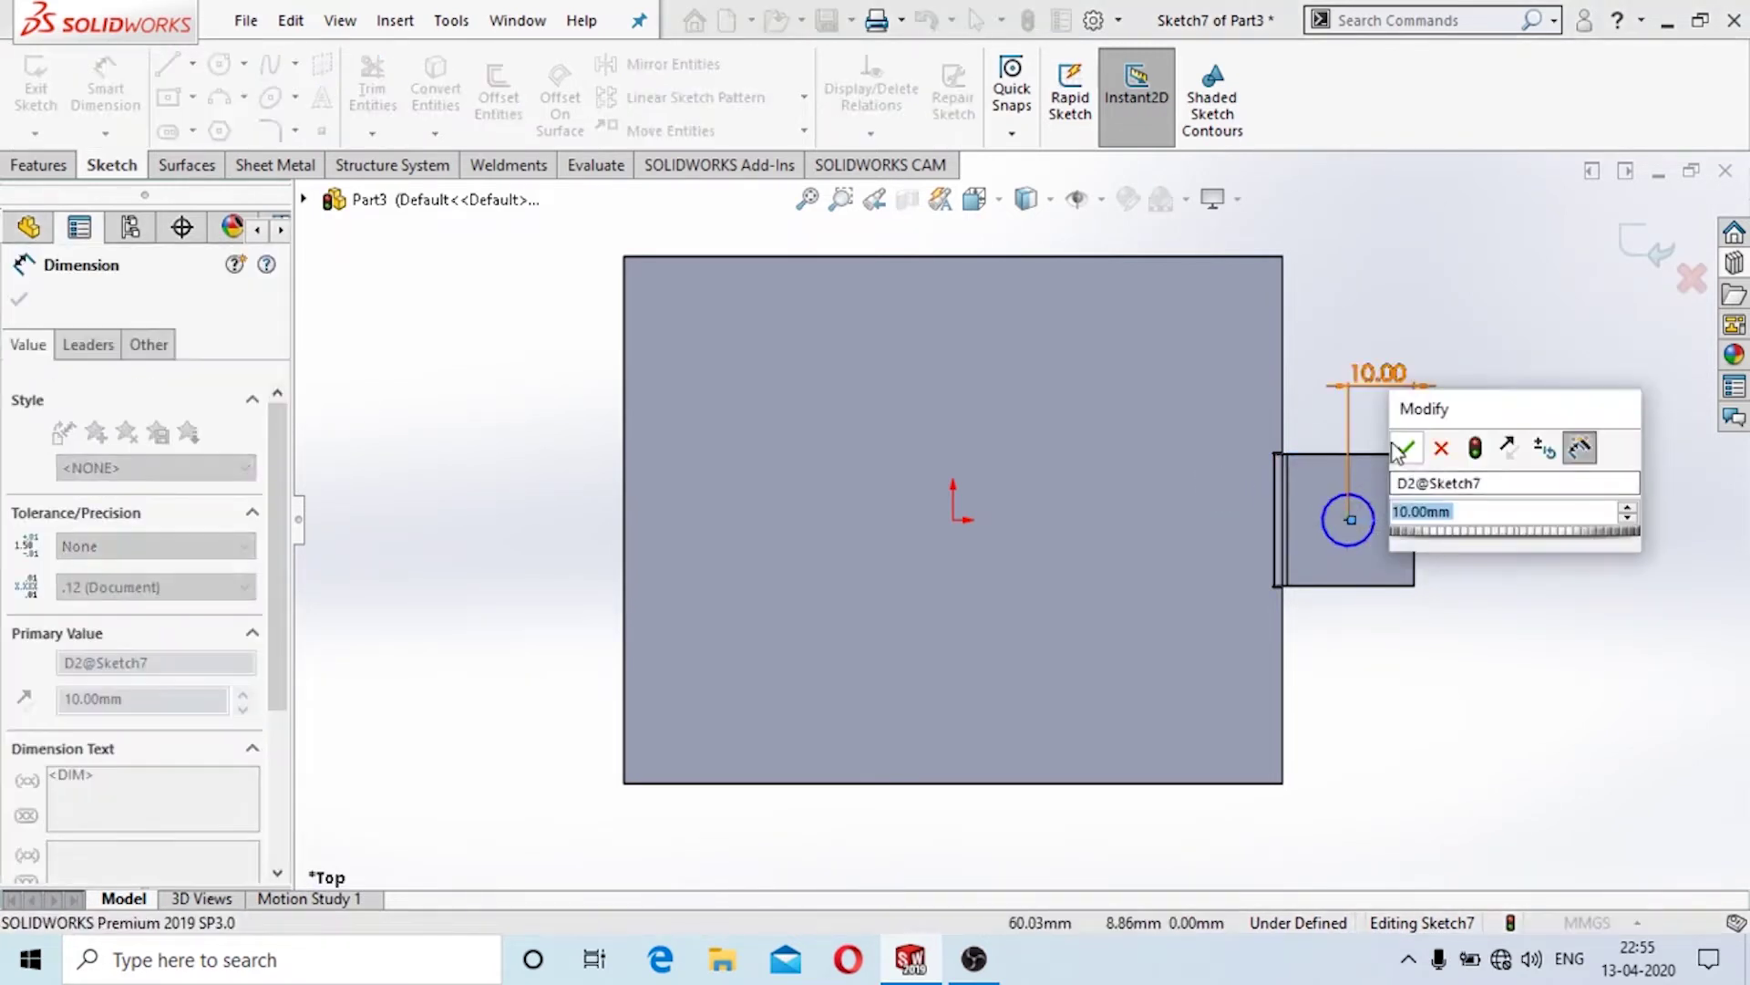
left_click(1402, 448)
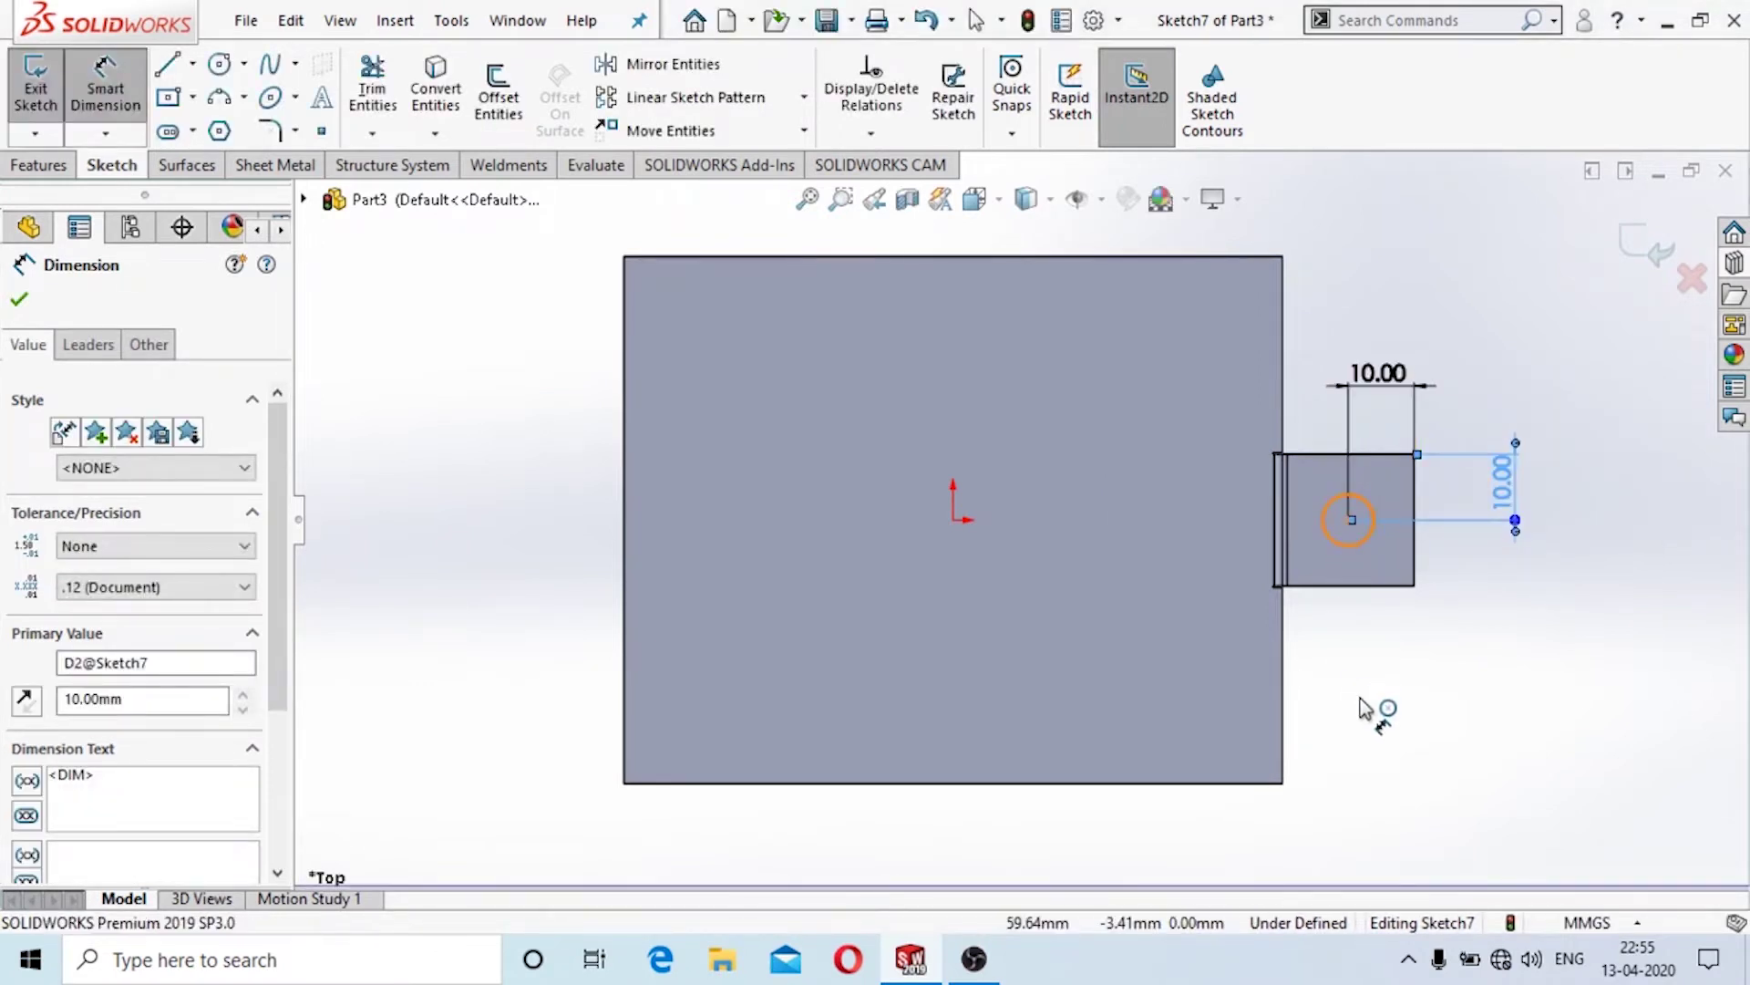
Set the circle's diameter on the flange face to 8 mm.
left_click(1347, 546)
left_click(1372, 670)
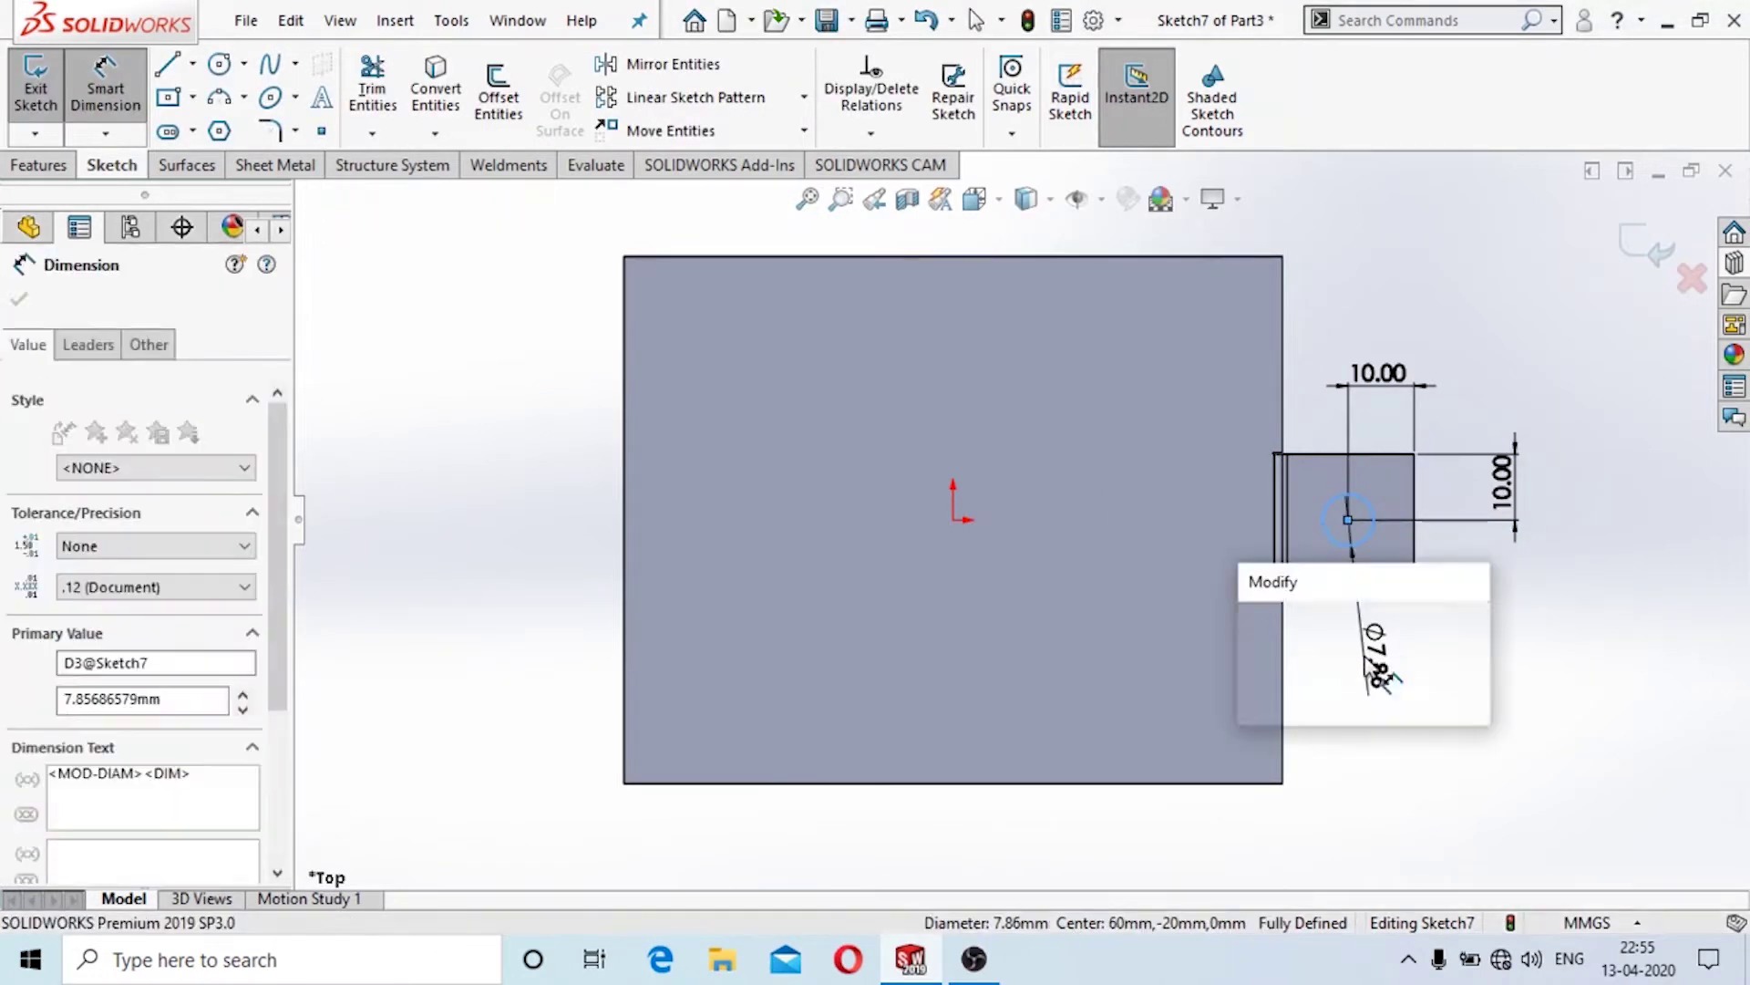
type("8")
key("Return")
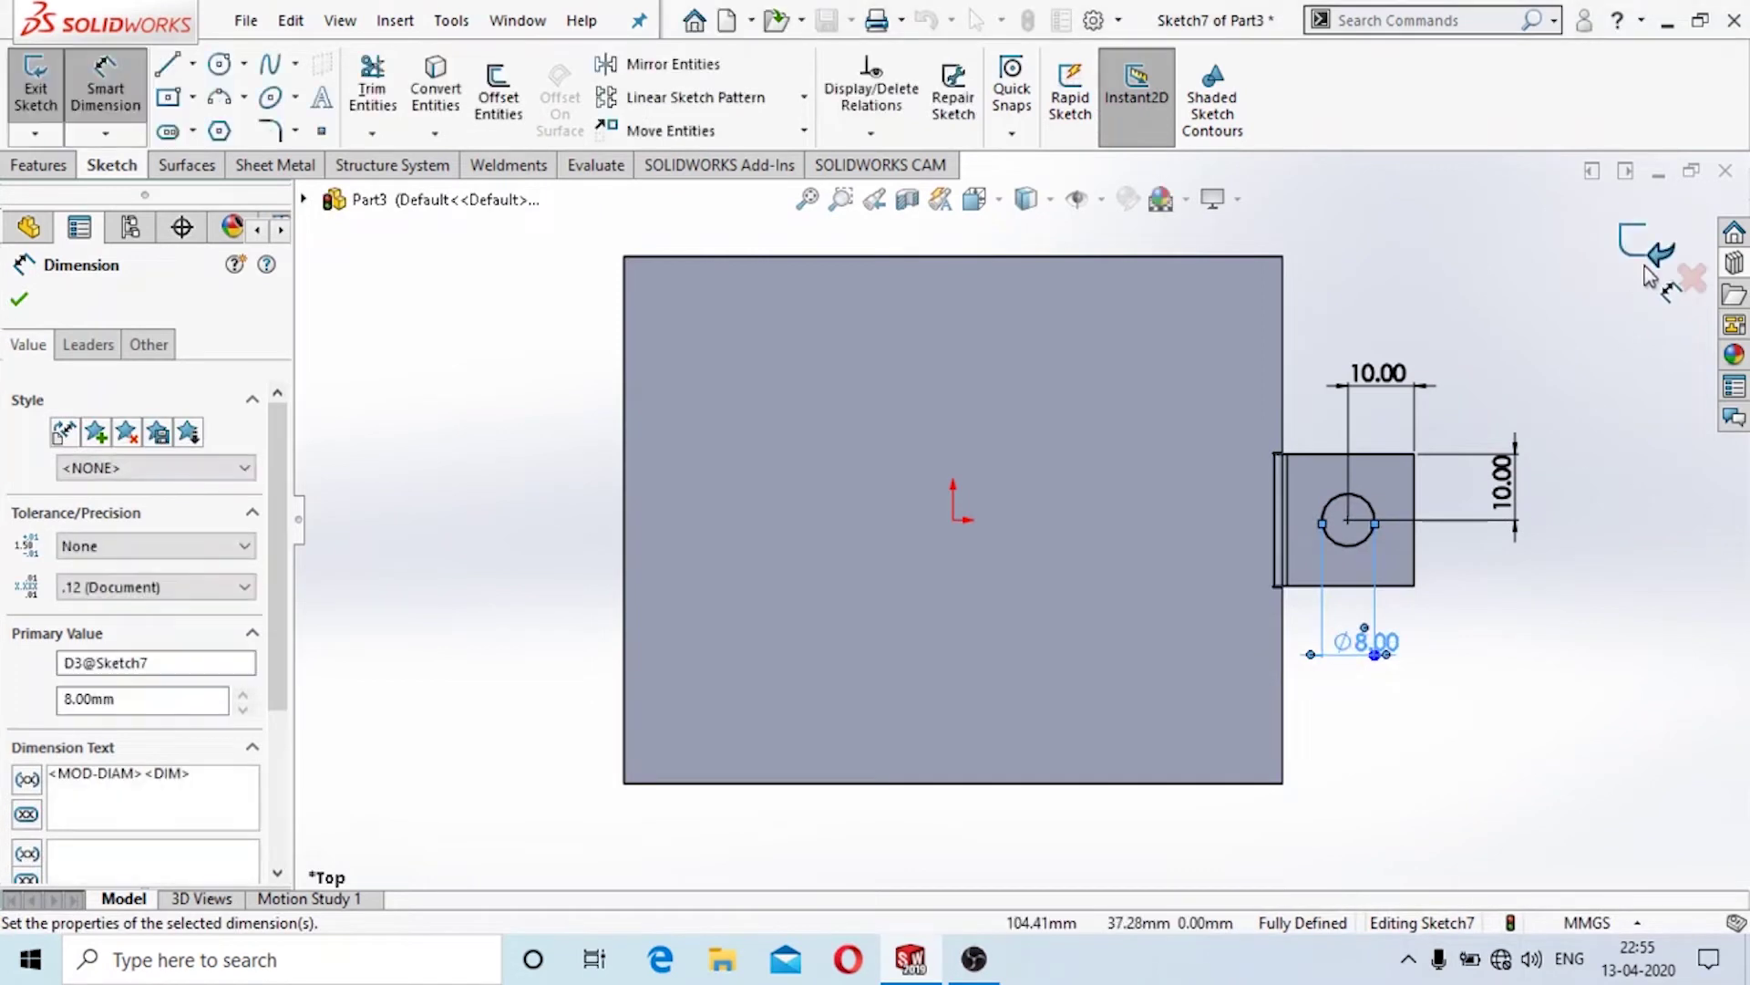
left_click(1639, 248)
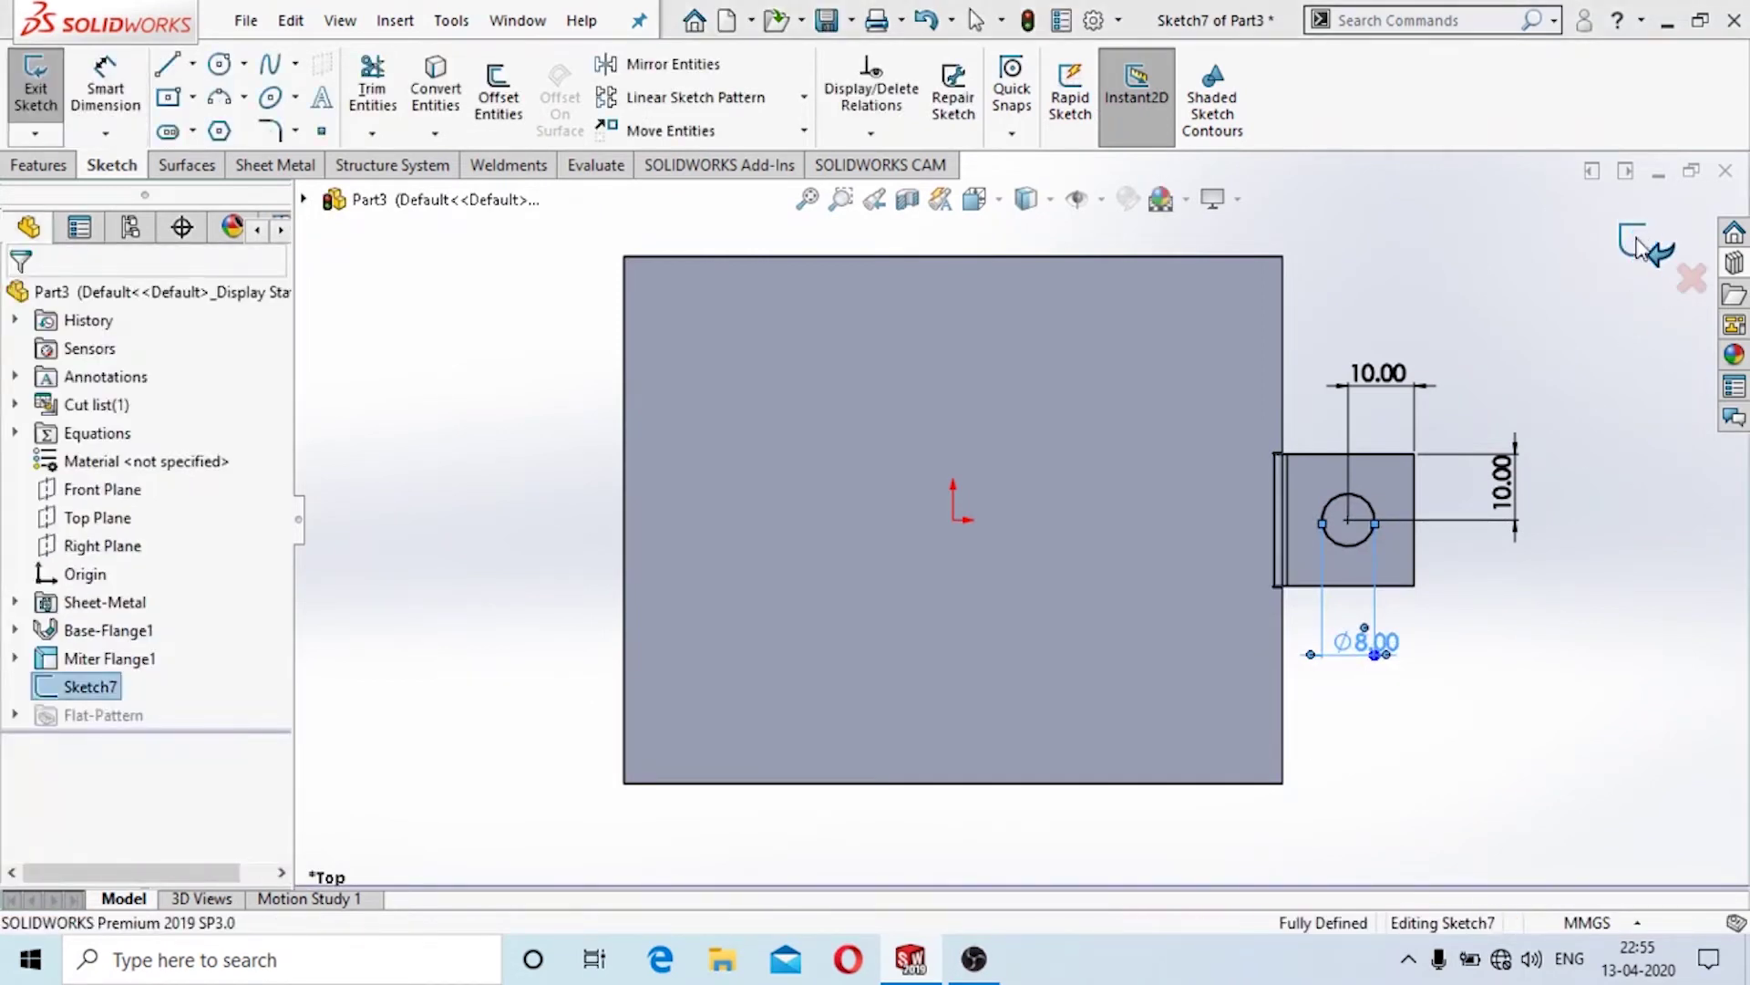
left_click(1033, 475)
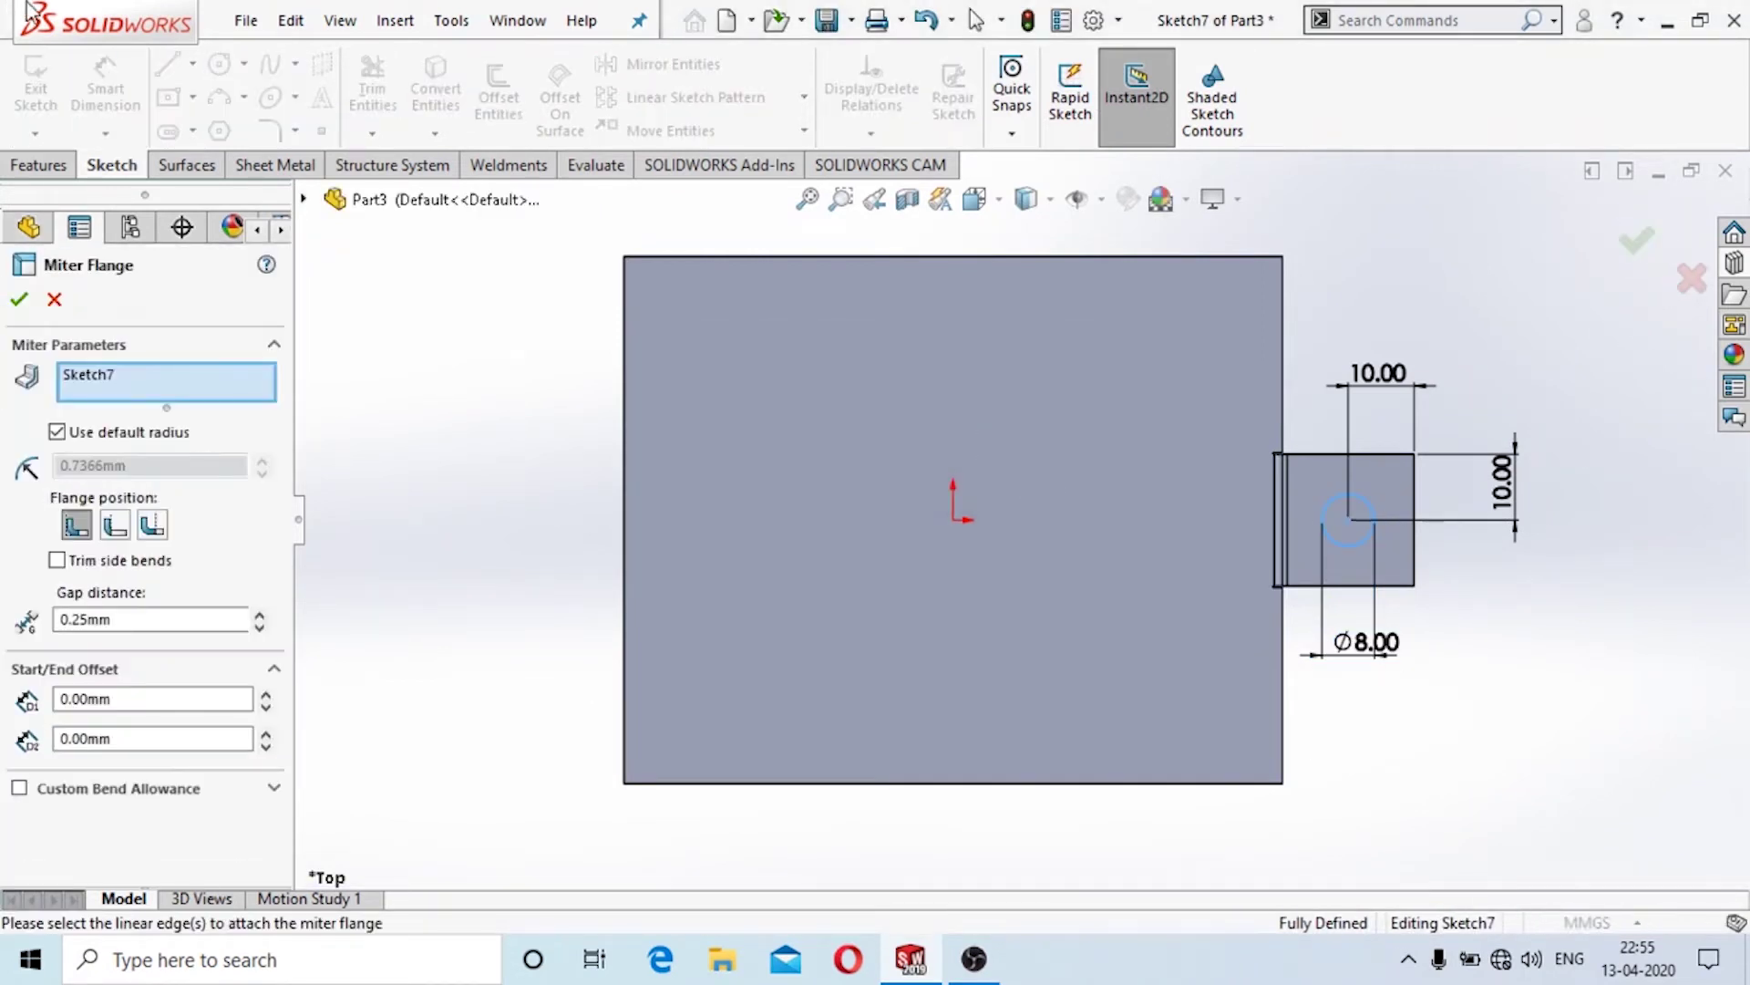
left_click(53, 298)
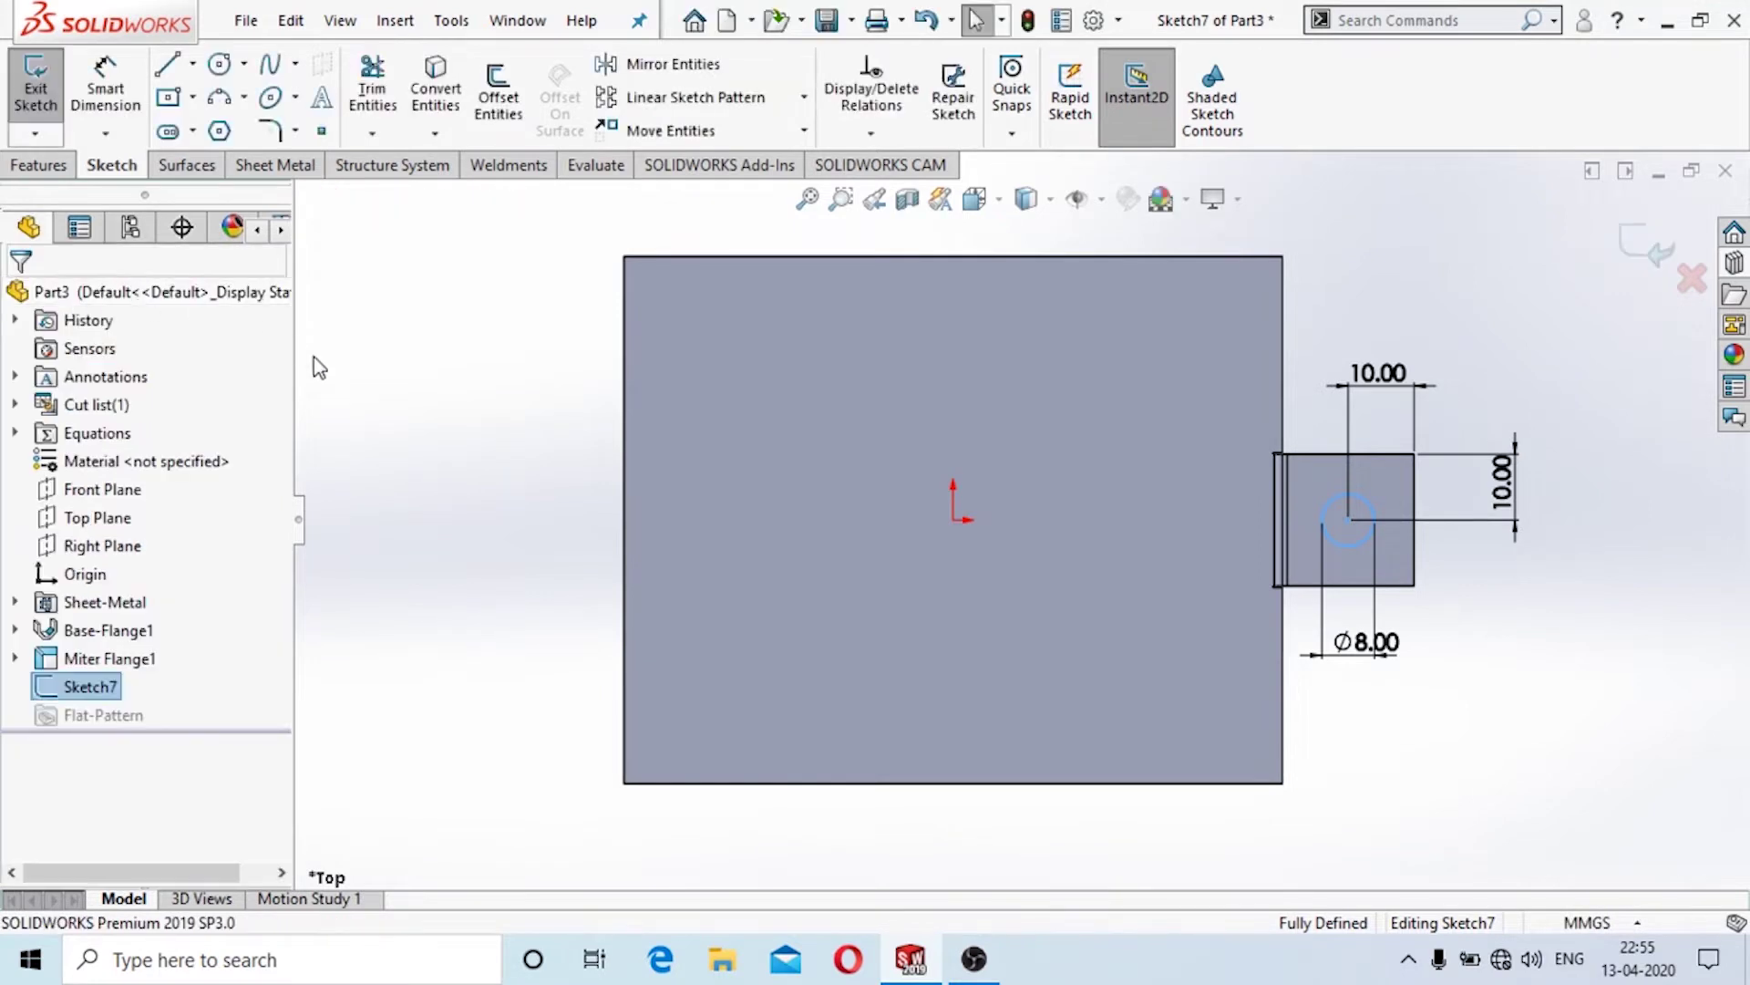
Finish the circle sketch and use Extruded Cut to make a hole through the flange's outer face.
left_click(24, 87)
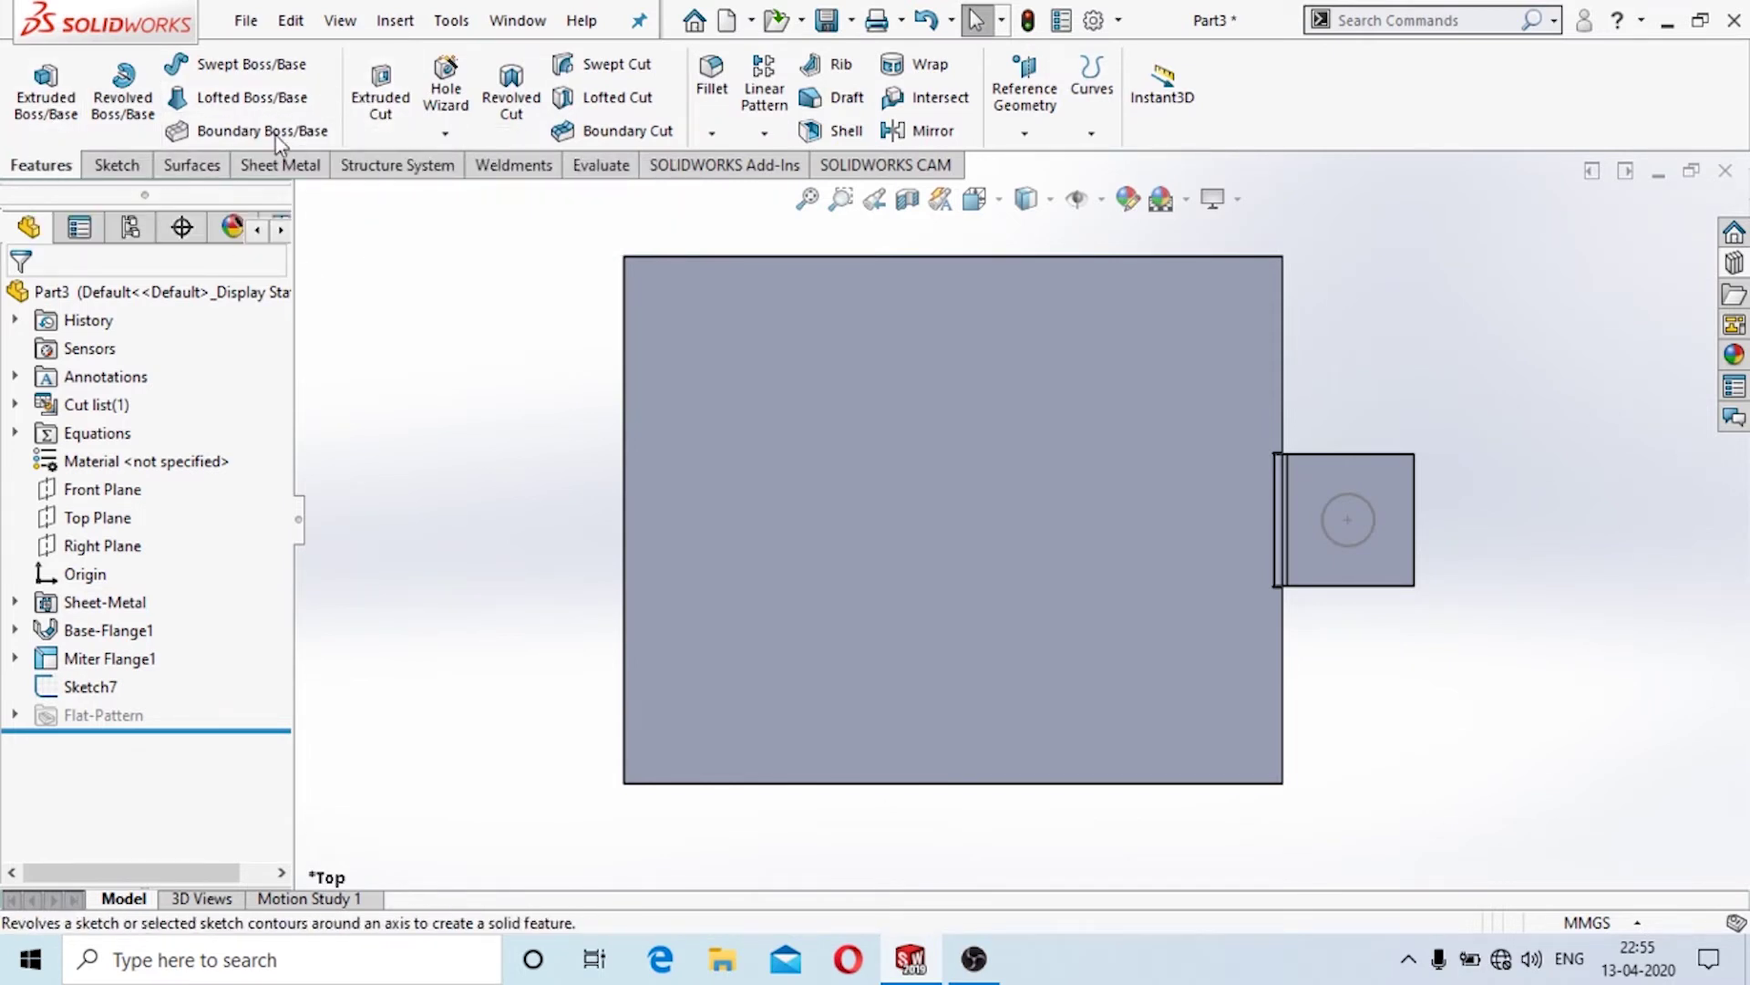
left_click(392, 106)
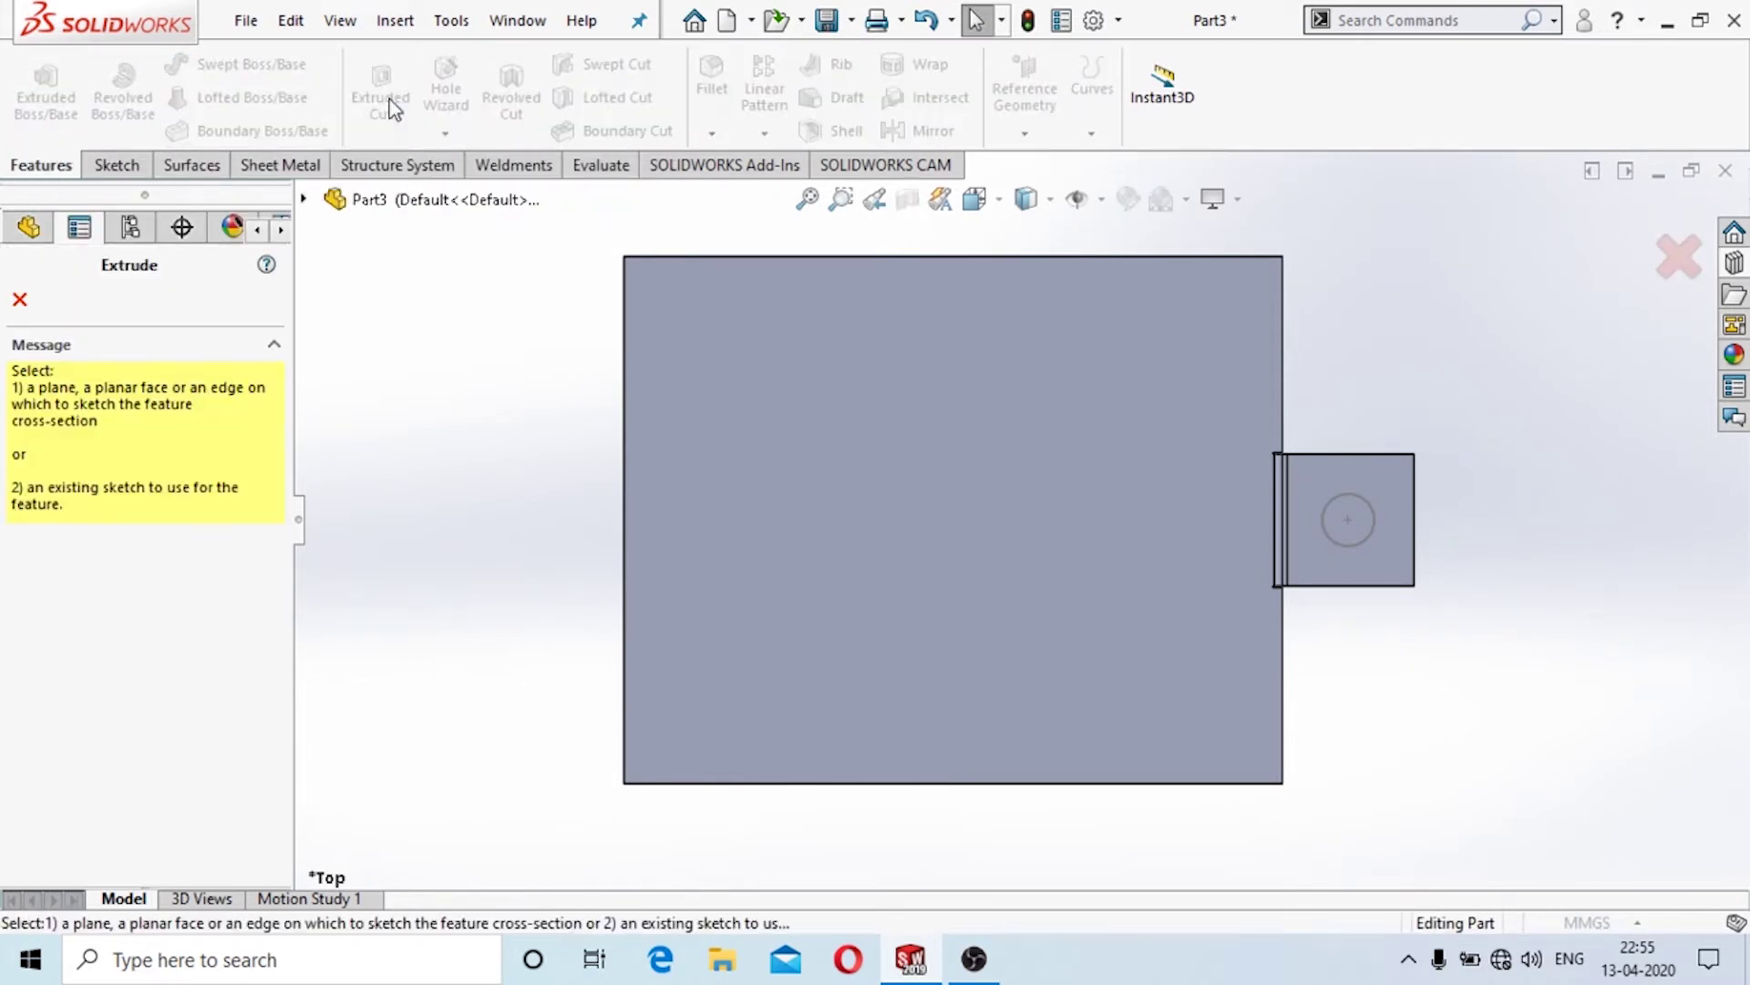
left_click(1344, 545)
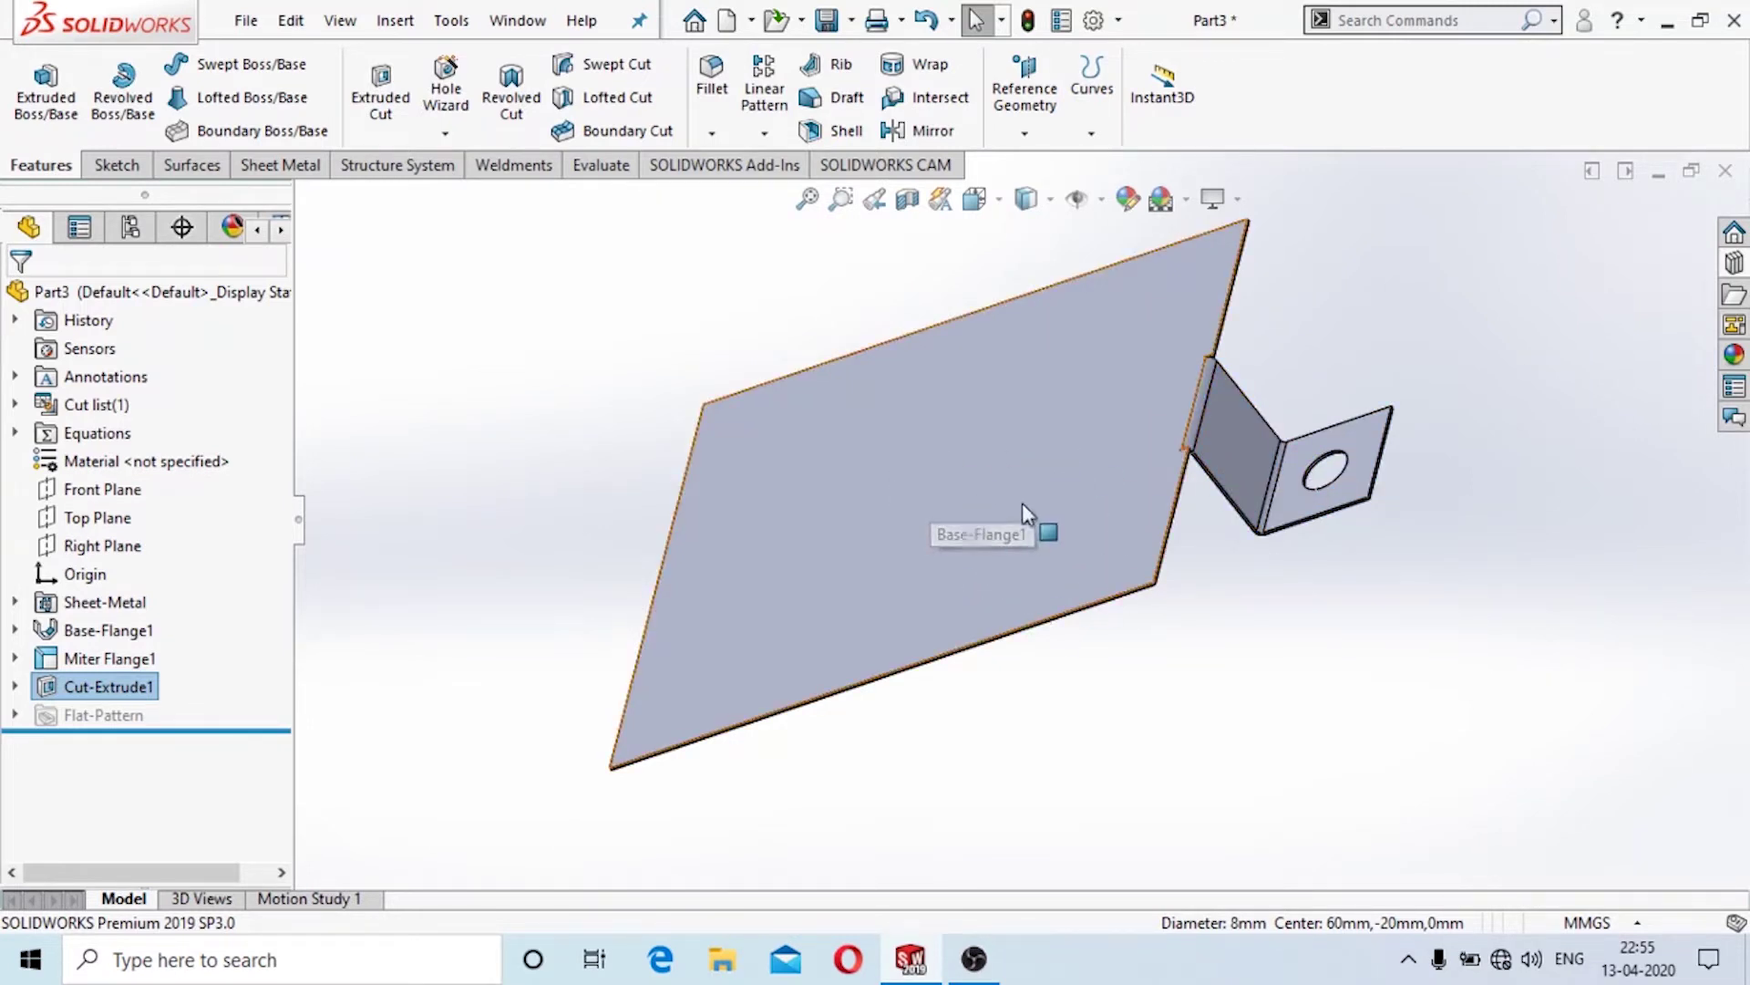
Open a new sketch on the large face of the base plate in the top view.
middle_click_drag(754, 508, 1383, 547)
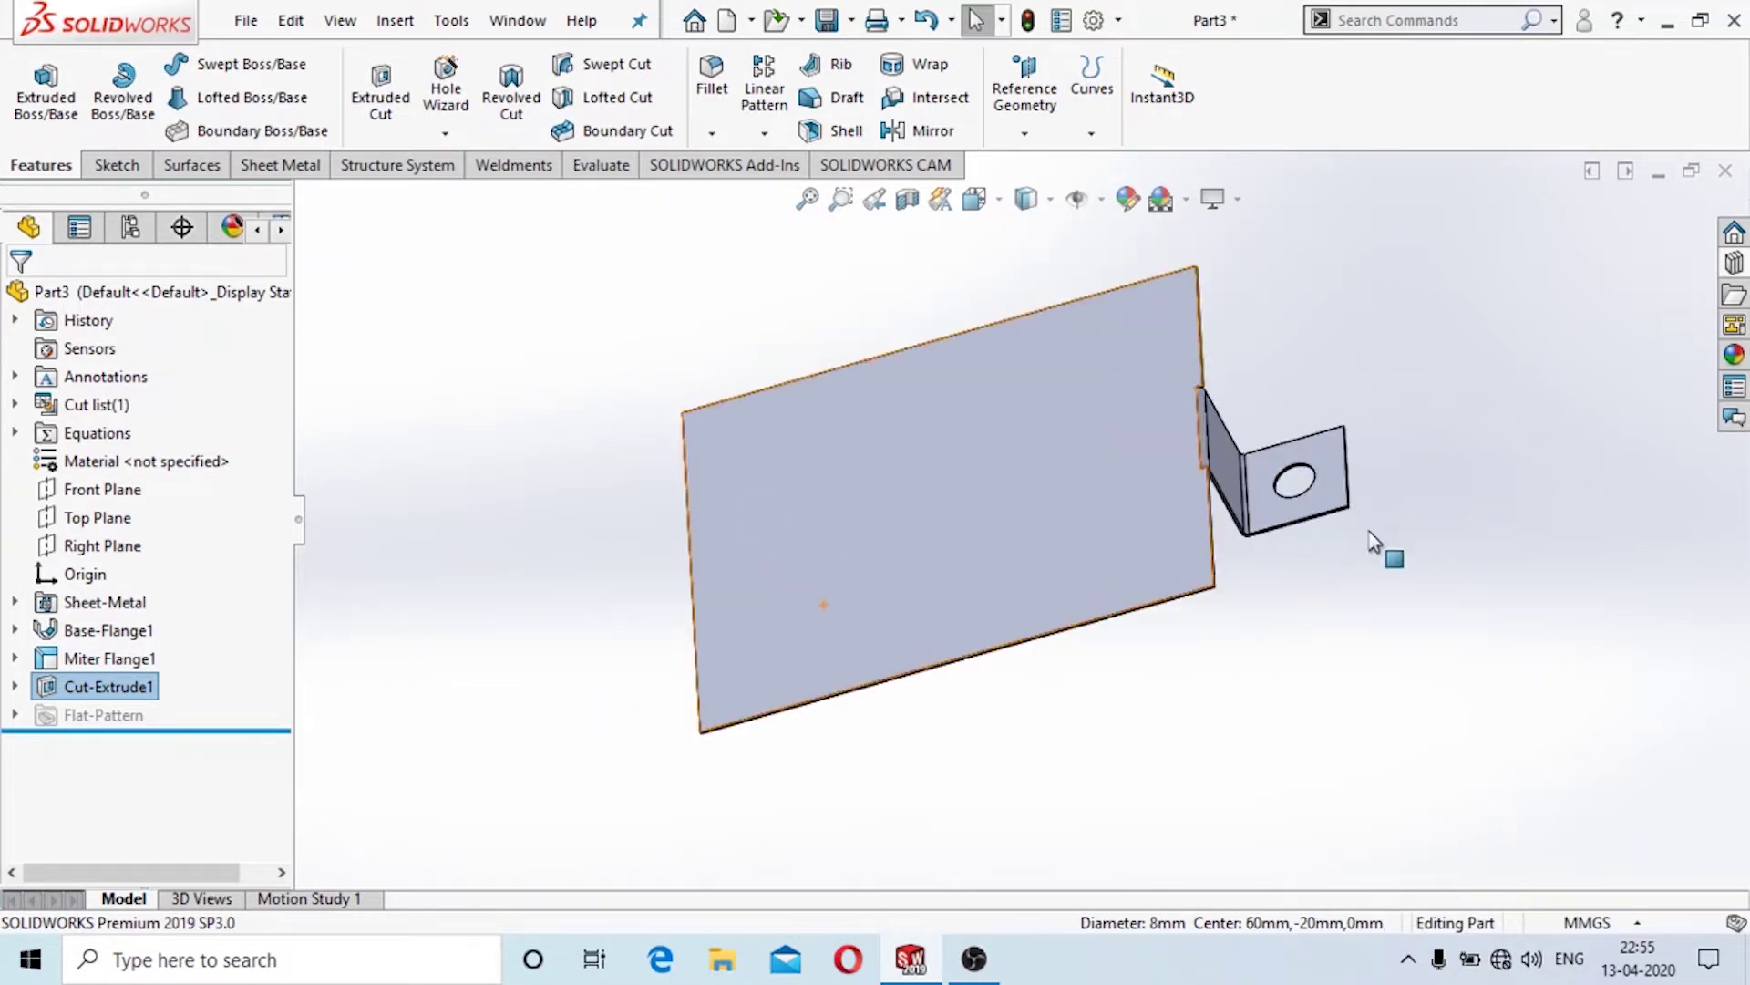
left_click(1010, 500)
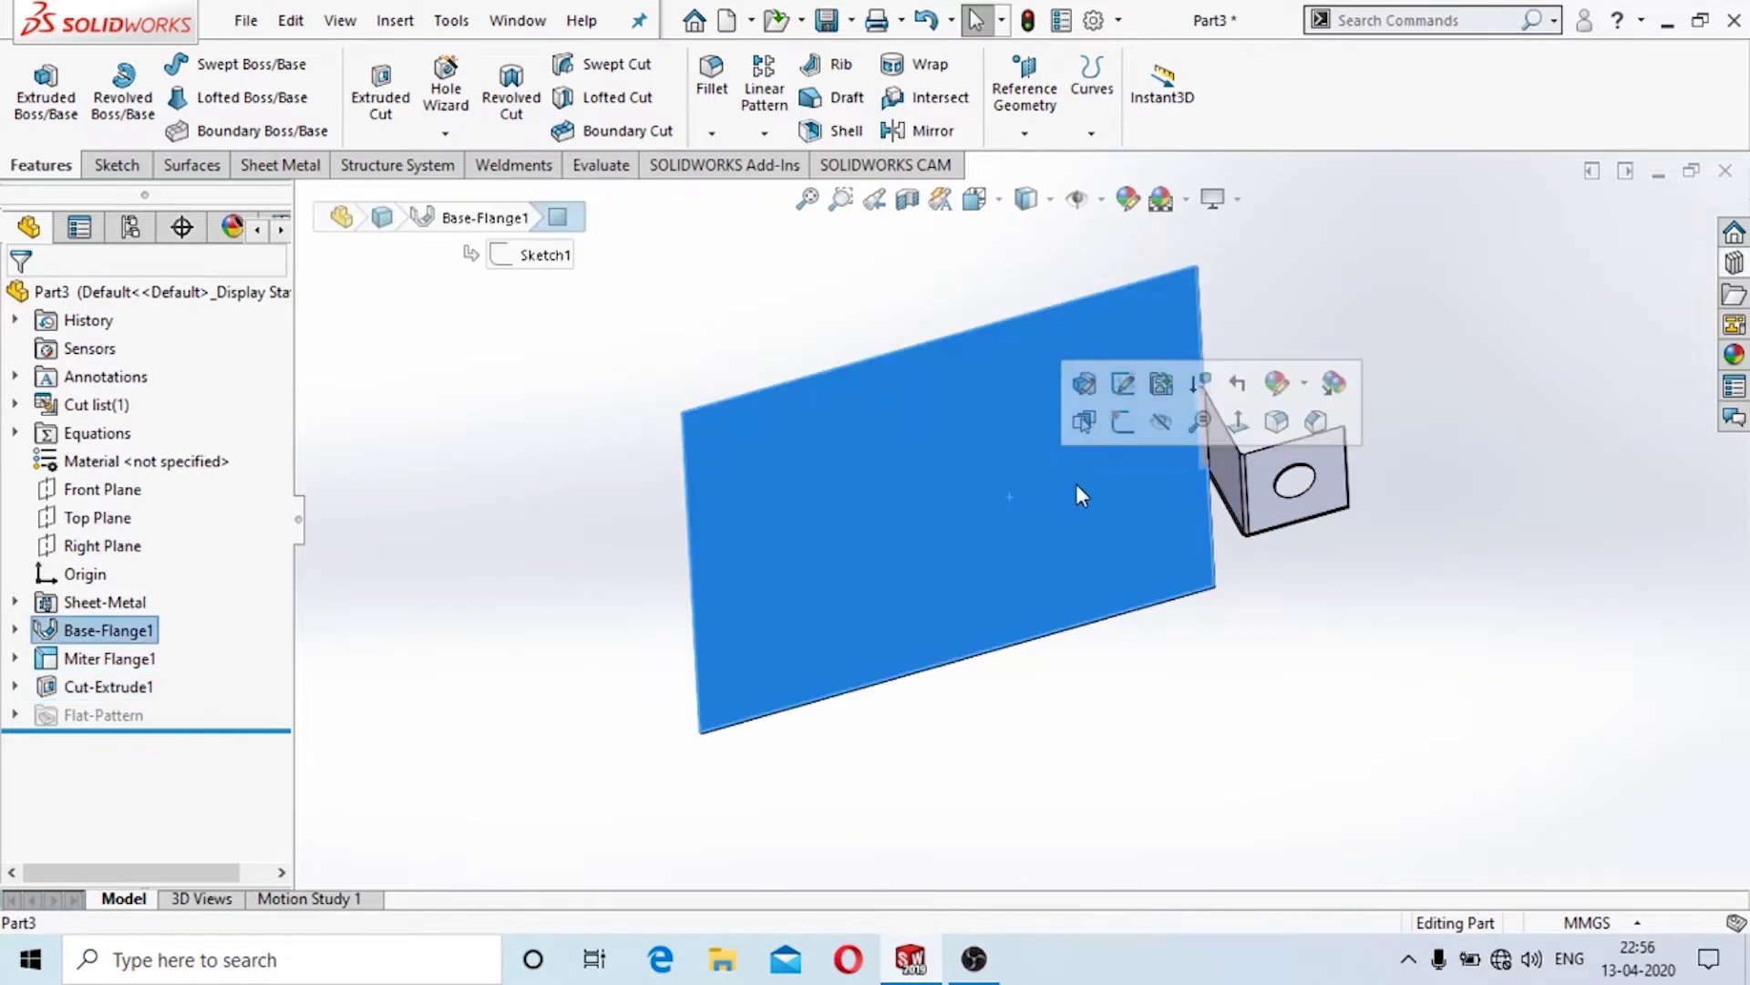
left_click(1122, 422)
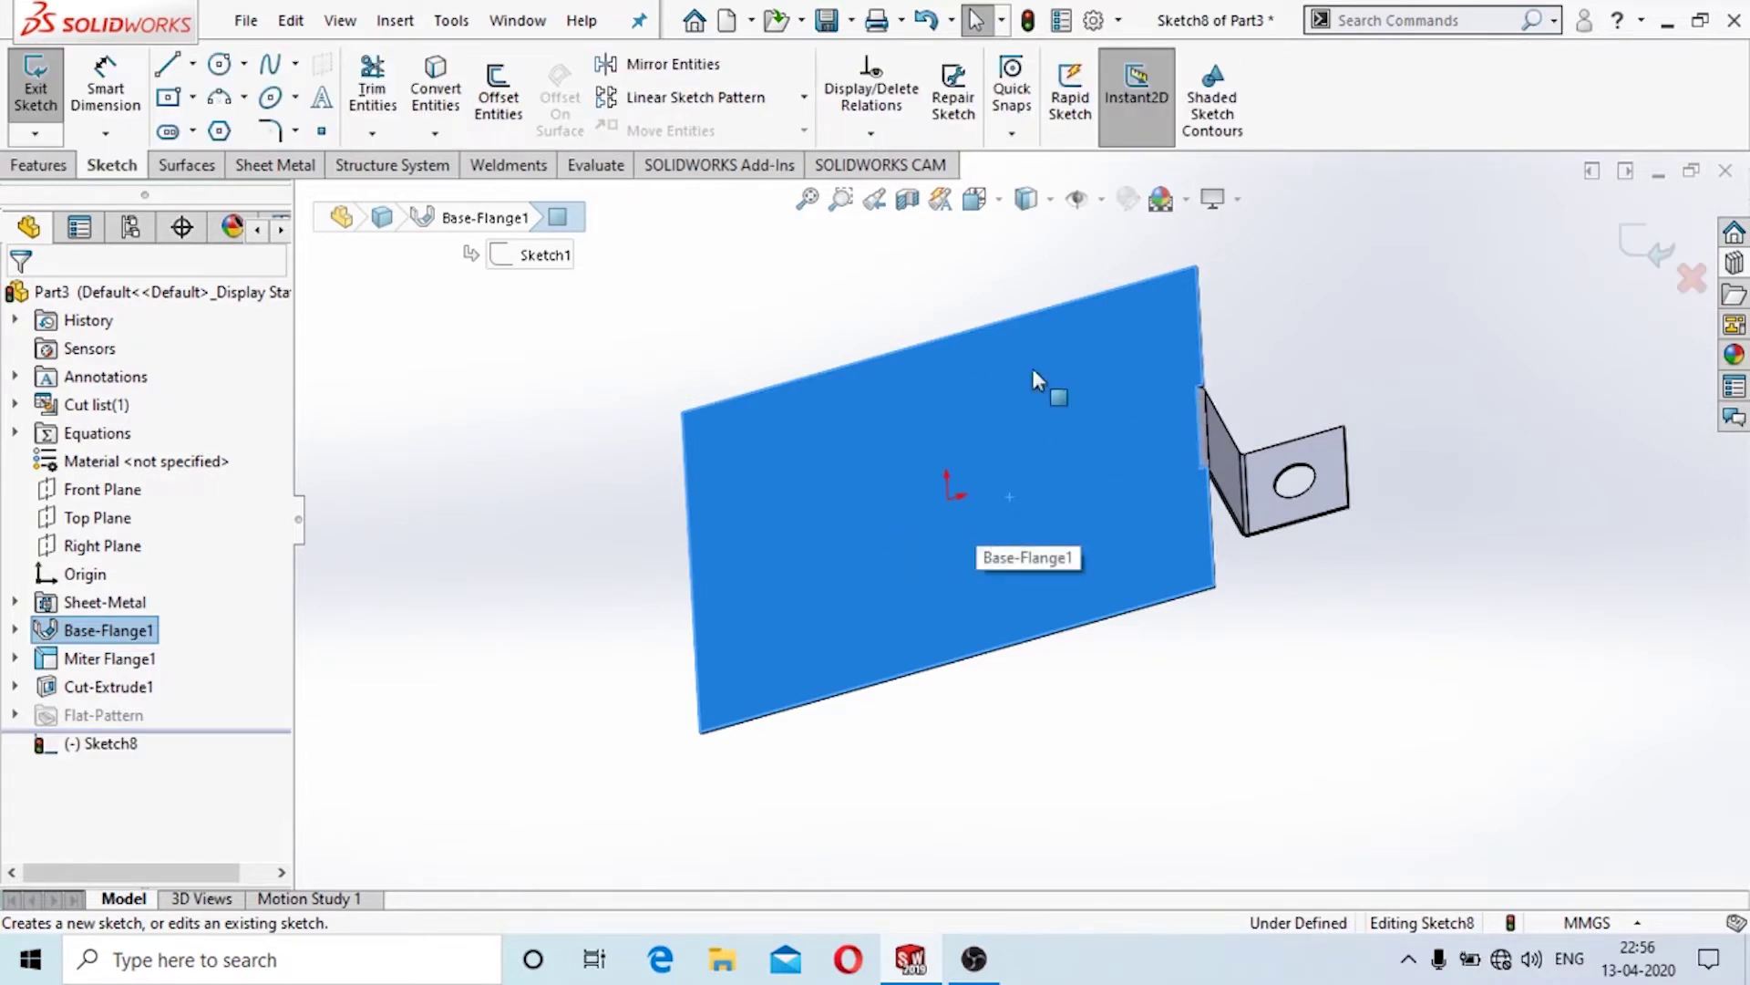
left_click(971, 203)
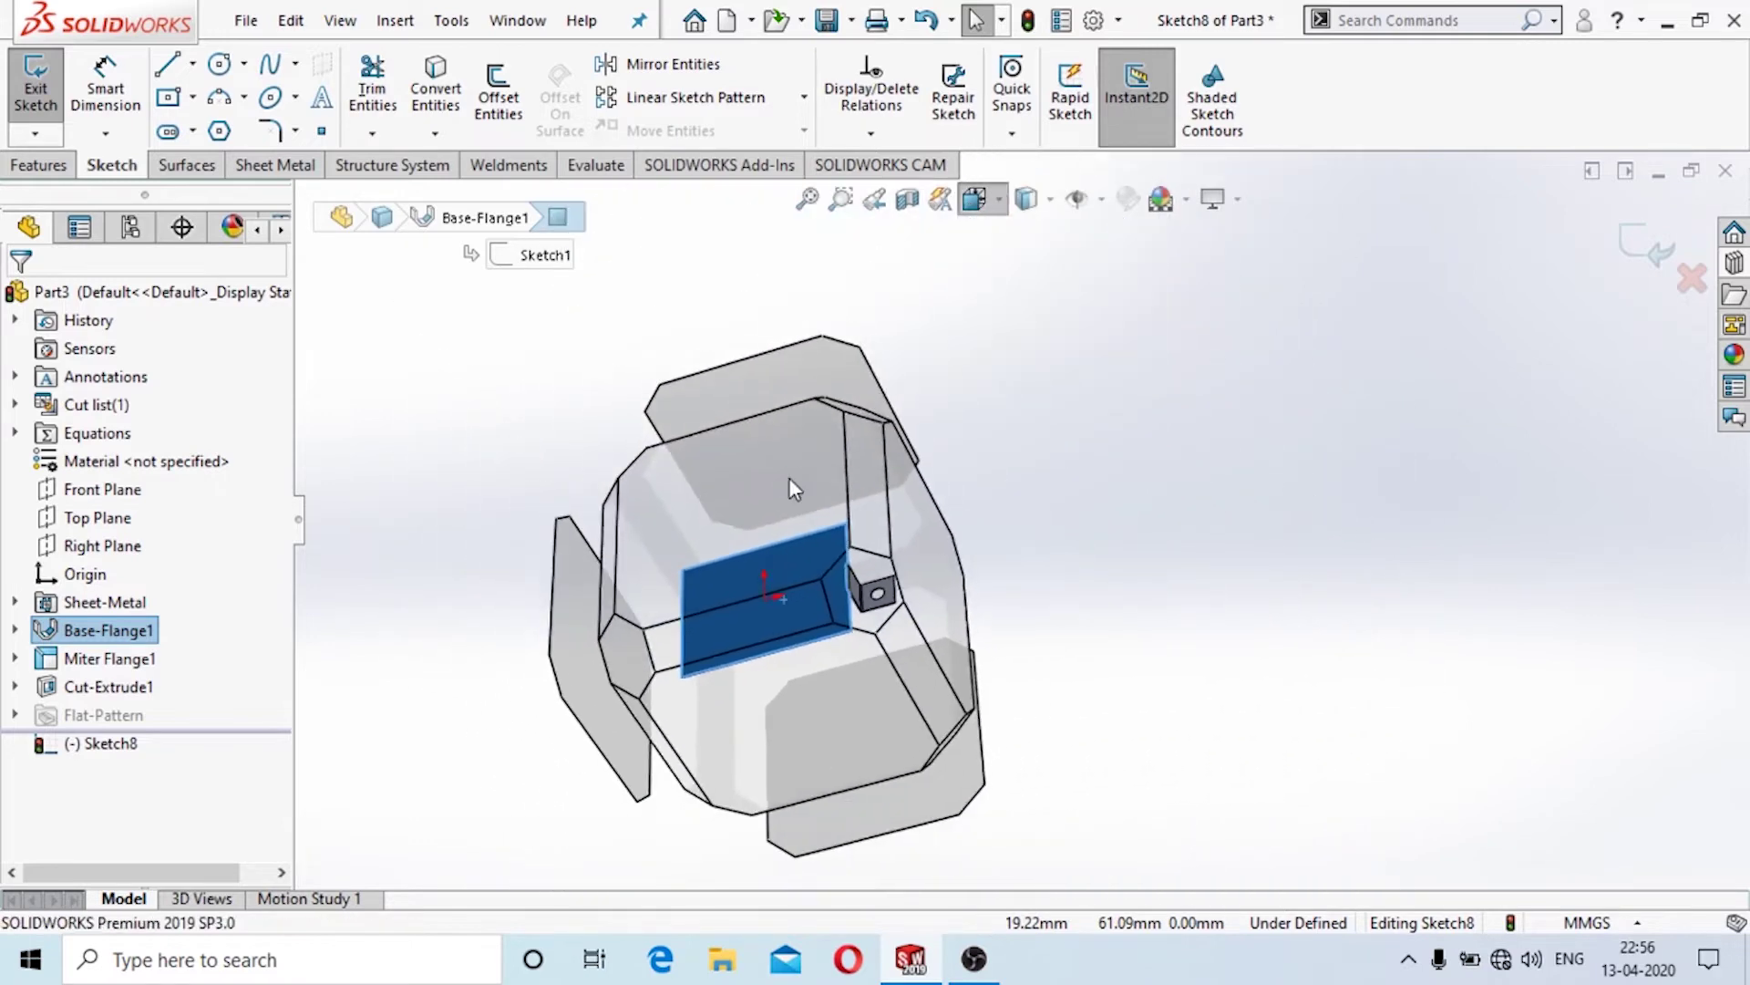
left_click(784, 476)
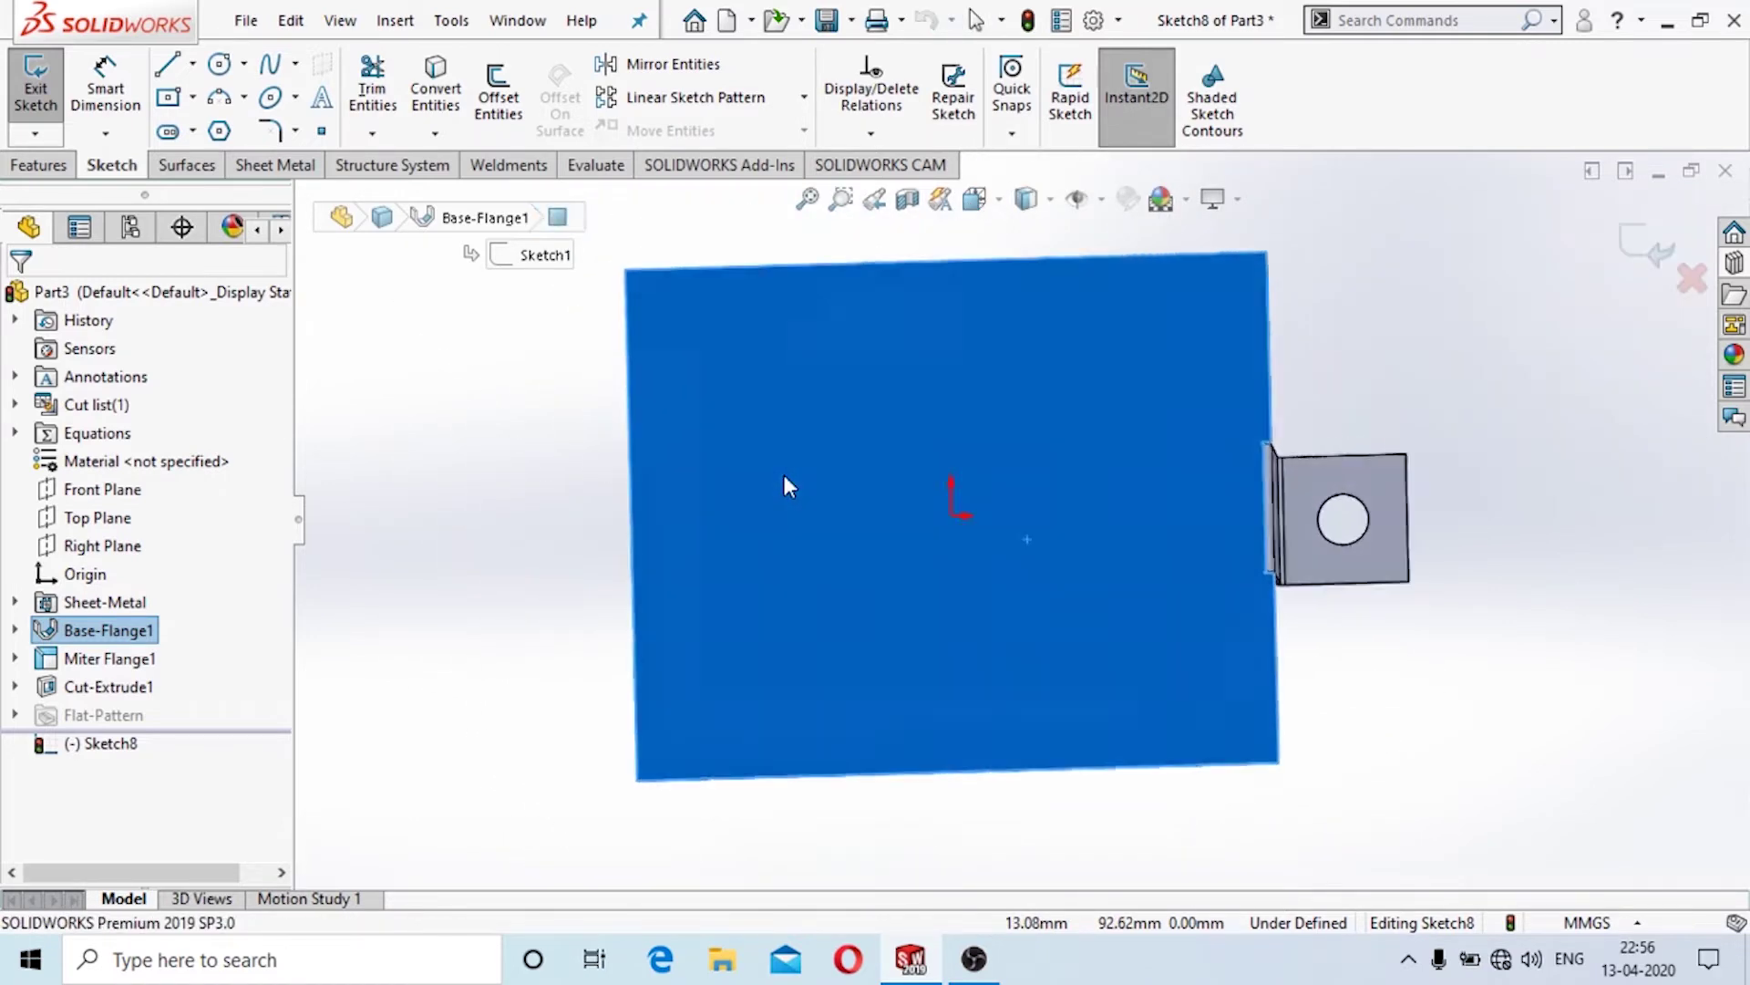
left_click(223, 65)
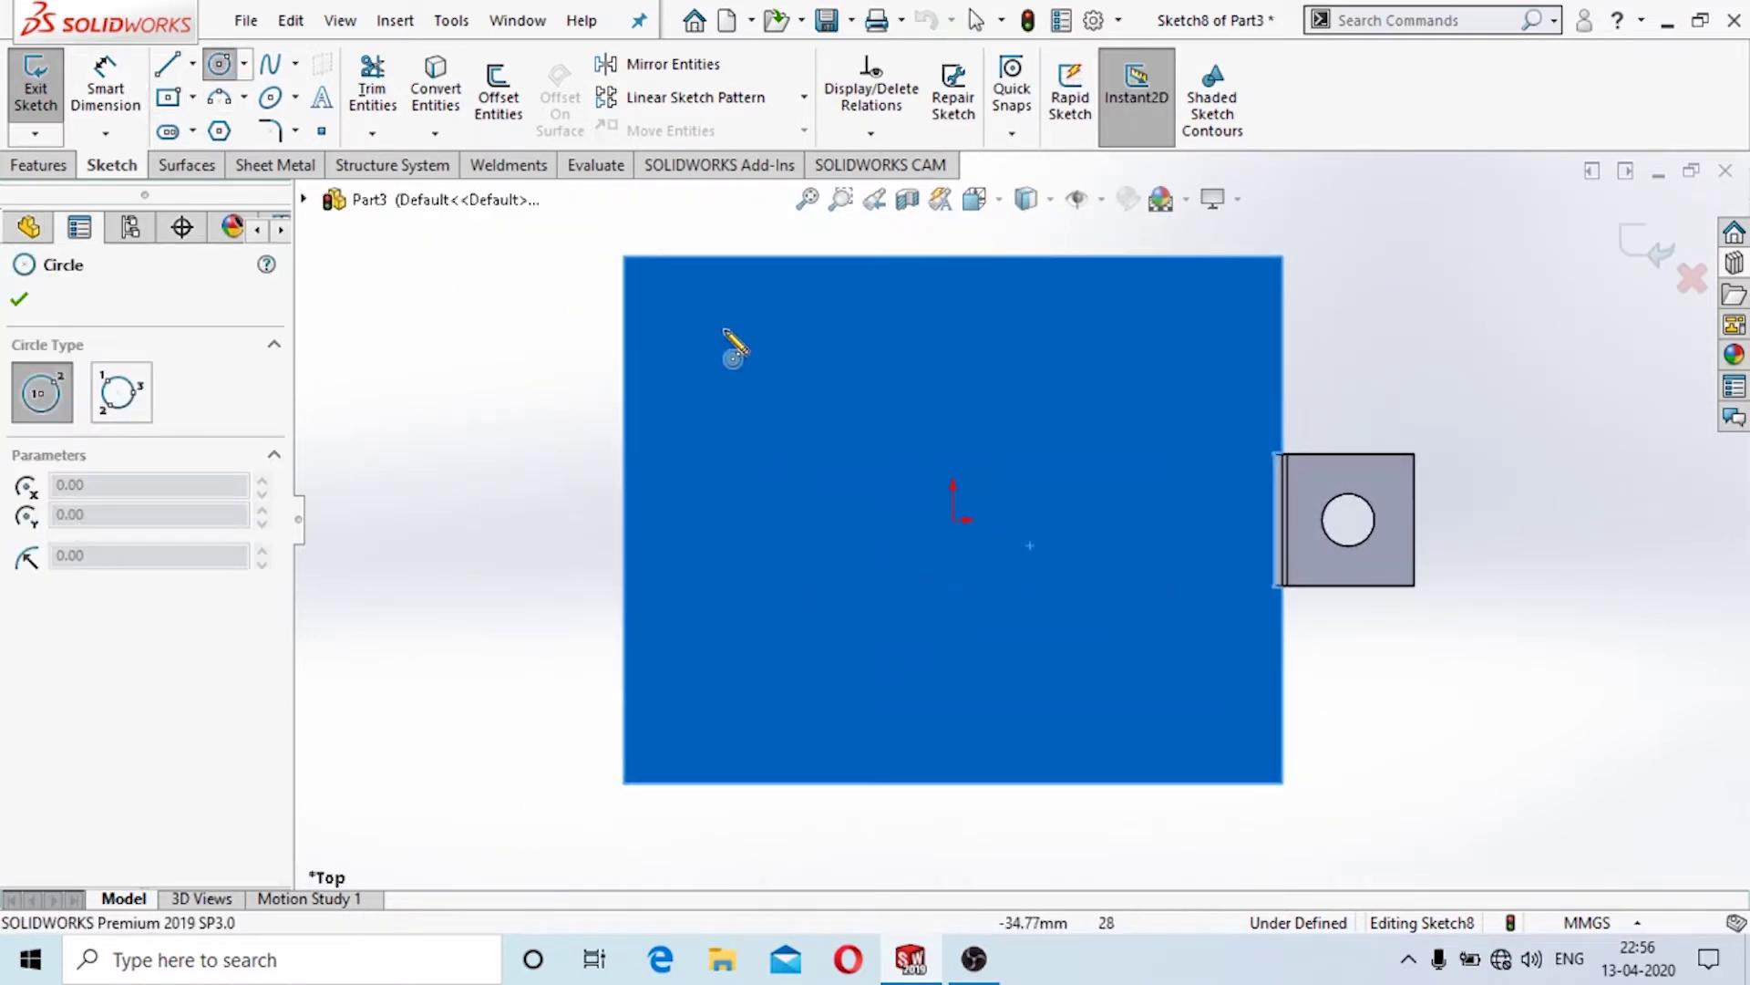
left_click(784, 386)
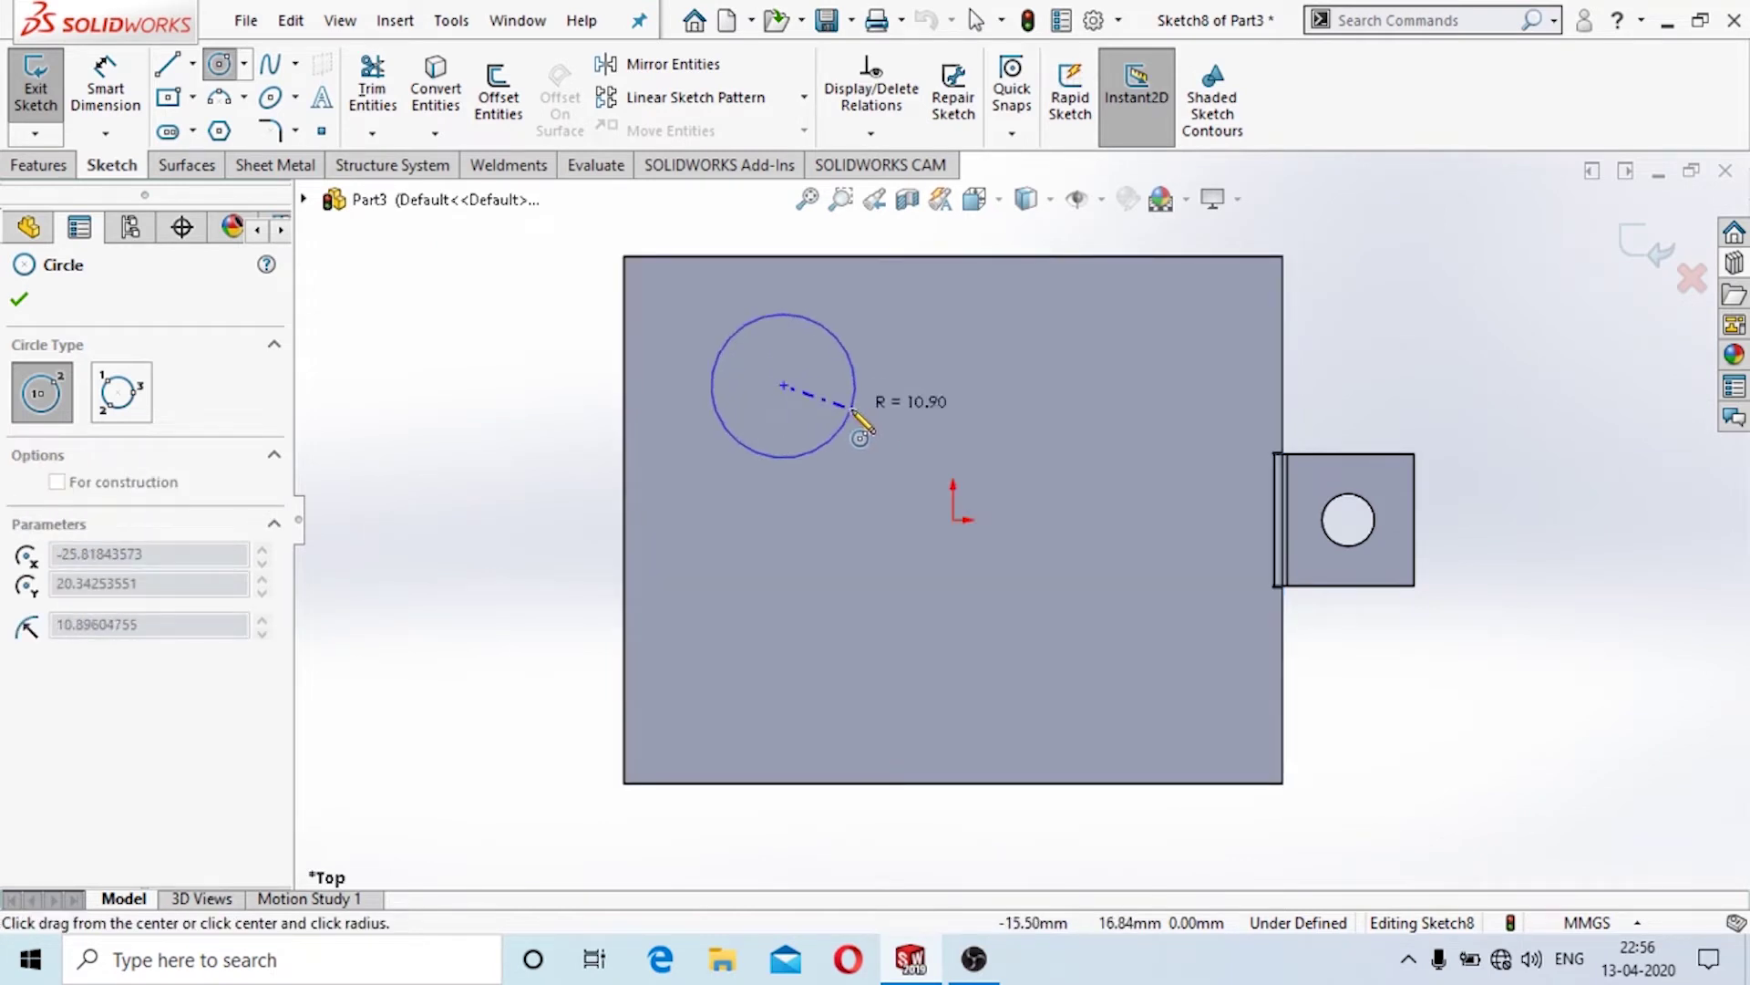
key("Escape")
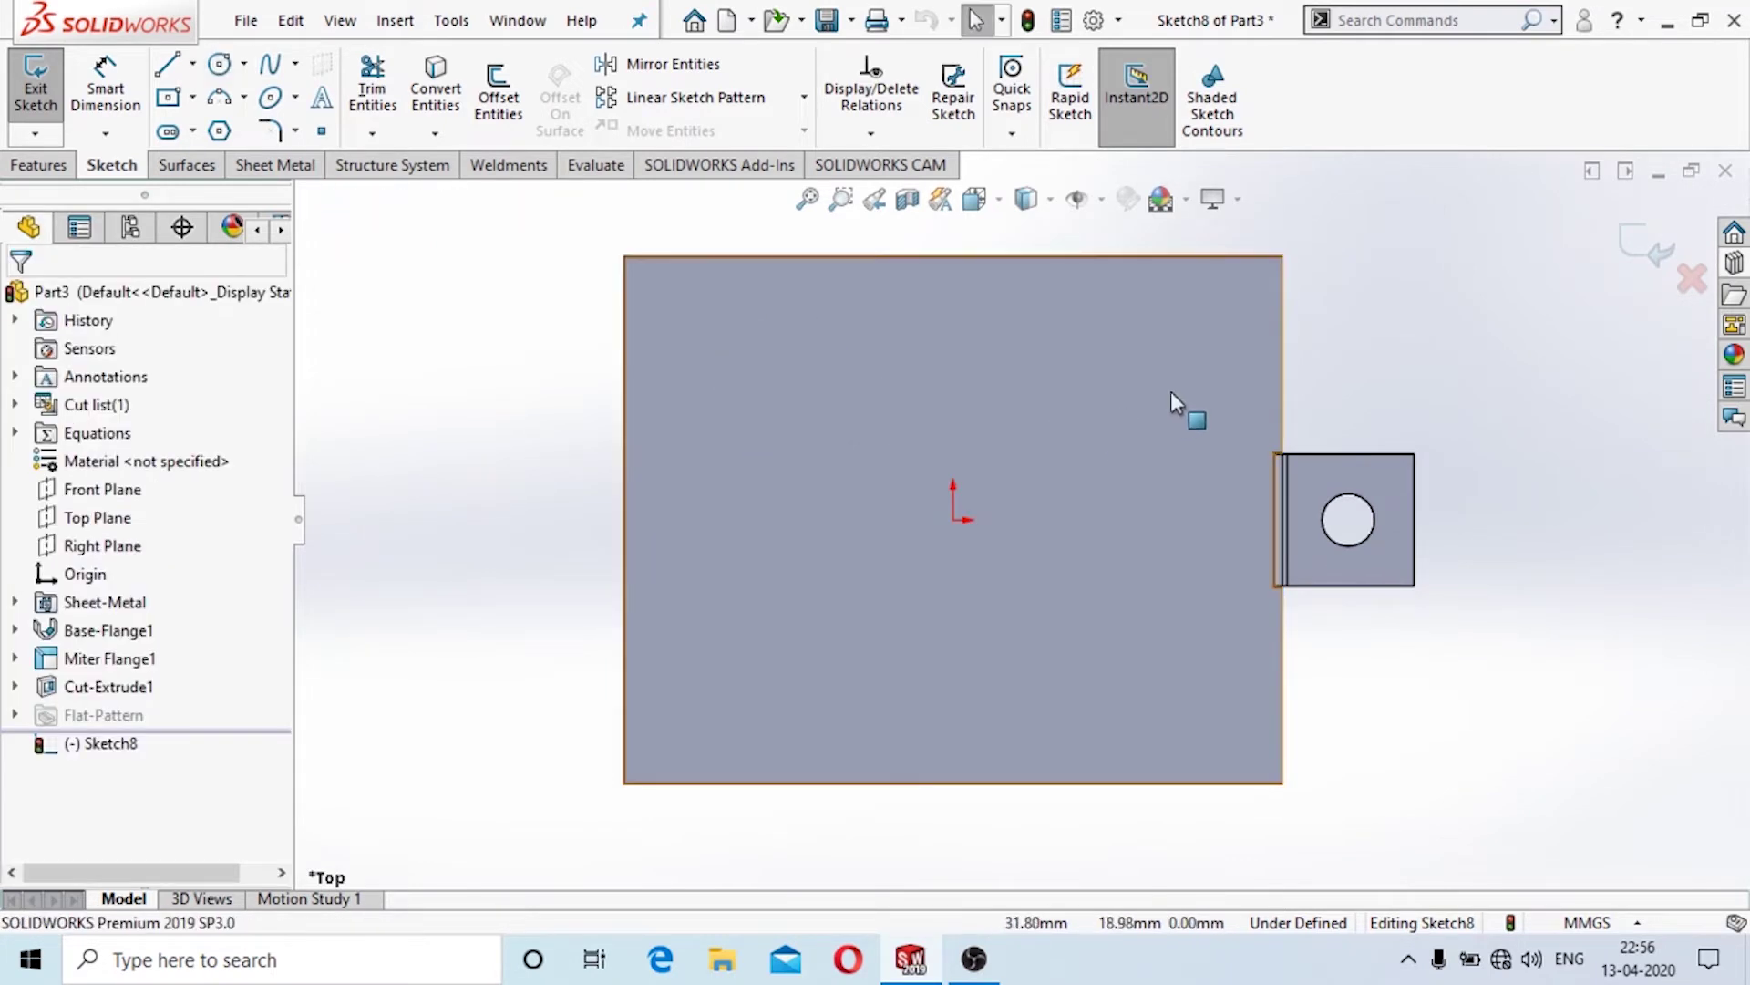
Sketch four circles sharing one centre in the plate's upper right area, the outermost about 27 mm in diameter.
left_click(223, 69)
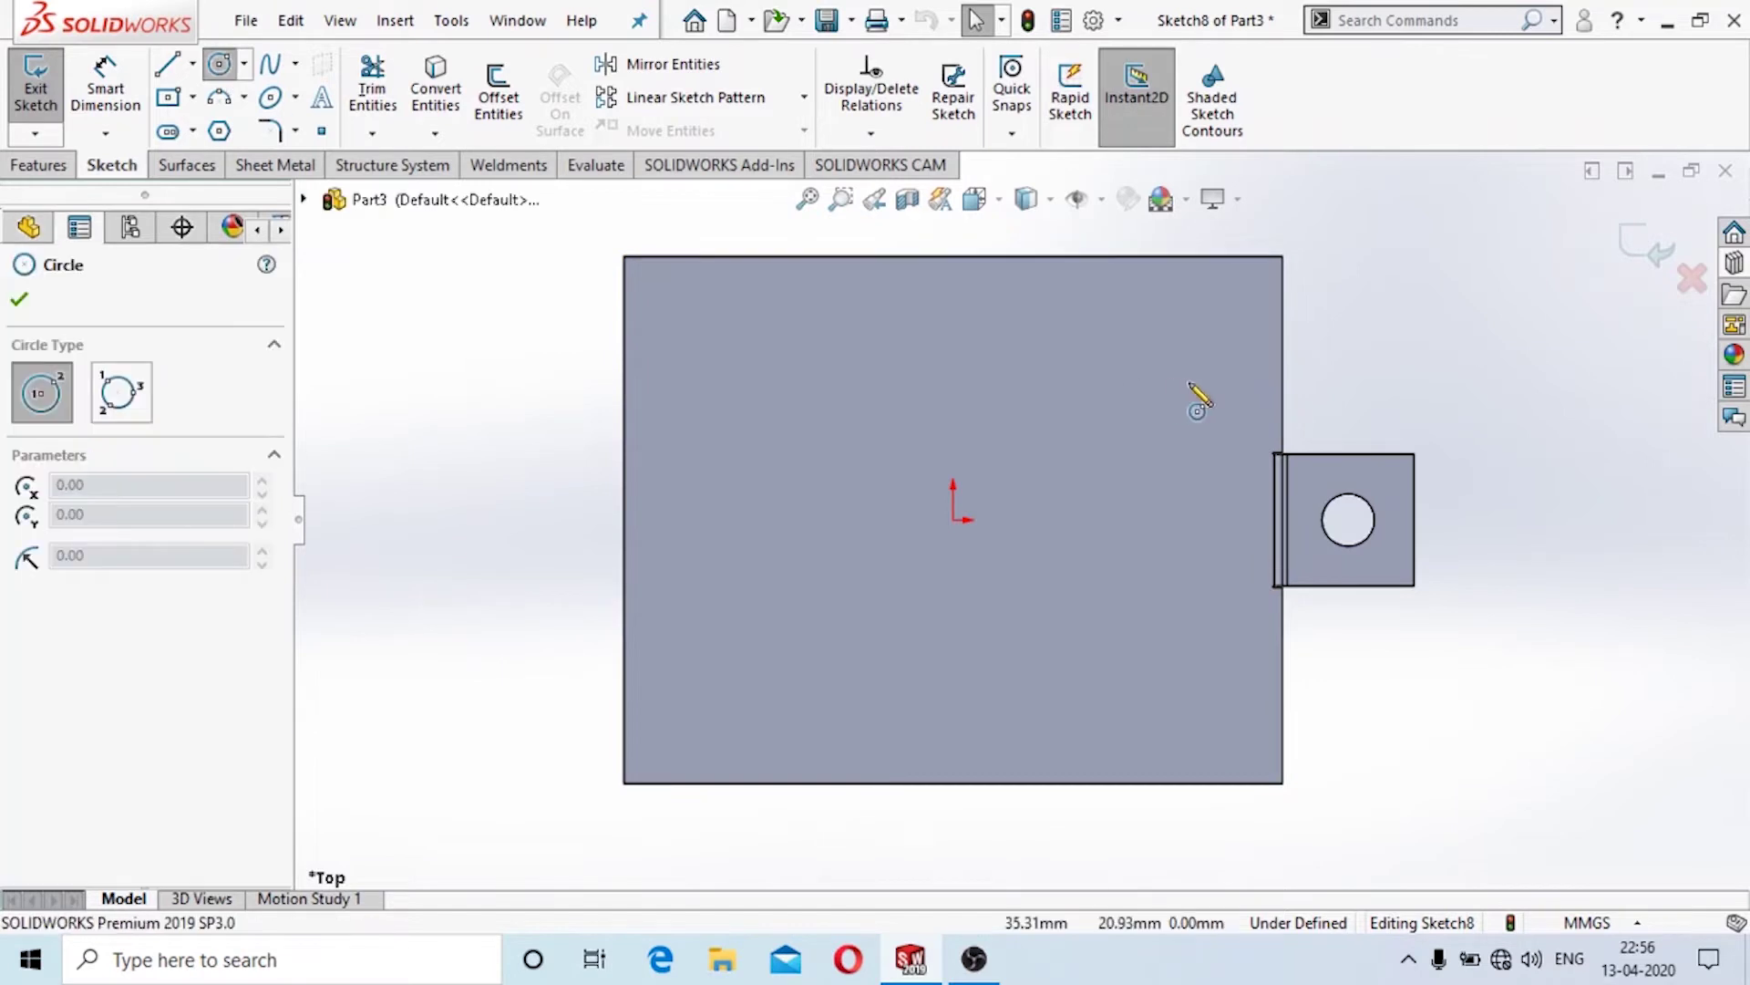
left_click(1095, 390)
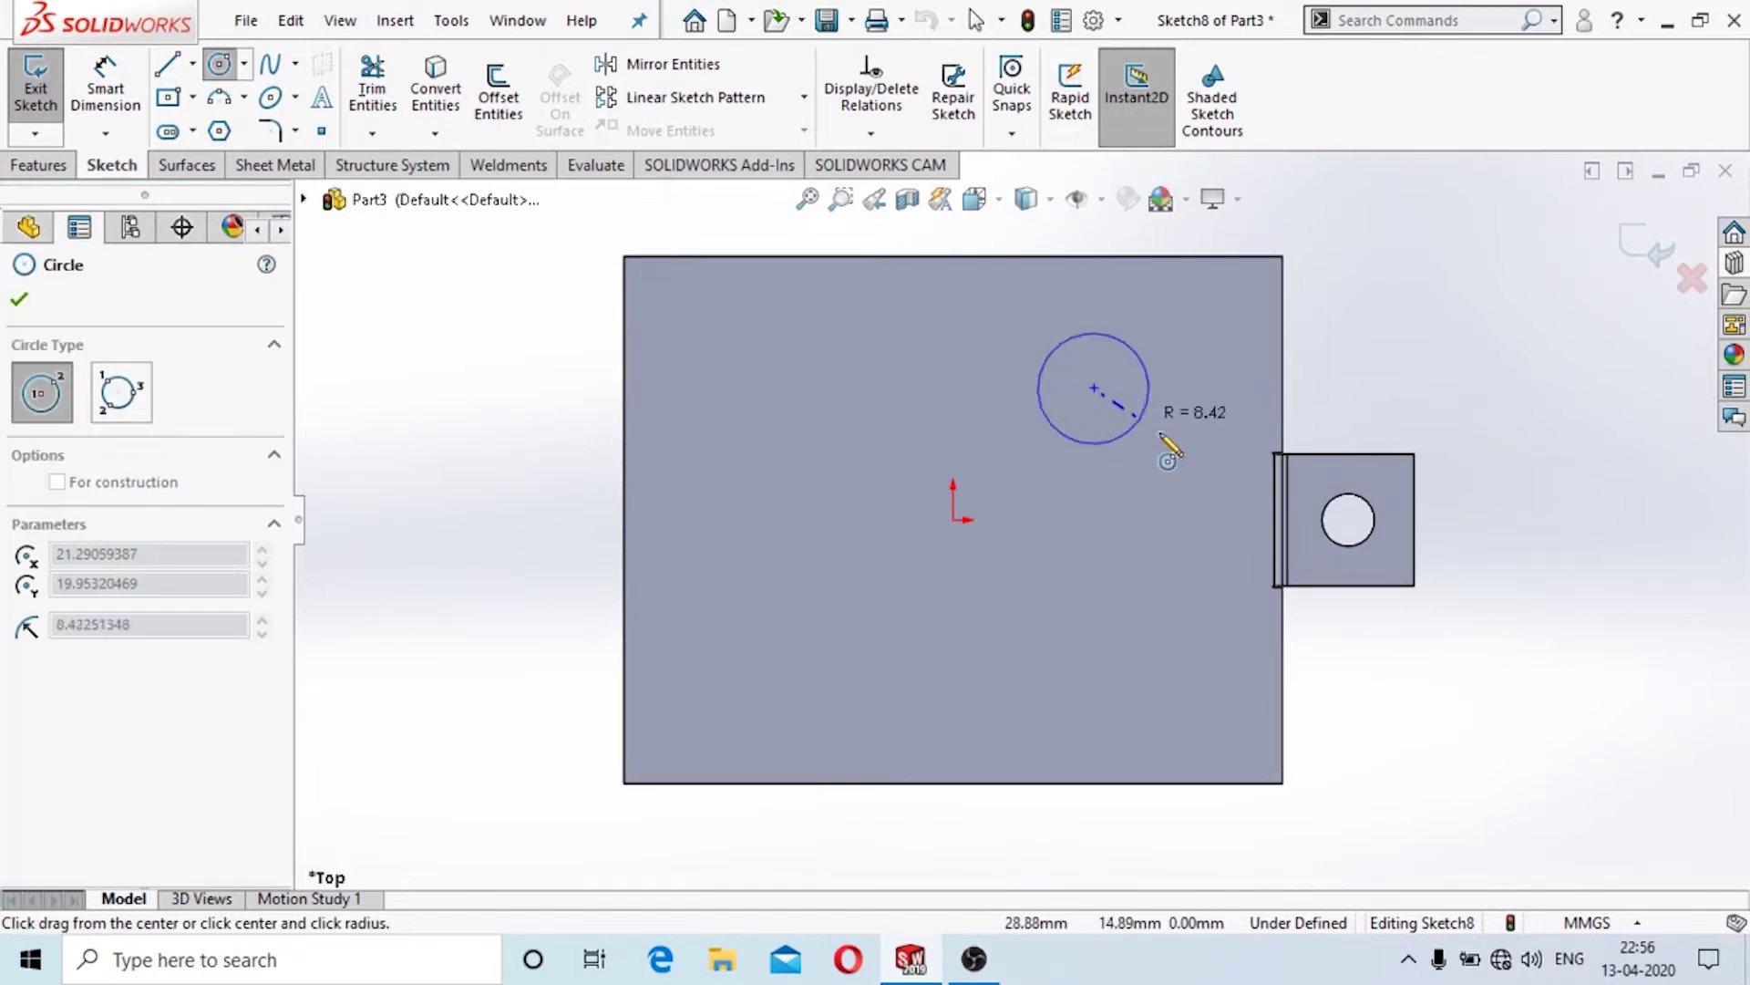
left_click(1169, 435)
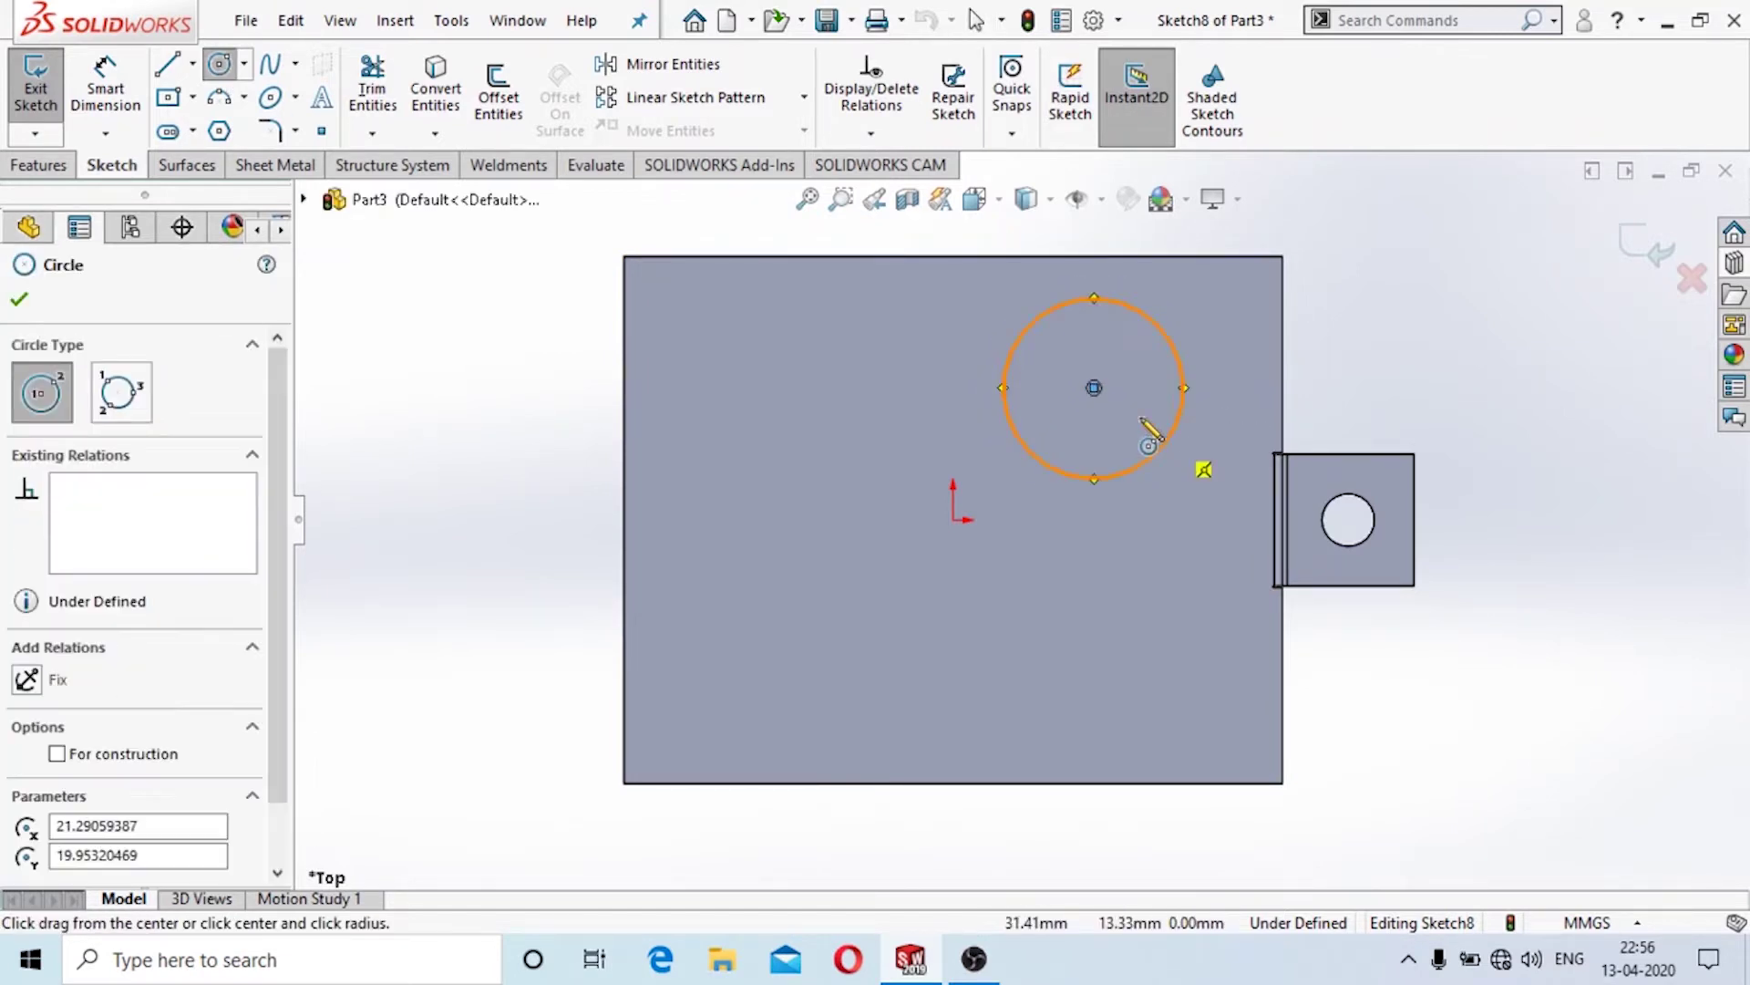
left_click(1093, 388)
left_click(1157, 408)
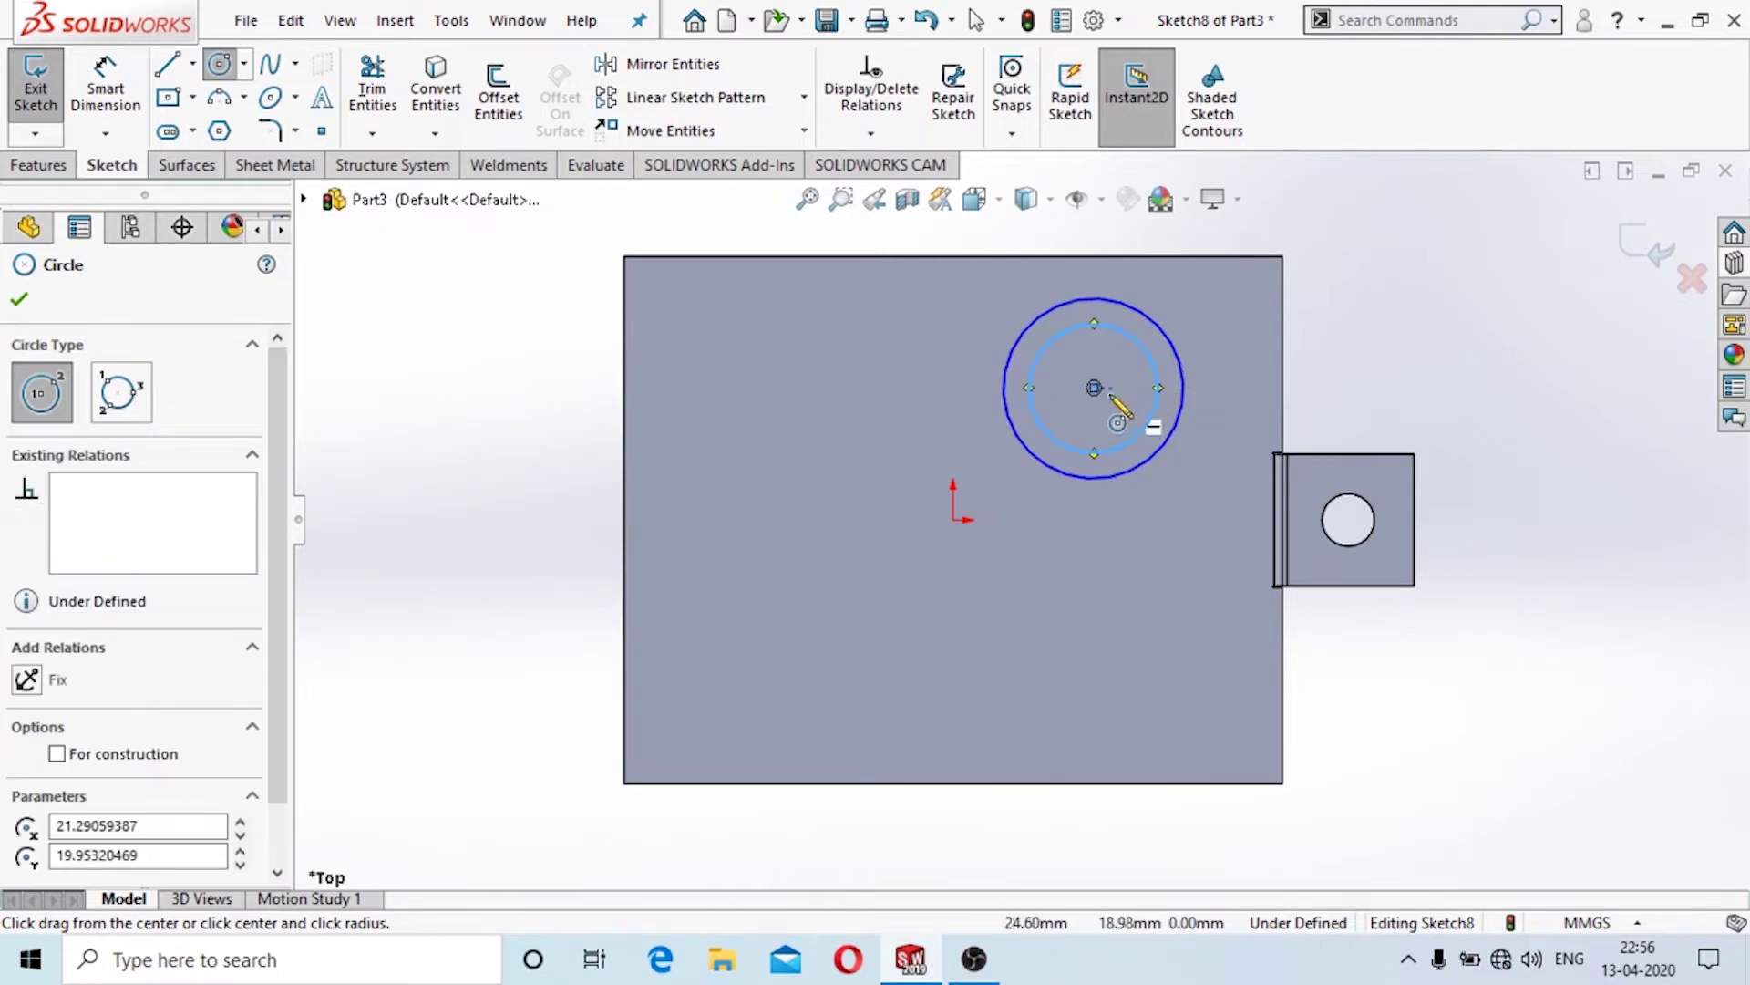
left_click(1094, 388)
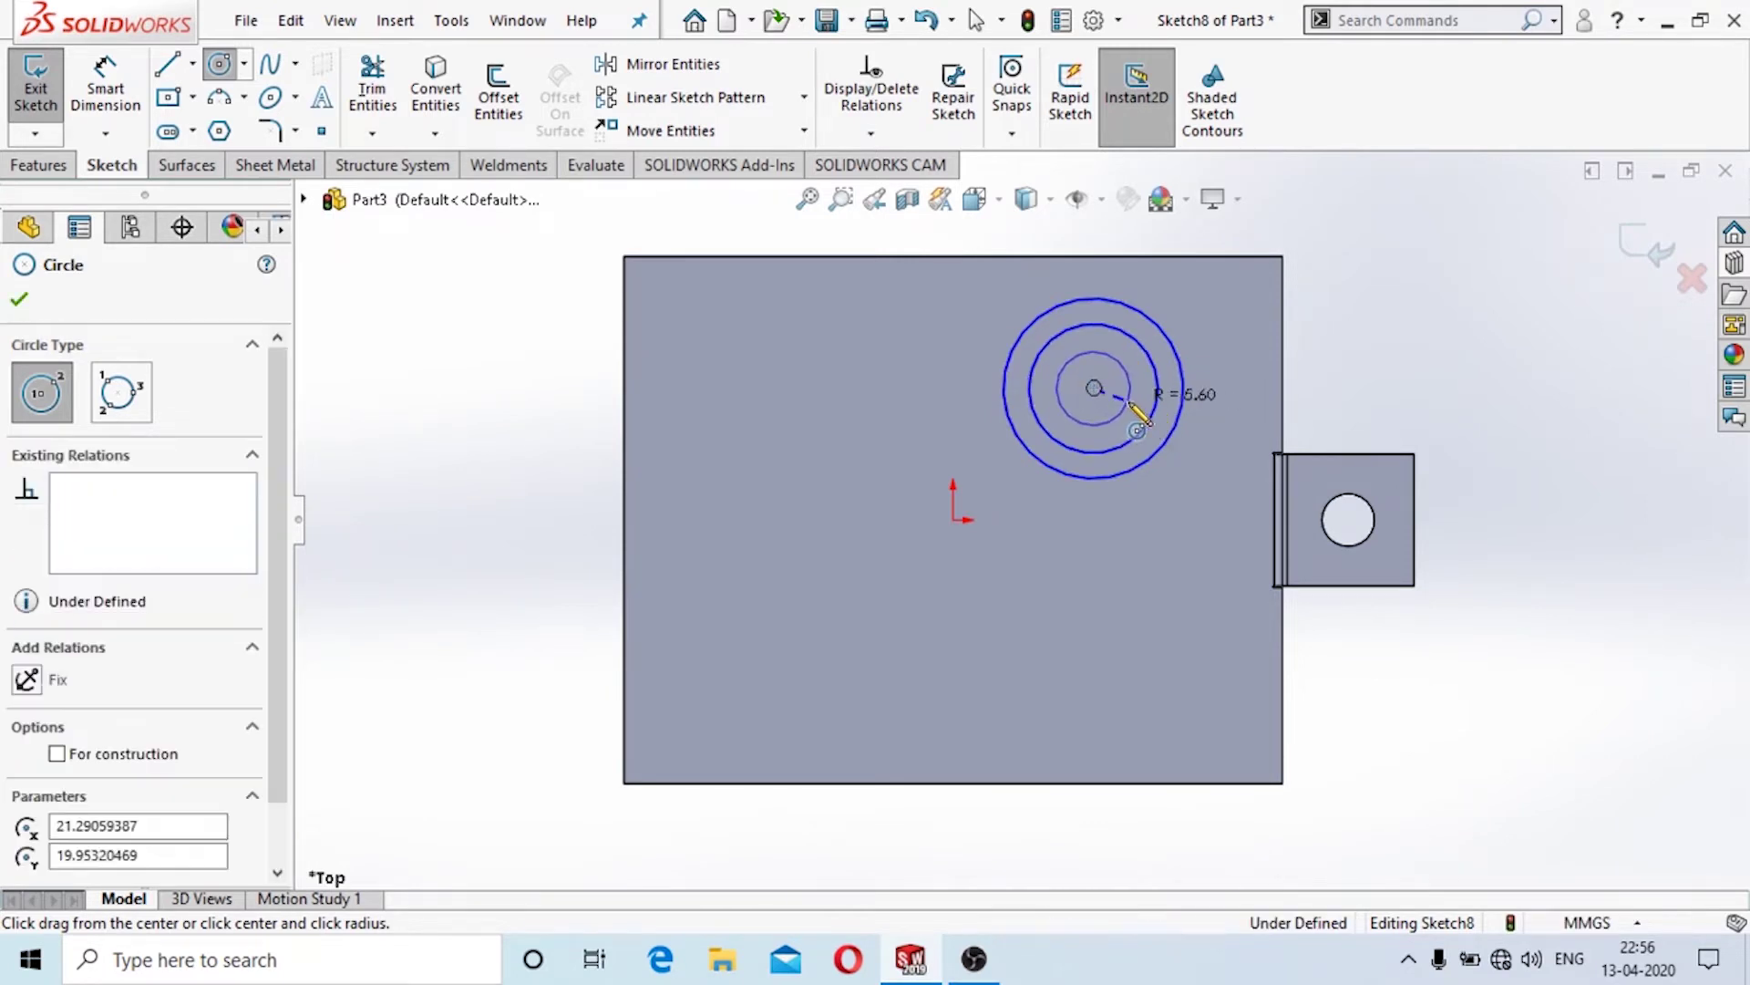
left_click(1094, 388)
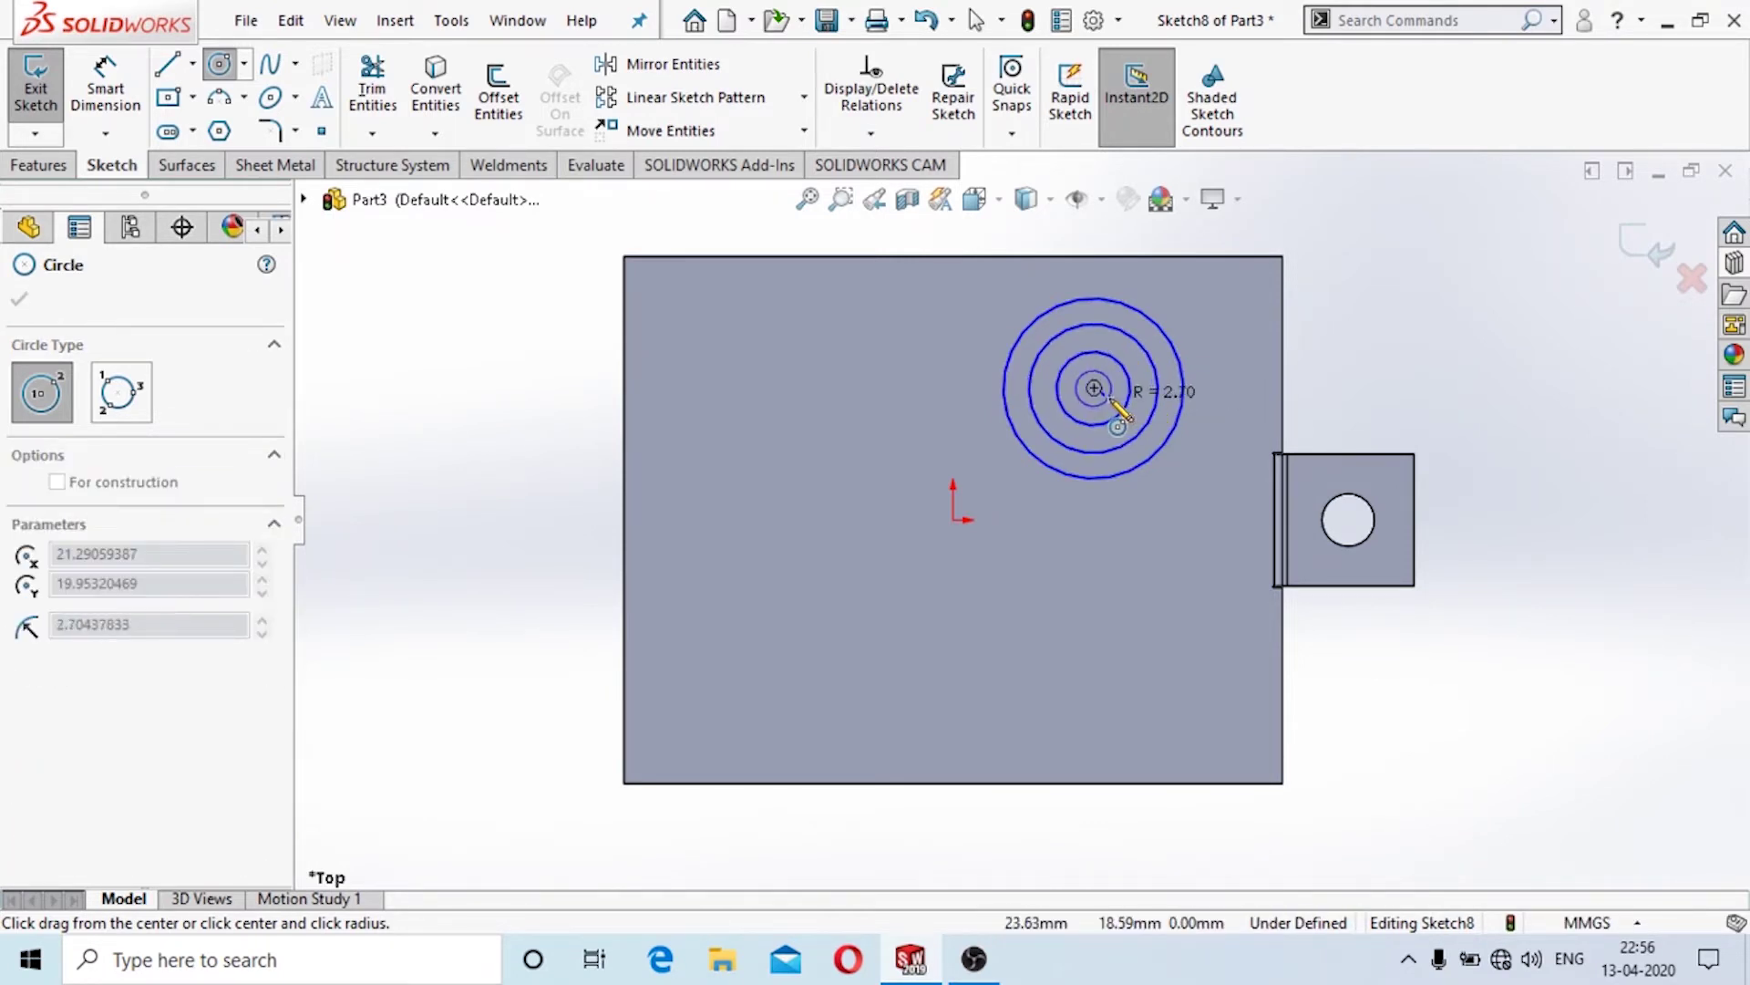
left_click(1119, 408)
scroll(1090, 388, "down", 2)
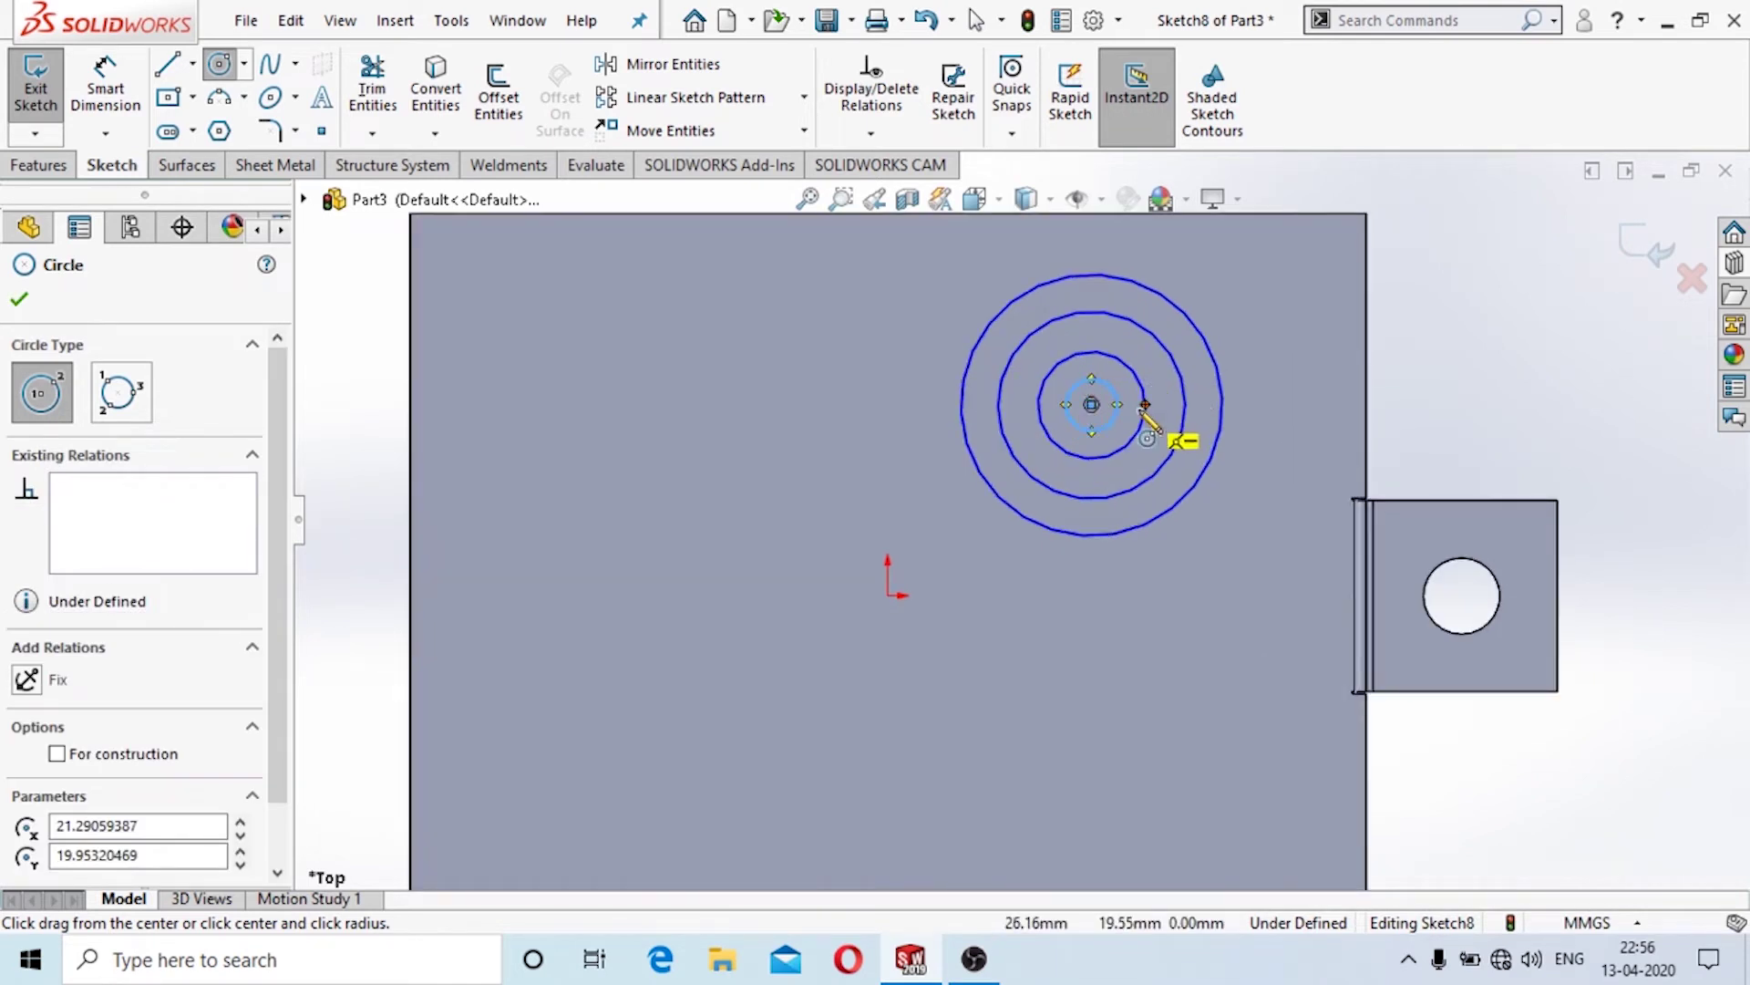
scroll(1144, 404, "down", 3)
key("Escape")
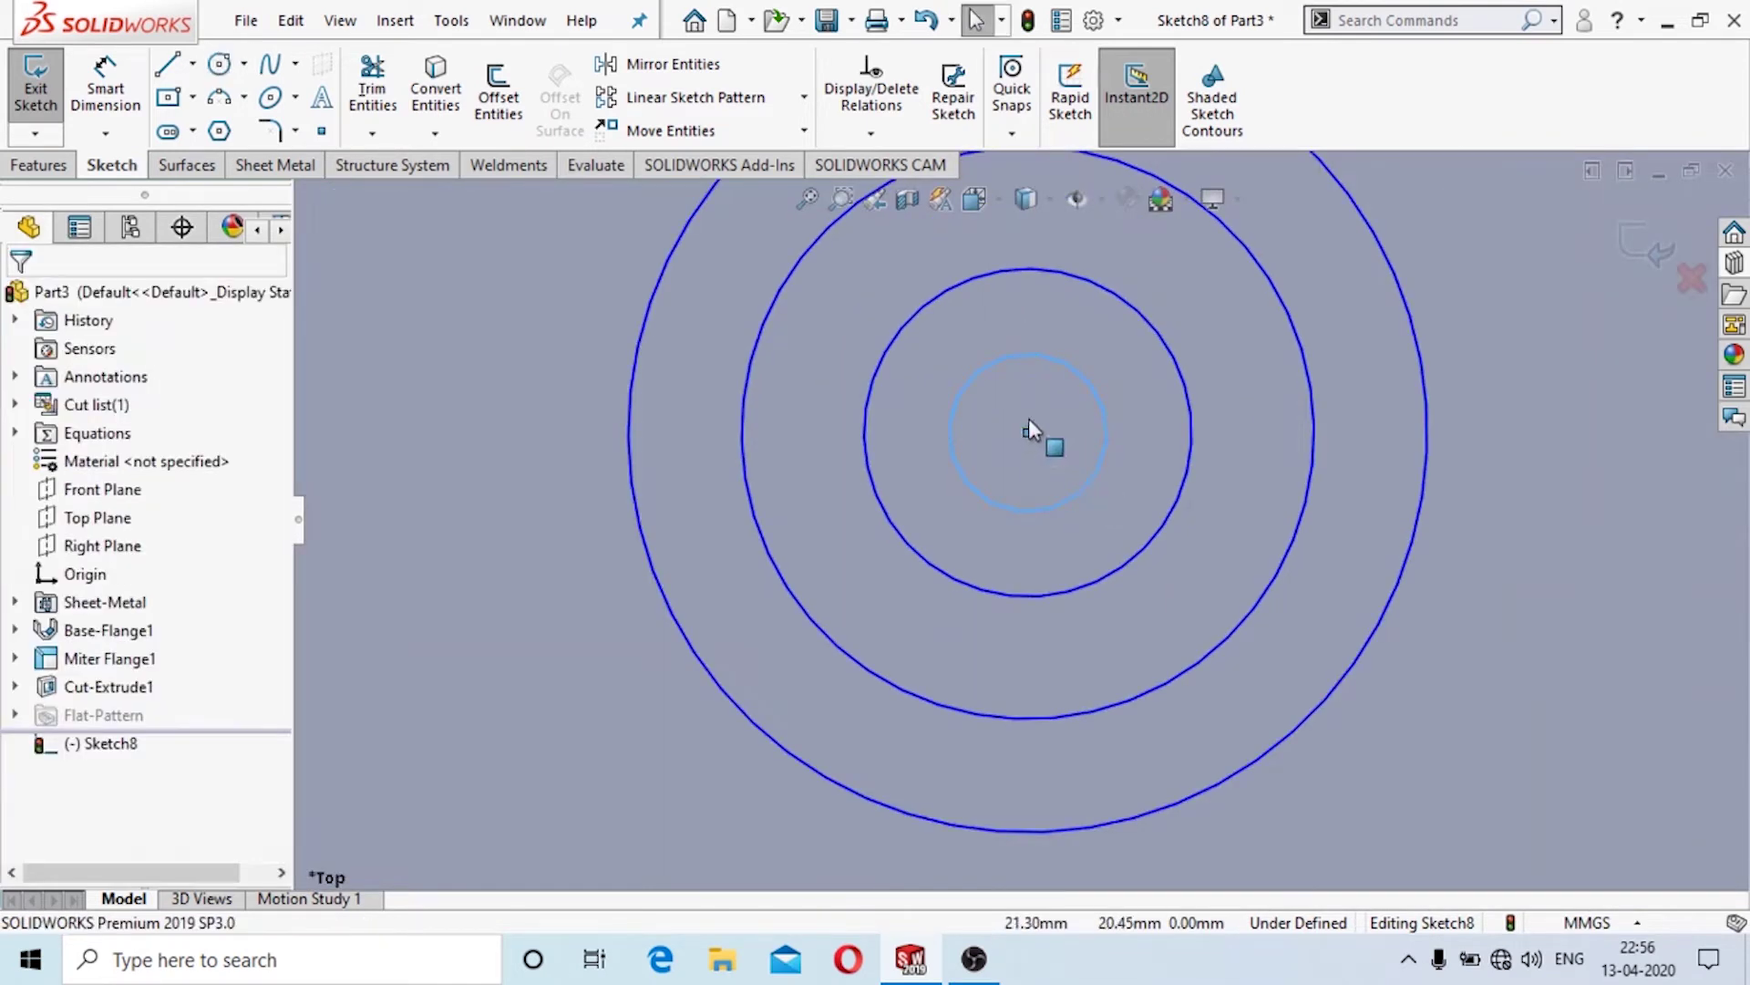
Dimension the circles' common centre 20 mm vertically from the origin.
scroll(1003, 492, "up", 3)
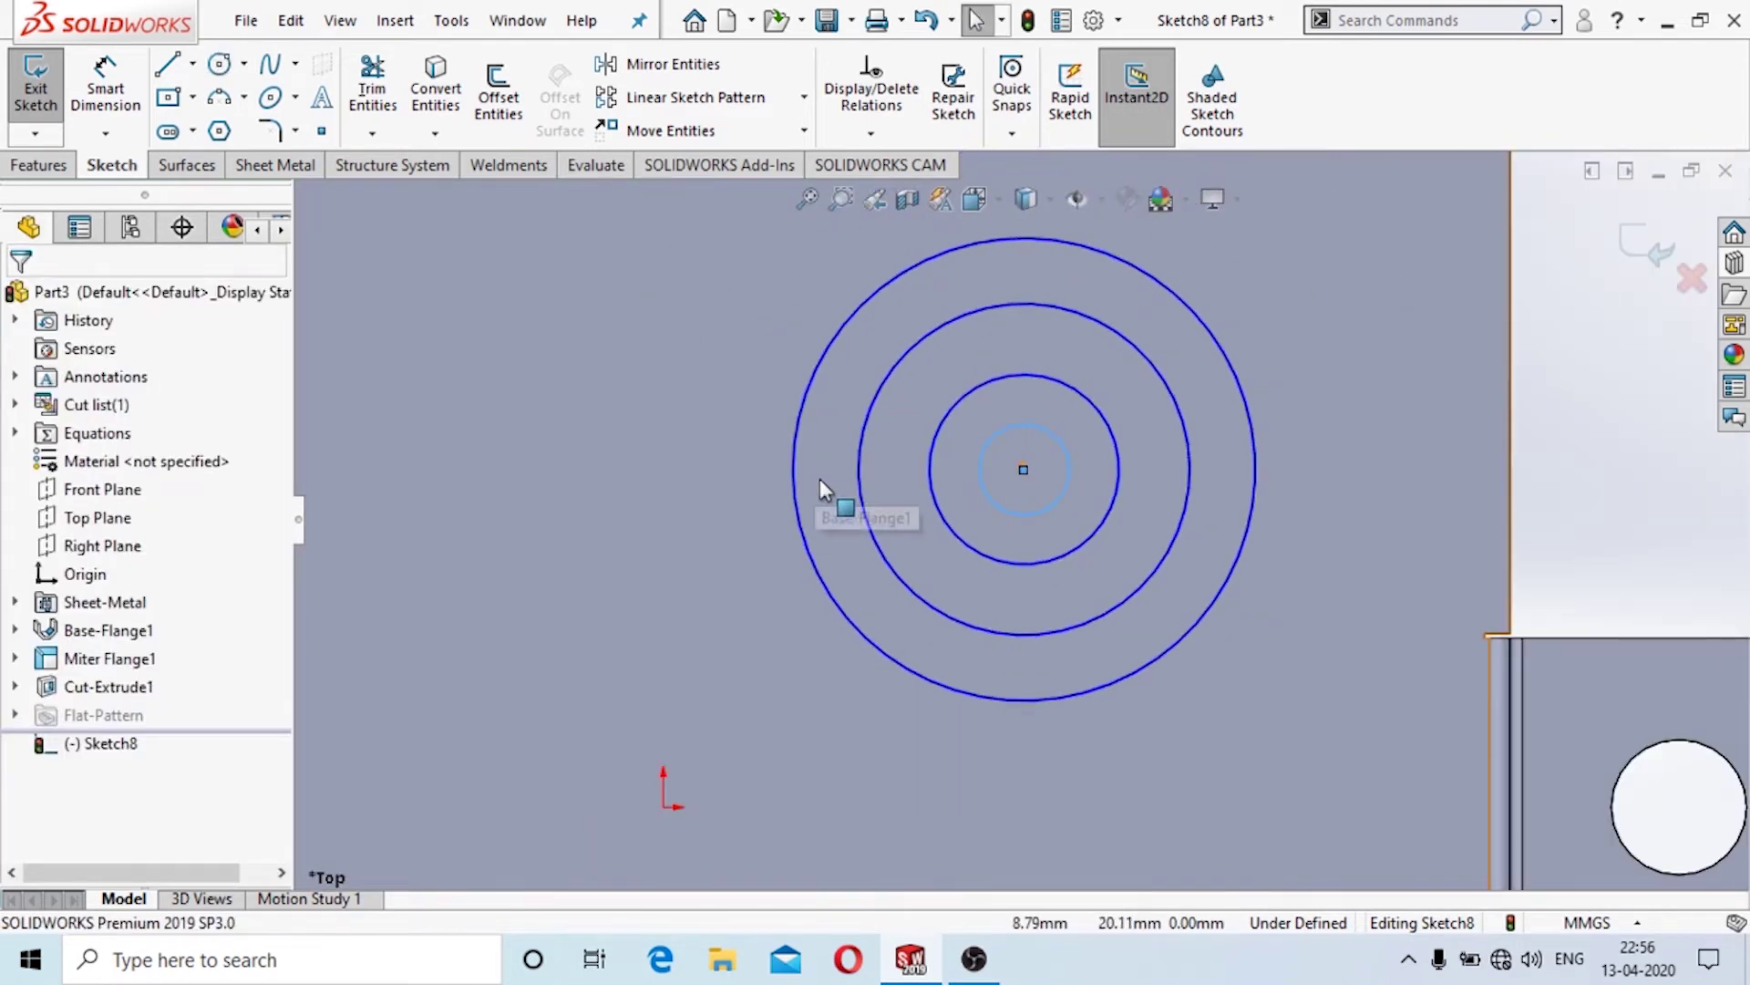
left_click(138, 71)
scroll(984, 470, "down", 2)
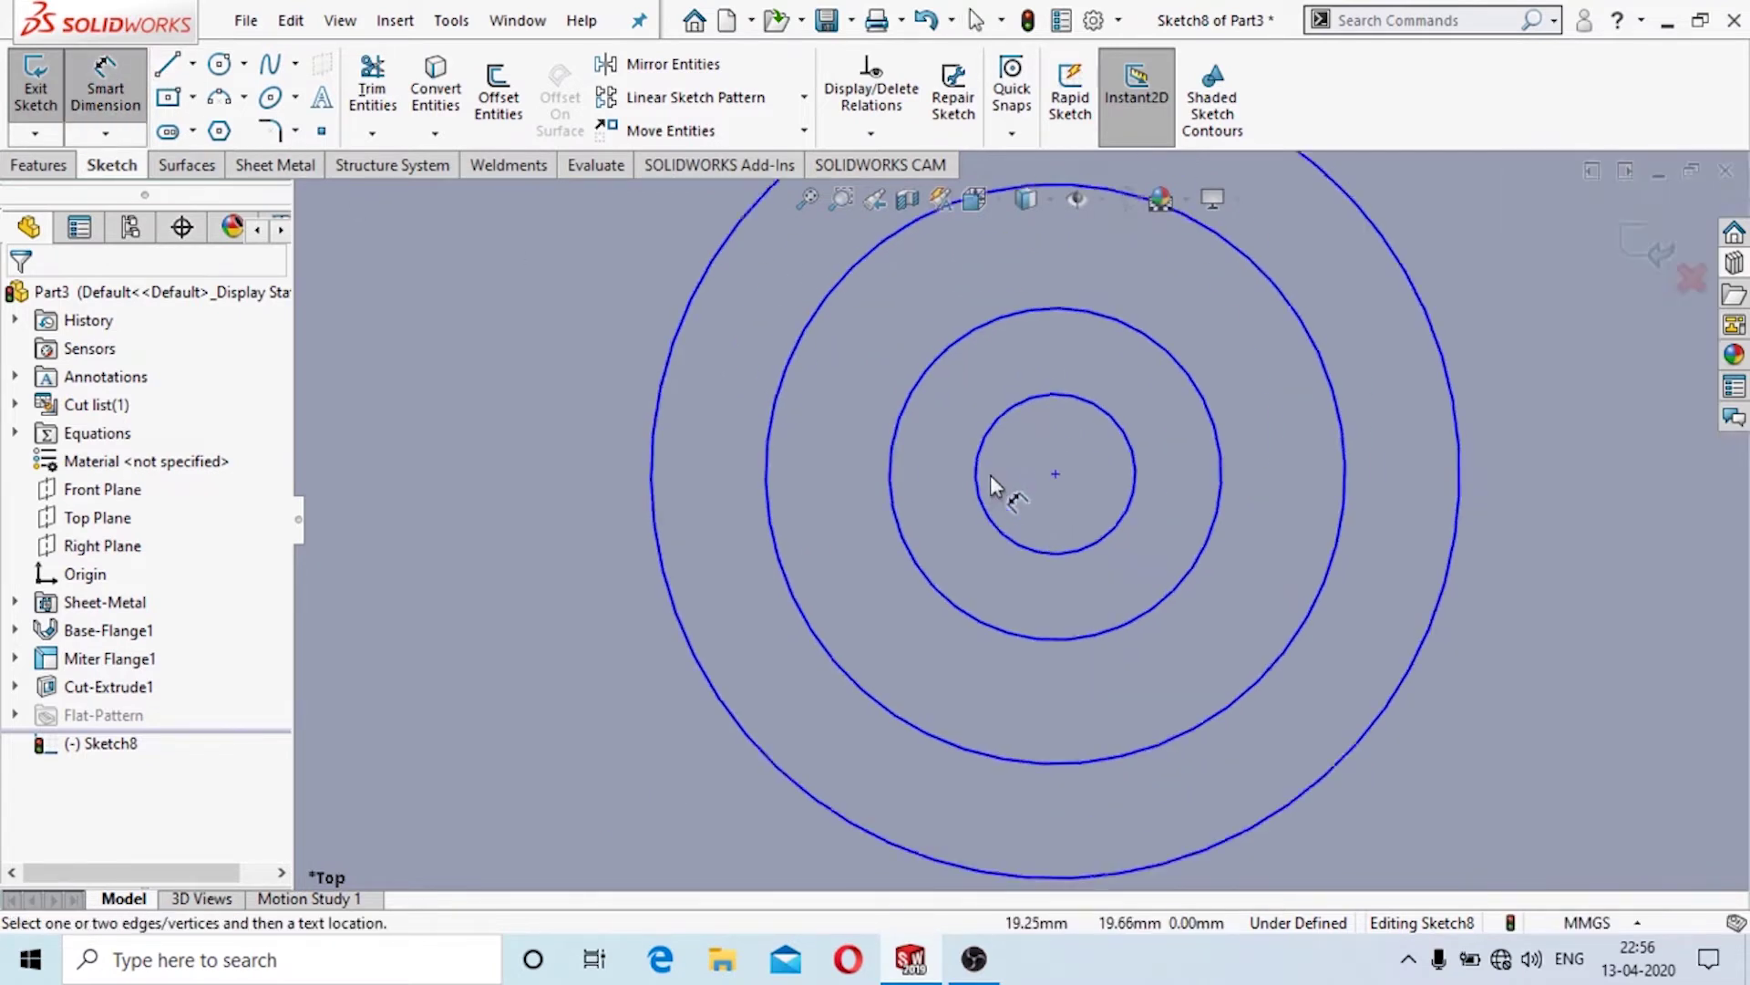
scroll(990, 474, "up", 4)
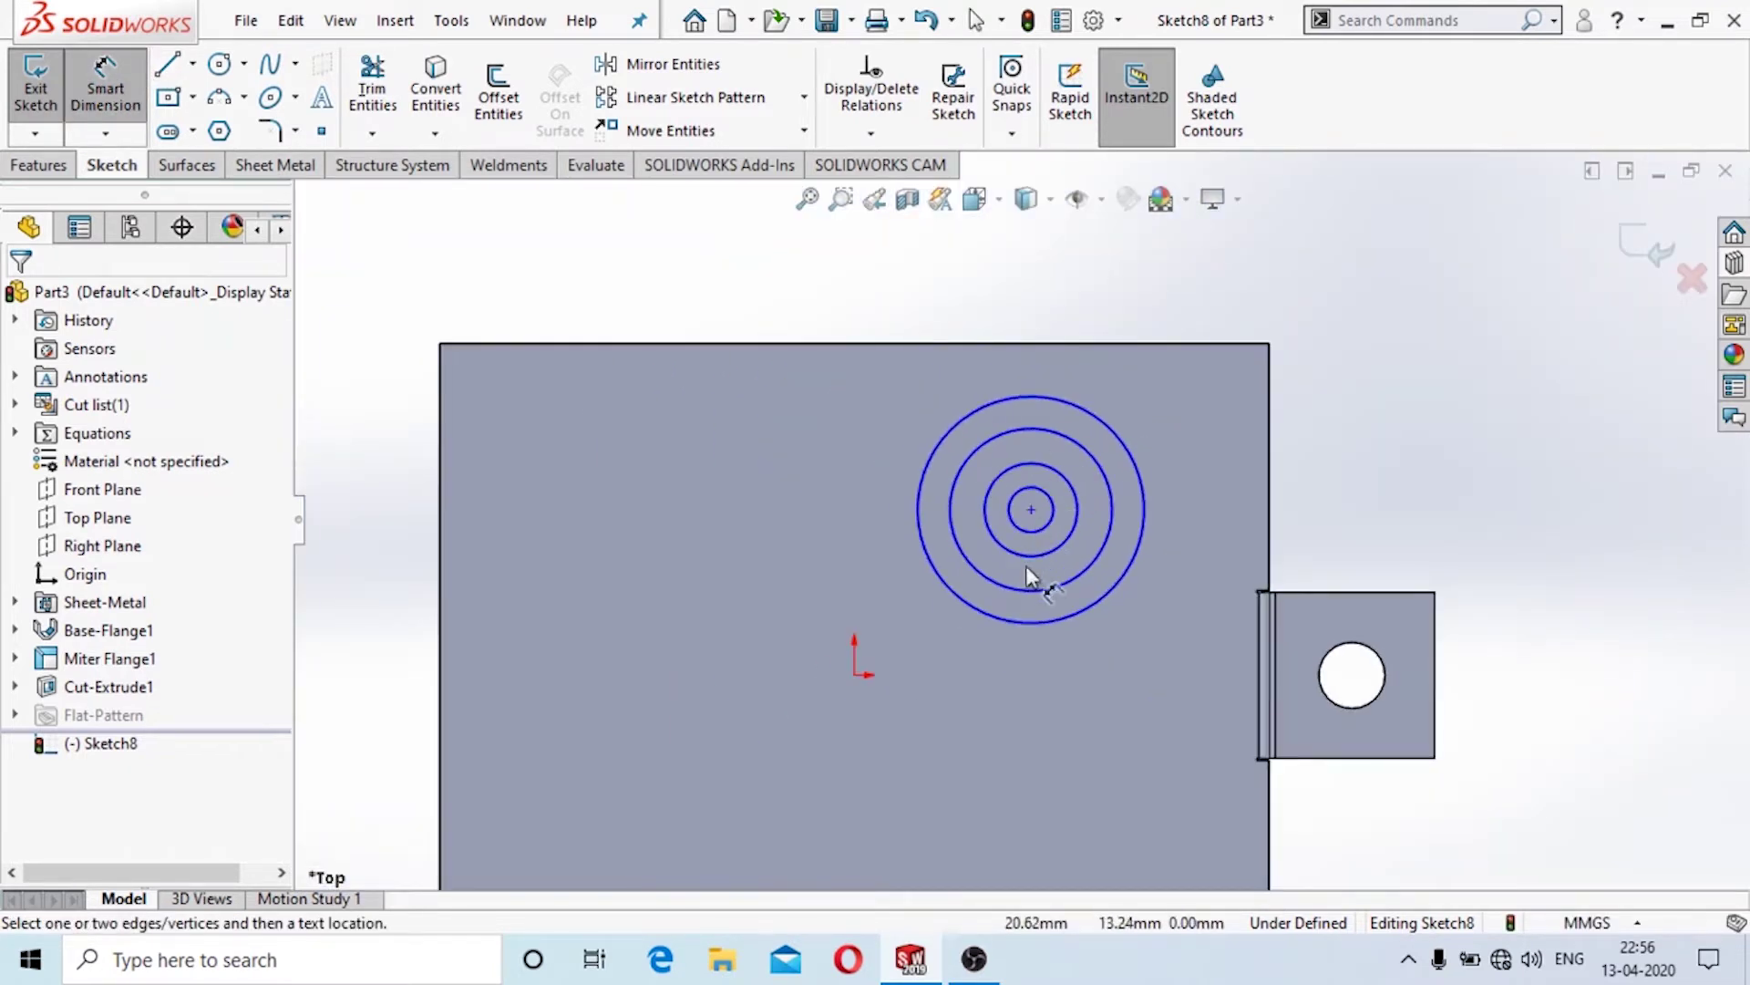
left_click(1031, 510)
left_click(855, 675)
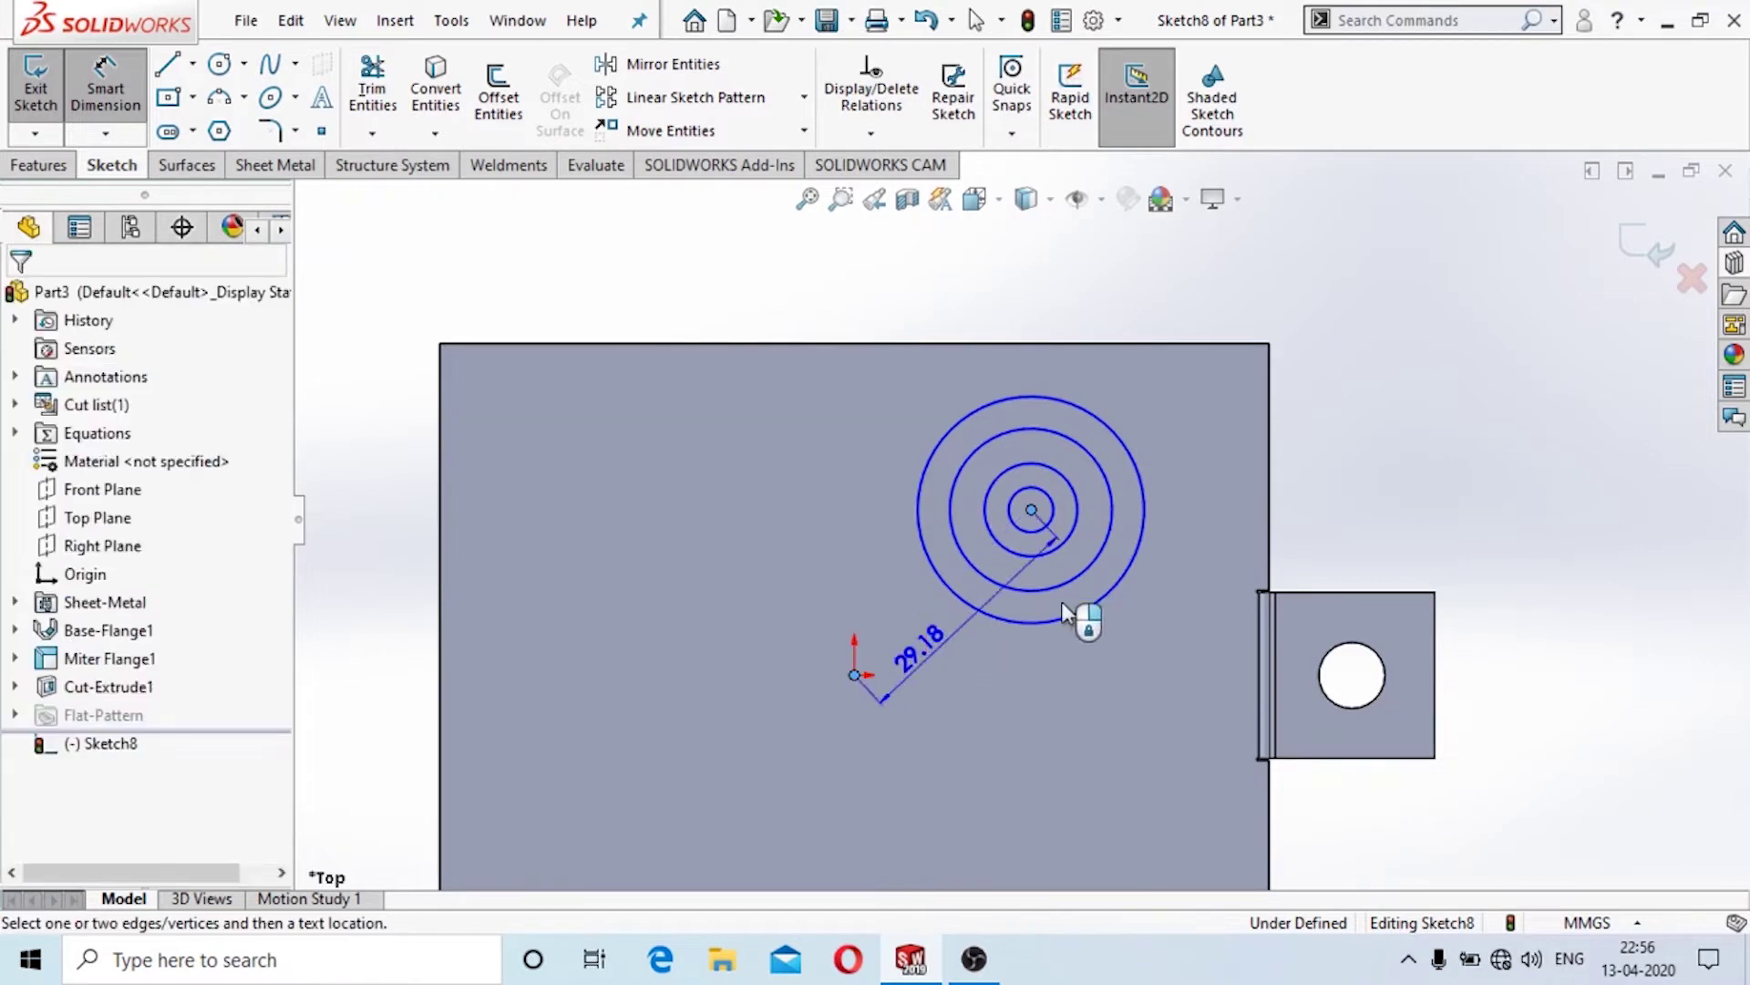
left_click(1640, 583)
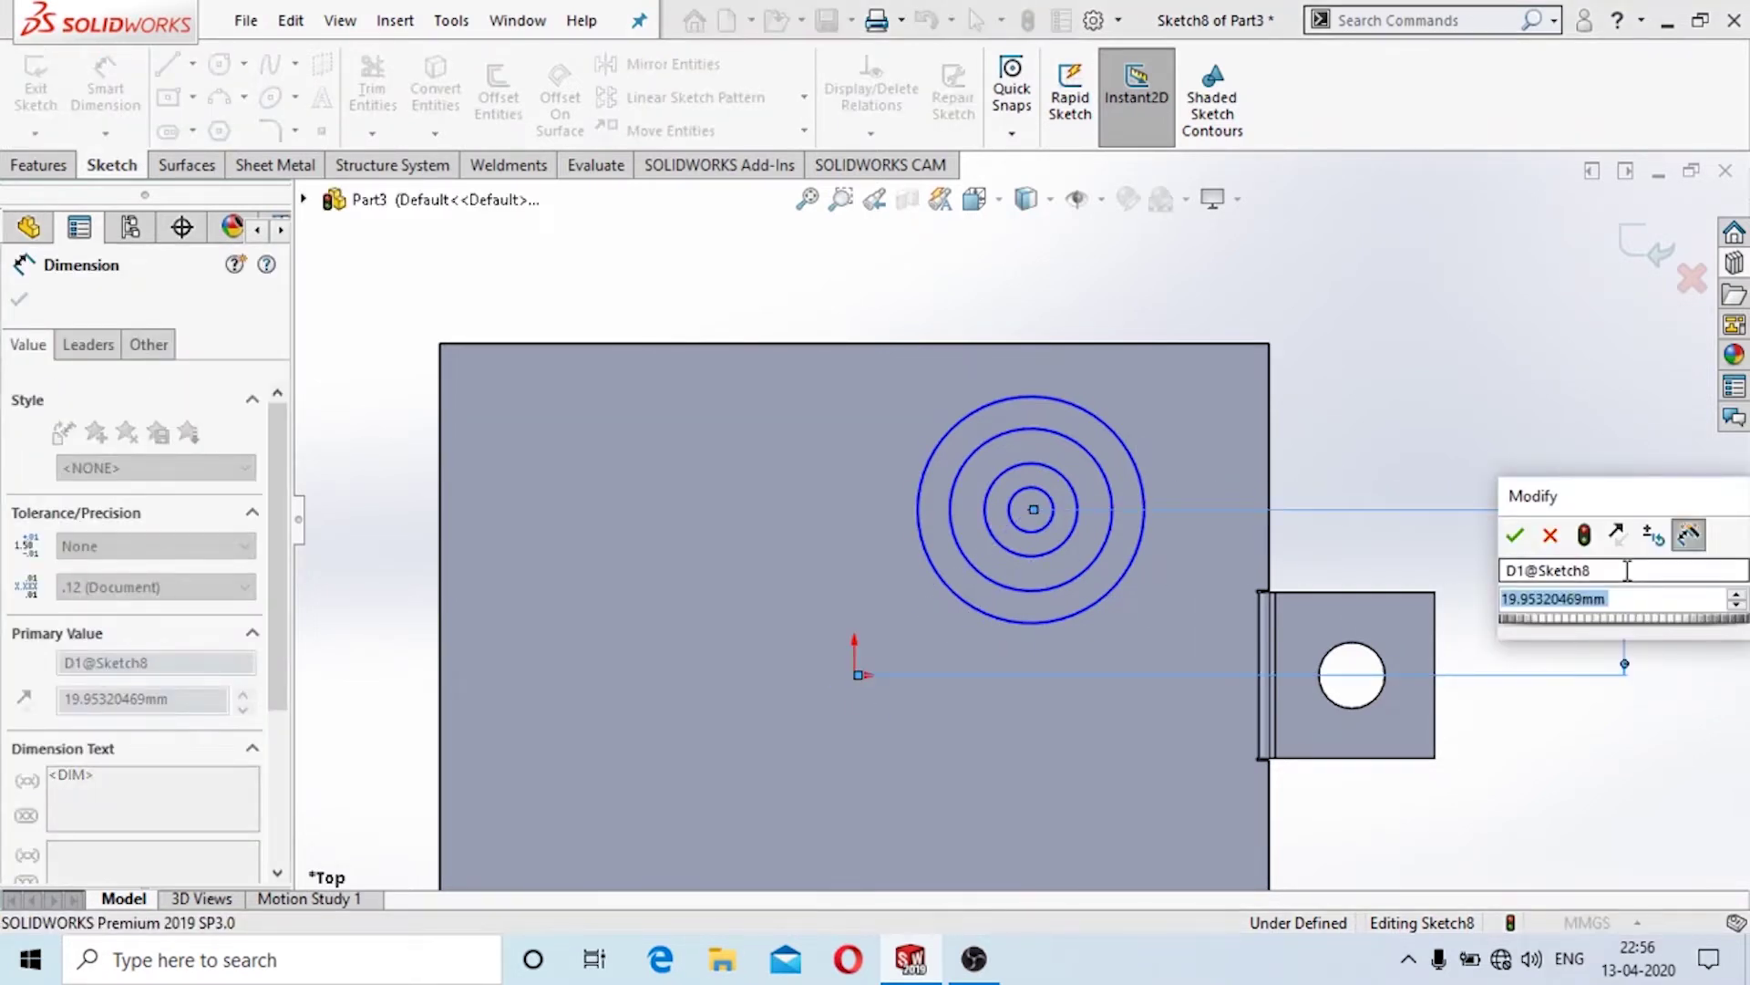
type("20")
key("Return")
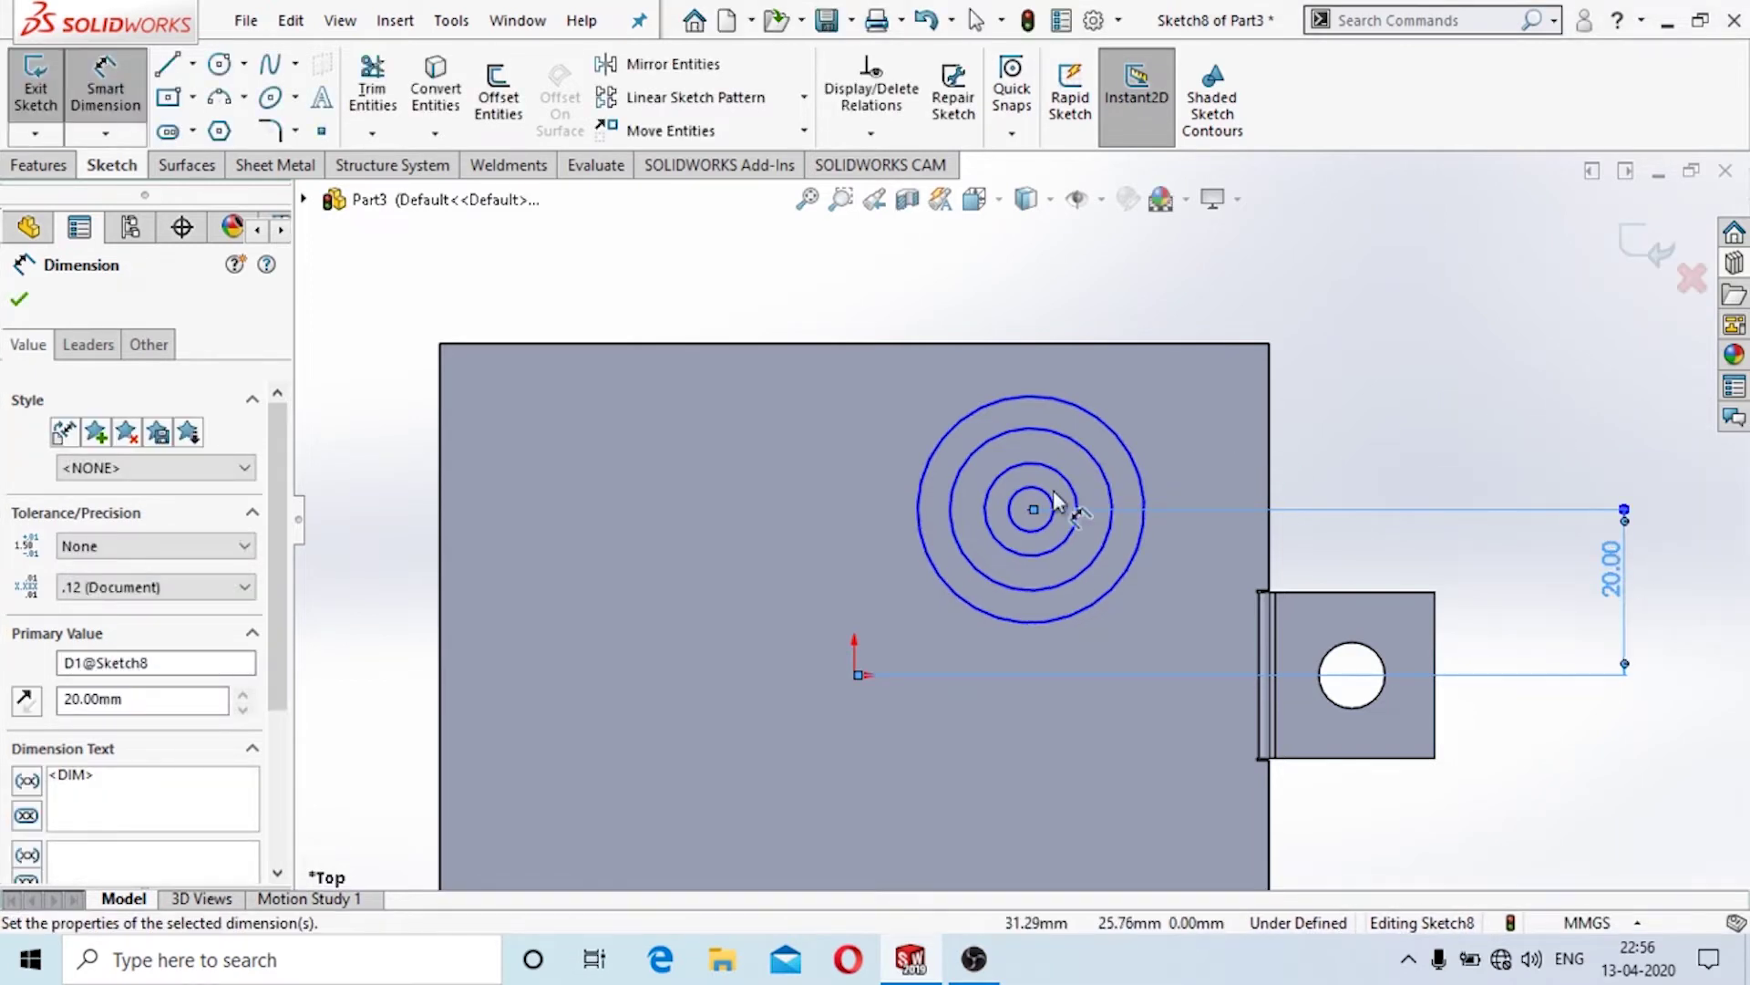
Dimension the circles' common centre 20 mm horizontally from the origin.
left_click(858, 675)
key("Escape")
key("Escape")
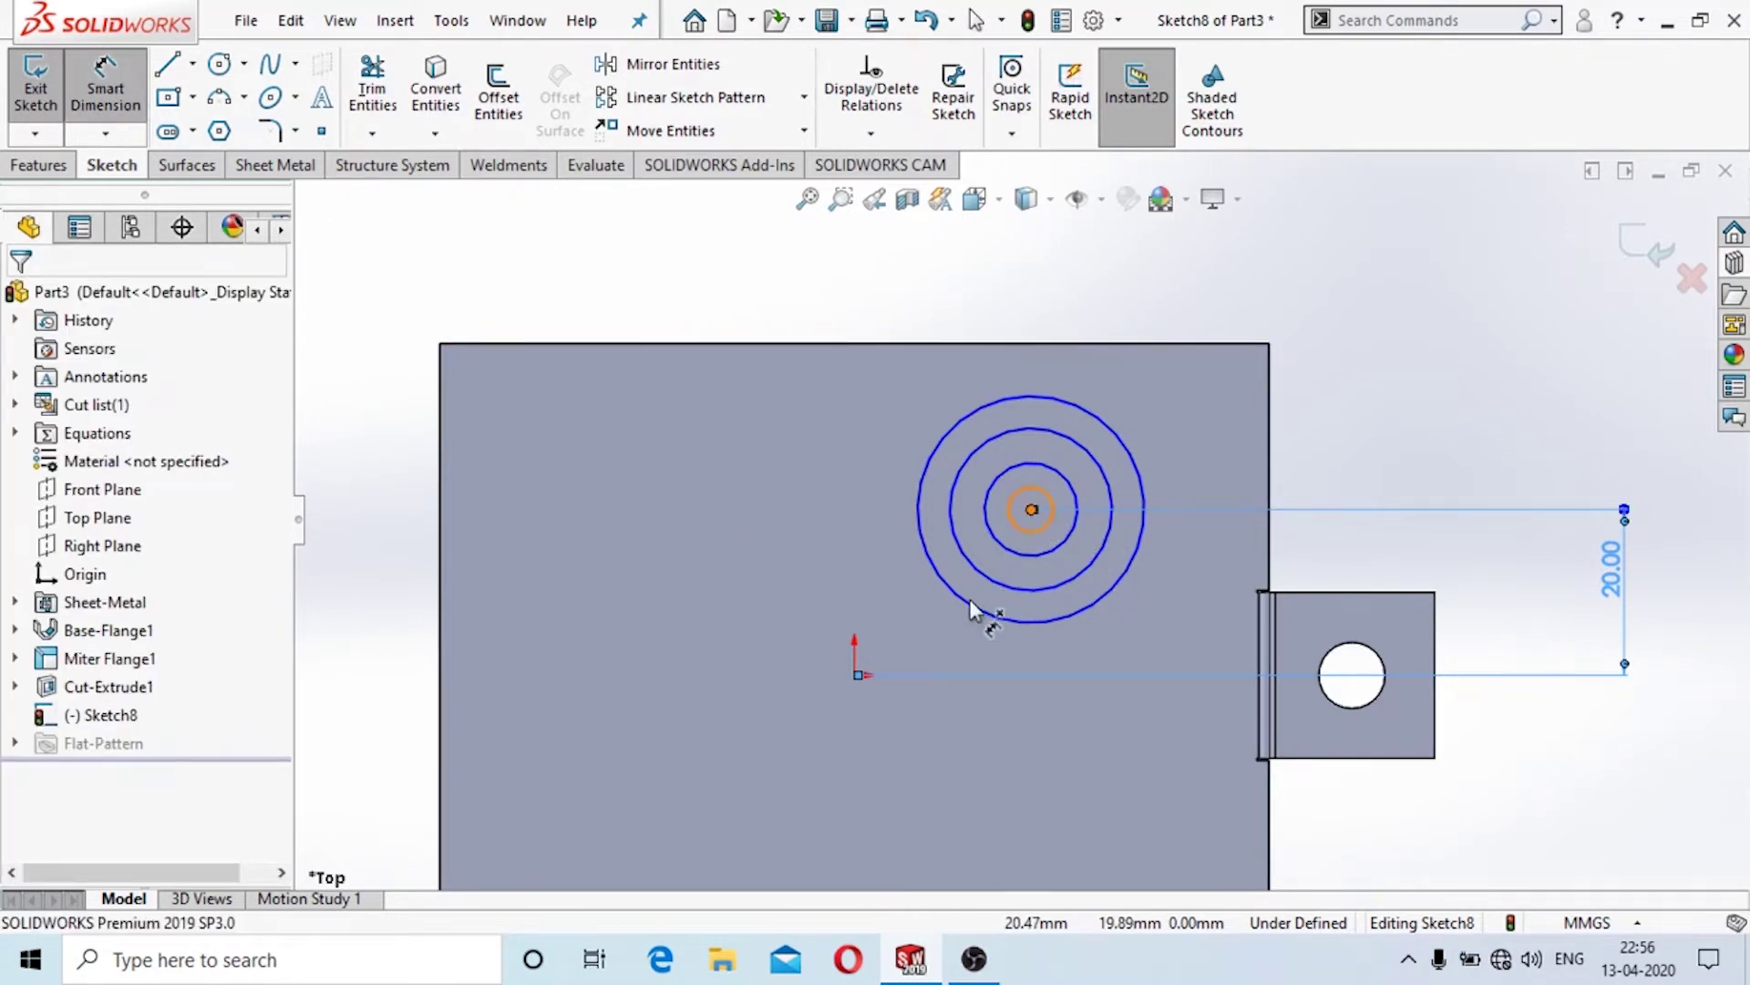
left_click(858, 675)
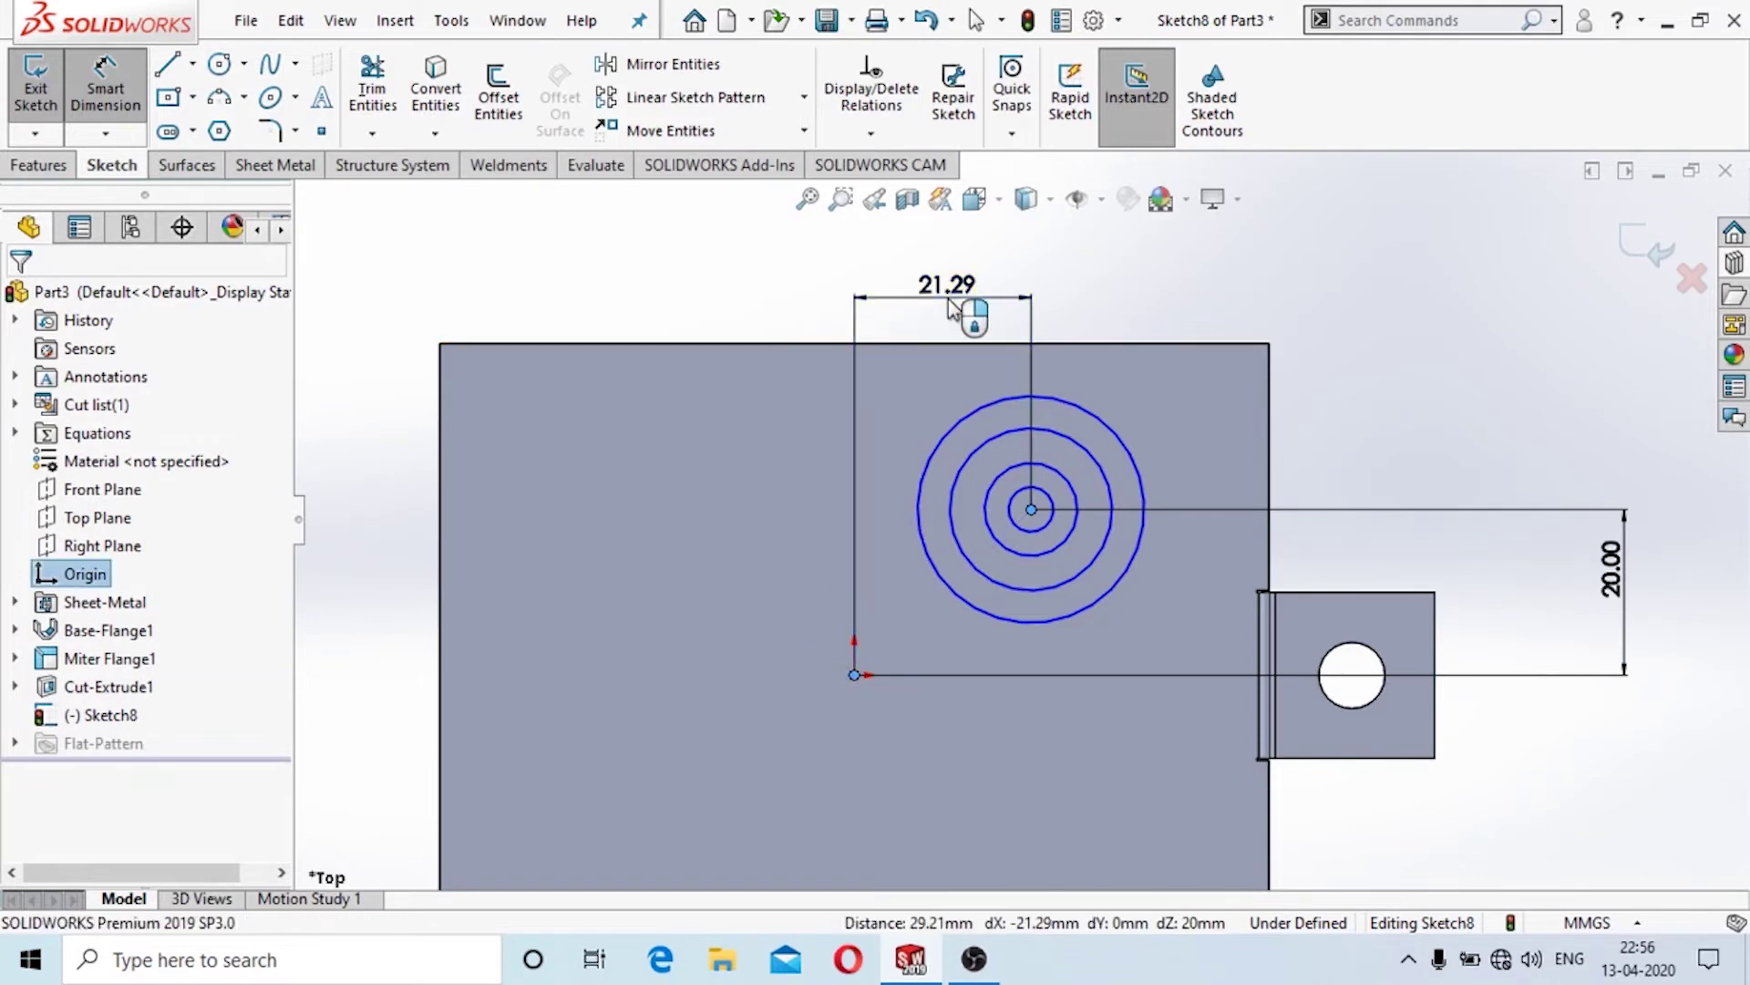
left_click(953, 308)
key("Return")
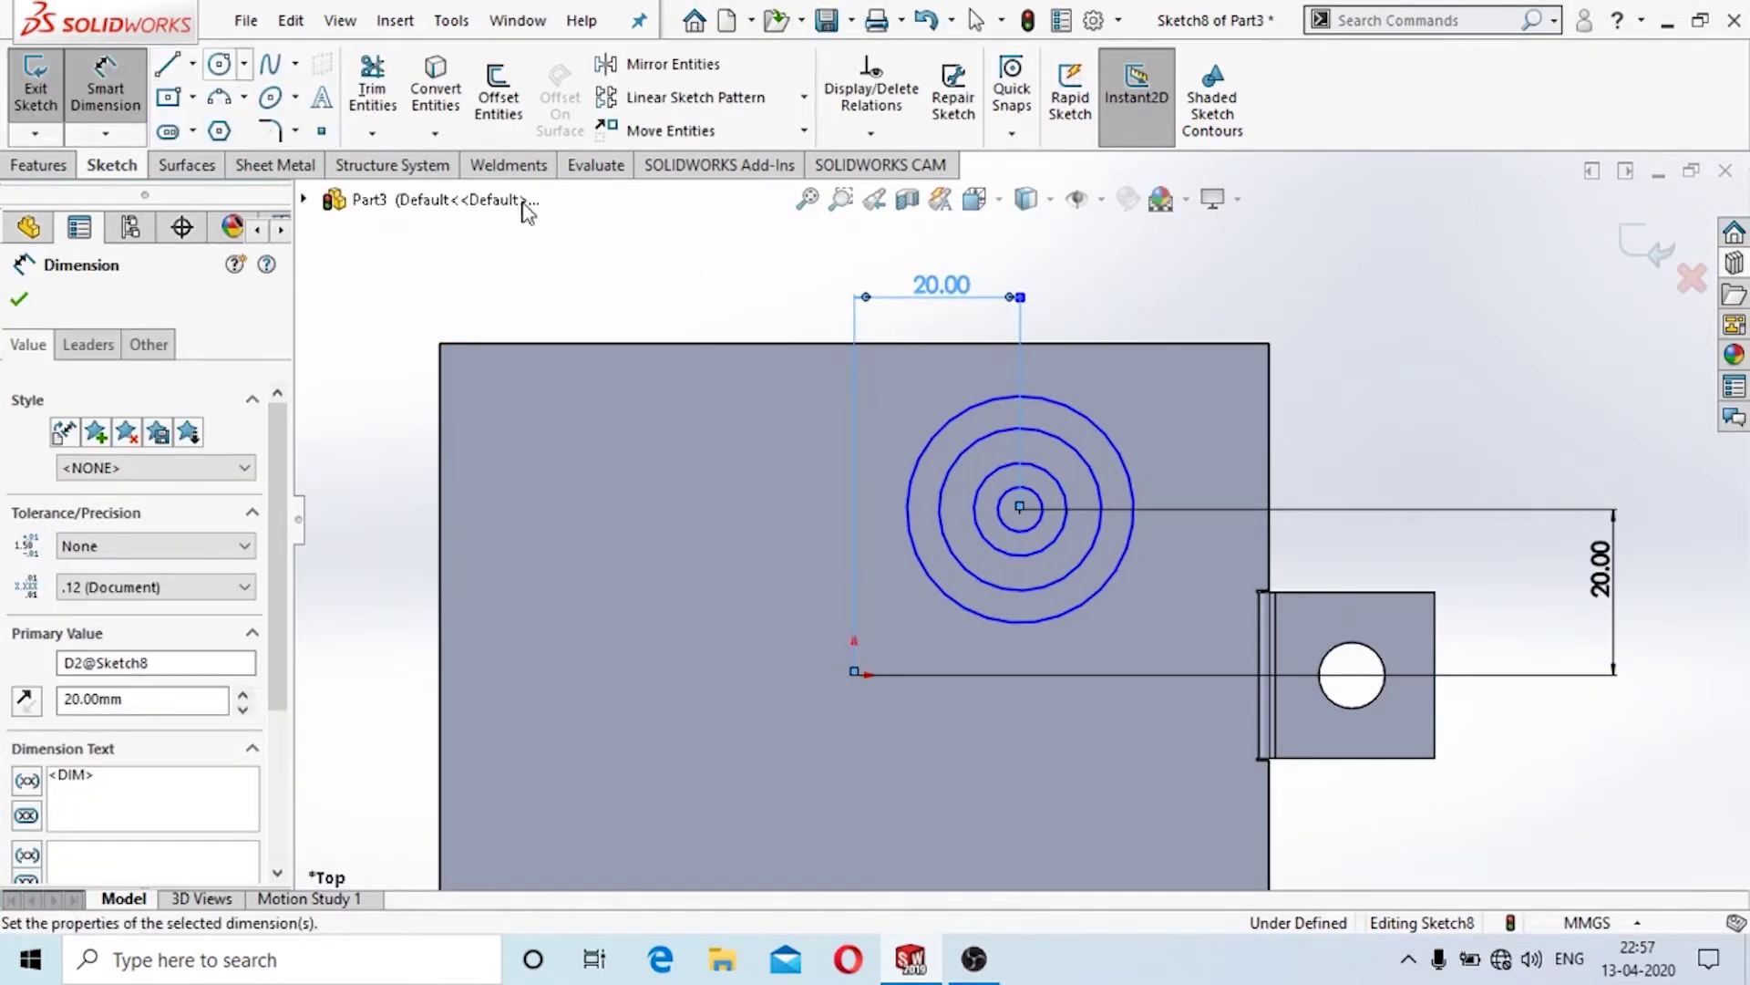
key("Escape")
Select all four circles and add a Concentric relation between them.
left_click(960, 419)
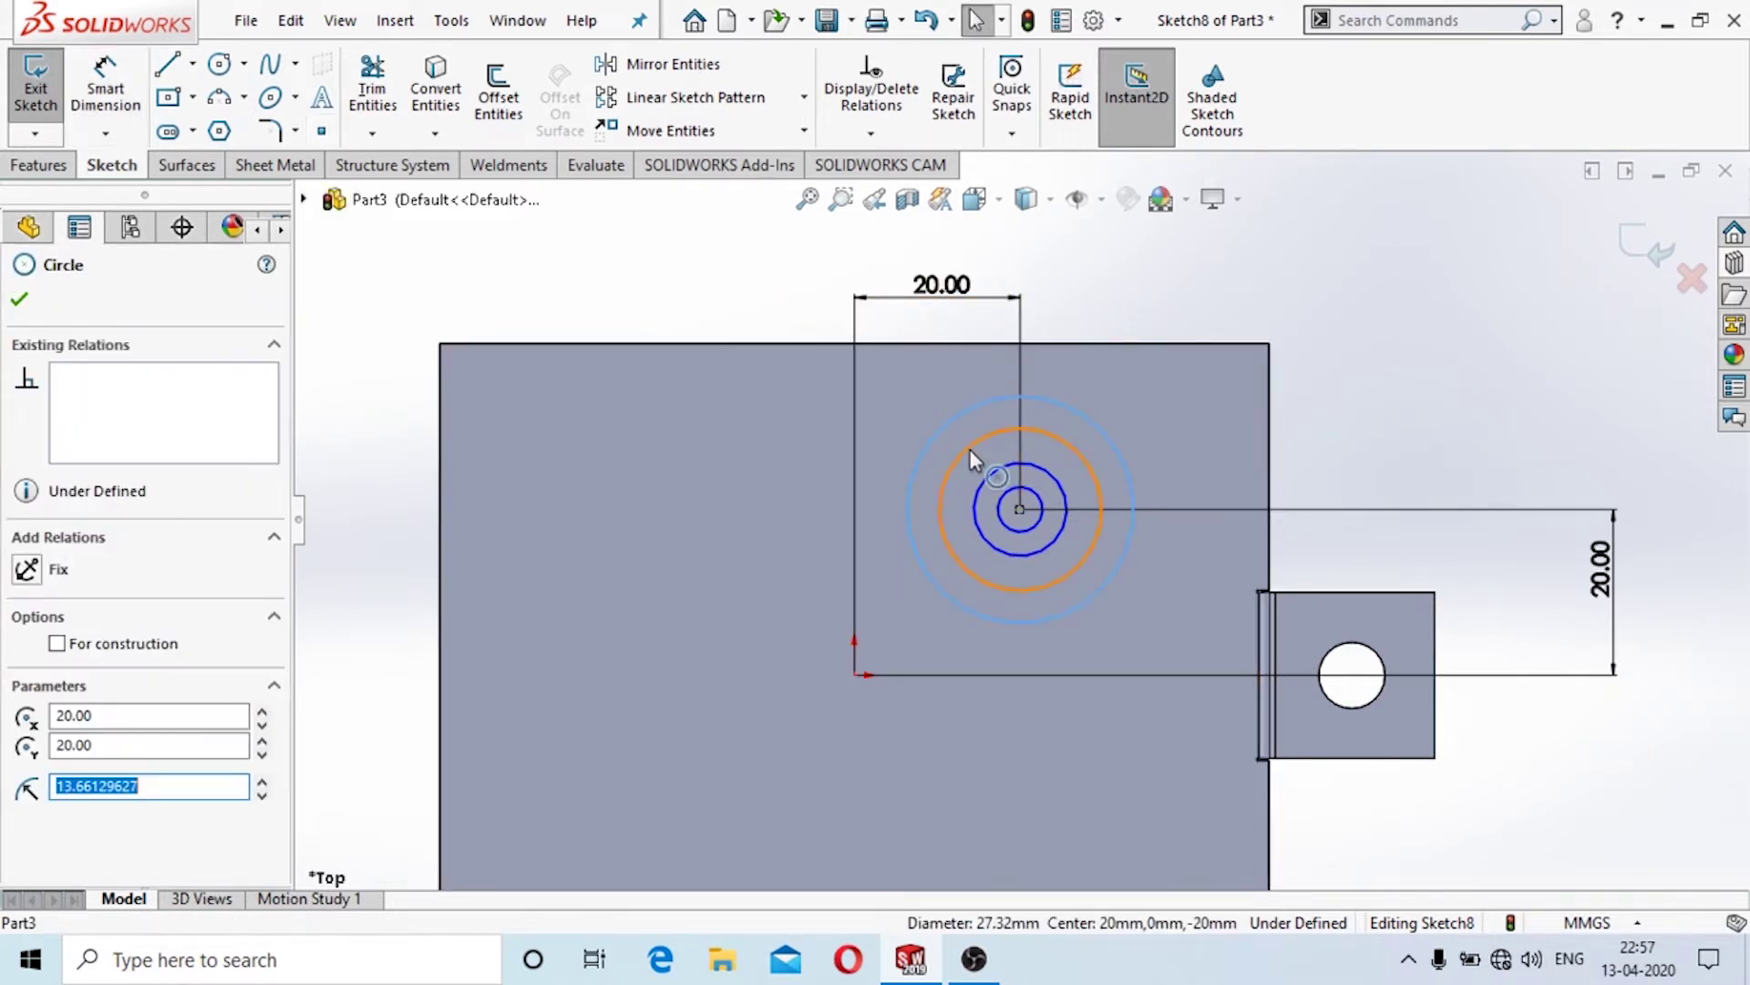
left_click(969, 448, "ctrl")
left_click(979, 493, "ctrl")
left_click(1009, 531, "ctrl")
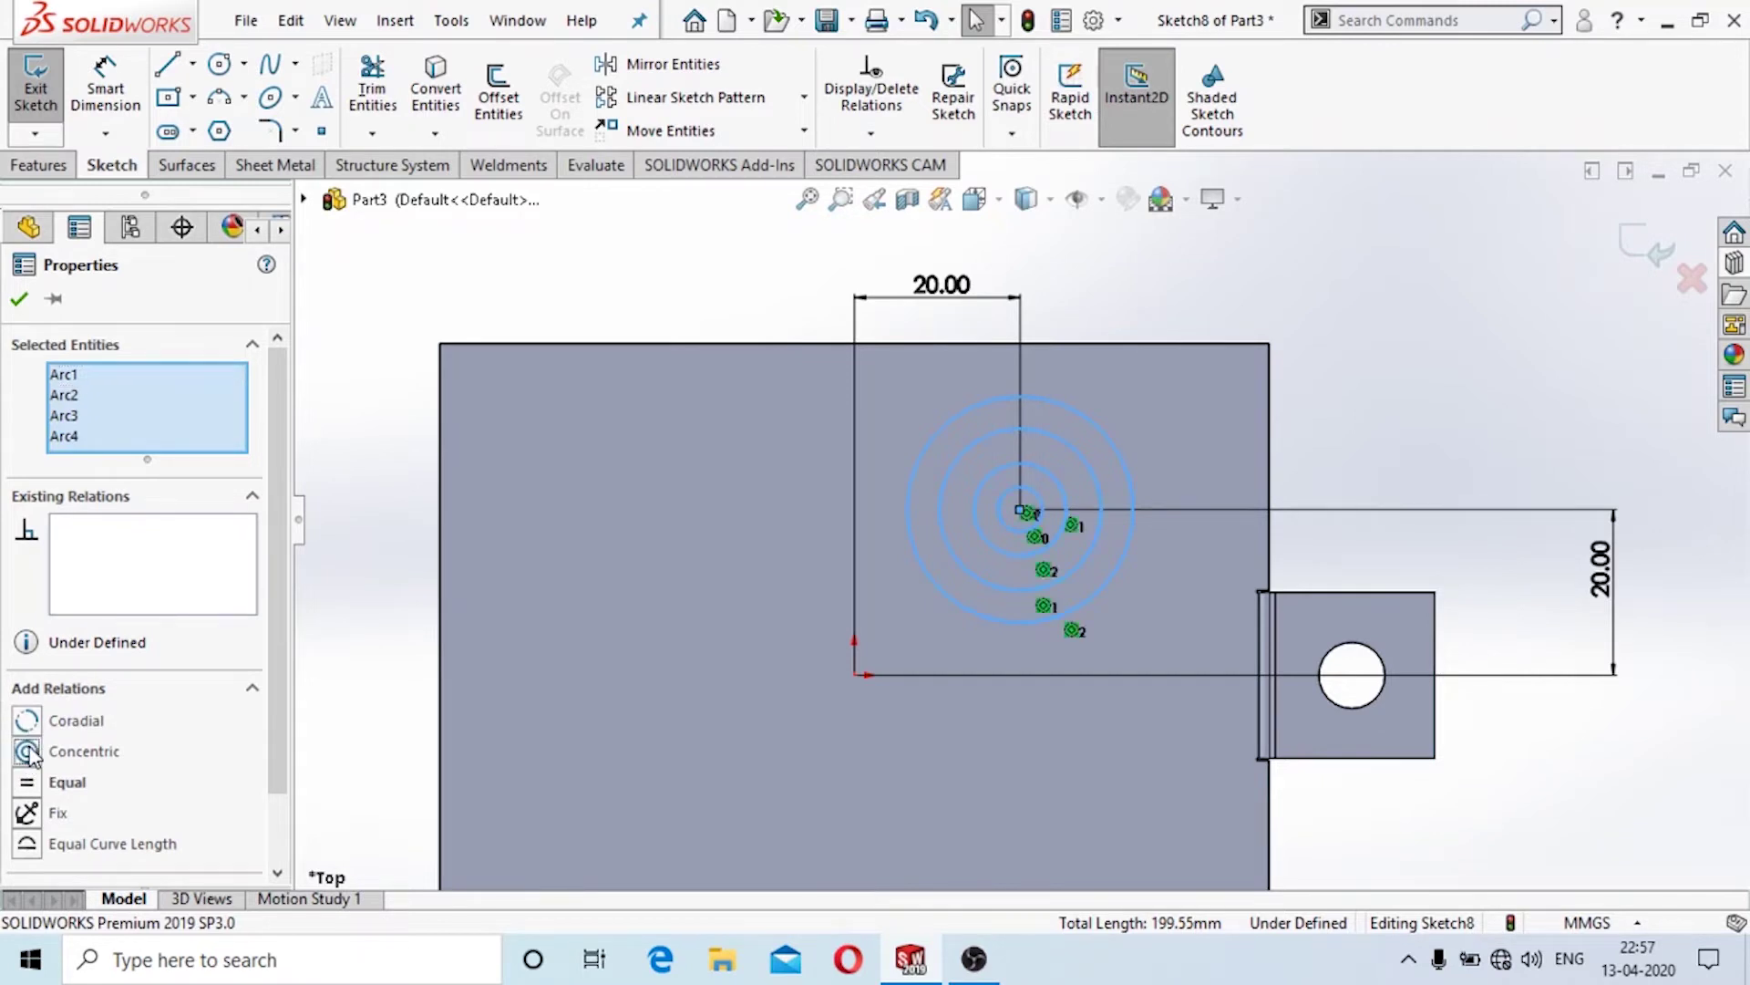
left_click(19, 298)
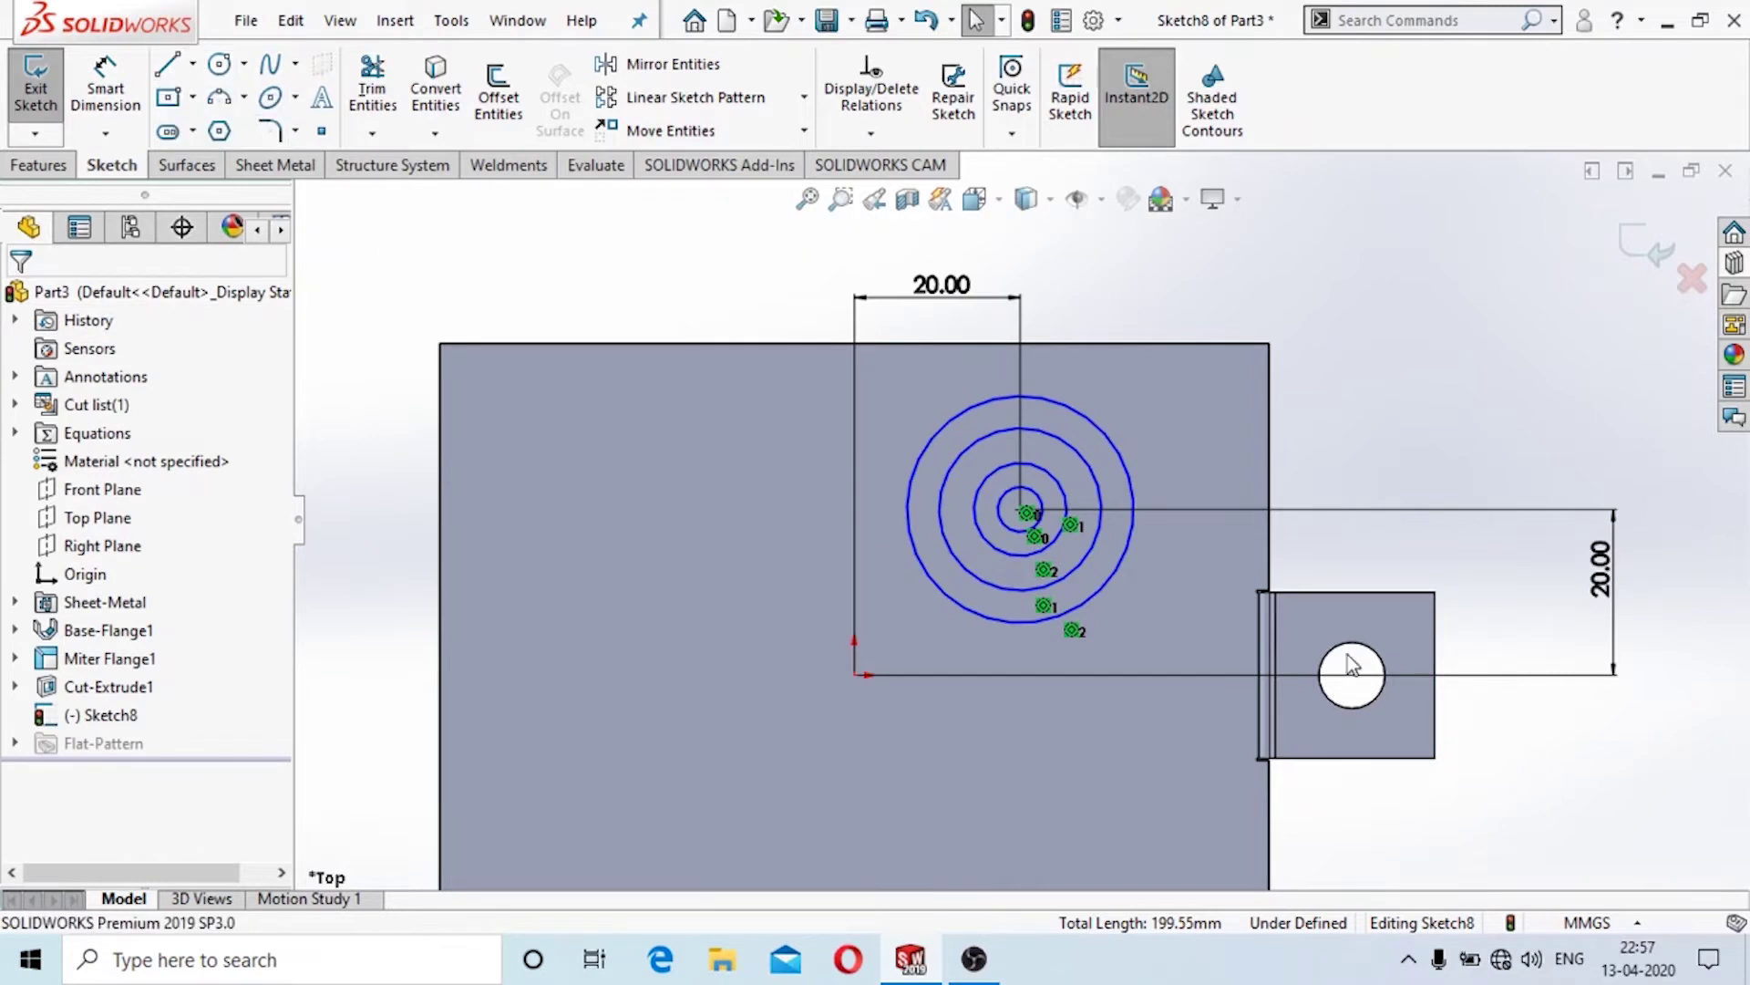
Draw a horizontal line about 27 mm long across the outermost circle, passing through the common centre.
left_click(167, 64)
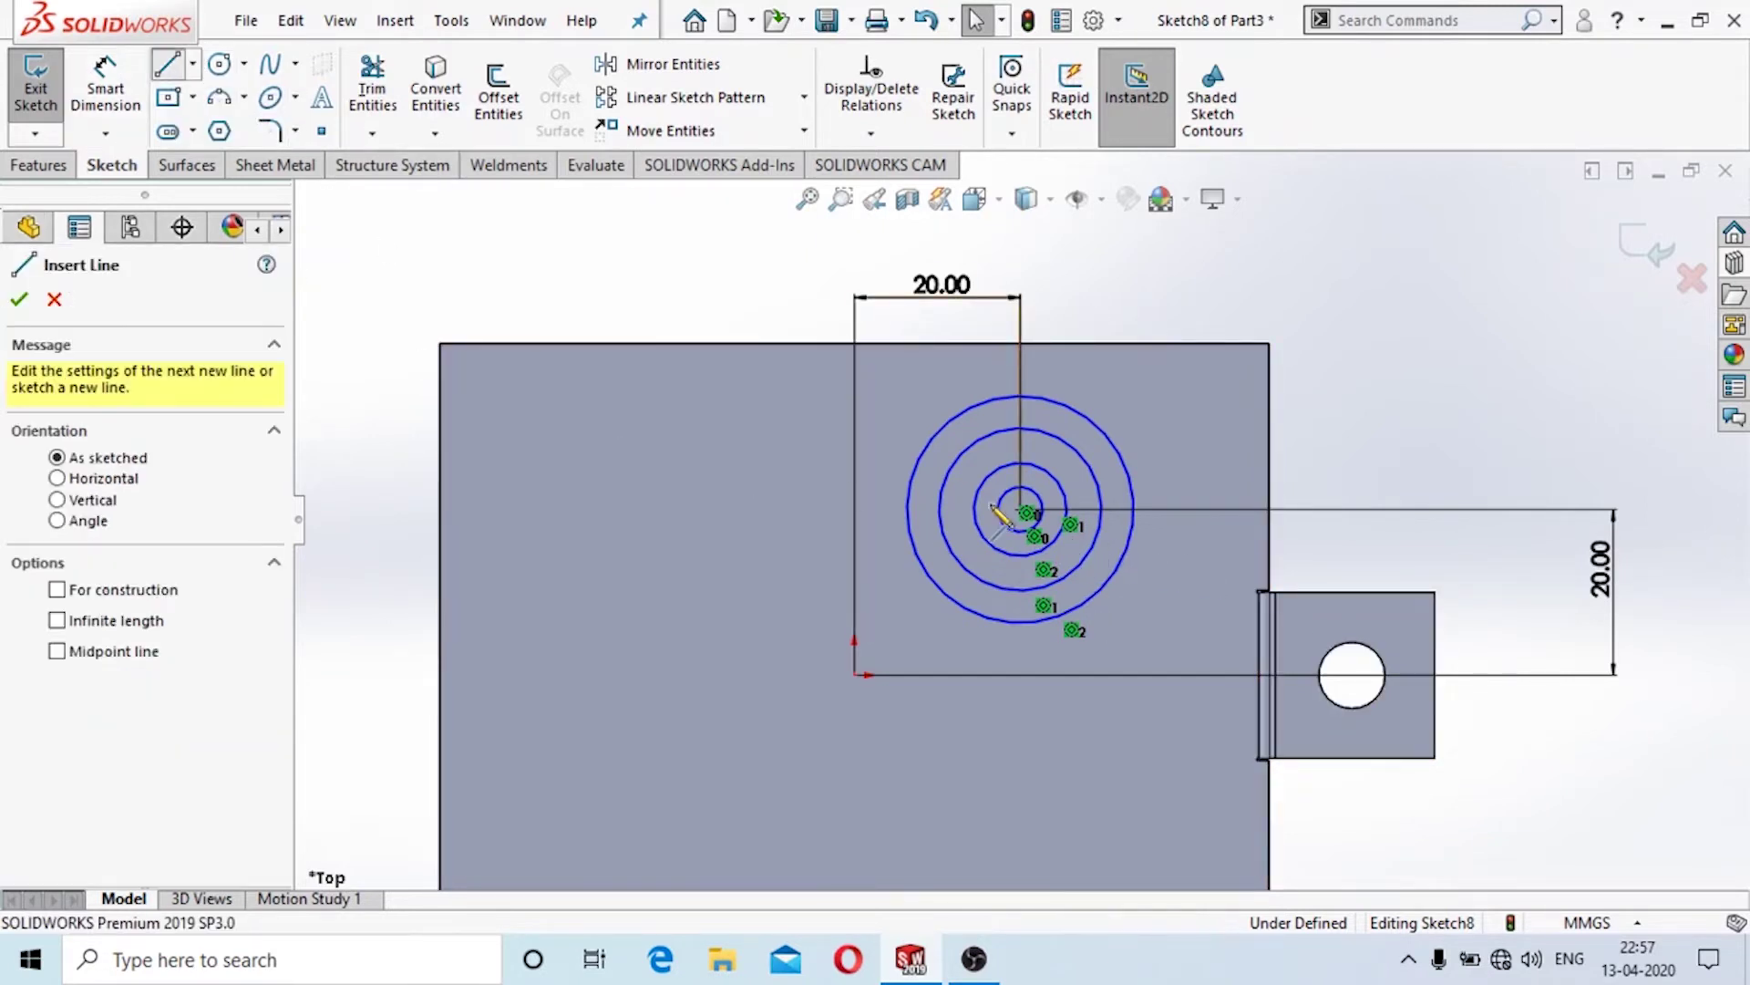
left_click(906, 508)
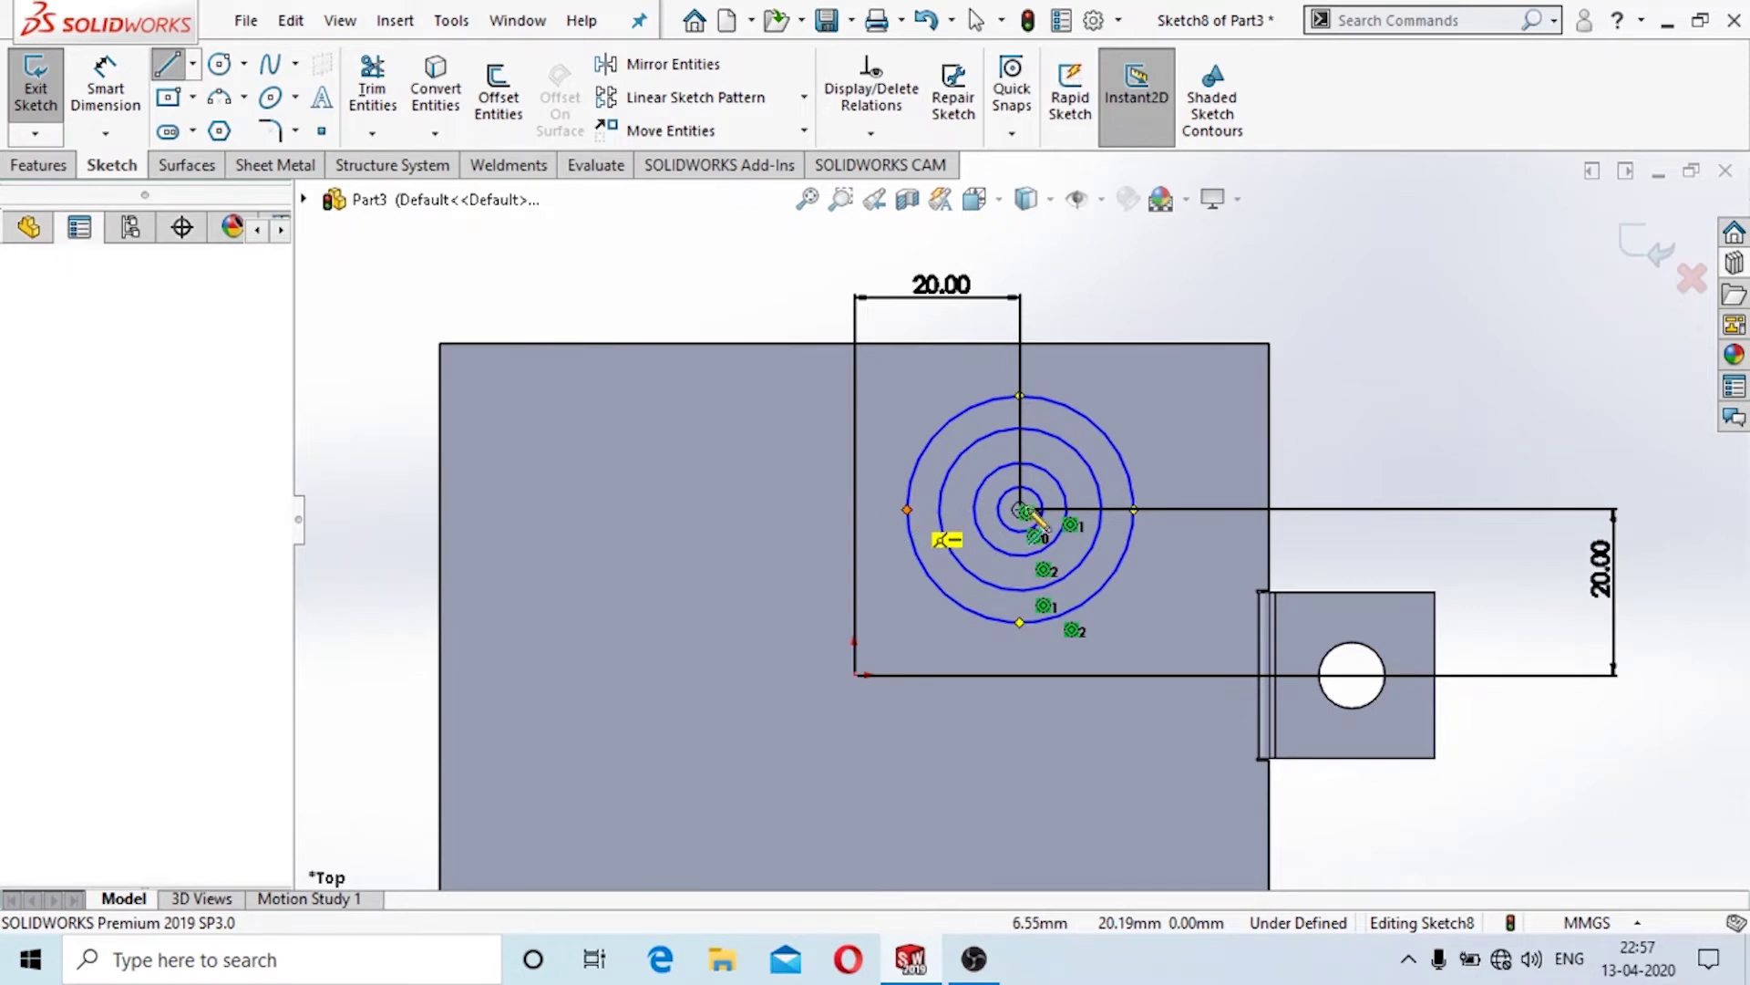
left_click(1135, 508)
key("Escape")
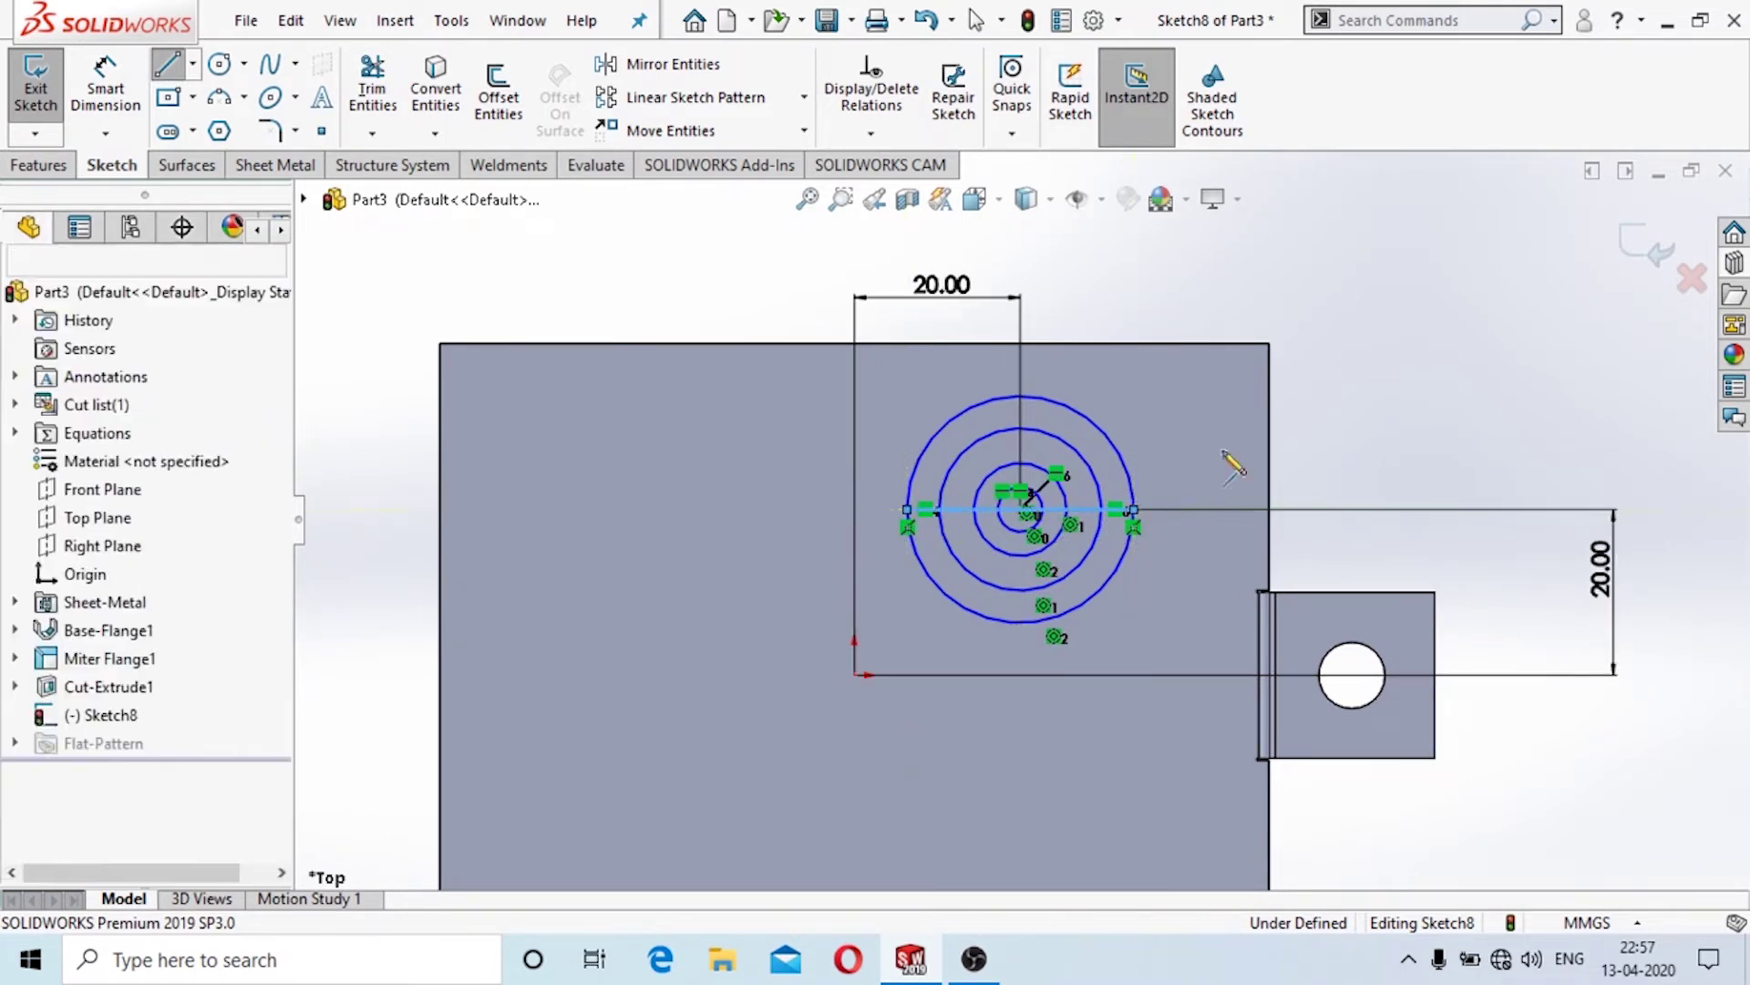
left_click(968, 516)
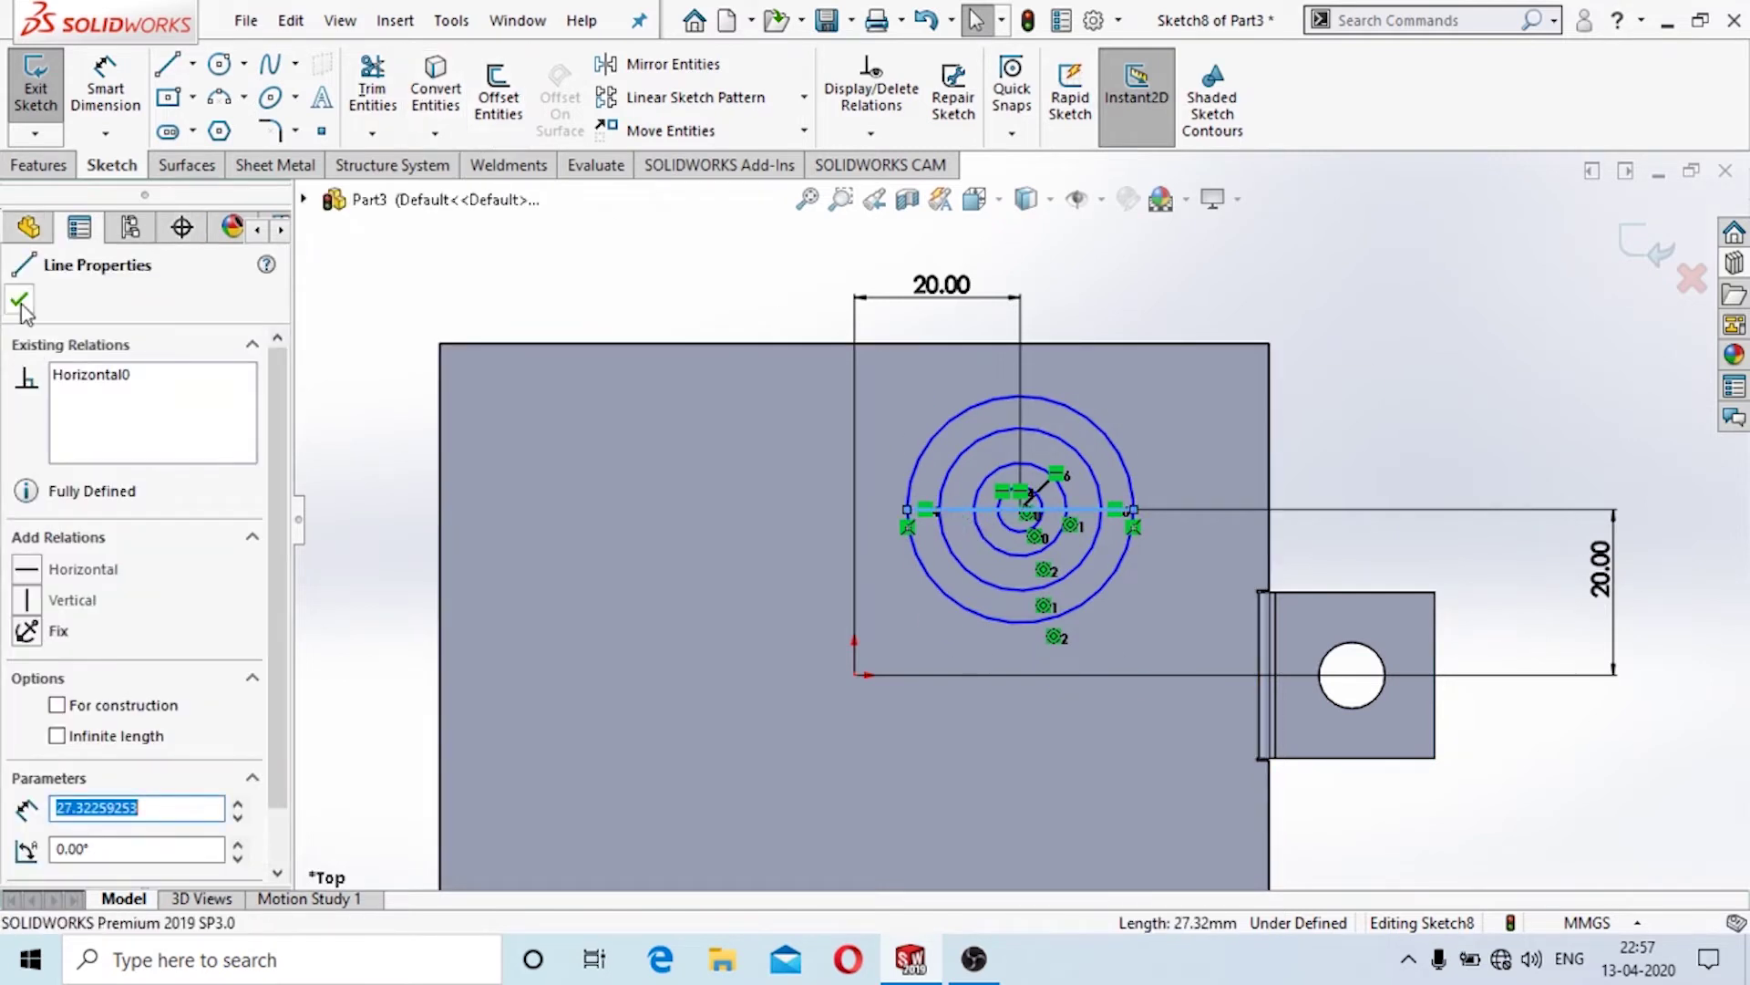
left_click(20, 304)
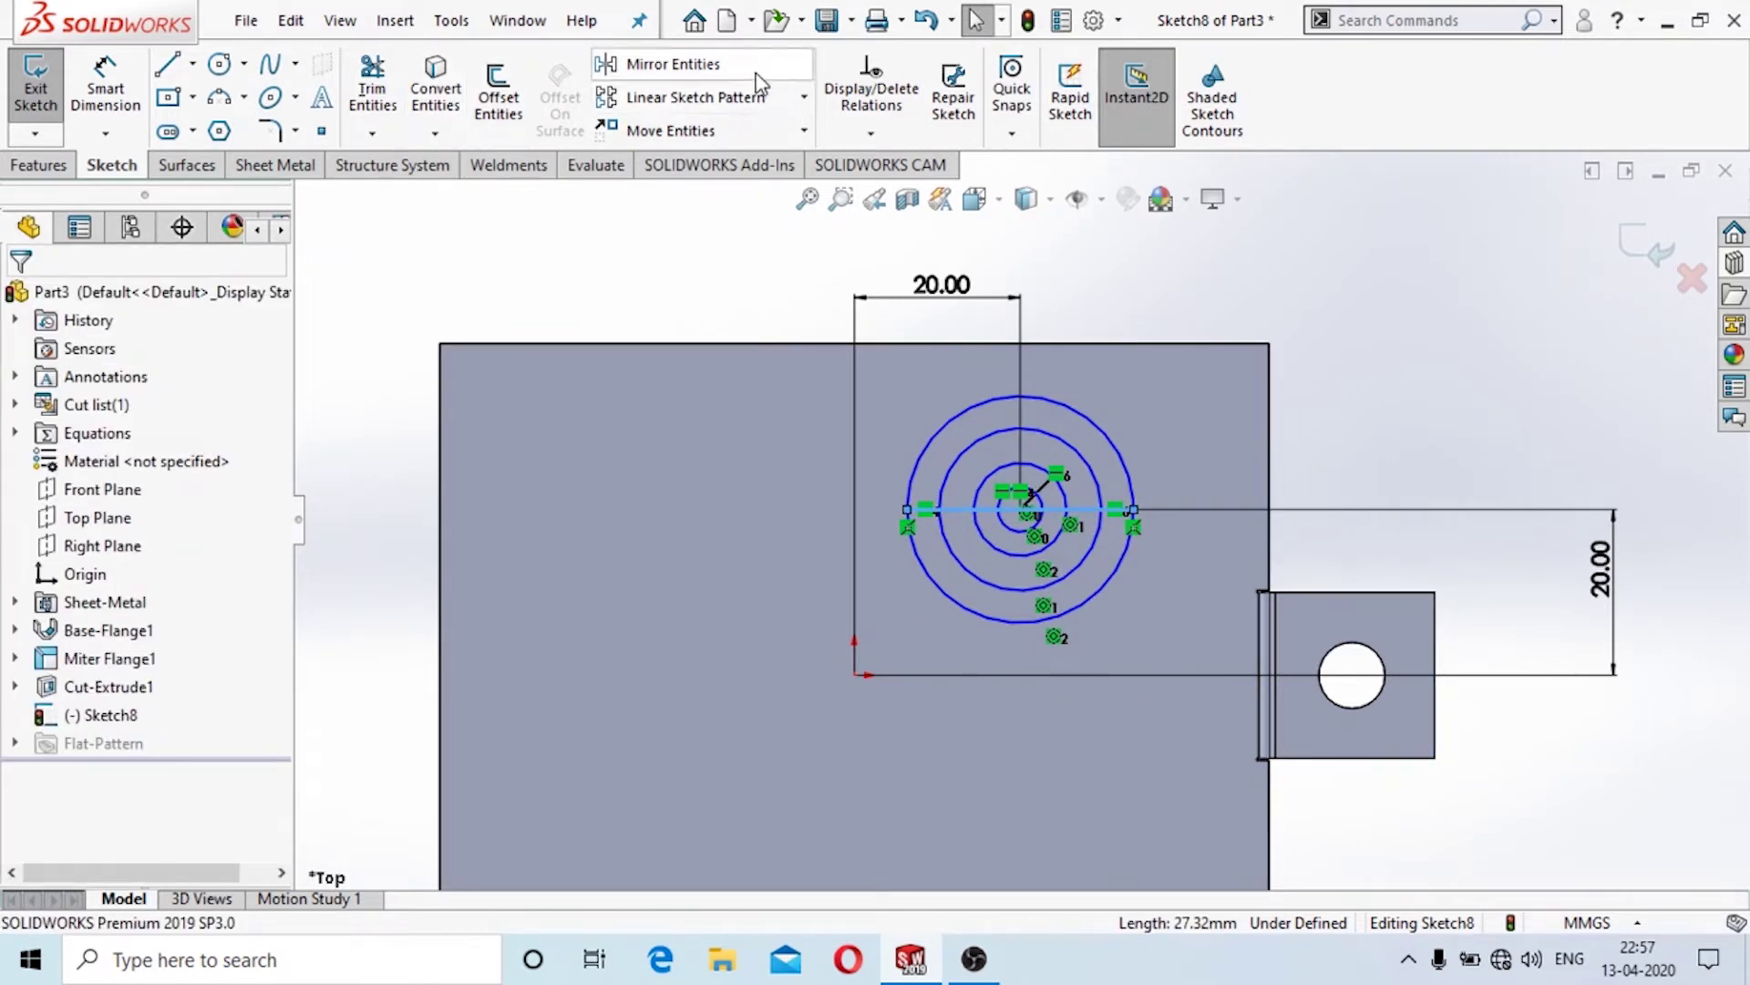
Create a Circular Sketch Pattern of the horizontal line about the circles' centre with 6 equally spaced instances over 360 degrees.
left_click(784, 98)
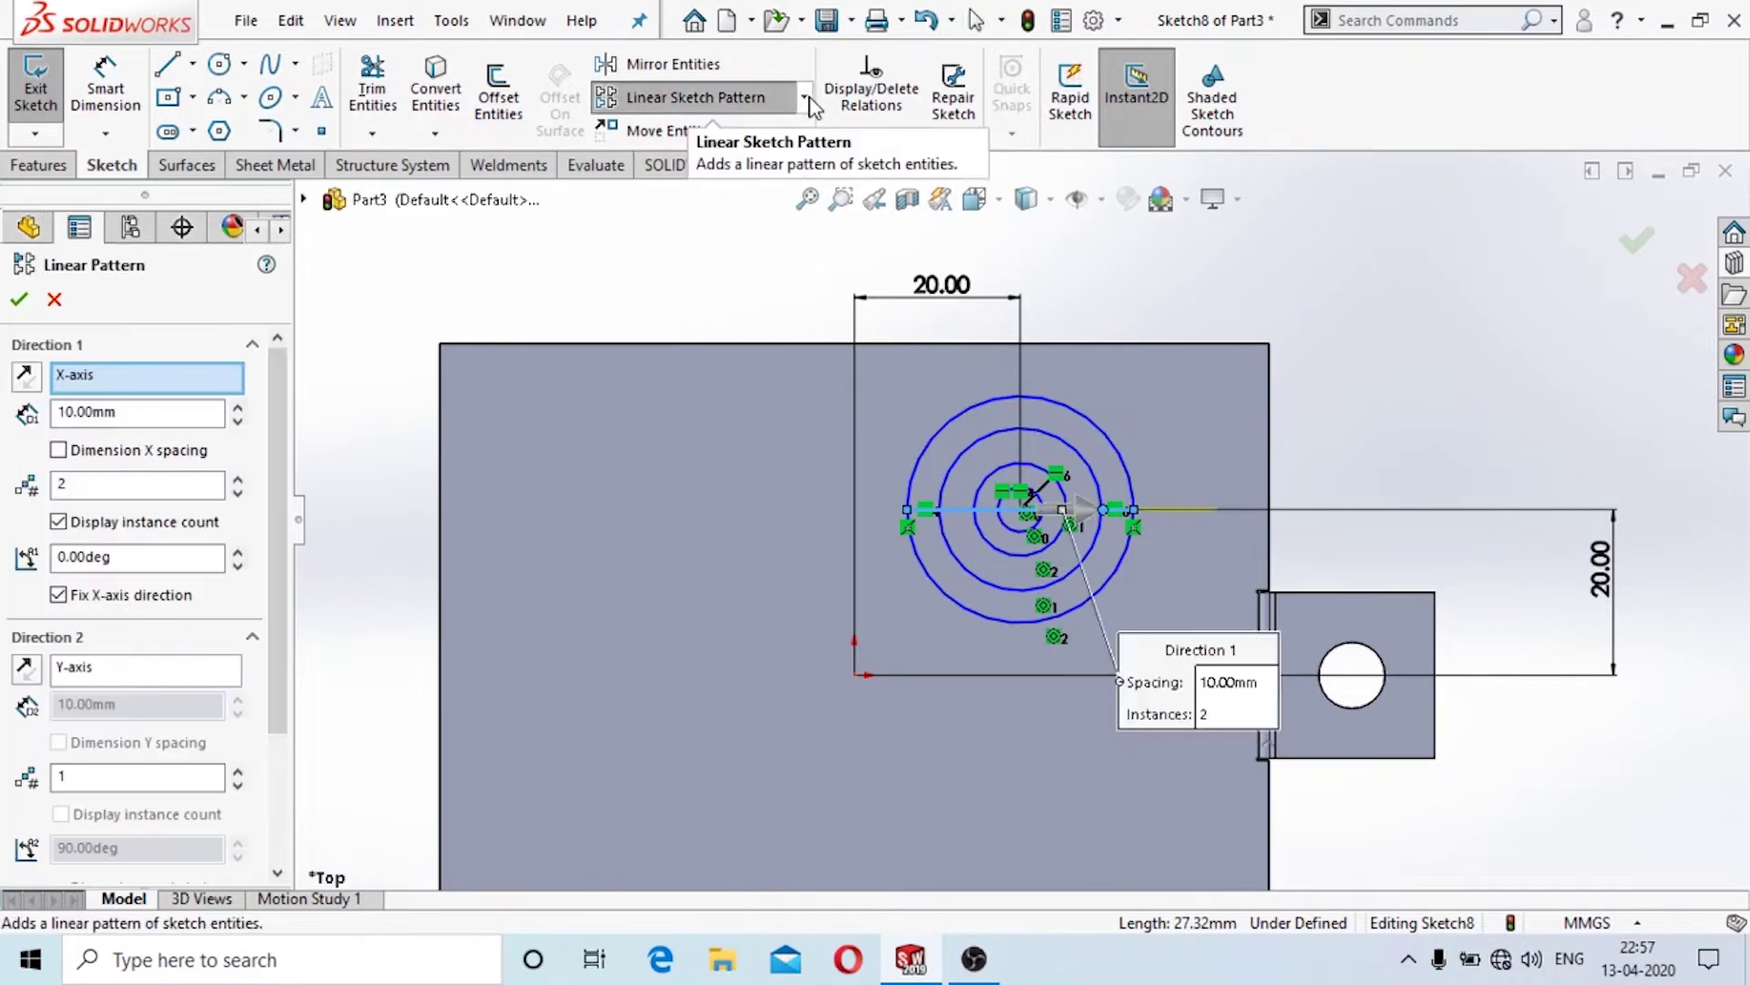
left_click(805, 97)
left_click(784, 157)
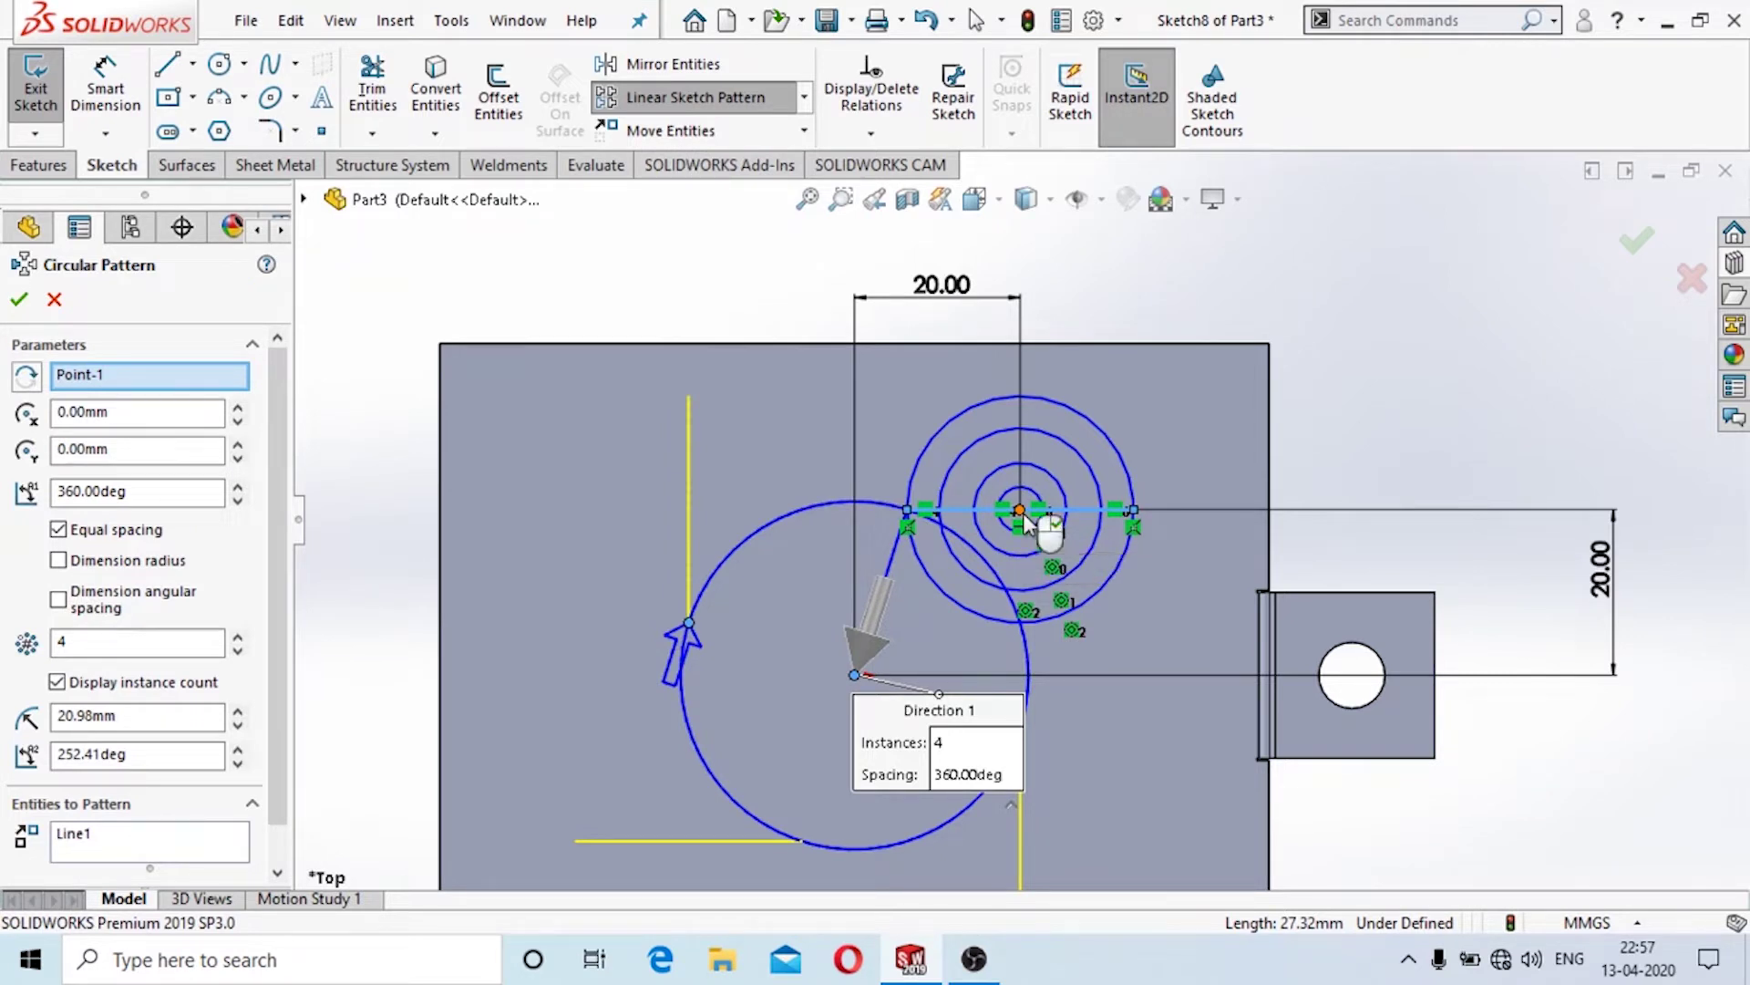
right_click(98, 388)
left_click(136, 396)
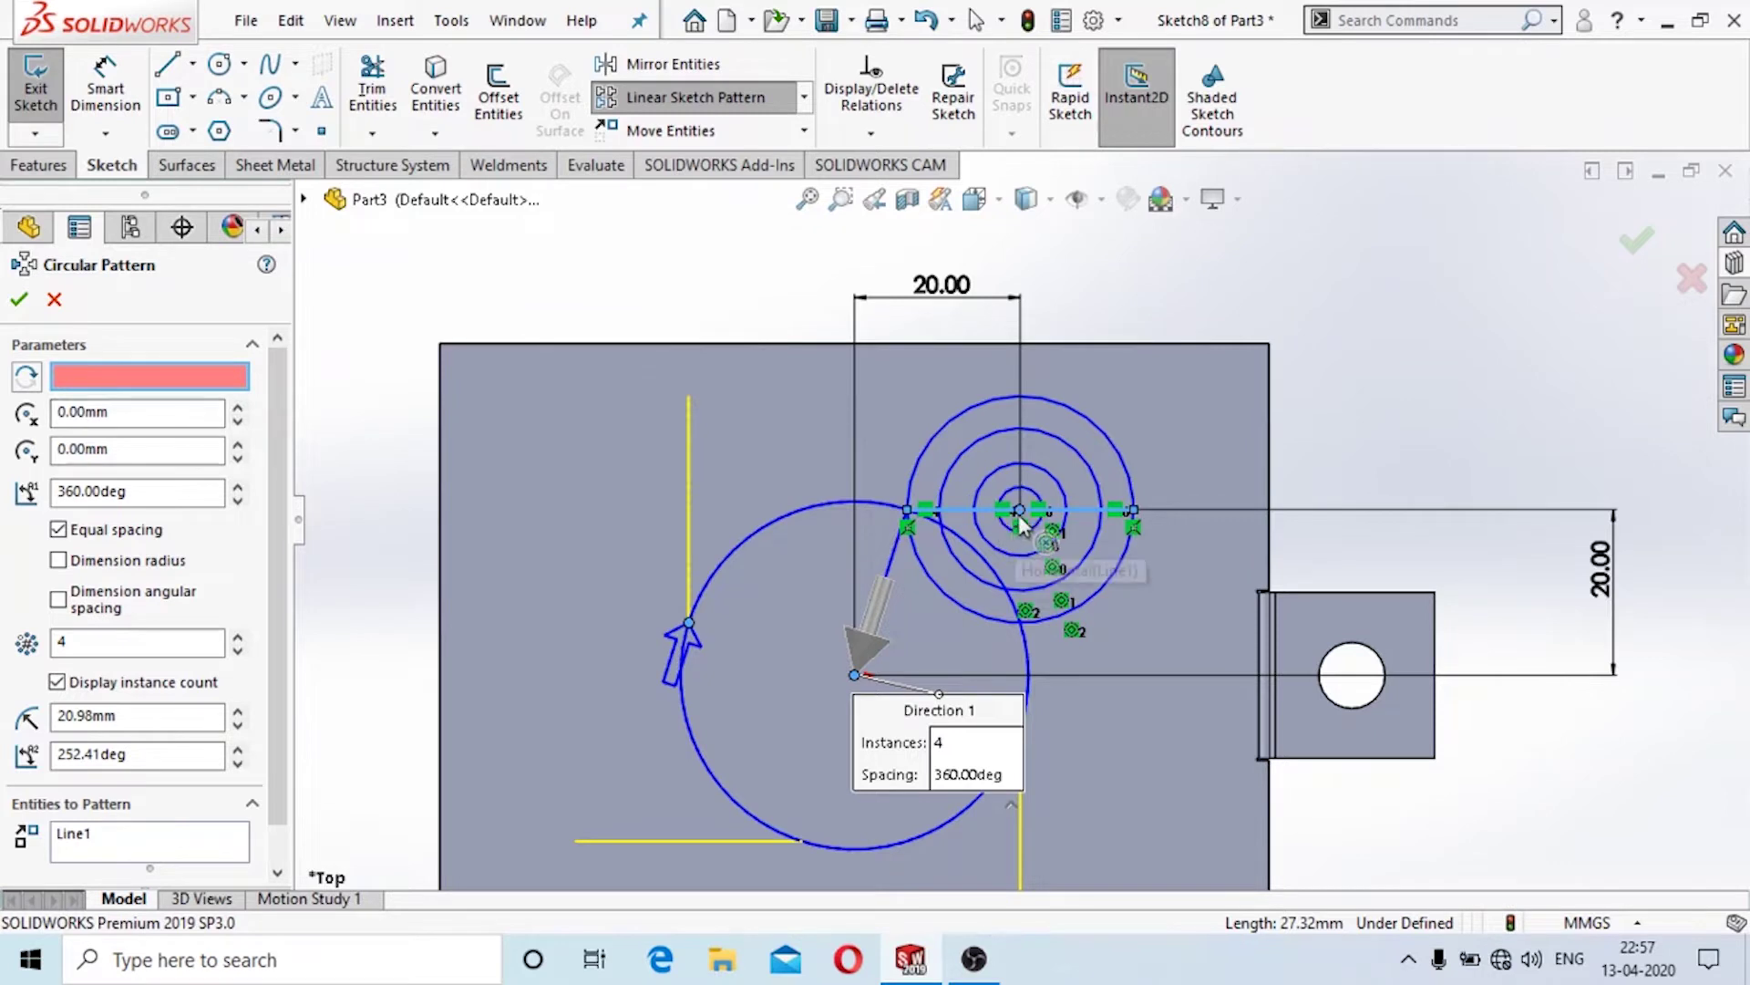
left_click(1019, 509)
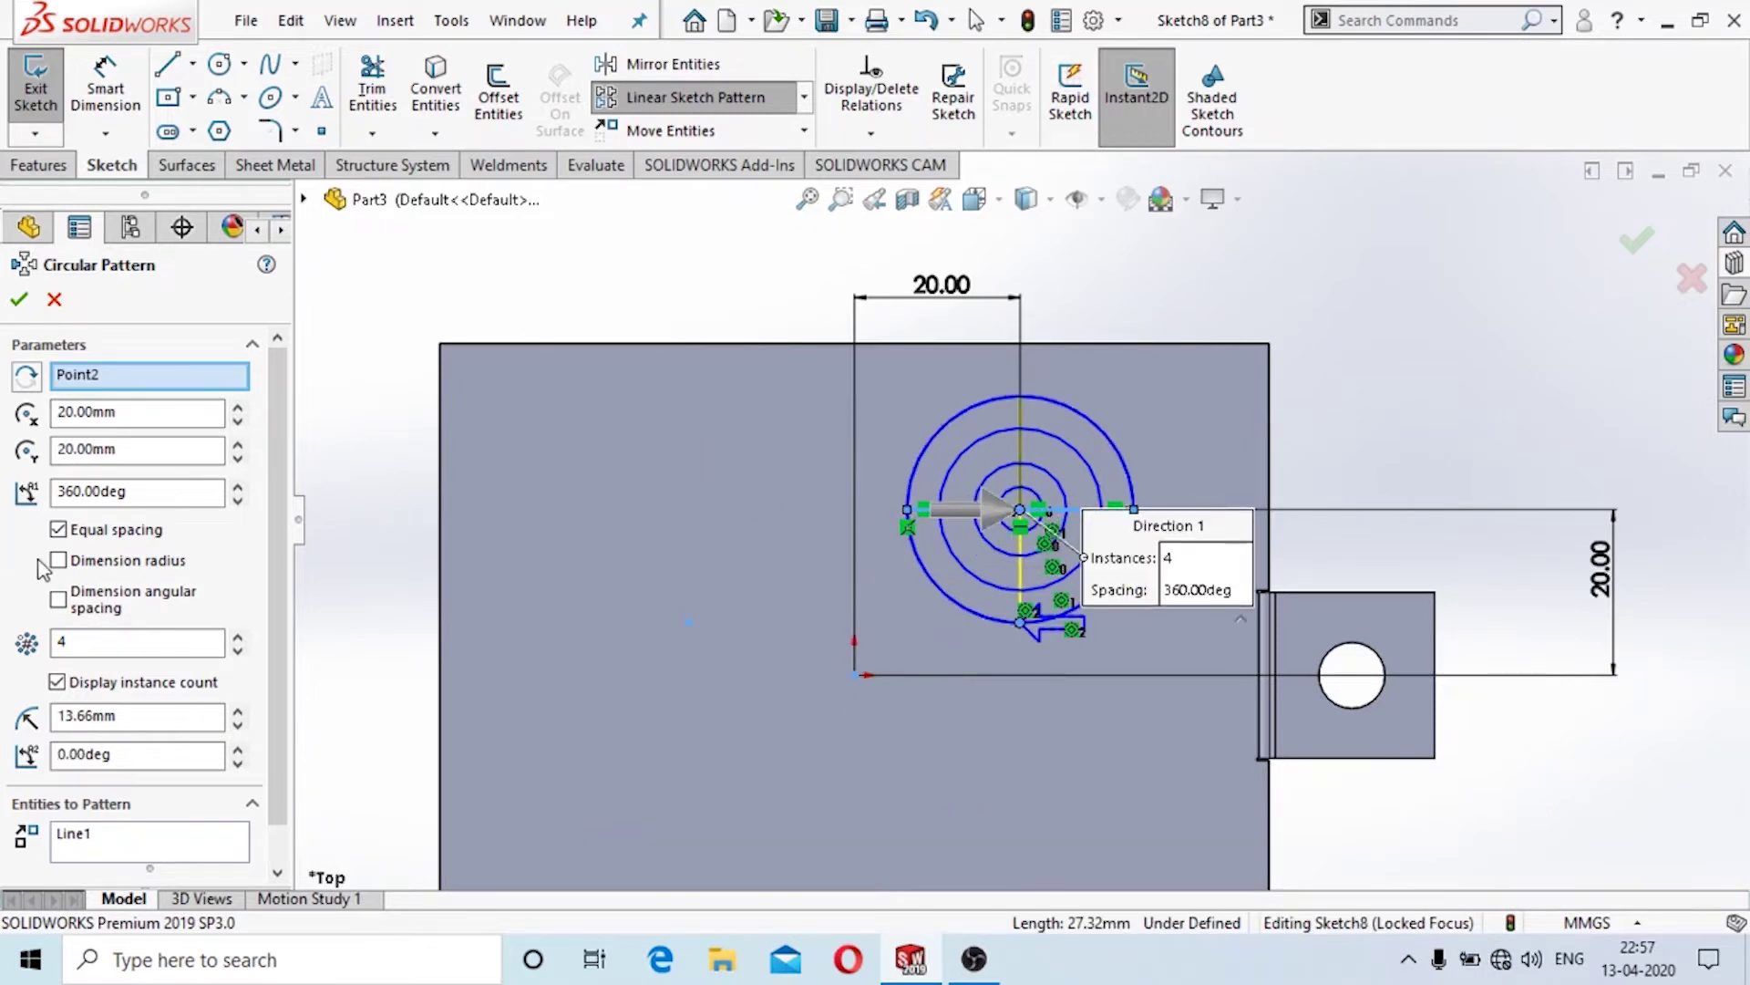
double_click(102, 639)
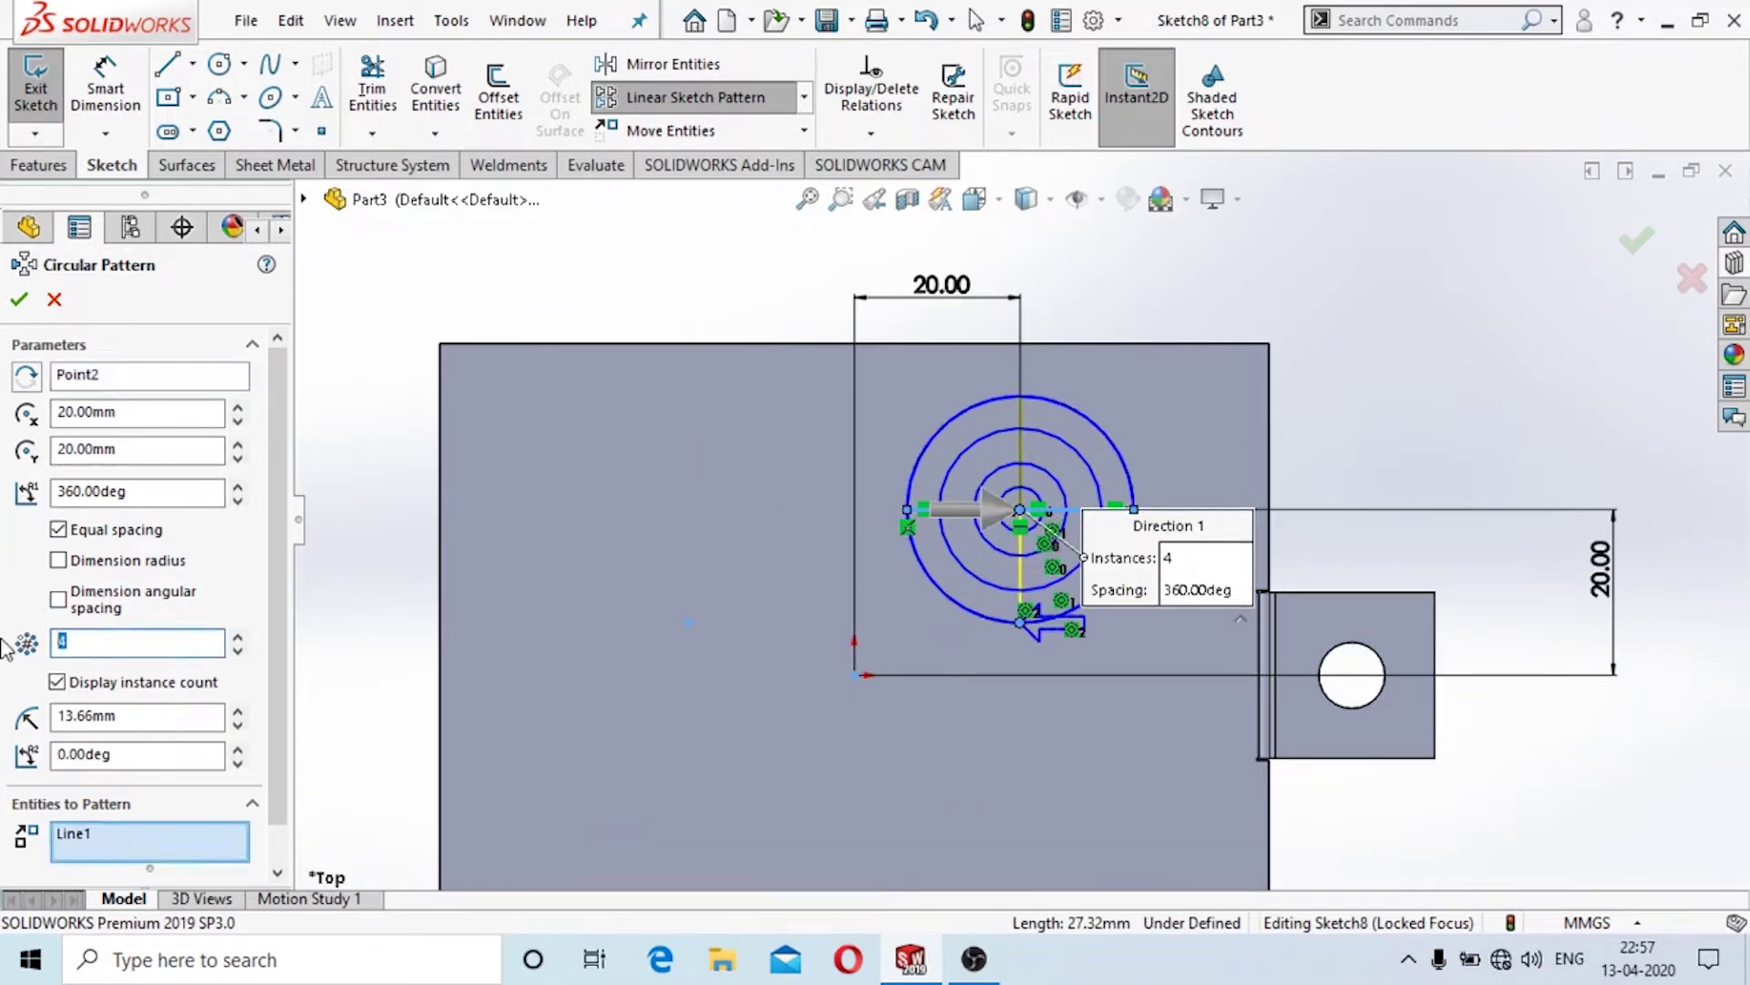
left_click(128, 844)
left_click(20, 301)
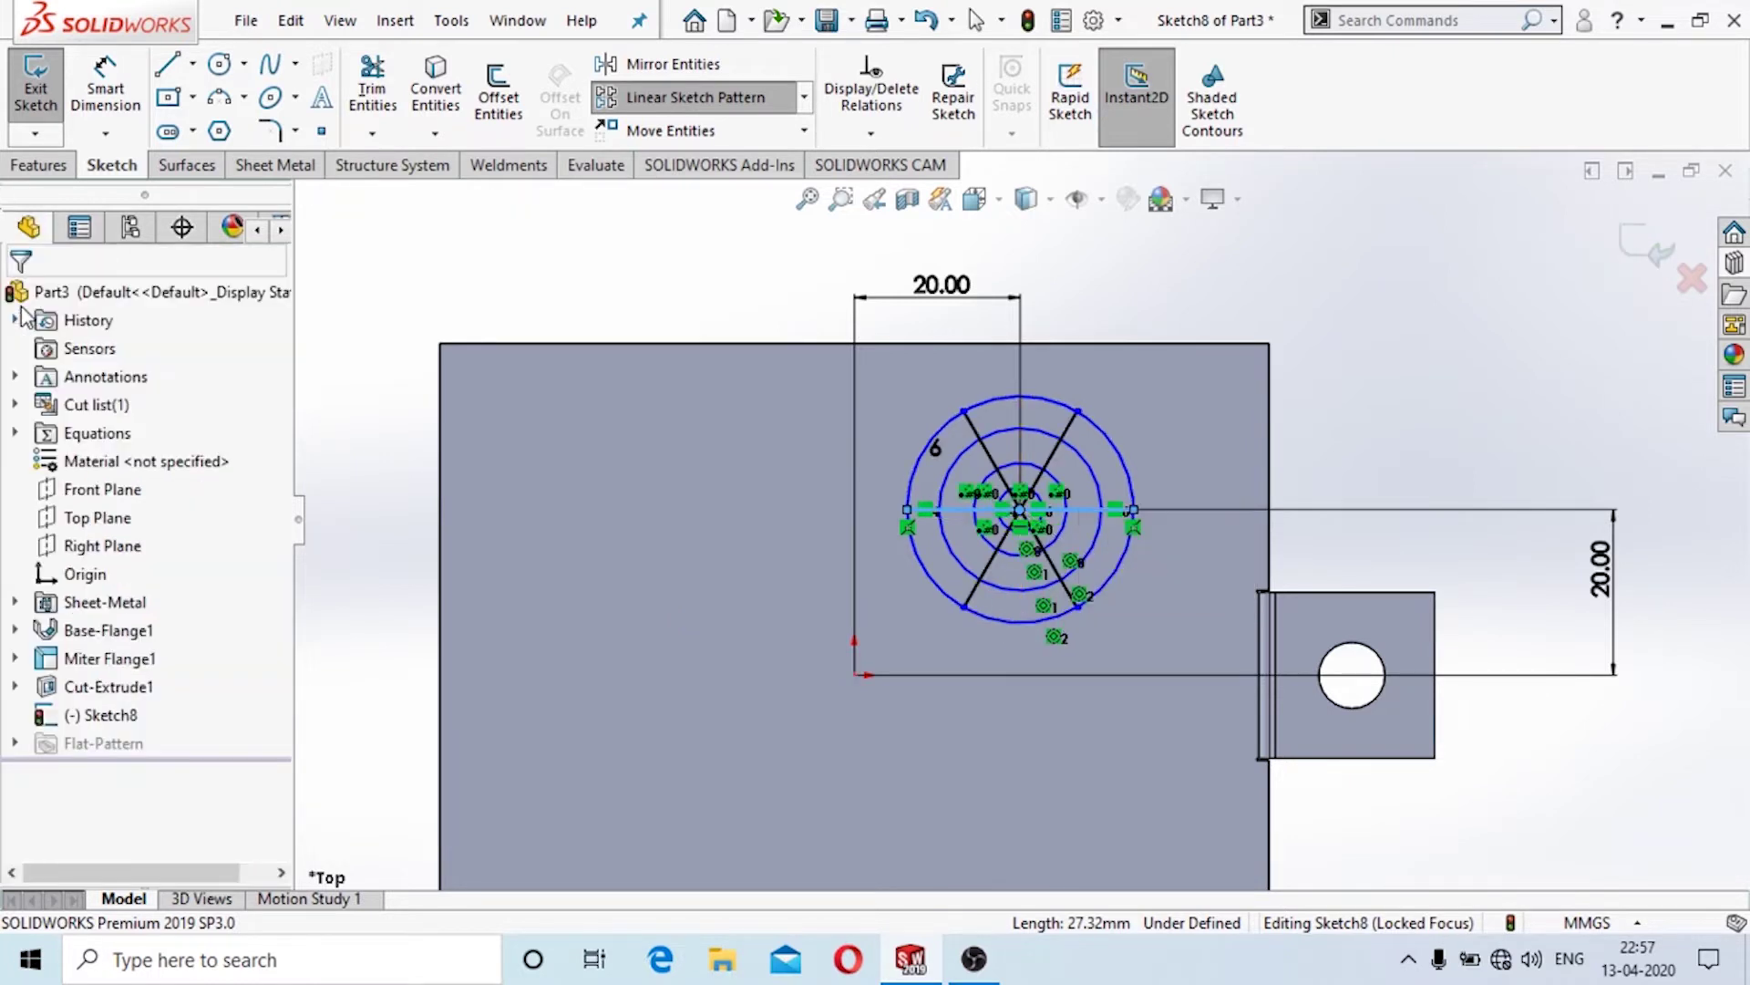
scroll(1069, 385, "down", 3)
key("Escape")
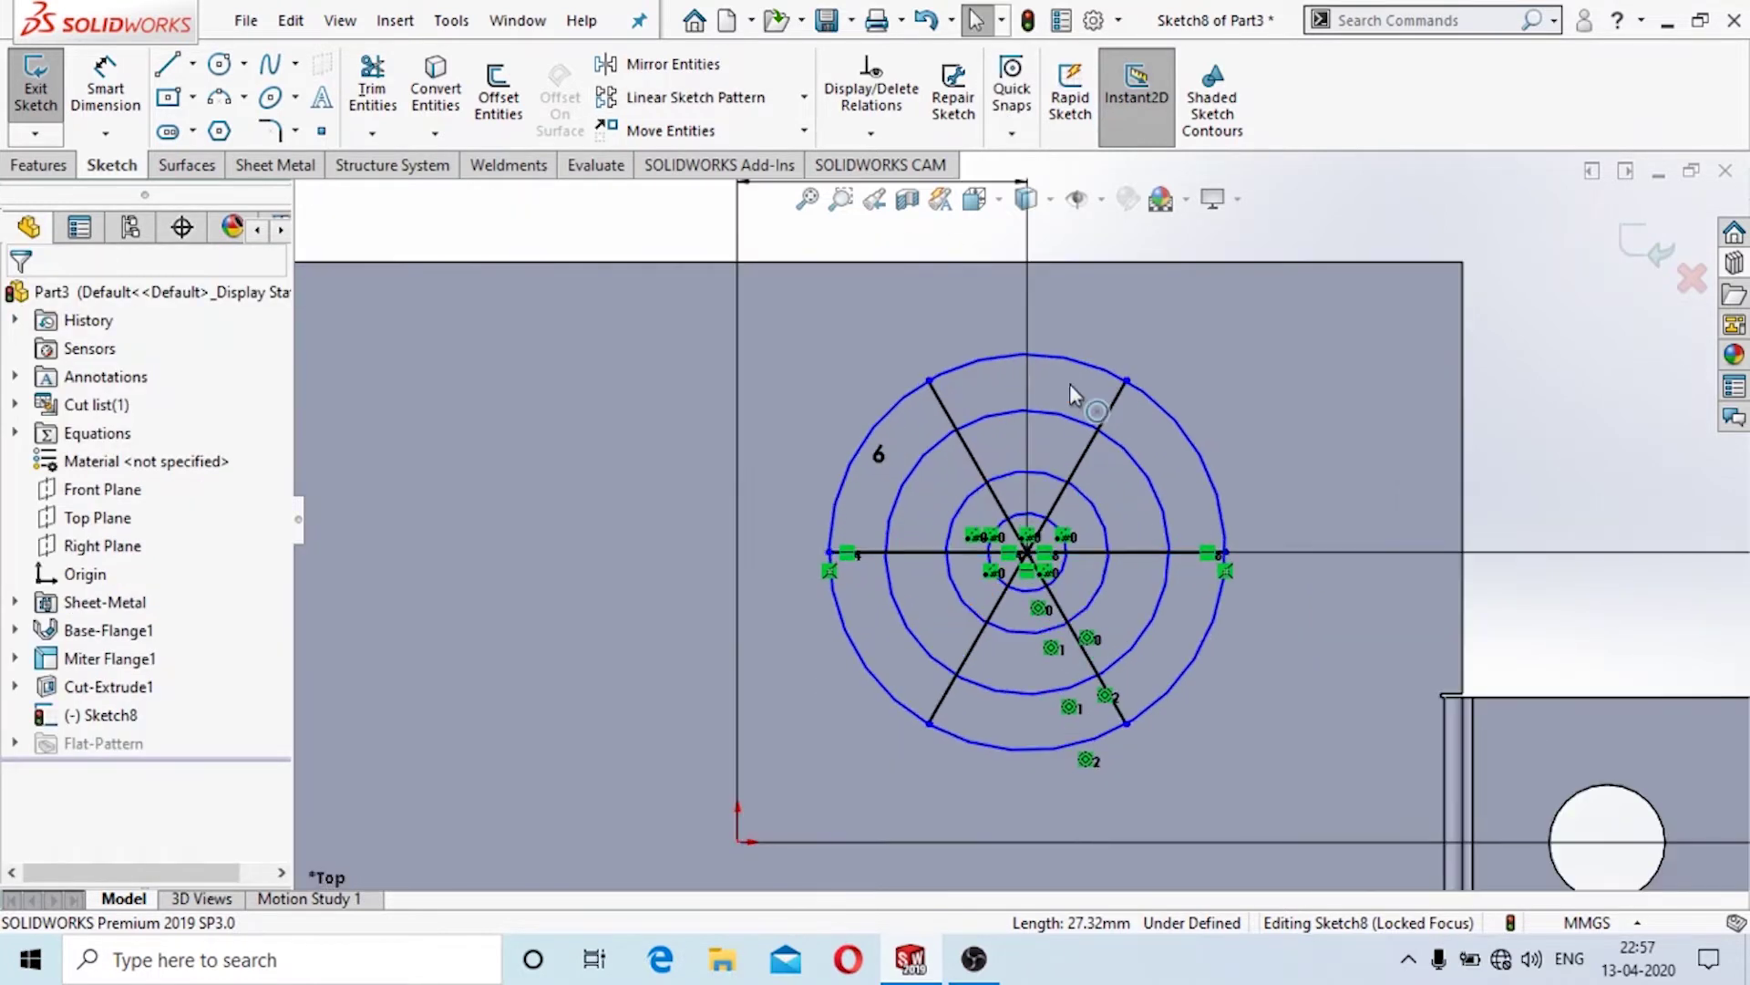
Dimension the outermost circle's diameter and set it to 30 mm.
scroll(691, 322, "up", 3)
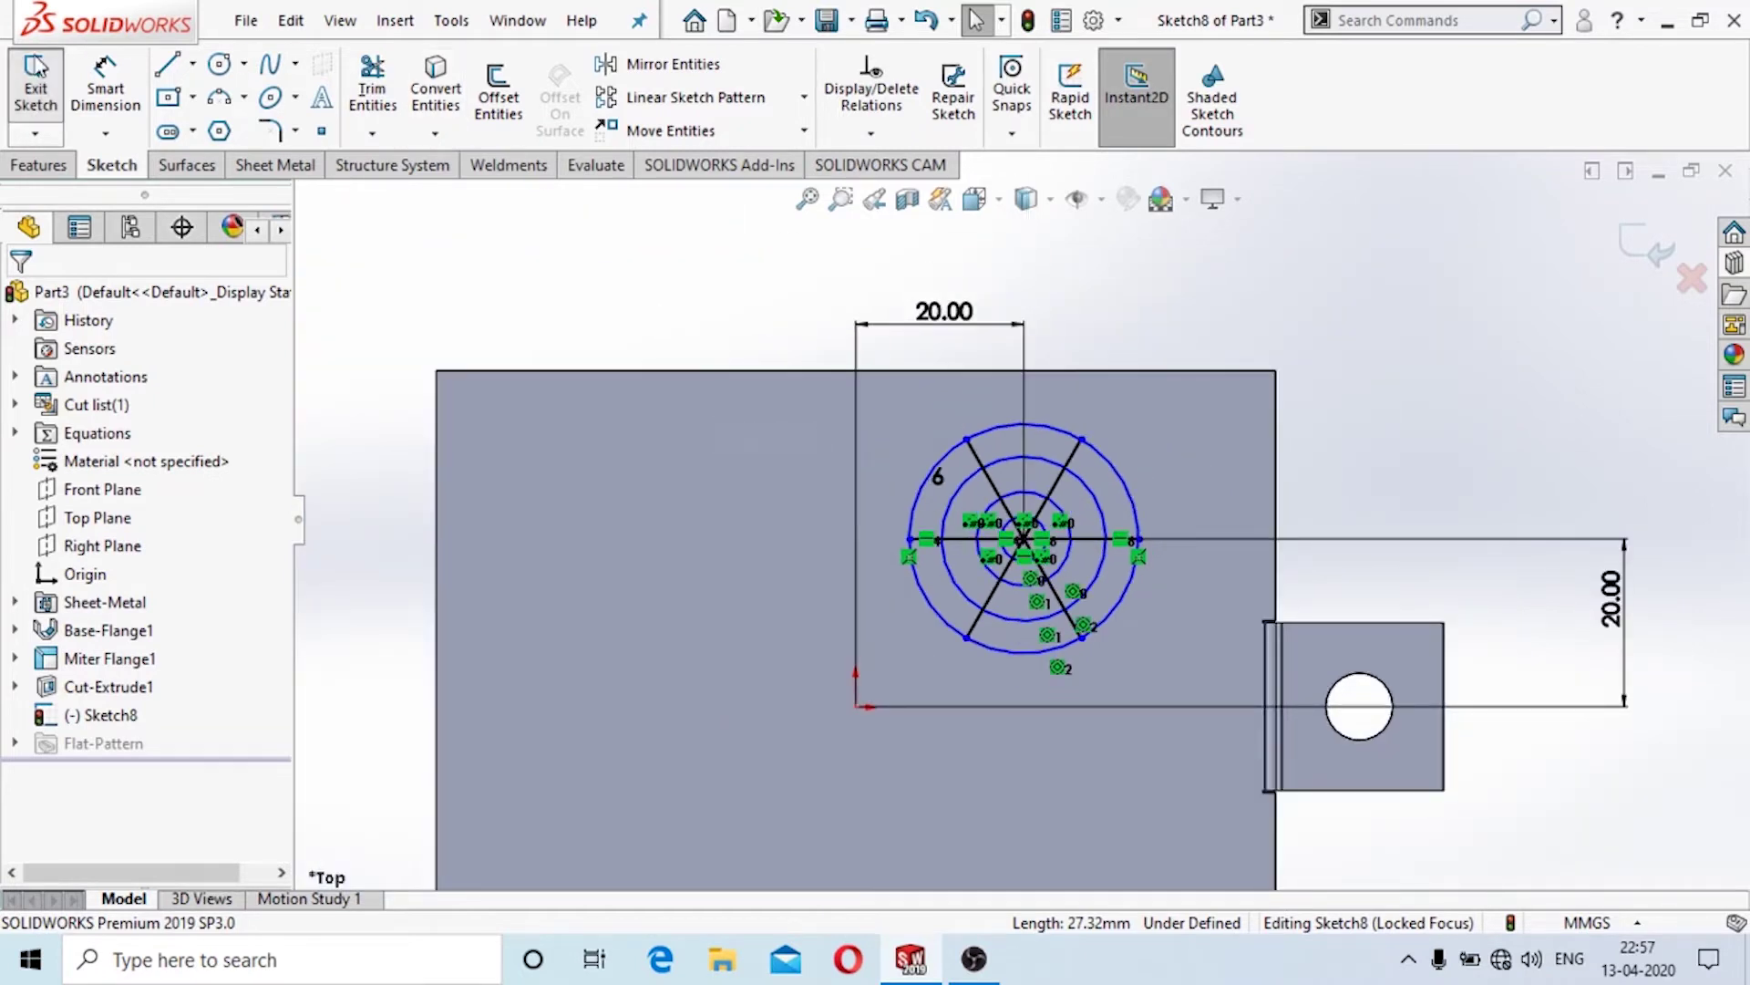
left_click(105, 91)
left_click(1057, 421)
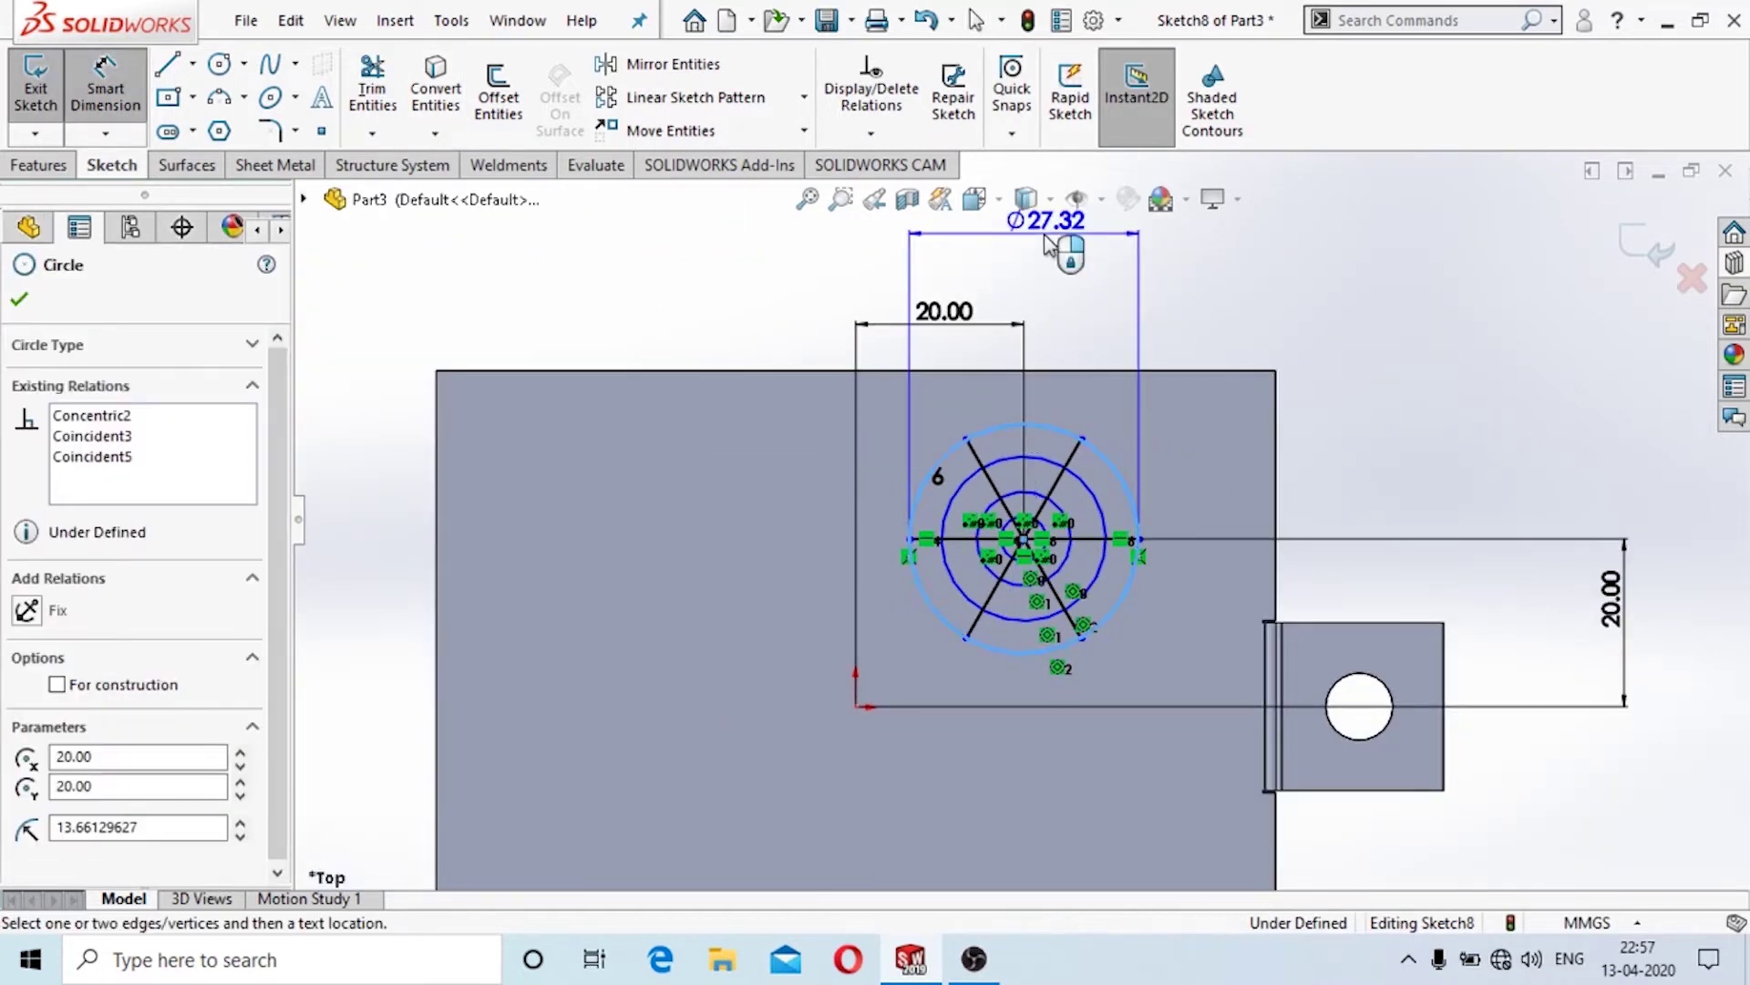
left_click(1053, 264)
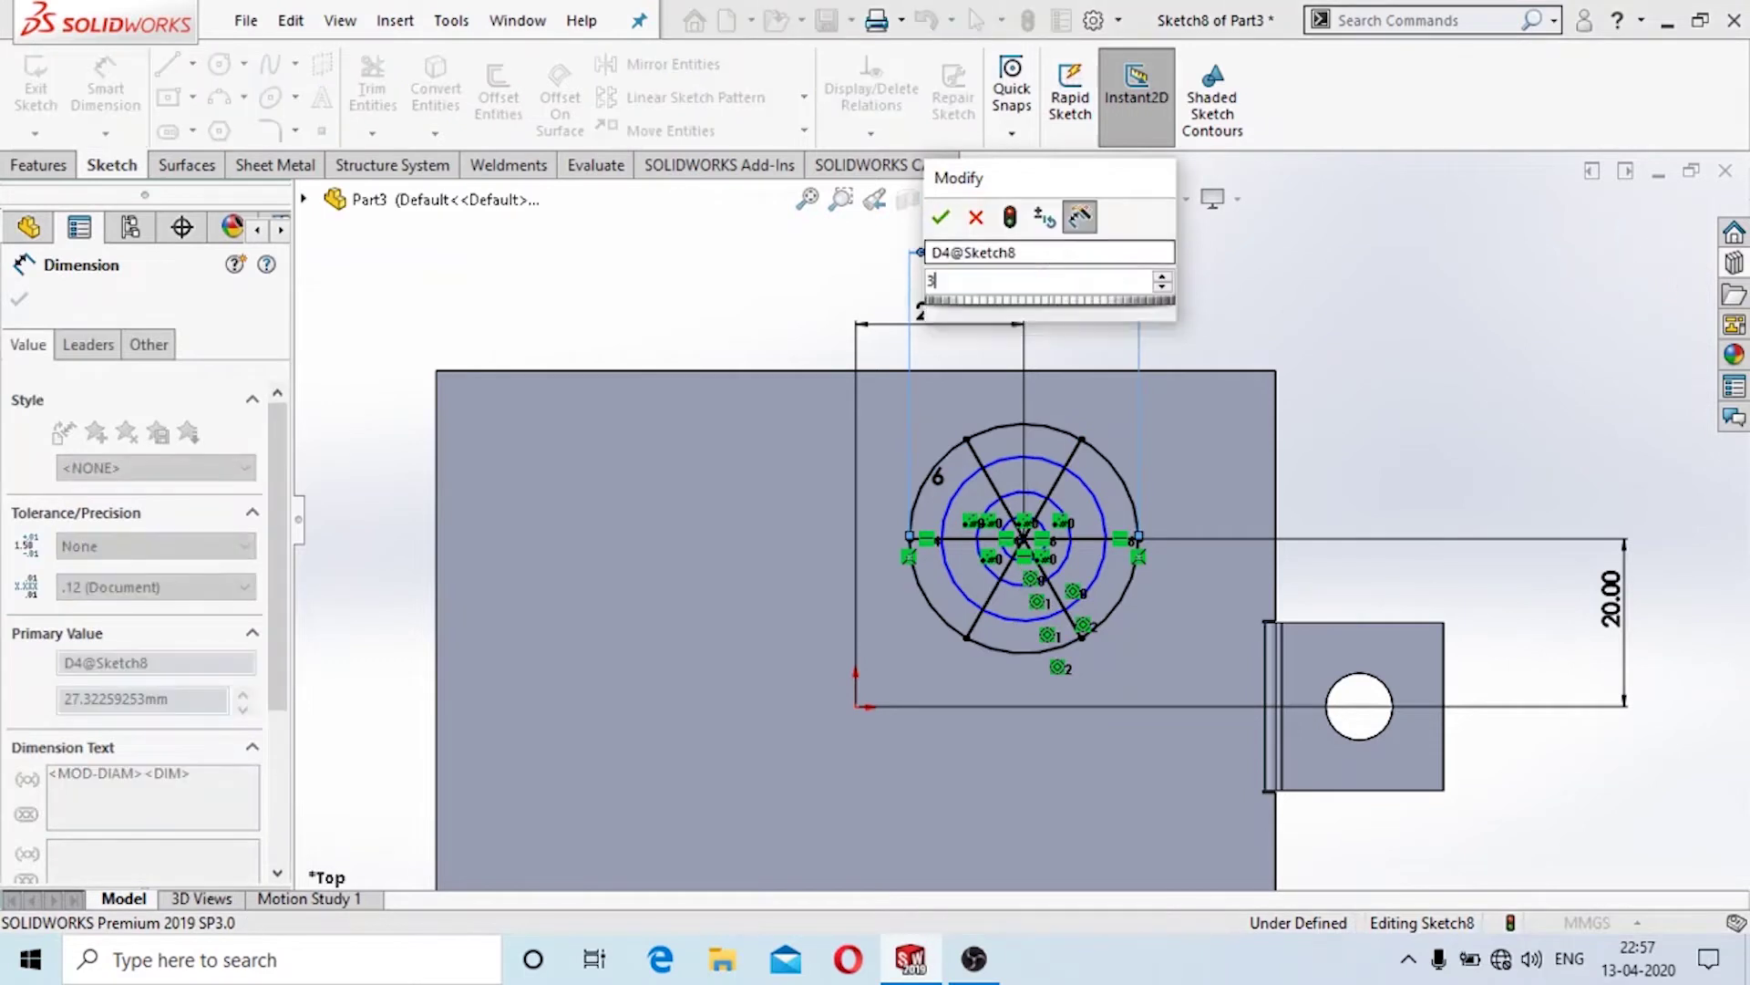
type("30")
key("Return")
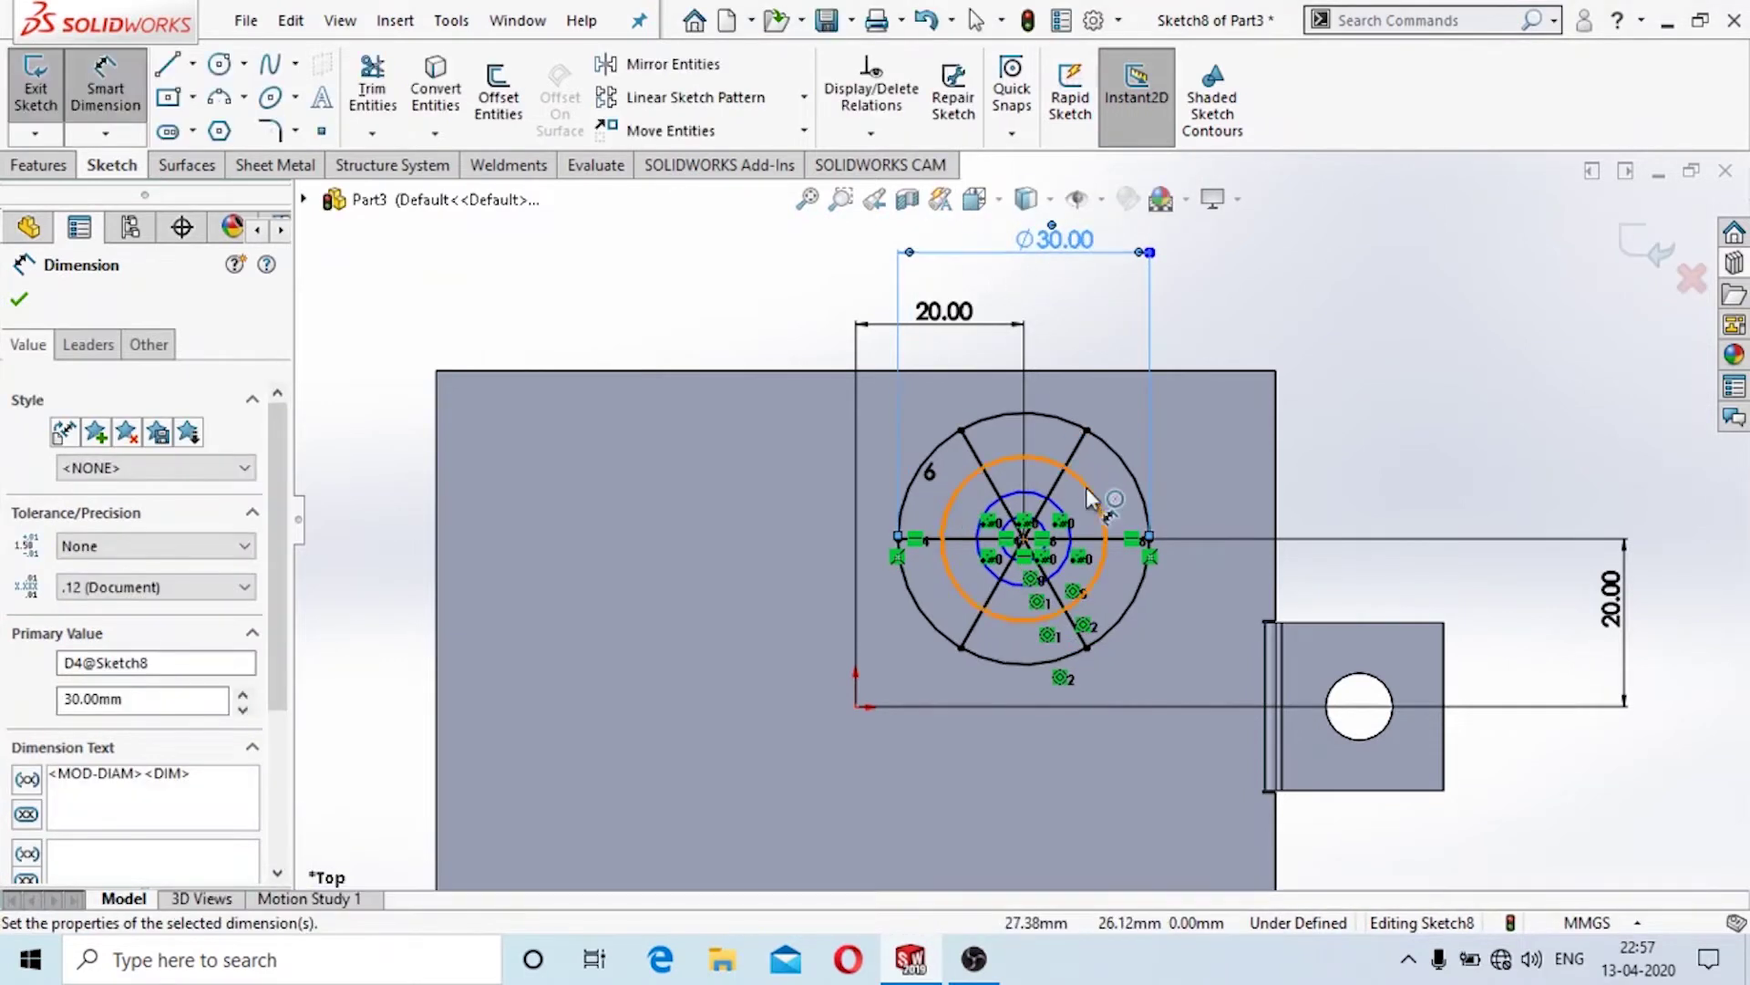
Dimension the diameter of the second-largest circle as 24 mm.
left_click(1055, 465)
left_click(1452, 379)
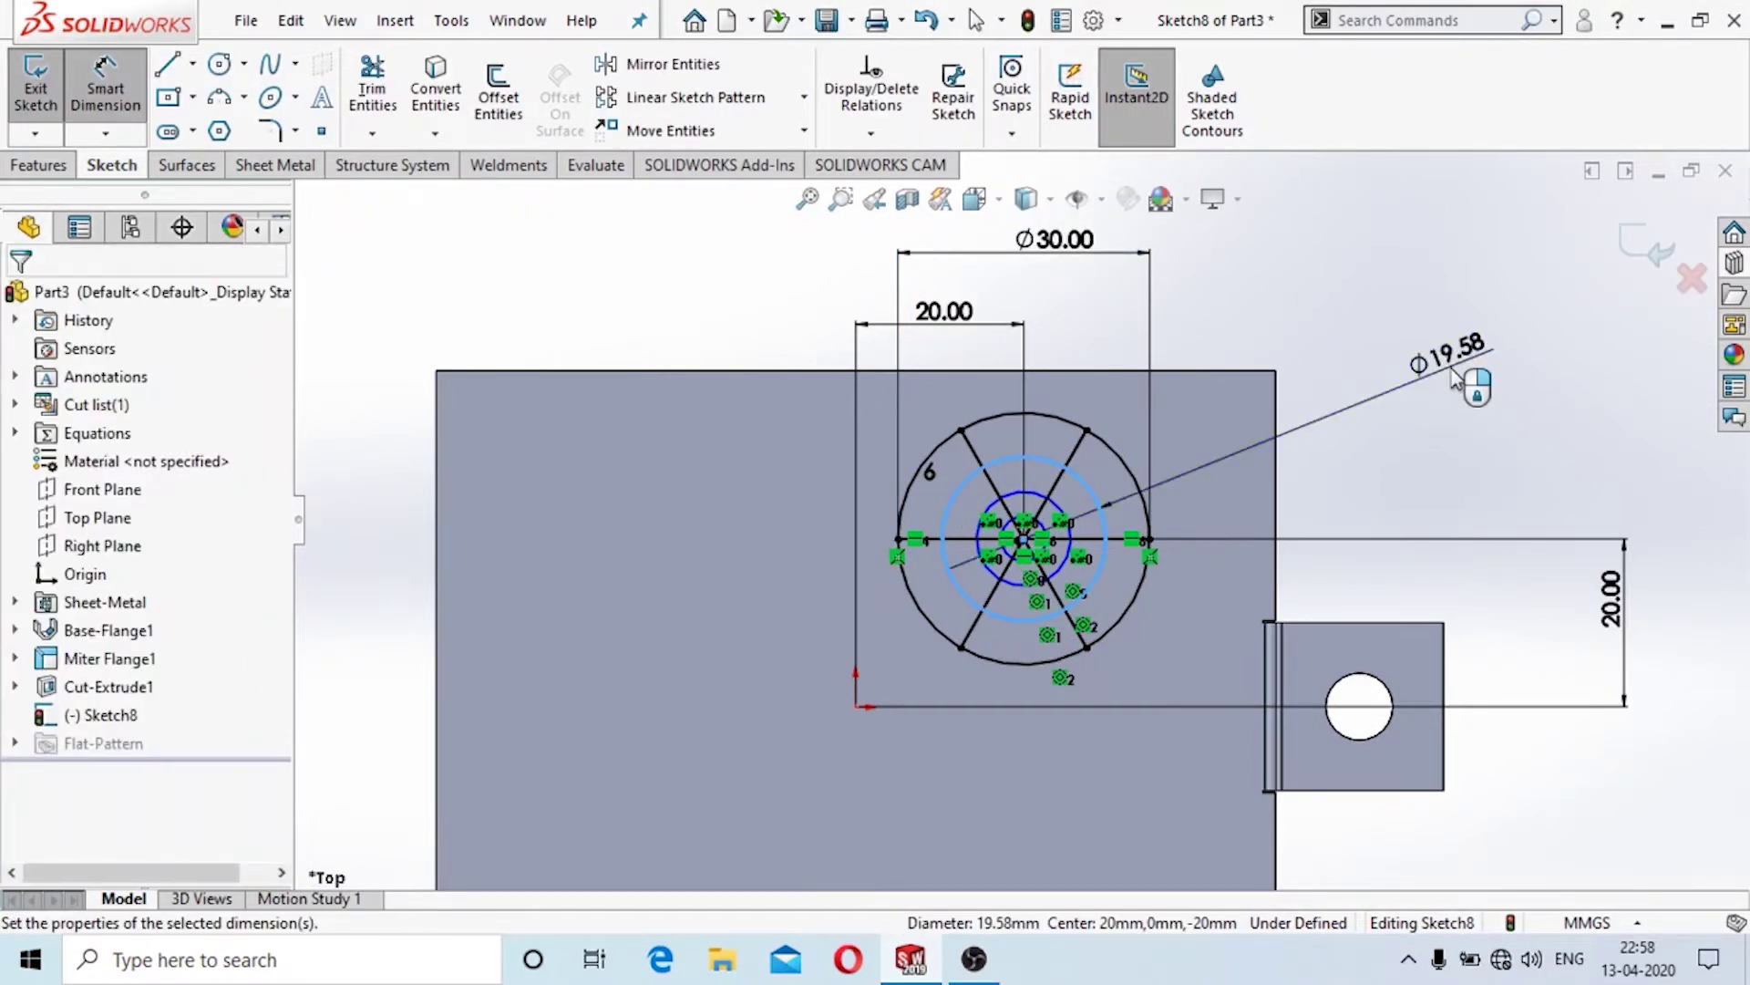
type("20")
key("Return")
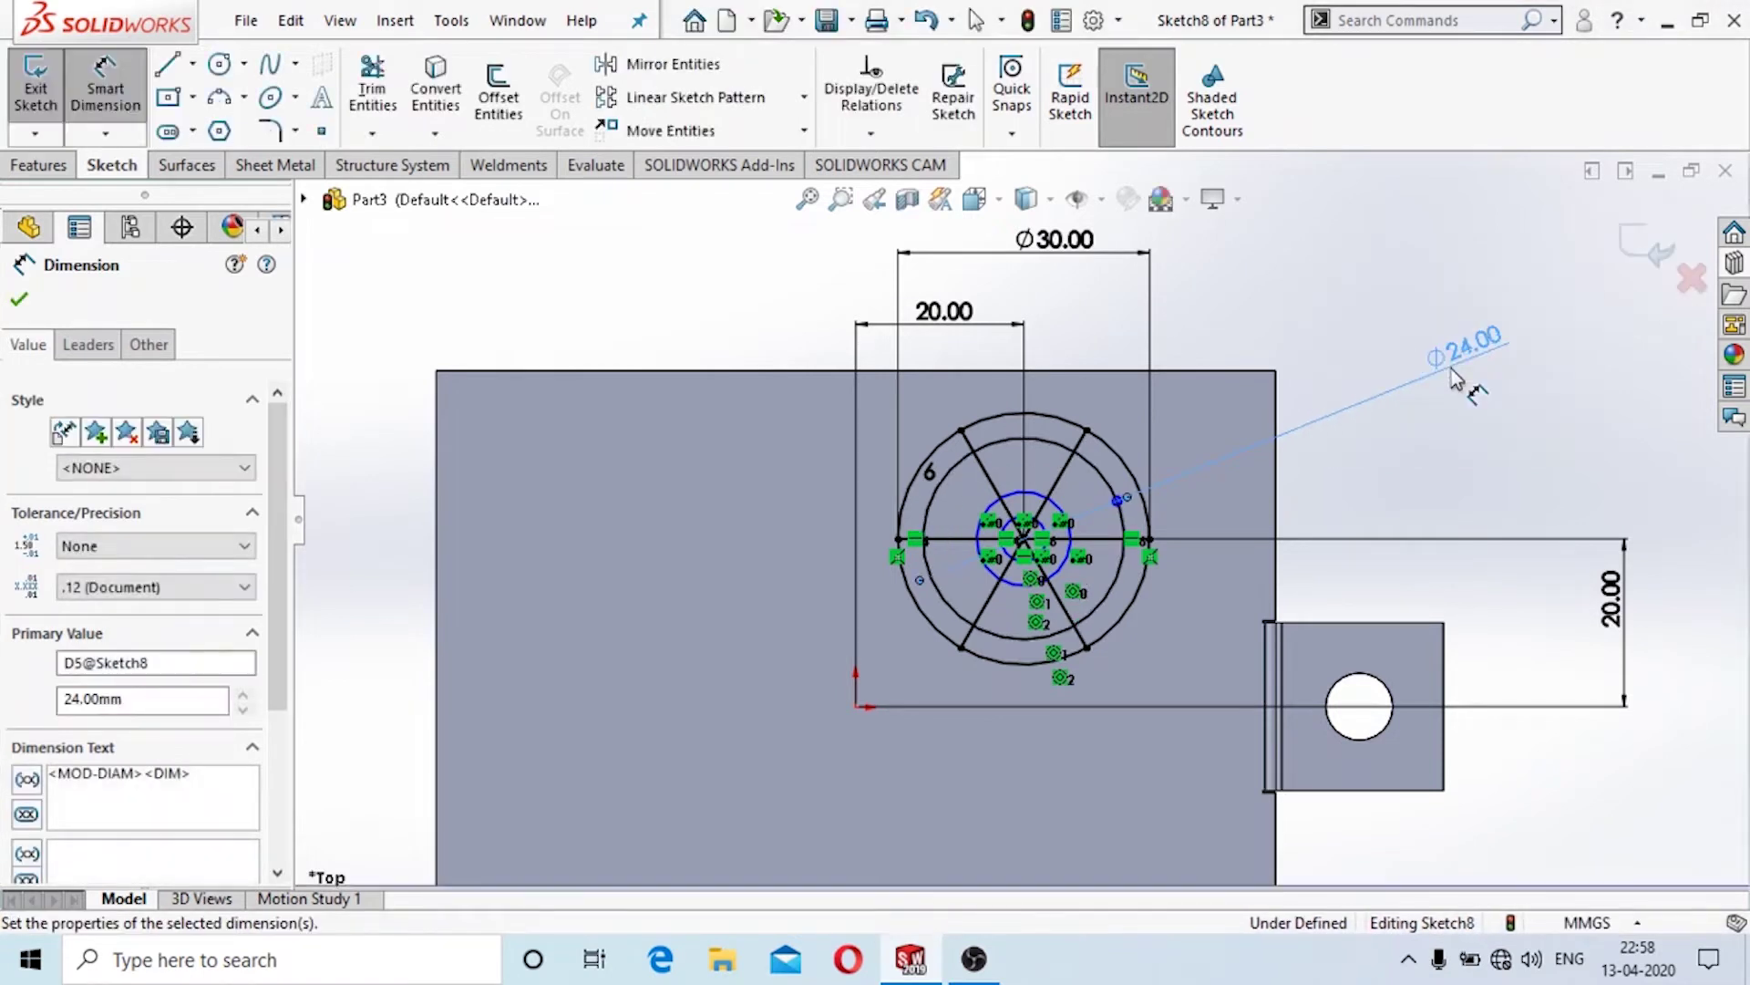
Dimension the third circle from the outside with a diameter of 18 mm.
left_click(1063, 505)
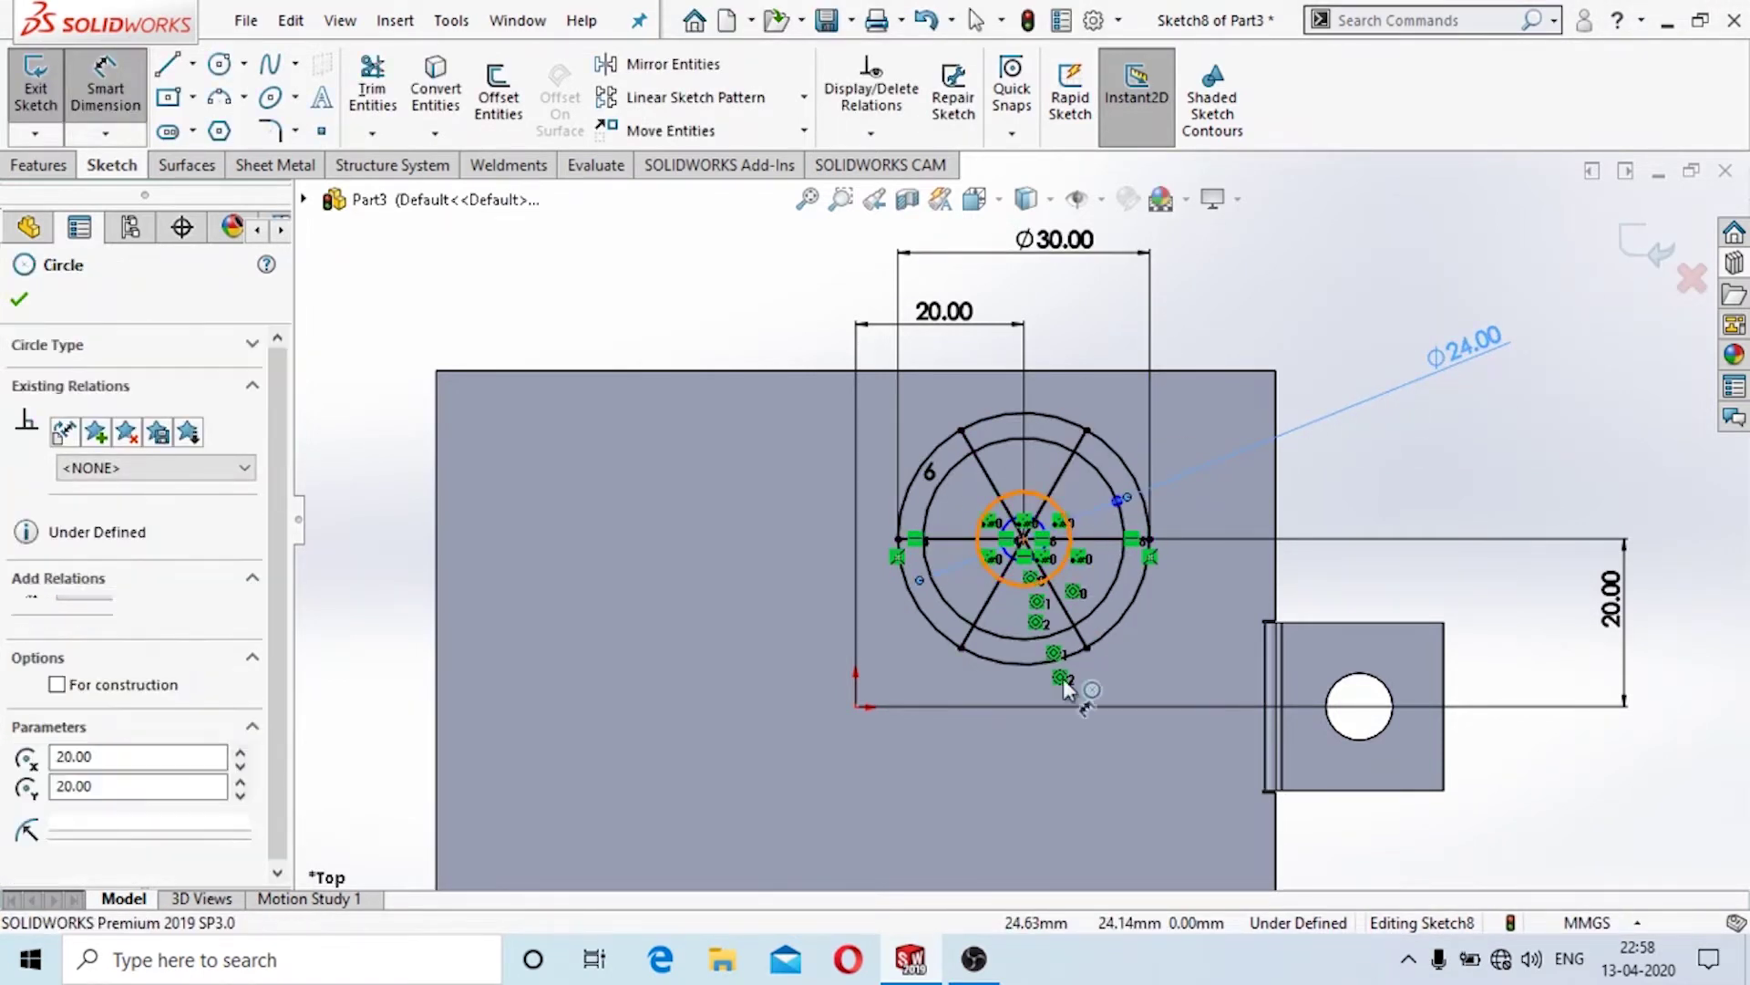
left_click(1058, 794)
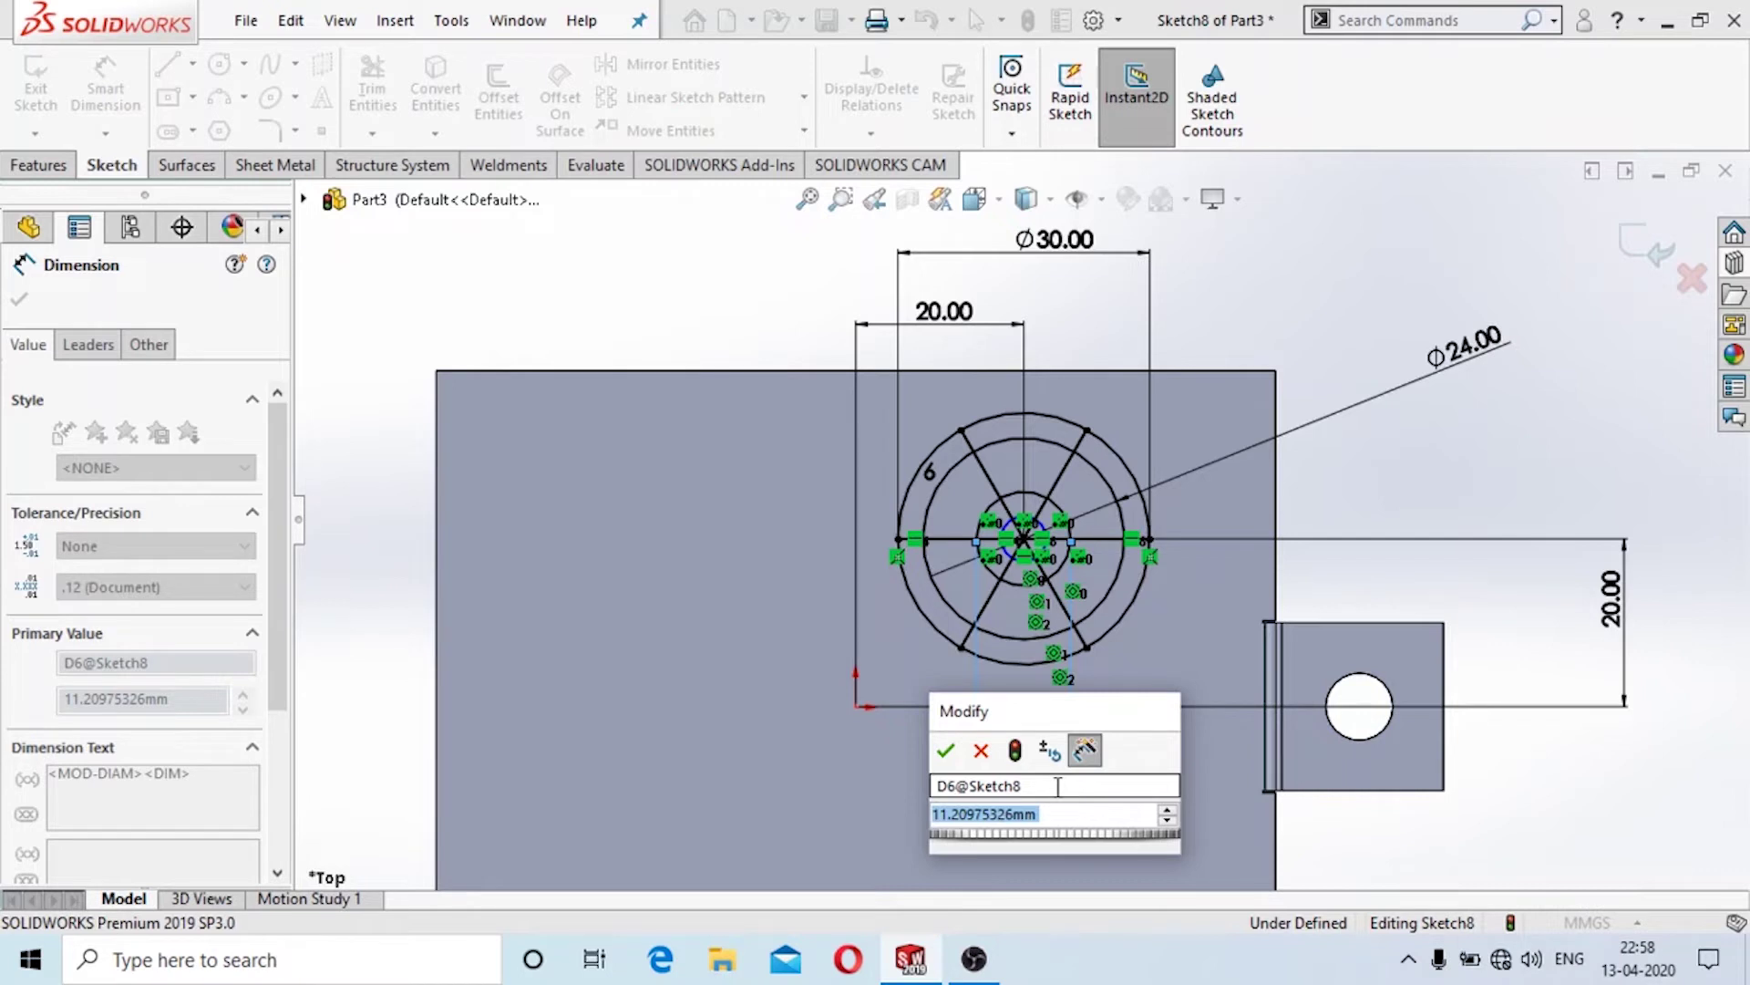
type("18")
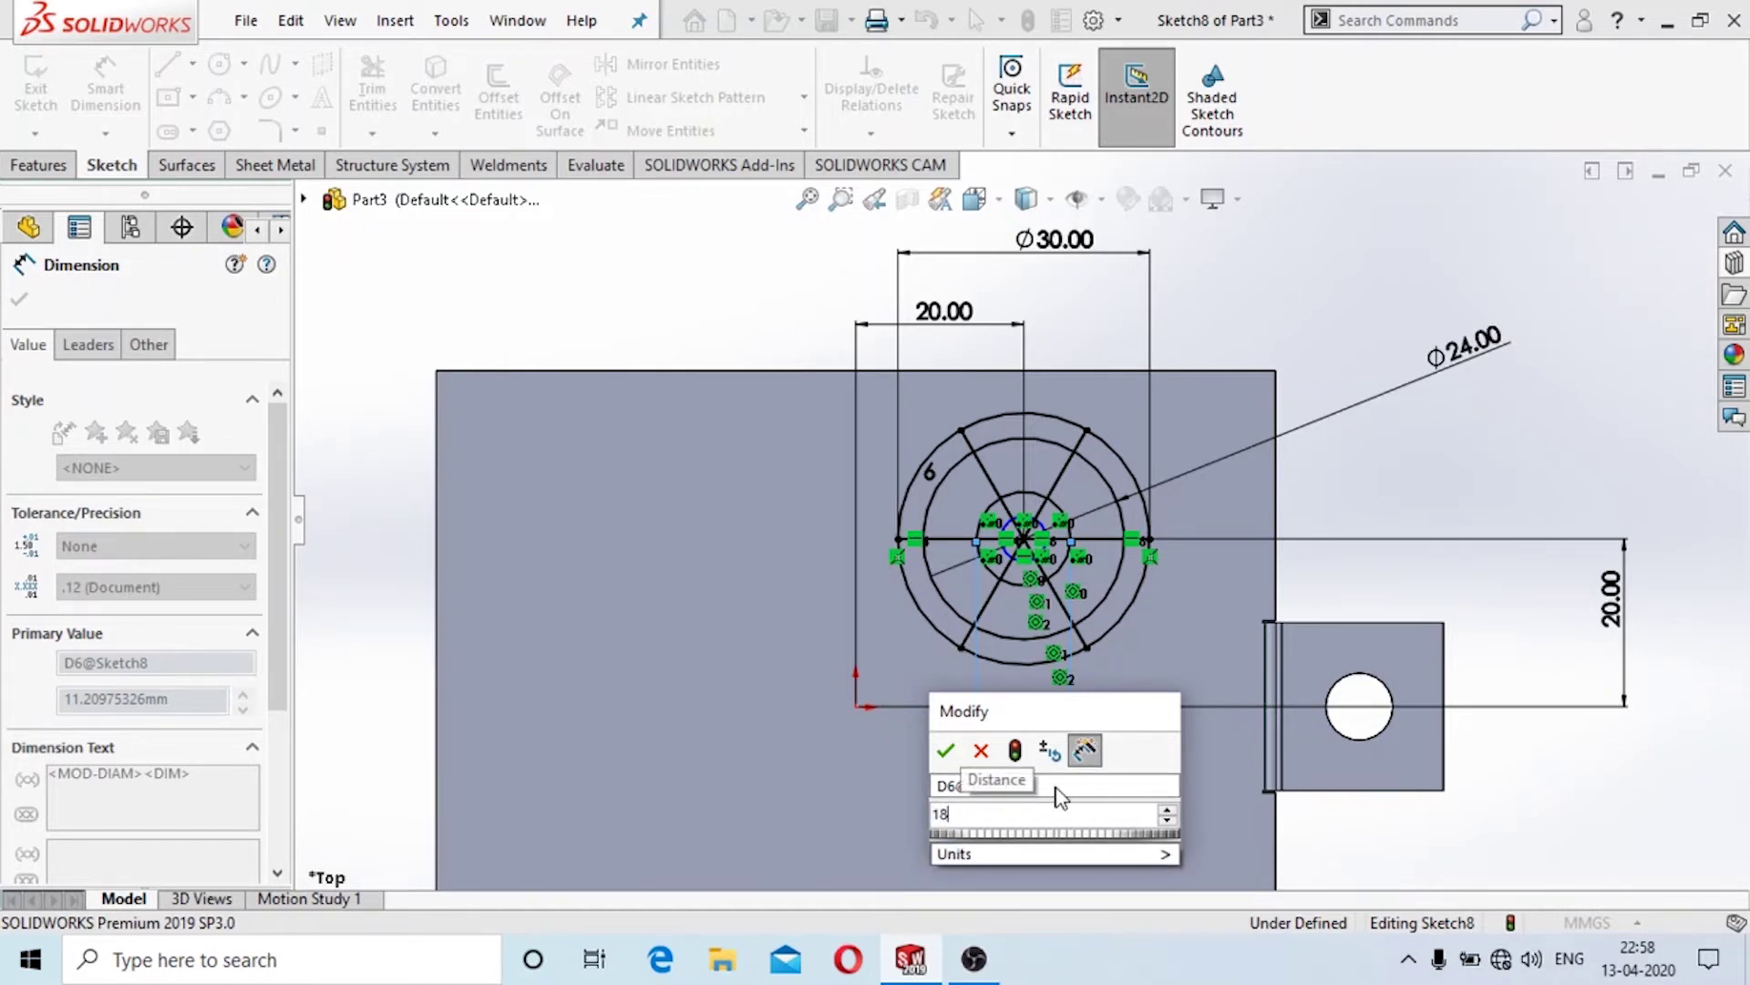
key("Return")
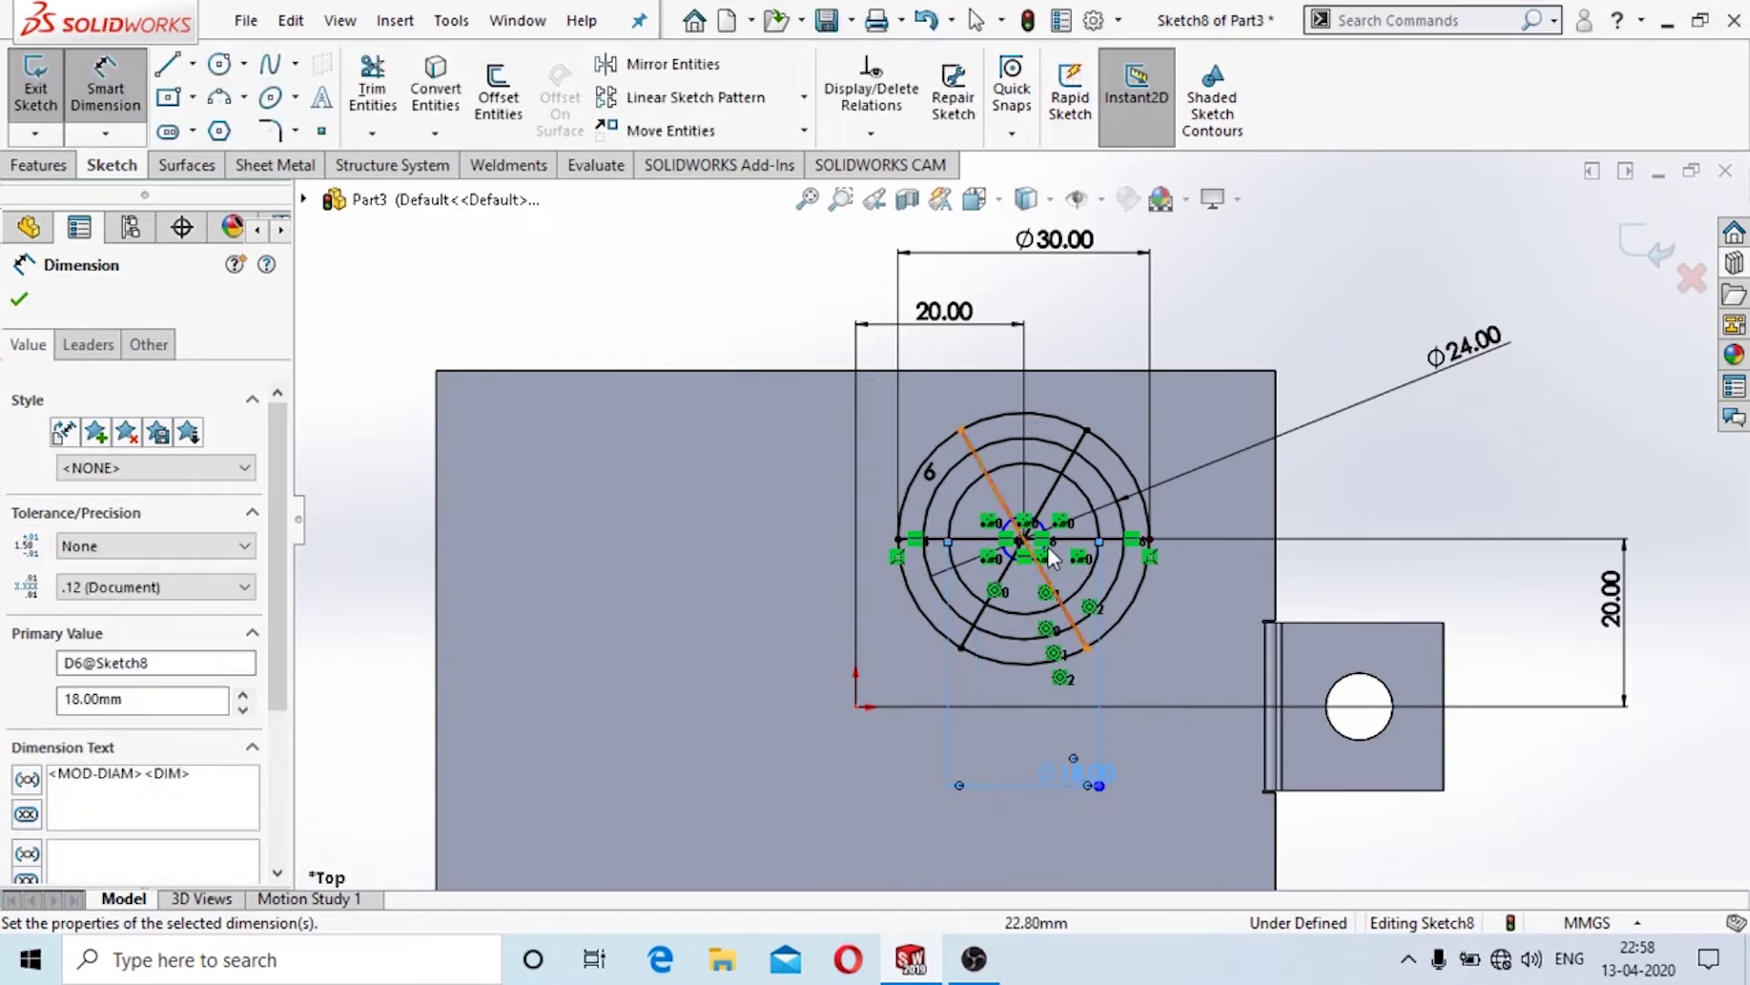
Dimension the innermost circle's diameter and set it to 12 mm.
scroll(1048, 547, "down", 3)
left_click(1006, 570)
scroll(985, 588, "up", 3)
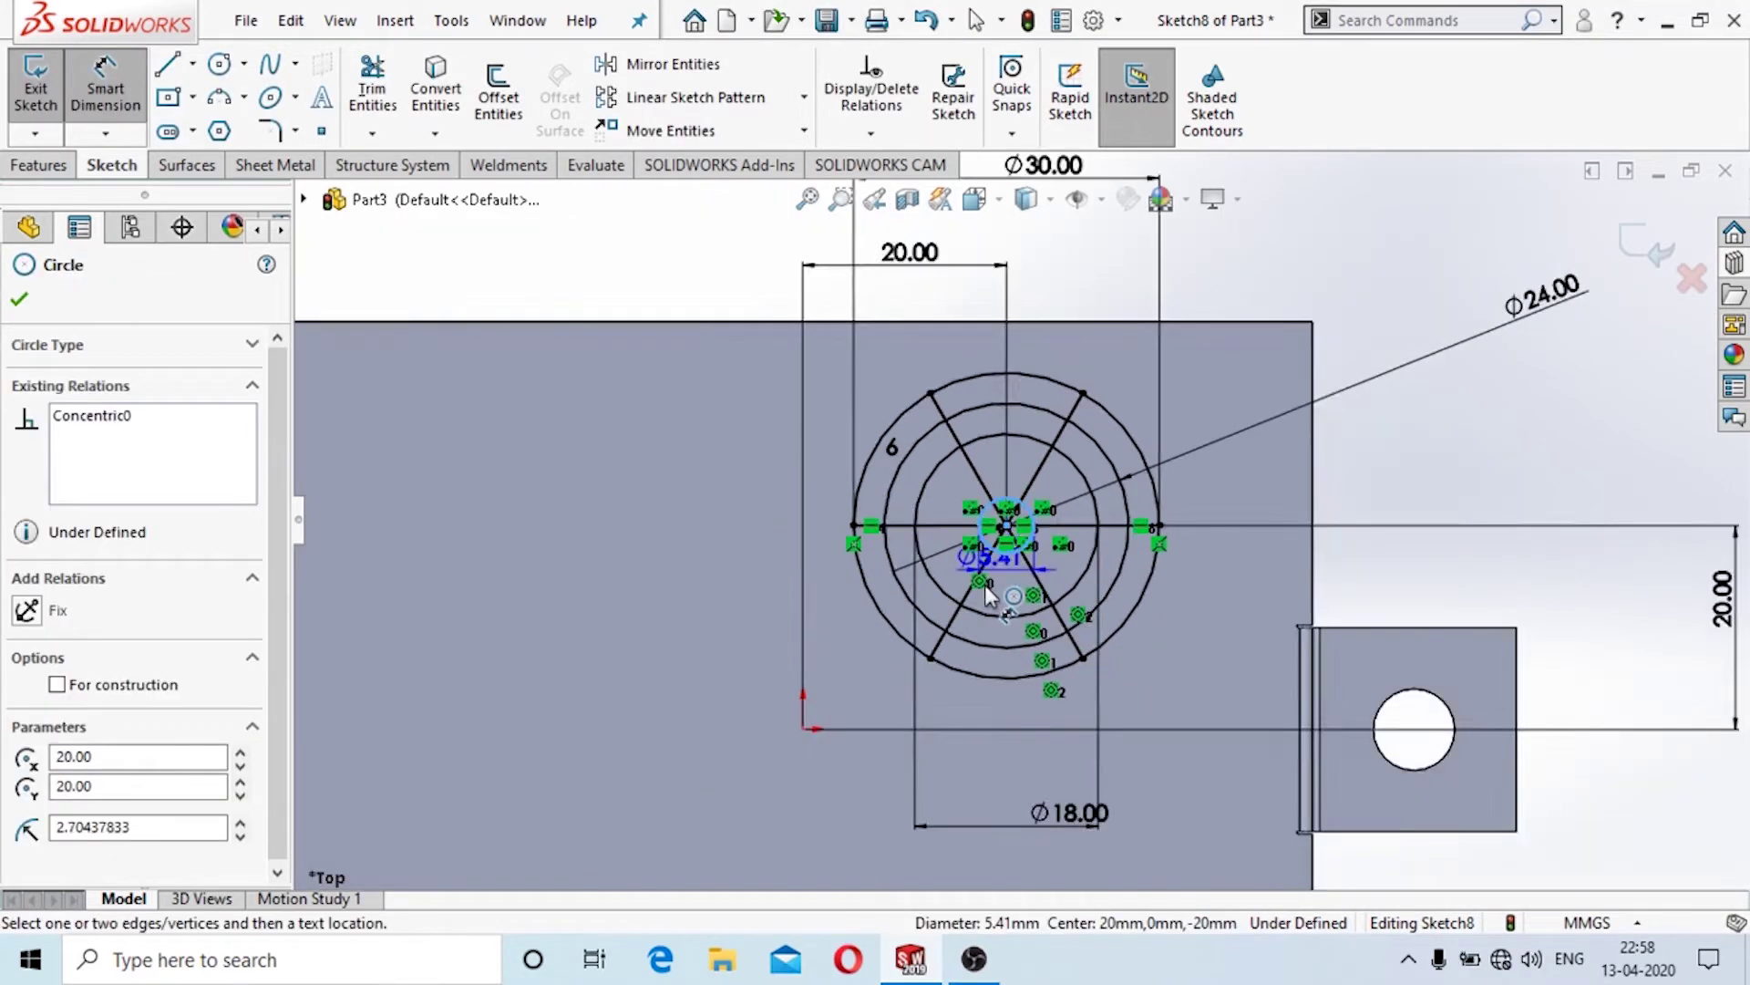
left_click(819, 507)
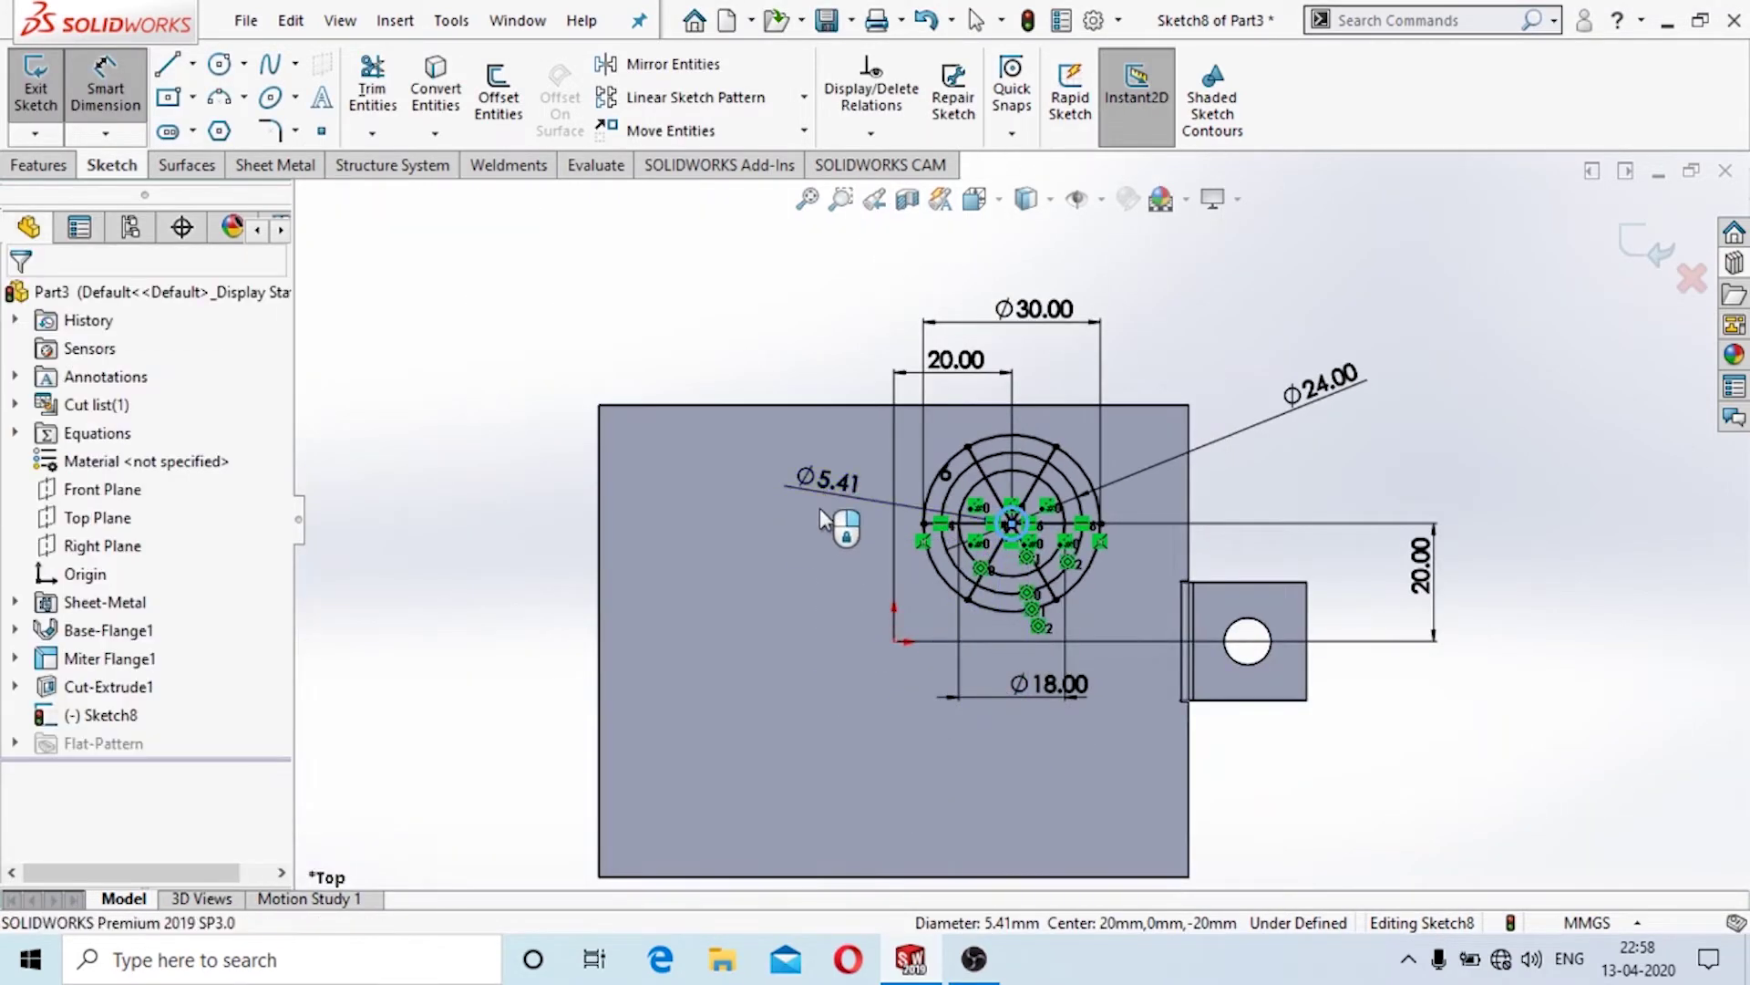
type("12")
key("Return")
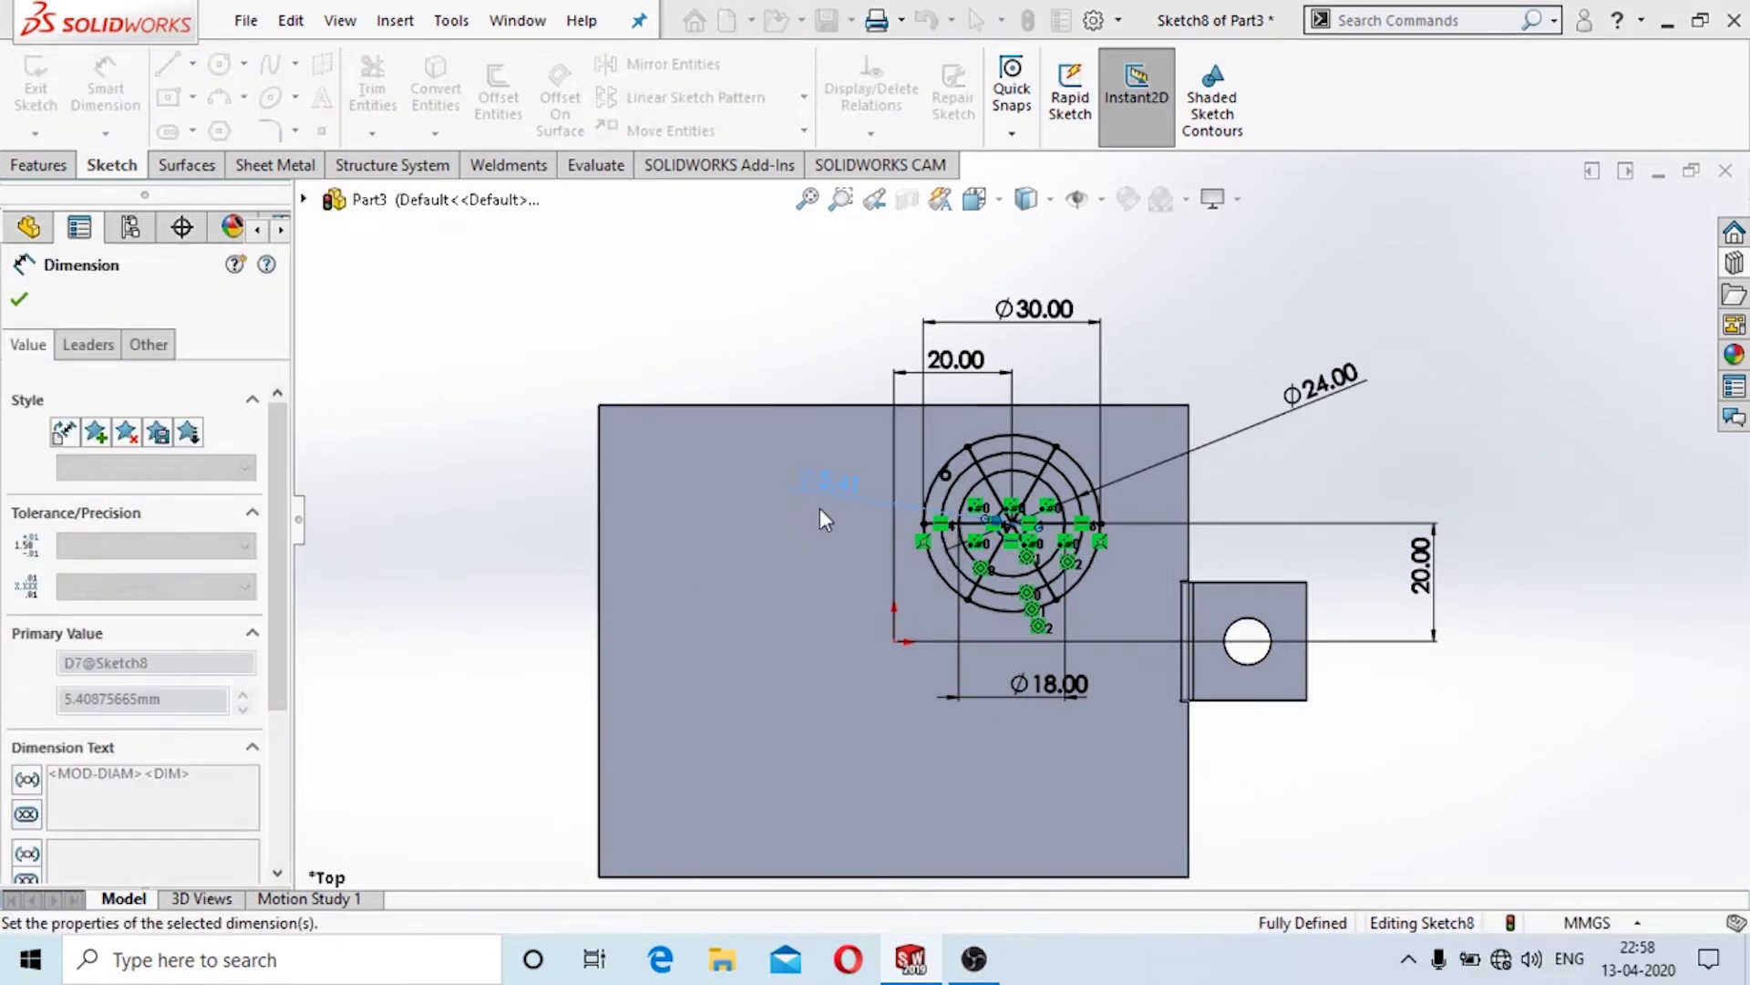
Draw a fifth circle about 6.1 mm in diameter at the common centre, inside the 12 mm circle.
scroll(1019, 520, "down", 2)
scroll(1049, 544, "down", 2)
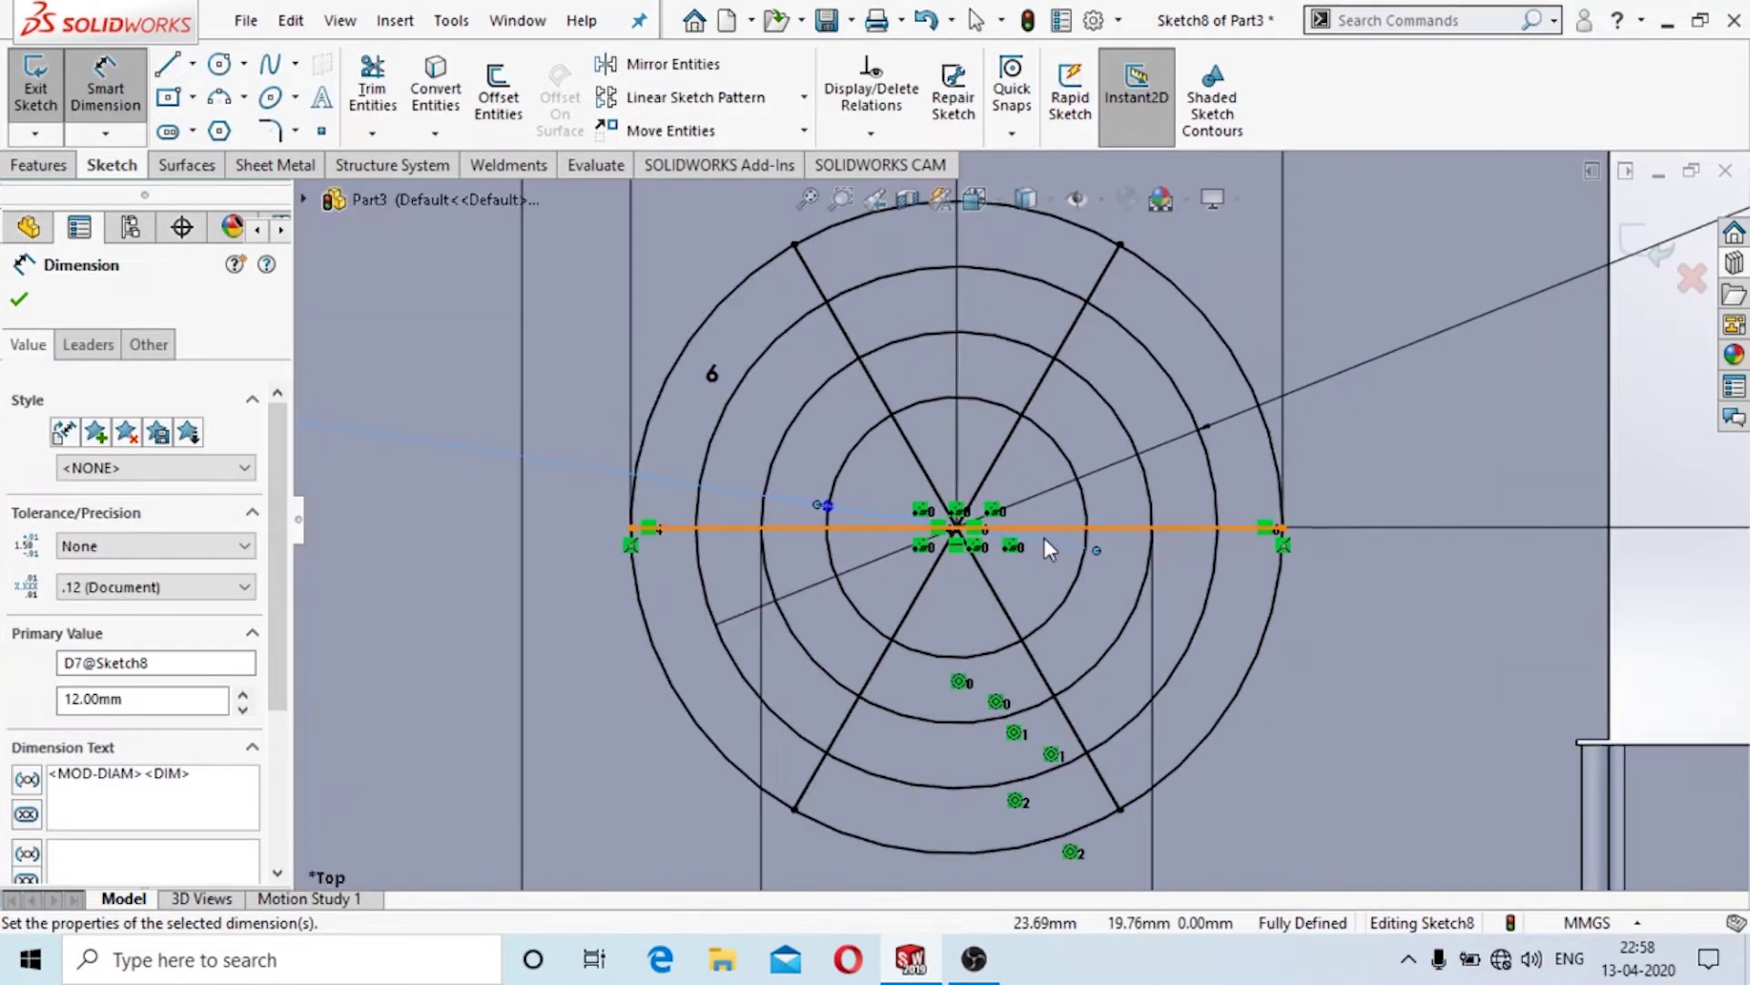
left_click(219, 64)
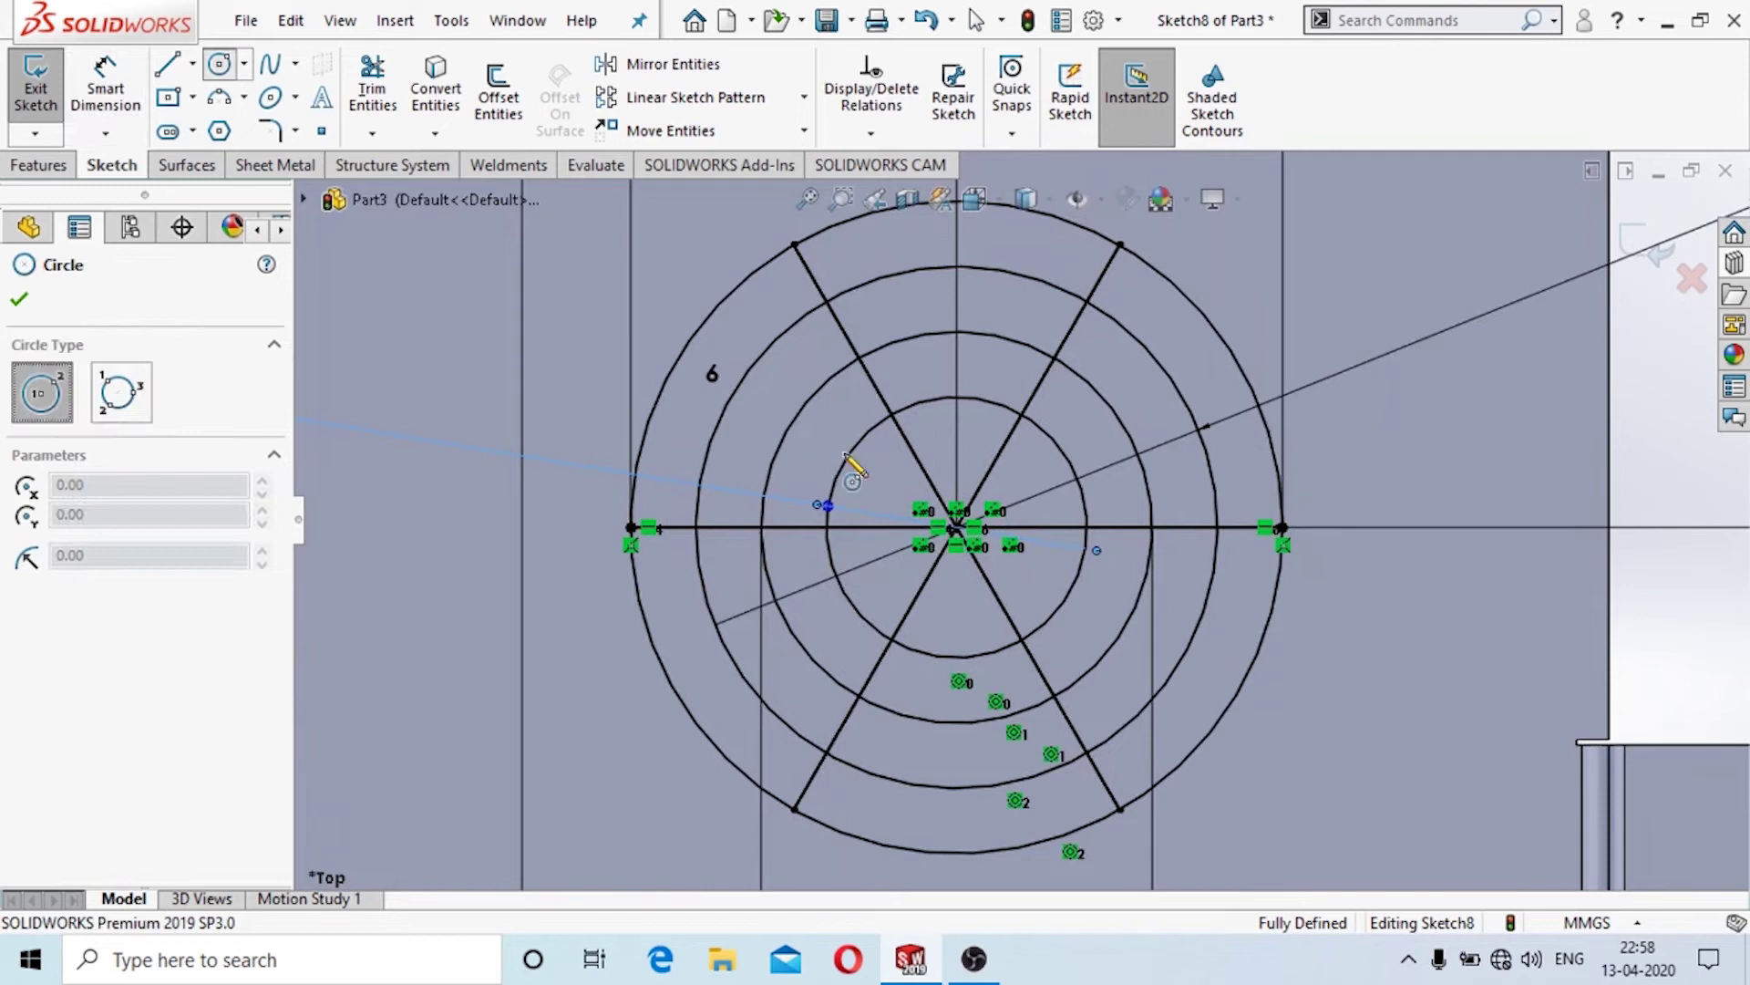
left_click(956, 527)
left_click(1012, 559)
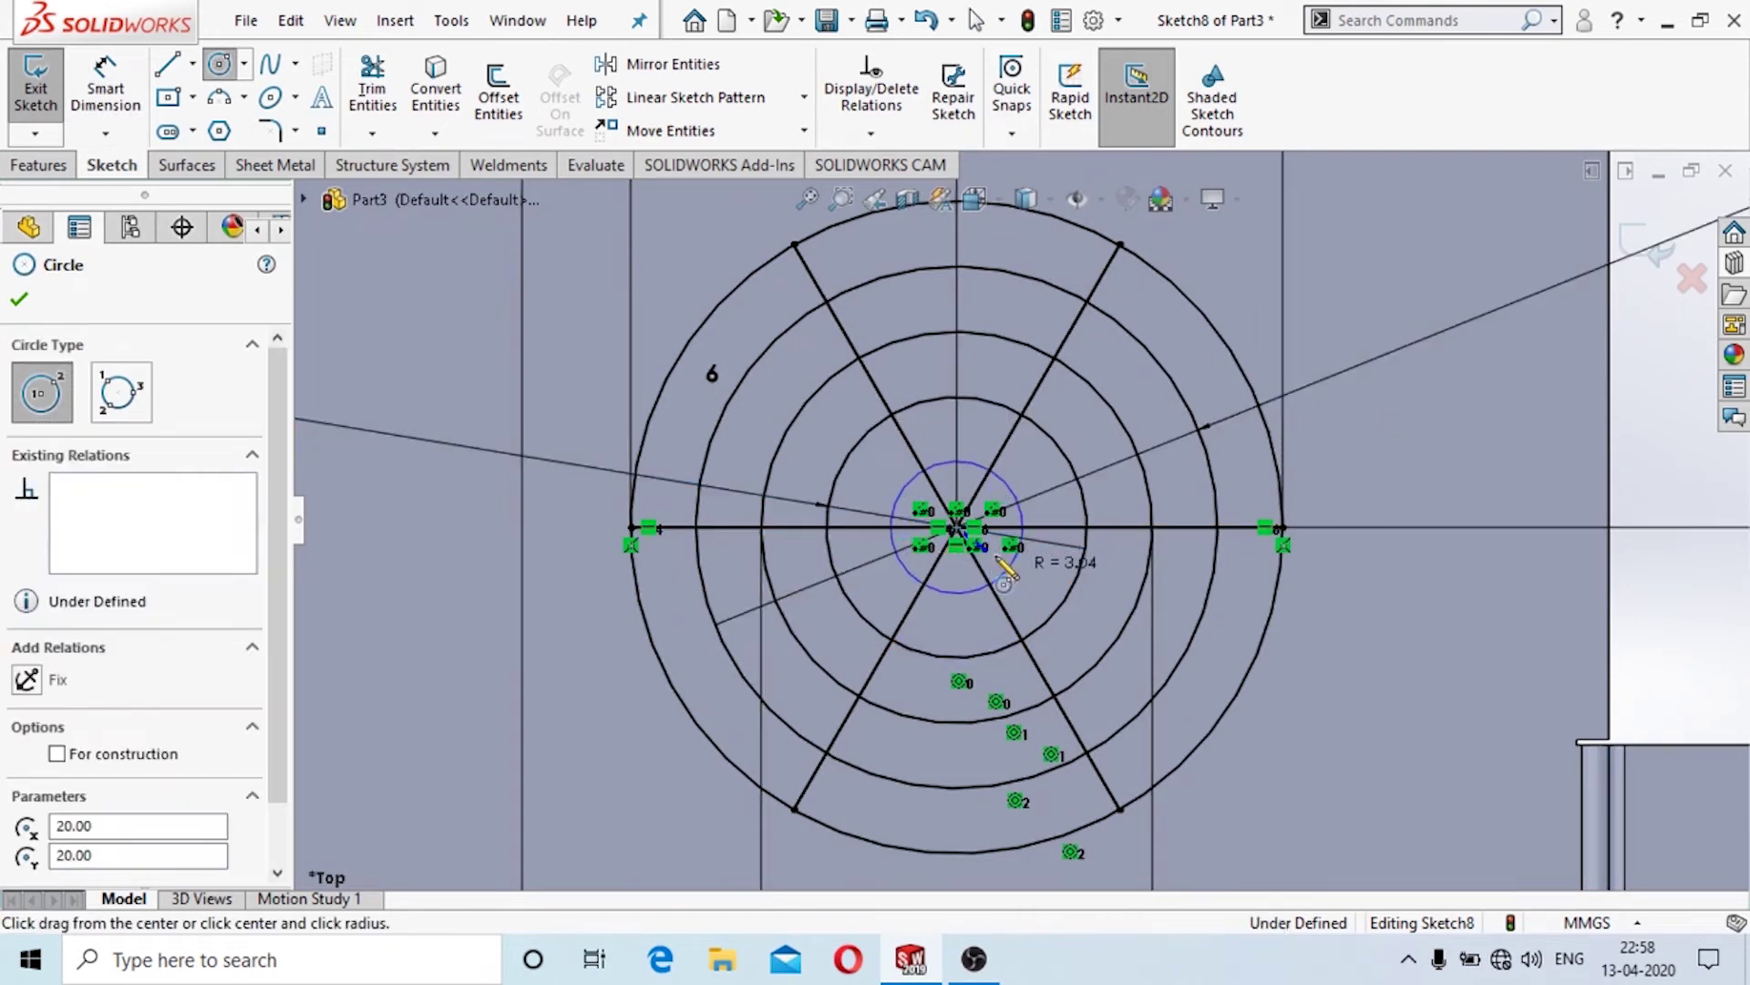
Set the new central circle's diameter to 6 mm and exit the sketch.
left_click(105, 87)
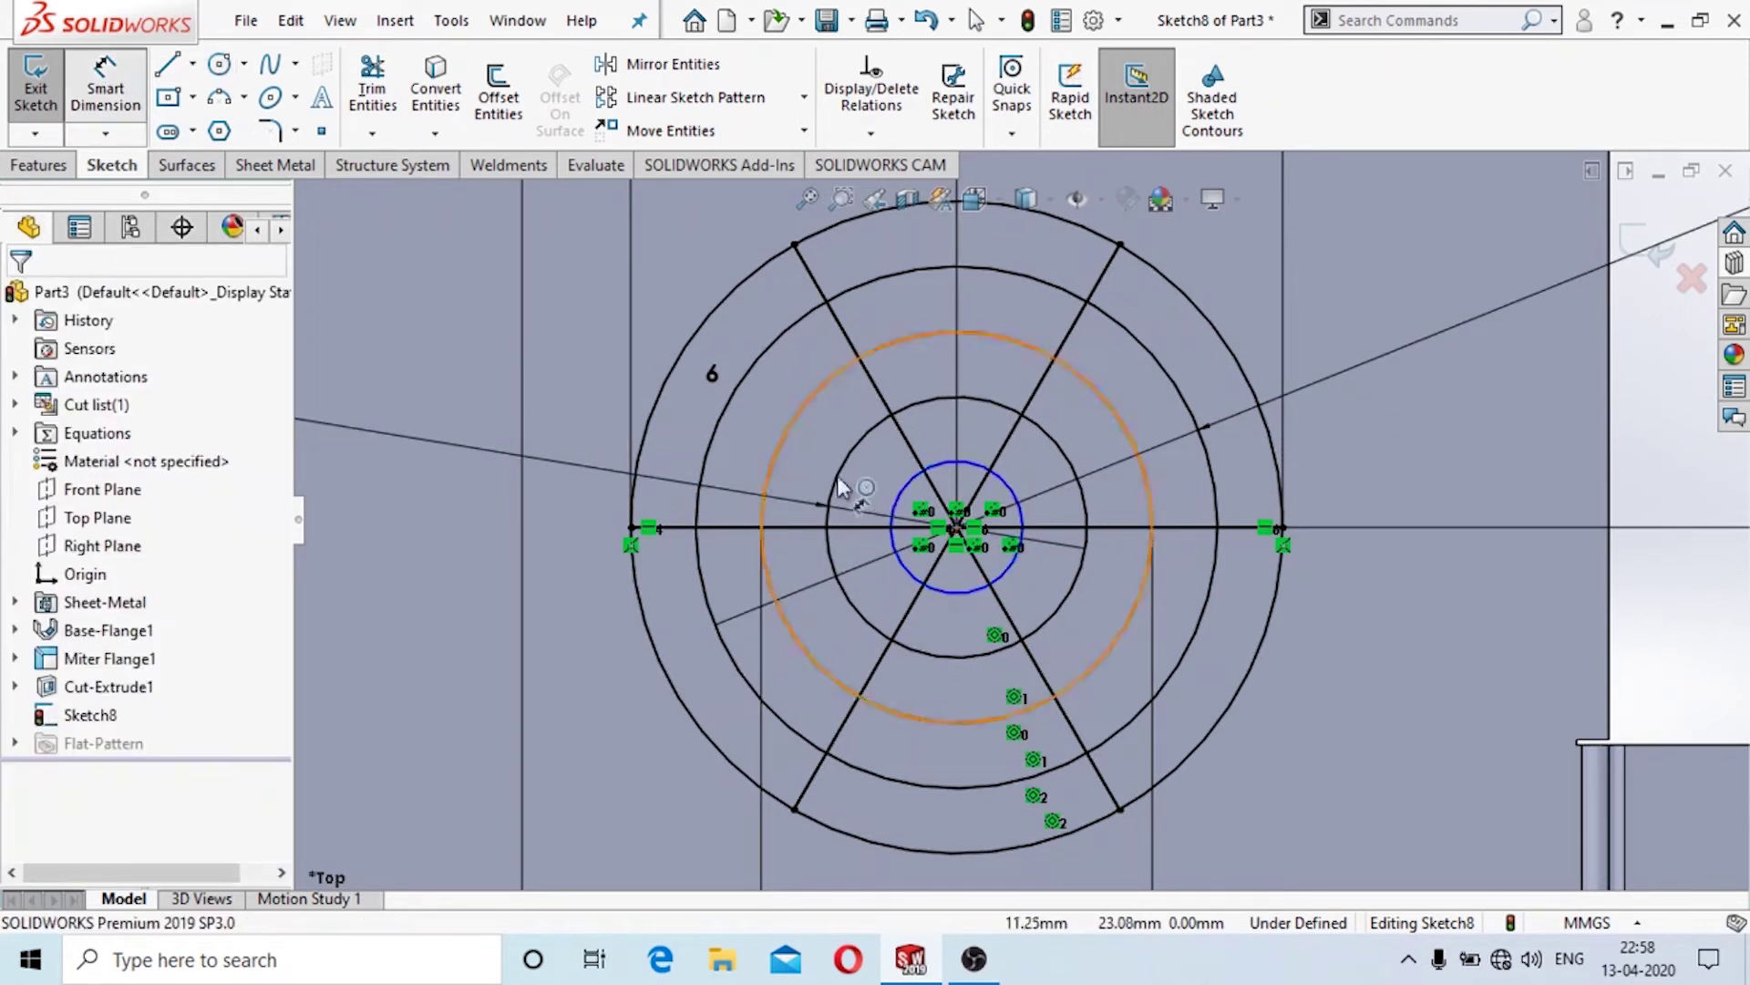
left_click(902, 504)
scroll(966, 528, "up", 2)
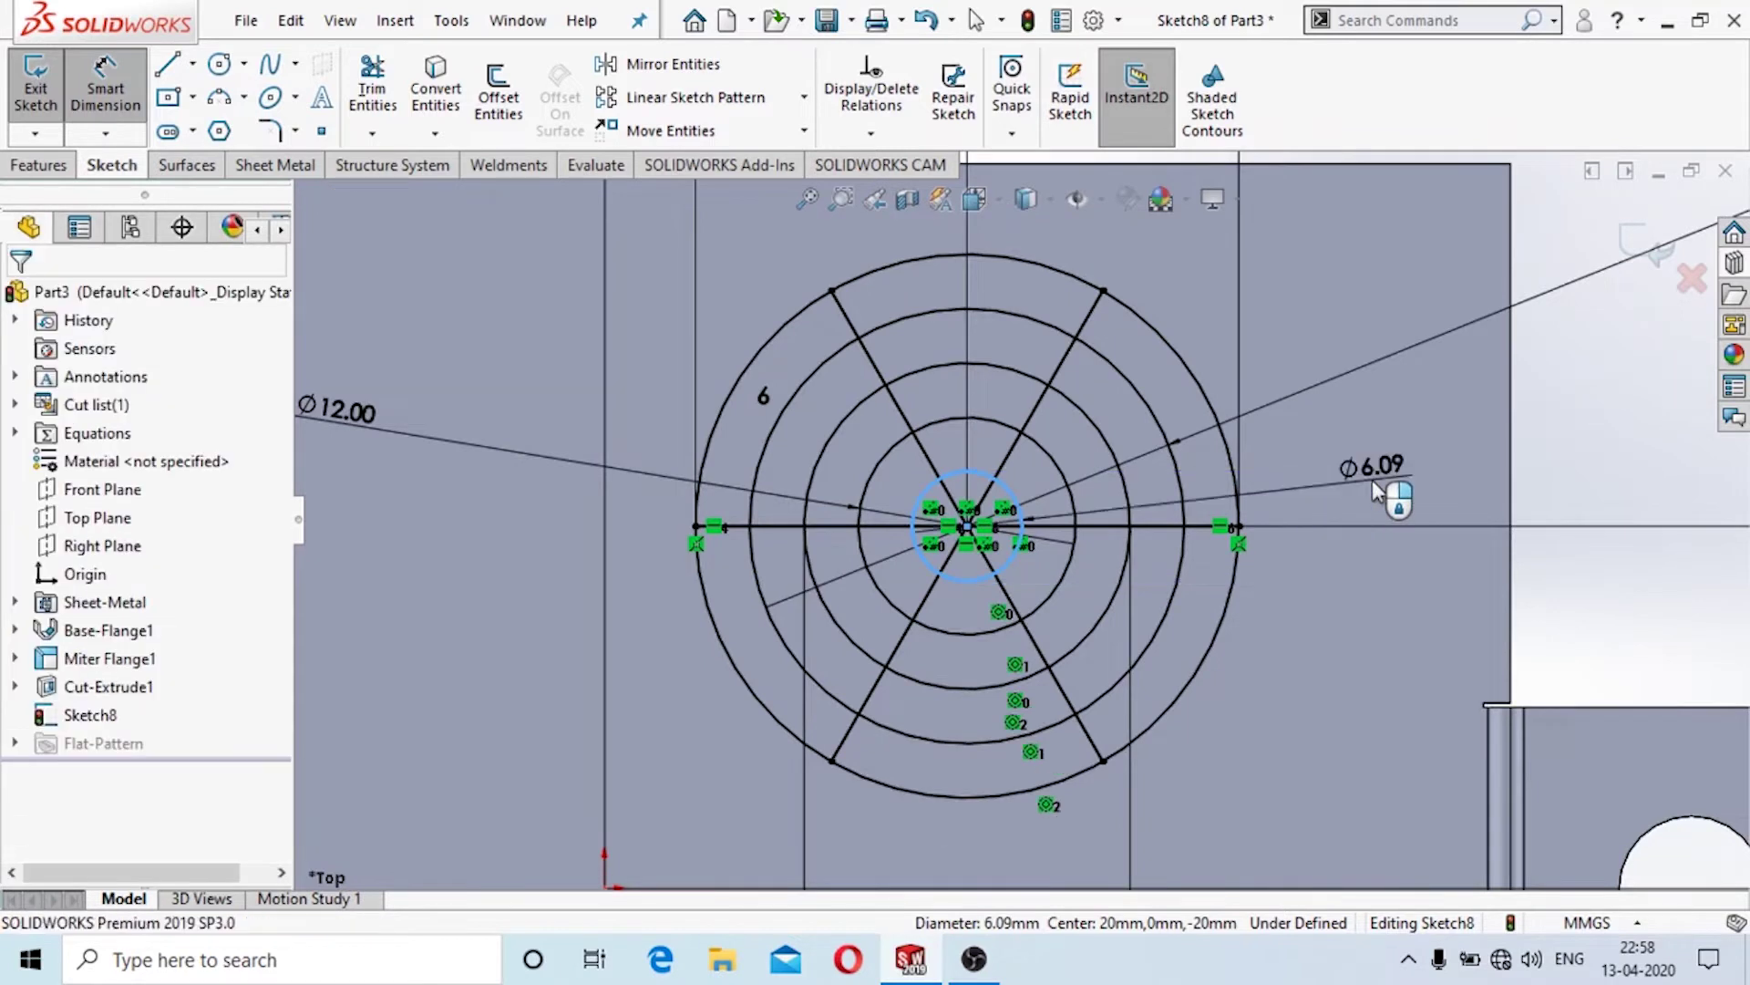
left_click(1373, 483)
type("6")
key("Return")
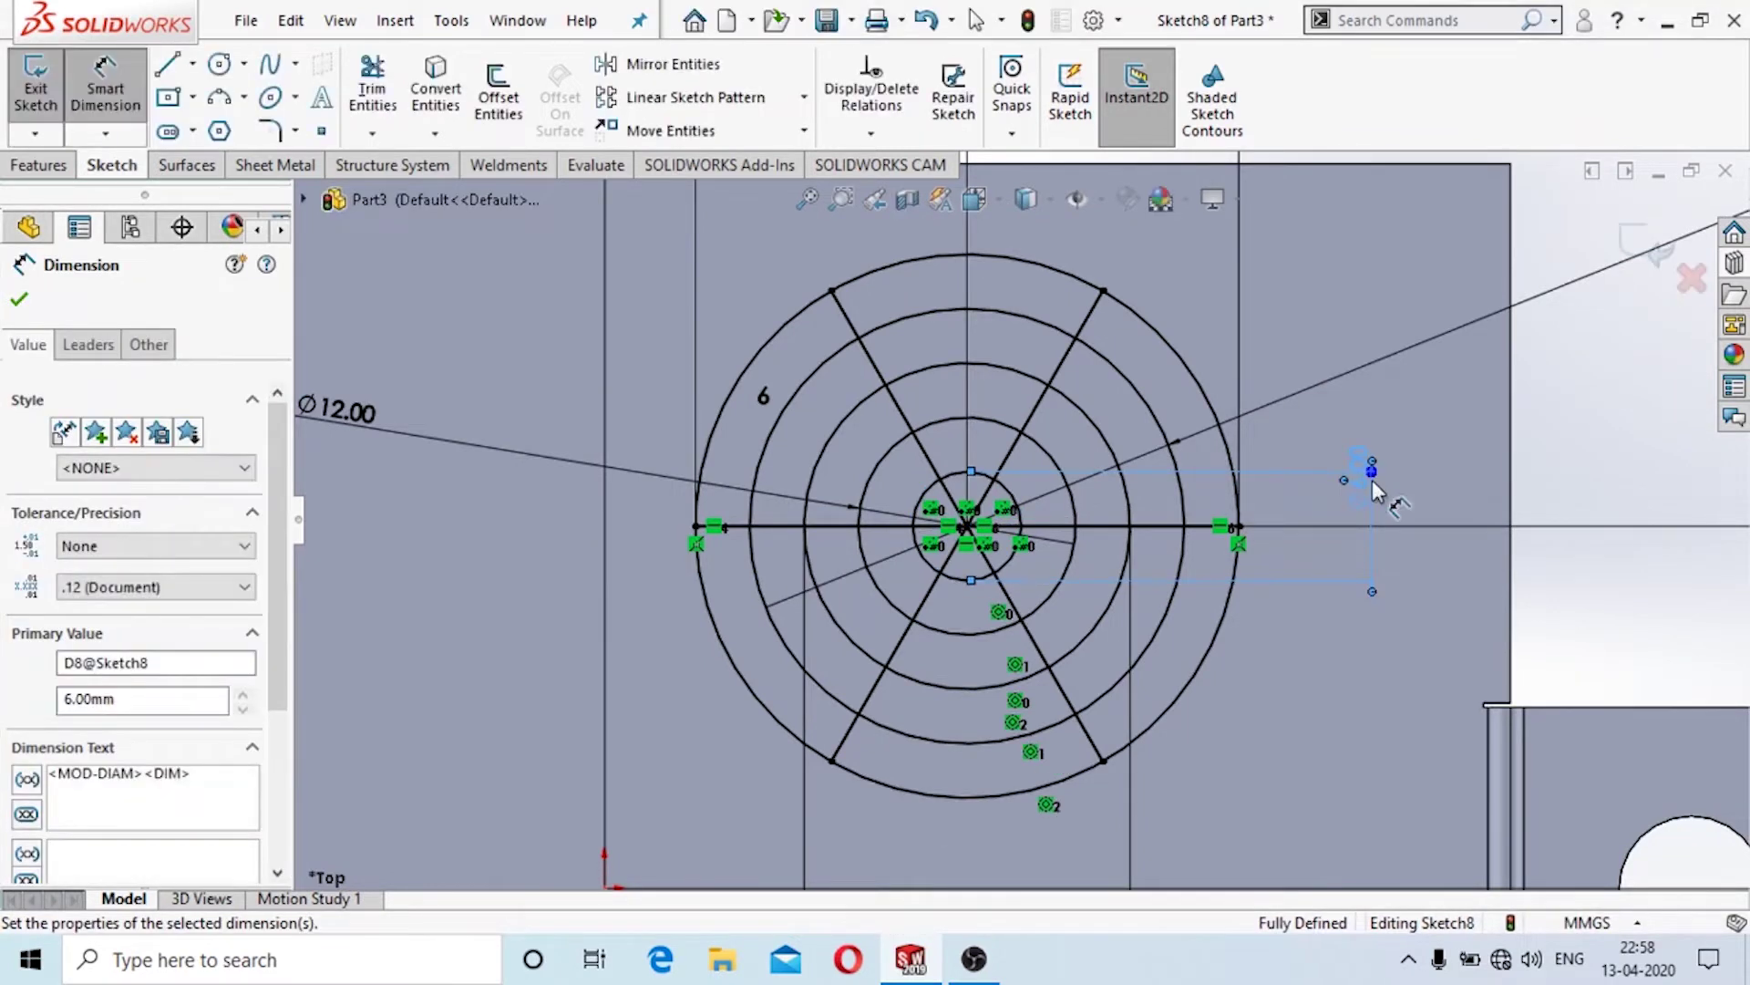
left_click(35, 85)
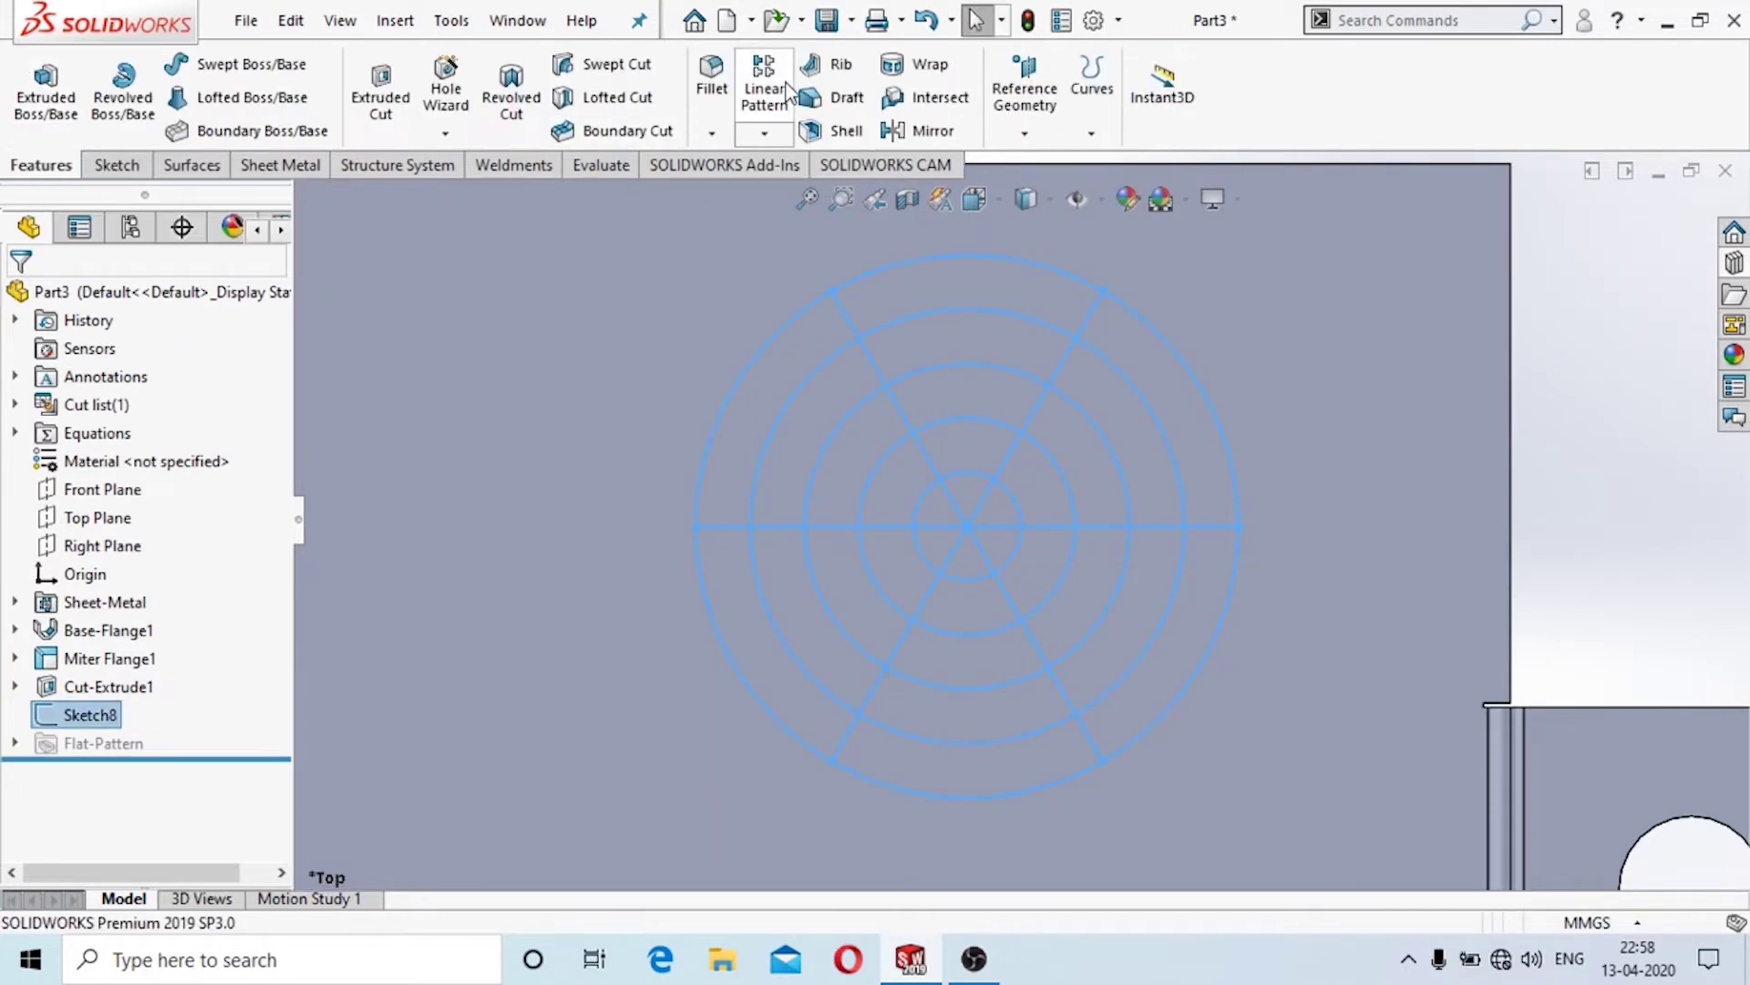
left_click(1584, 343)
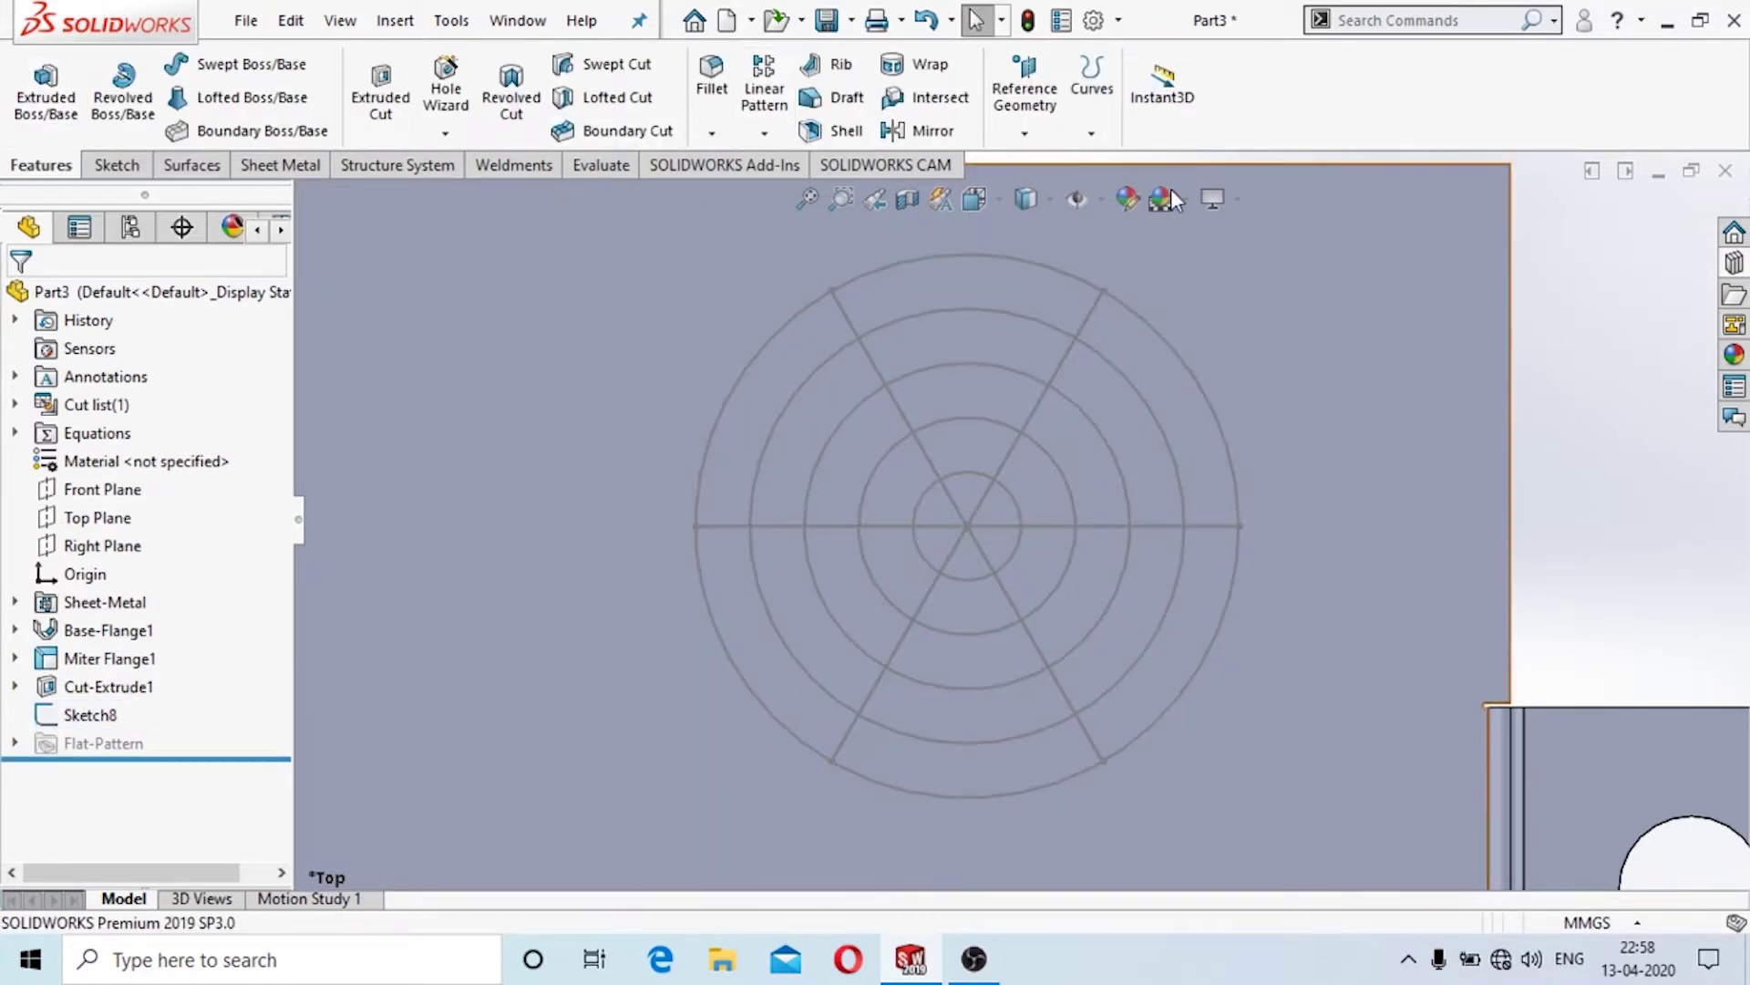
Start a sheet metal Vent feature and select the outermost 30 mm circle as its boundary.
left_click(264, 168)
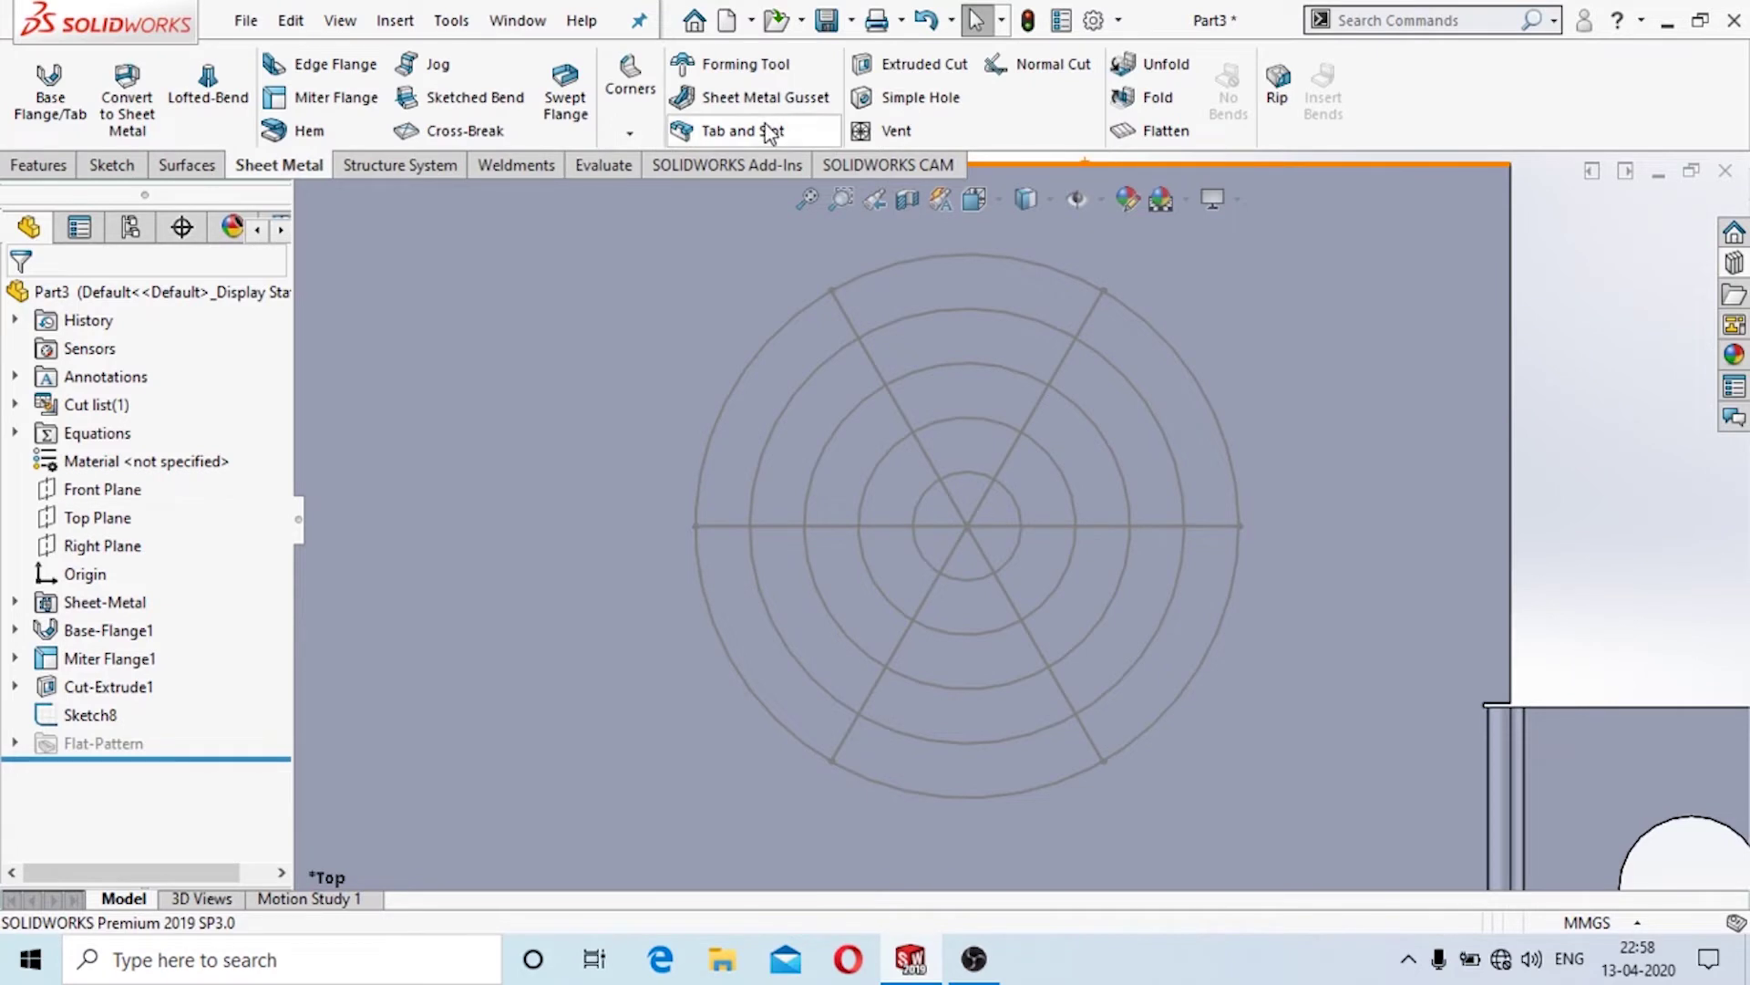
left_click(894, 132)
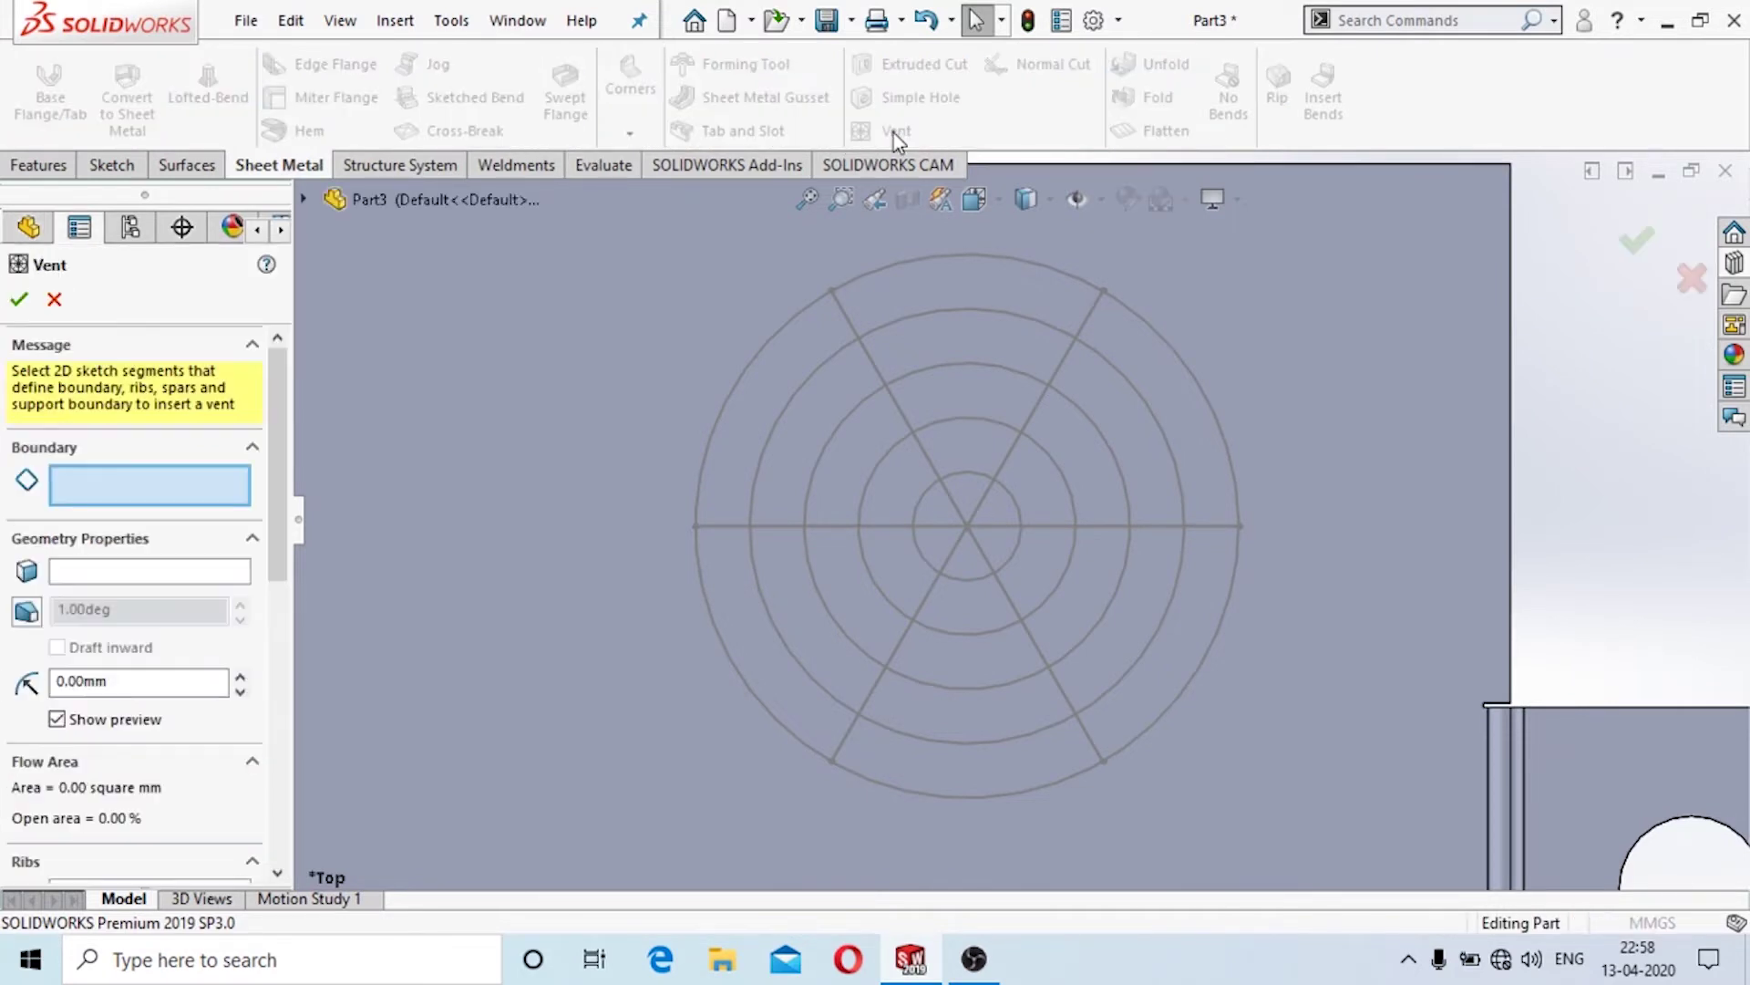
scroll(806, 278, "up", 3)
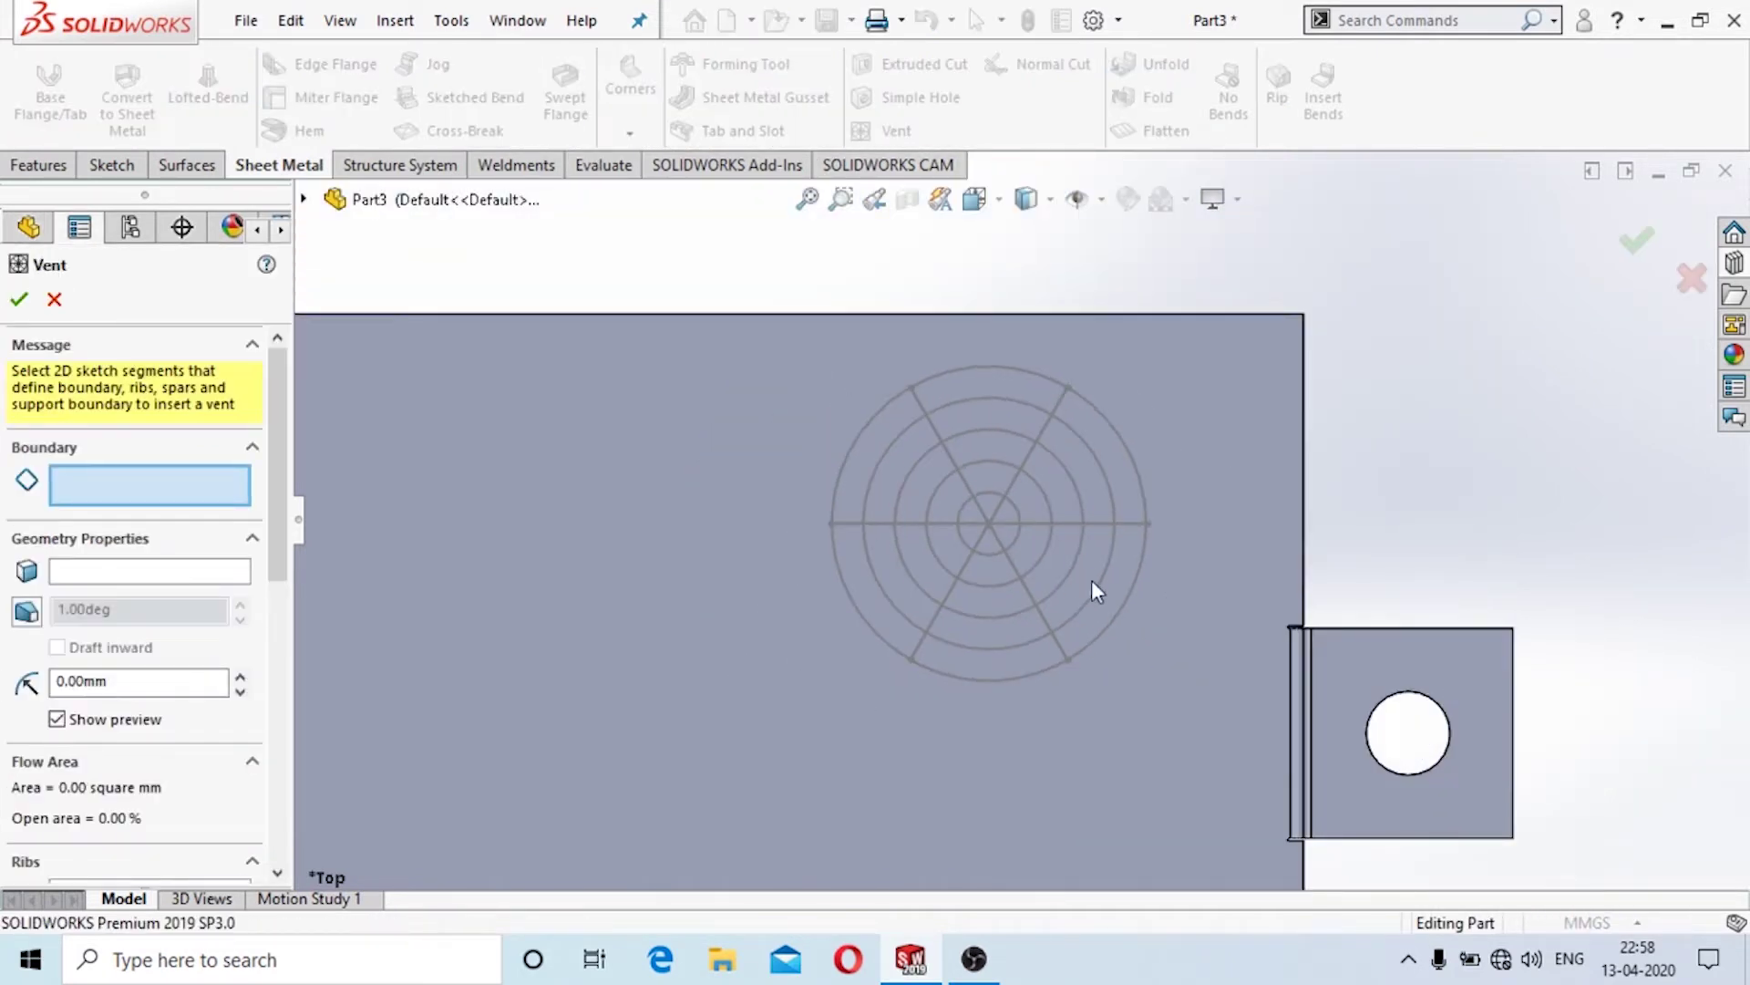
scroll(1097, 578, "down", 3)
scroll(1061, 248, "down", 1)
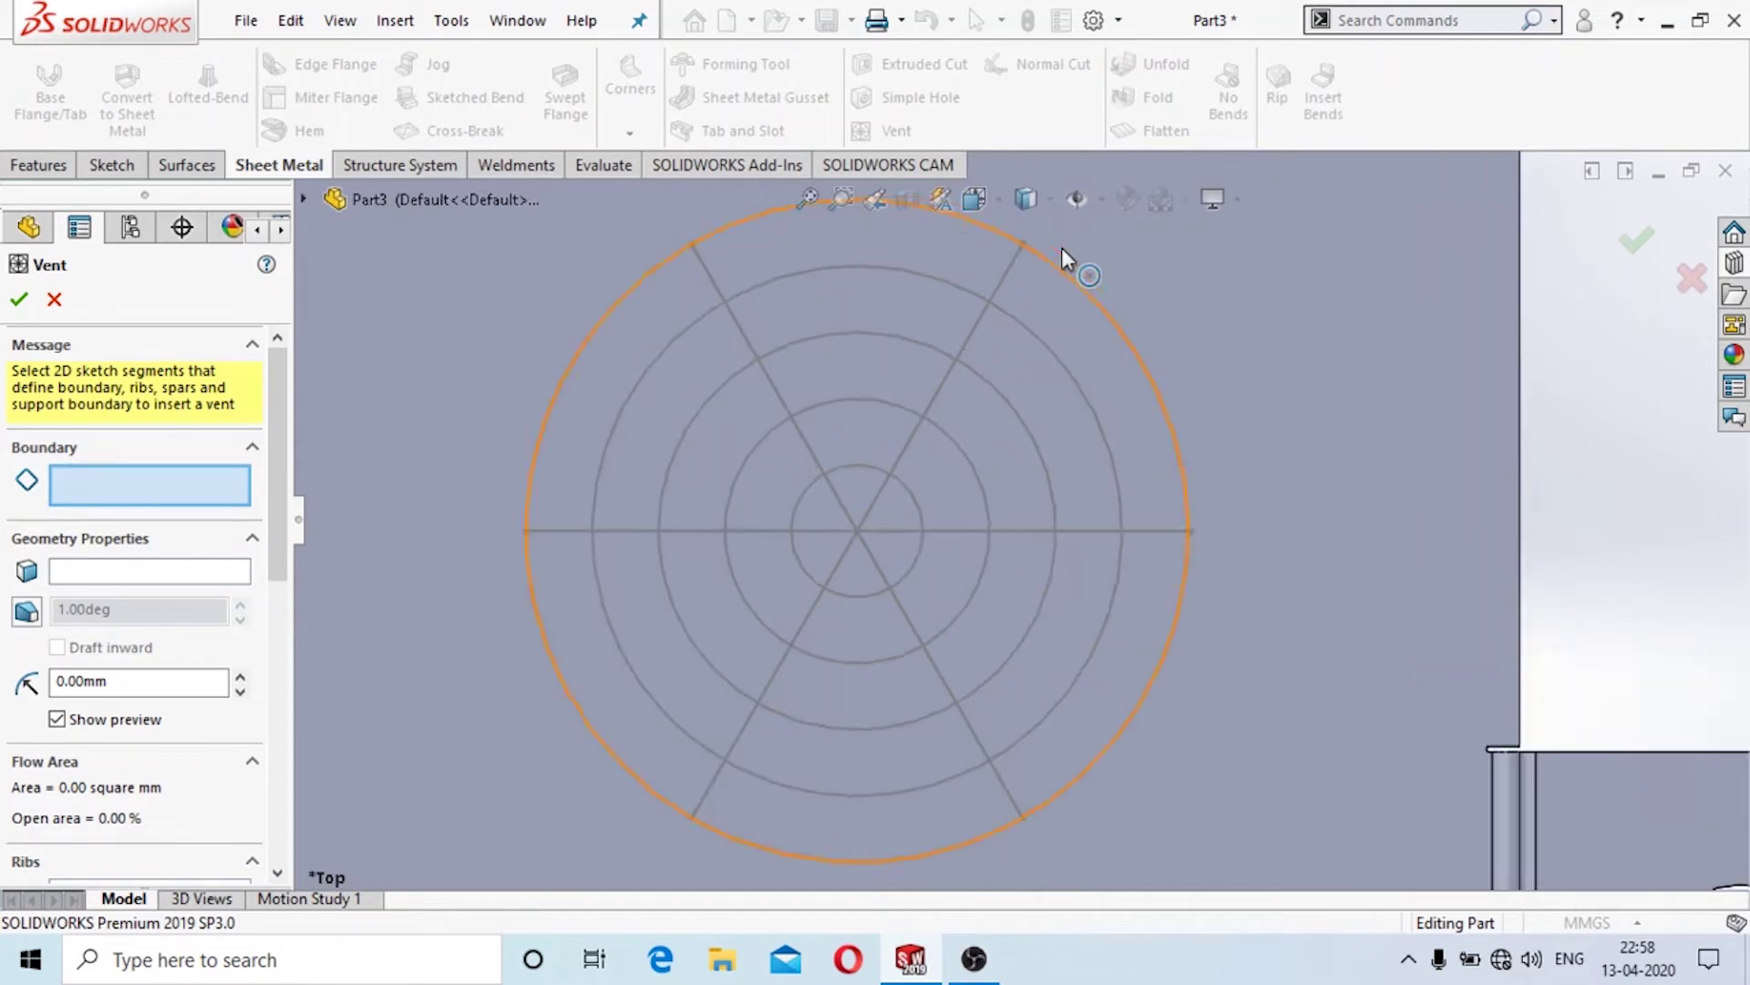
scroll(1061, 248, "up", 1)
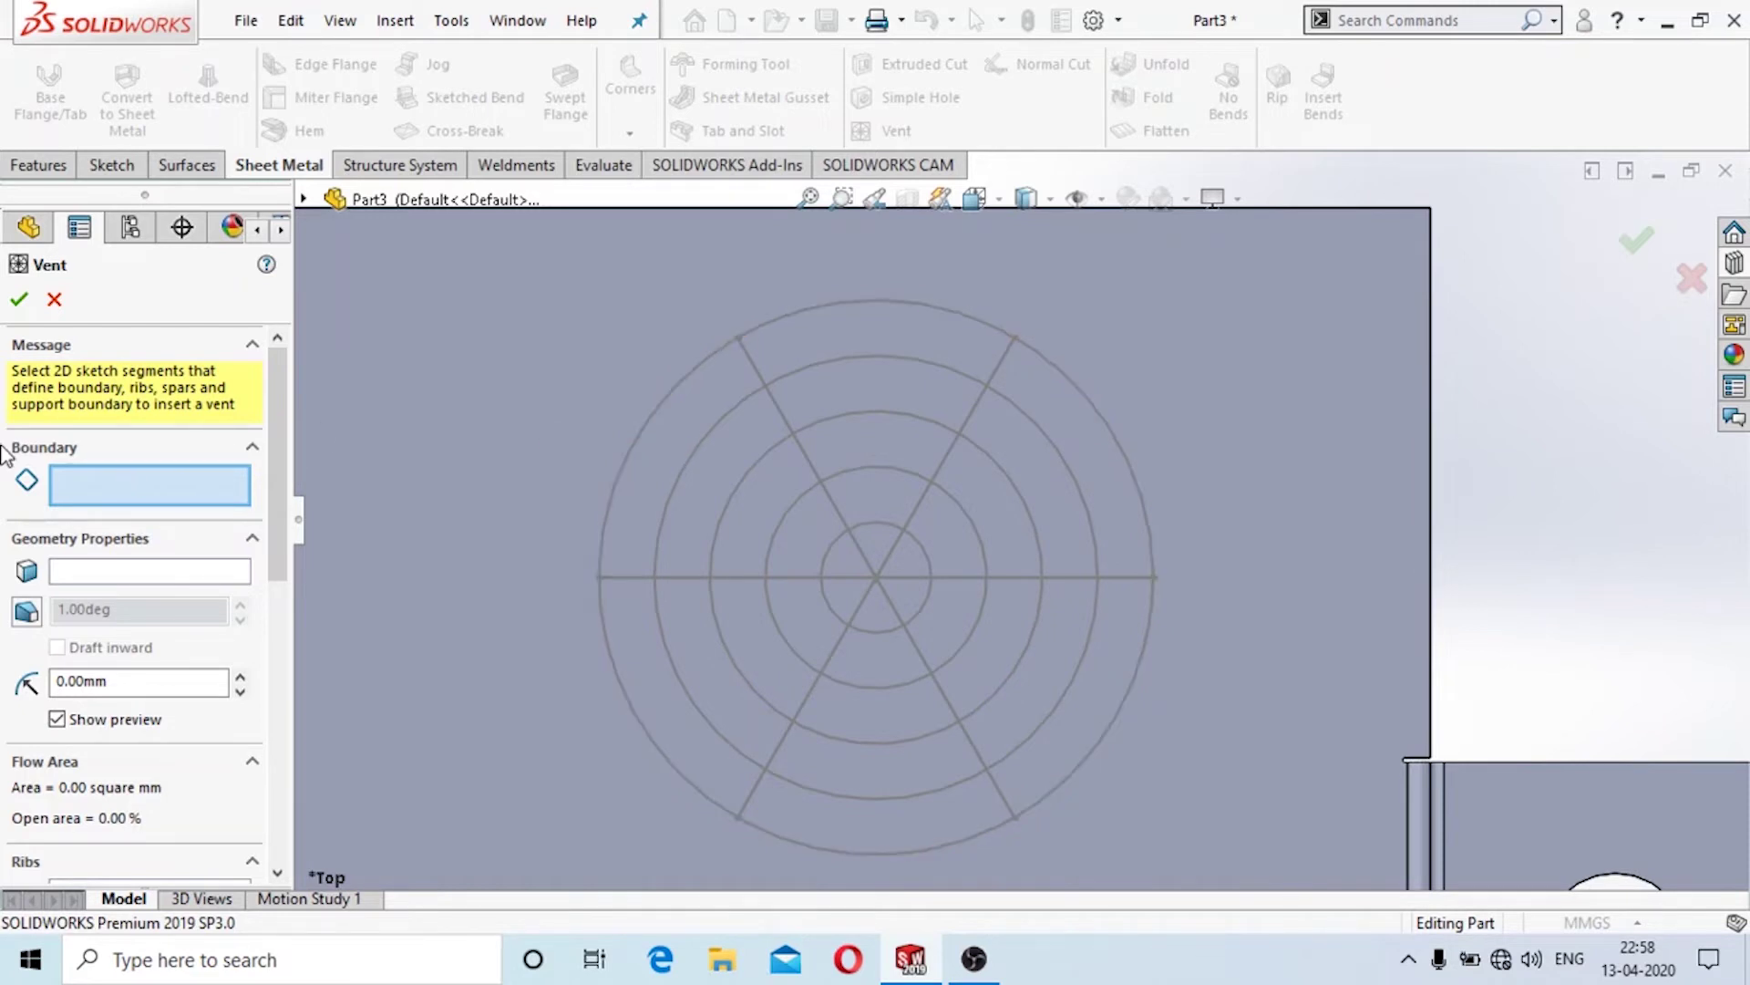
left_click(643, 439)
Assign the three lines through the circles' centre as vent ribs and set the rib width to 3 mm.
left_click_drag(284, 493, 283, 596)
left_click(129, 652)
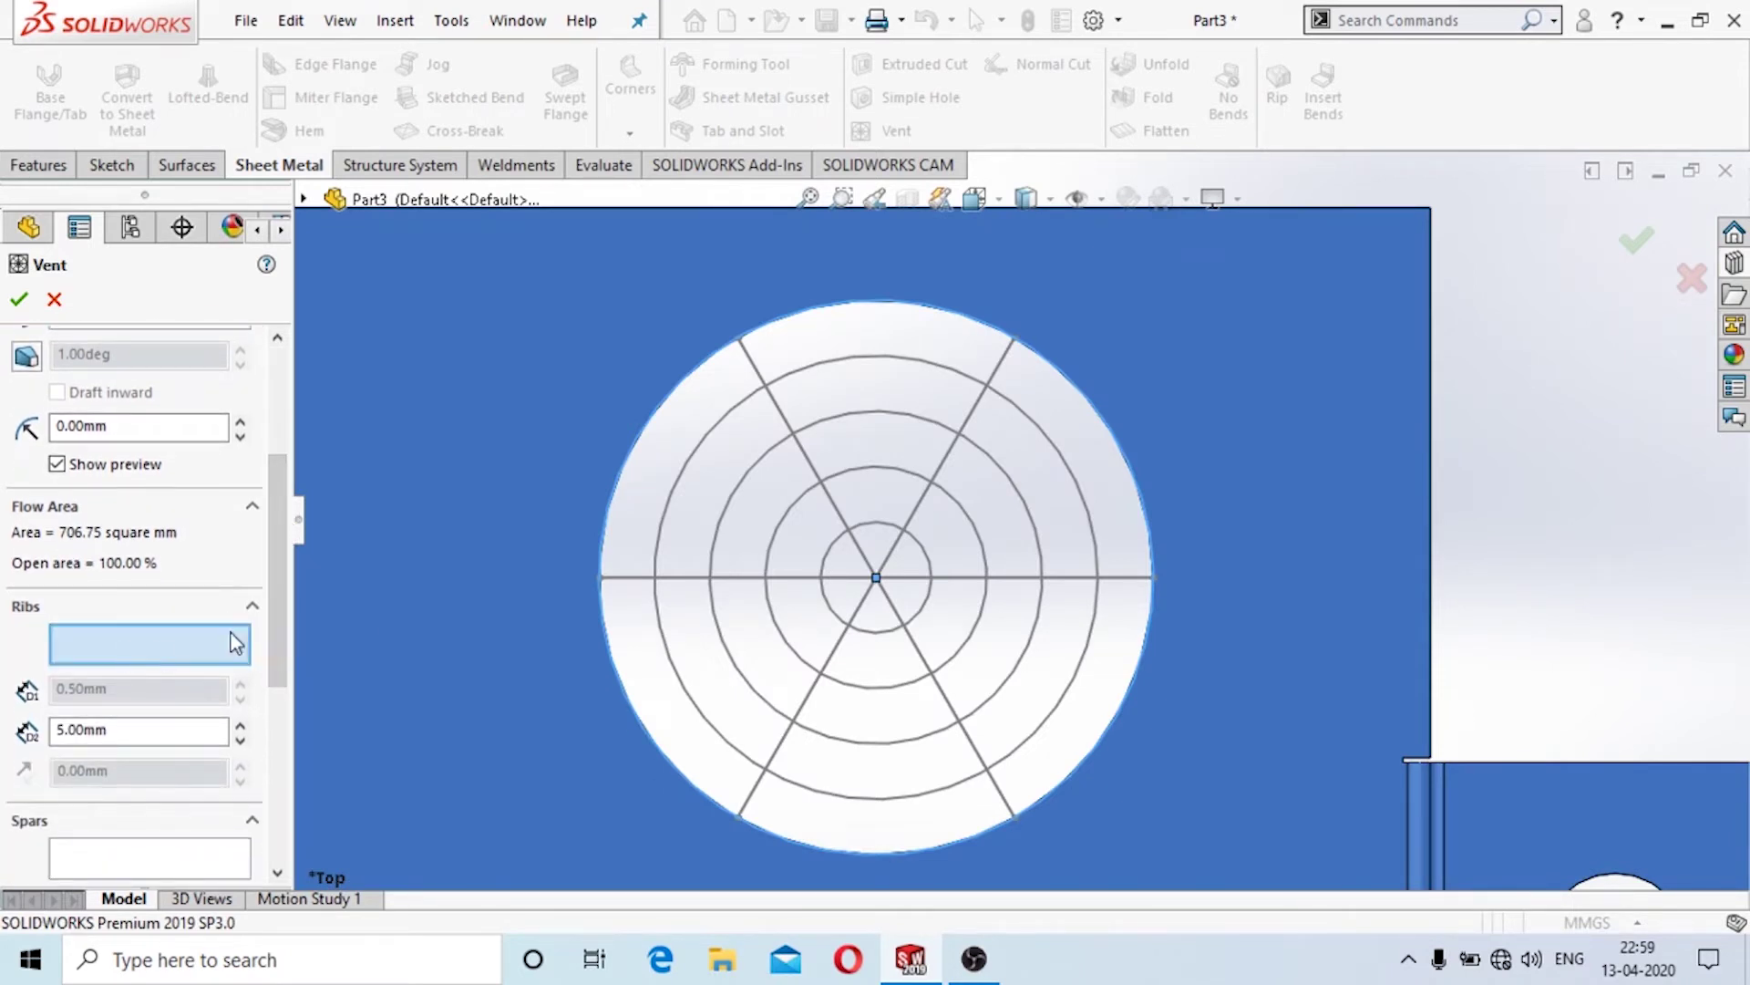
left_click(780, 412)
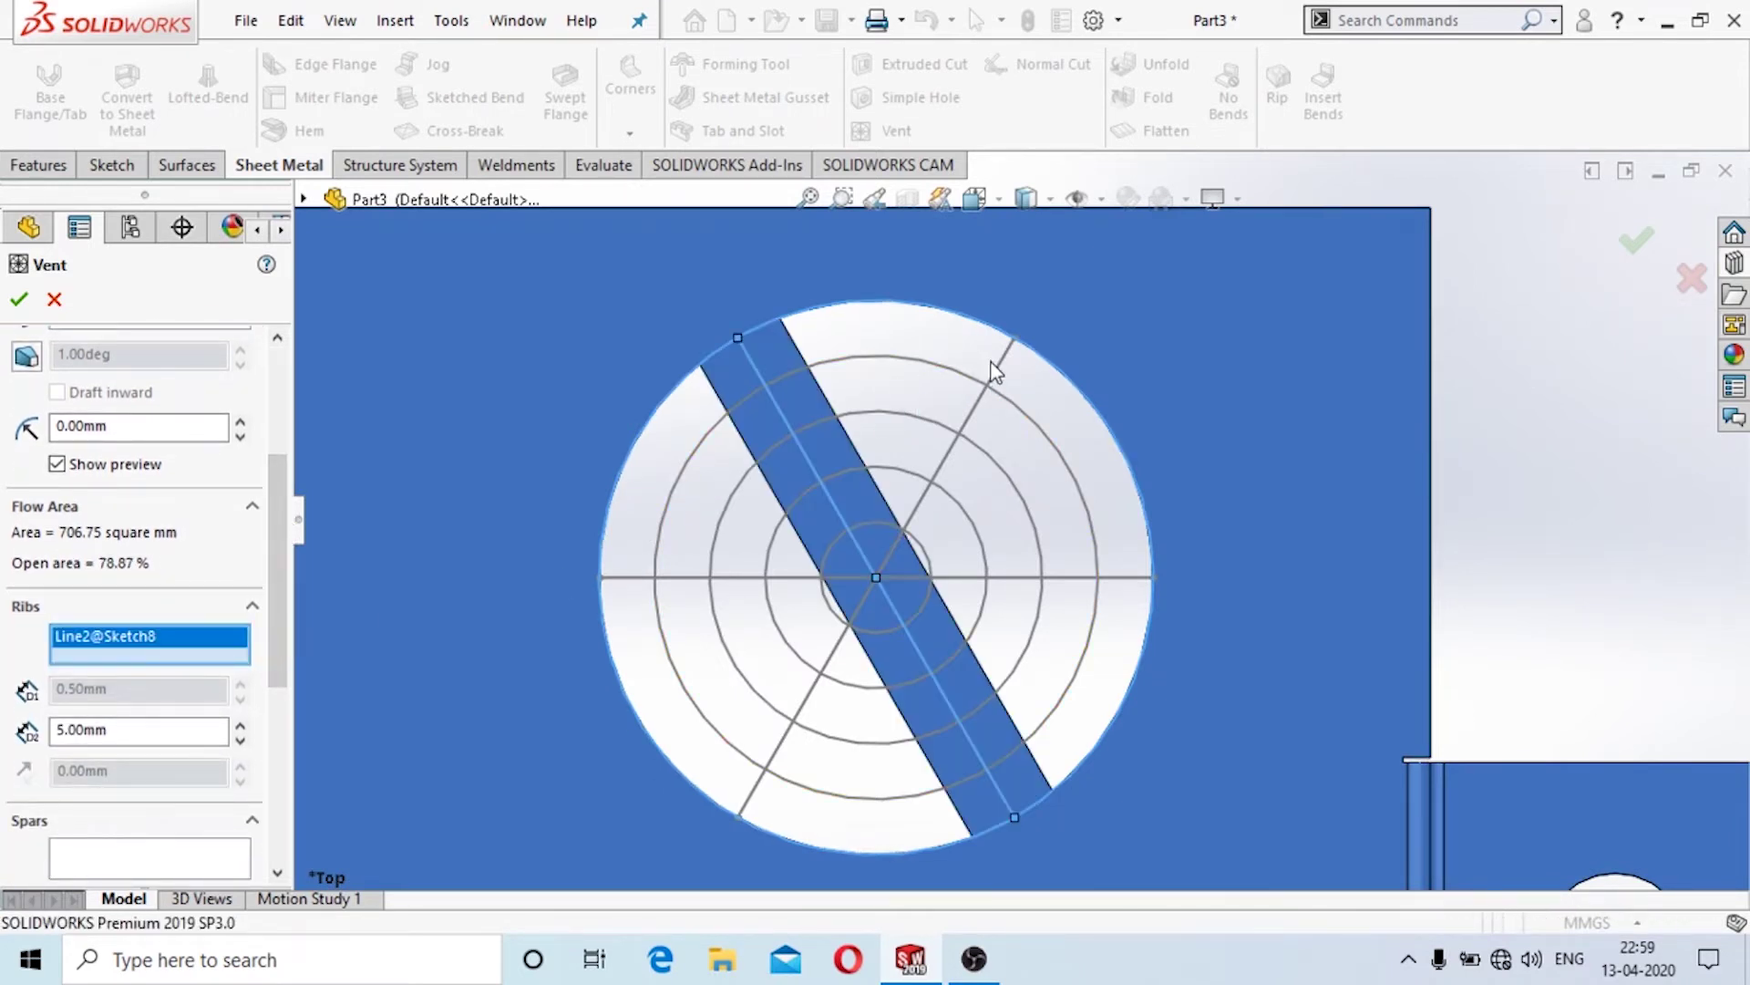
left_click(1124, 578)
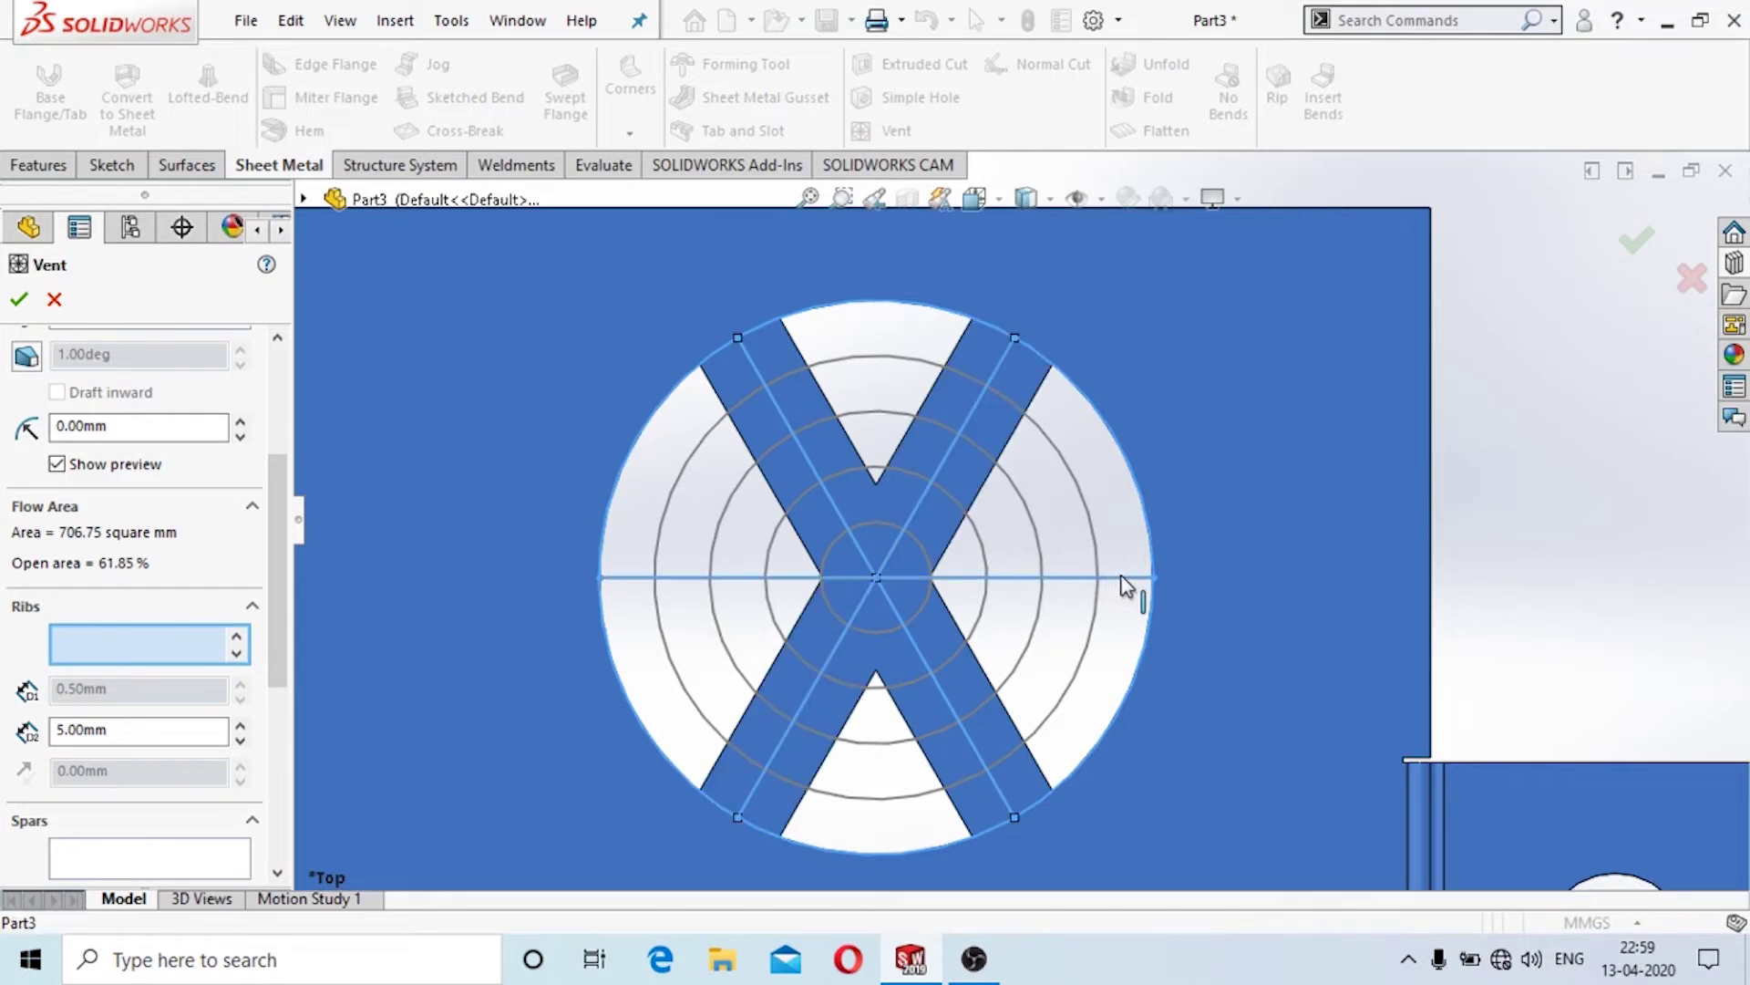
left_click(1057, 597)
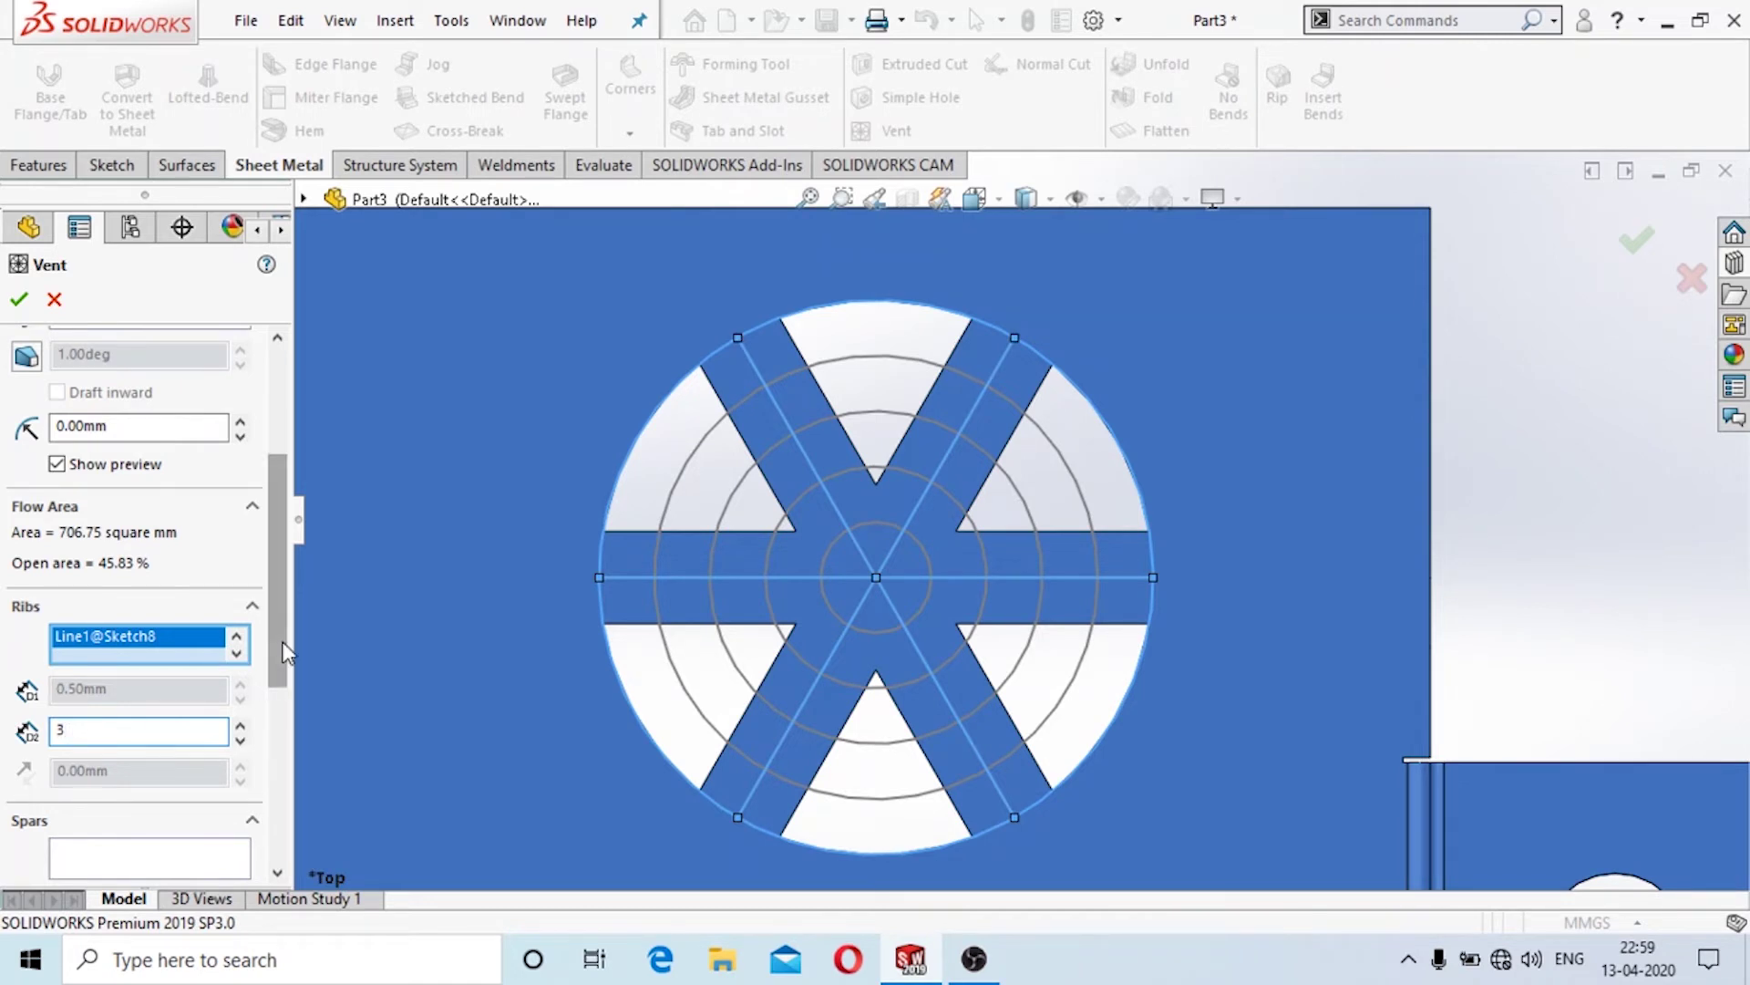
key("Return")
Assign the 24 mm, 18 mm and 12 mm circles as the vent's spars.
scroll(281, 714, "down", 5)
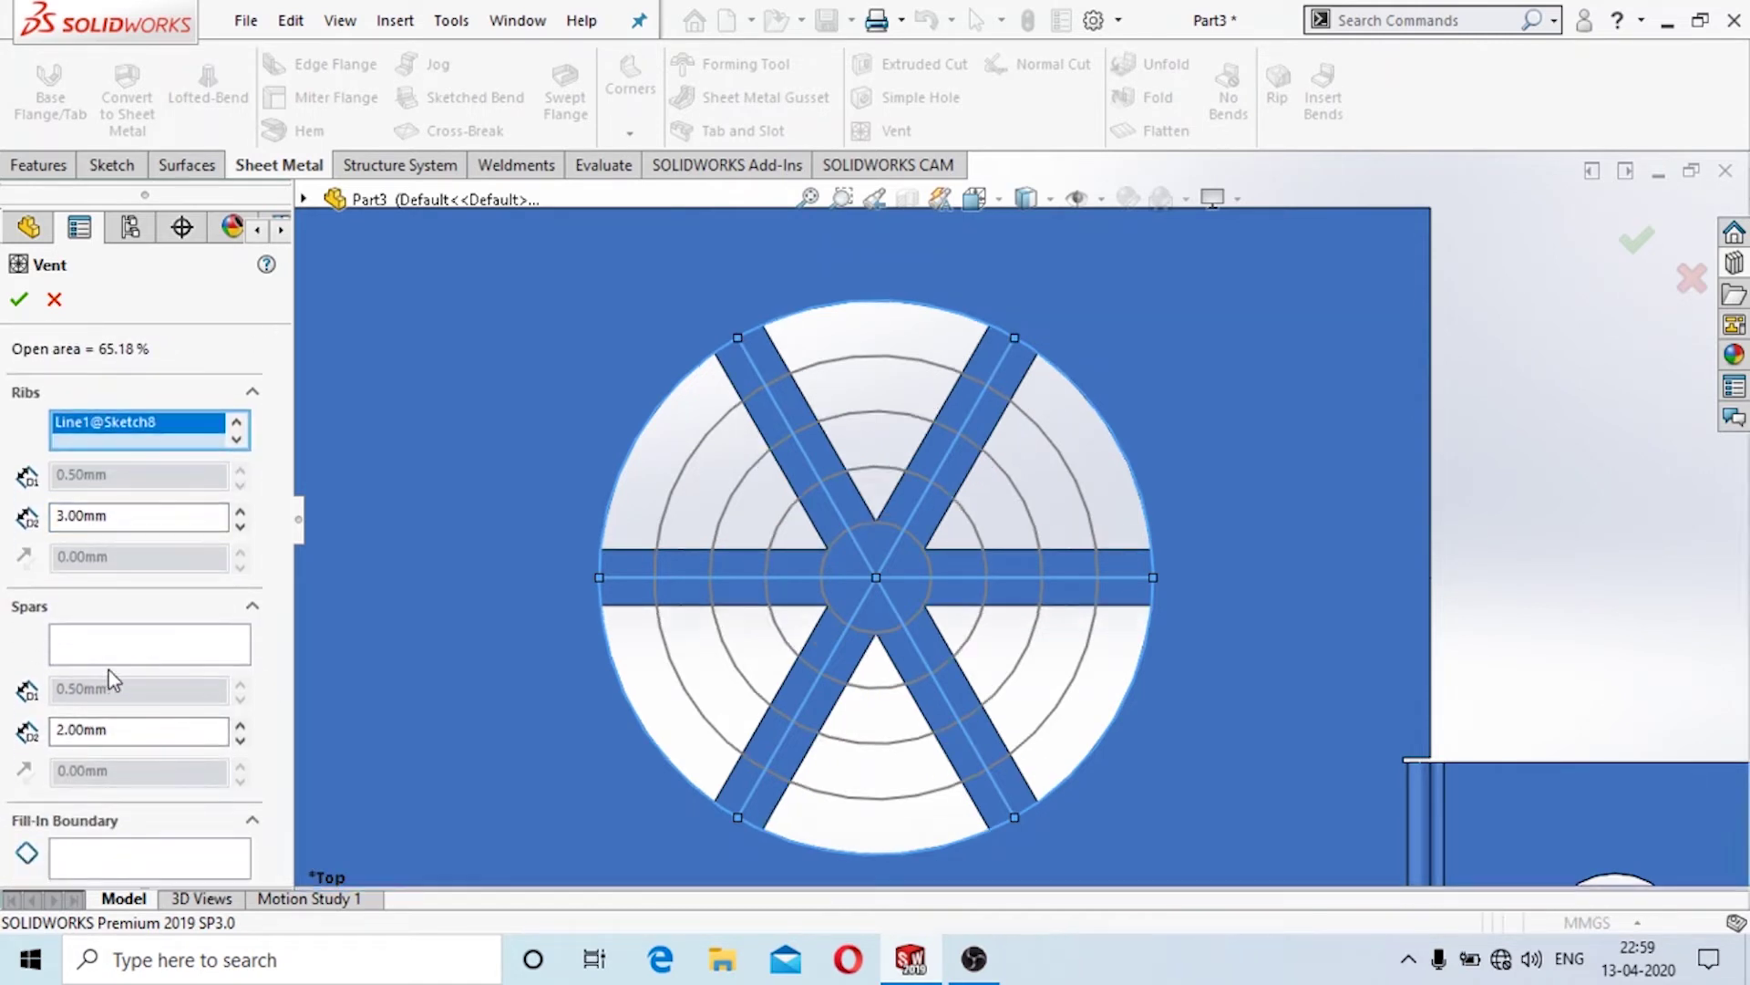
left_click(112, 638)
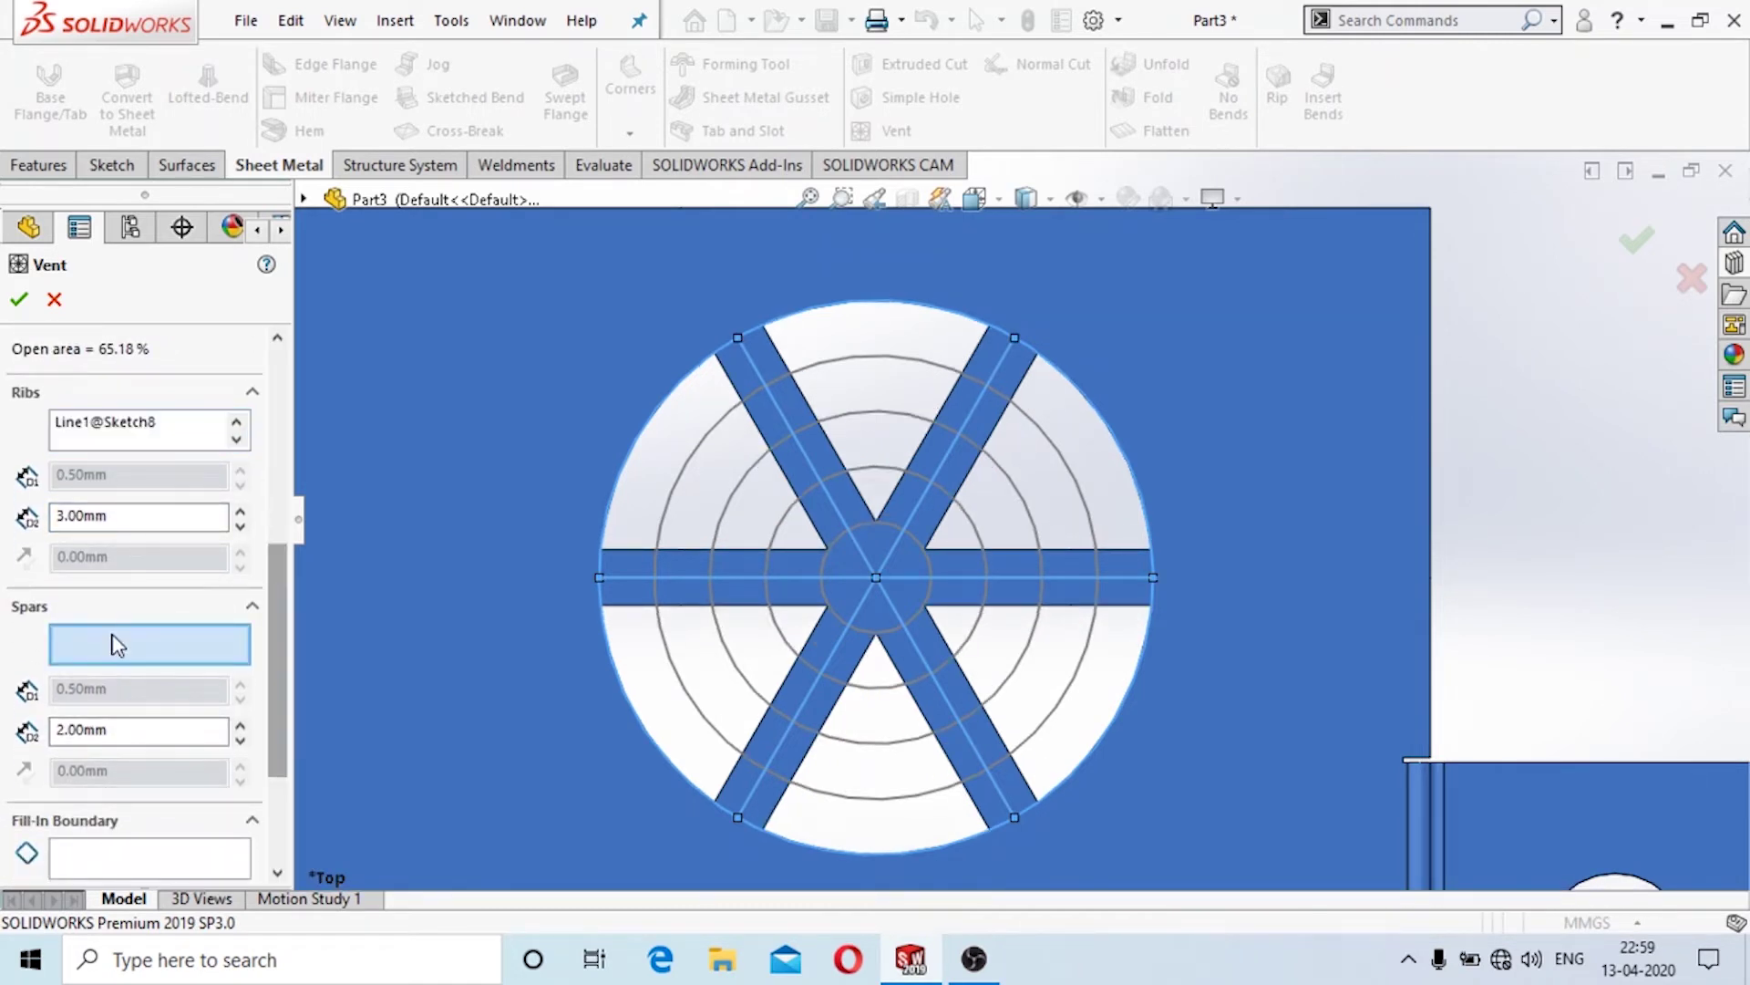
left_click(677, 496)
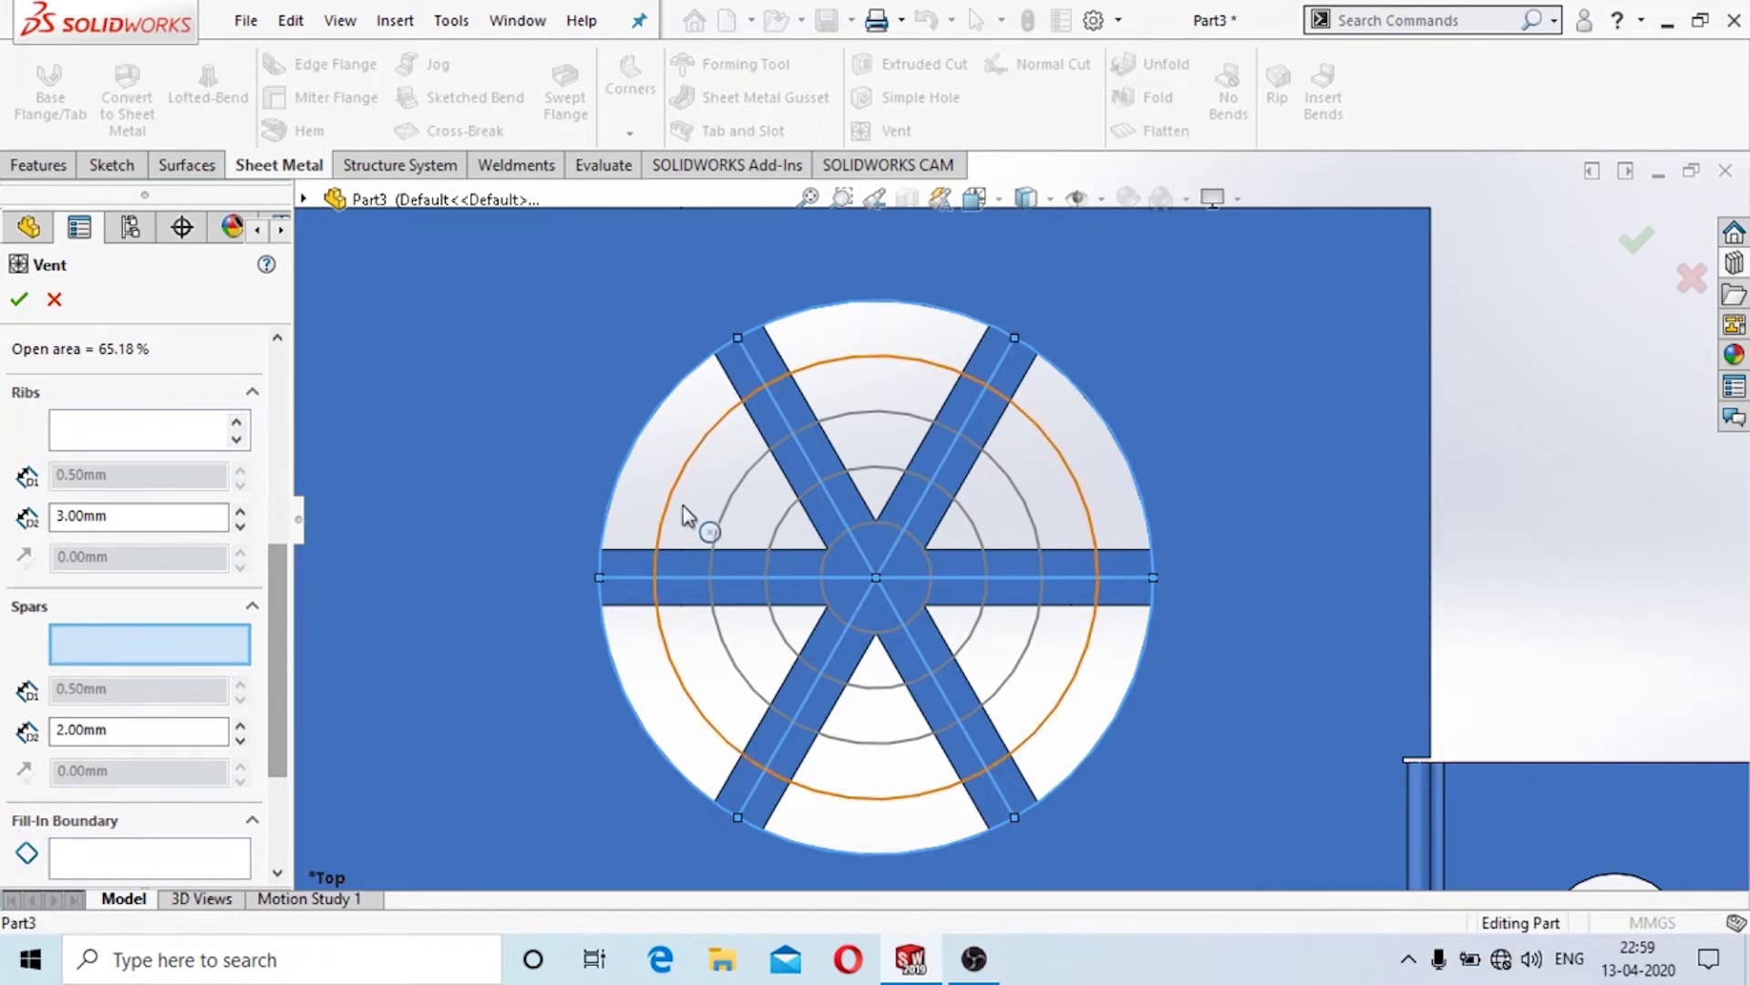
left_click(731, 506)
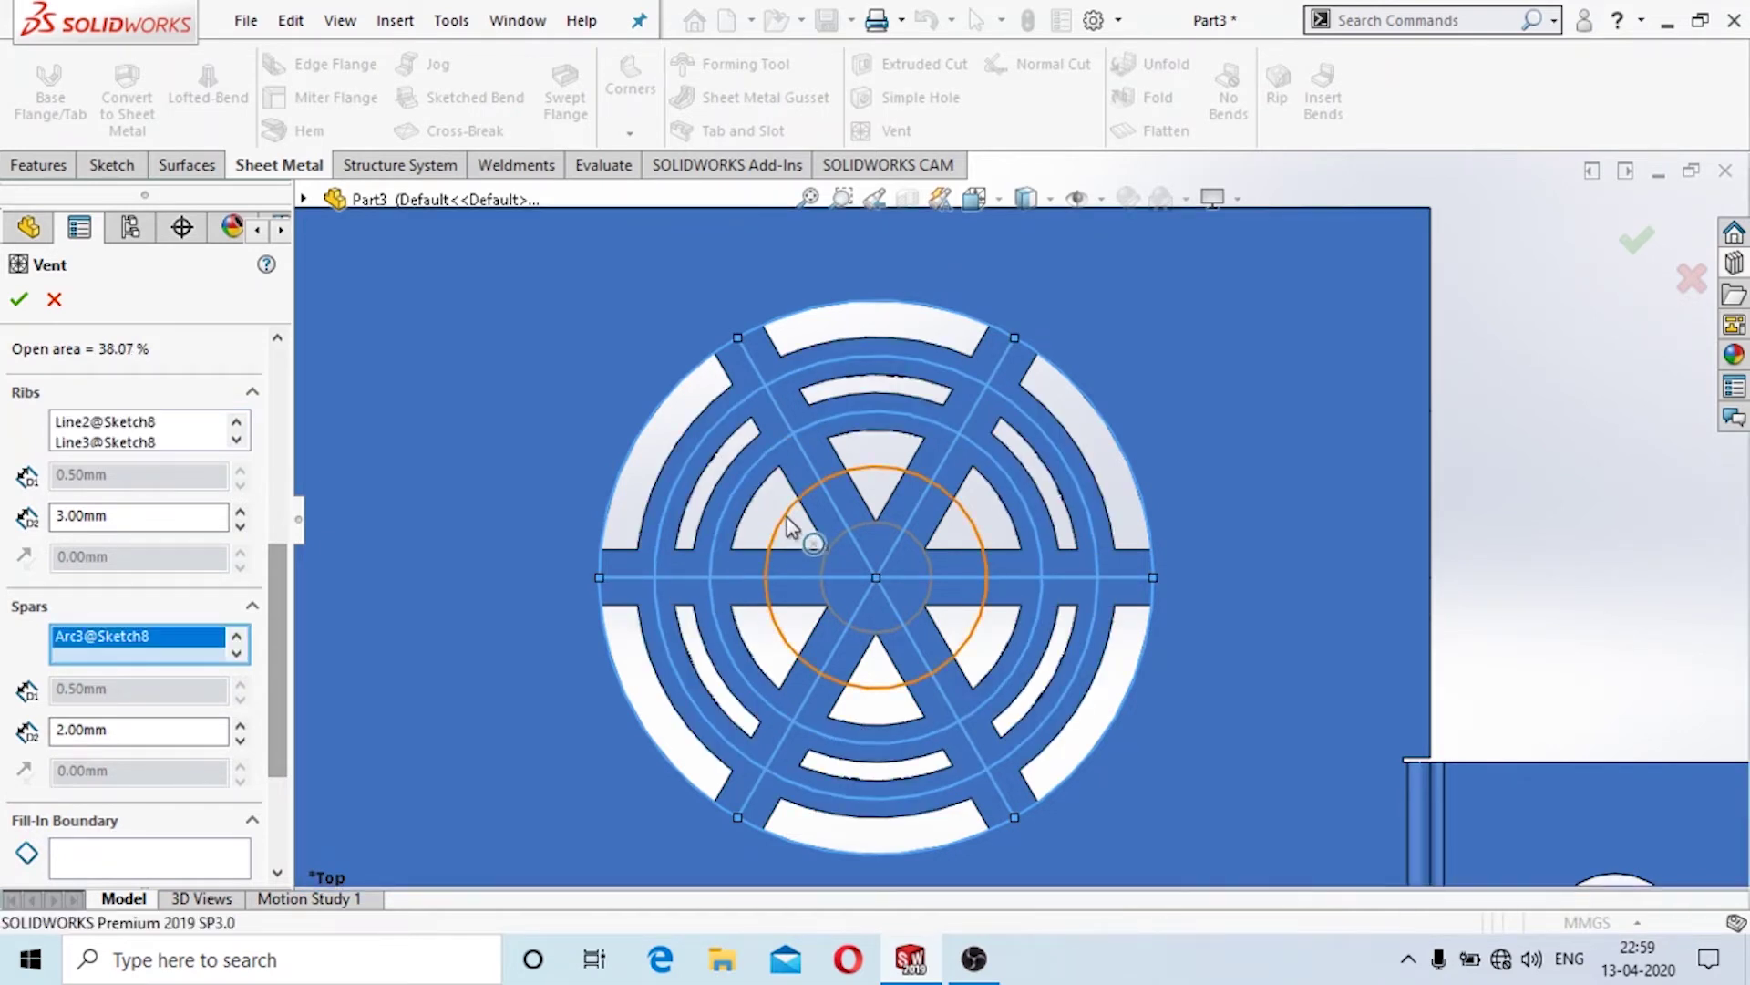
left_click(786, 516)
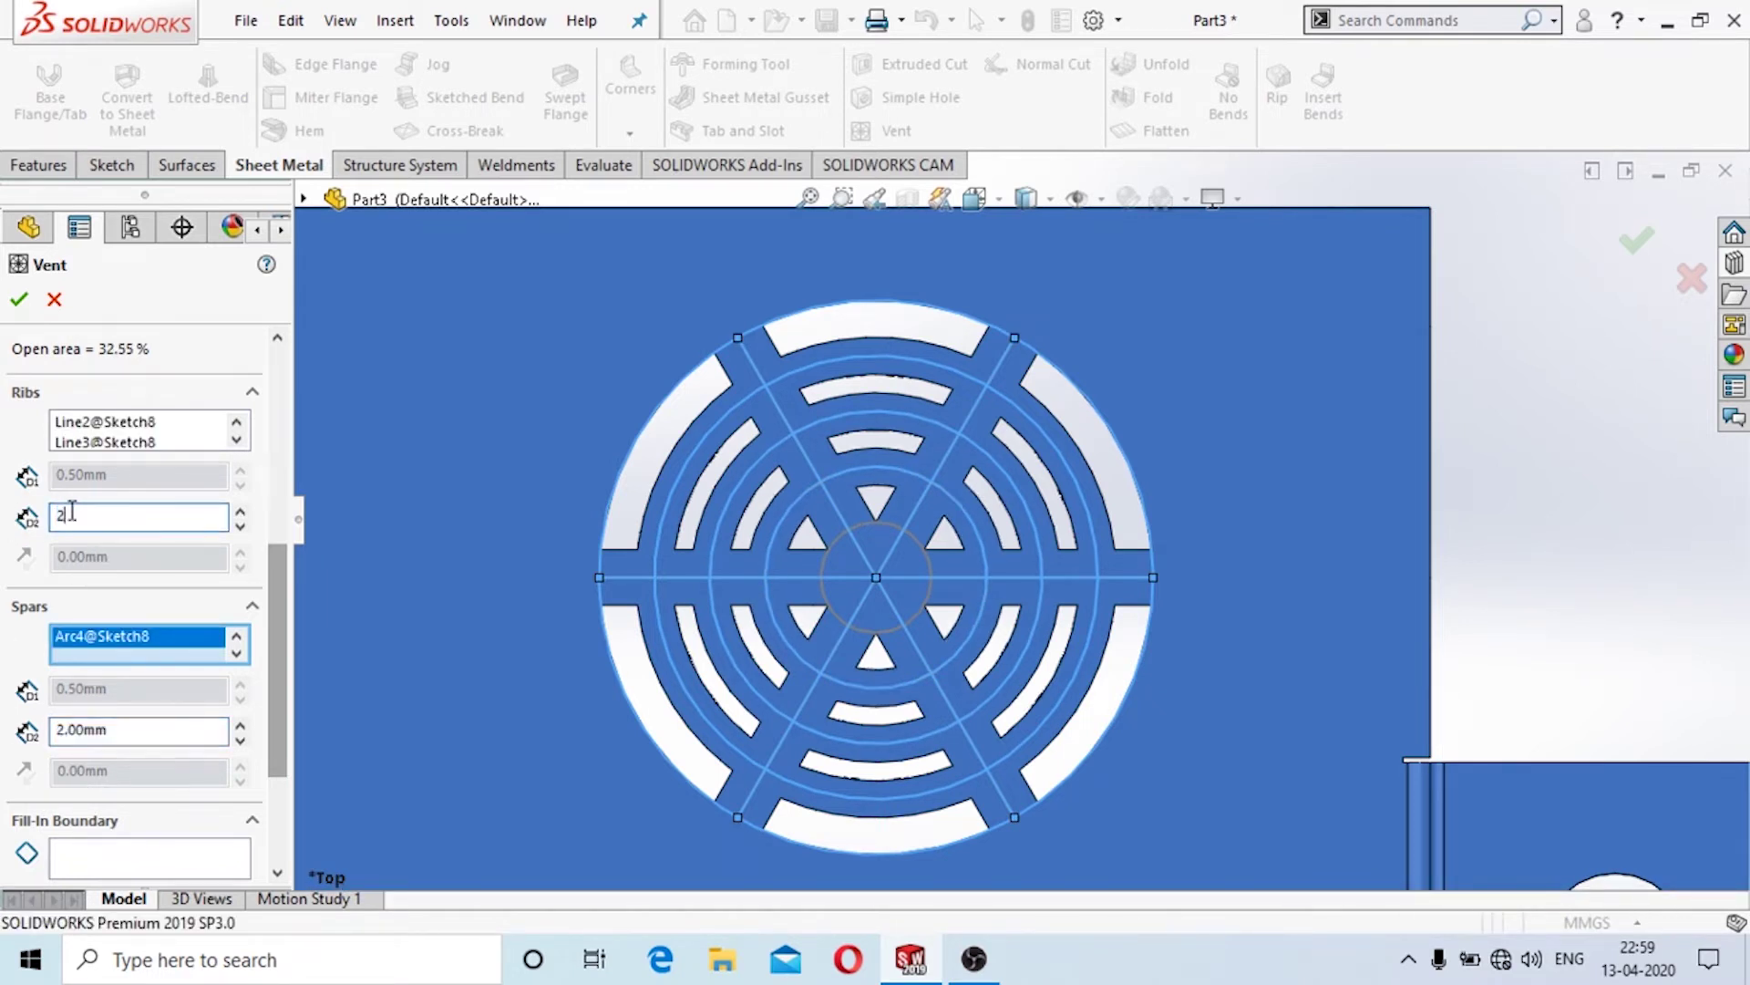
Set the vent's rib width to 2 mm, assign the central 6 mm circle as the fill-in boundary and finish the vent.
left_click(71, 515)
type("2")
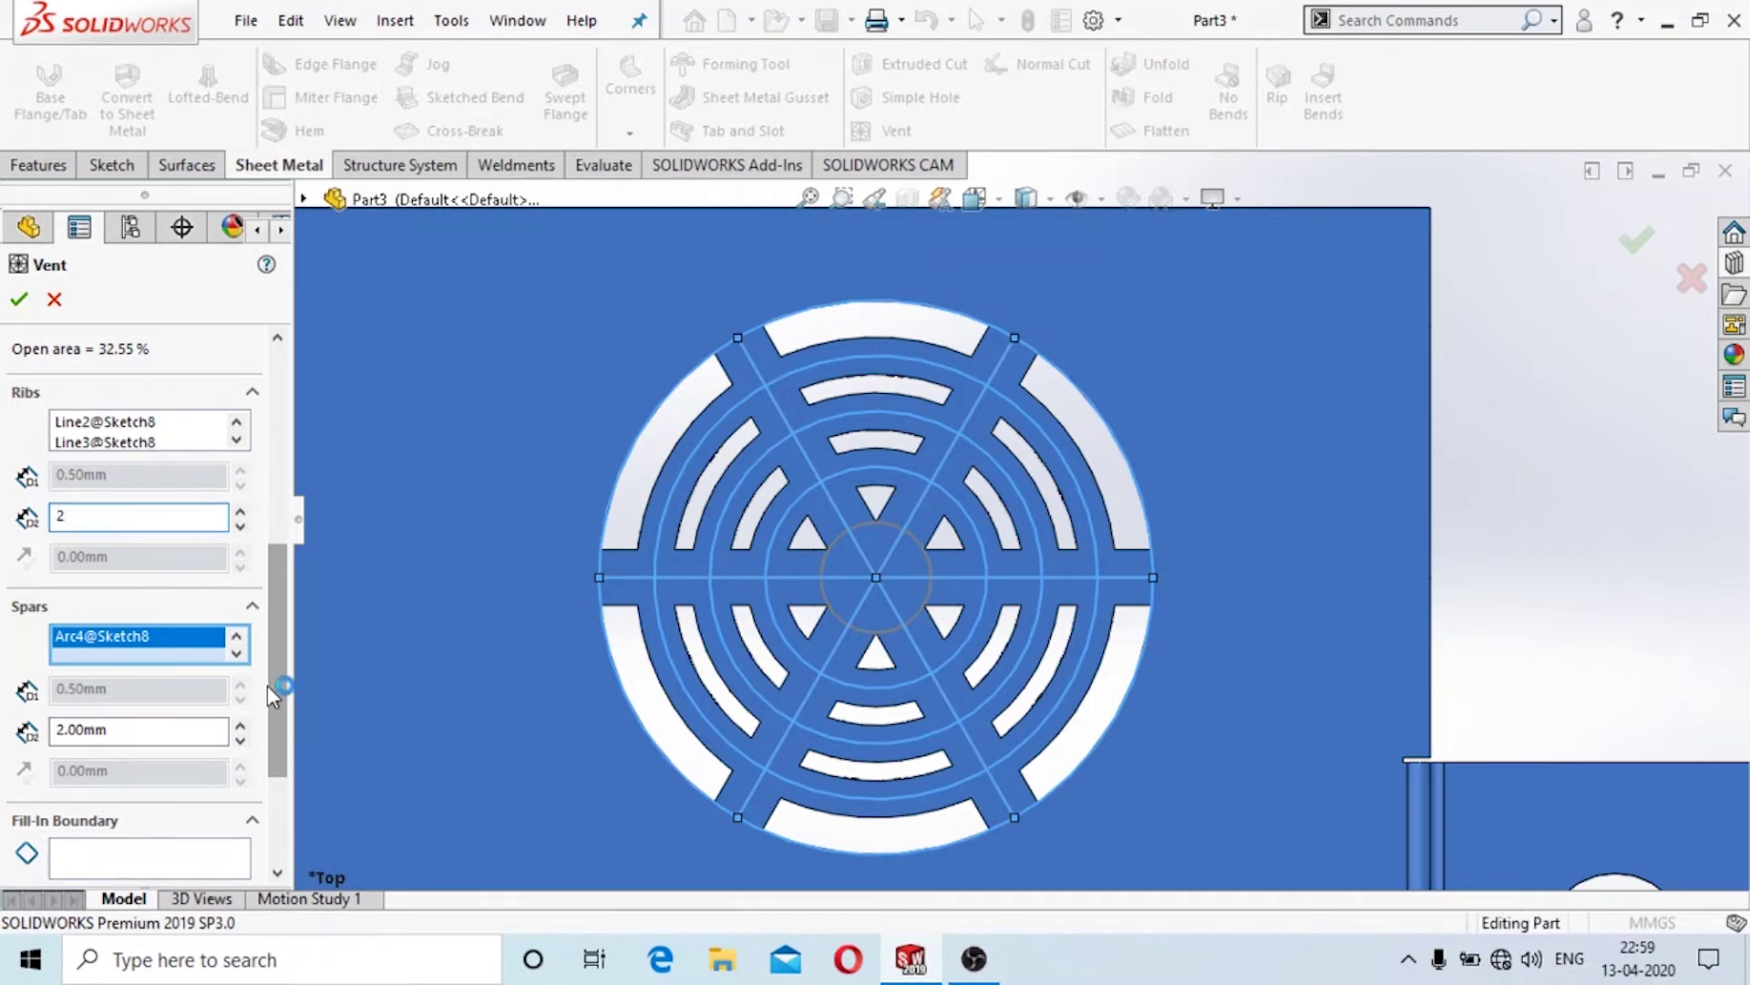
scroll(82, 879, "down", 3)
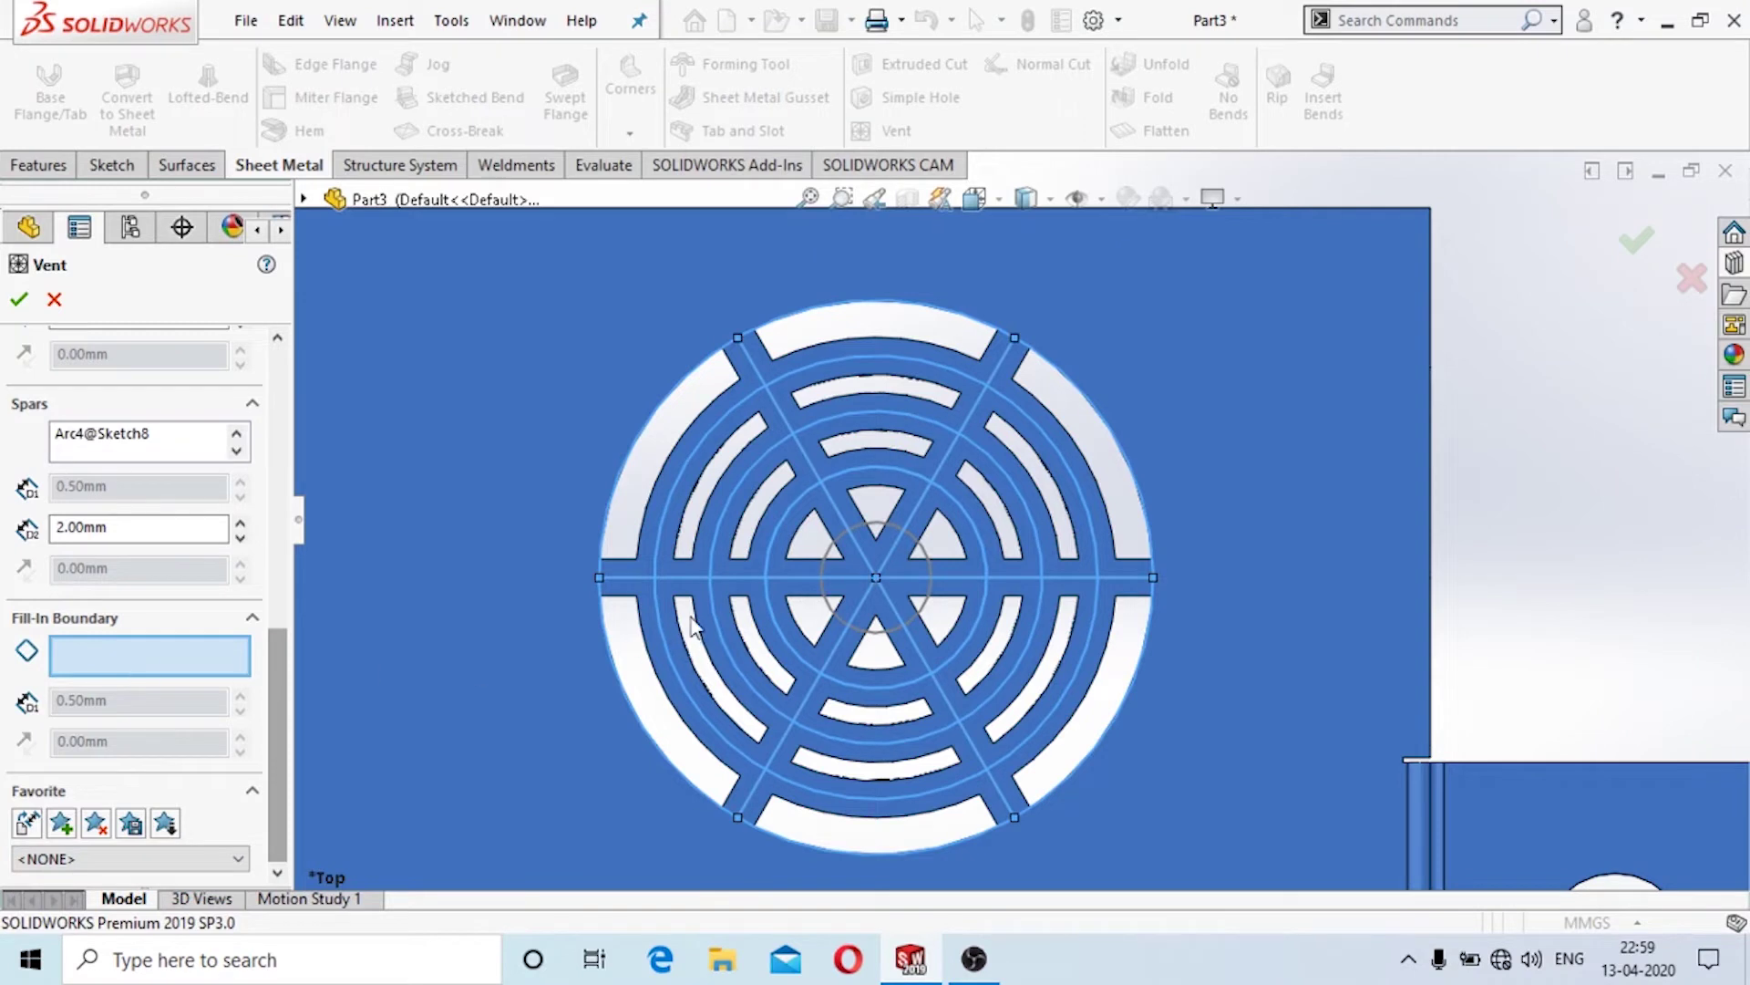
left_click(889, 645)
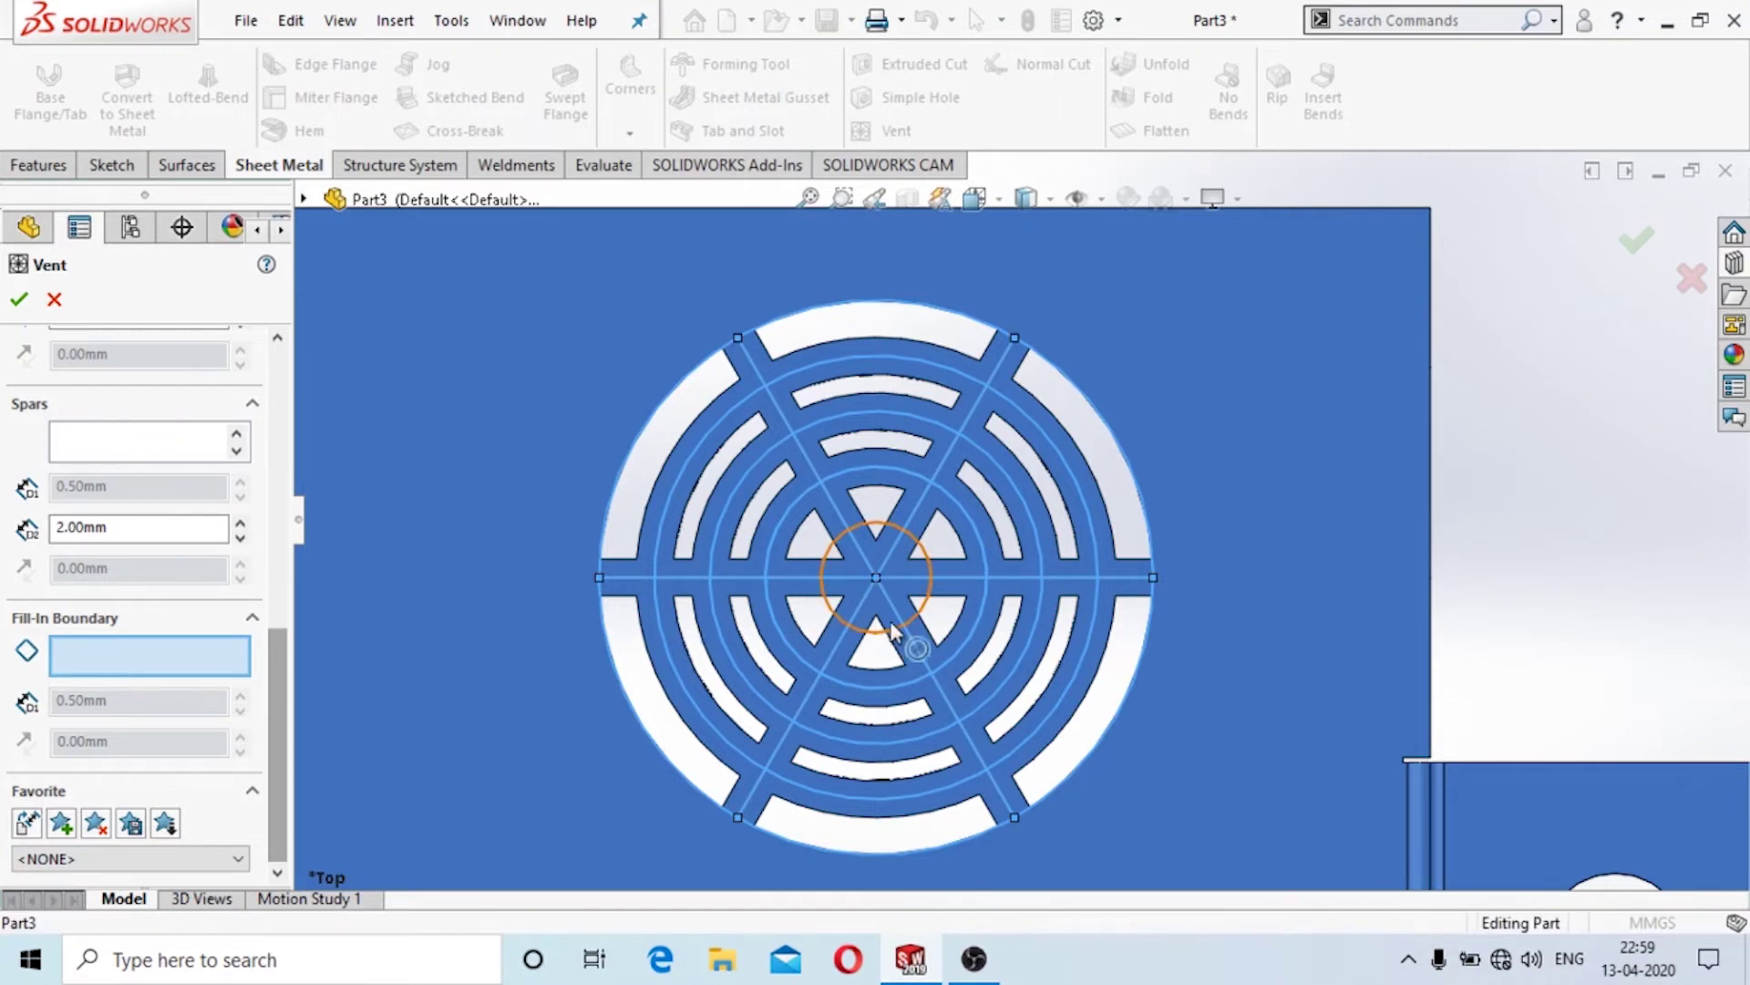
left_click(891, 629)
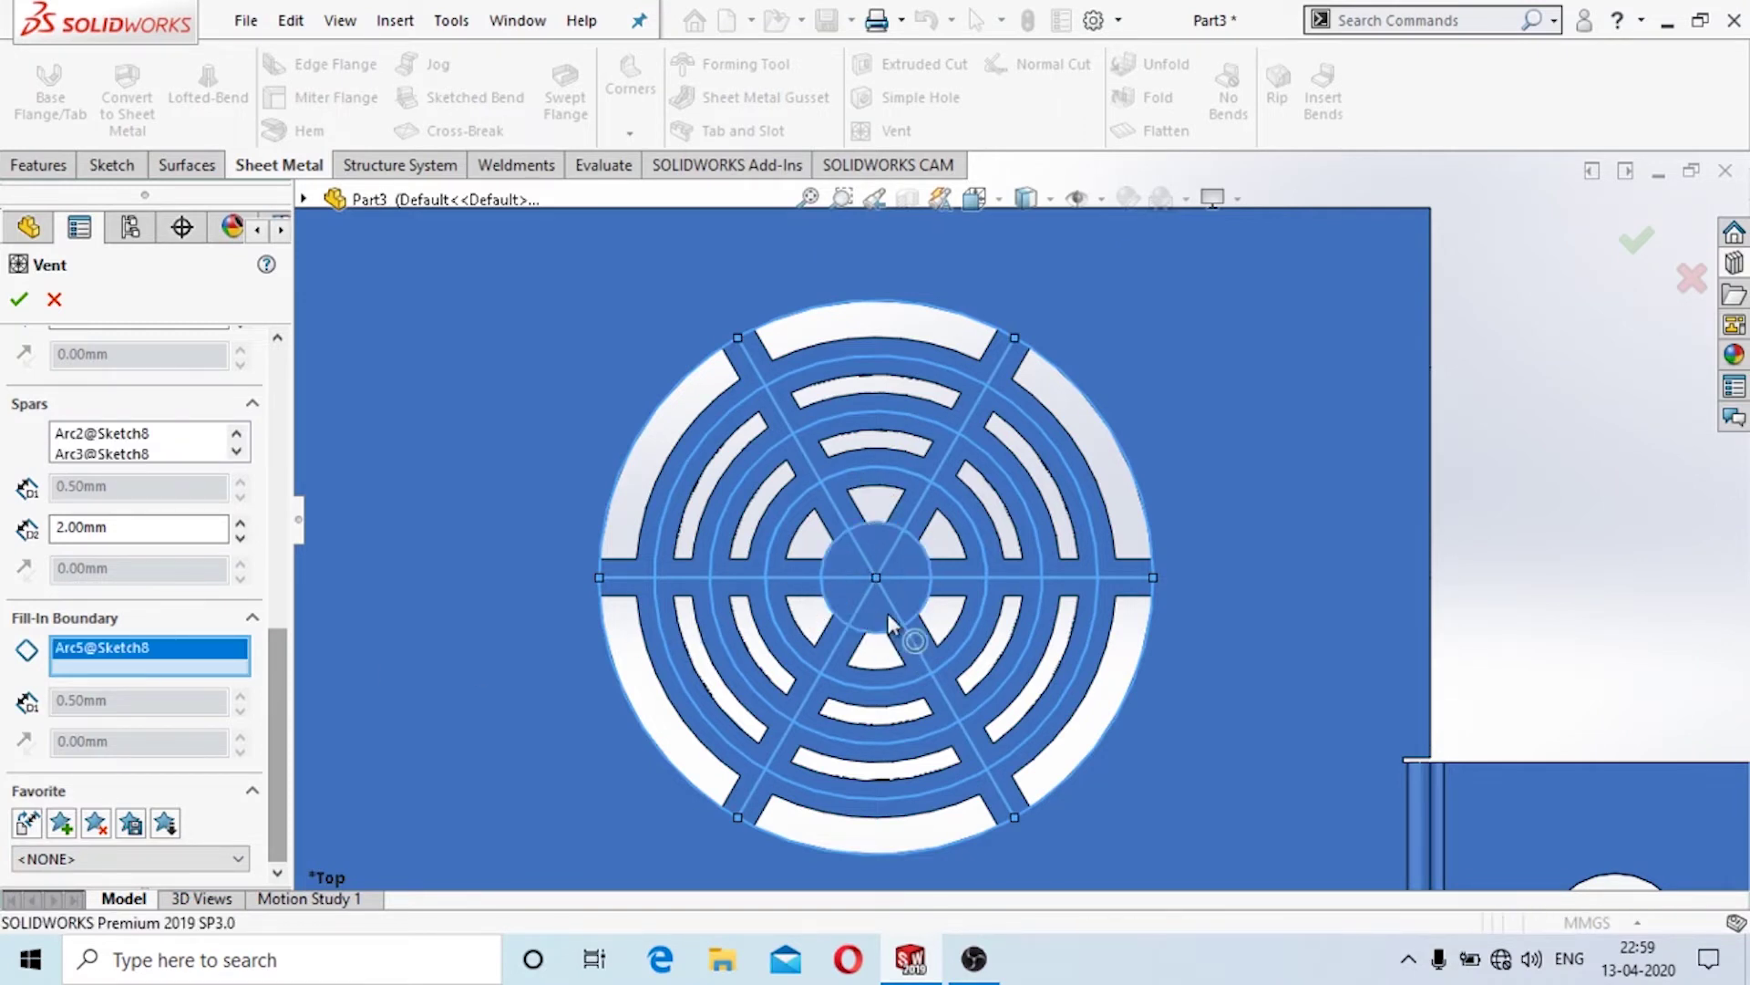
left_click(19, 301)
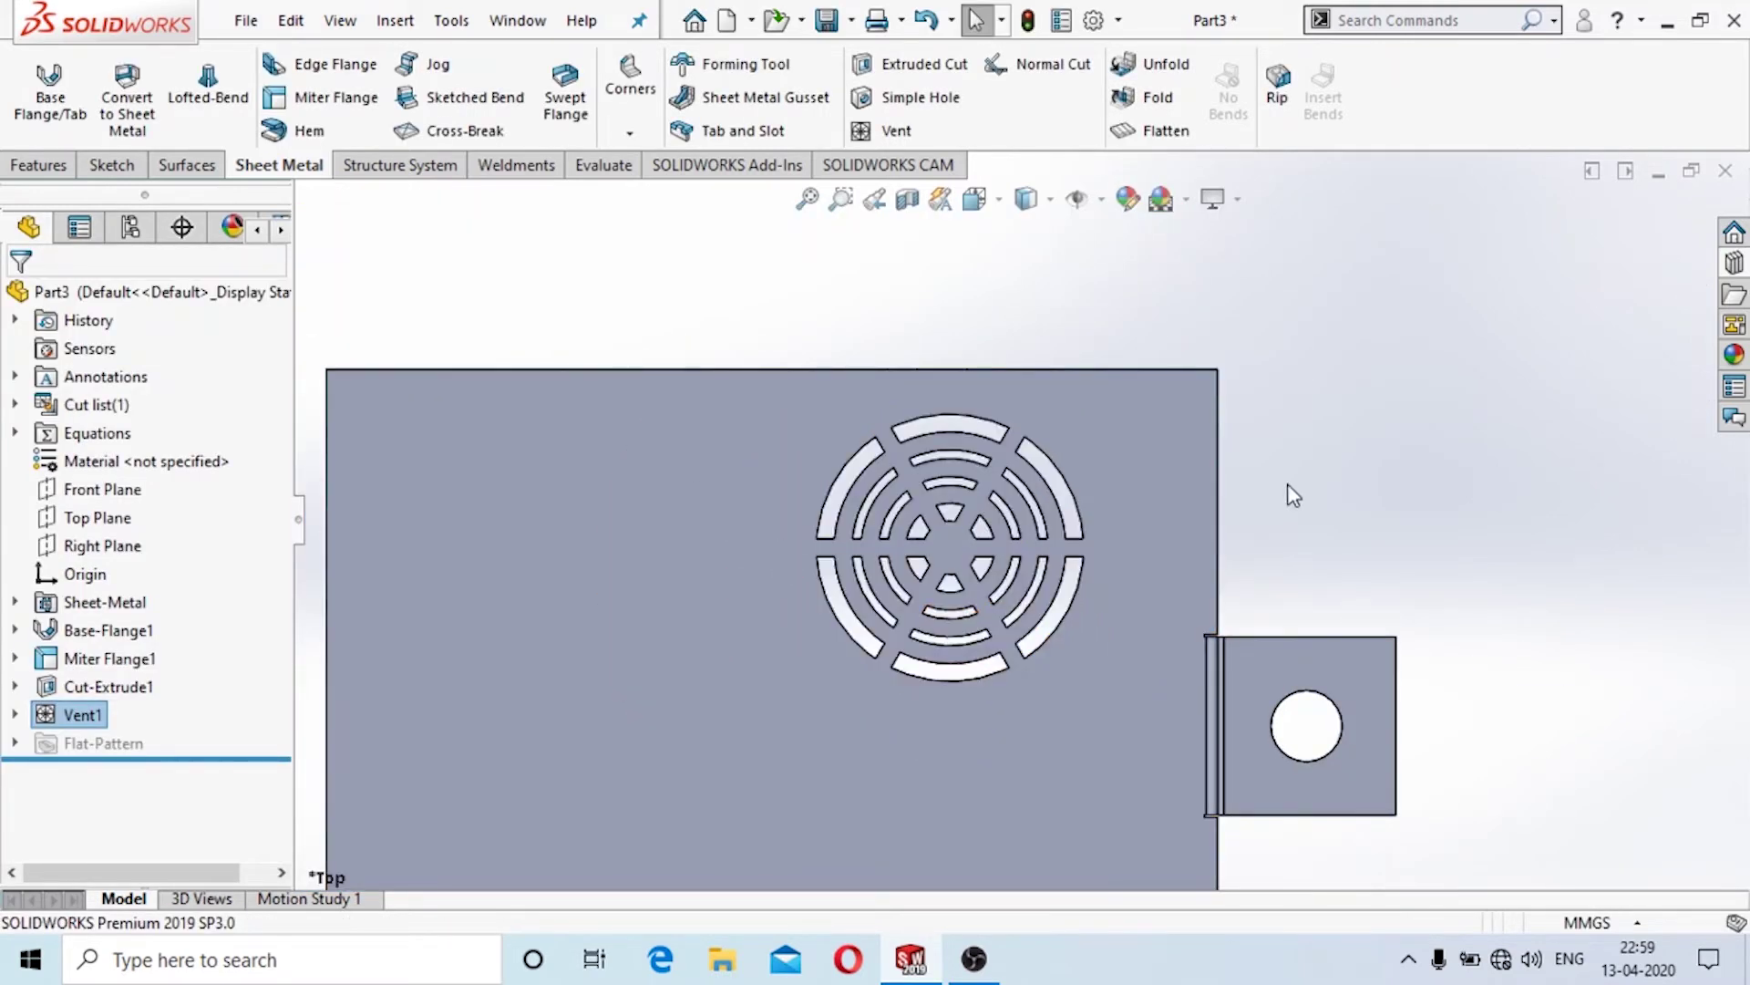
Open the louvers folder of the forming tools in the Design Library.
middle_click_drag(1265, 407, 1108, 543)
left_click(916, 620)
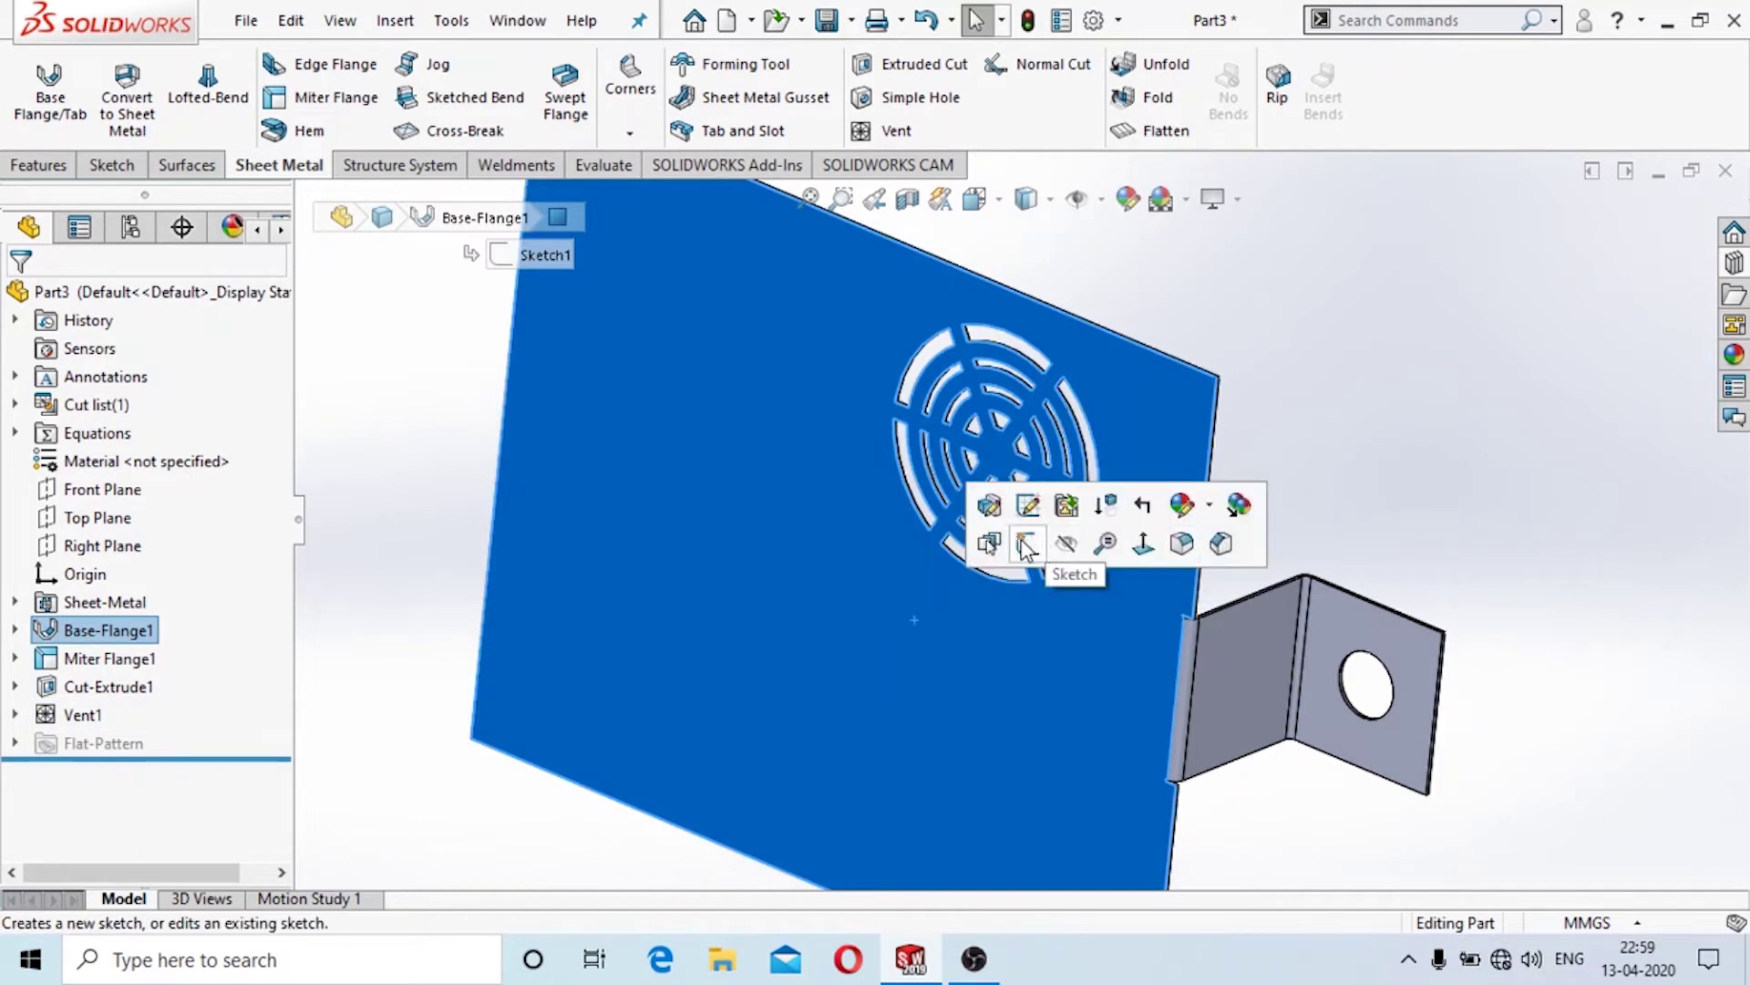
left_click(1486, 534)
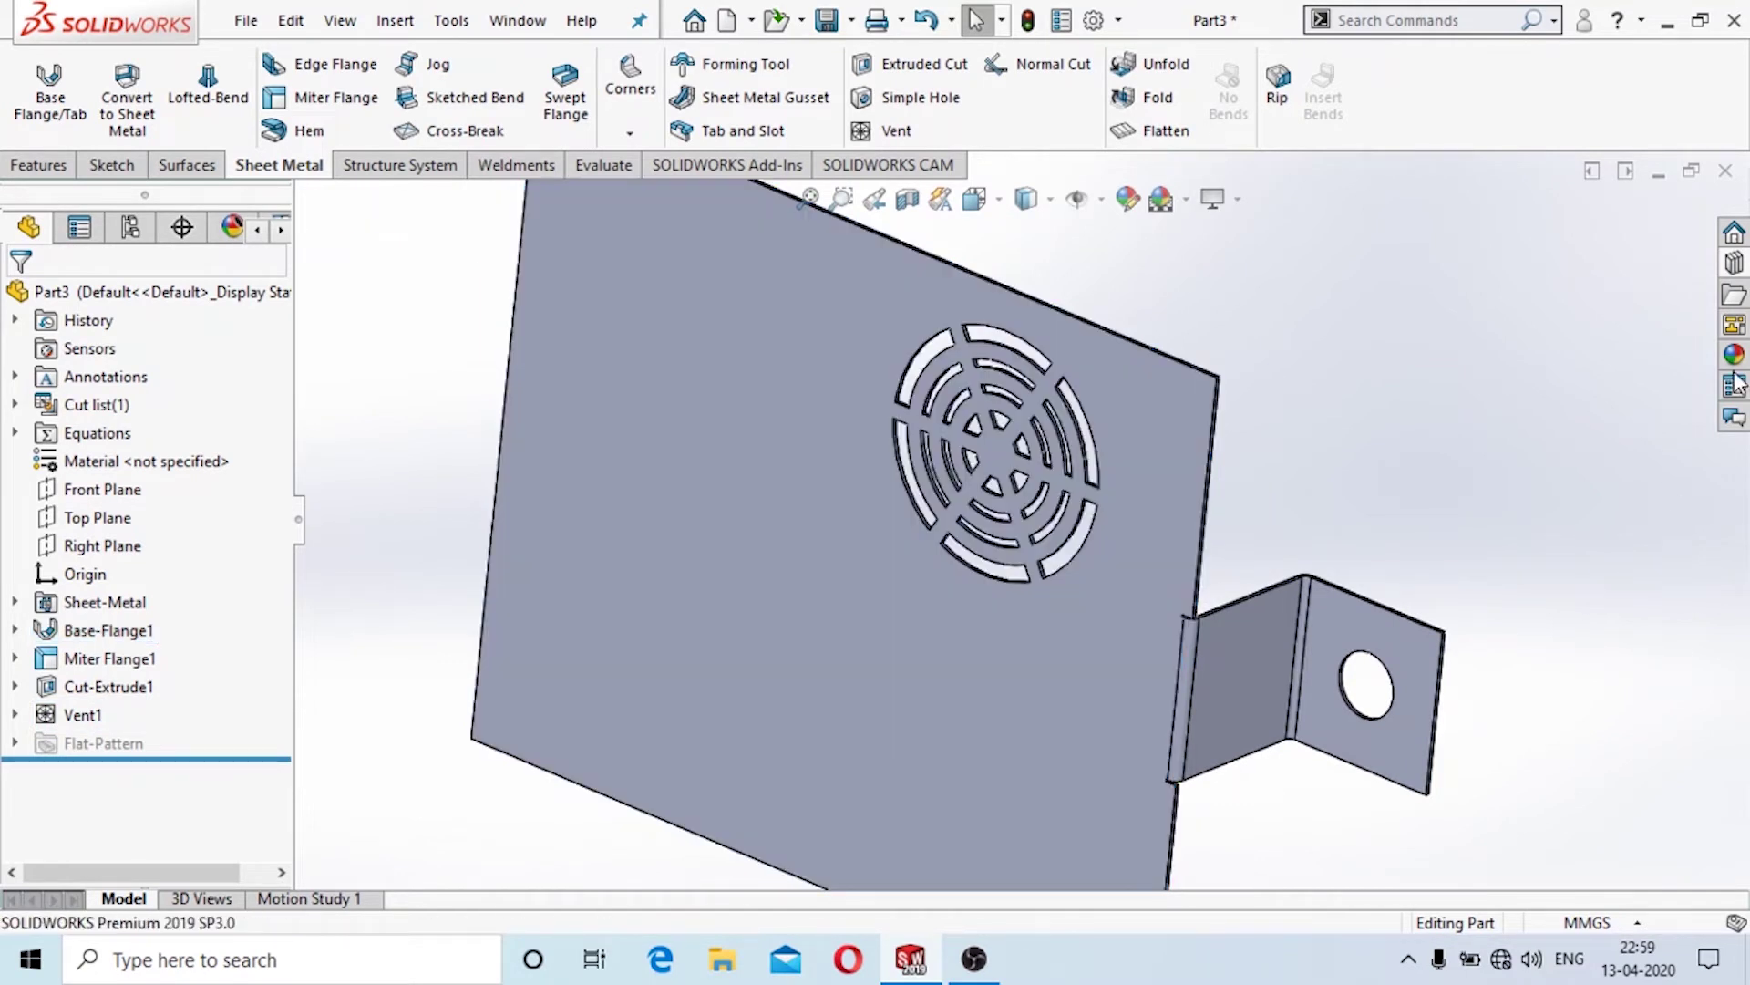
left_click(1735, 263)
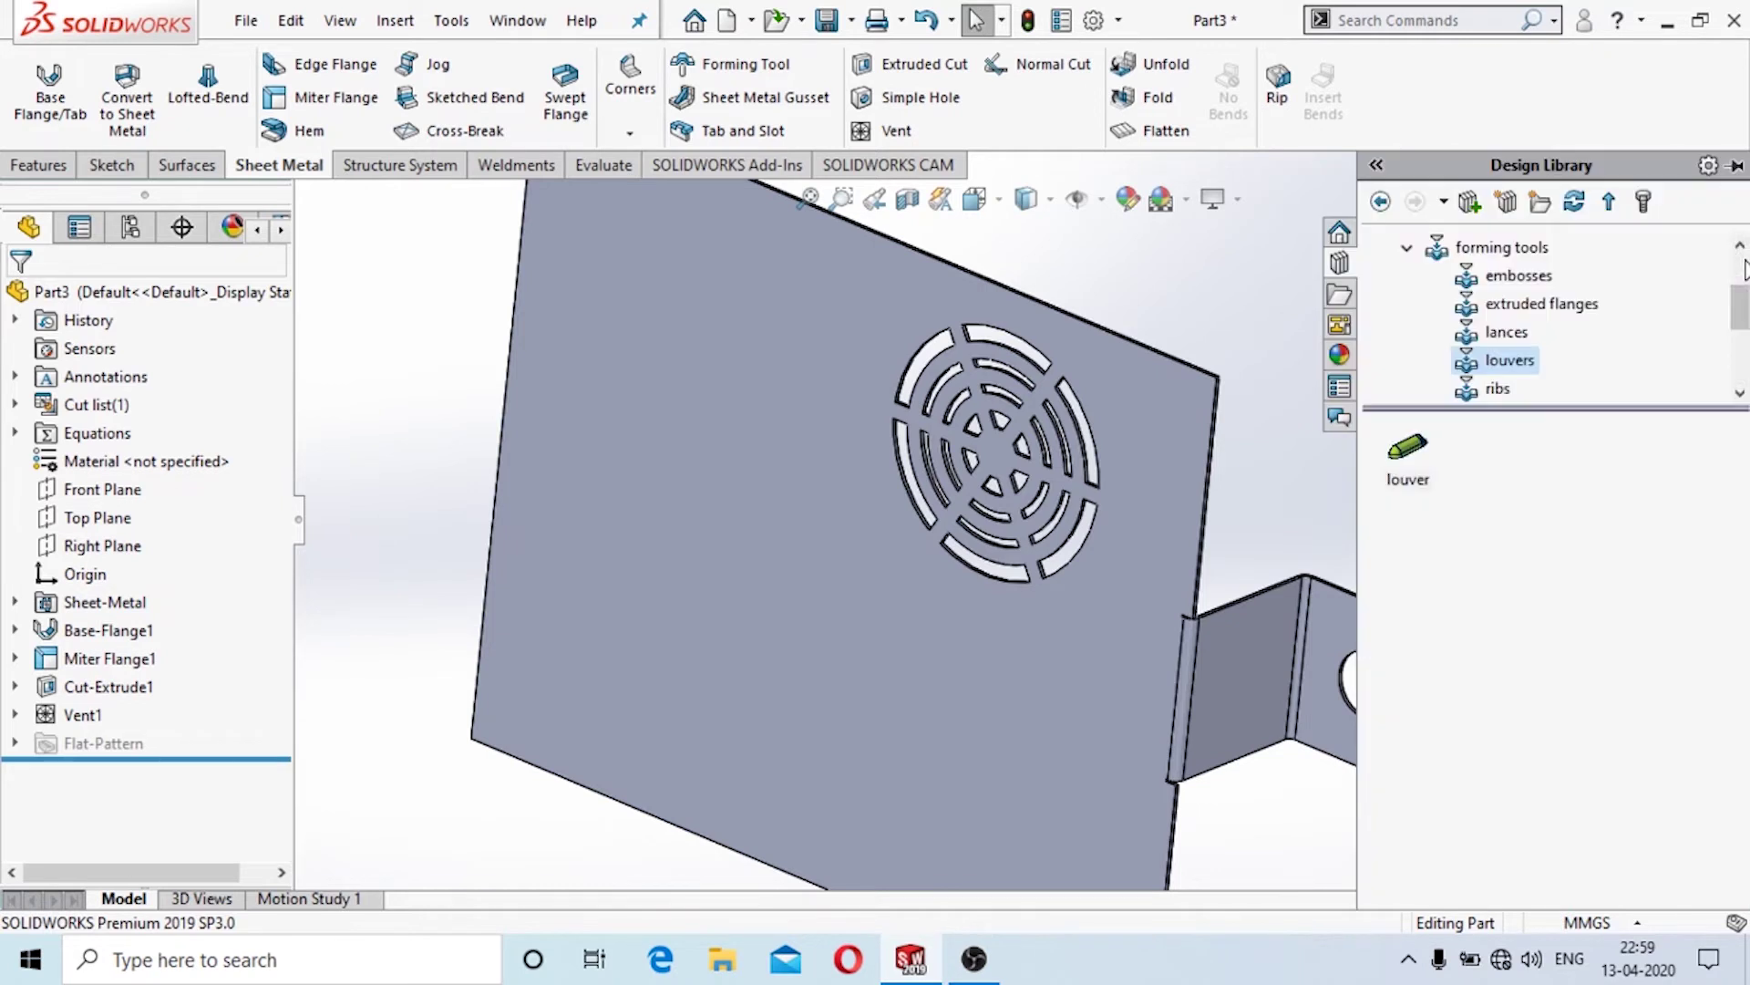
left_click(1407, 247)
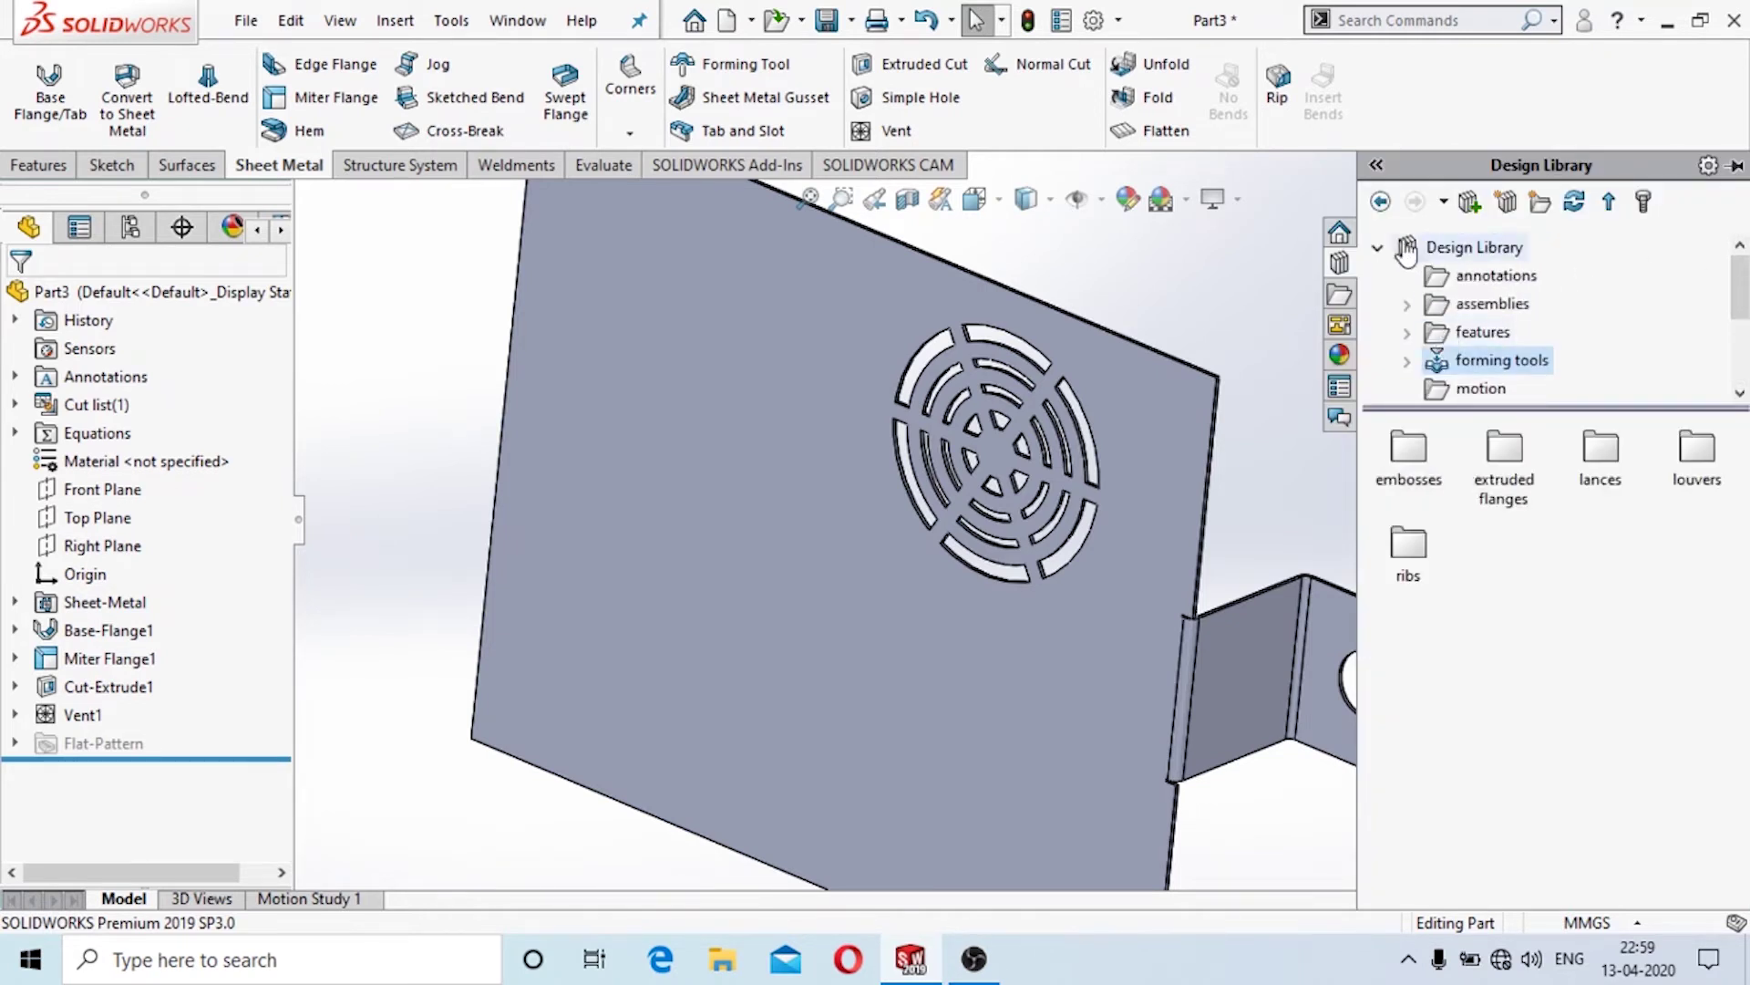
left_click(1435, 251)
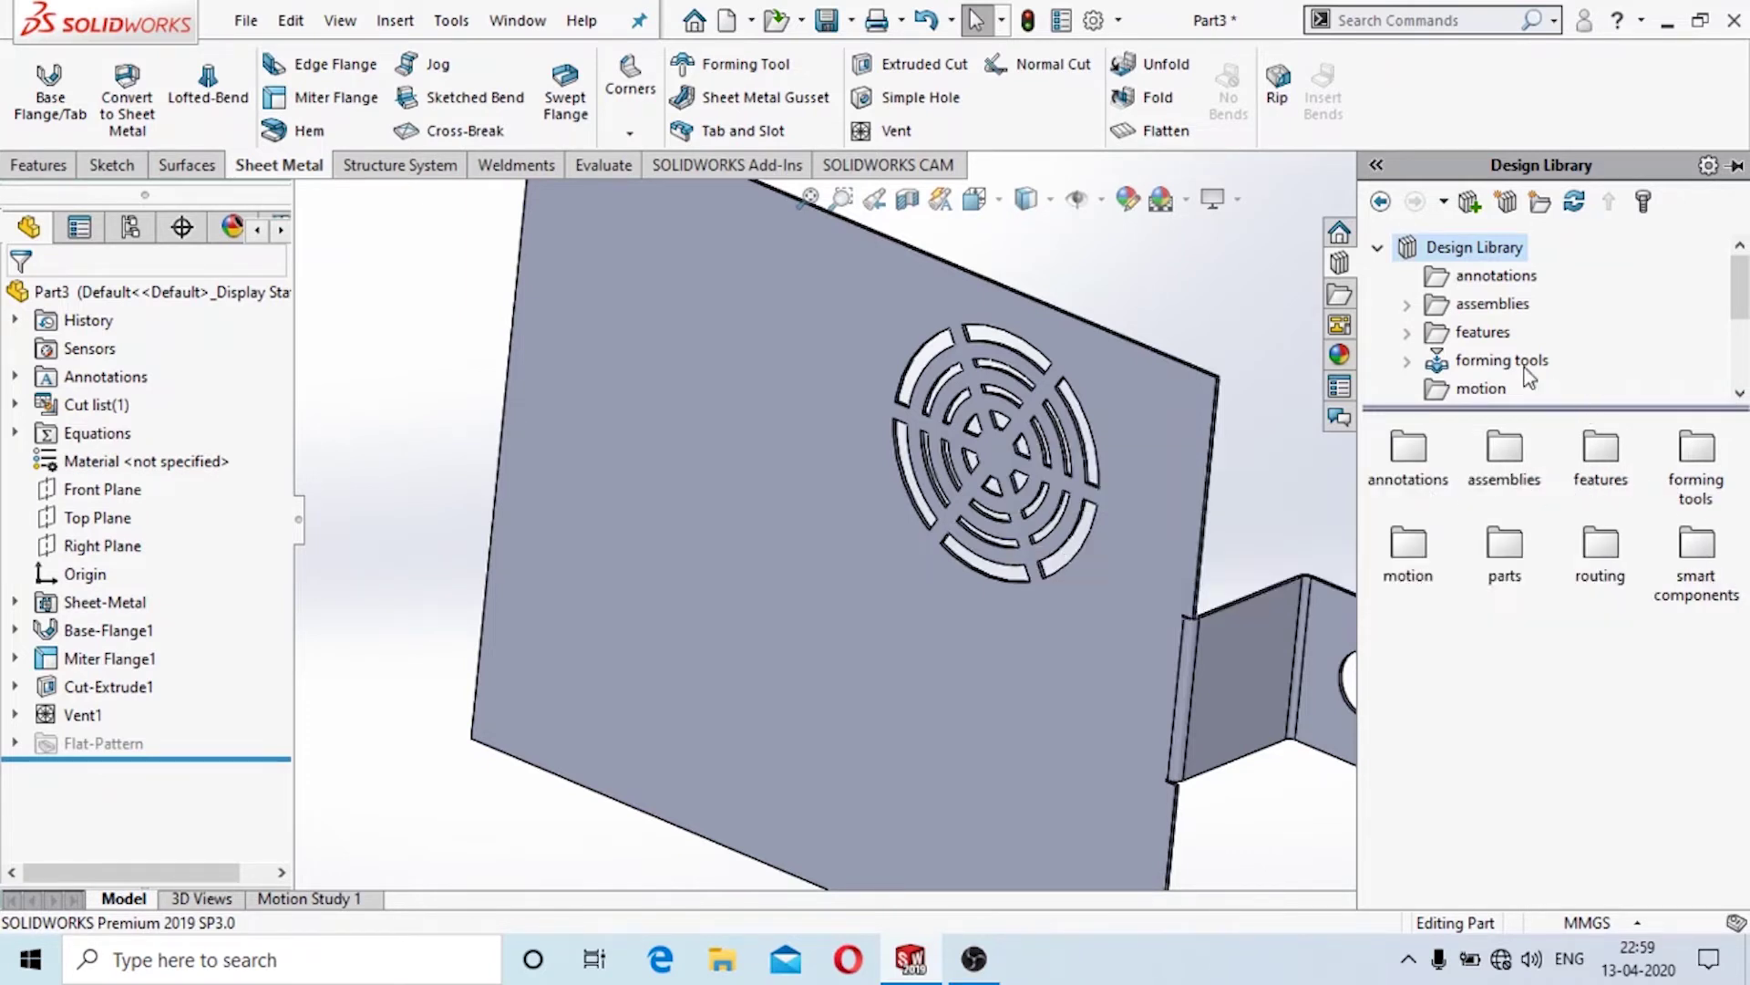
left_click(1486, 365)
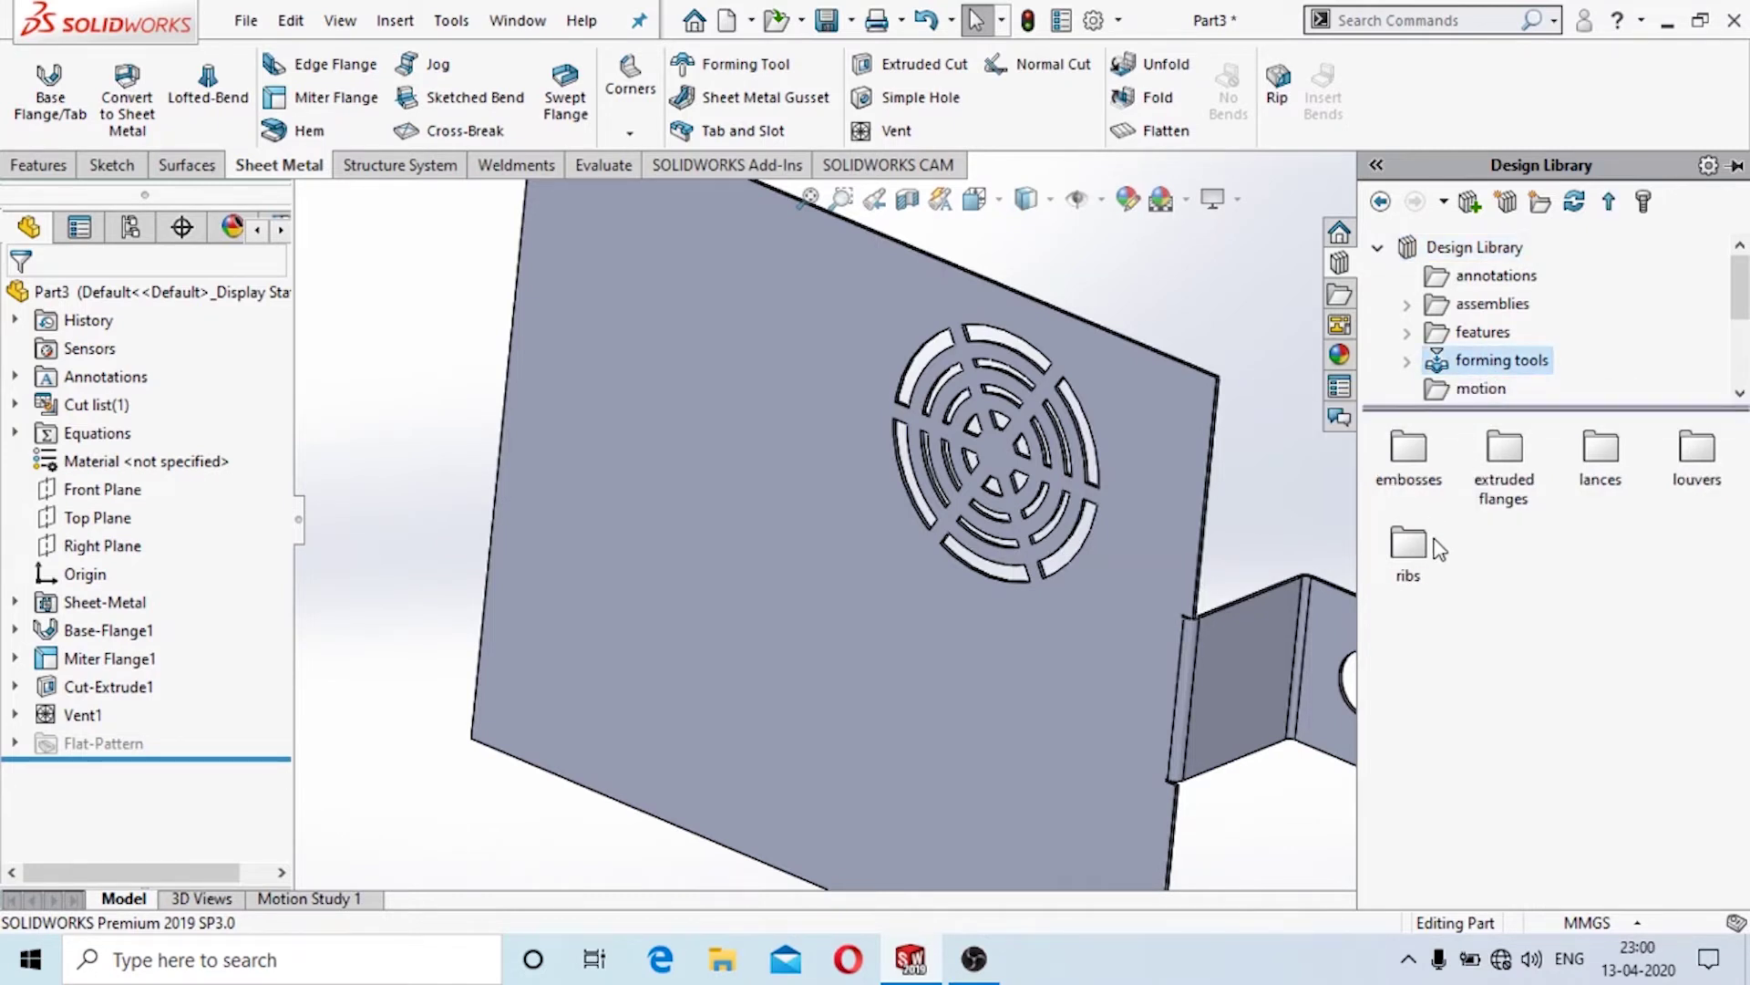
double_click(1697, 452)
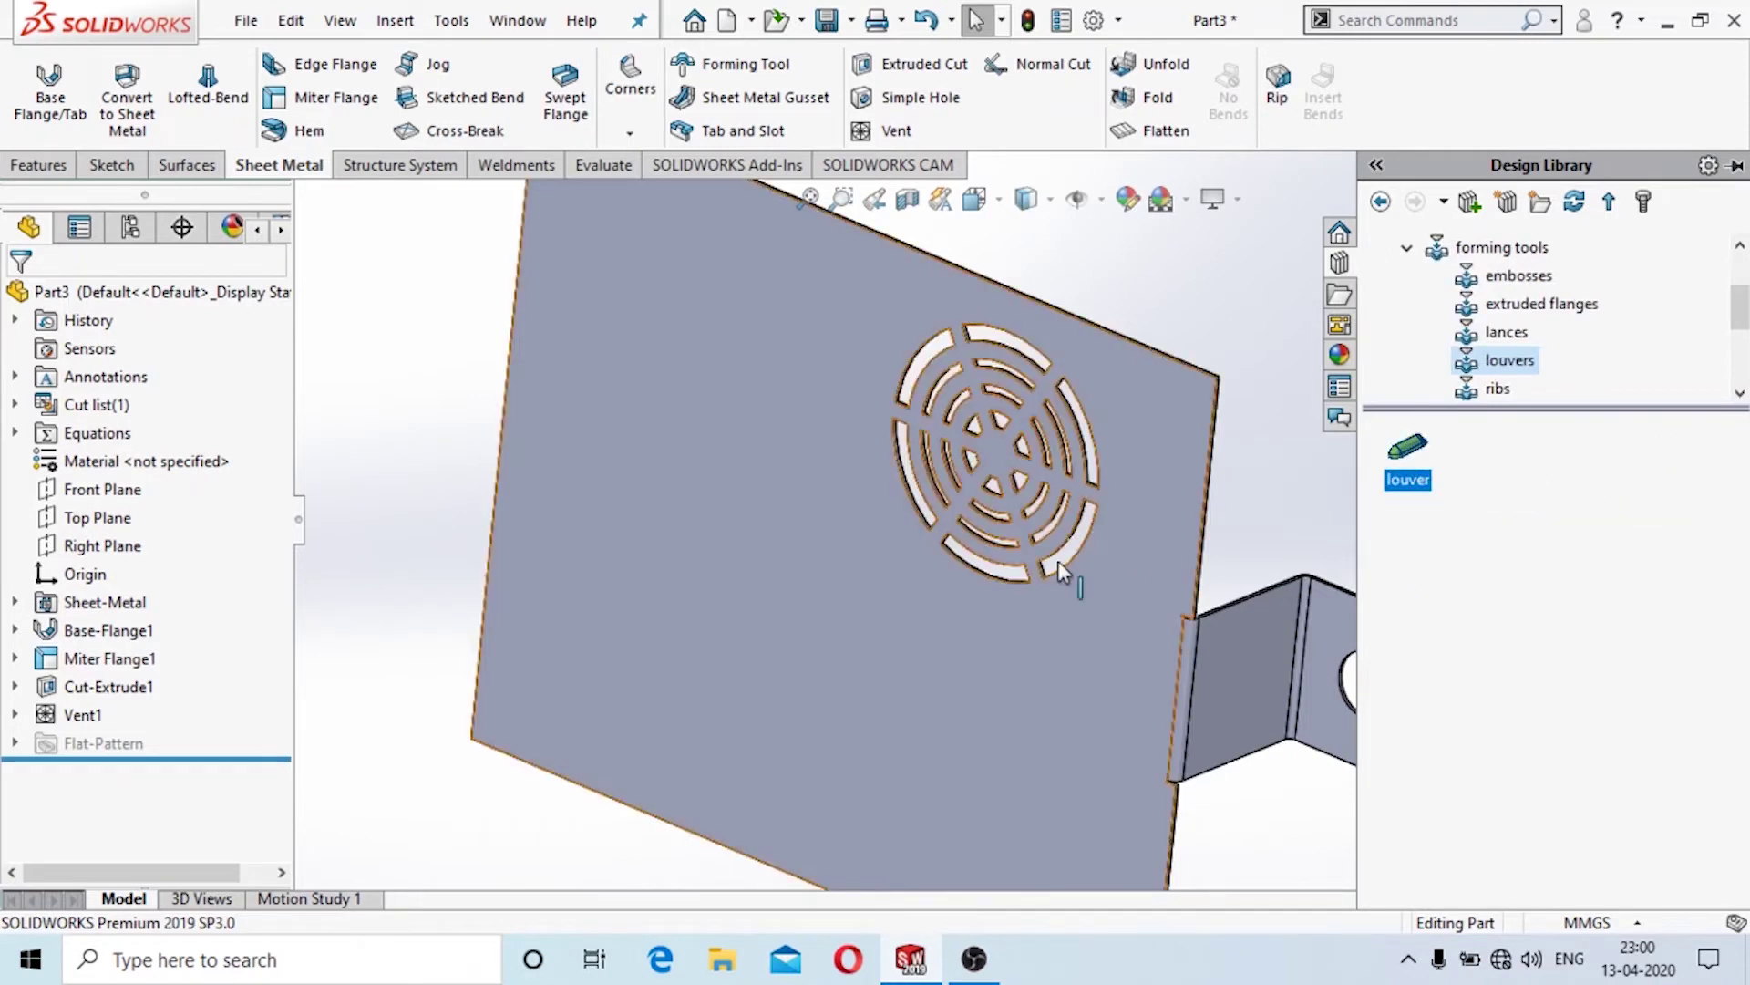
From a top view, place the louver forming tool on the plate's face below the vent and set its rotation angle to 90 degrees.
left_click(974, 199)
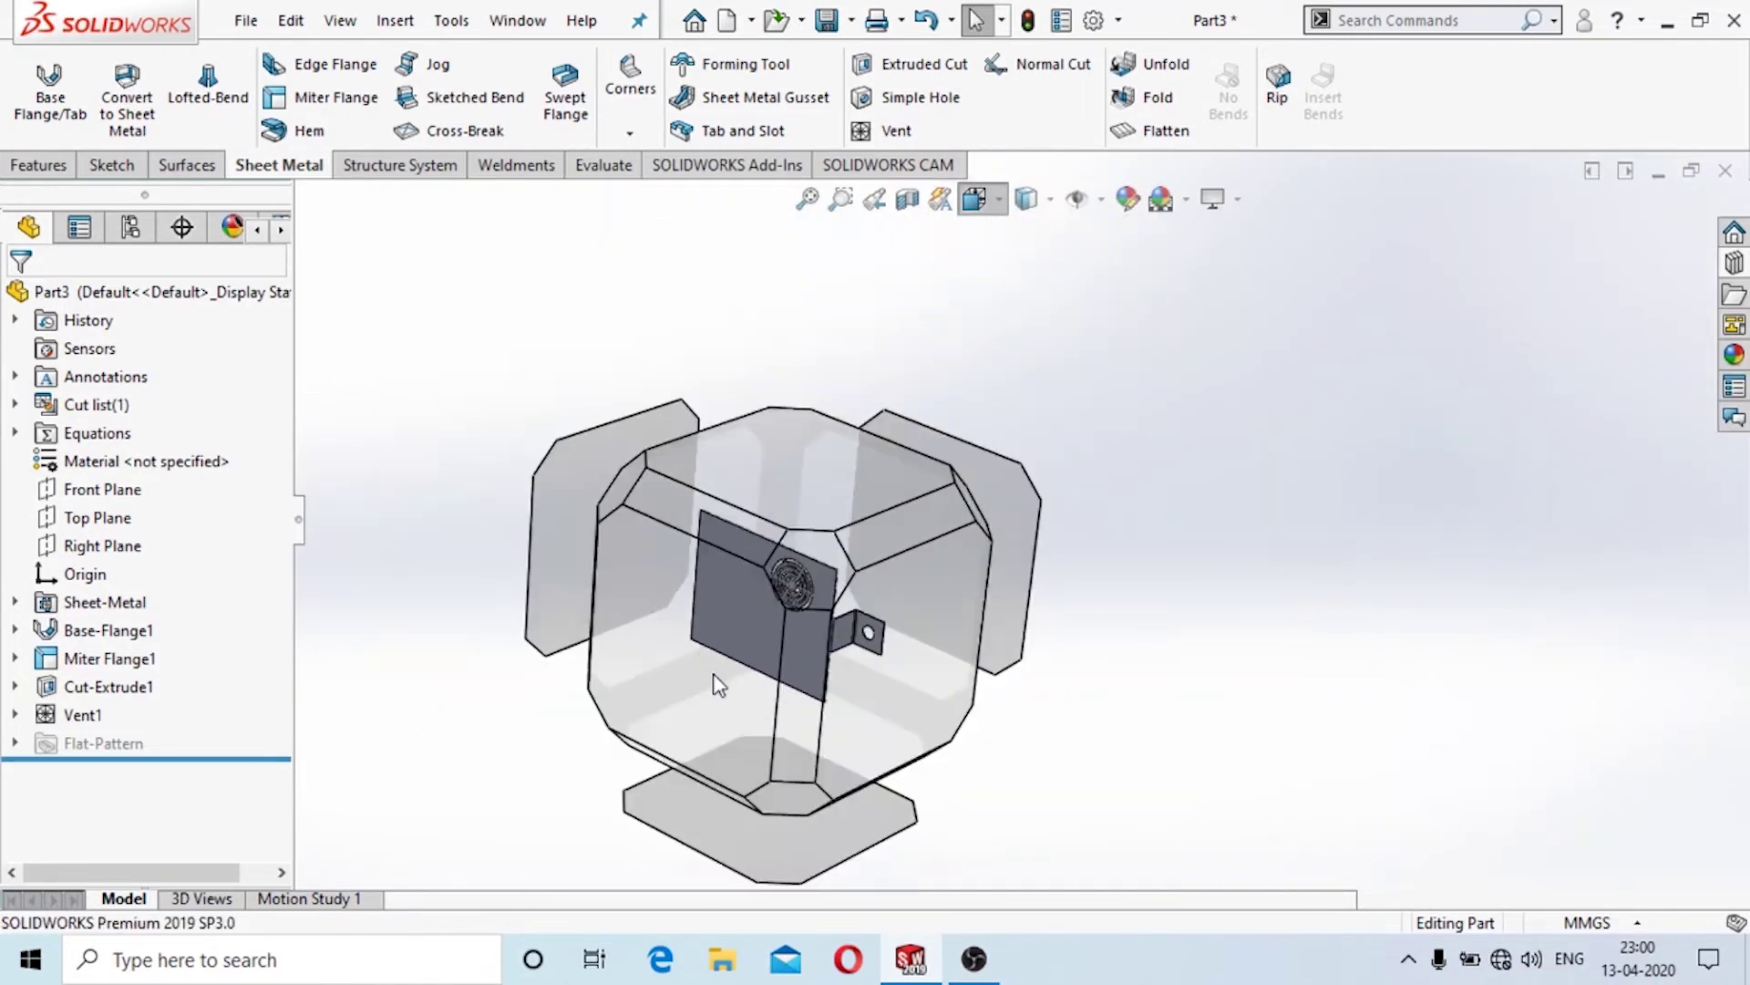
left_click(713, 673)
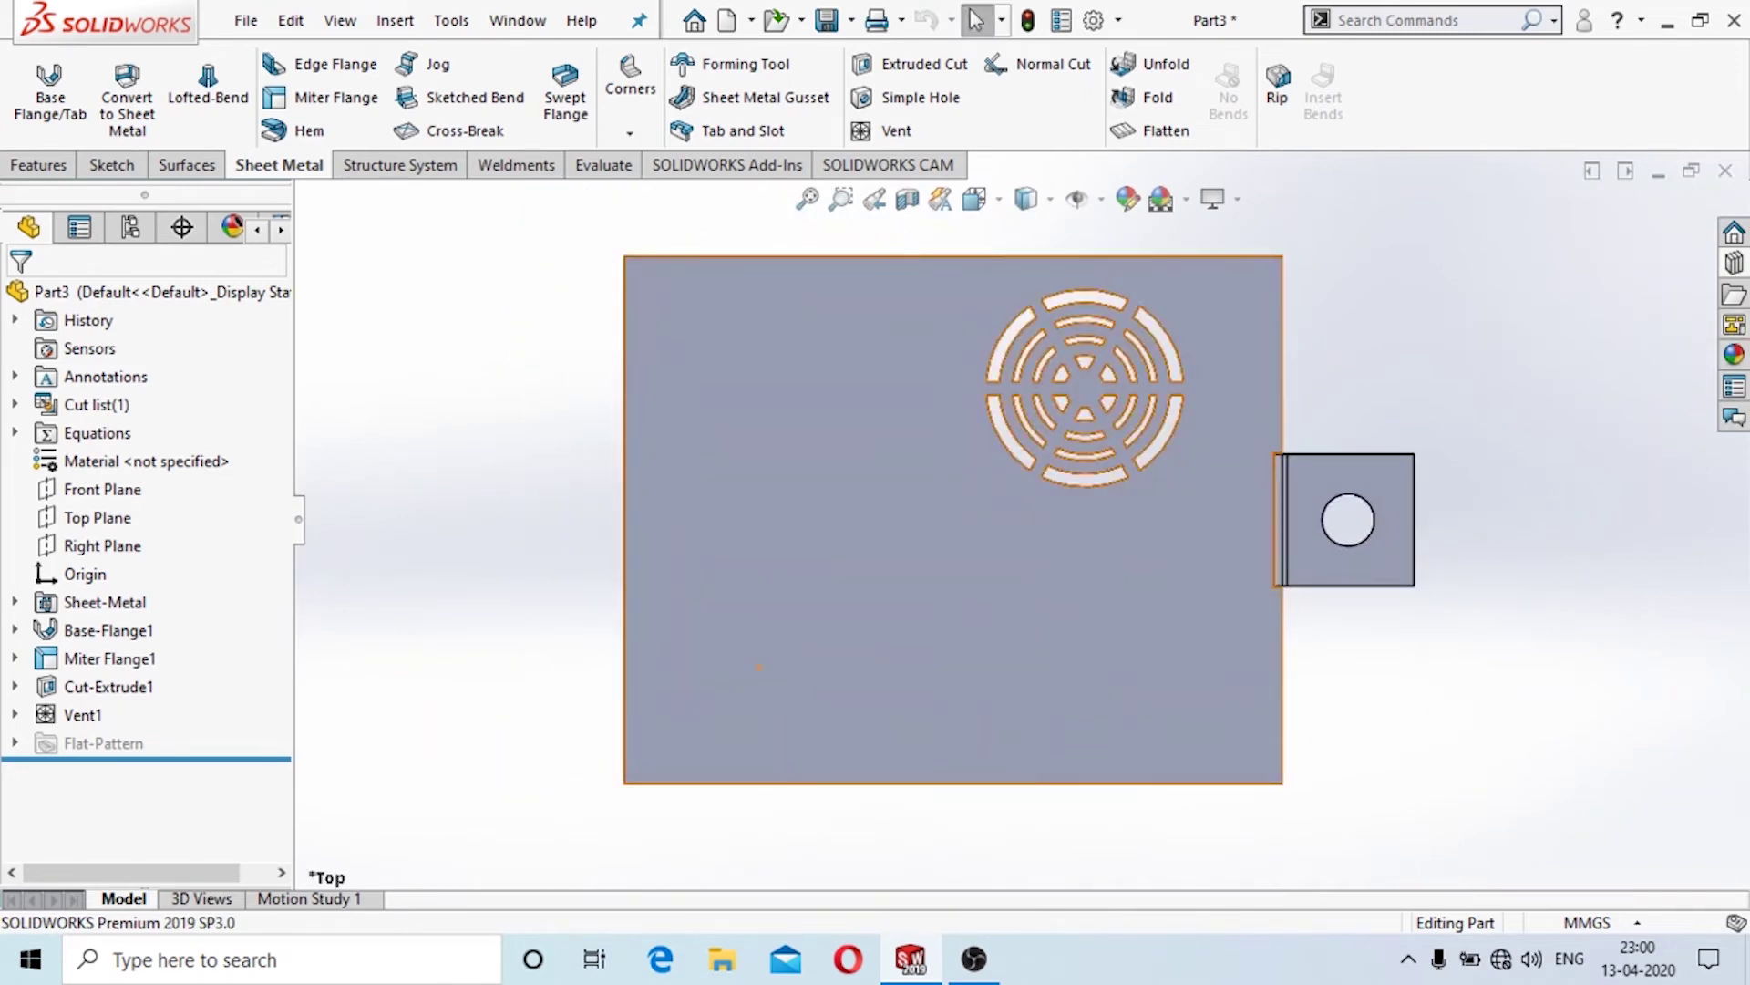
left_click(1734, 263)
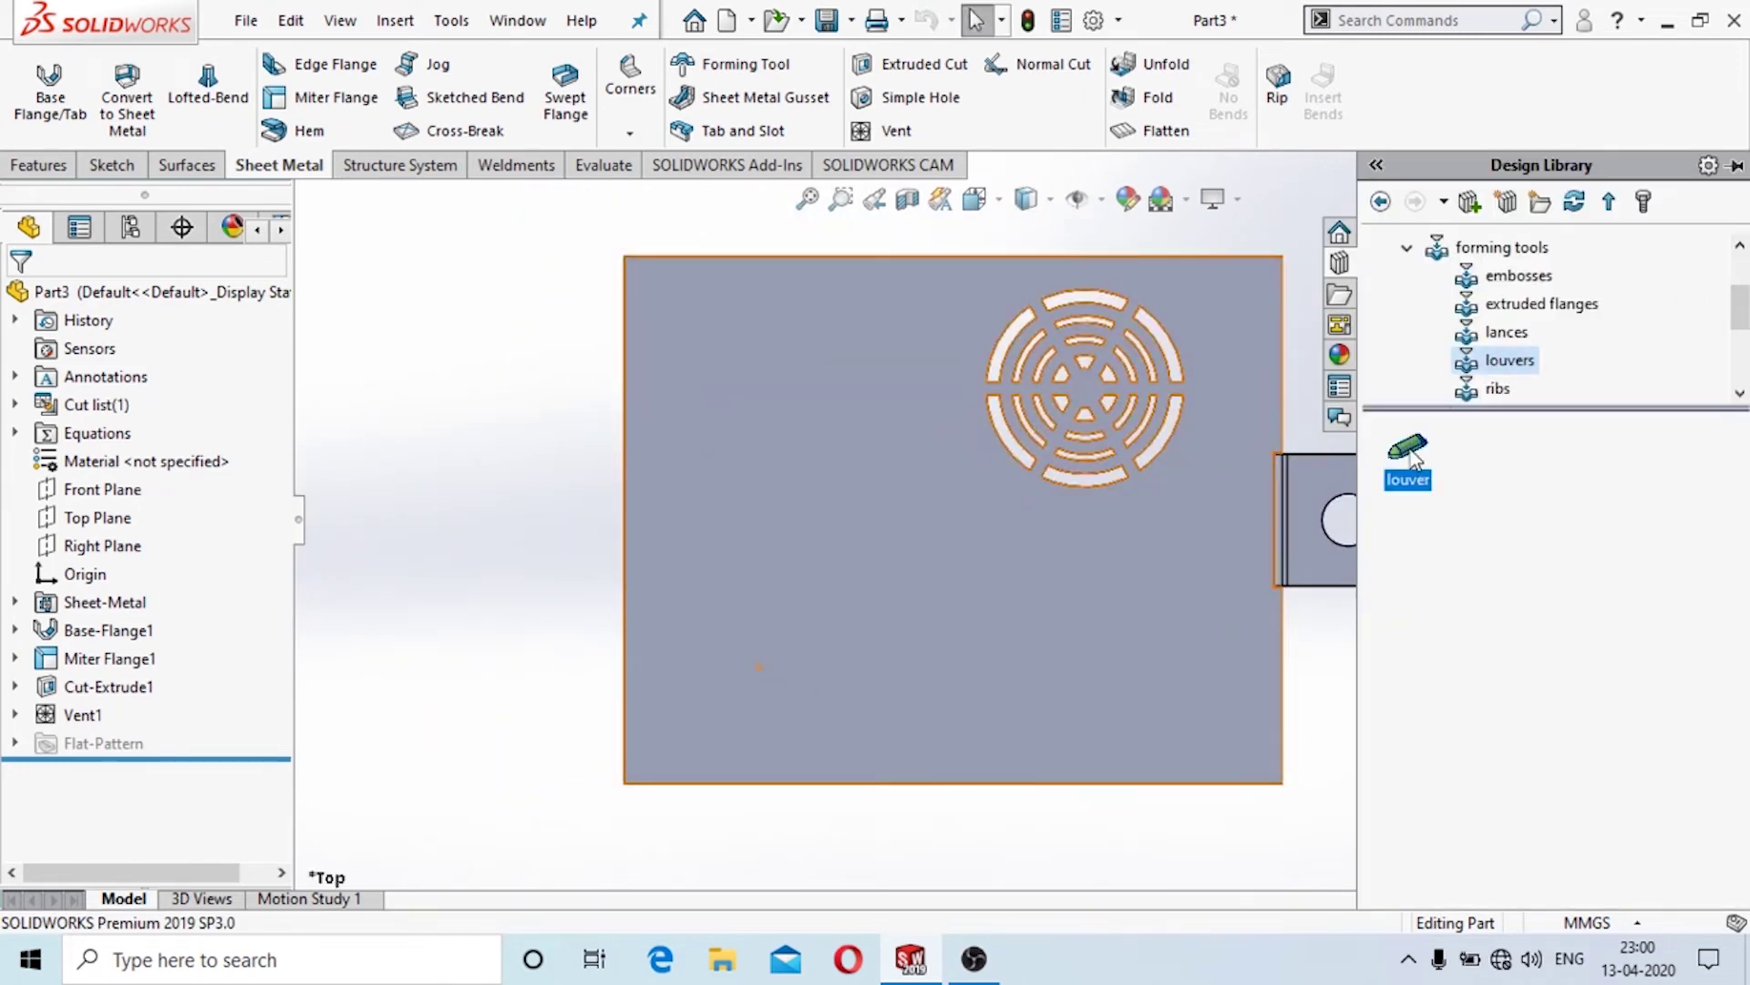
left_click_drag(1196, 532, 1071, 583)
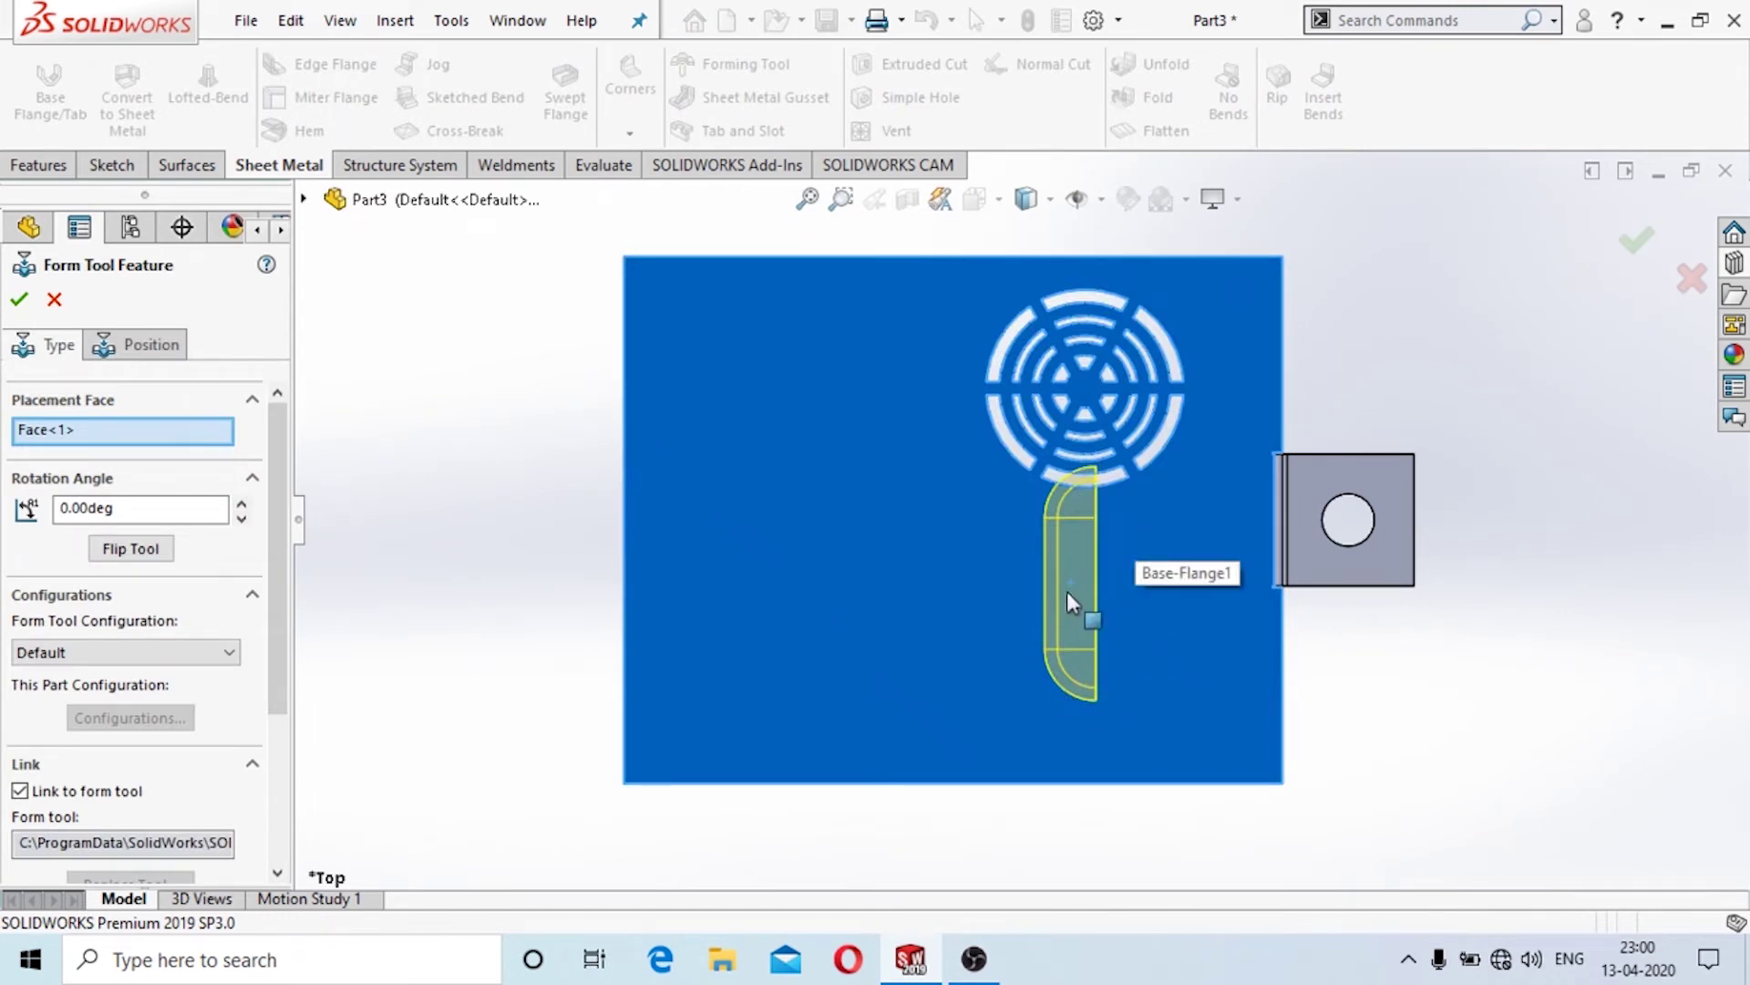
double_click(132, 512)
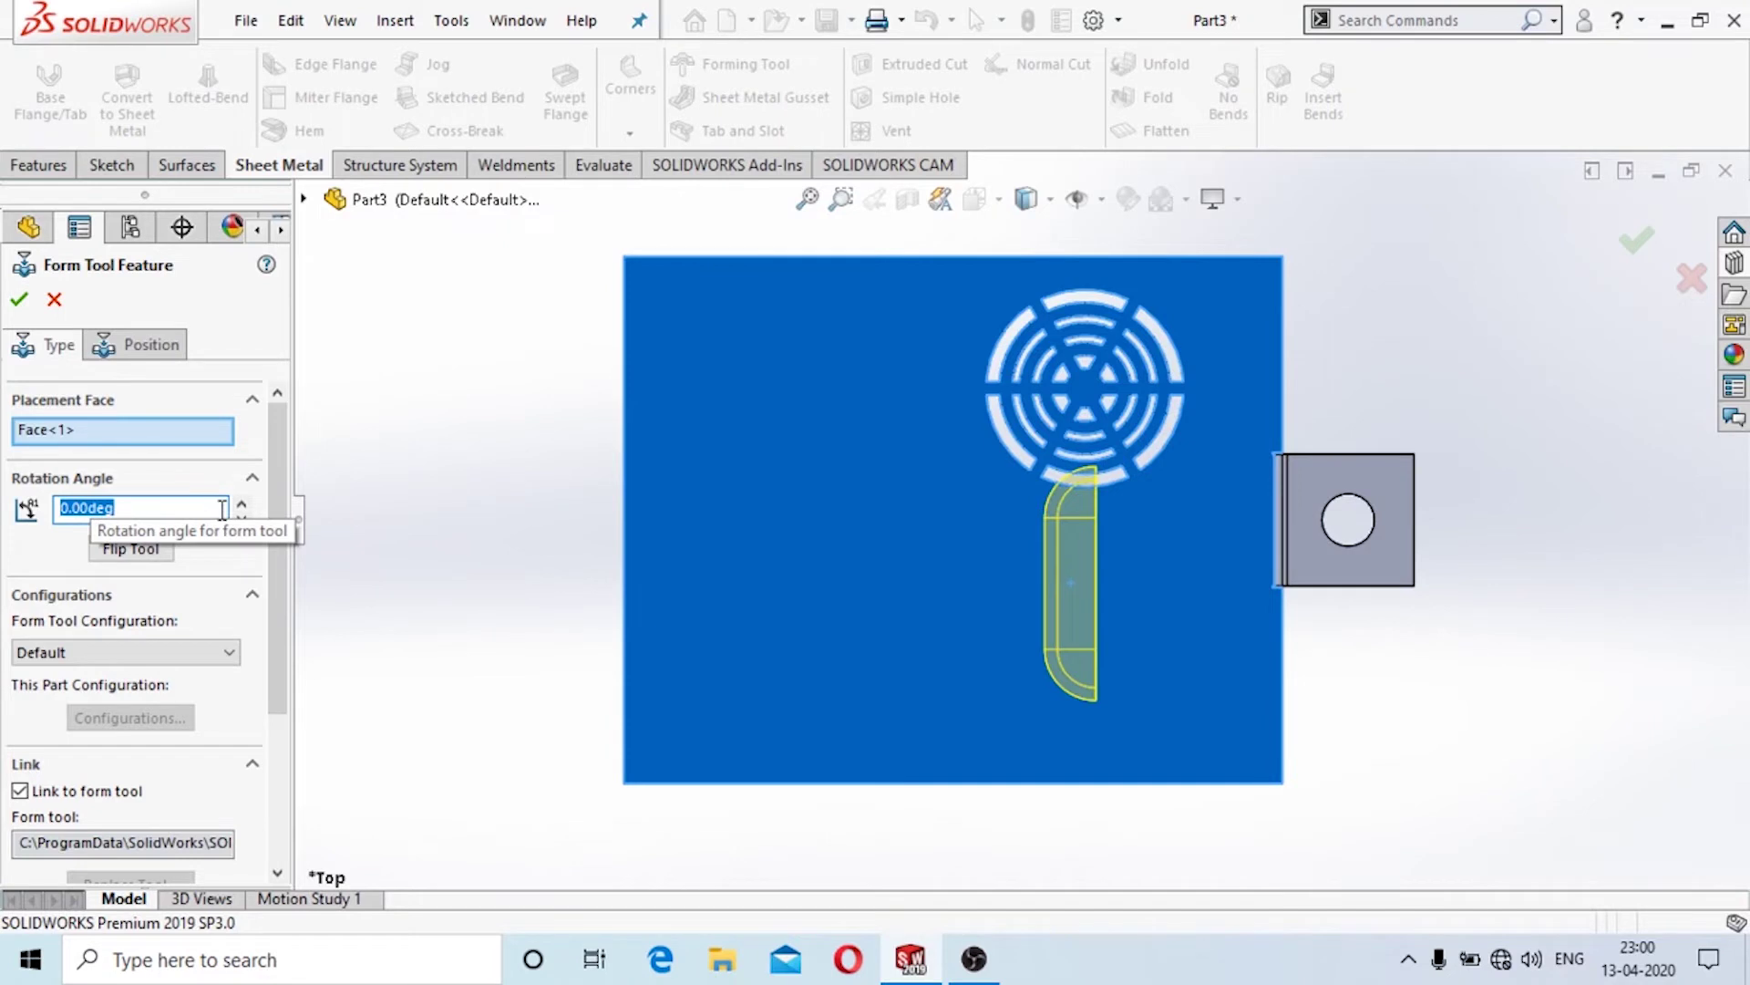
key("Return")
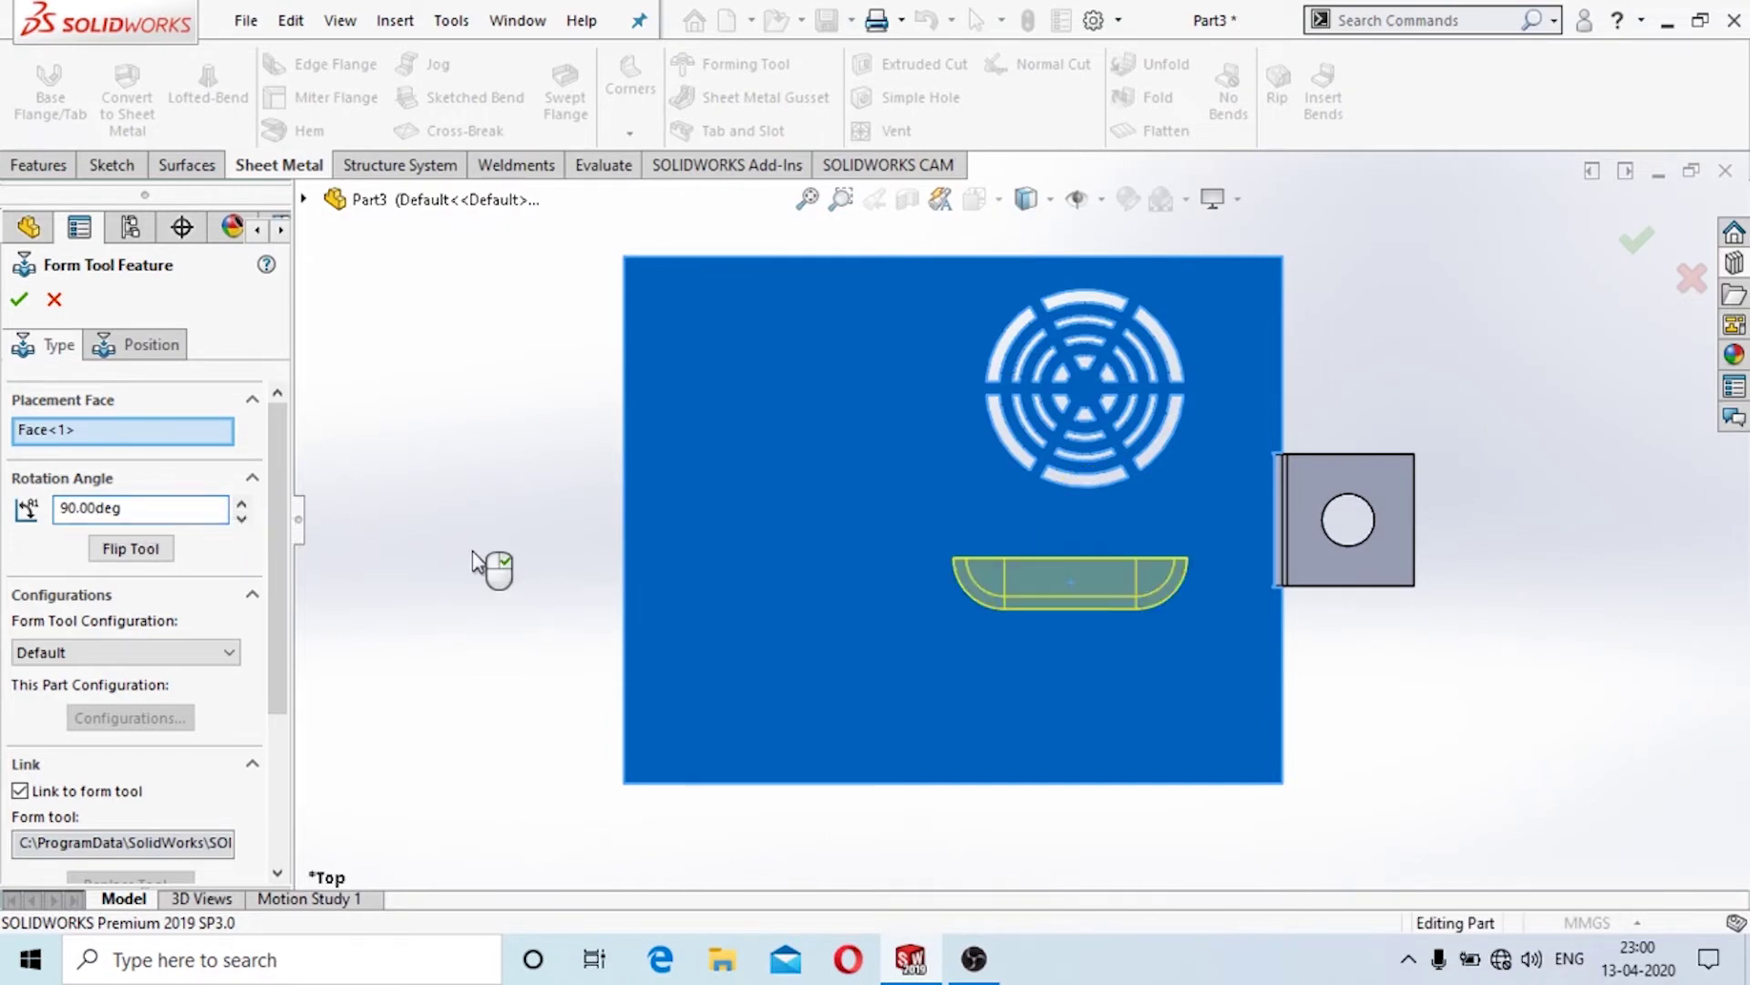
Examine the louver tool's direction by flipping it and back, and inspect its preview from several sides of the plate.
left_click(128, 548)
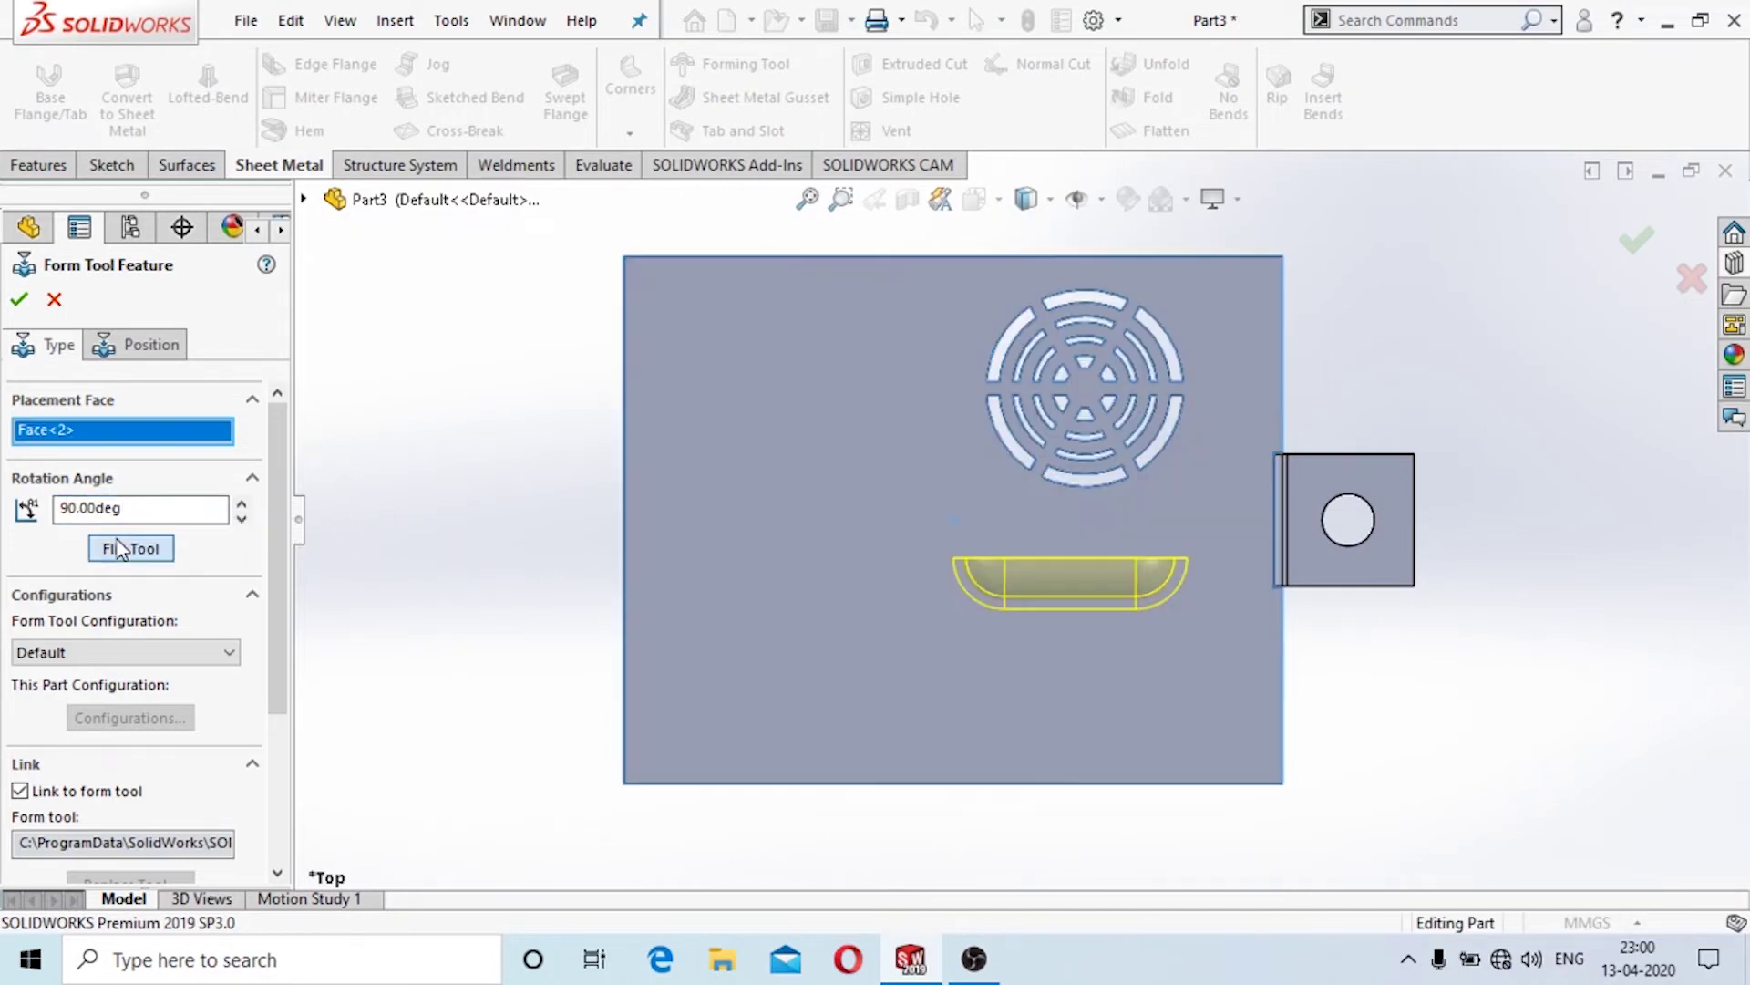
left_click(119, 548)
scroll(1036, 684, "down", 5)
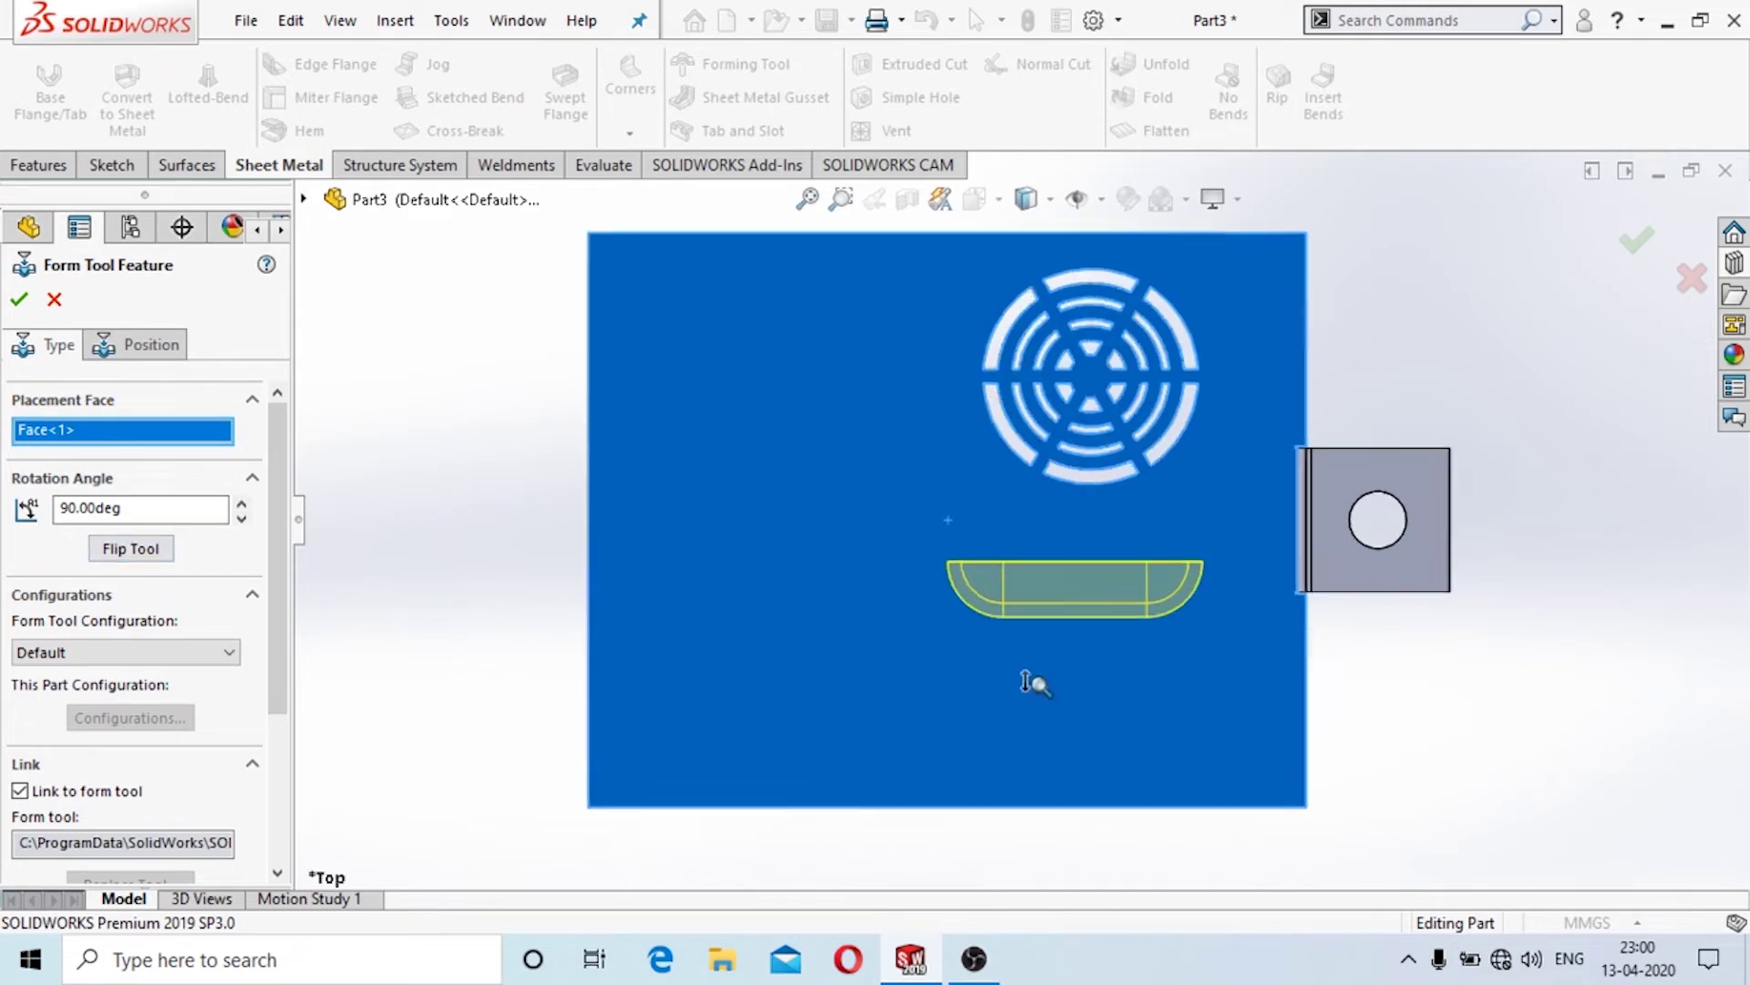
scroll(1149, 749, "up", 5)
middle_click_drag(1496, 864, 910, 575)
scroll(910, 574, "down", 3)
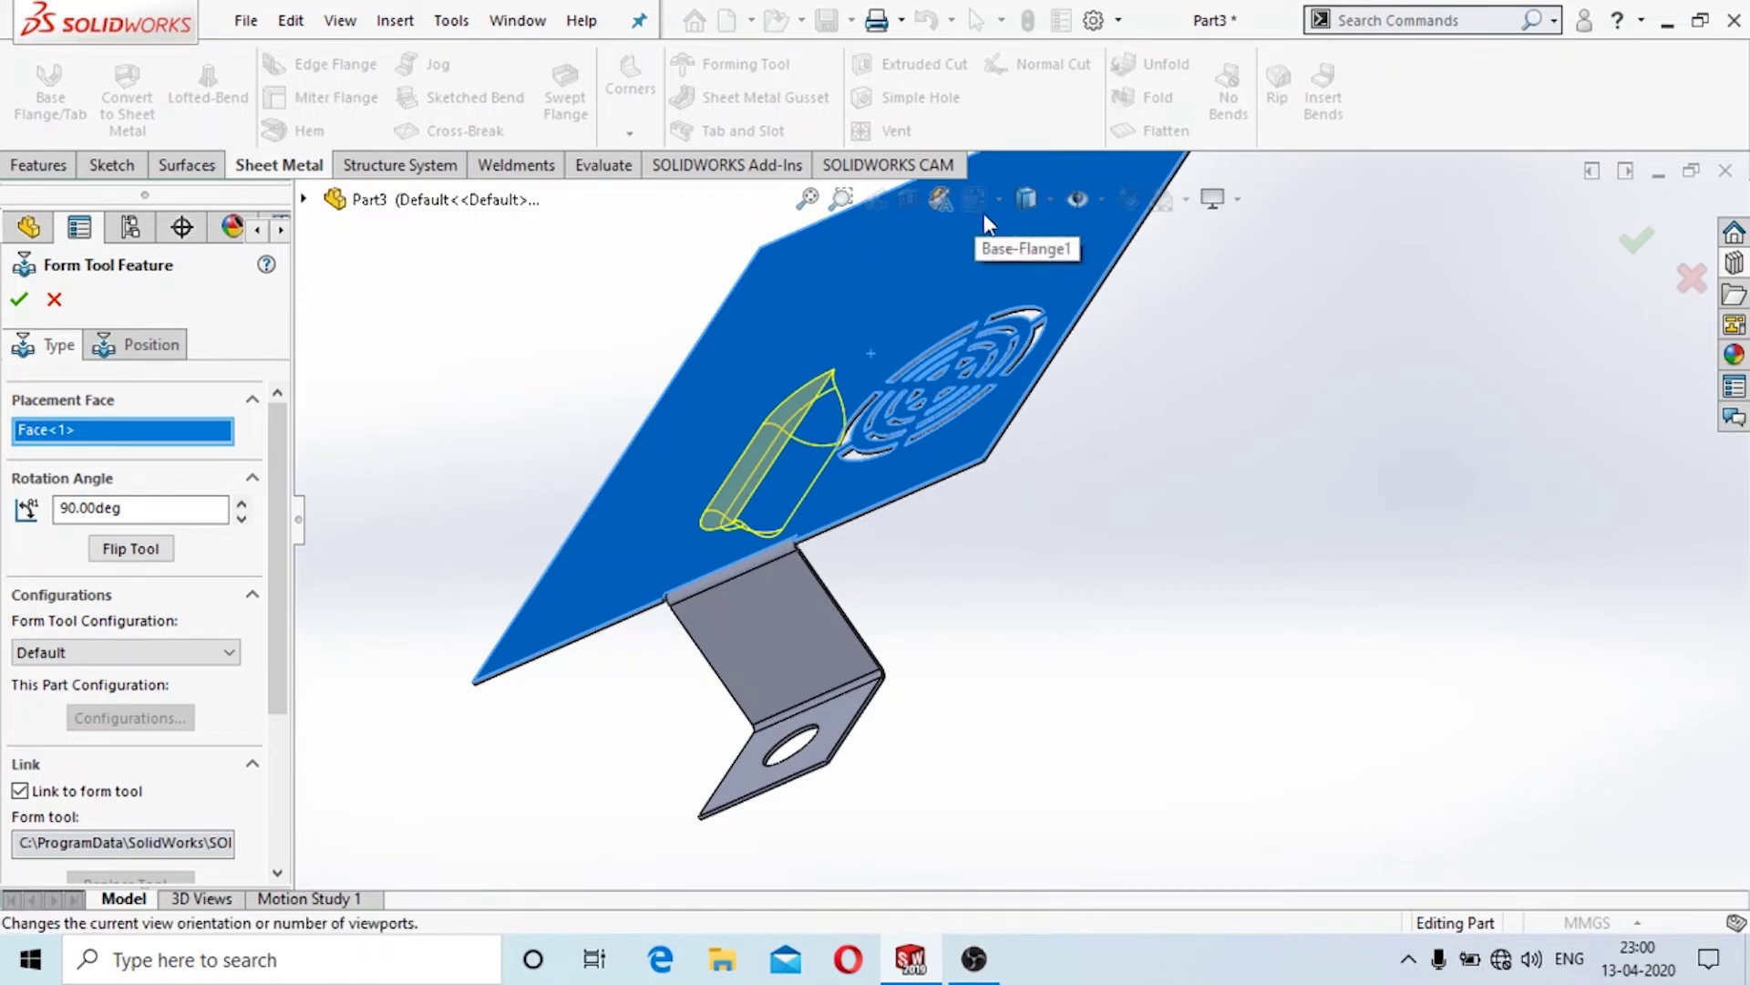
middle_click_drag(566, 349, 727, 303)
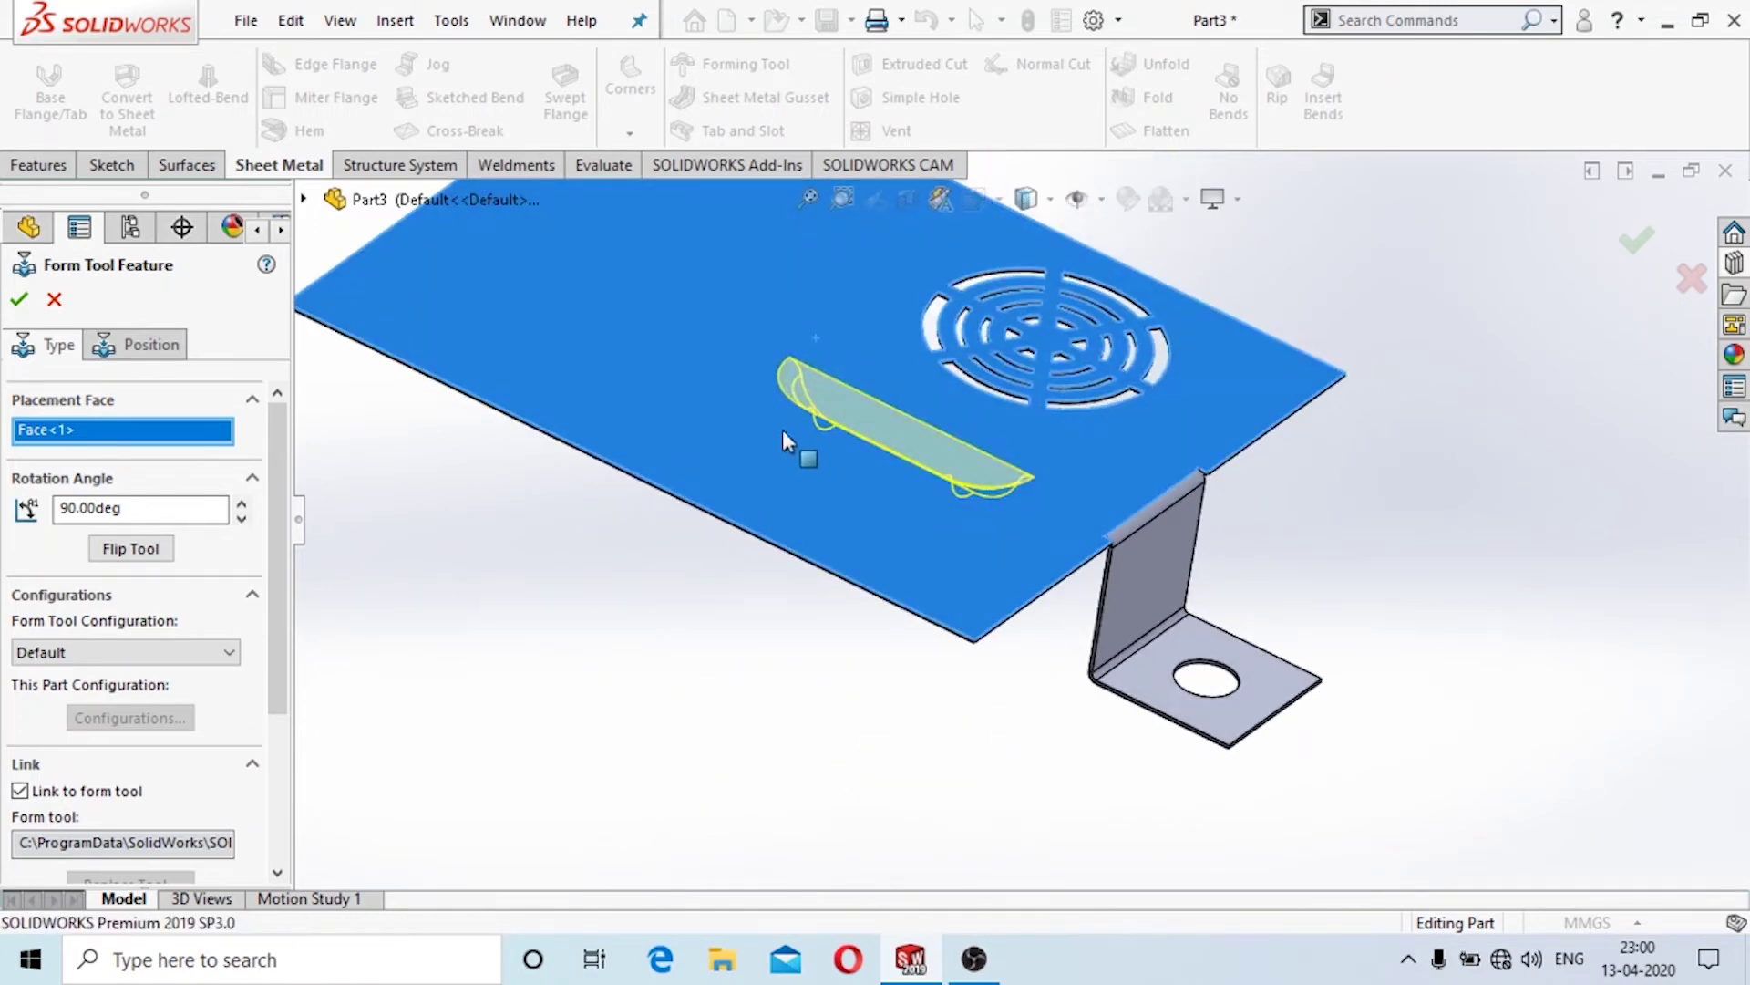
scroll(931, 277, "up", 4)
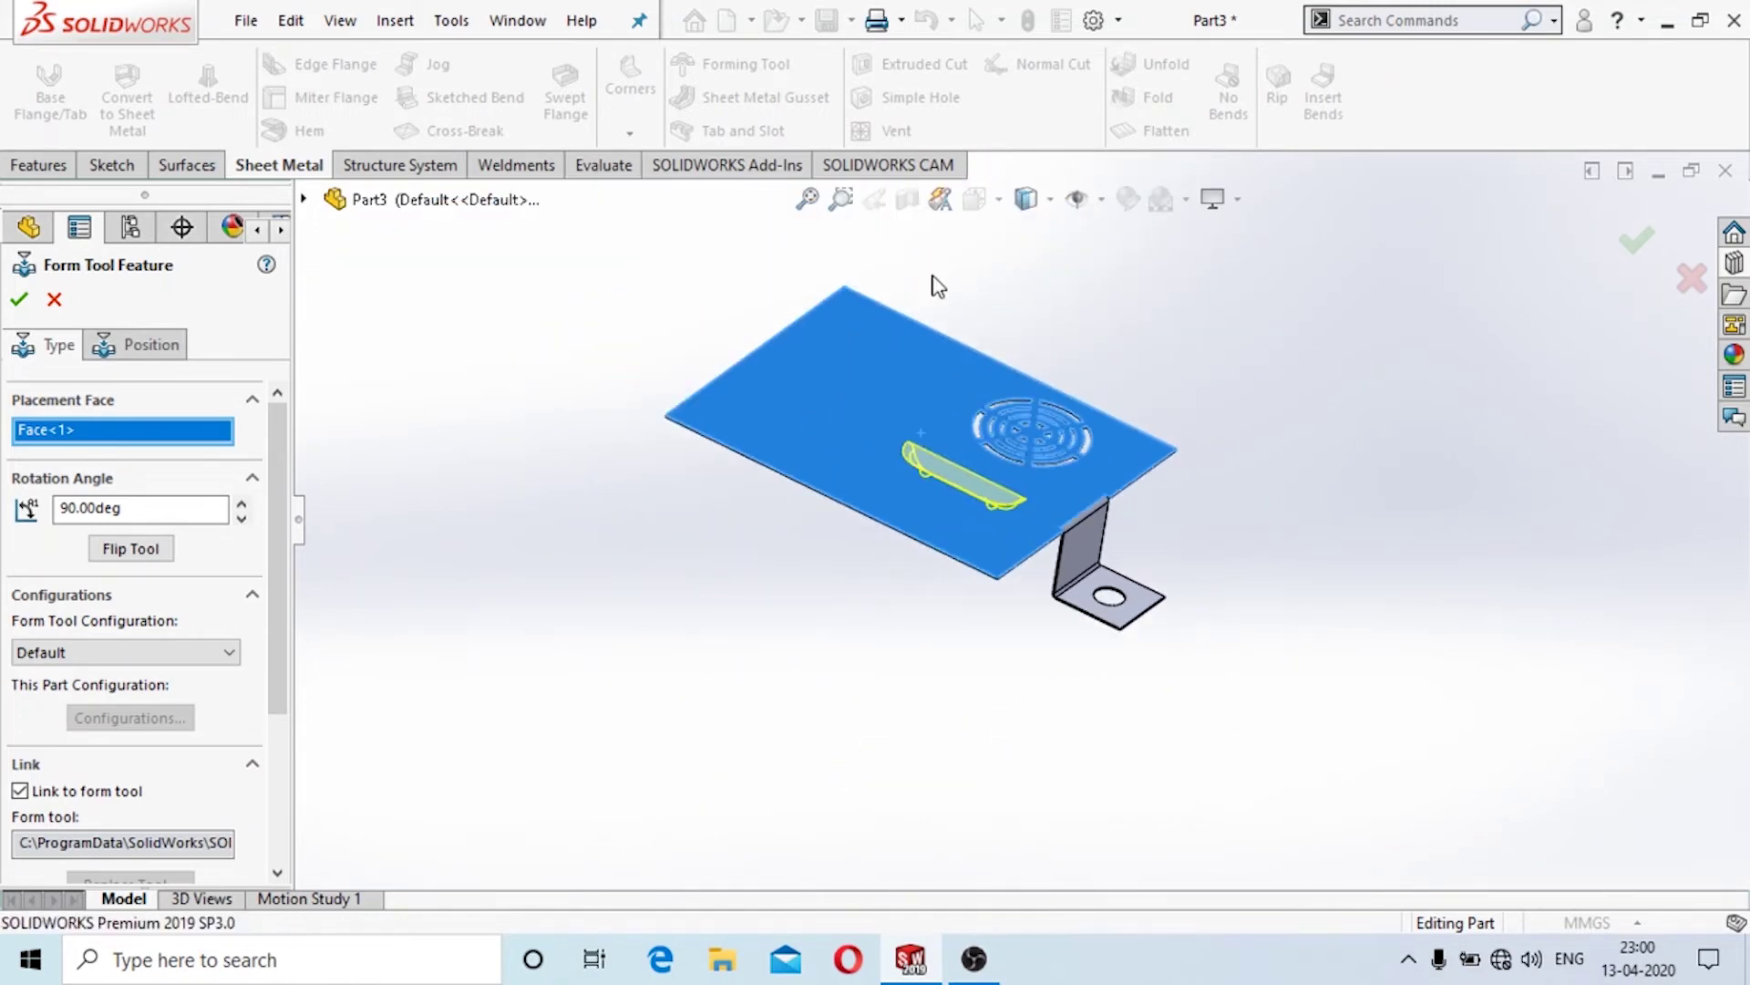
Start positioning the louver and dimension its centre point 35 mm from the plate edge that carries the miter flange.
left_click(146, 344)
scroll(988, 494, "down", 4)
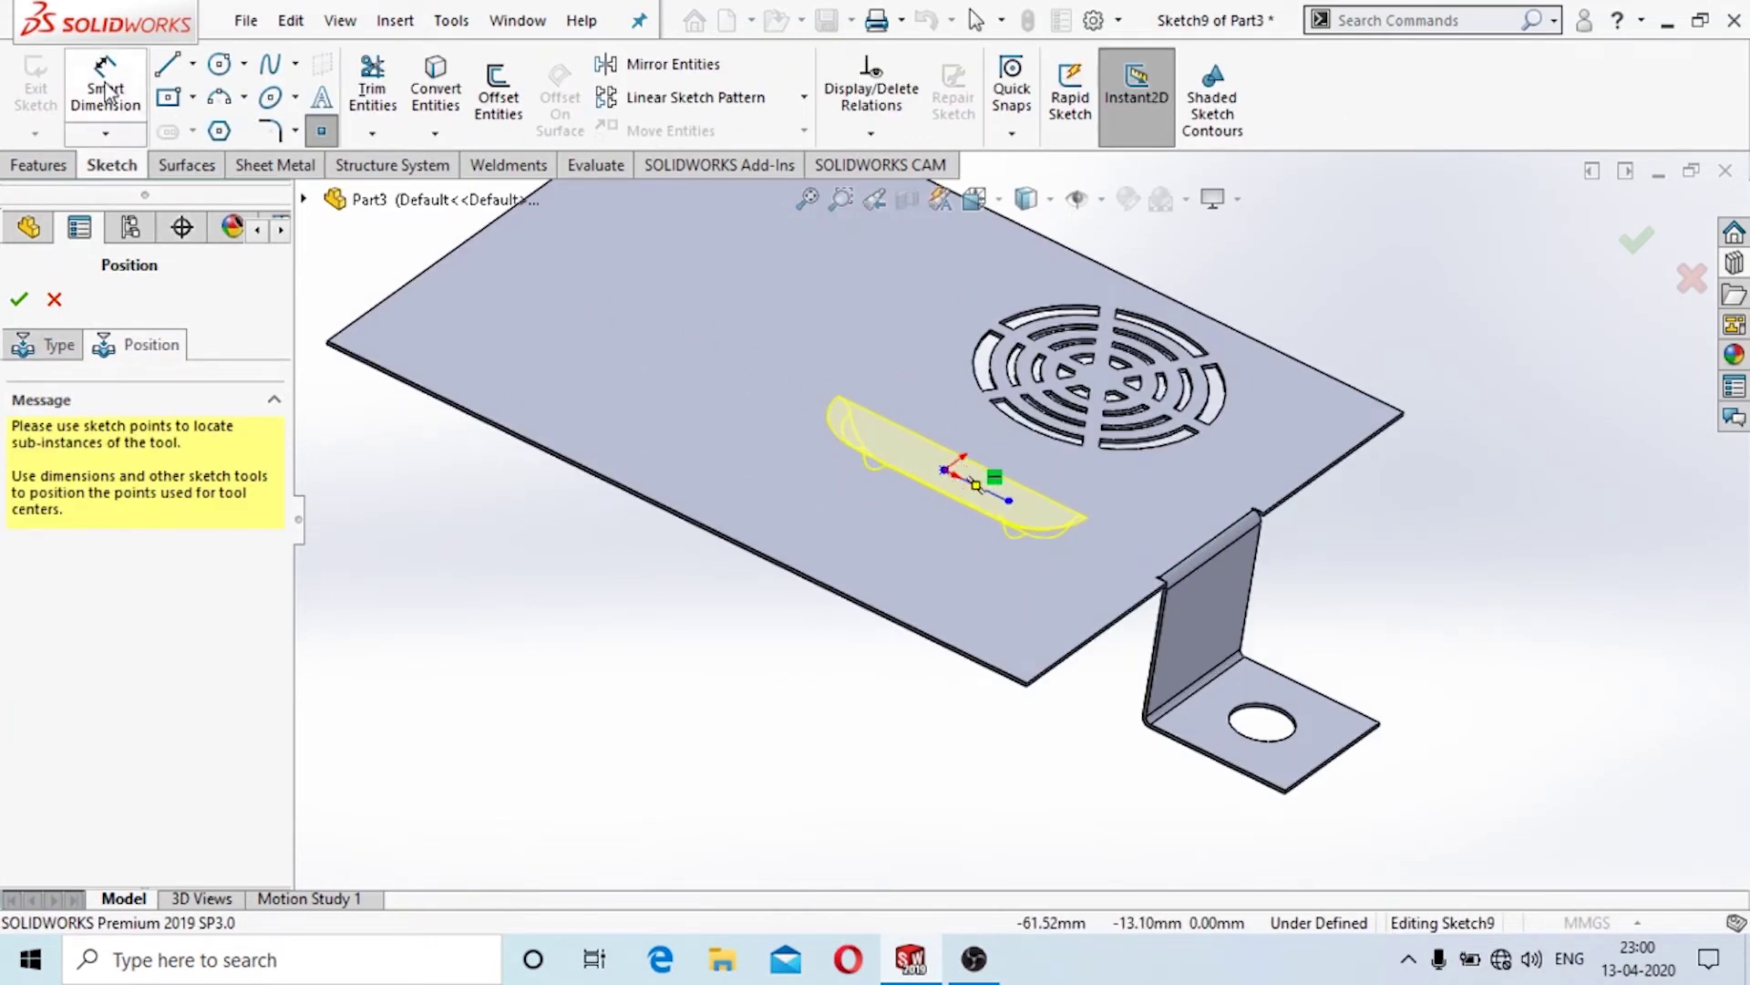
left_click(105, 89)
left_click(946, 471)
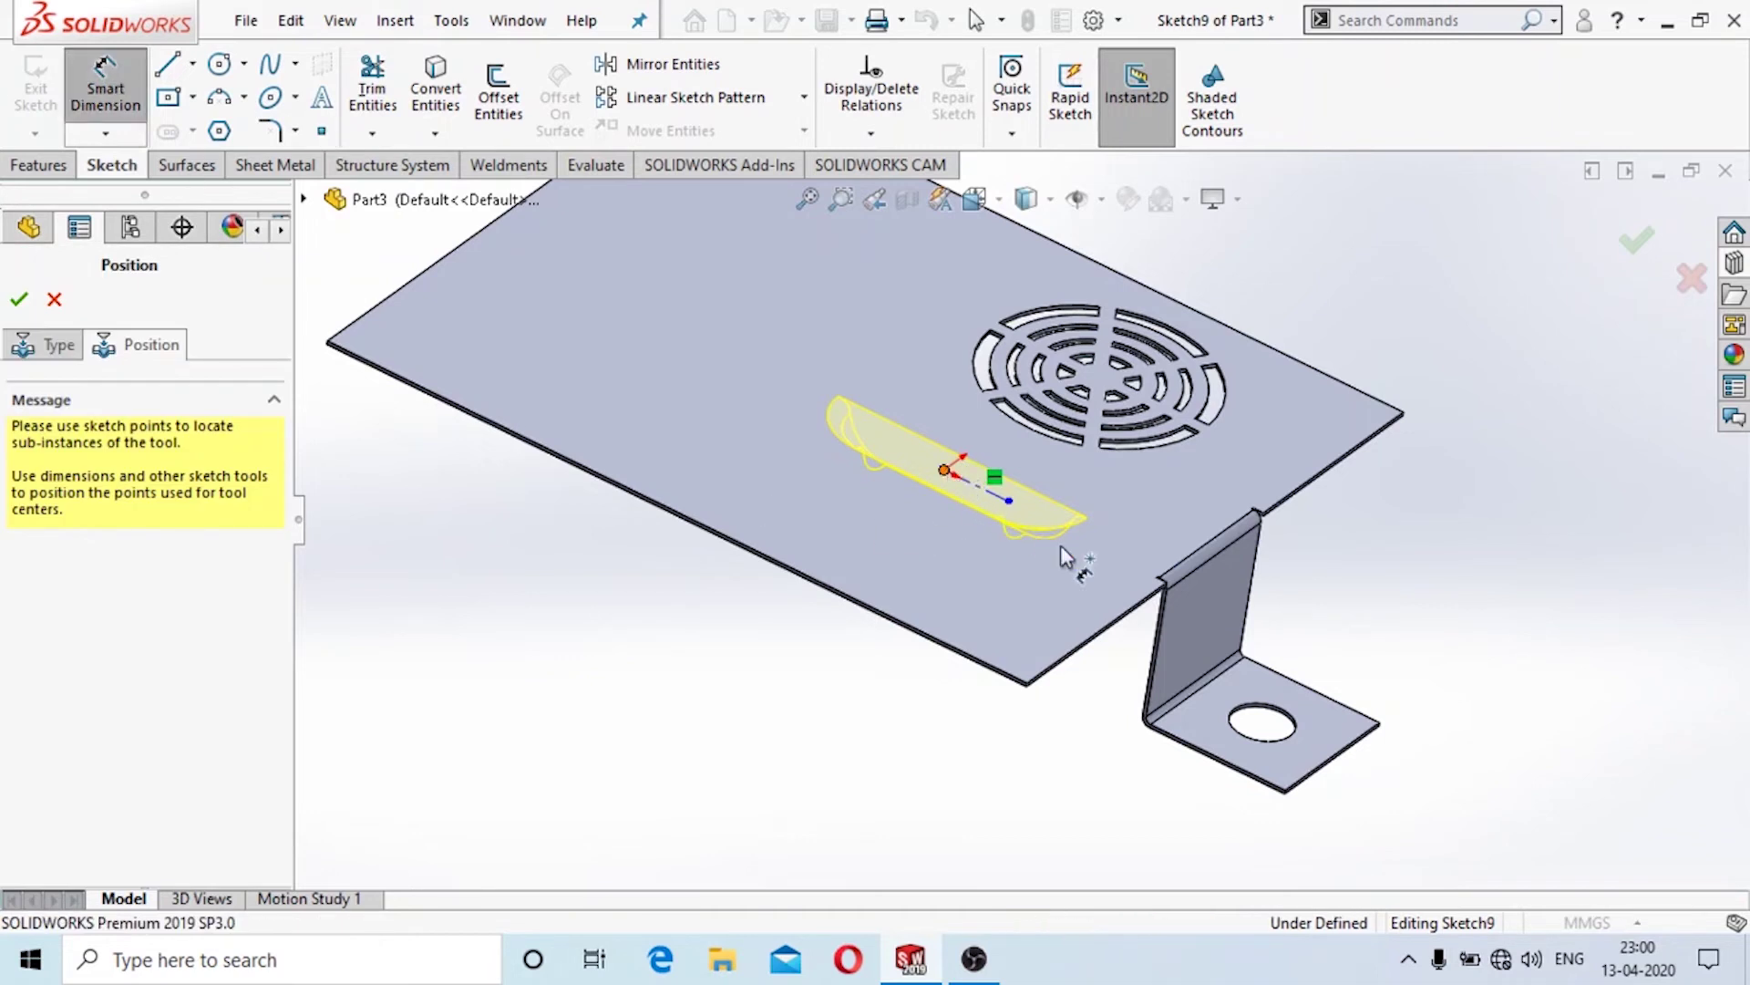
left_click(1121, 627)
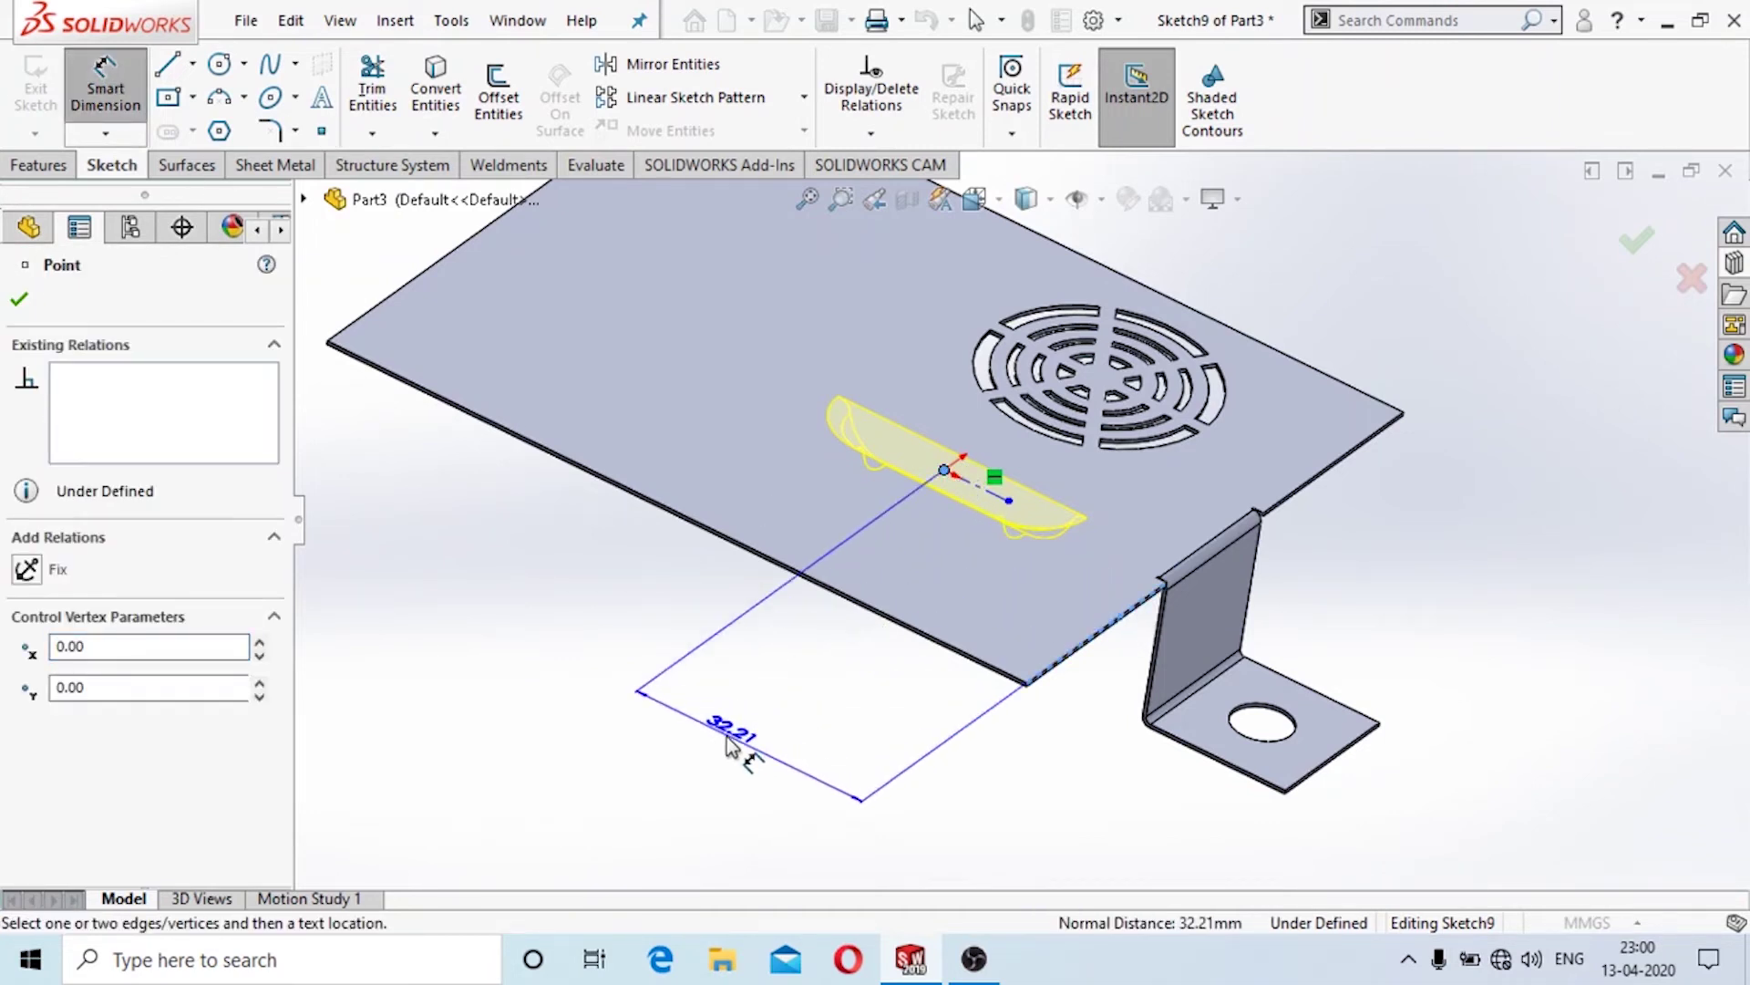
left_click(729, 746)
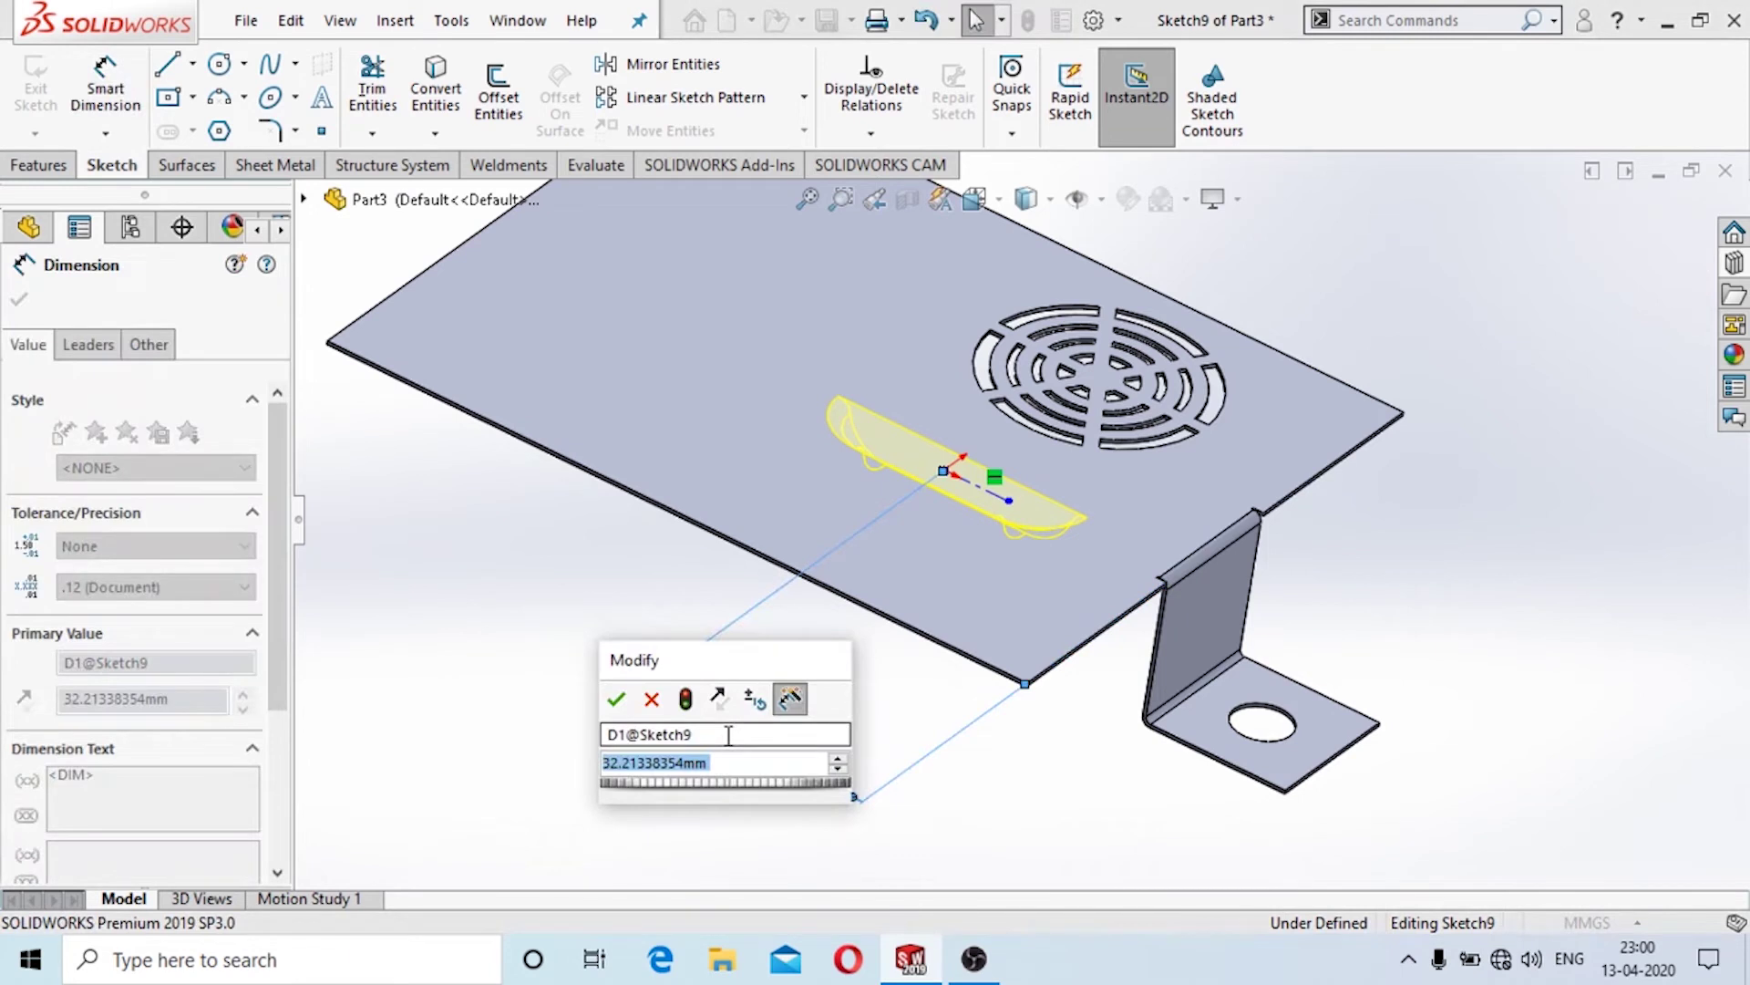
type("35")
key("Return")
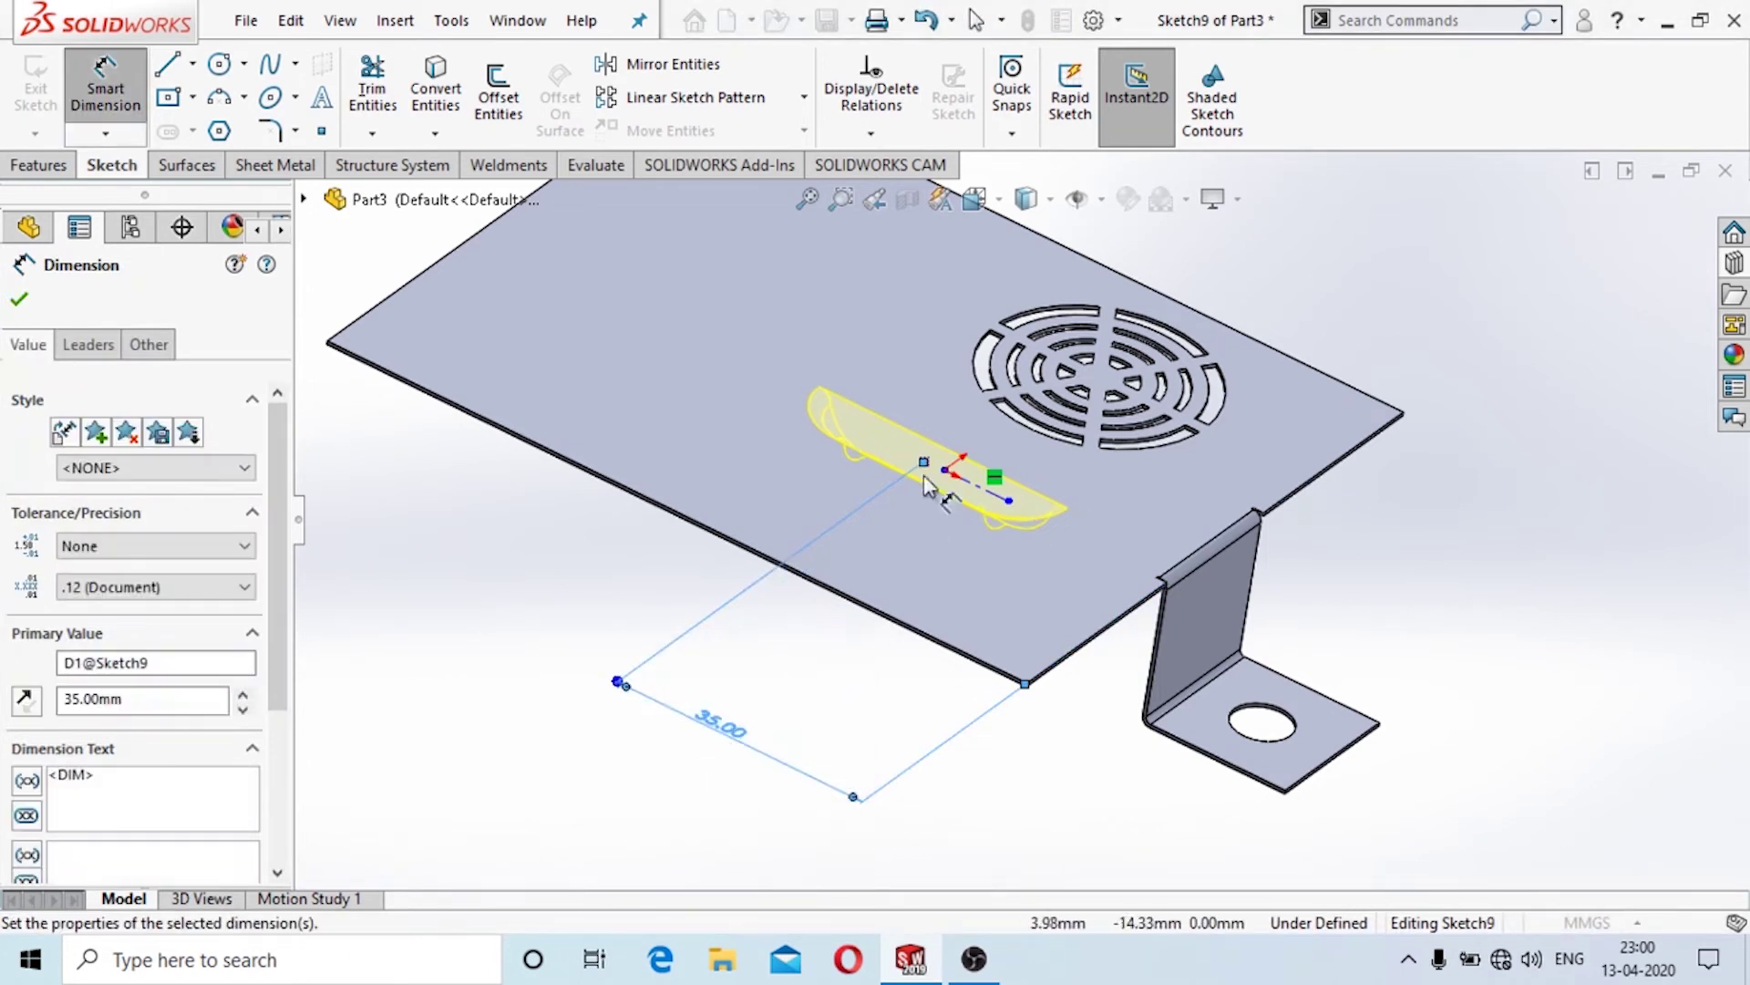
key("Escape")
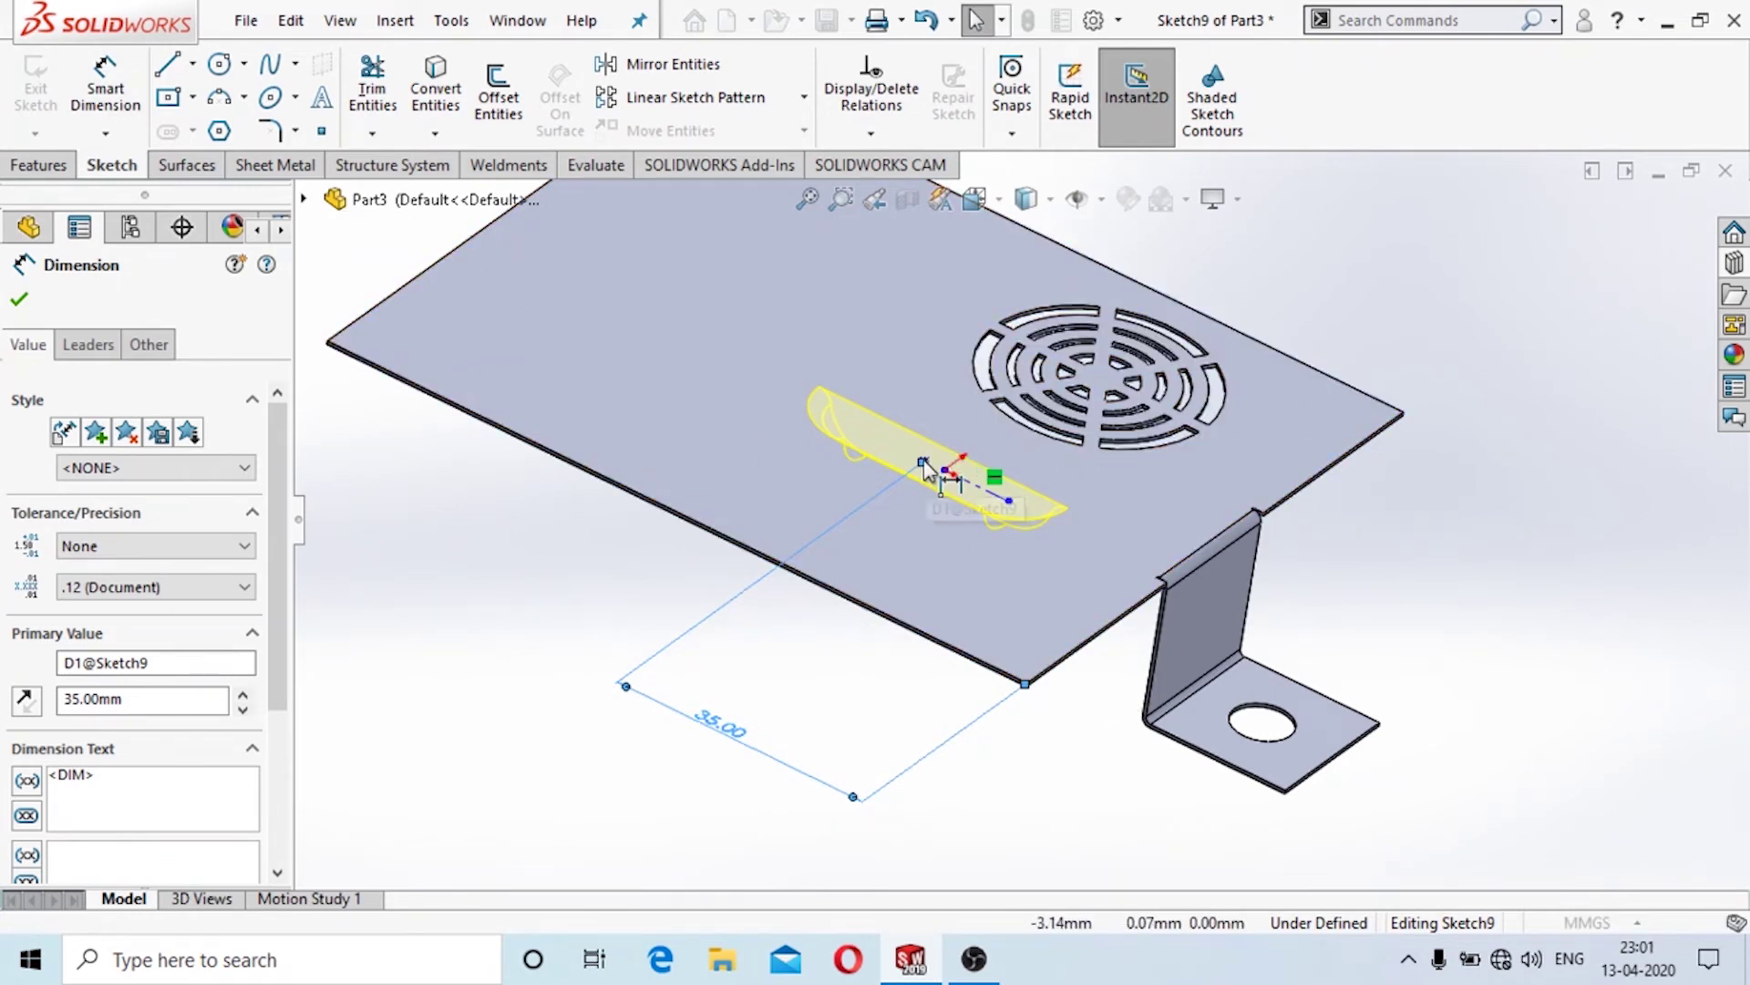
Dimension the louver's centre point 45 mm from the plate's long edge beside the vent.
left_click(944, 473)
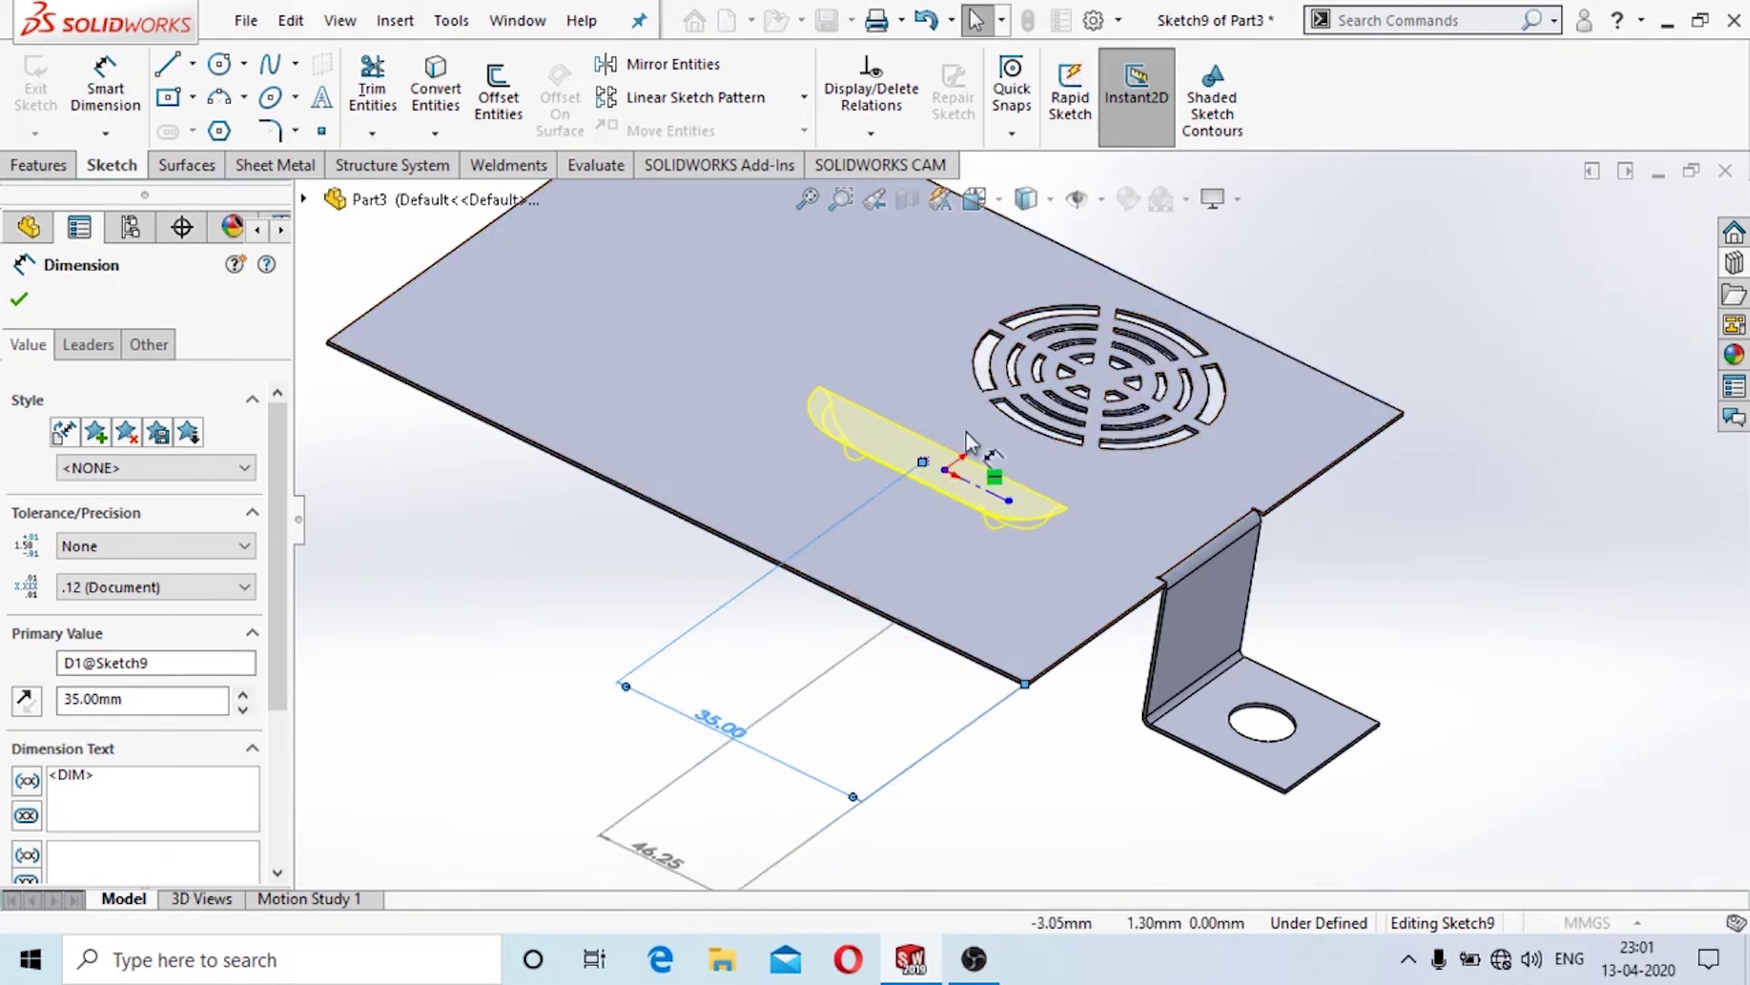
left_click(957, 546)
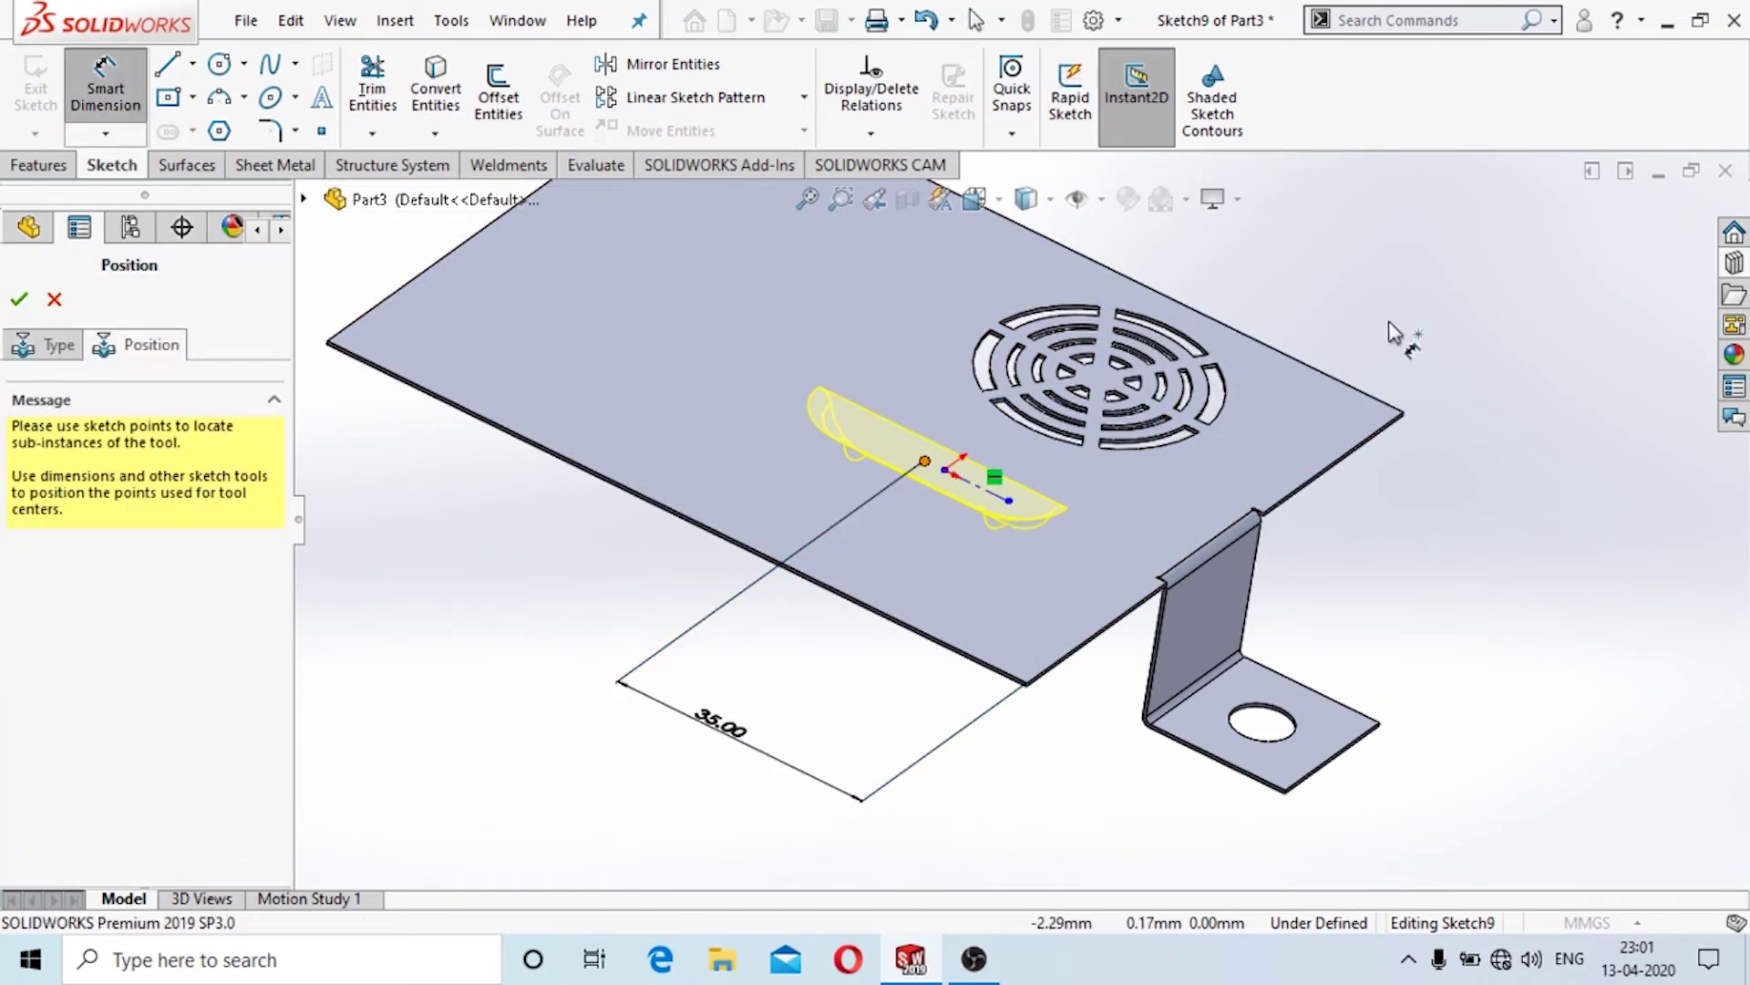
left_click(1353, 386)
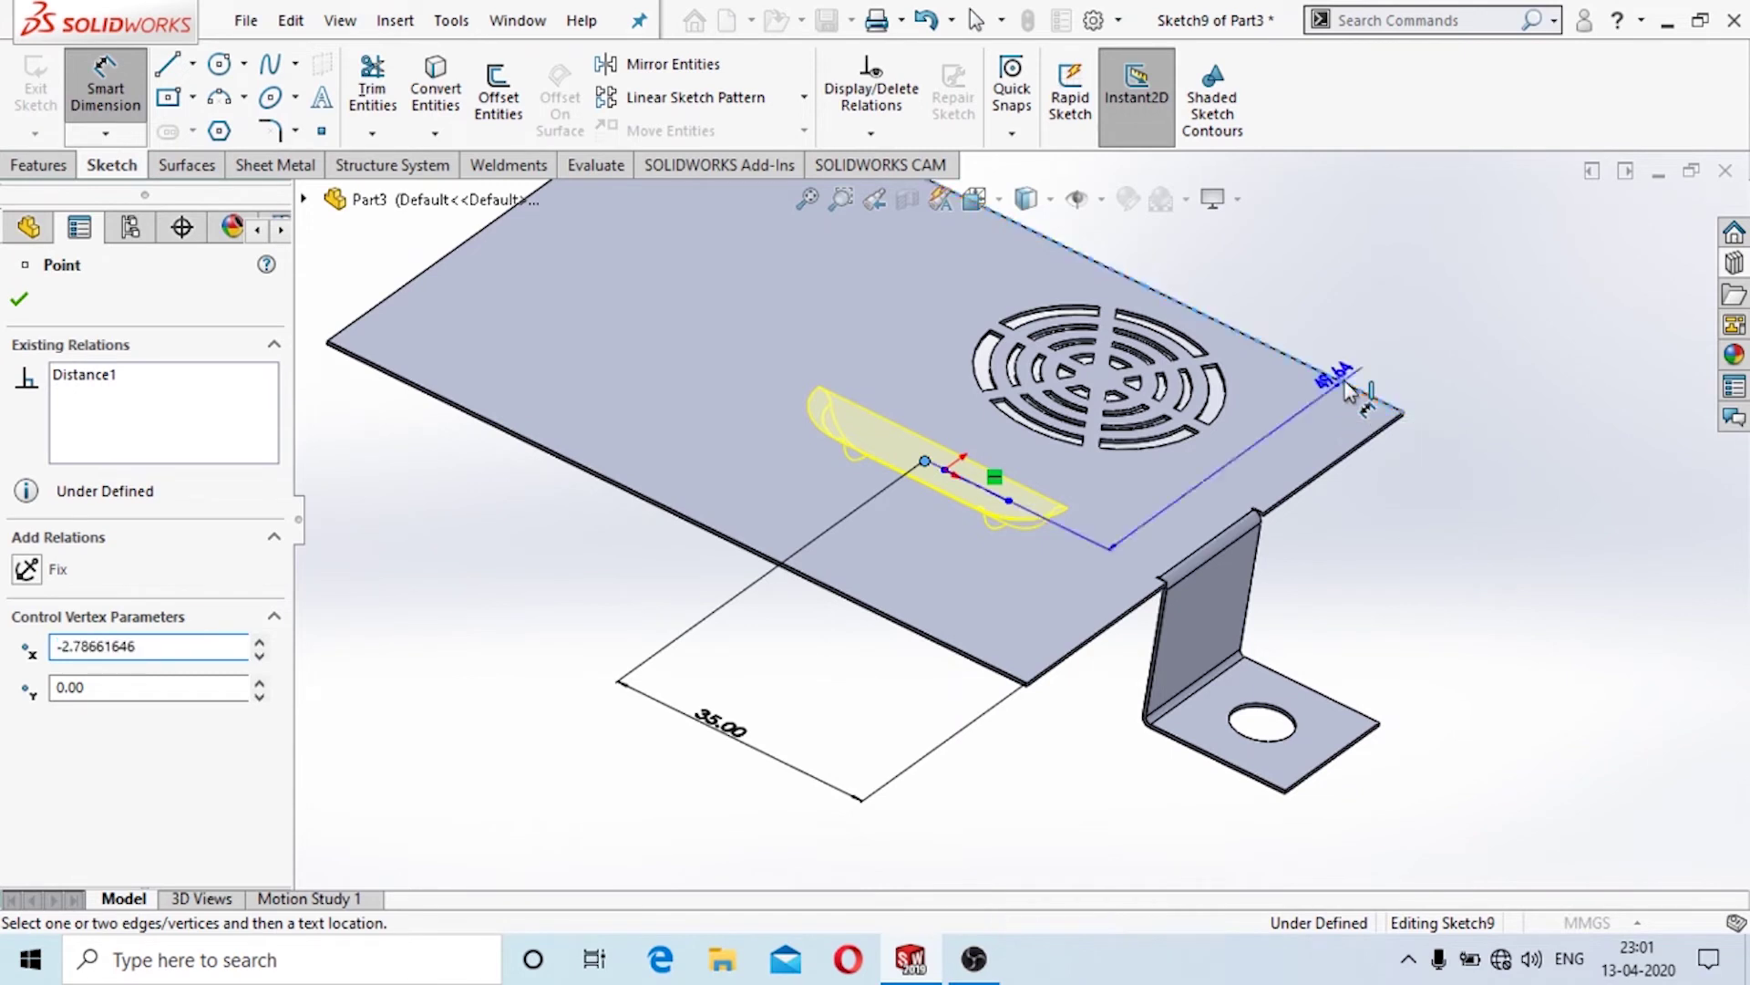
left_click(1545, 600)
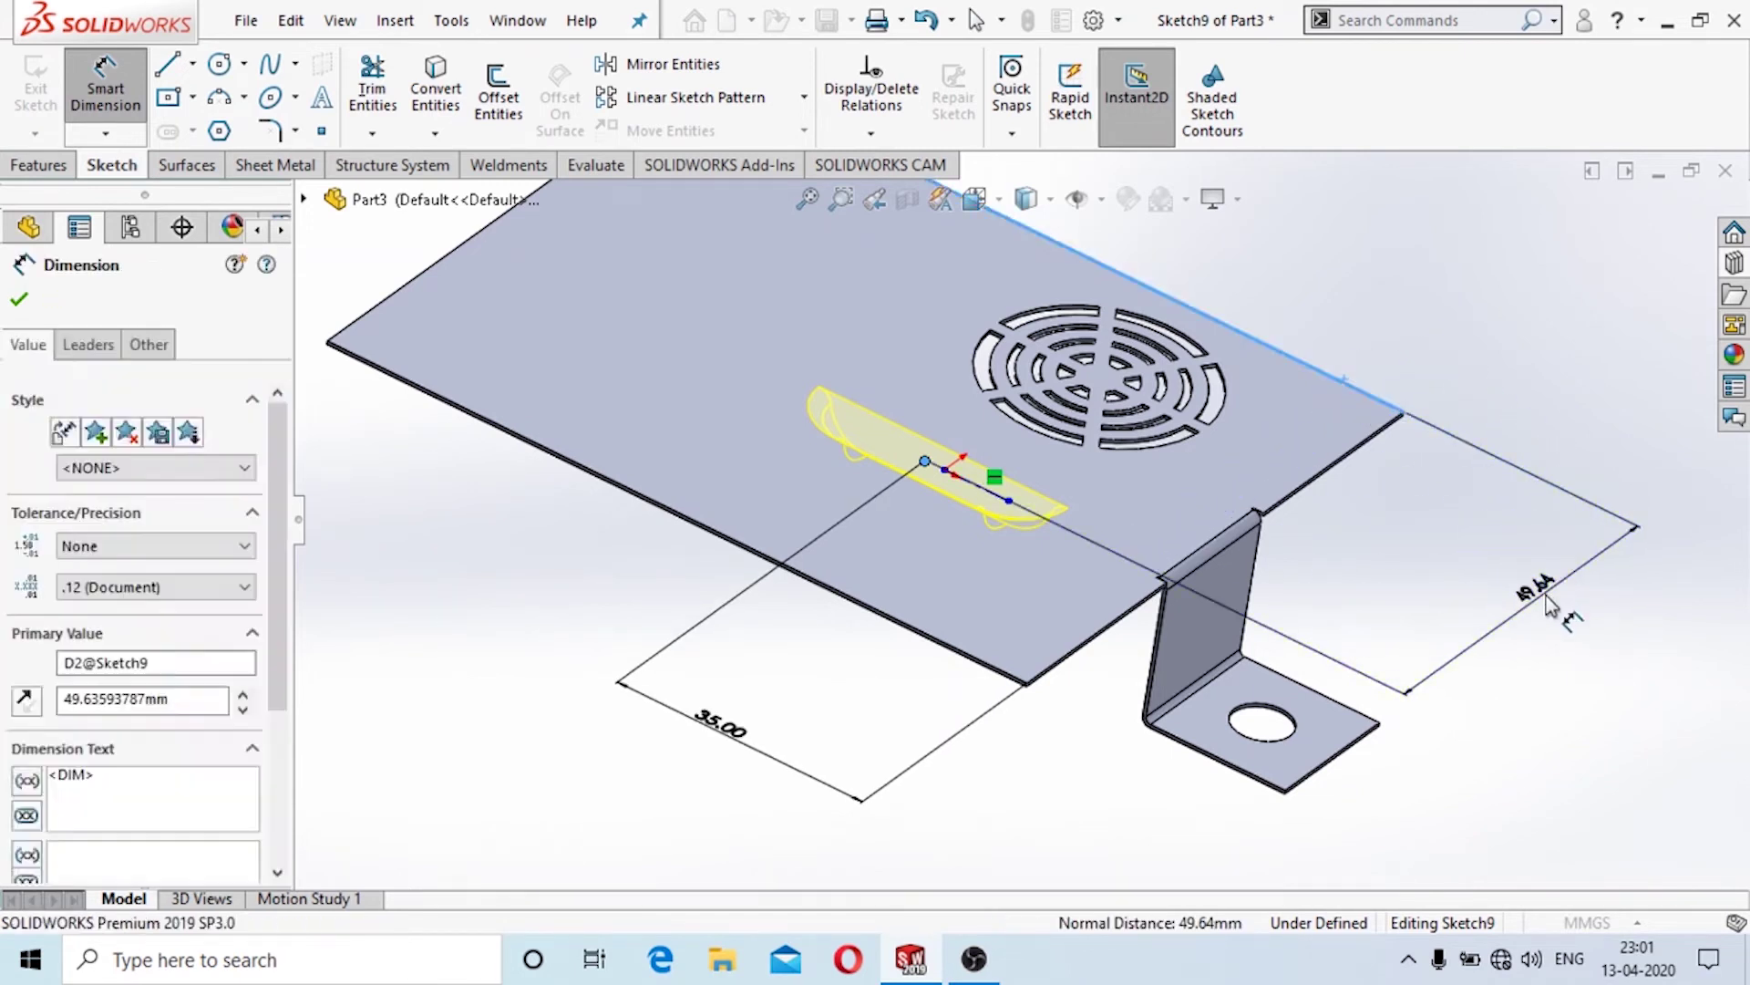
type("45")
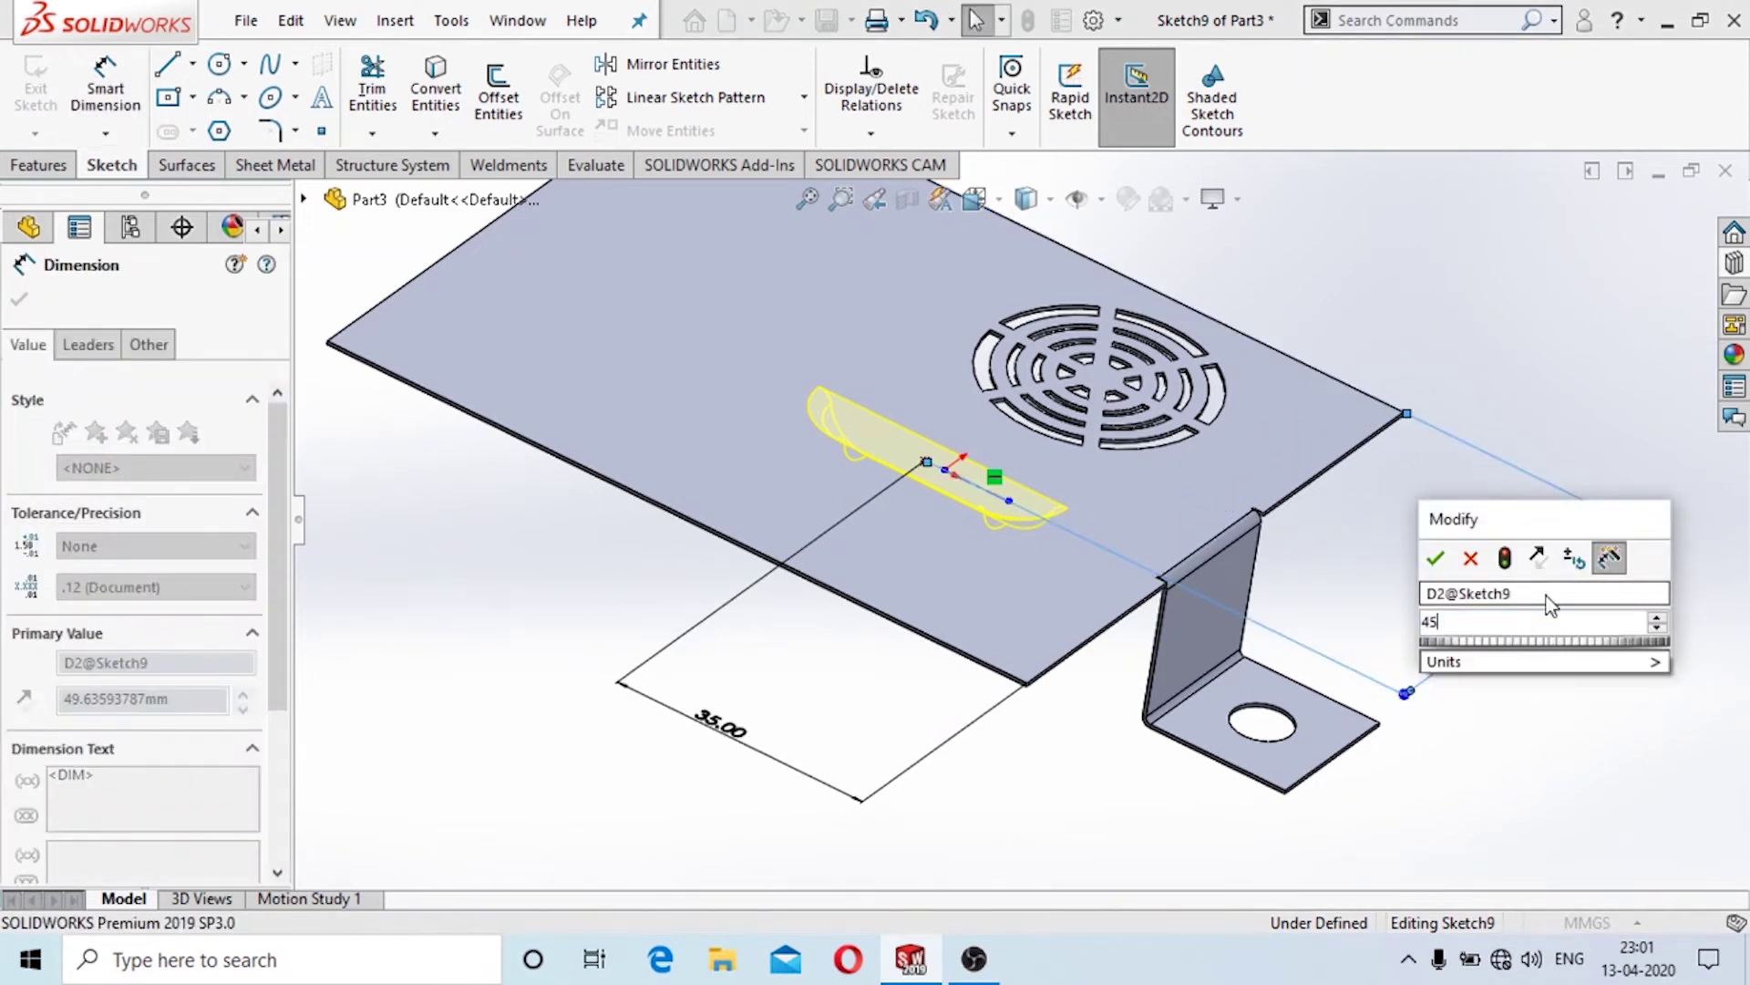
key("Return")
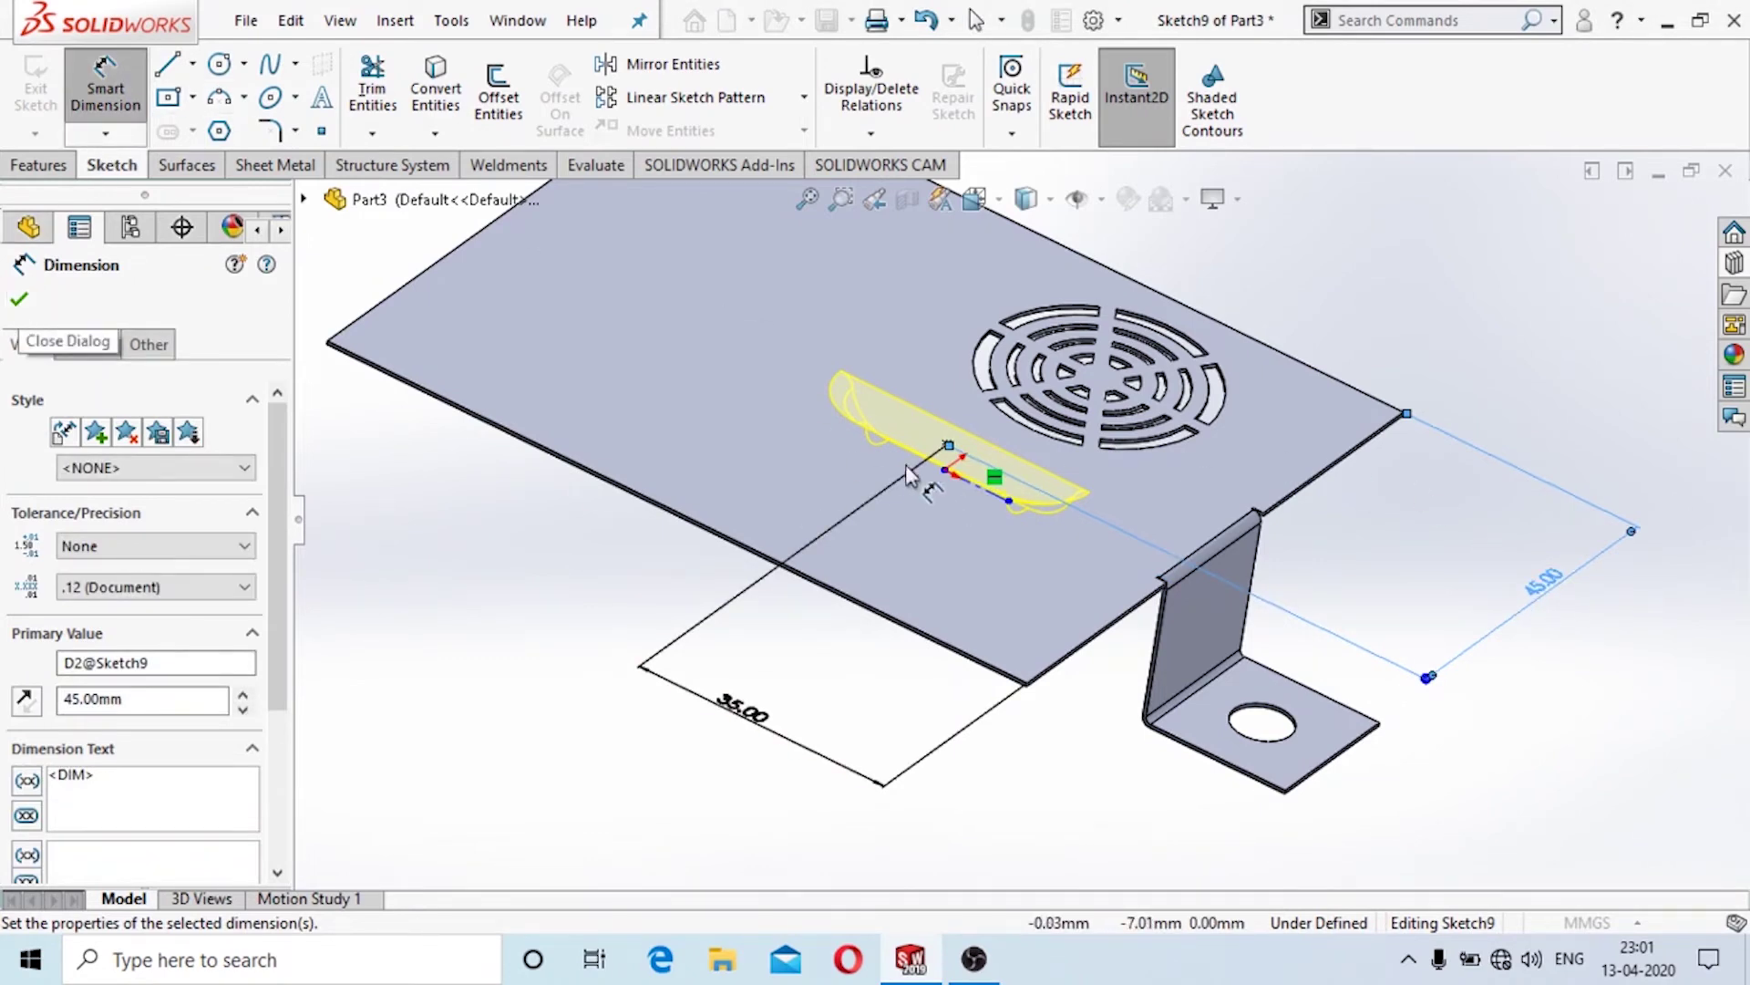
Finish positioning the louver forming tool, form the louver in the plate and check it from another side.
scroll(1003, 502, "down", 5)
key("Escape")
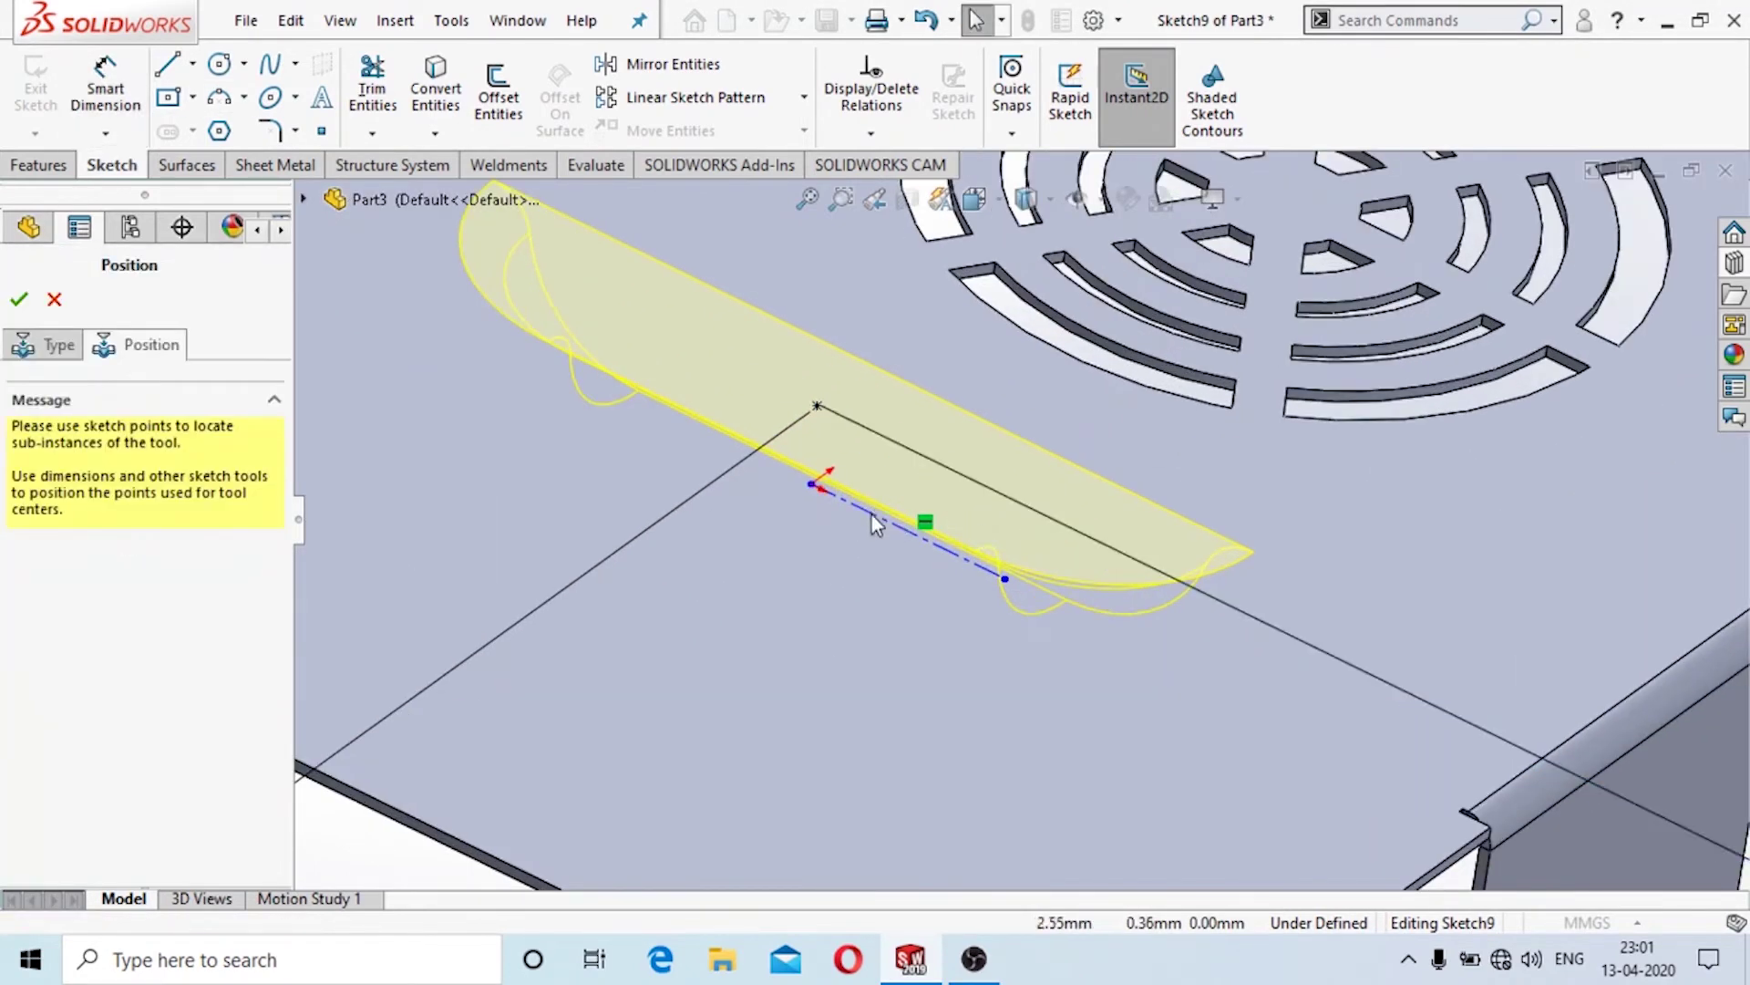
left_click(872, 517)
scroll(565, 392, "up", 3)
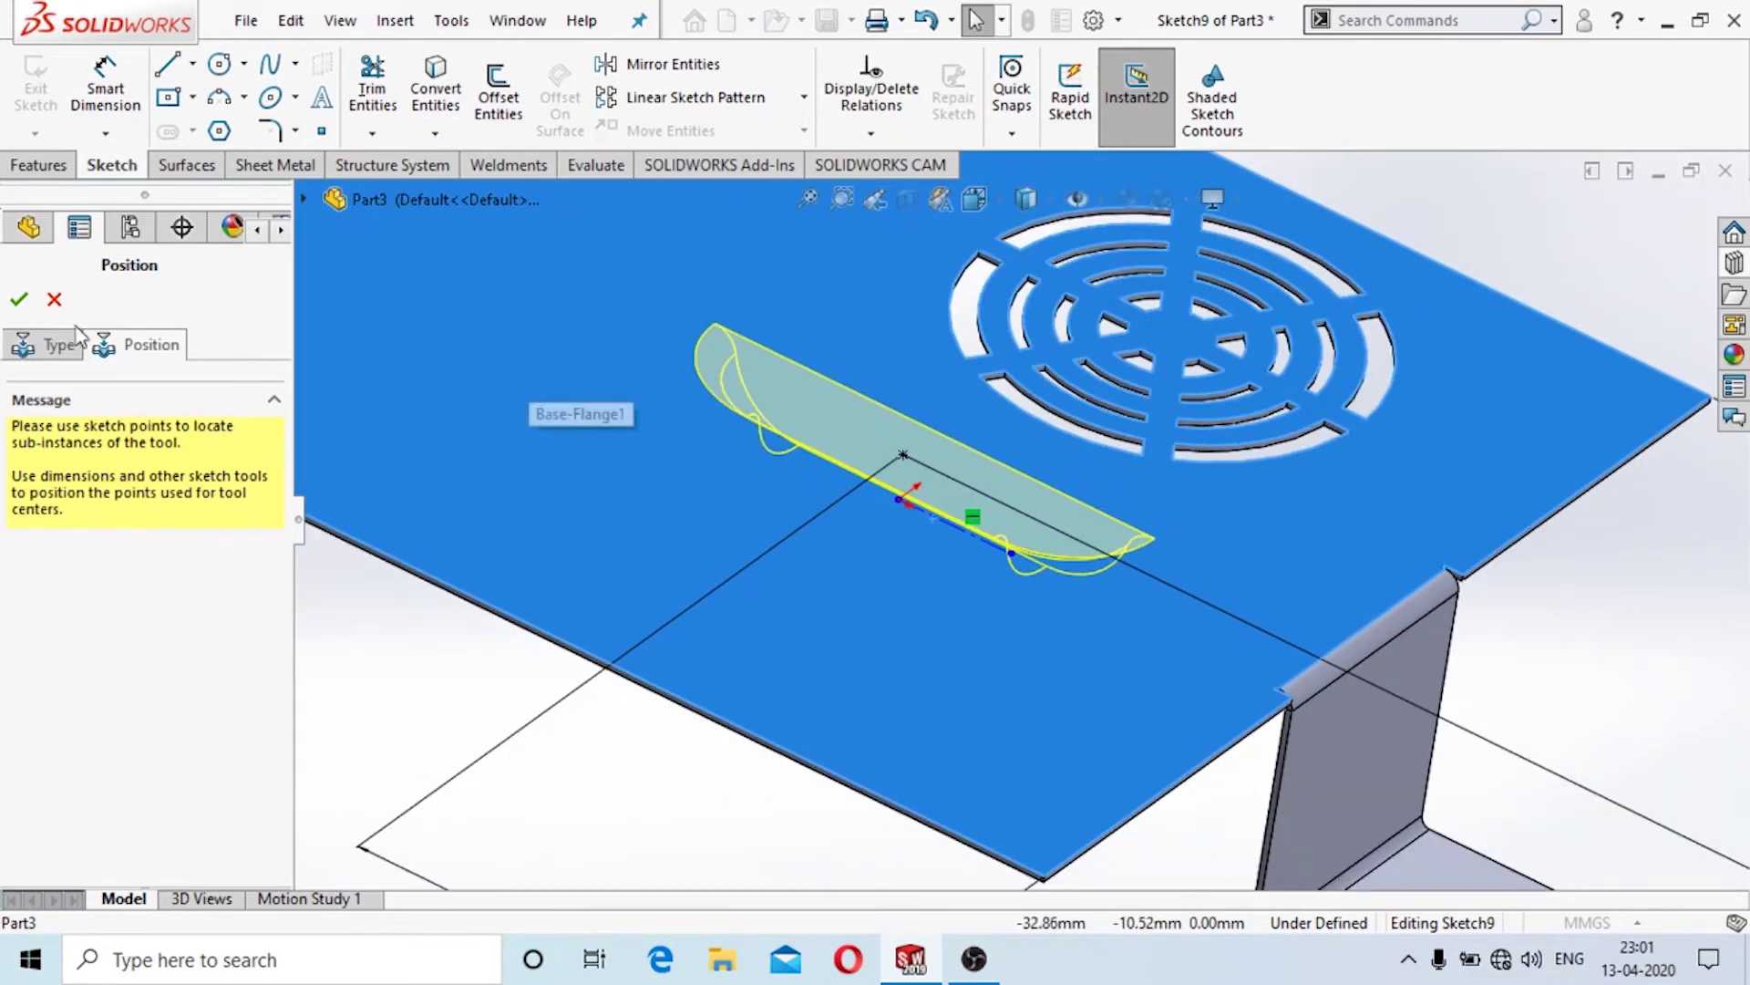
left_click(27, 297)
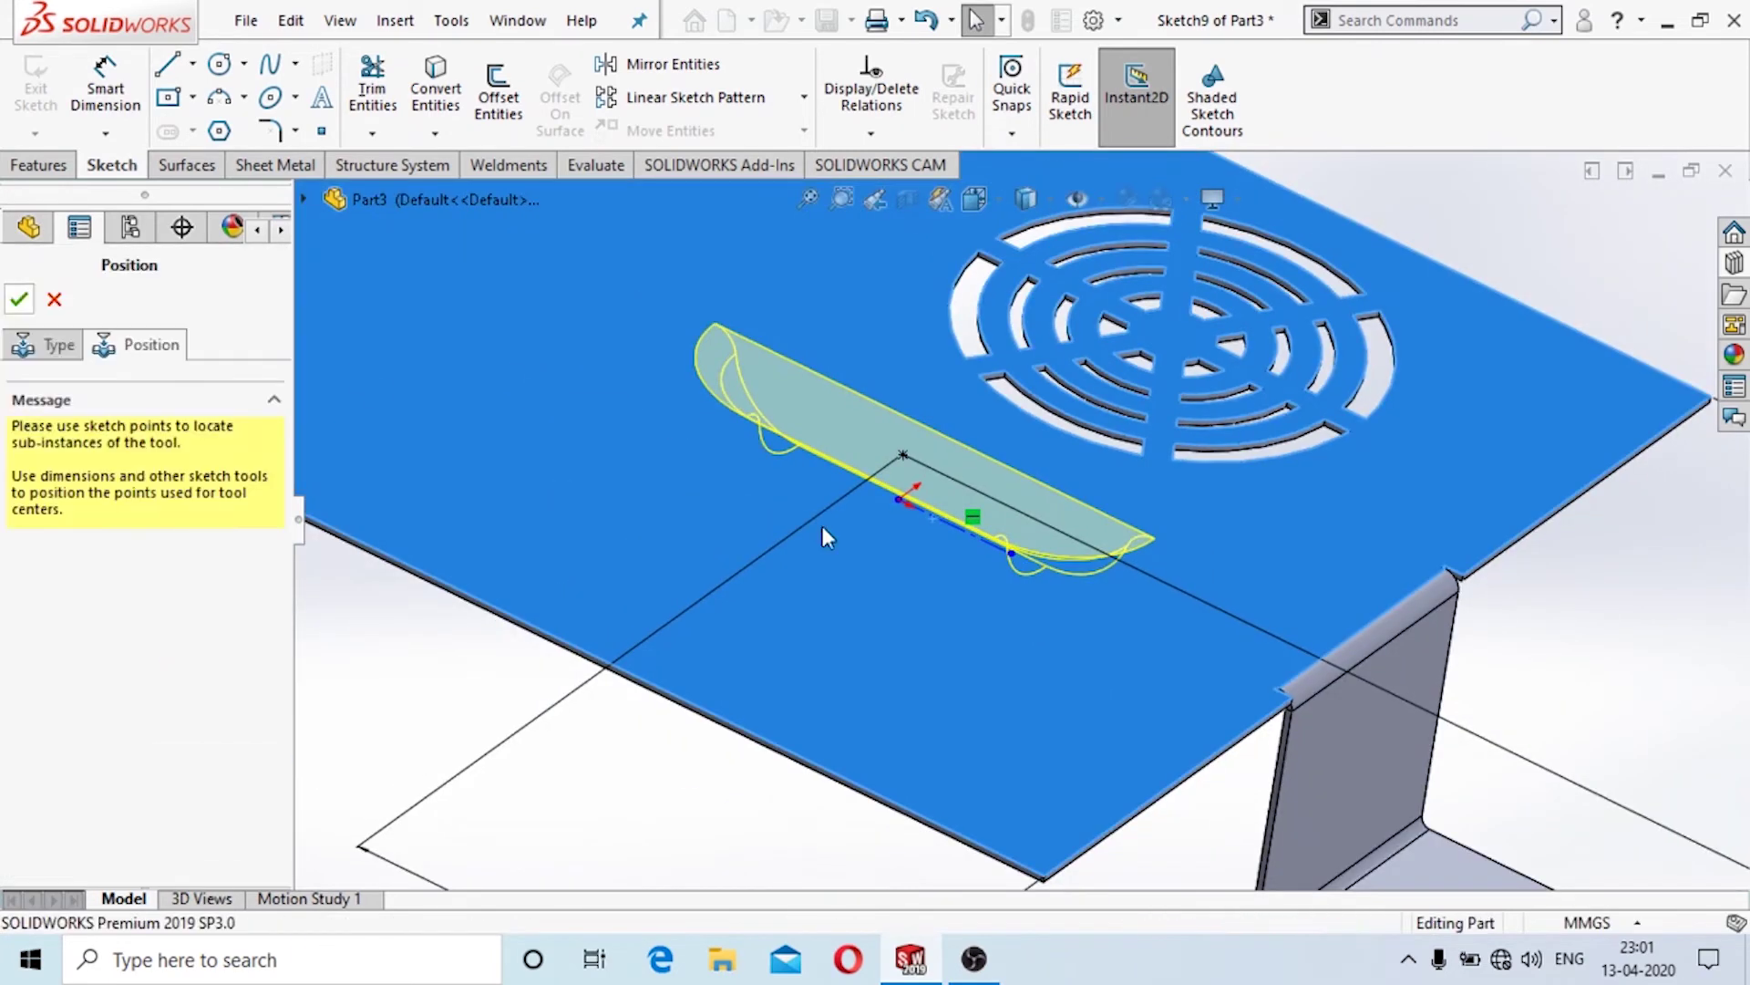
scroll(823, 527, "up", 3)
middle_click_drag(785, 638, 920, 784, "shift")
left_click(965, 470)
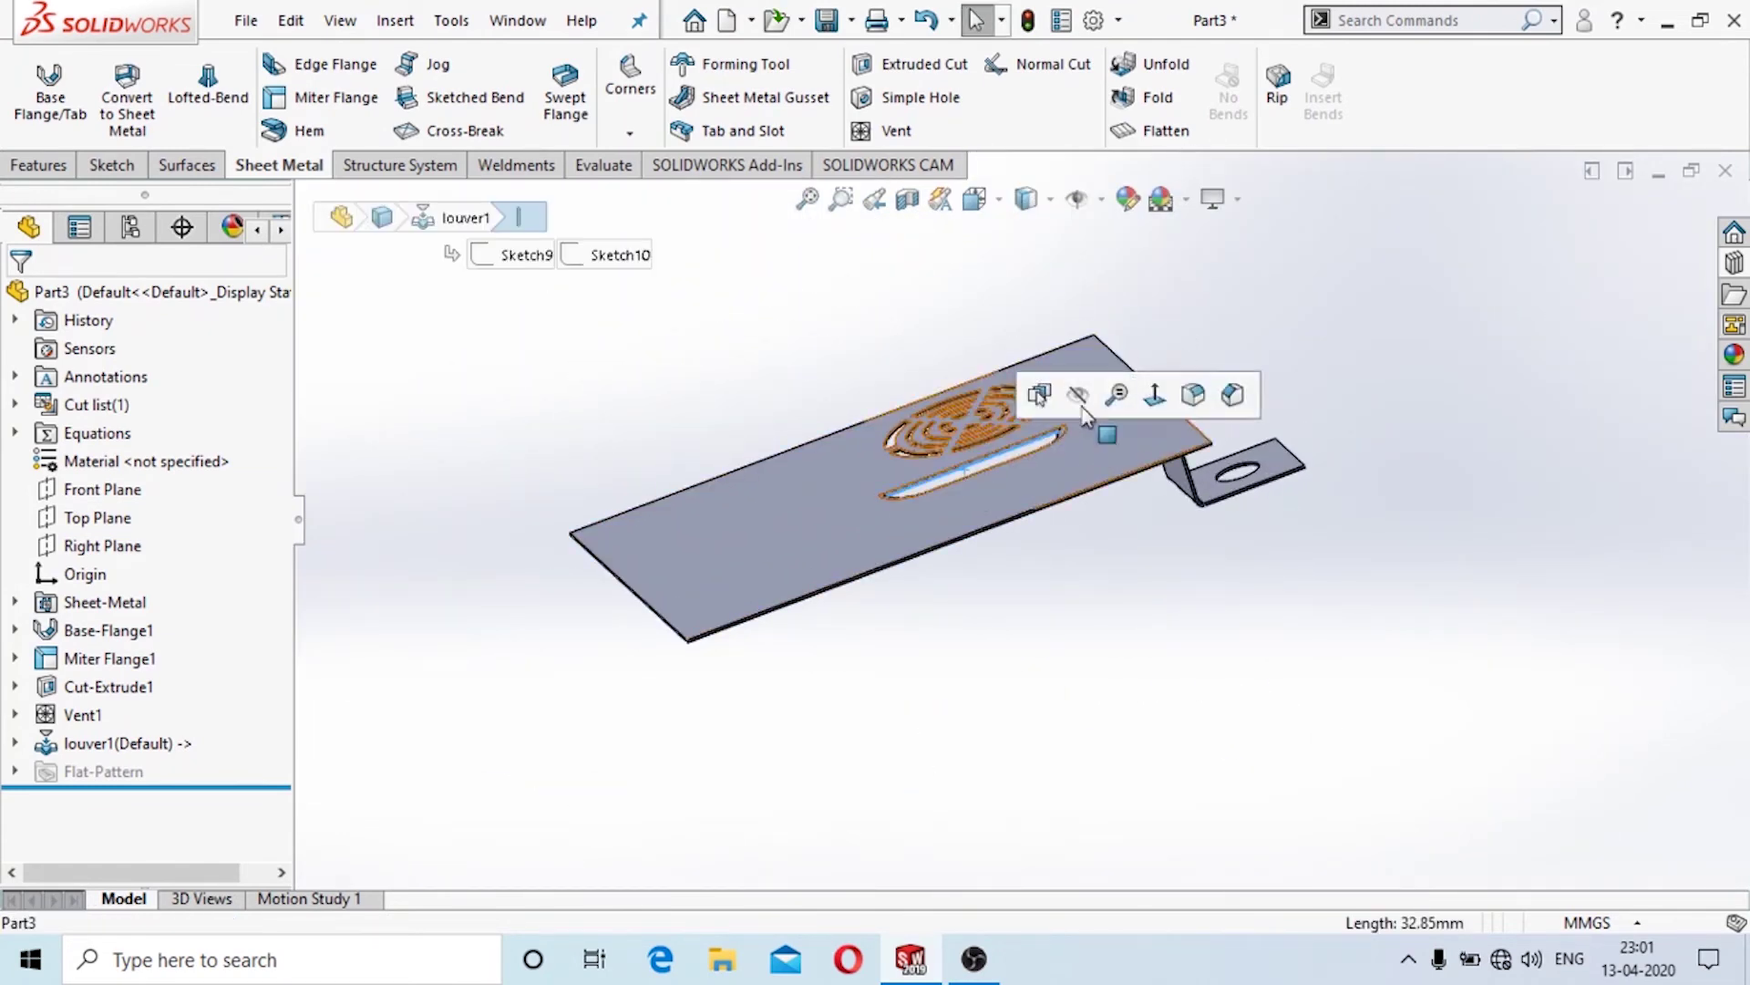
Edit the louver's position so its centre point sits 25 mm from the plate edge that carries the miter flange.
right_click(117, 740)
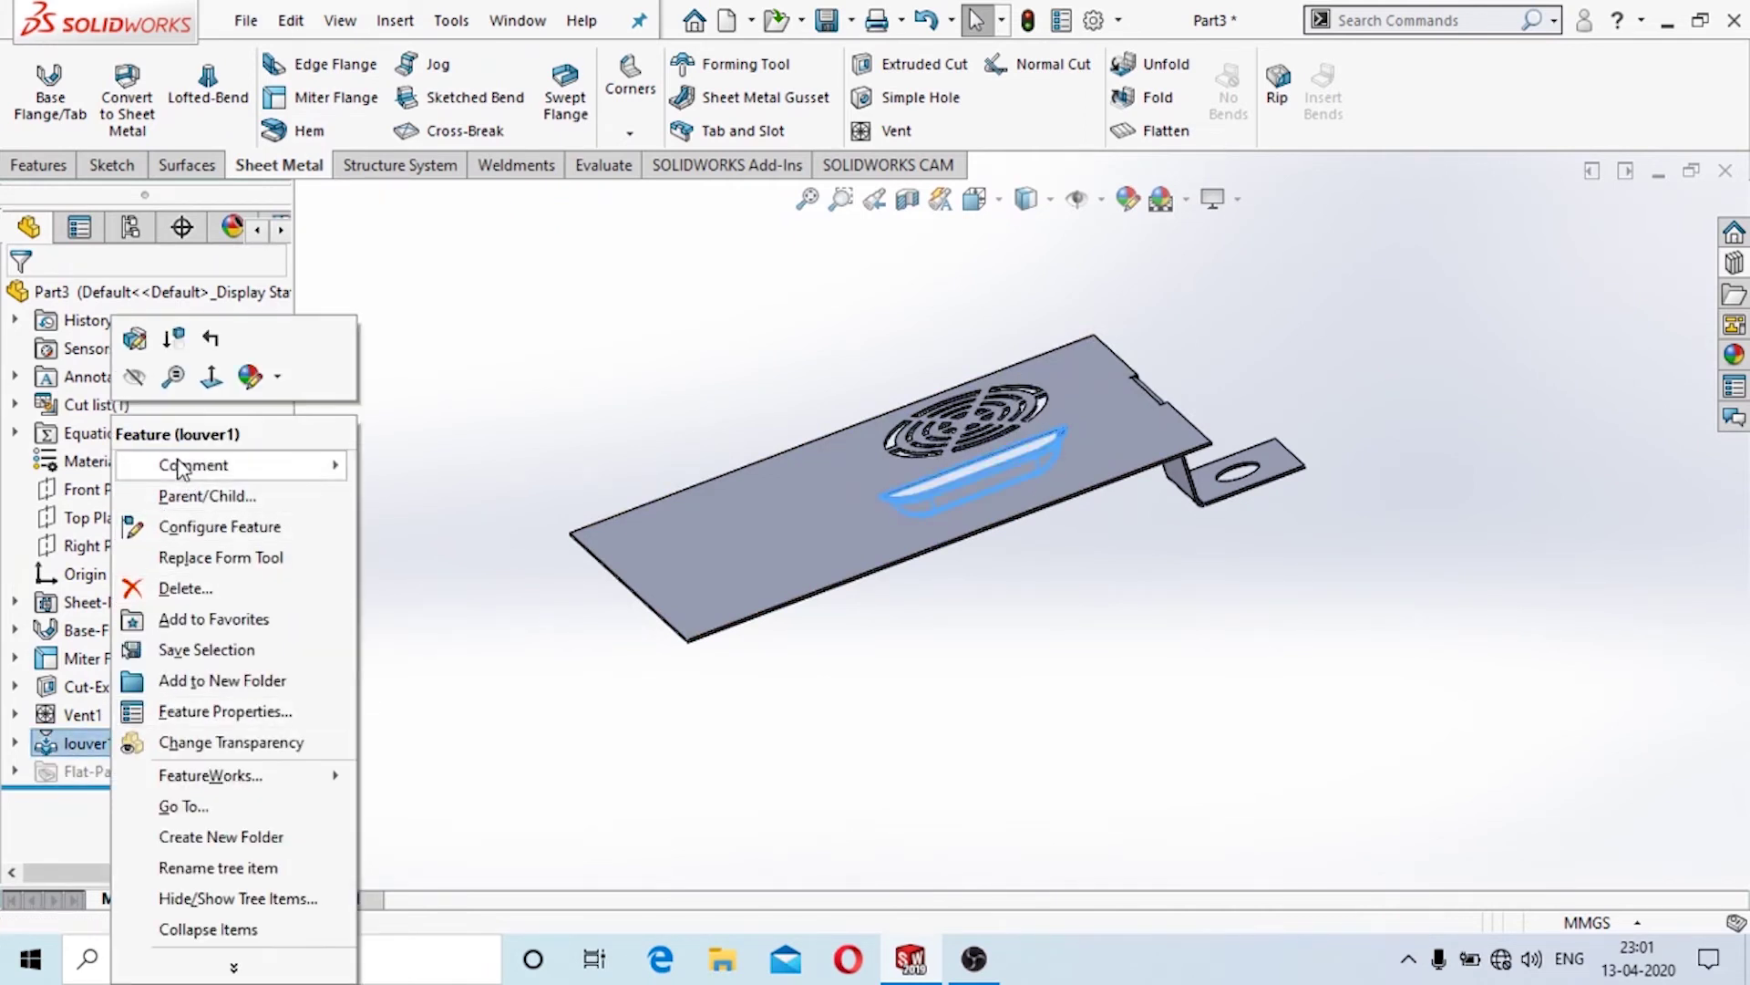
left_click(134, 339)
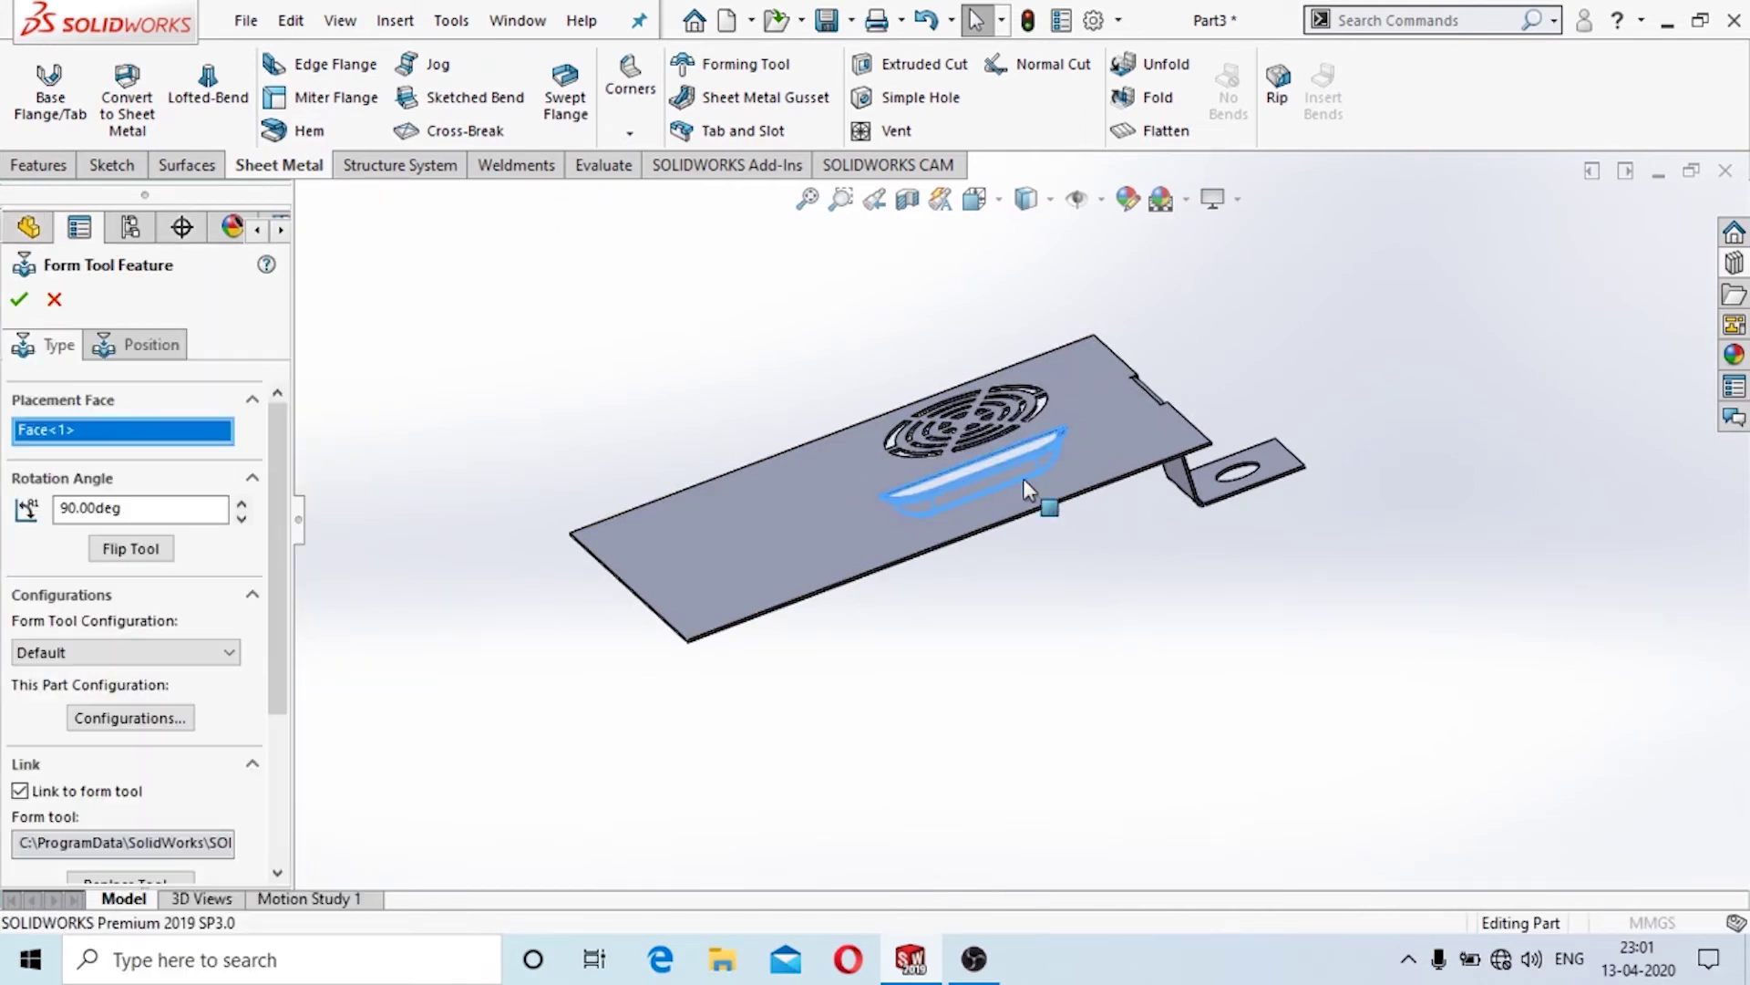
left_click(146, 345)
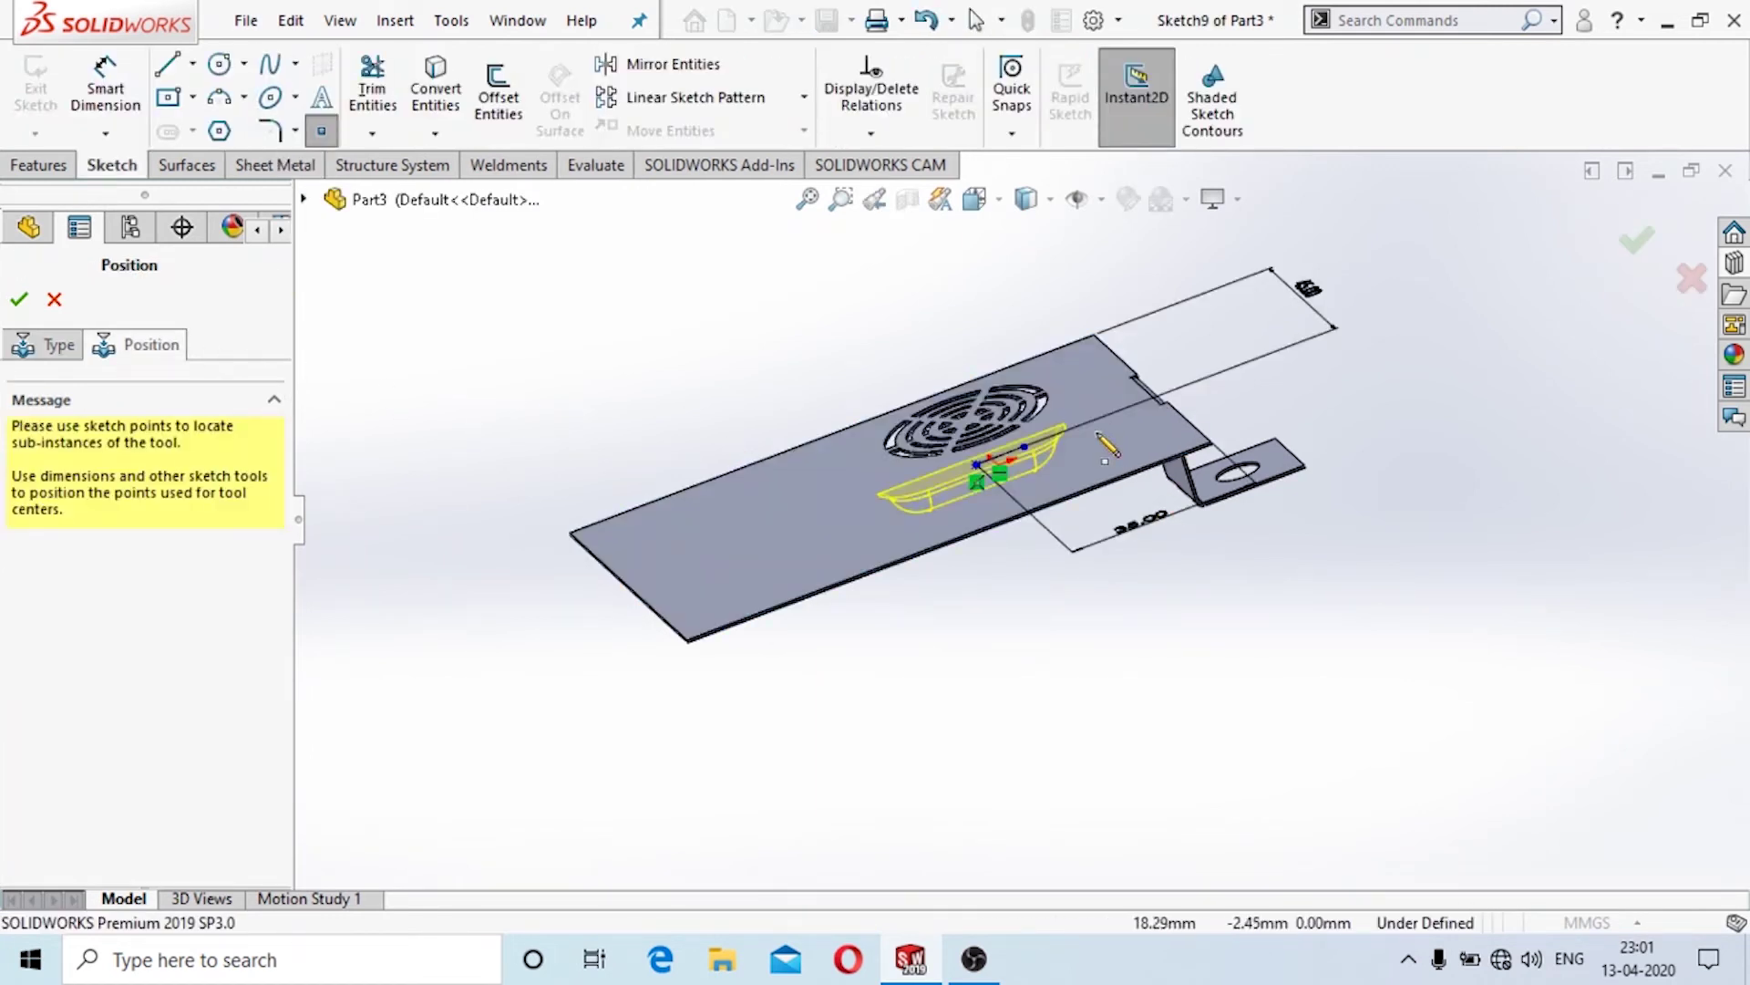
scroll(1103, 448, "down", 2)
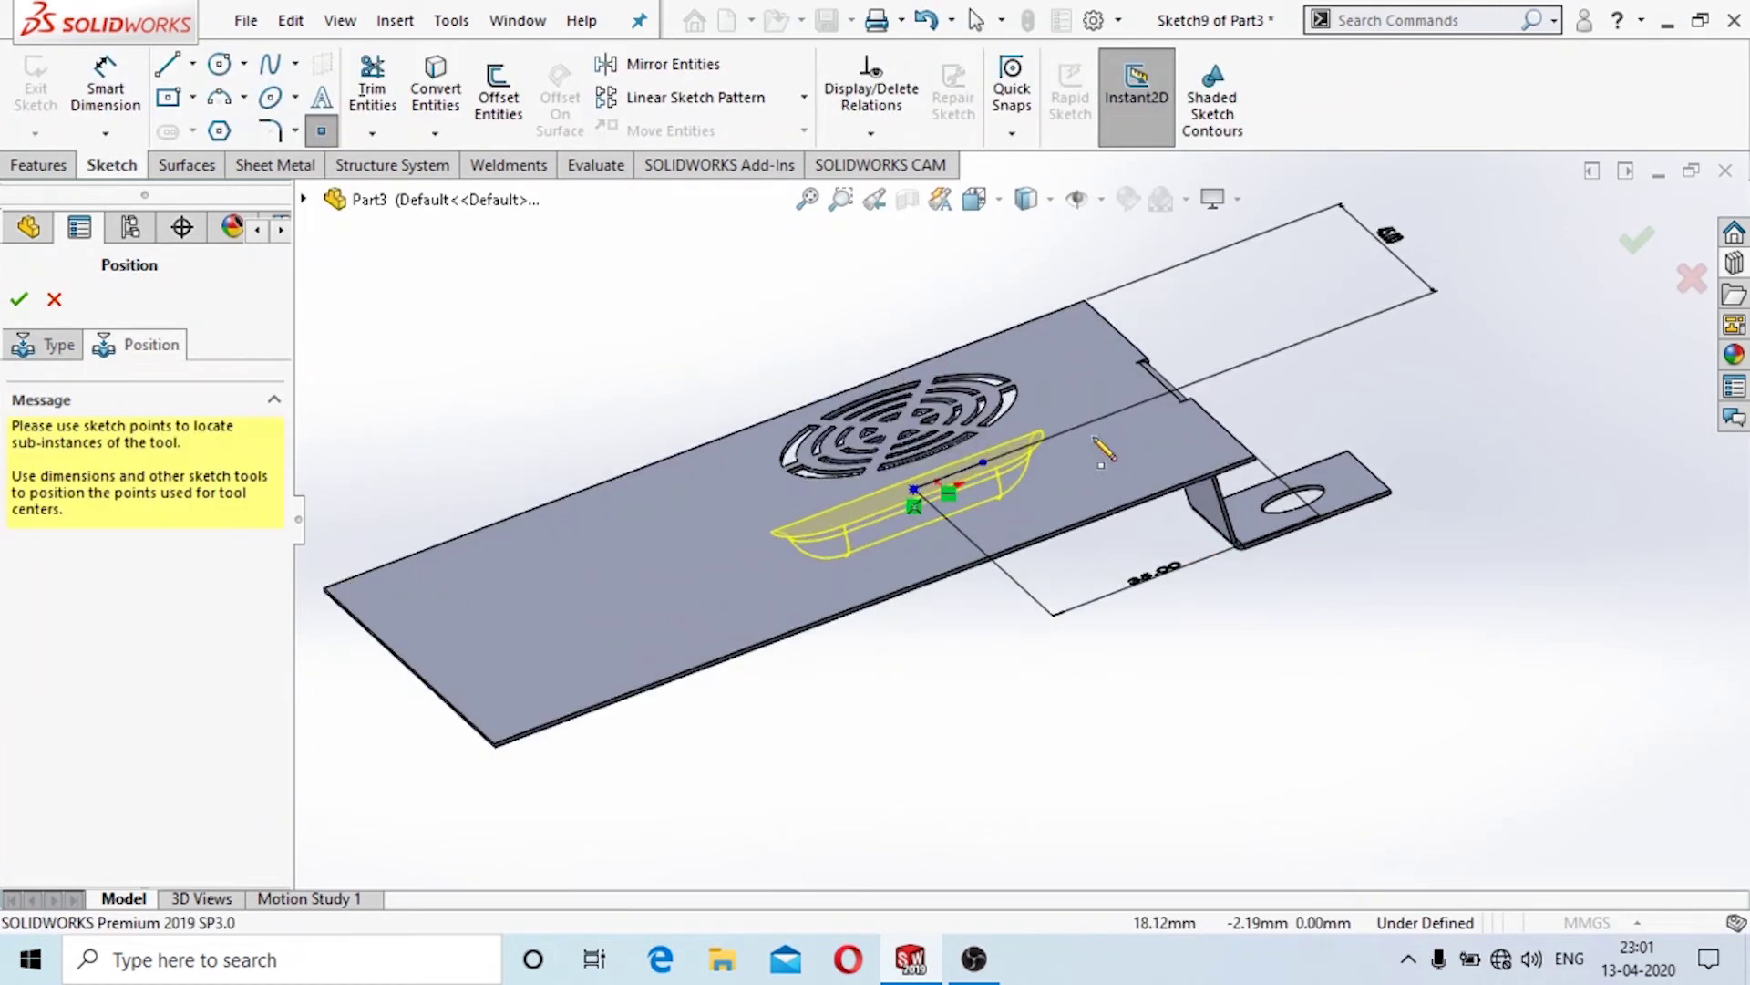
left_click(1149, 595)
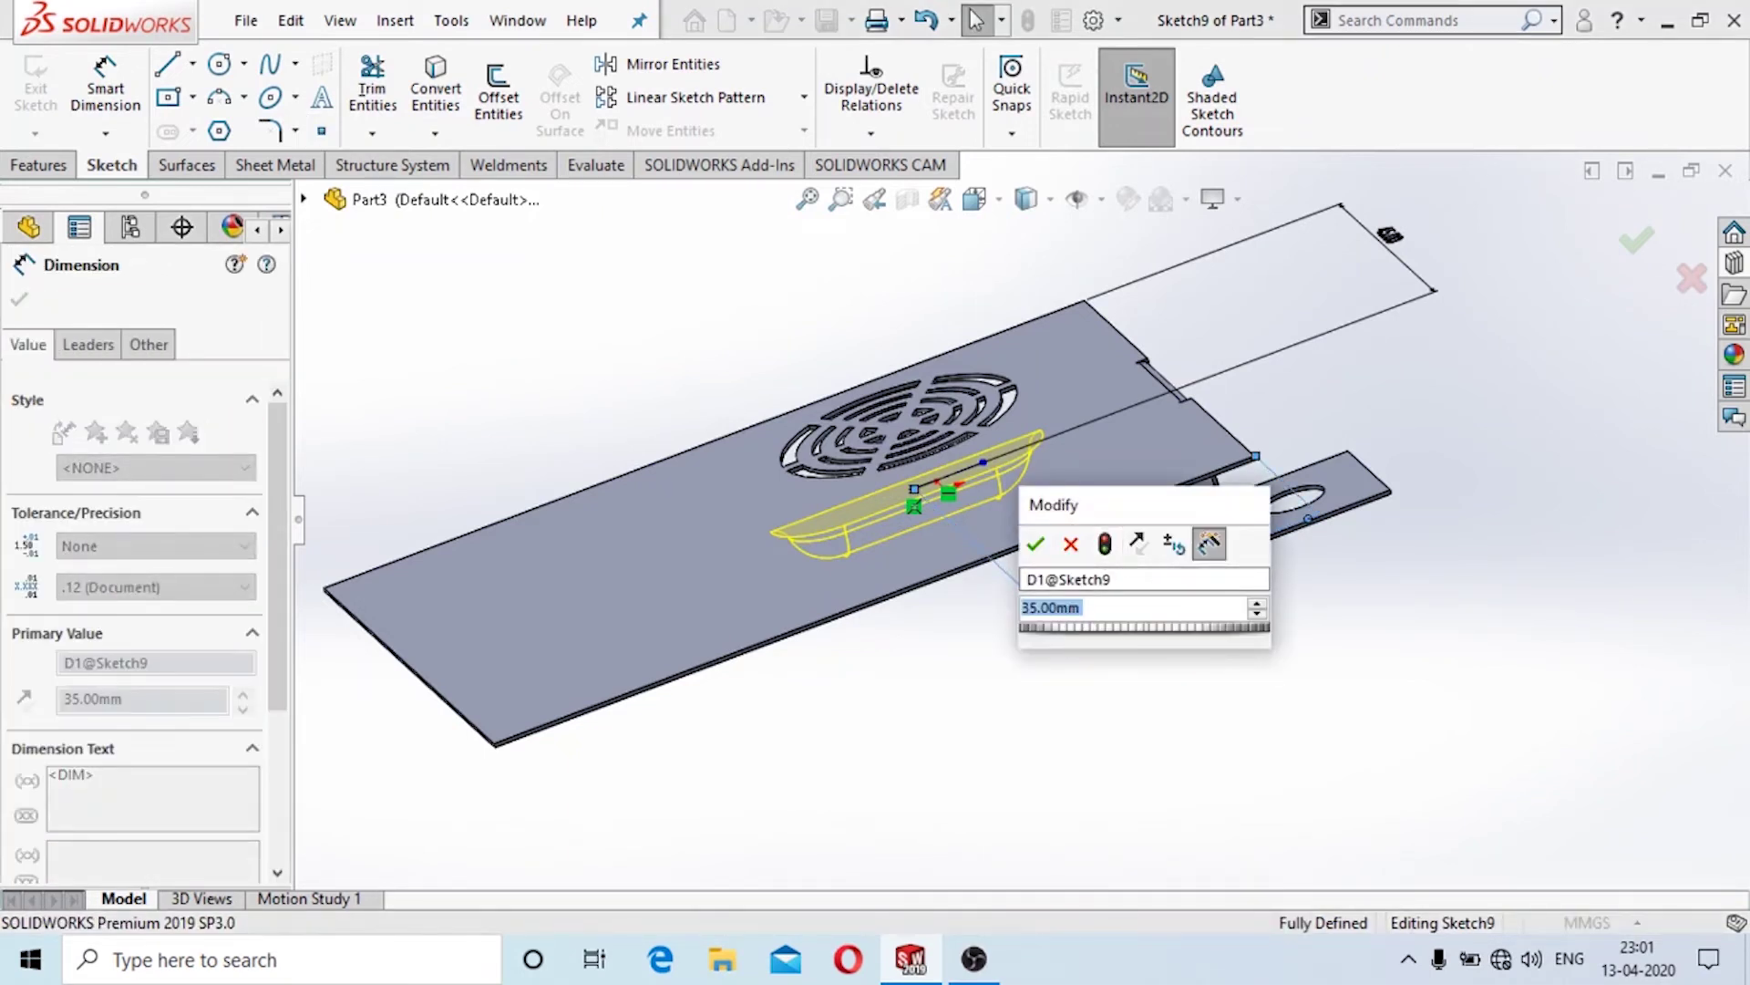
type("28")
left_click(1034, 544)
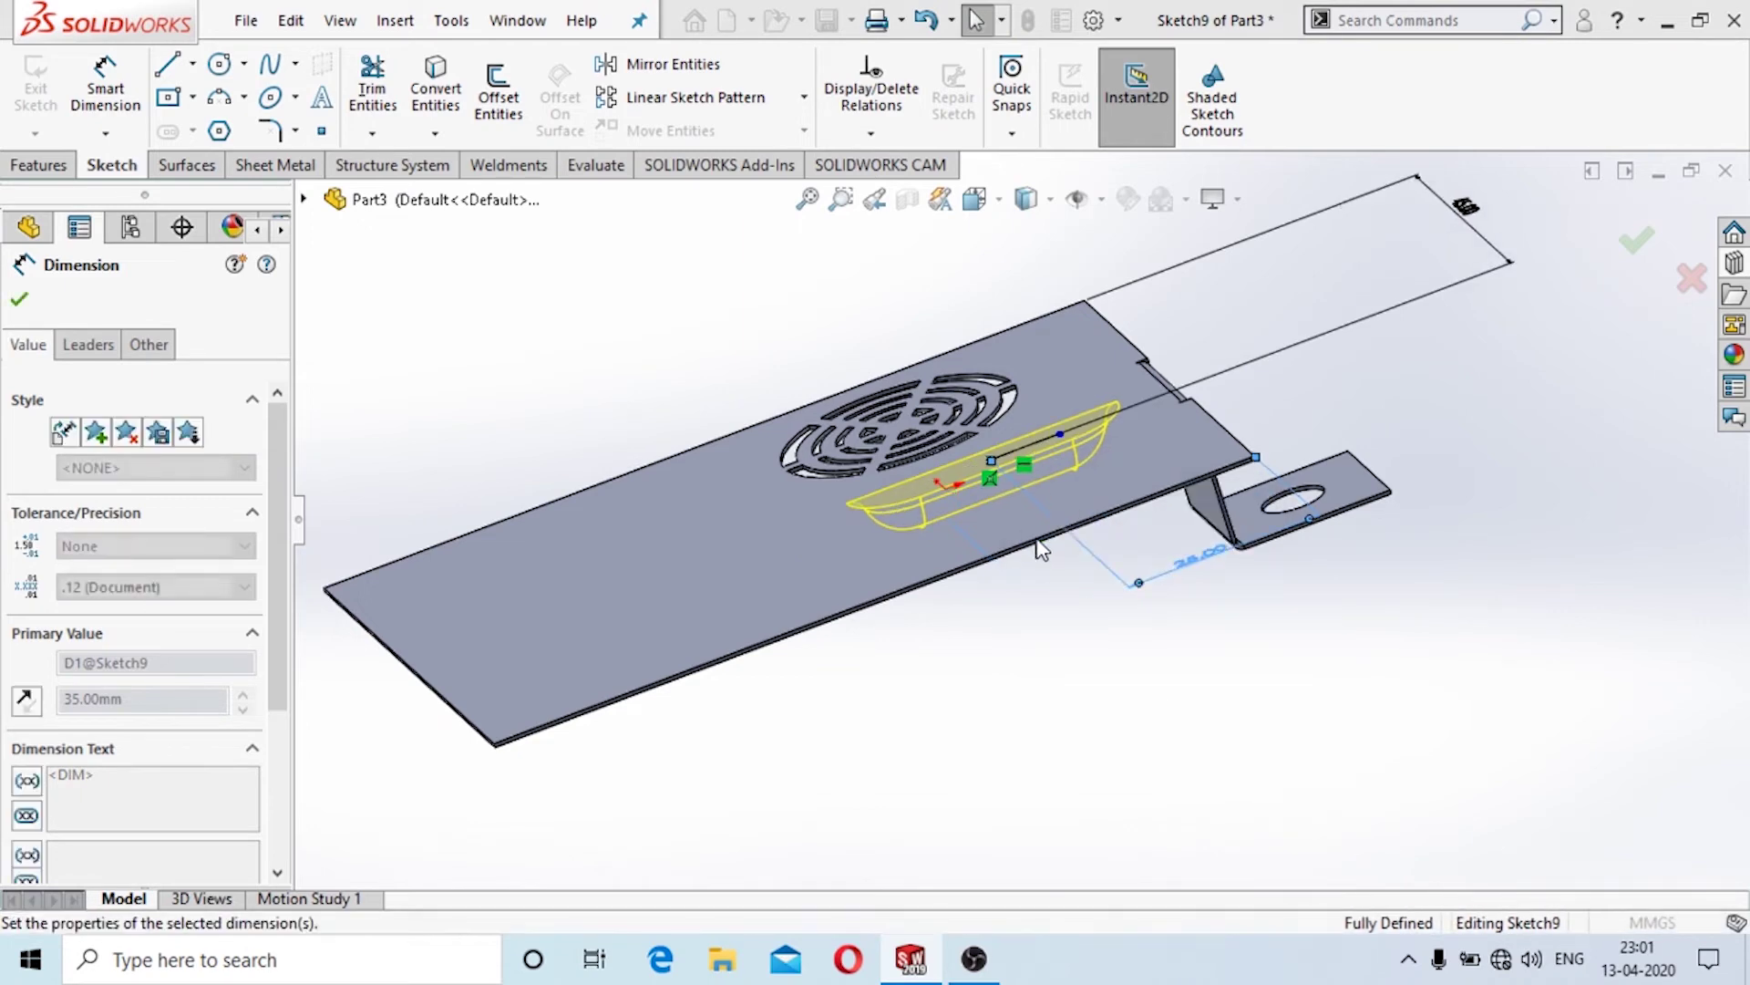
middle_click_drag(985, 609, 1063, 719)
scroll(1063, 719, "up", 1)
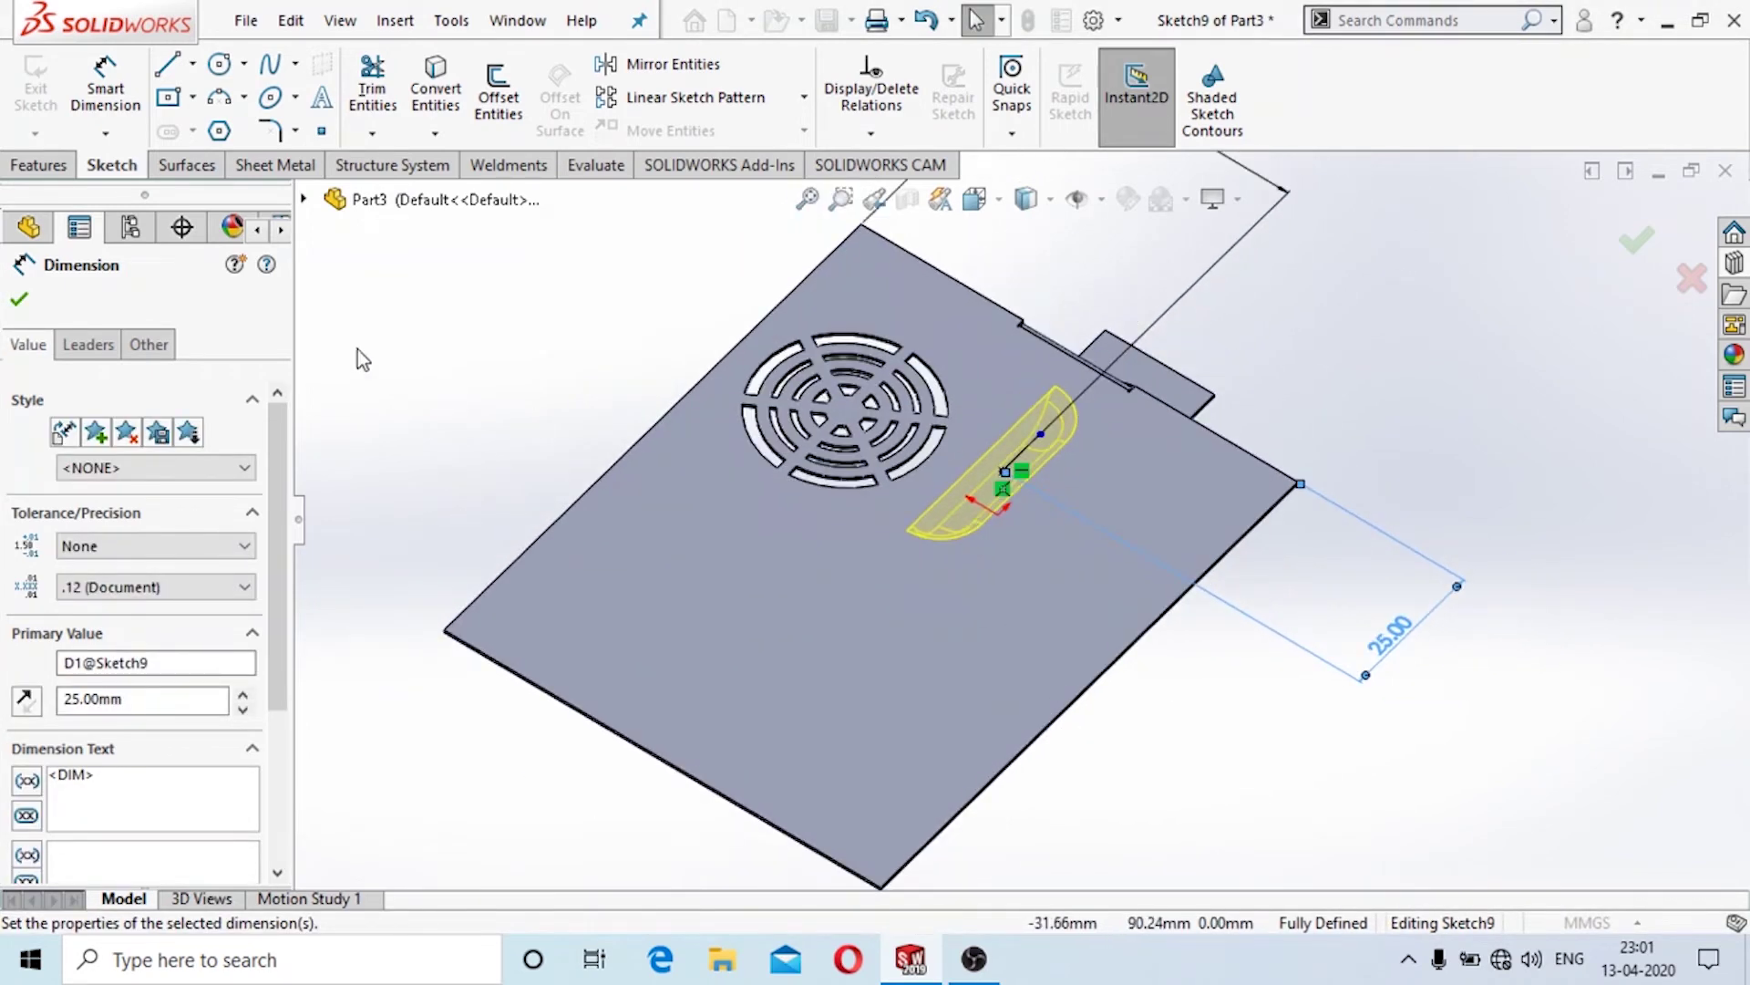
left_click(20, 300)
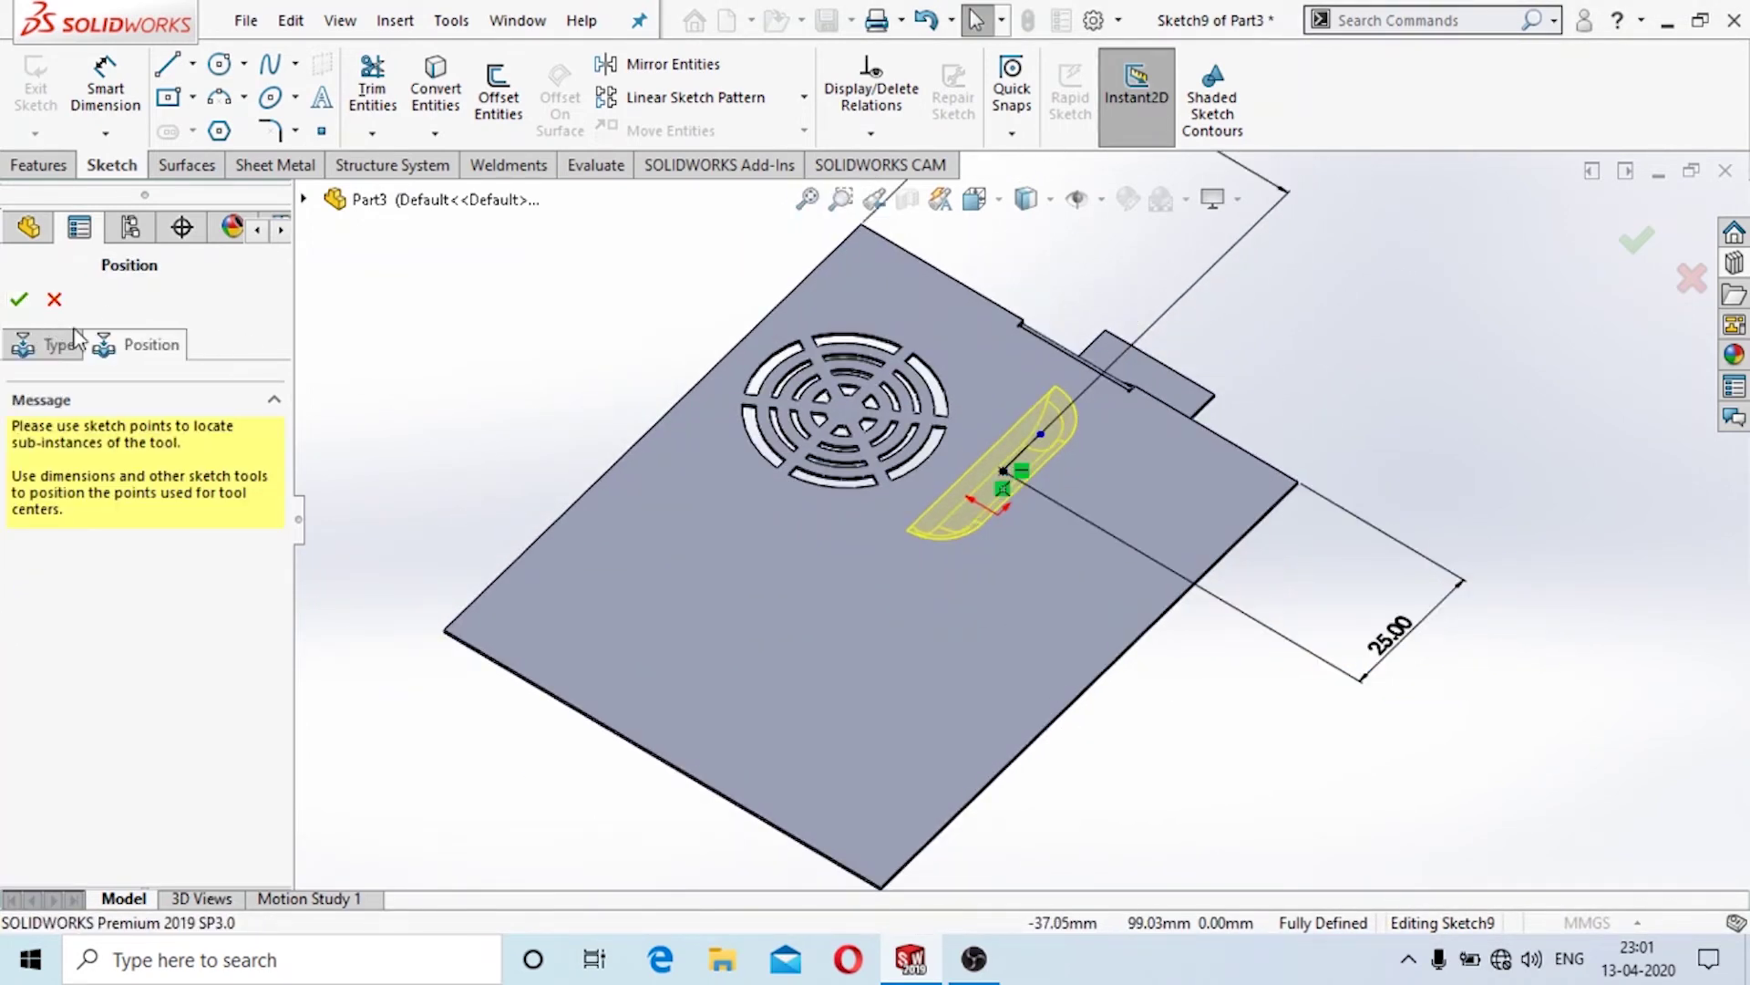
left_click(19, 299)
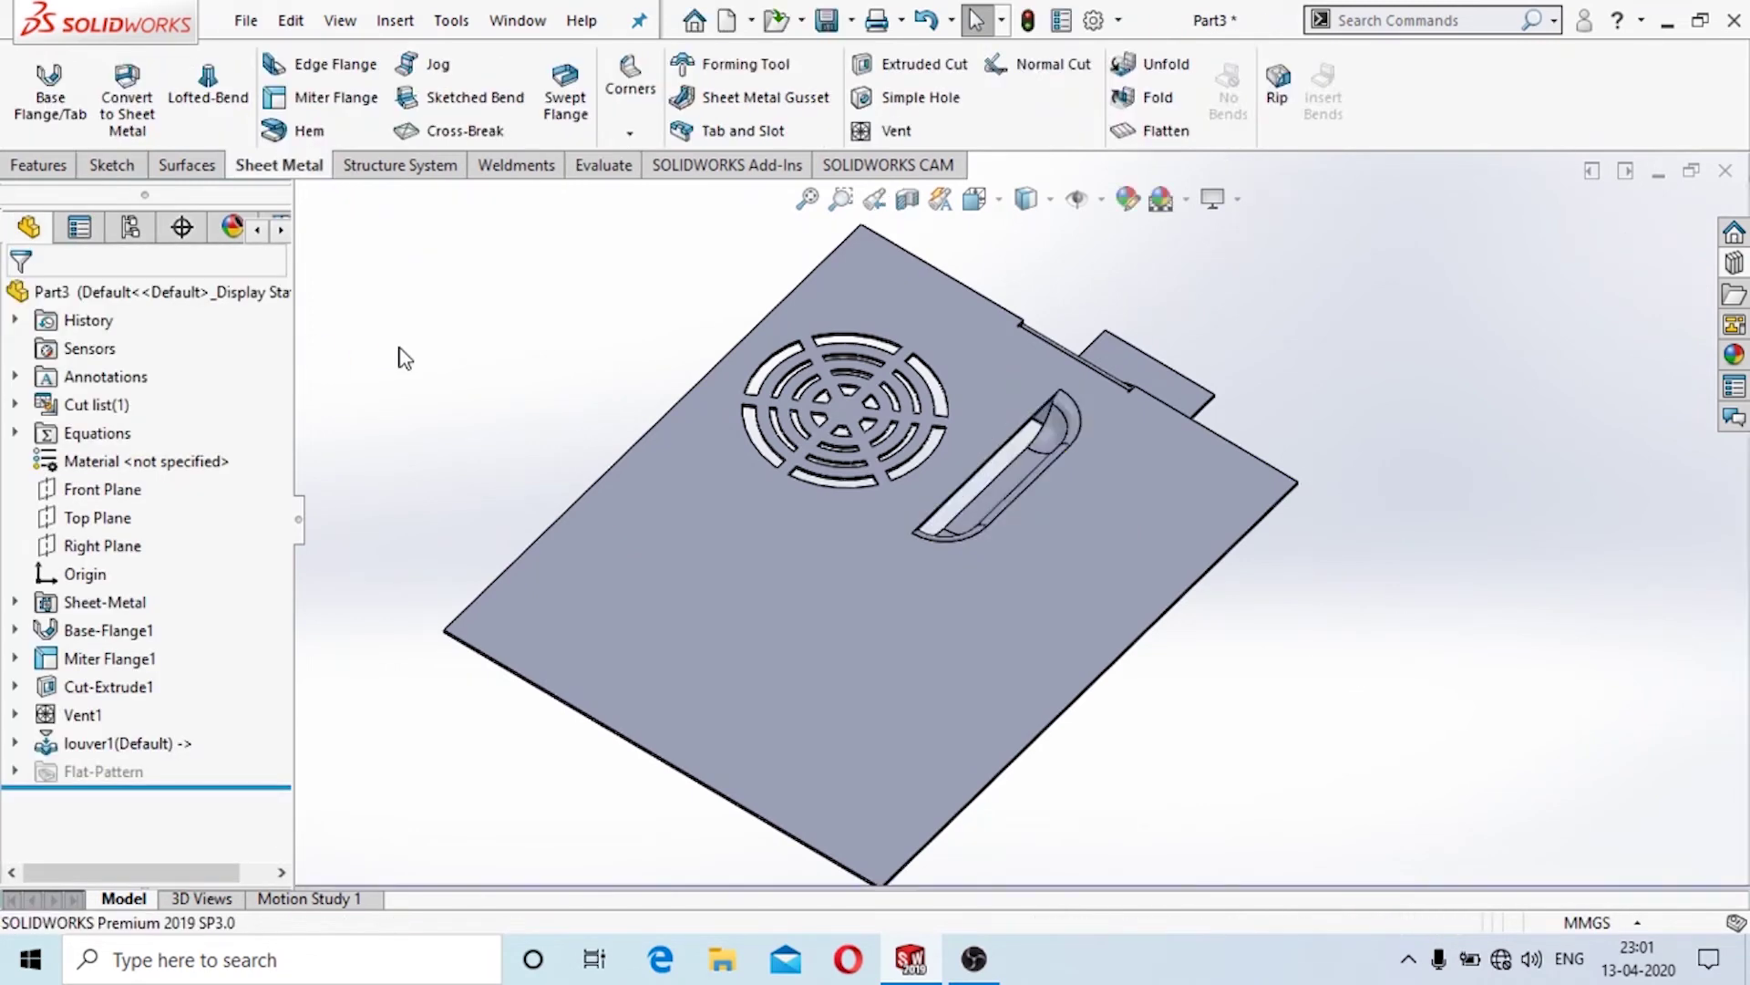
Highlight the louver, vent, hole cut and miter flange features together to review them on the plate.
left_click(90, 742)
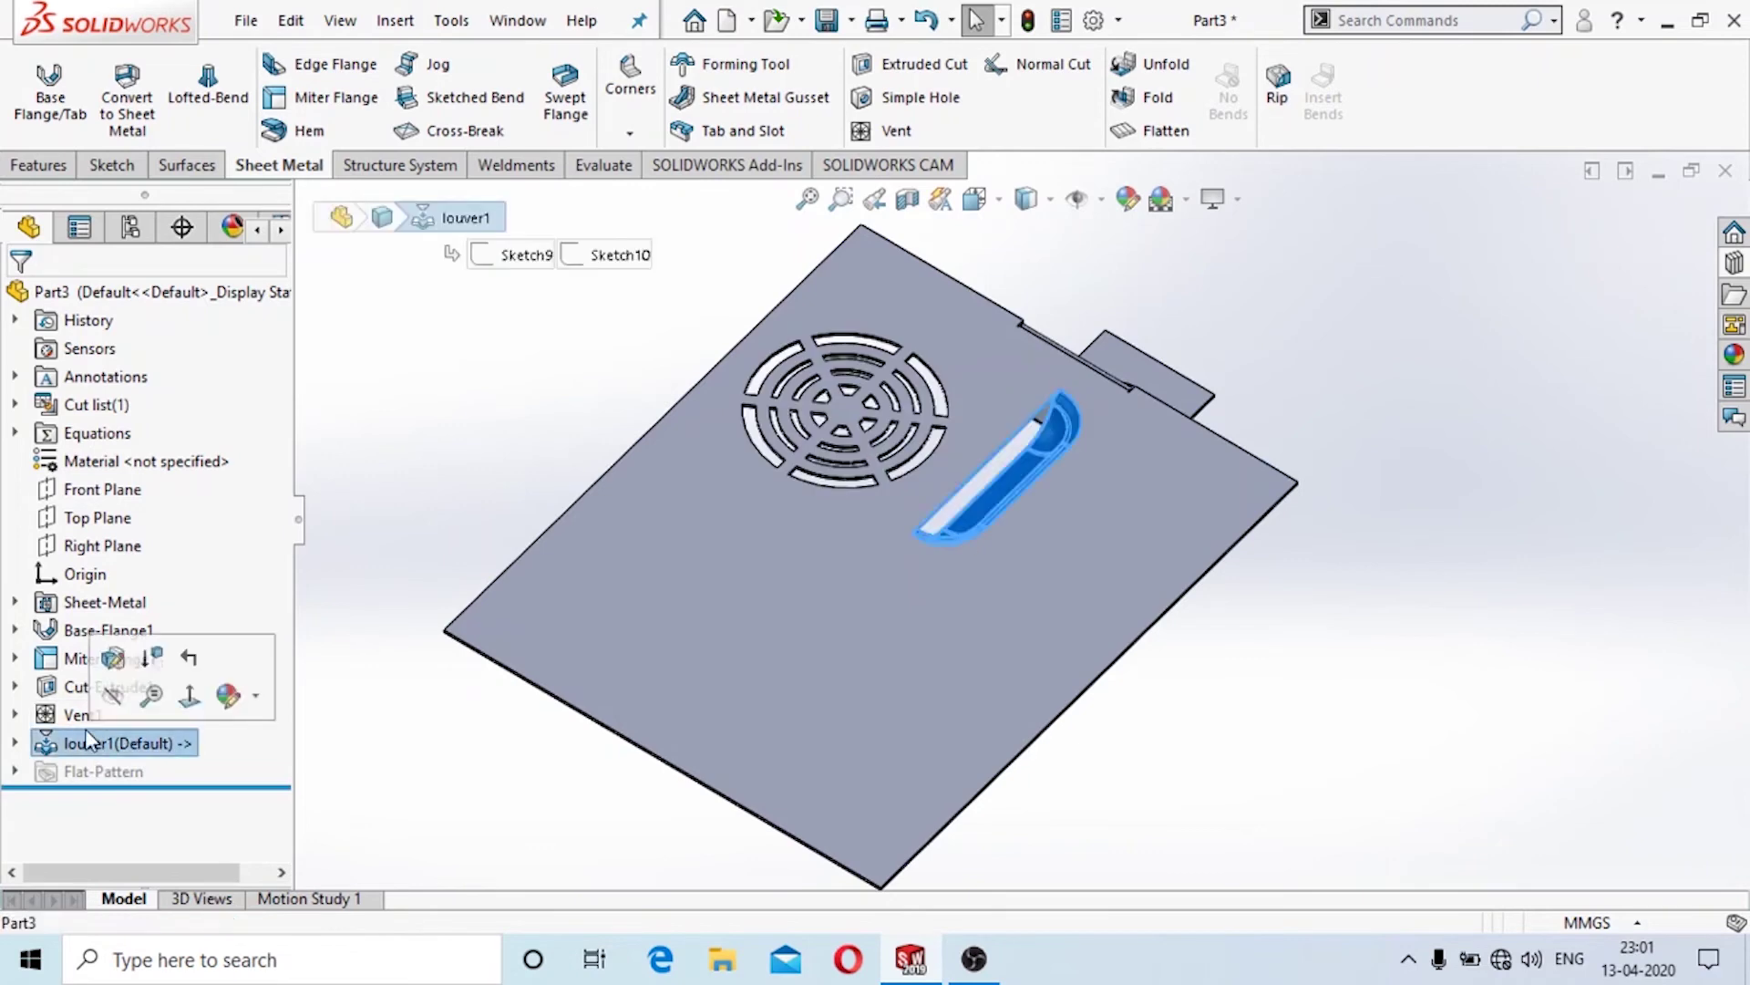
left_click(78, 716, "ctrl")
left_click(84, 686, "ctrl")
left_click(85, 658, "ctrl")
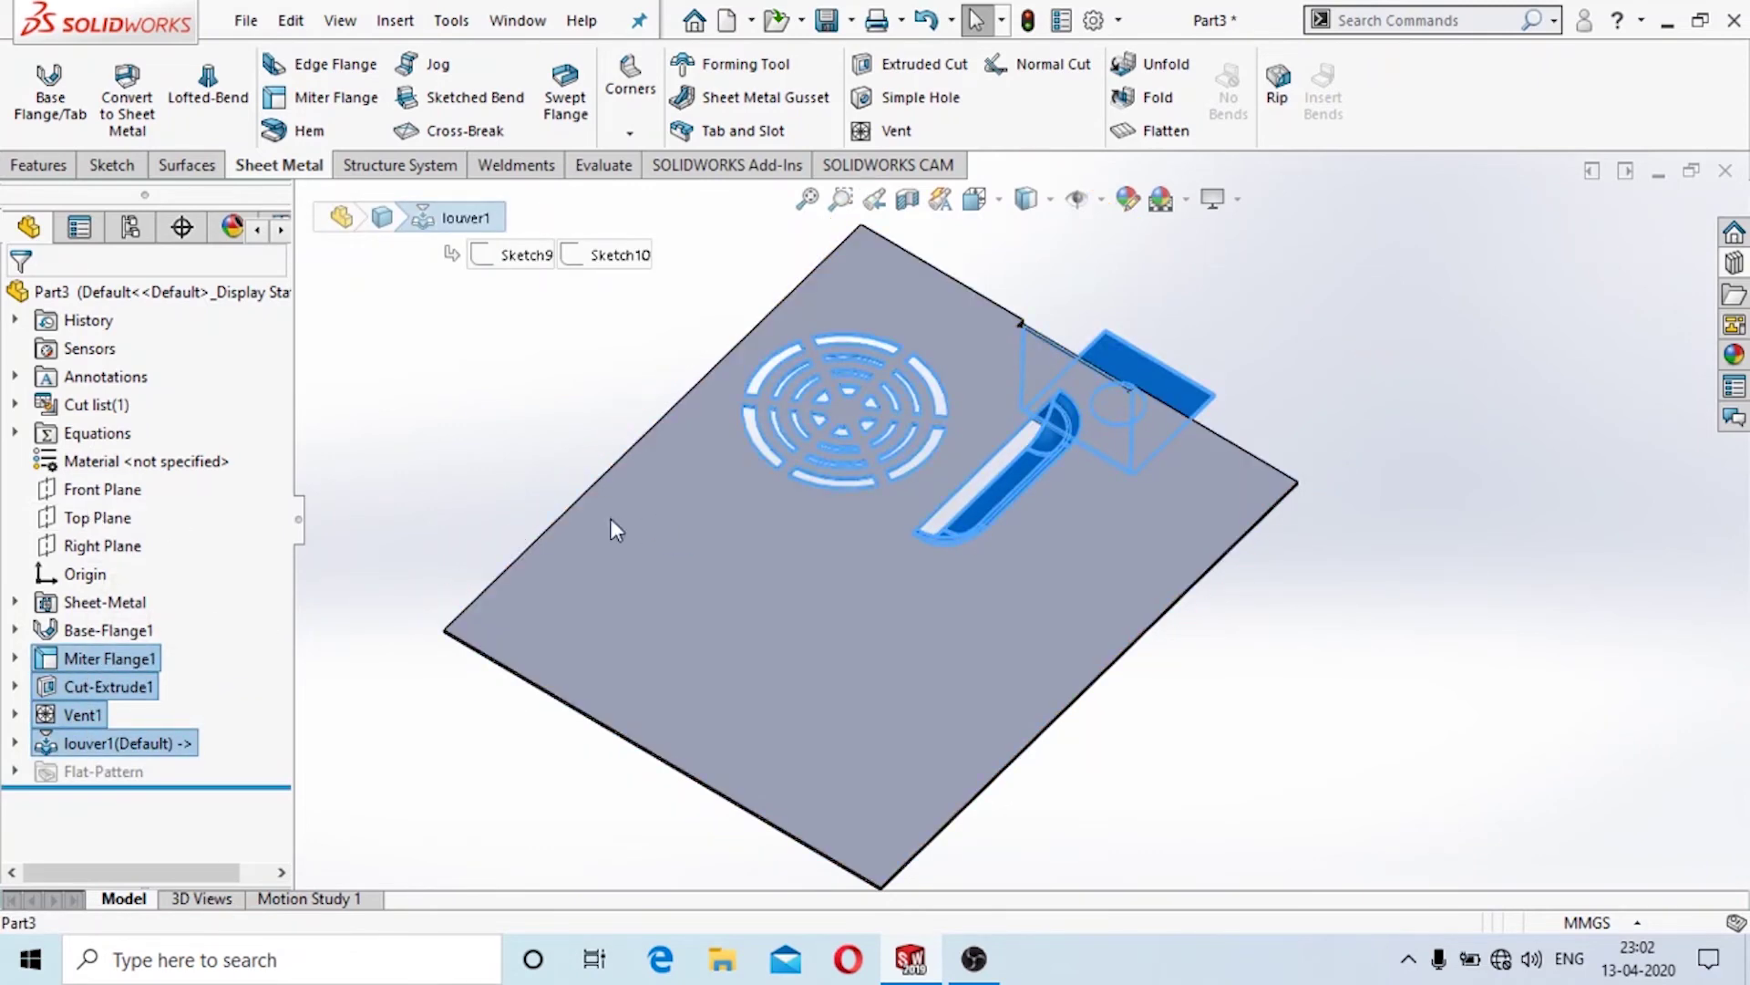
left_click(340, 541)
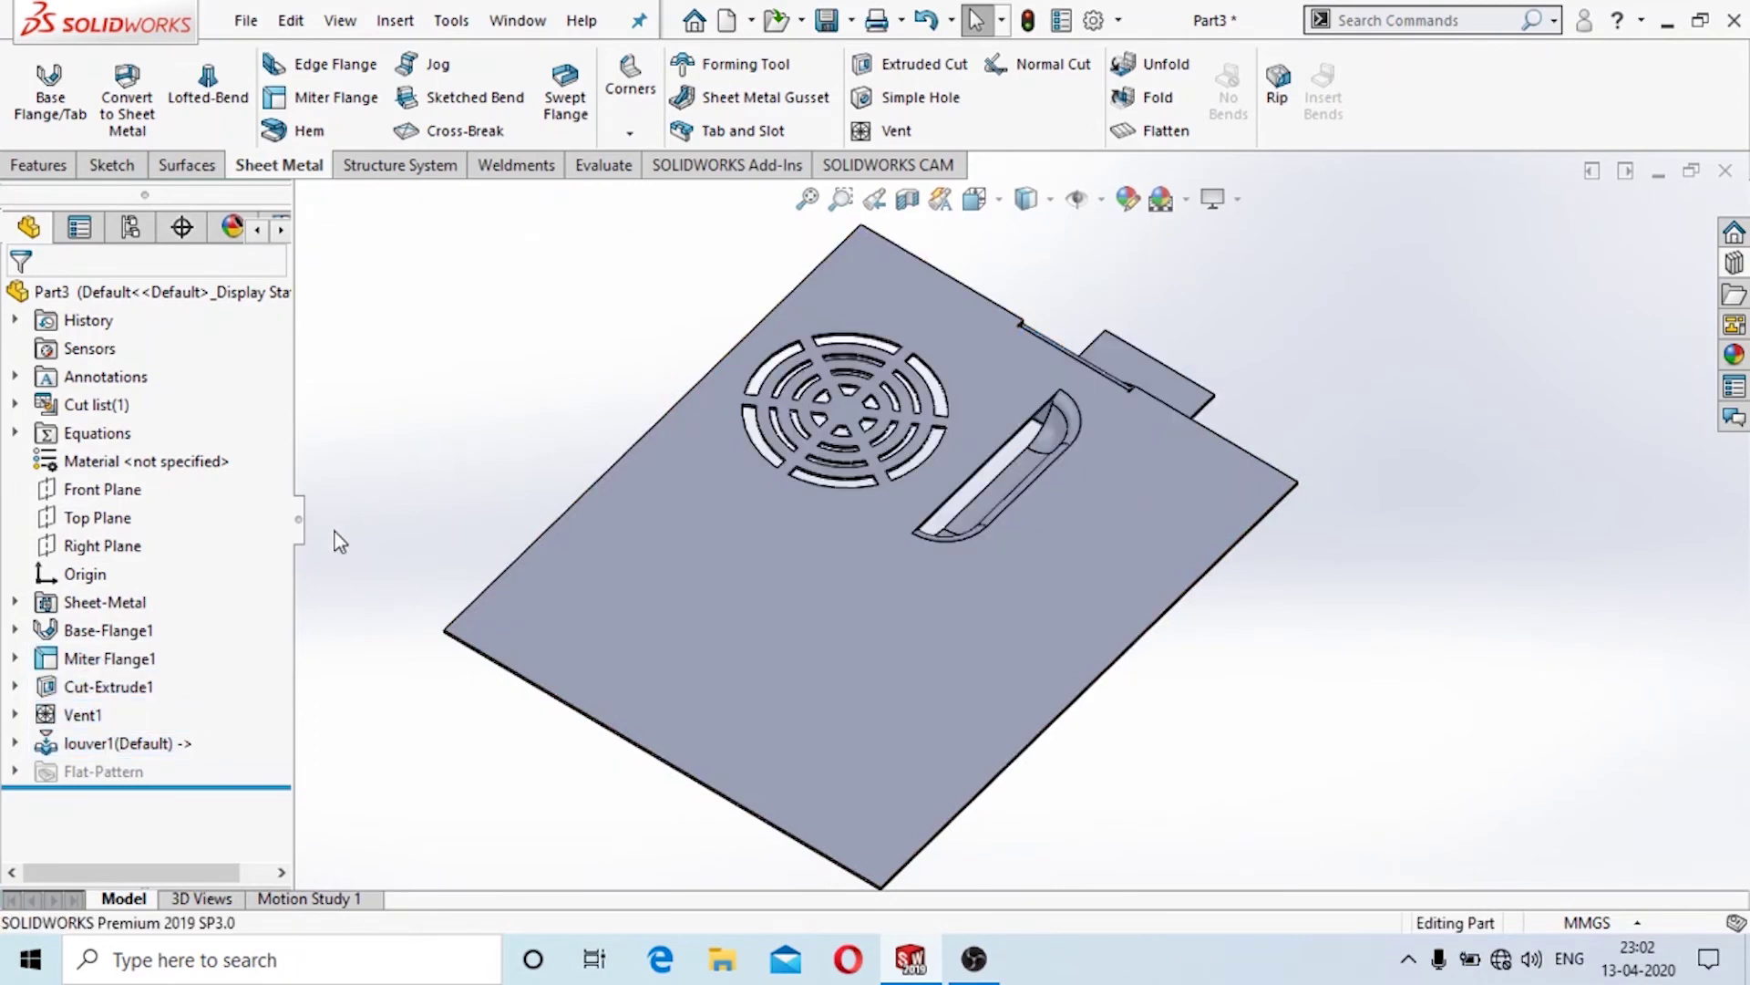
Start a linear pattern of the louver along the plate's short edge opposite the miter flange, directed away from the vent.
left_click(119, 743)
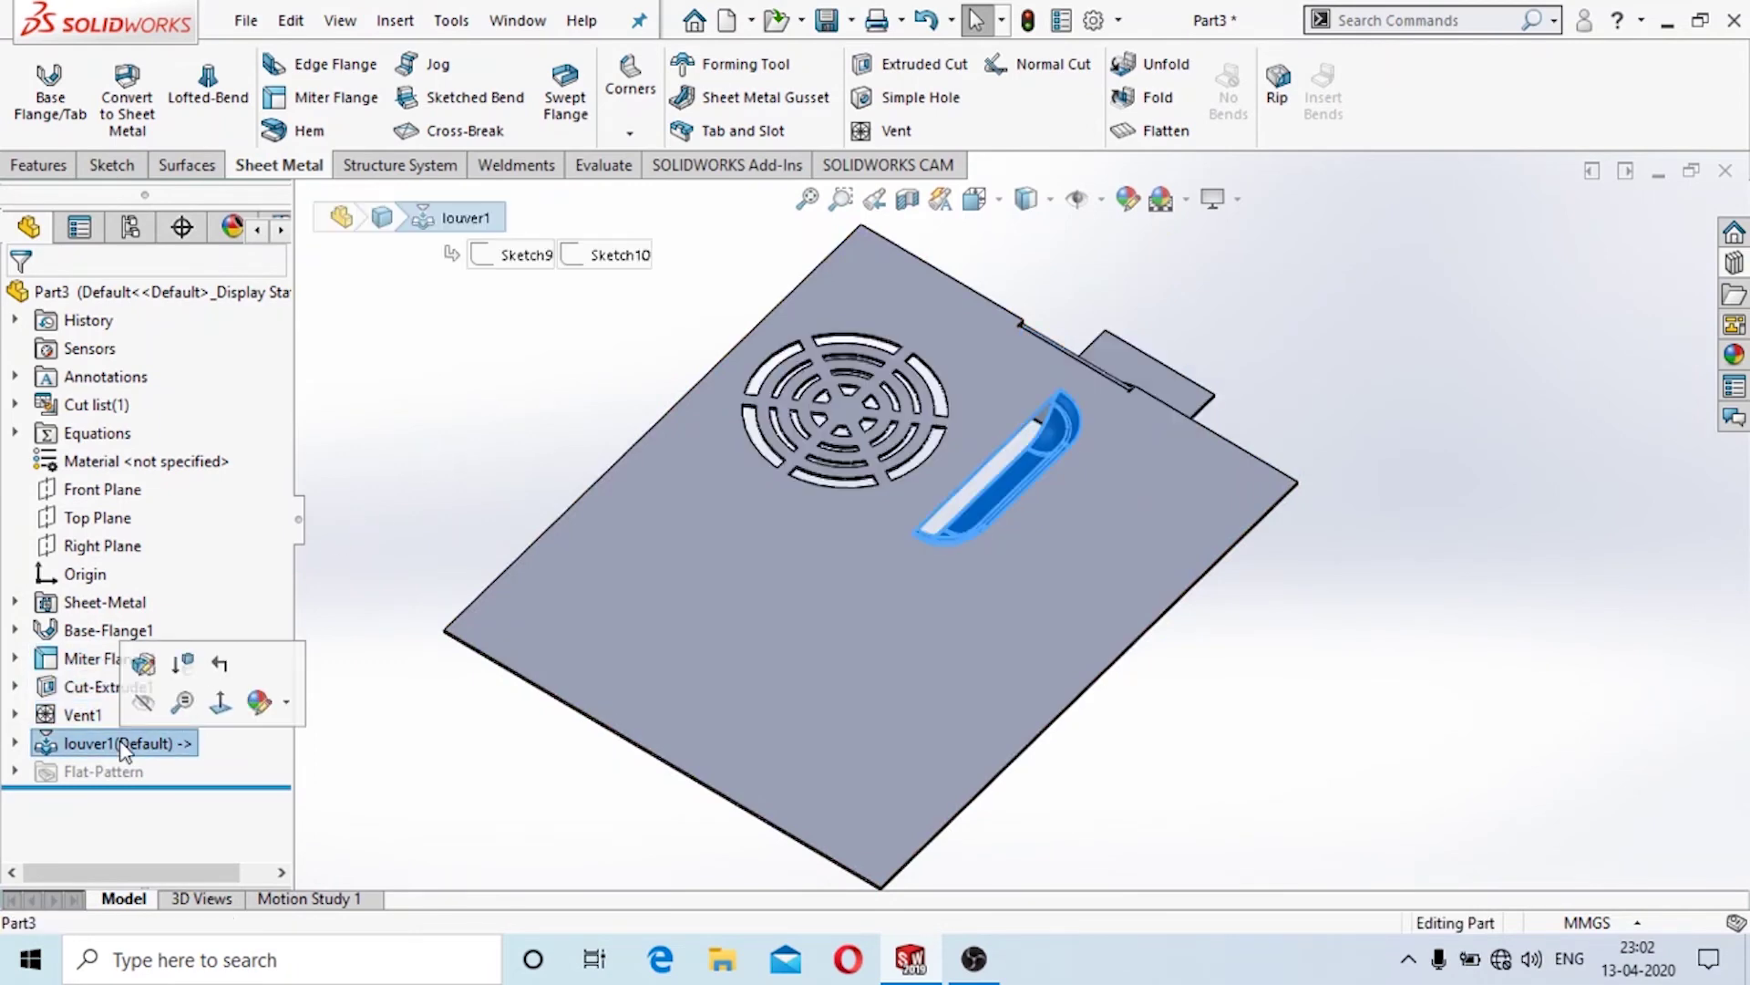
left_click(36, 167)
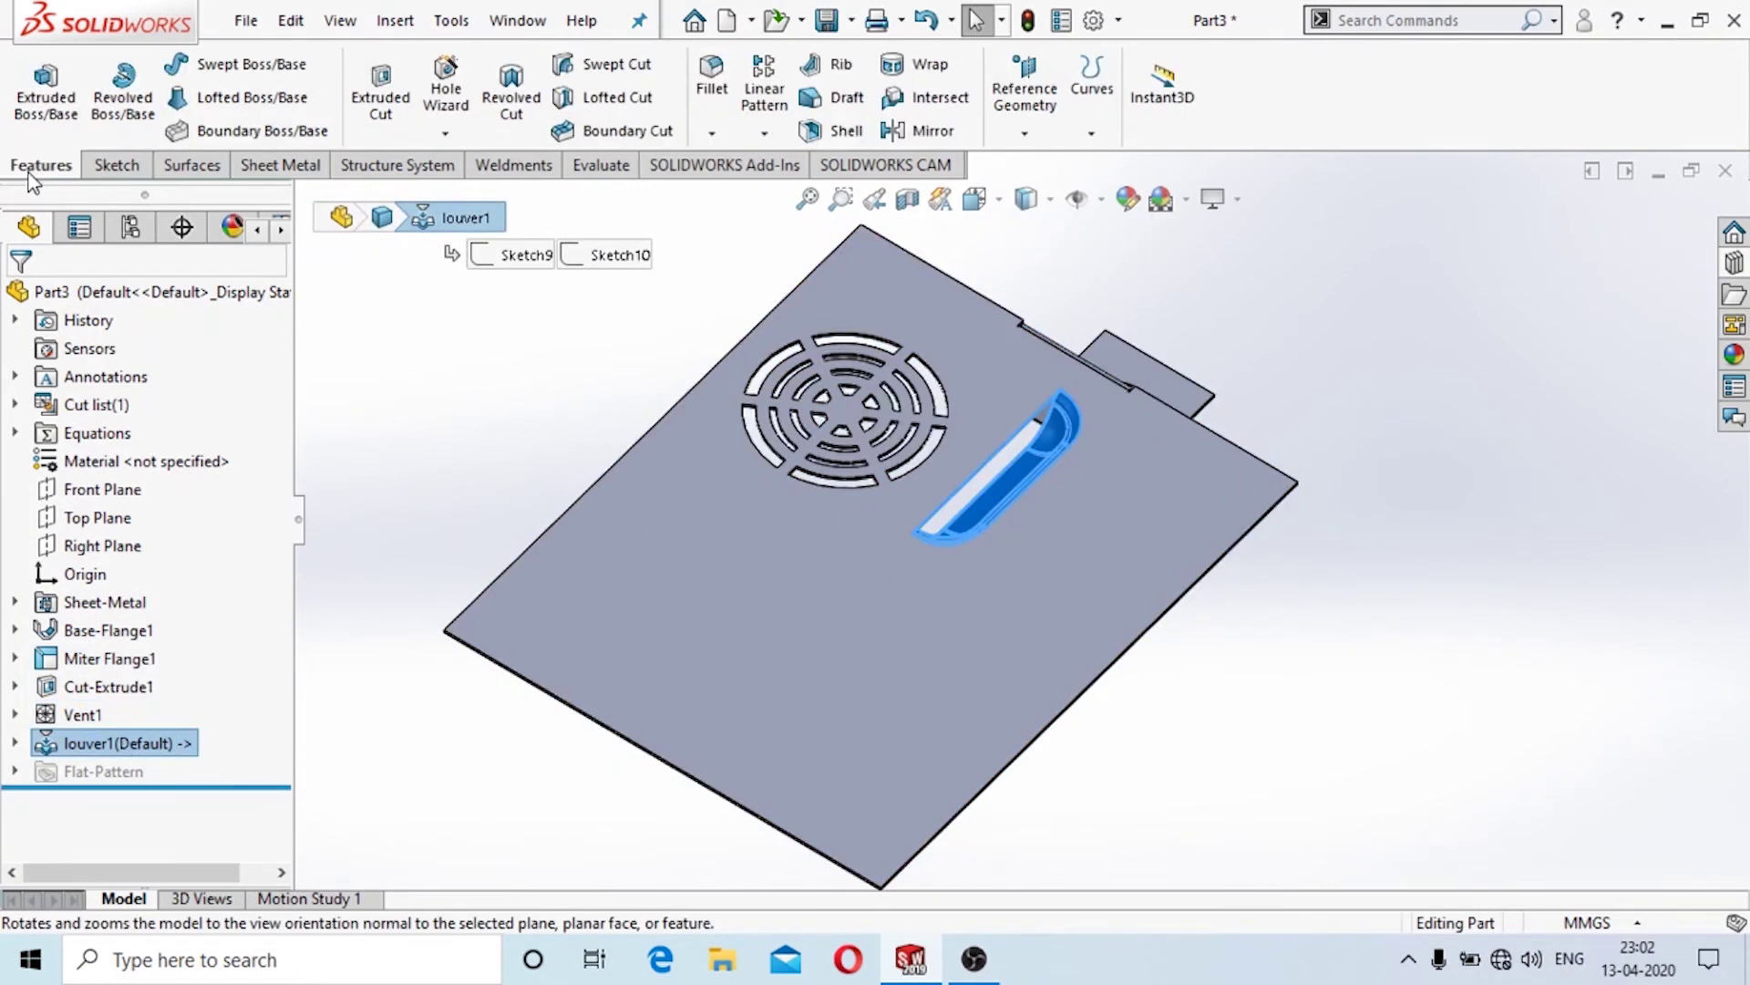
left_click(764, 133)
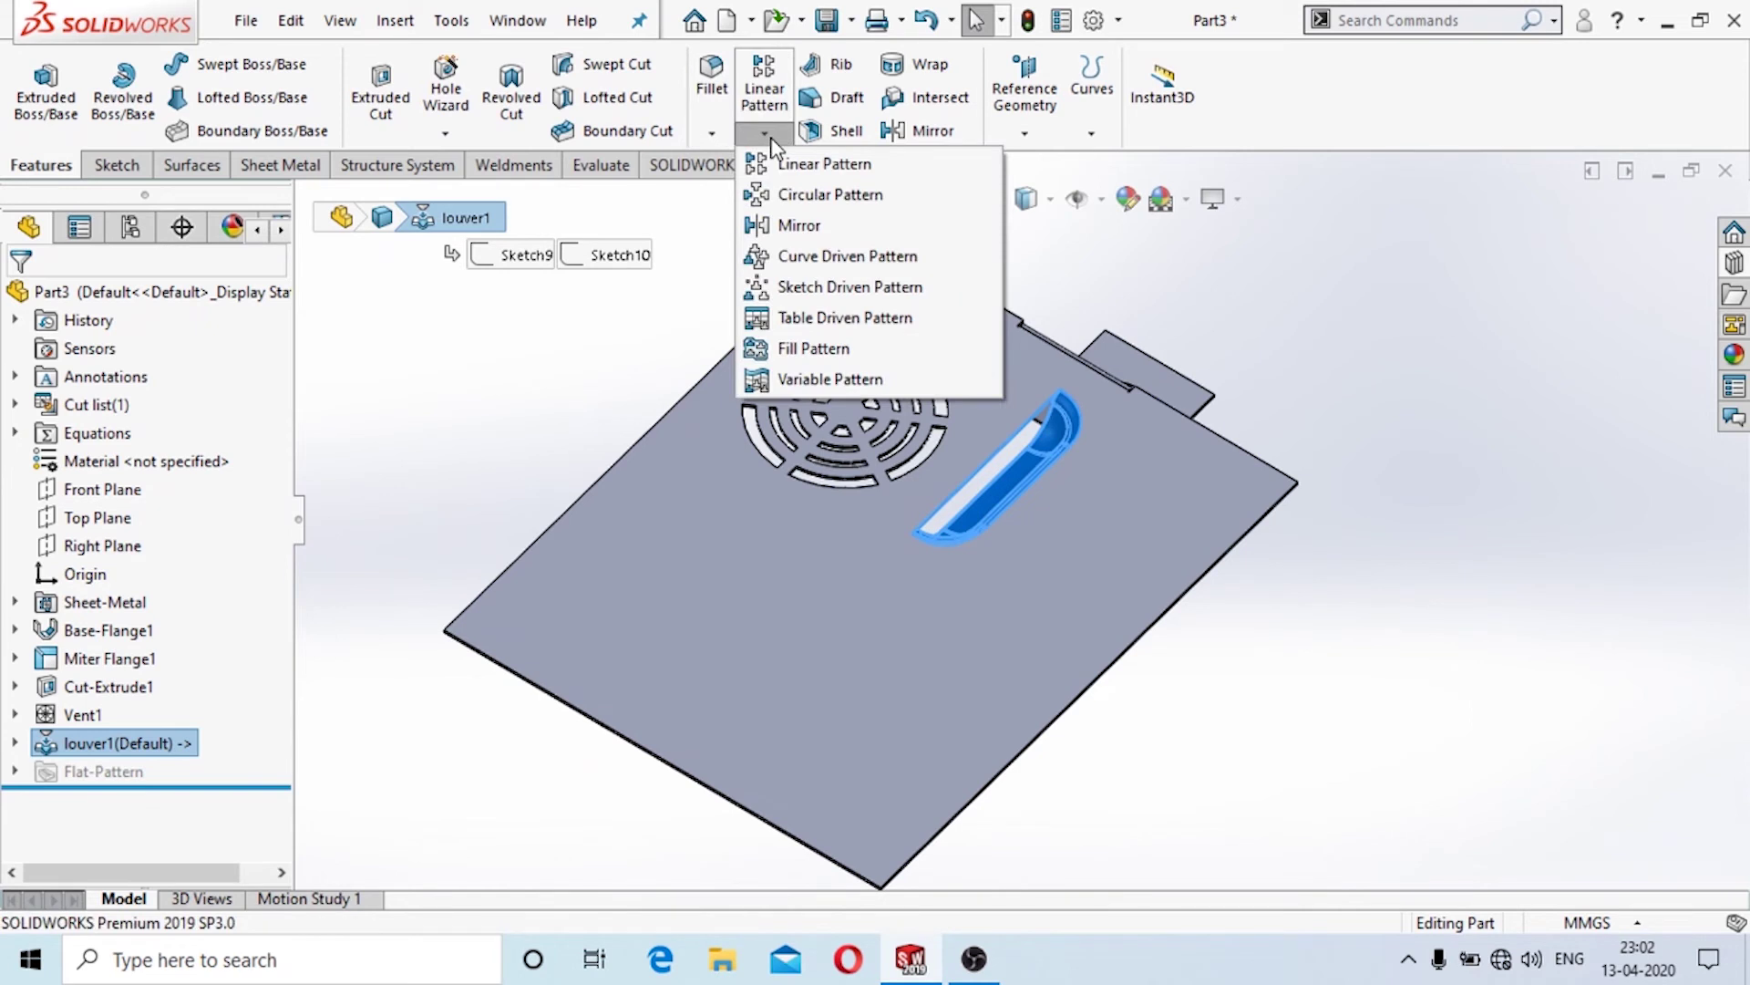
left_click(667, 763)
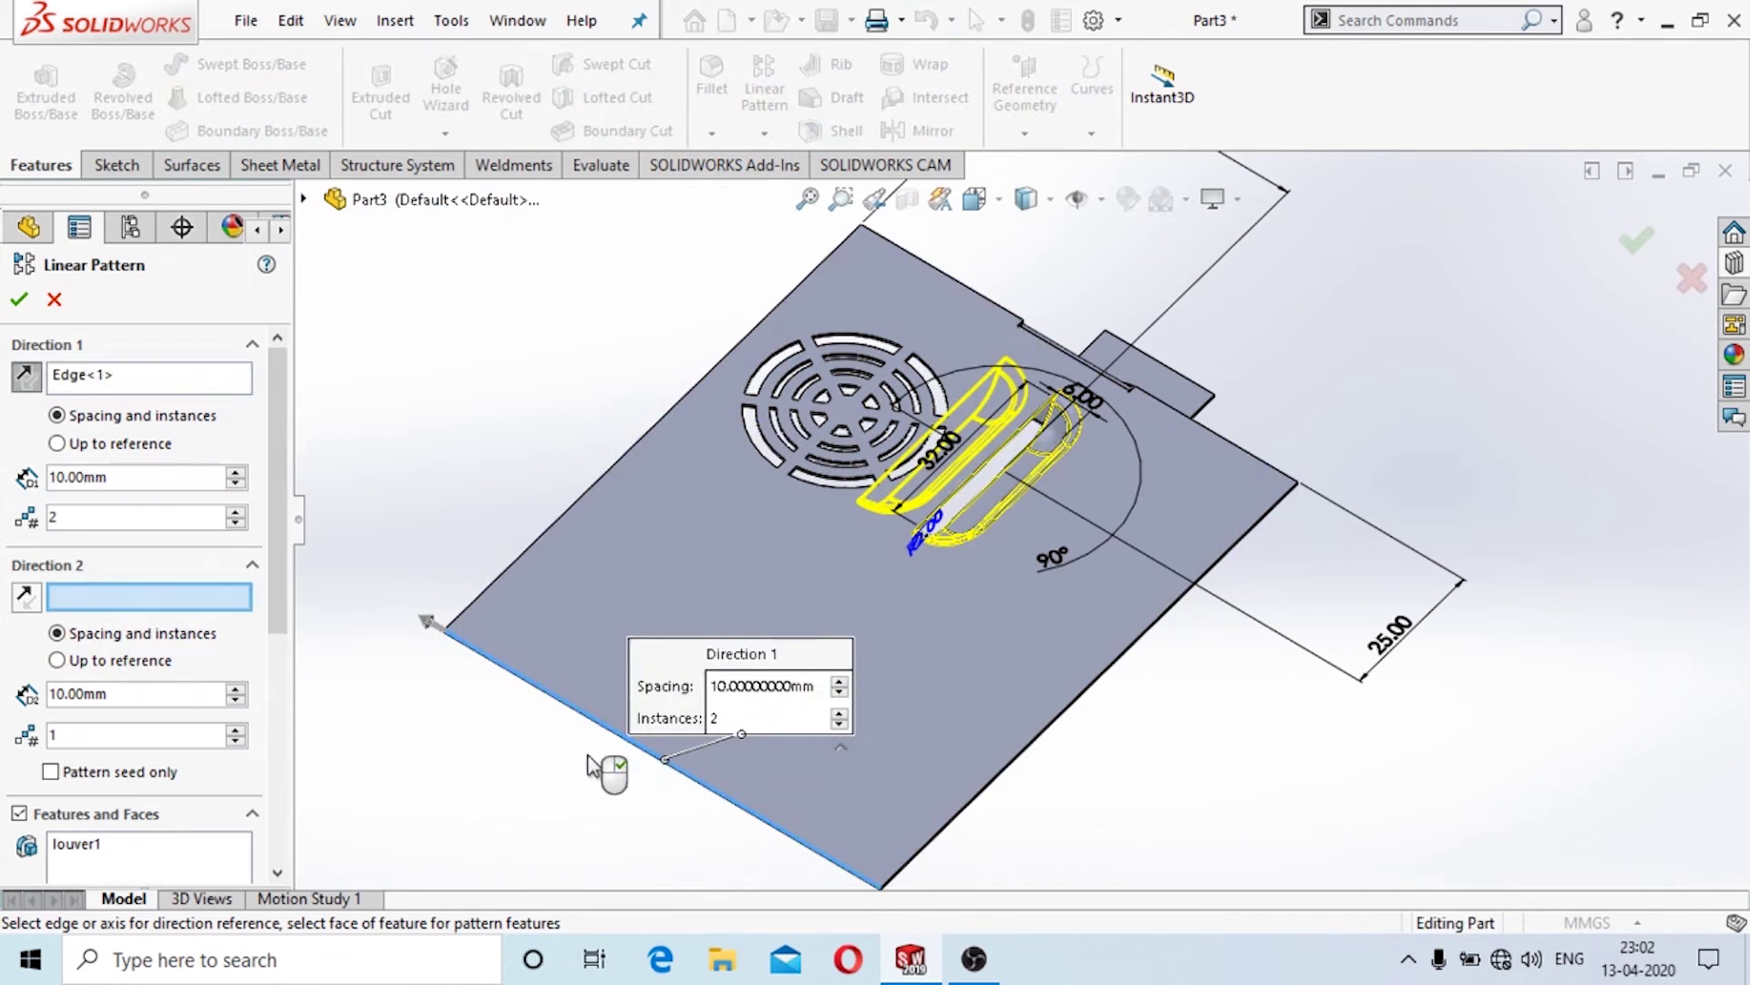
right_click(133, 378)
left_click(187, 387)
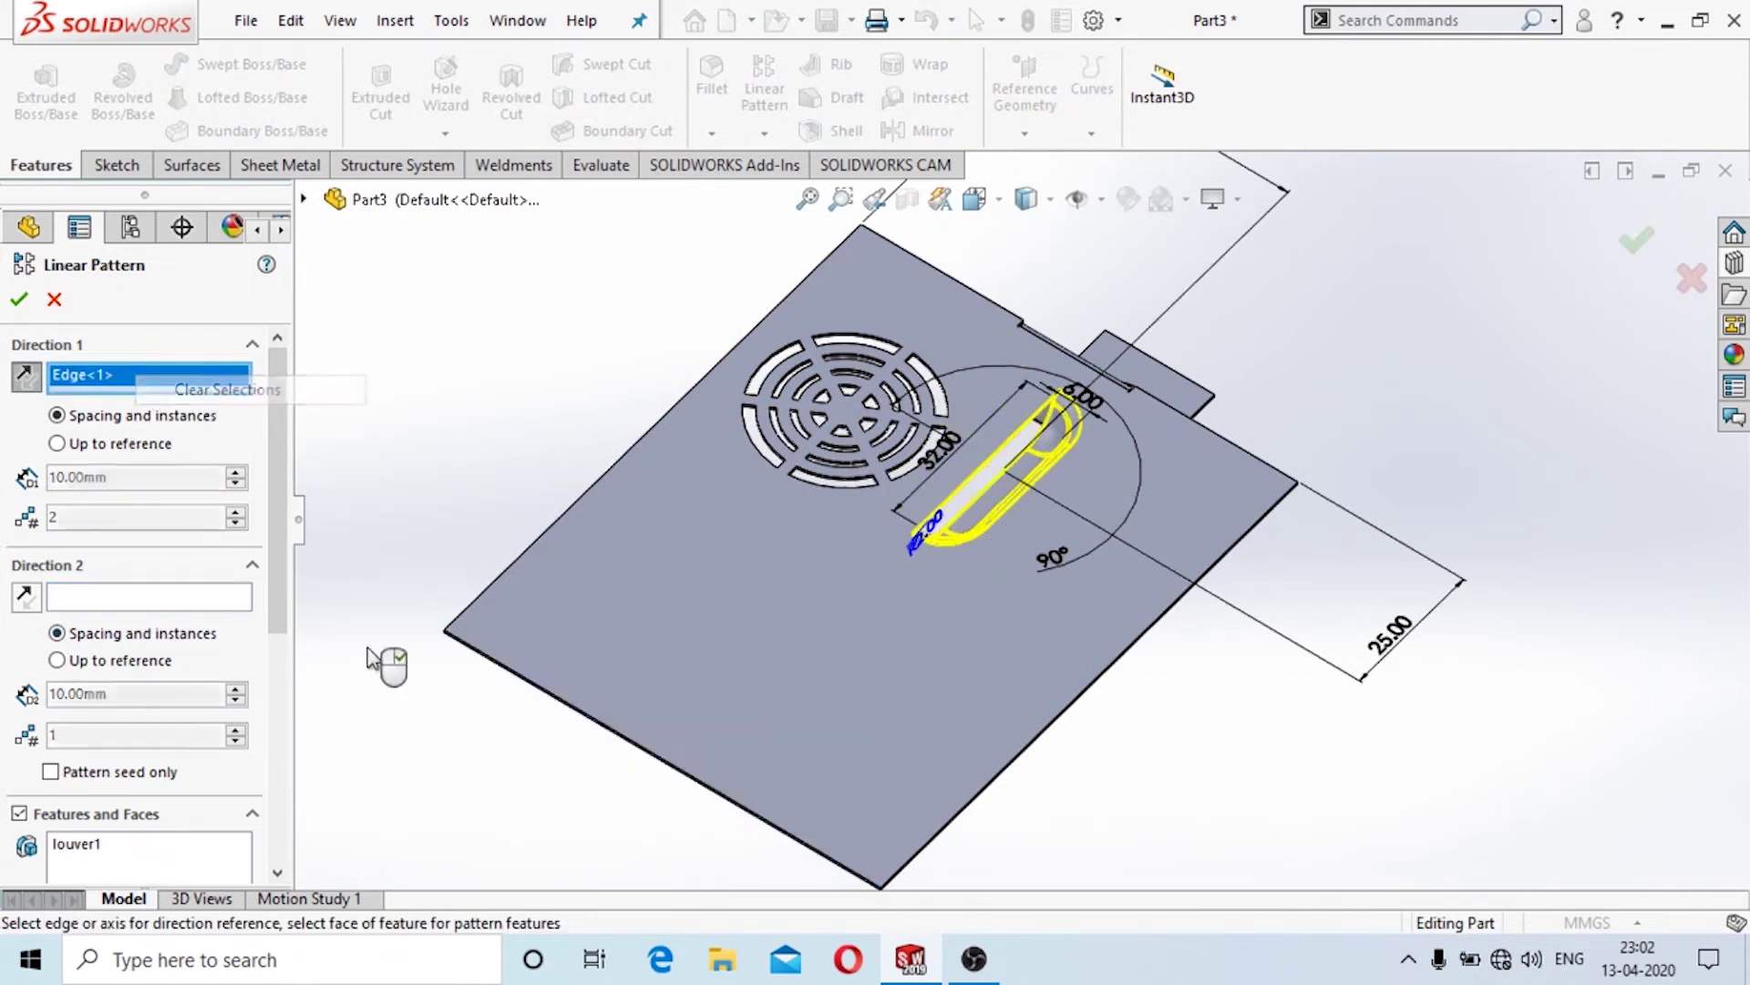
left_click(578, 714)
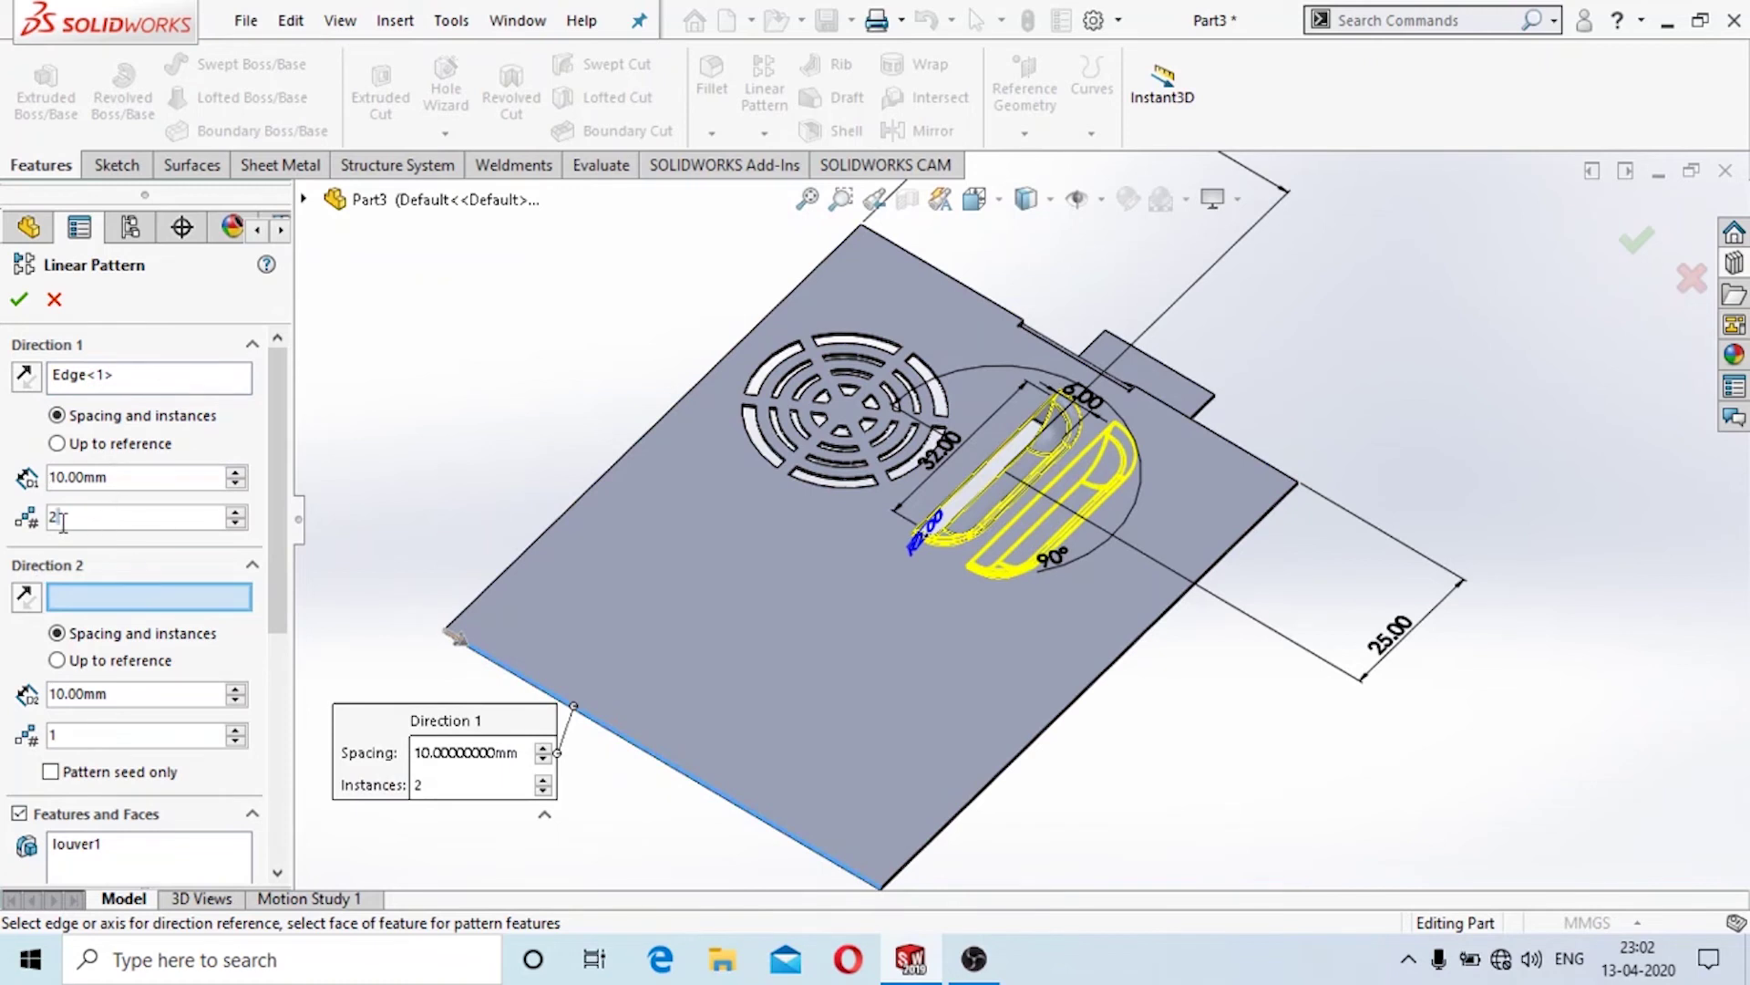
Set the louver pattern to 3 instances, keeping the Spacing and instances option for Direction 1.
key("BackSpace")
type("5")
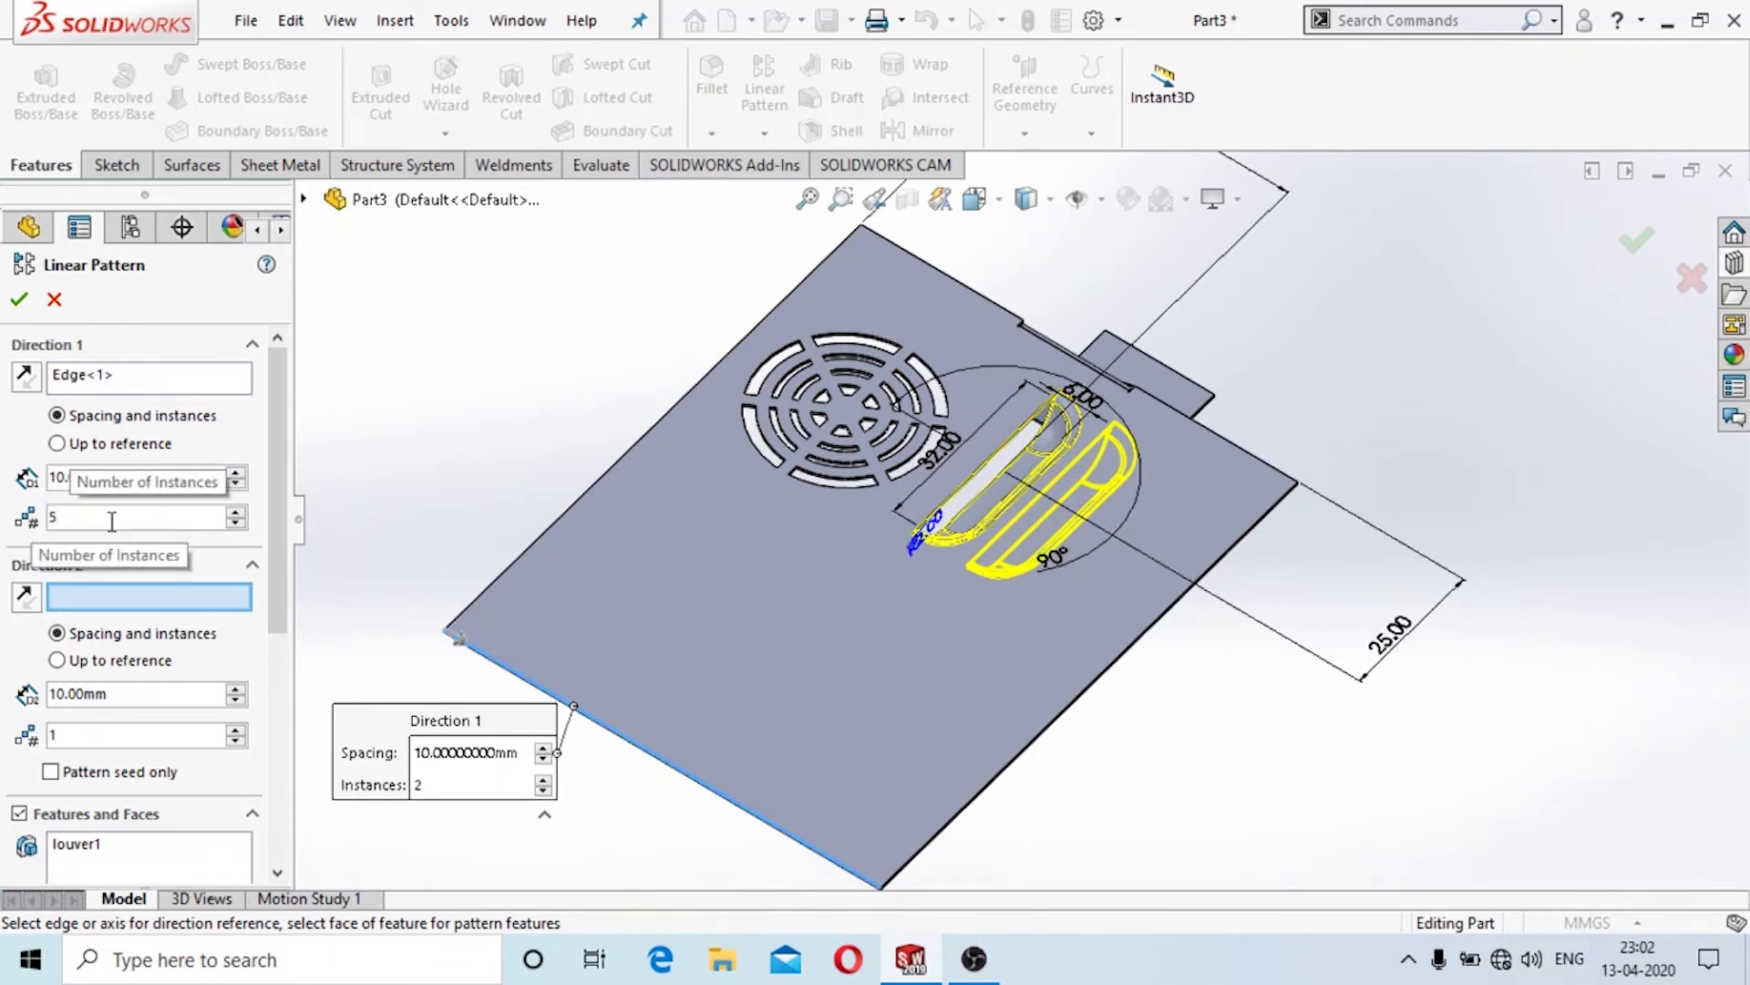
key("BackSpace")
type("4")
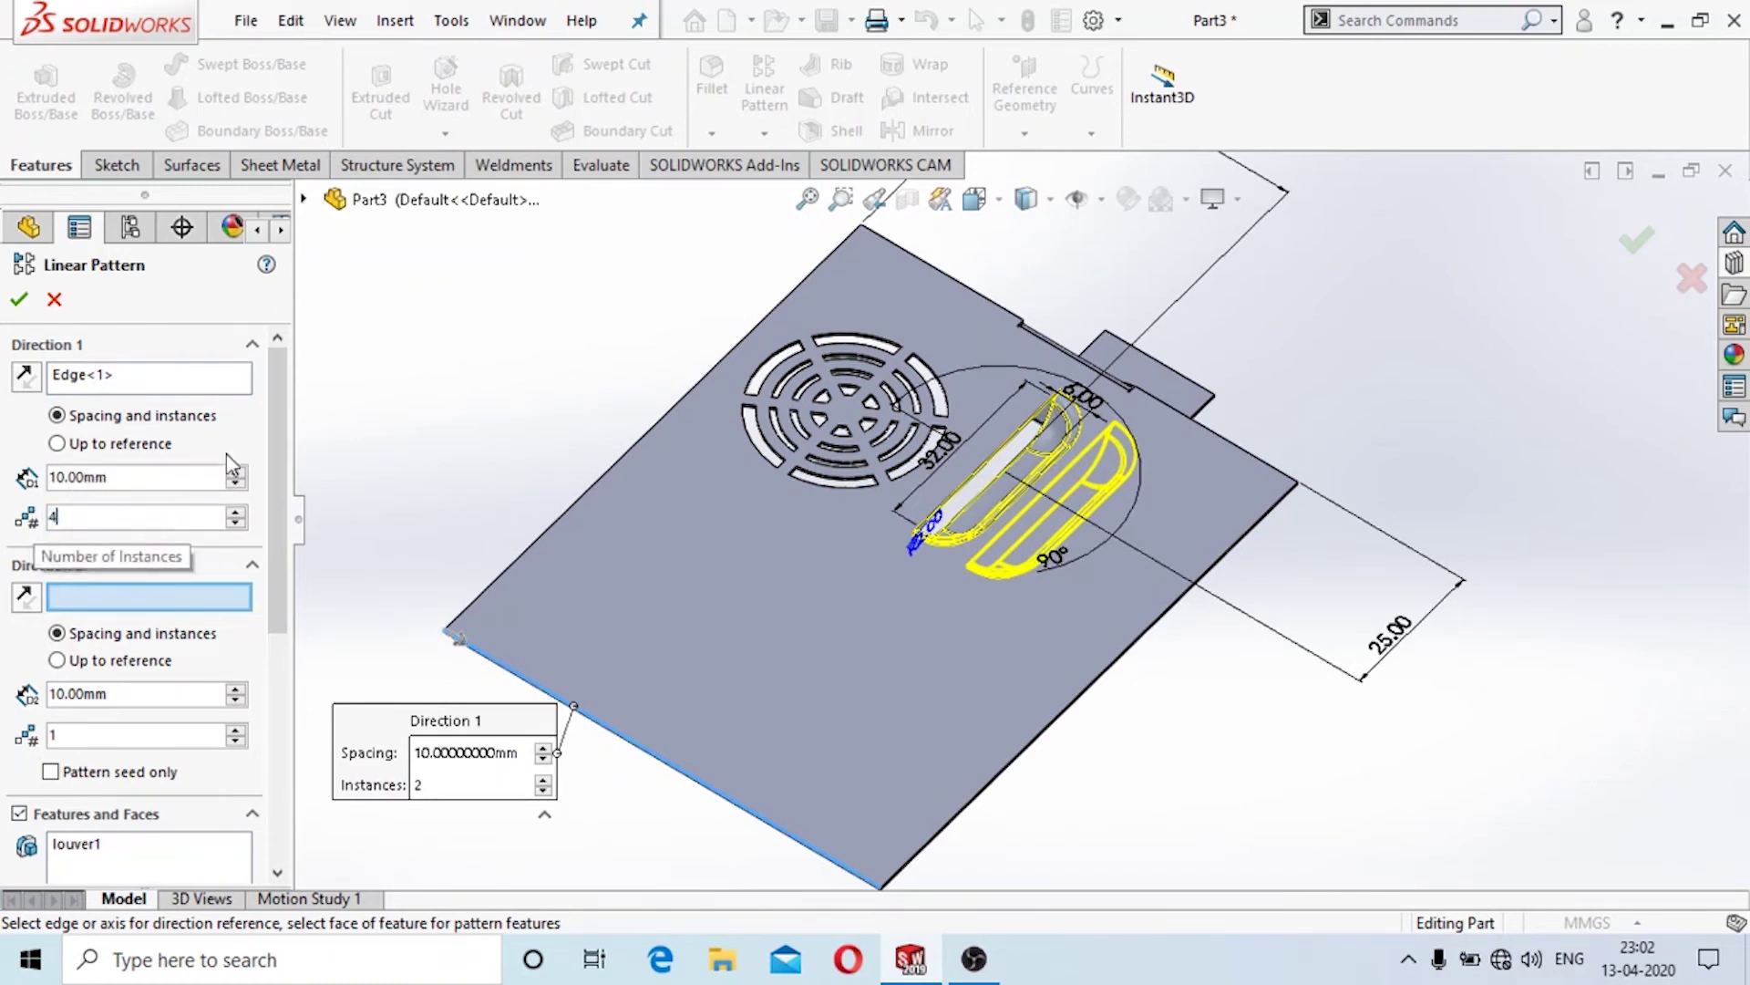
left_click(250, 427)
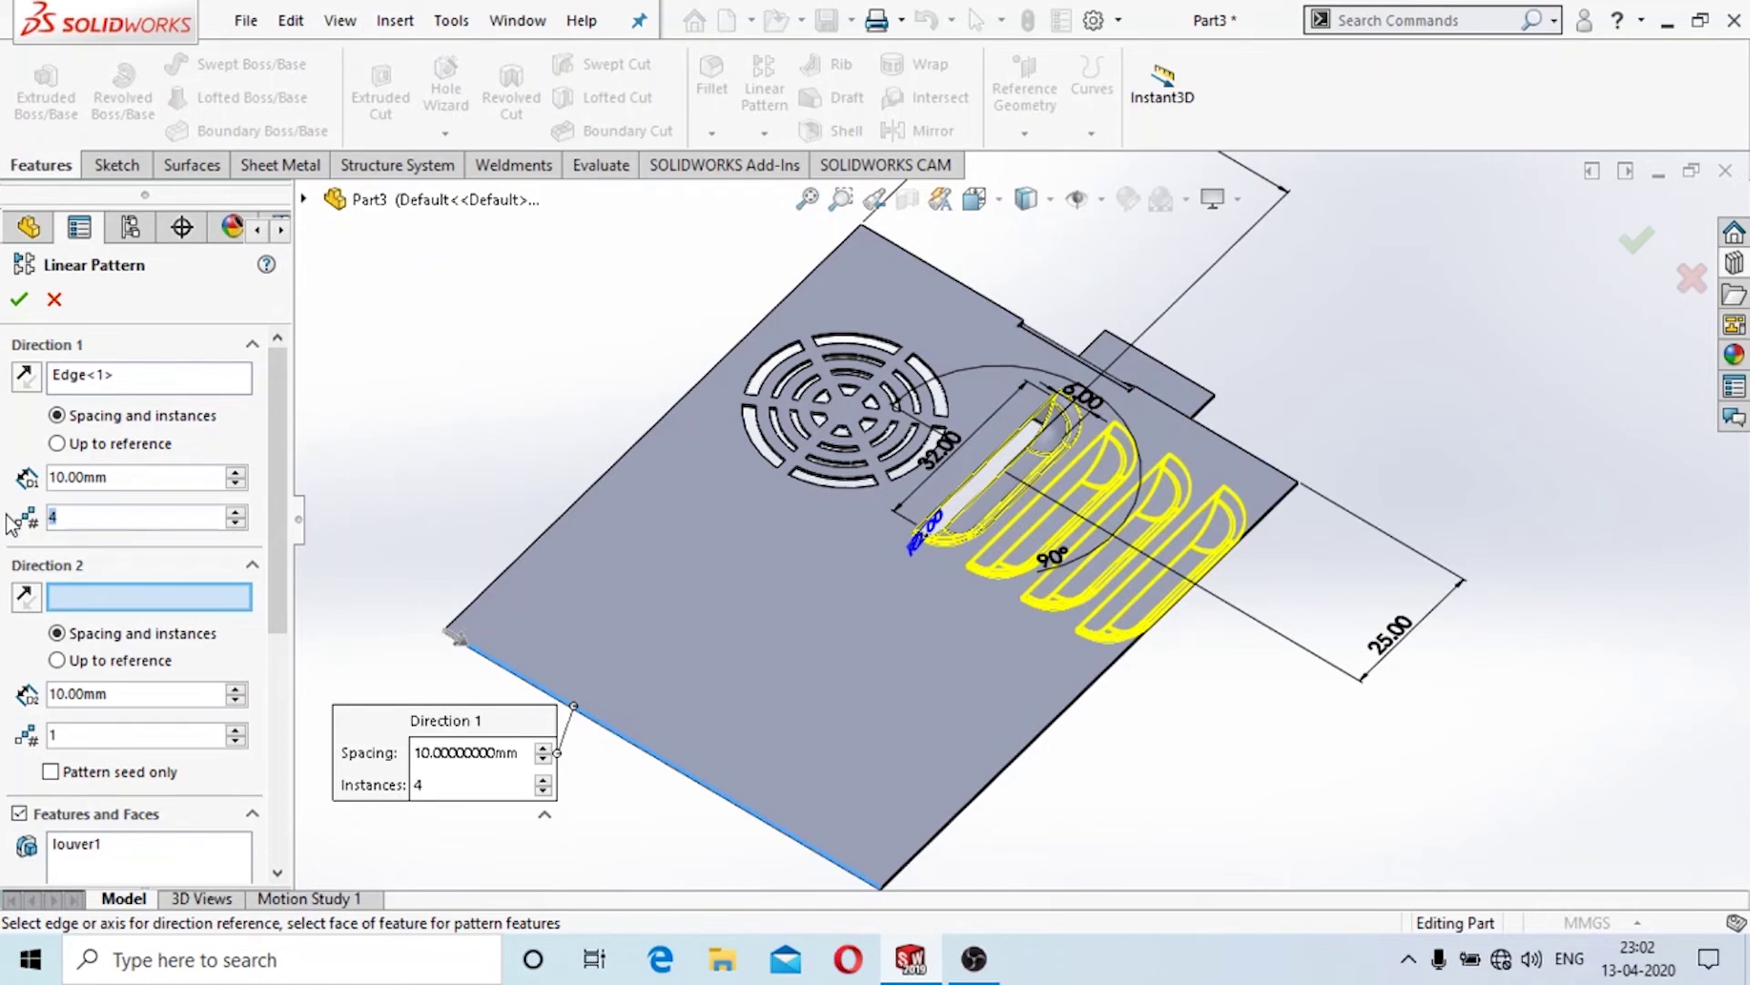
type("3")
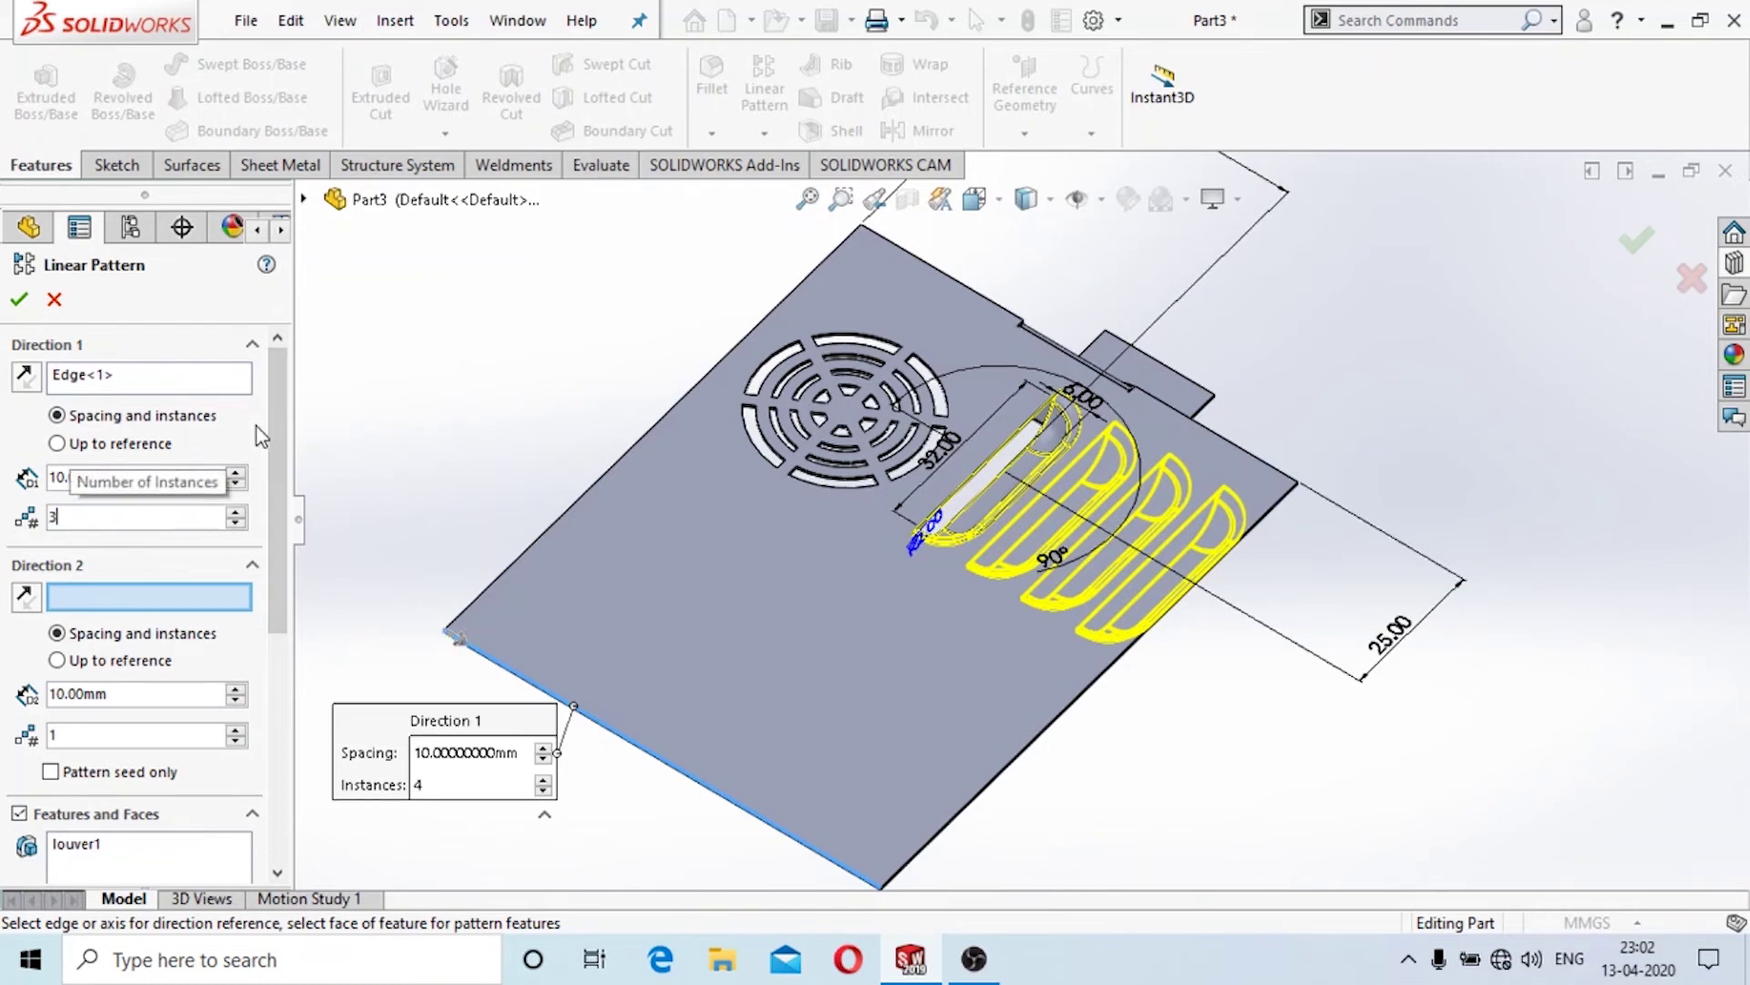
left_click(220, 444)
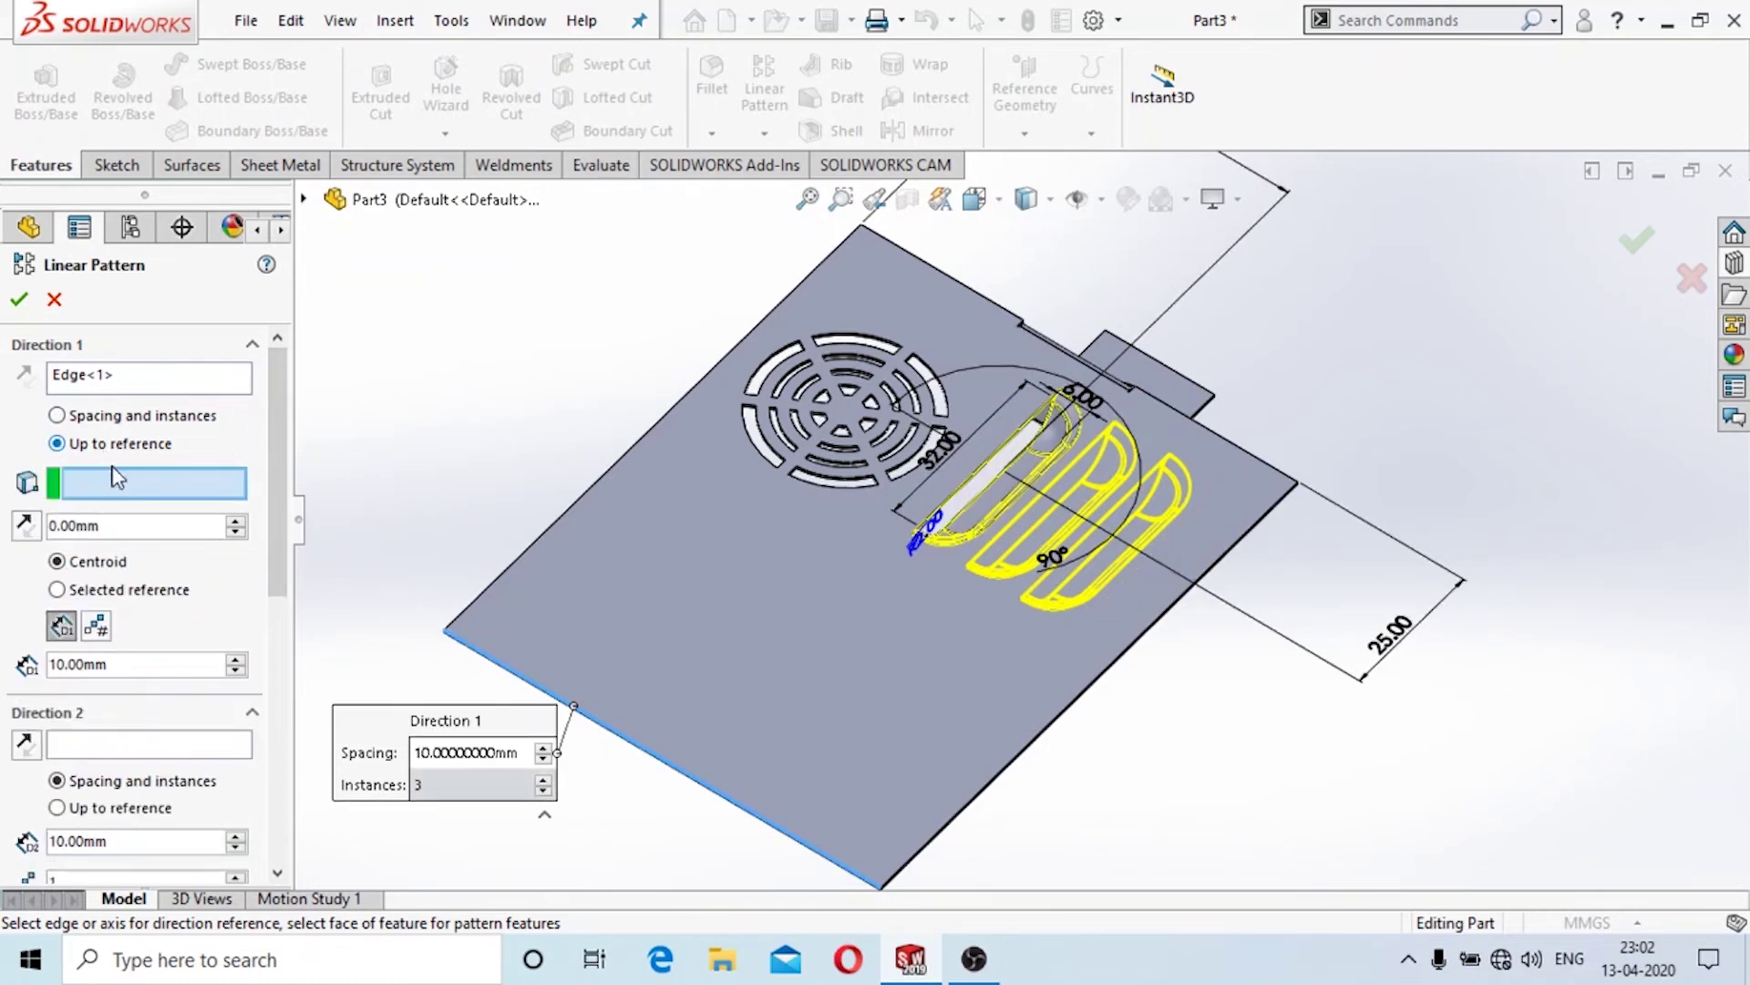
left_click(108, 415)
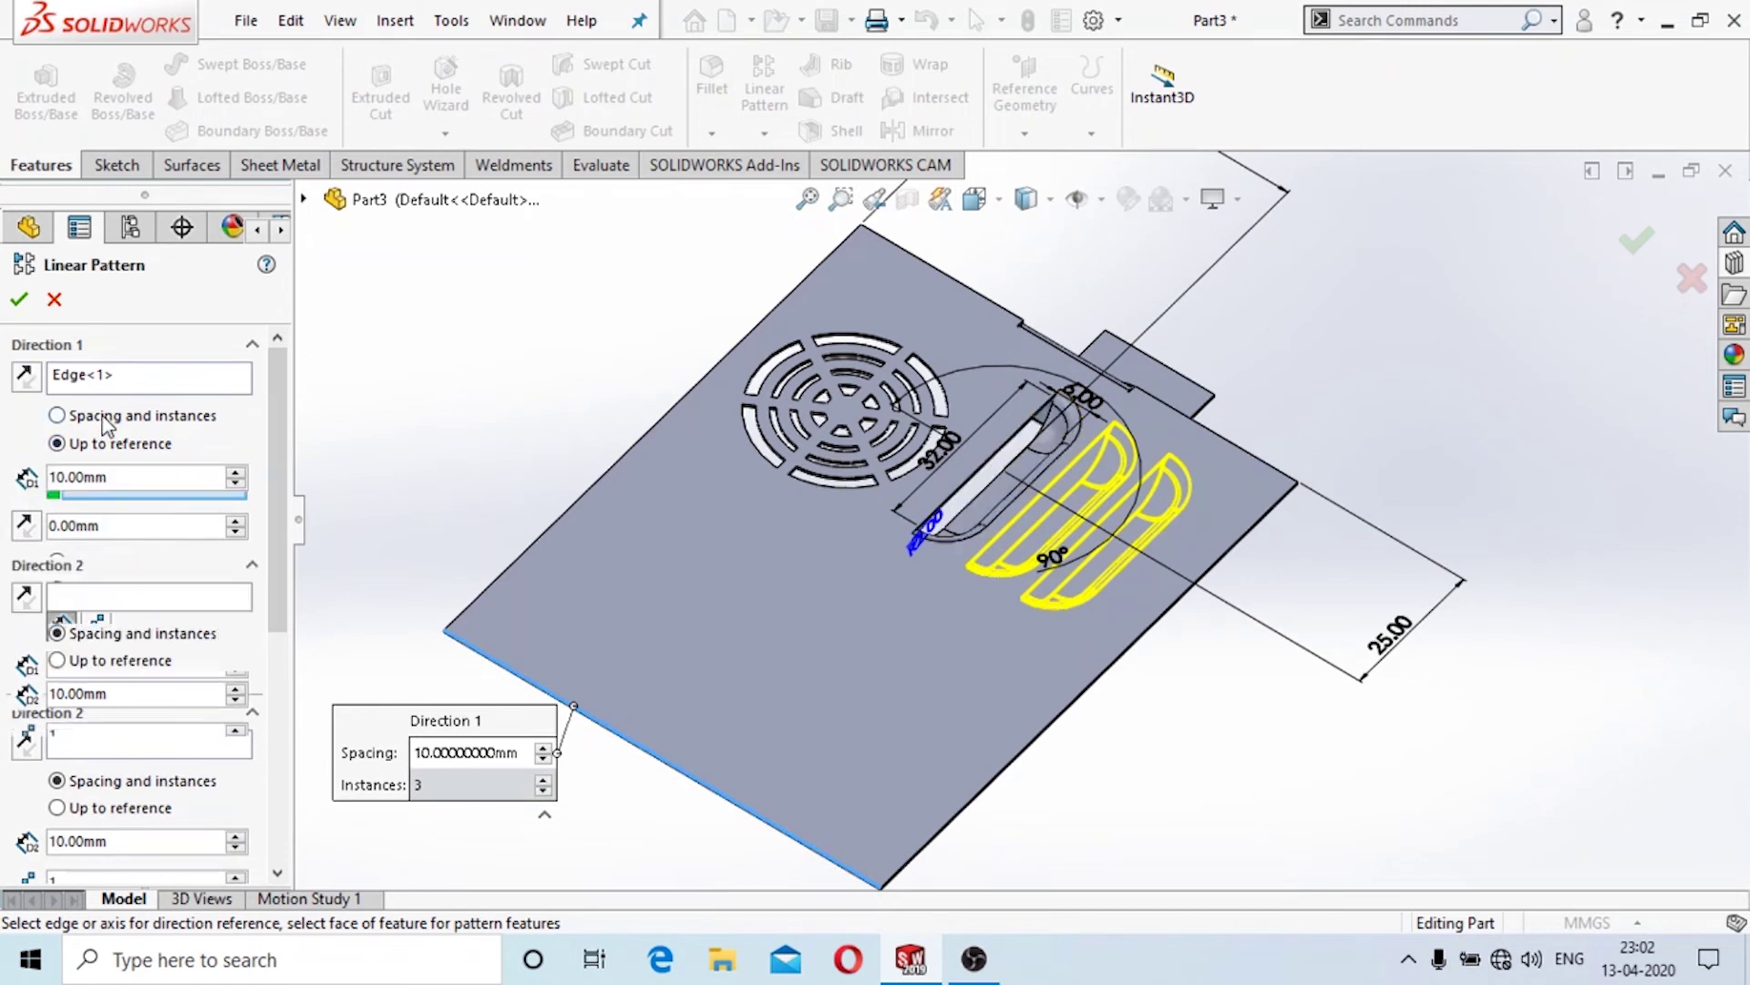
Set the louver pattern's spacing to 12 mm and create the pattern.
left_click_drag(138, 476, 15, 473)
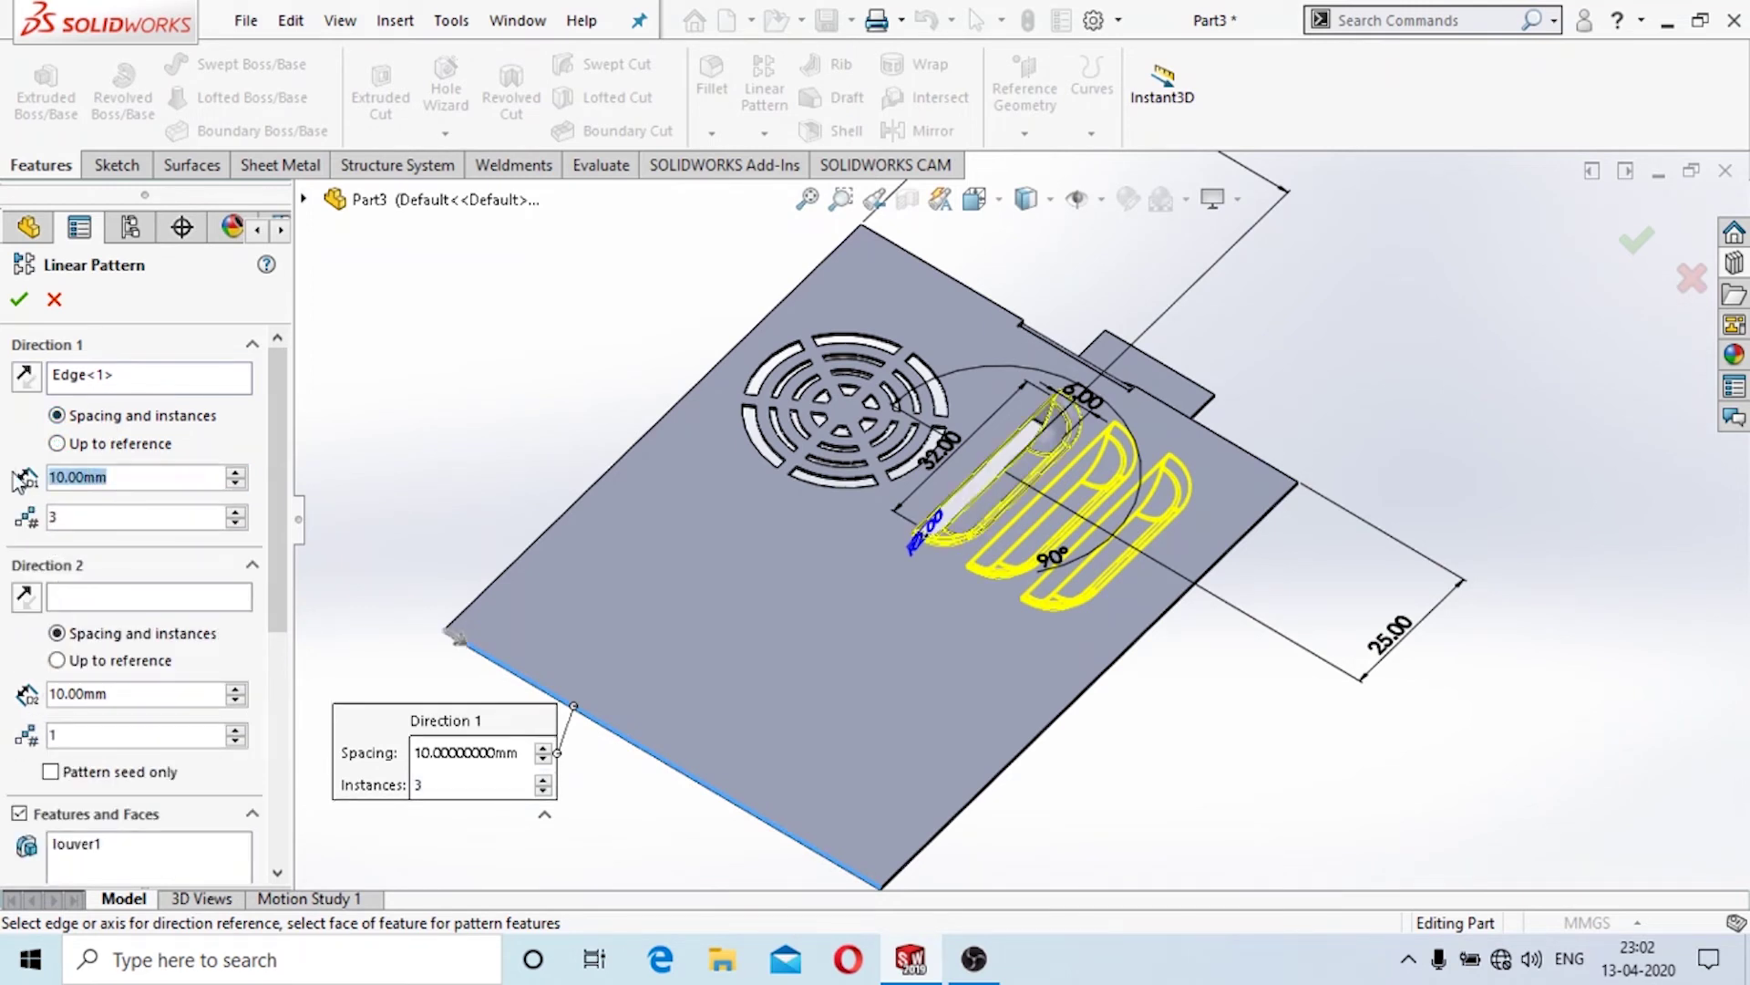
type("12")
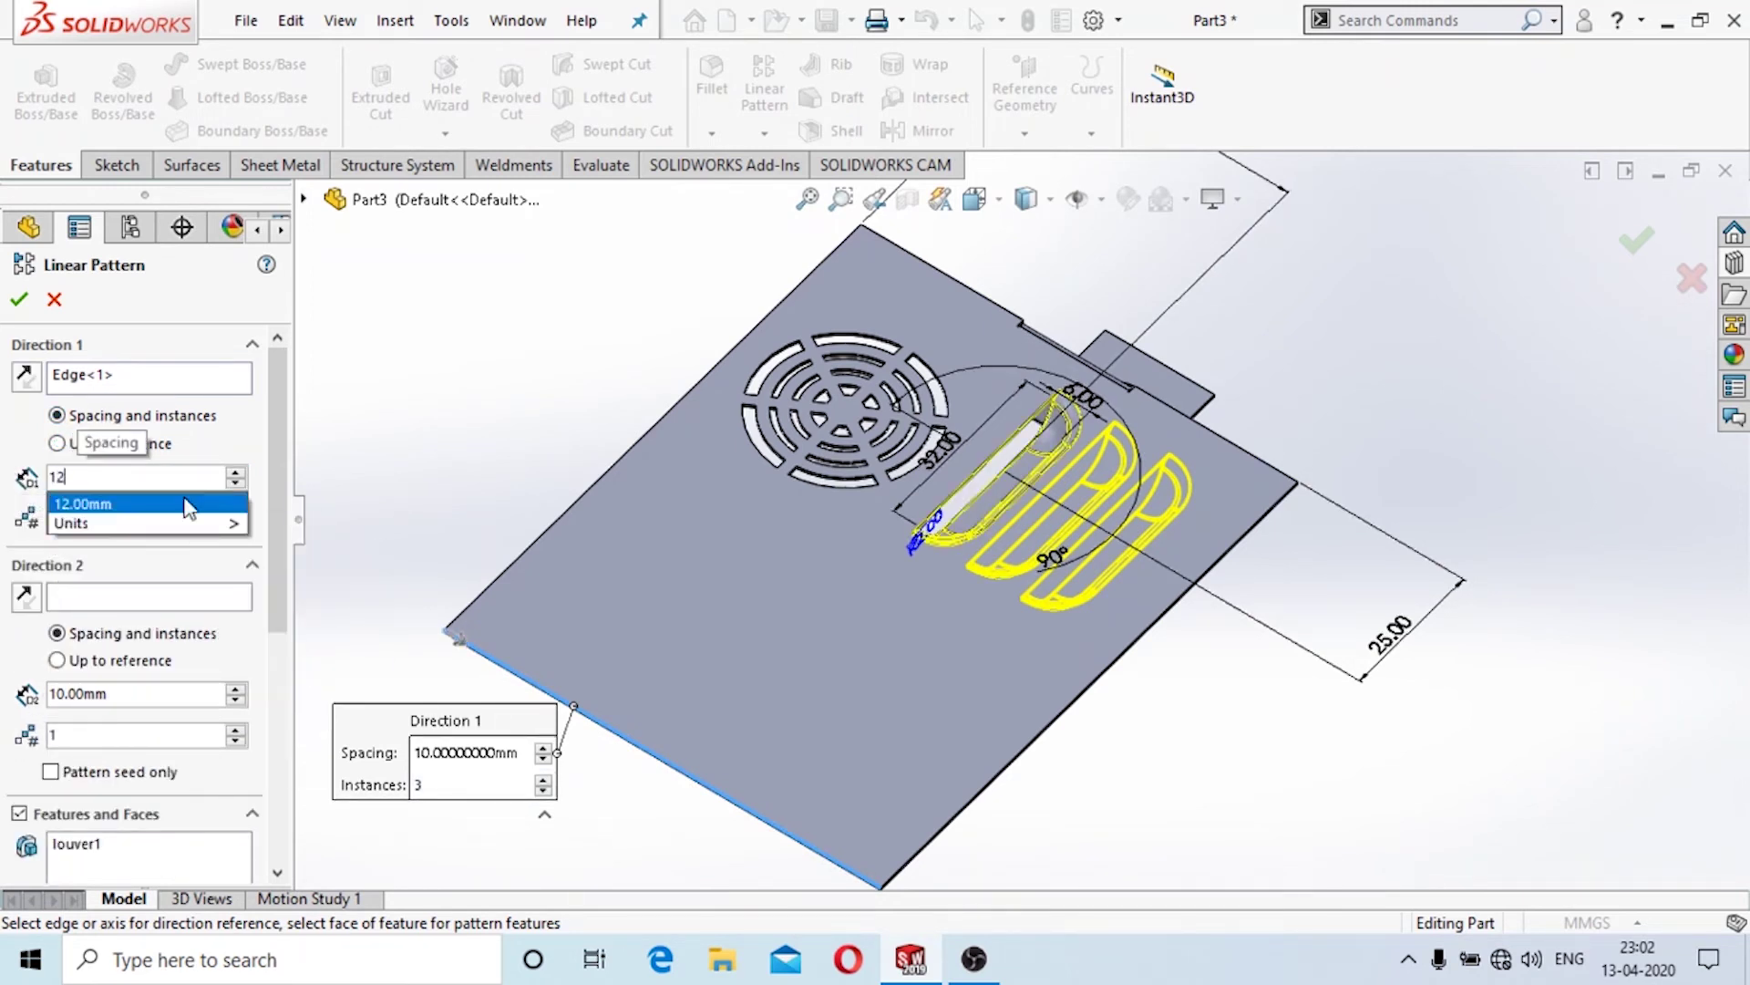
left_click(188, 505)
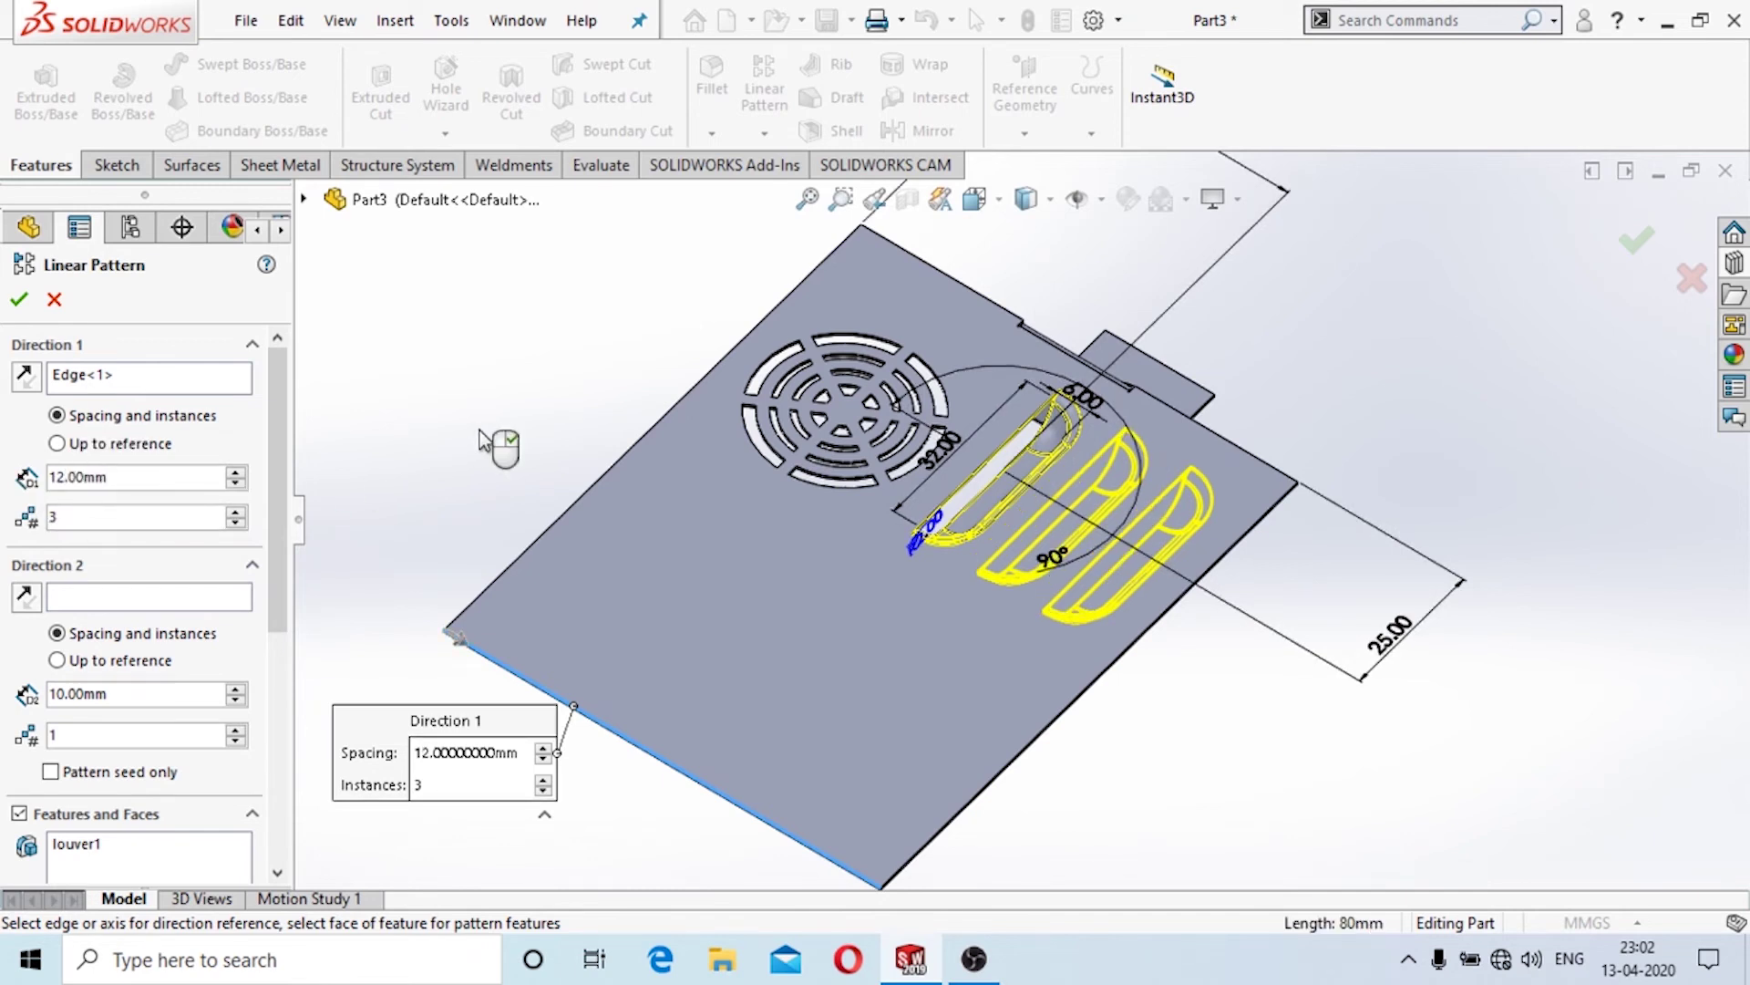
left_click(20, 301)
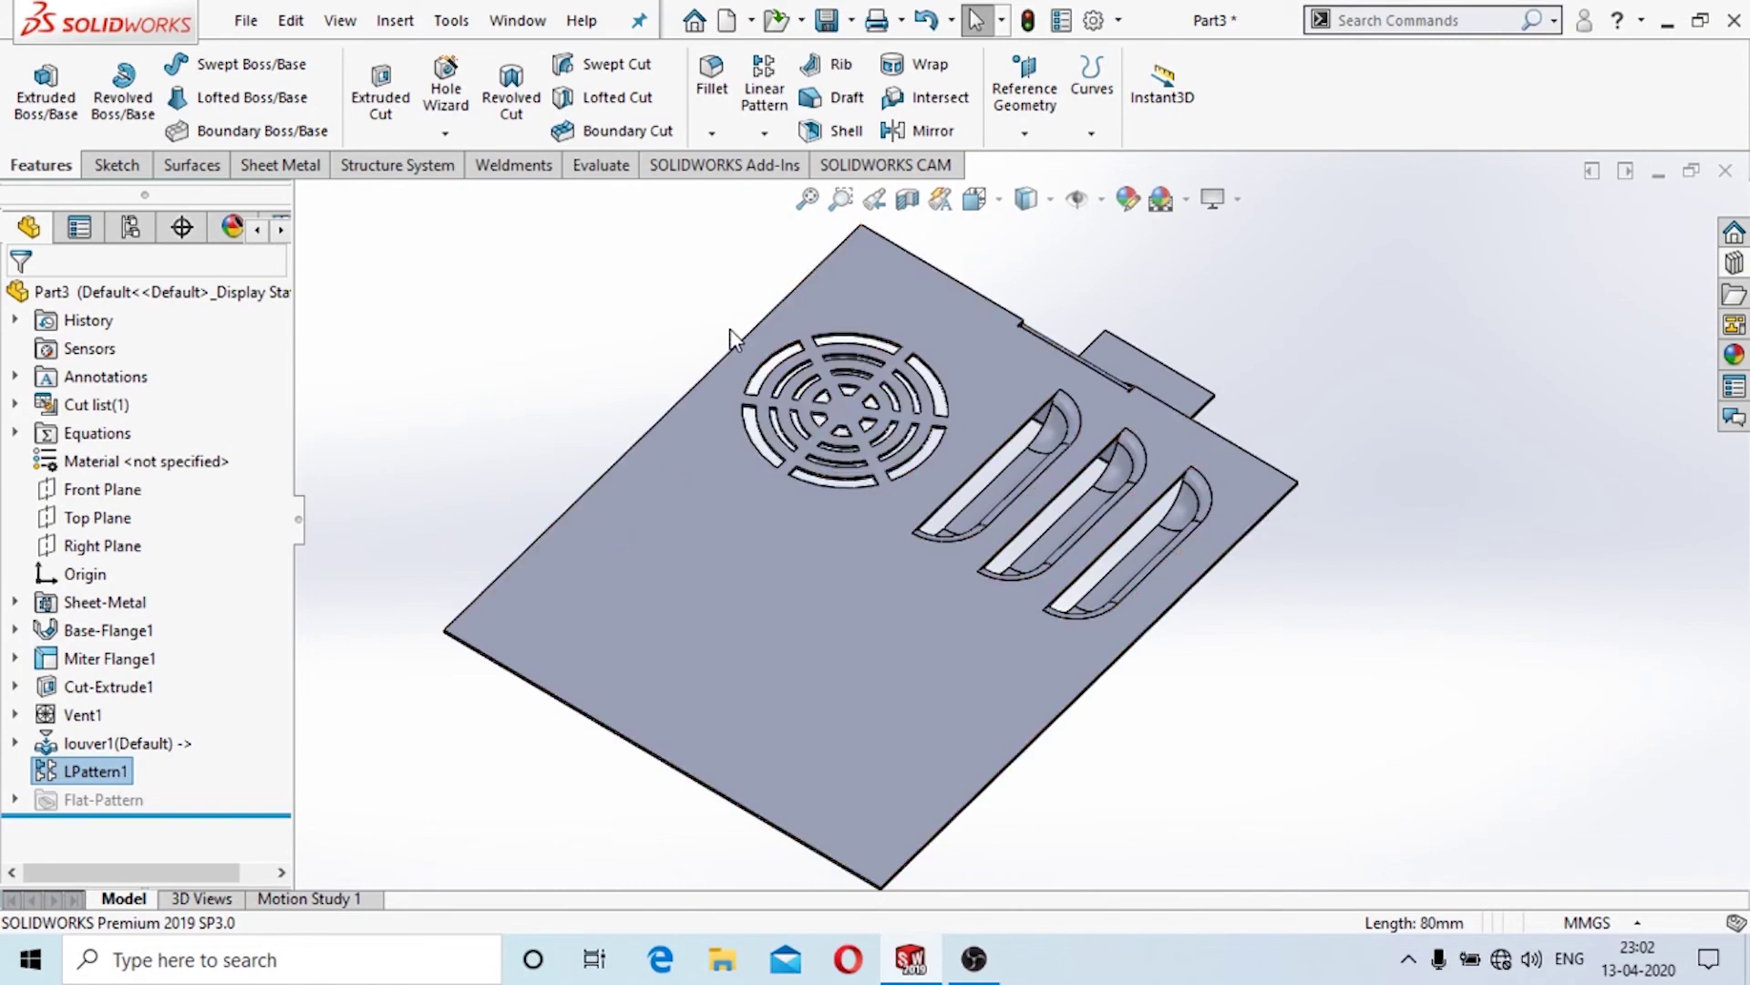
Show the Right Plane and mirror the louver pattern, louver, vent, hole cut and miter flange about it.
left_click(87, 547)
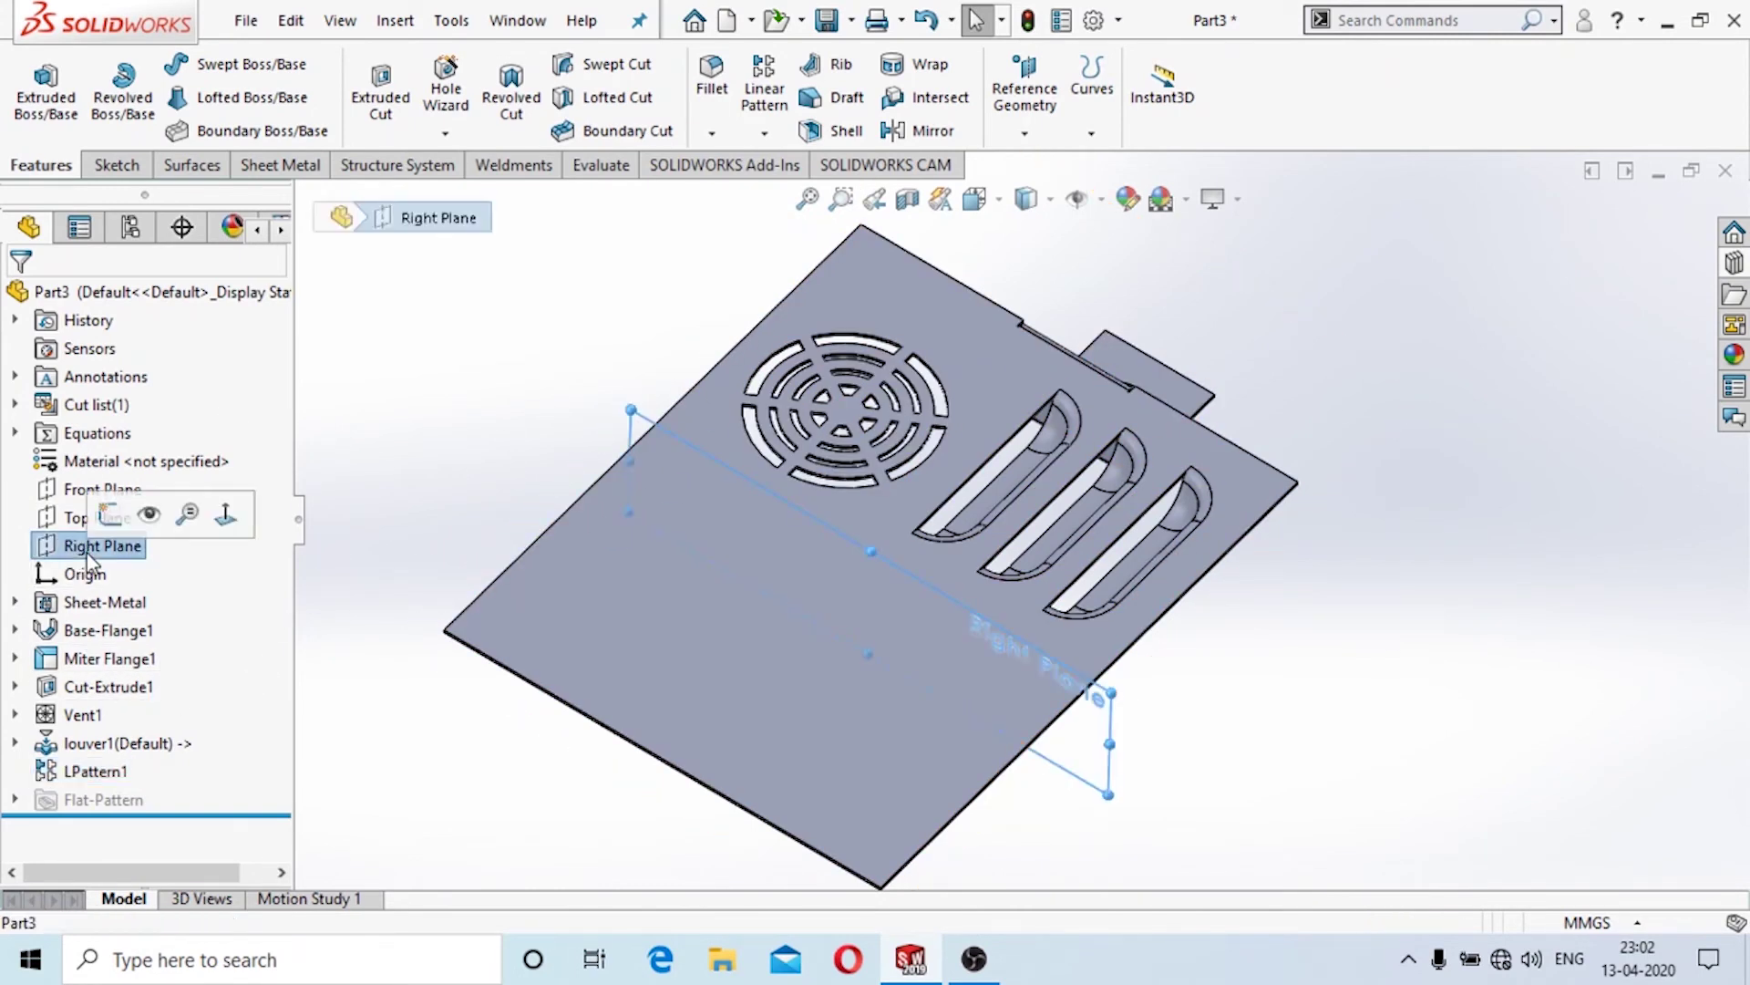
left_click(149, 516)
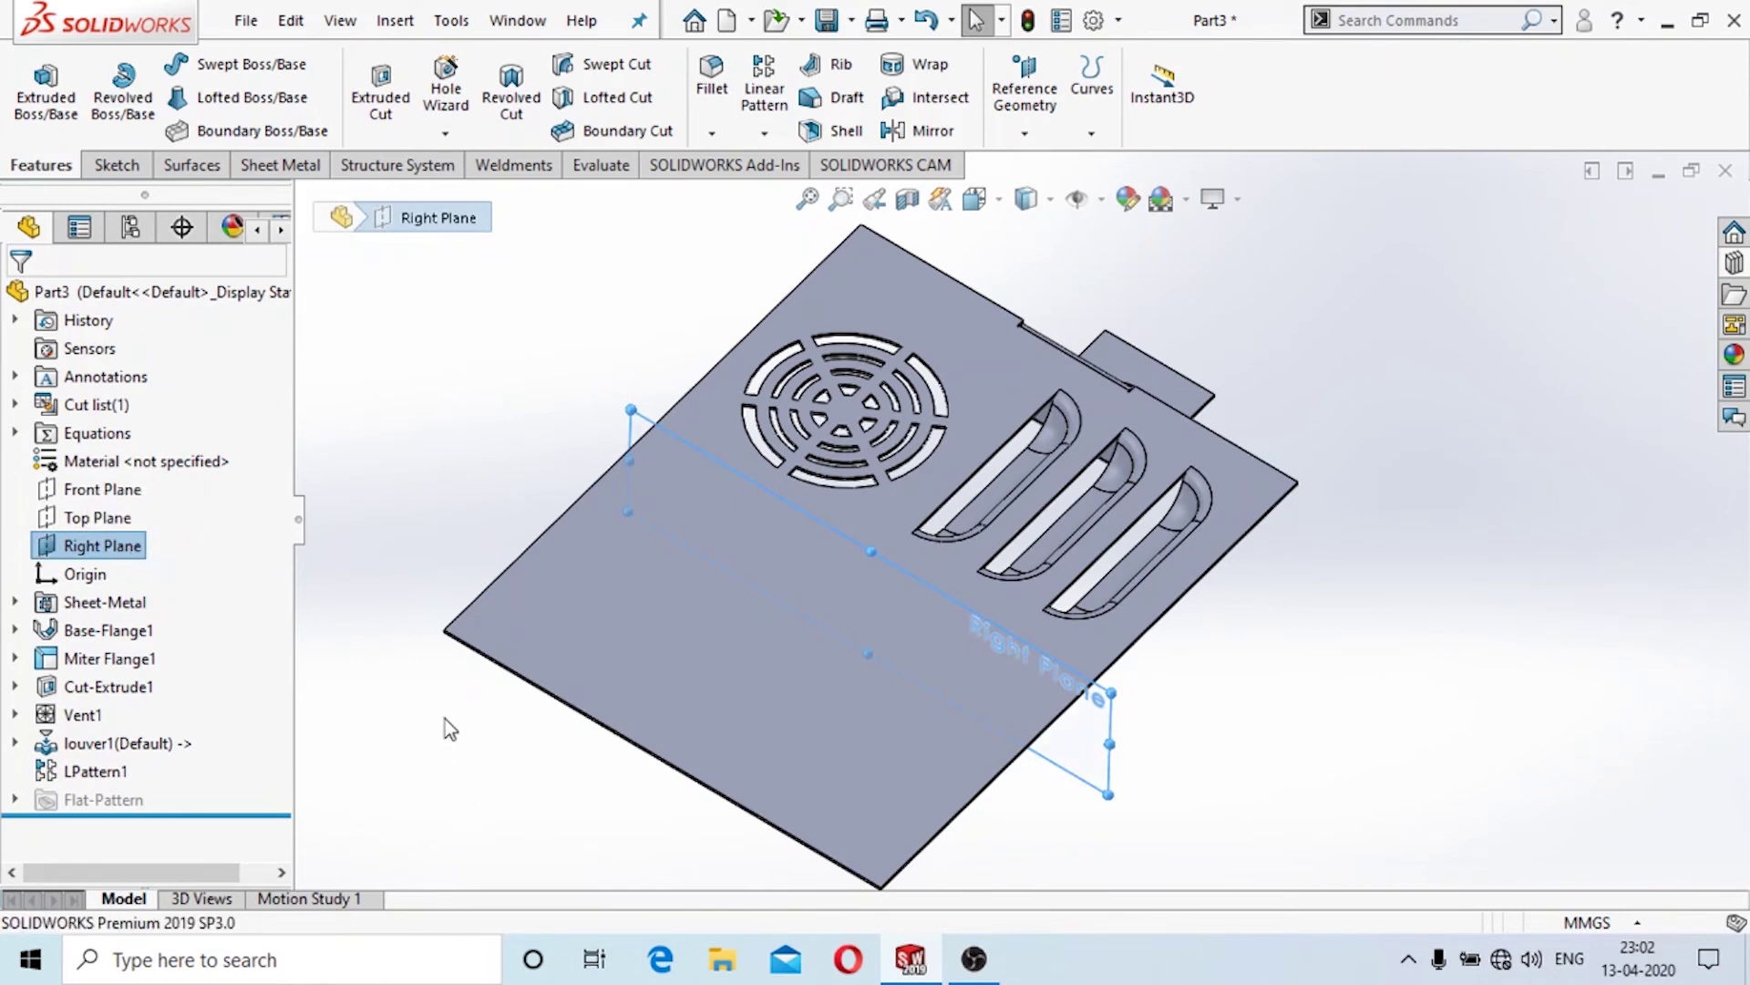
left_click(100, 771)
left_click(109, 743, "ctrl")
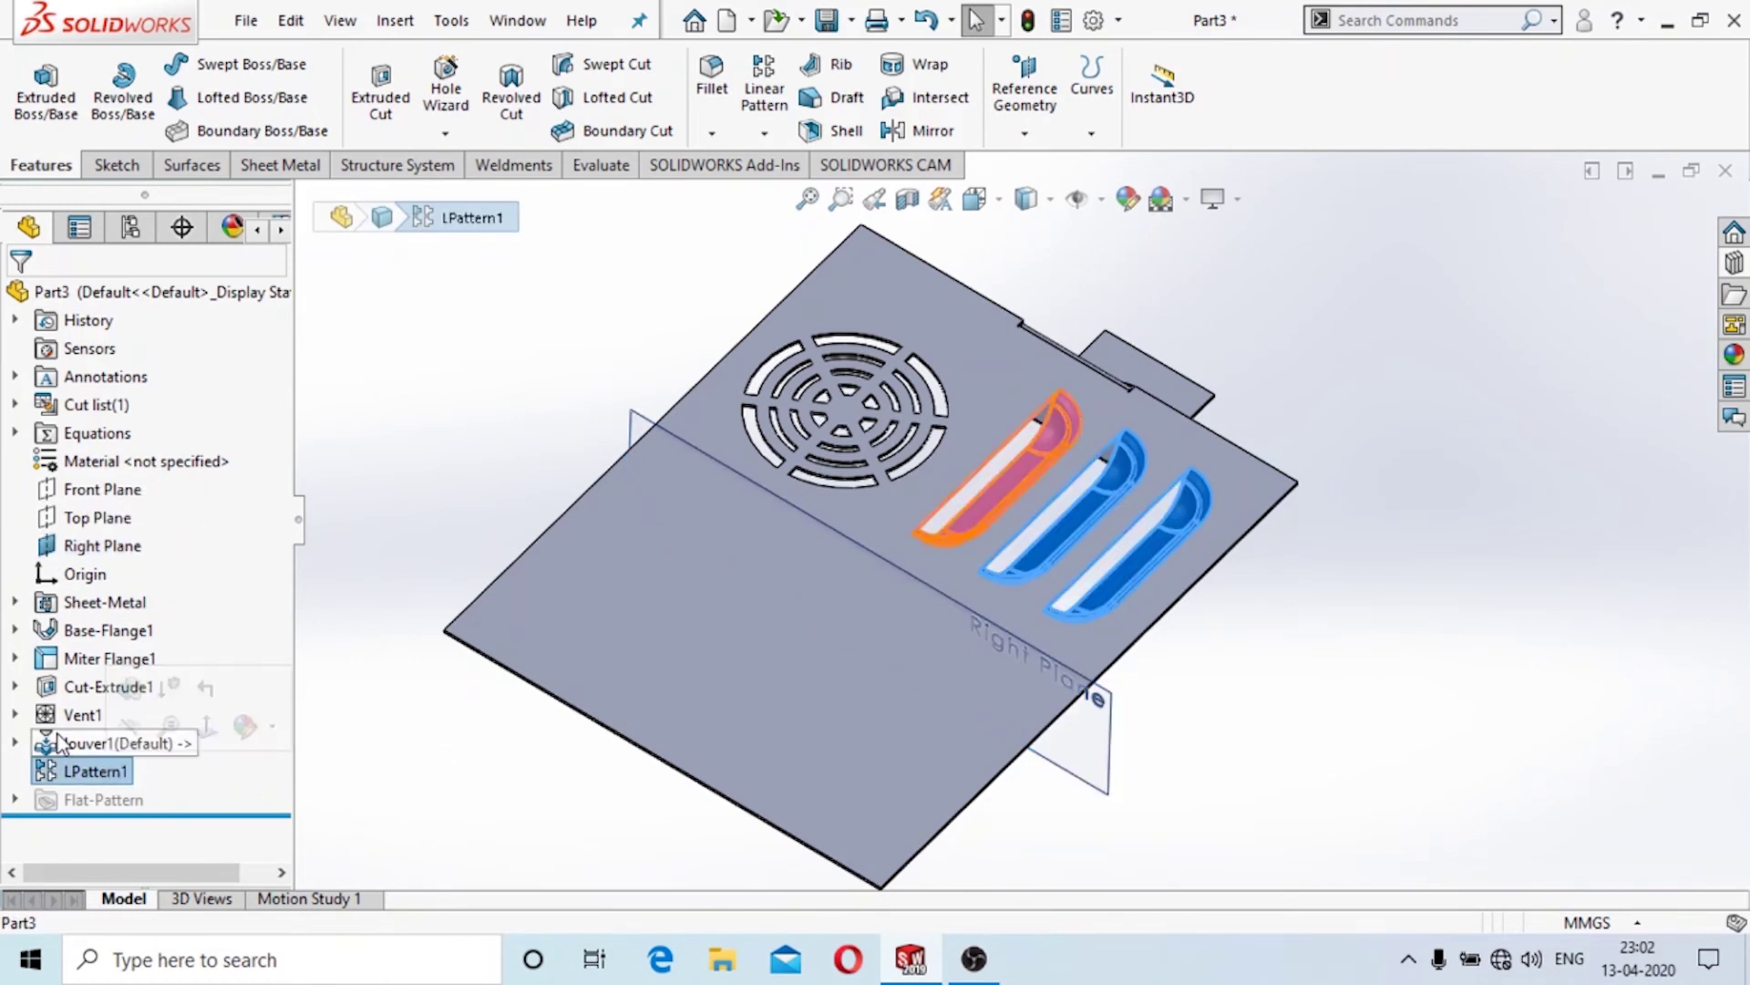
left_click(62, 719, "ctrl")
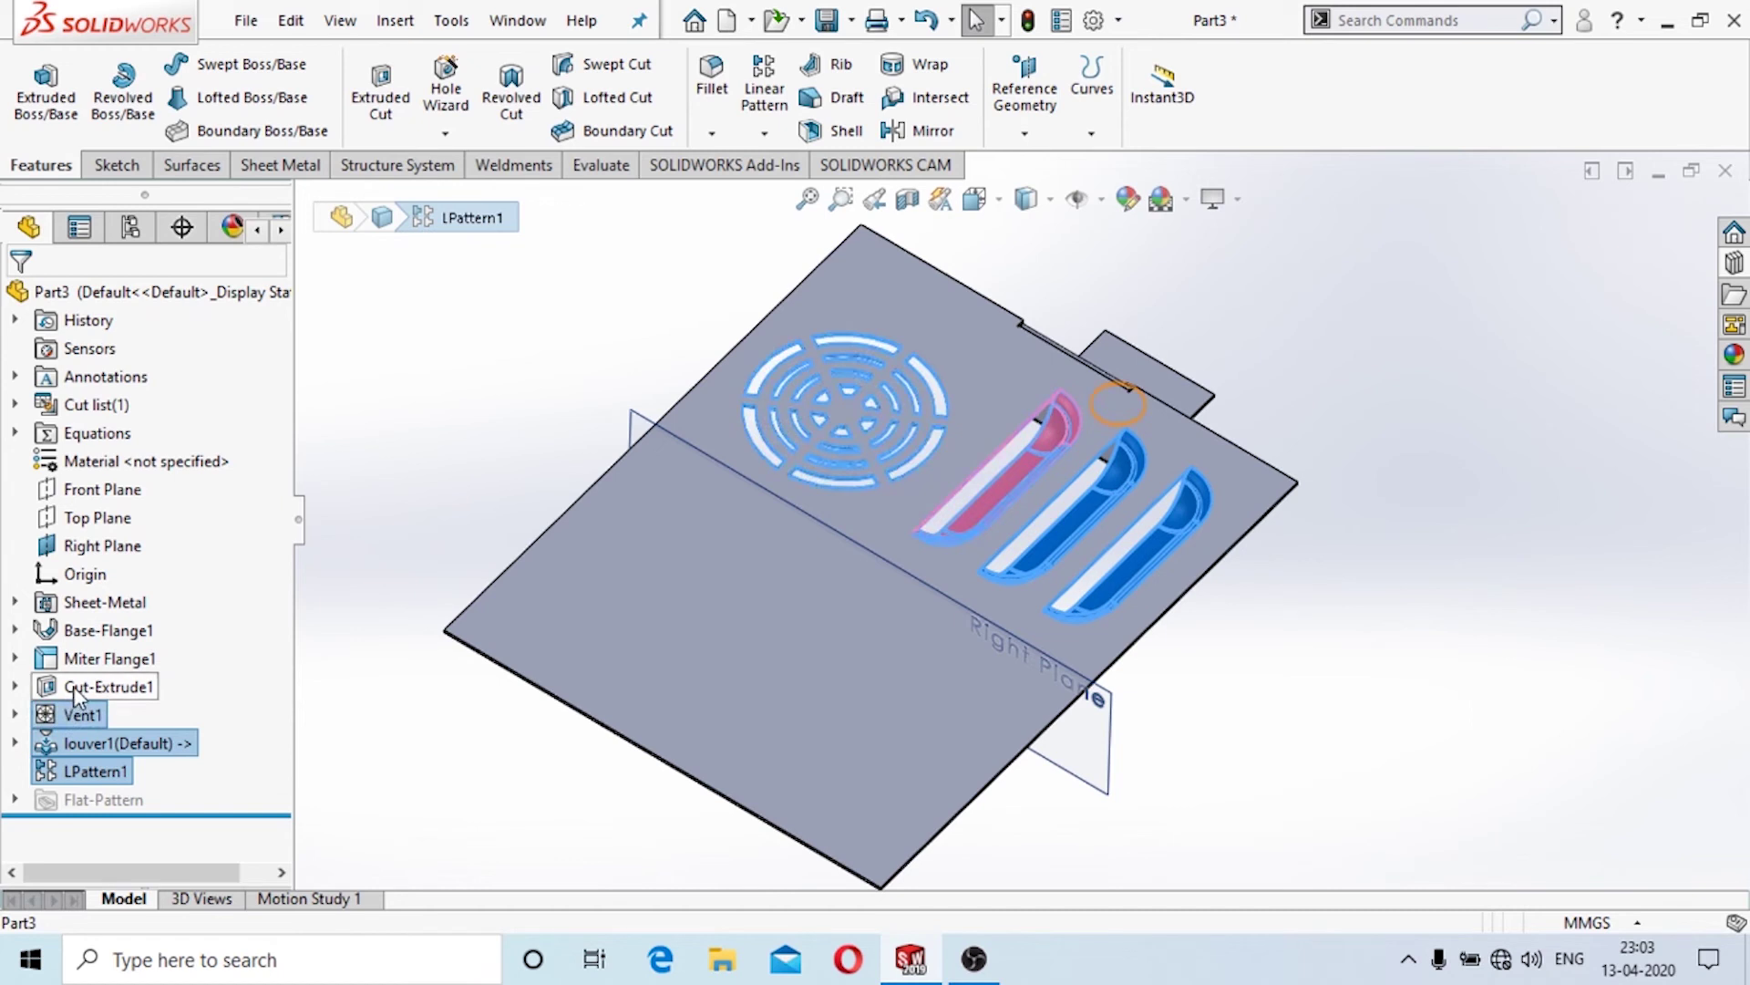
left_click(75, 691, "ctrl")
left_click(80, 660, "ctrl")
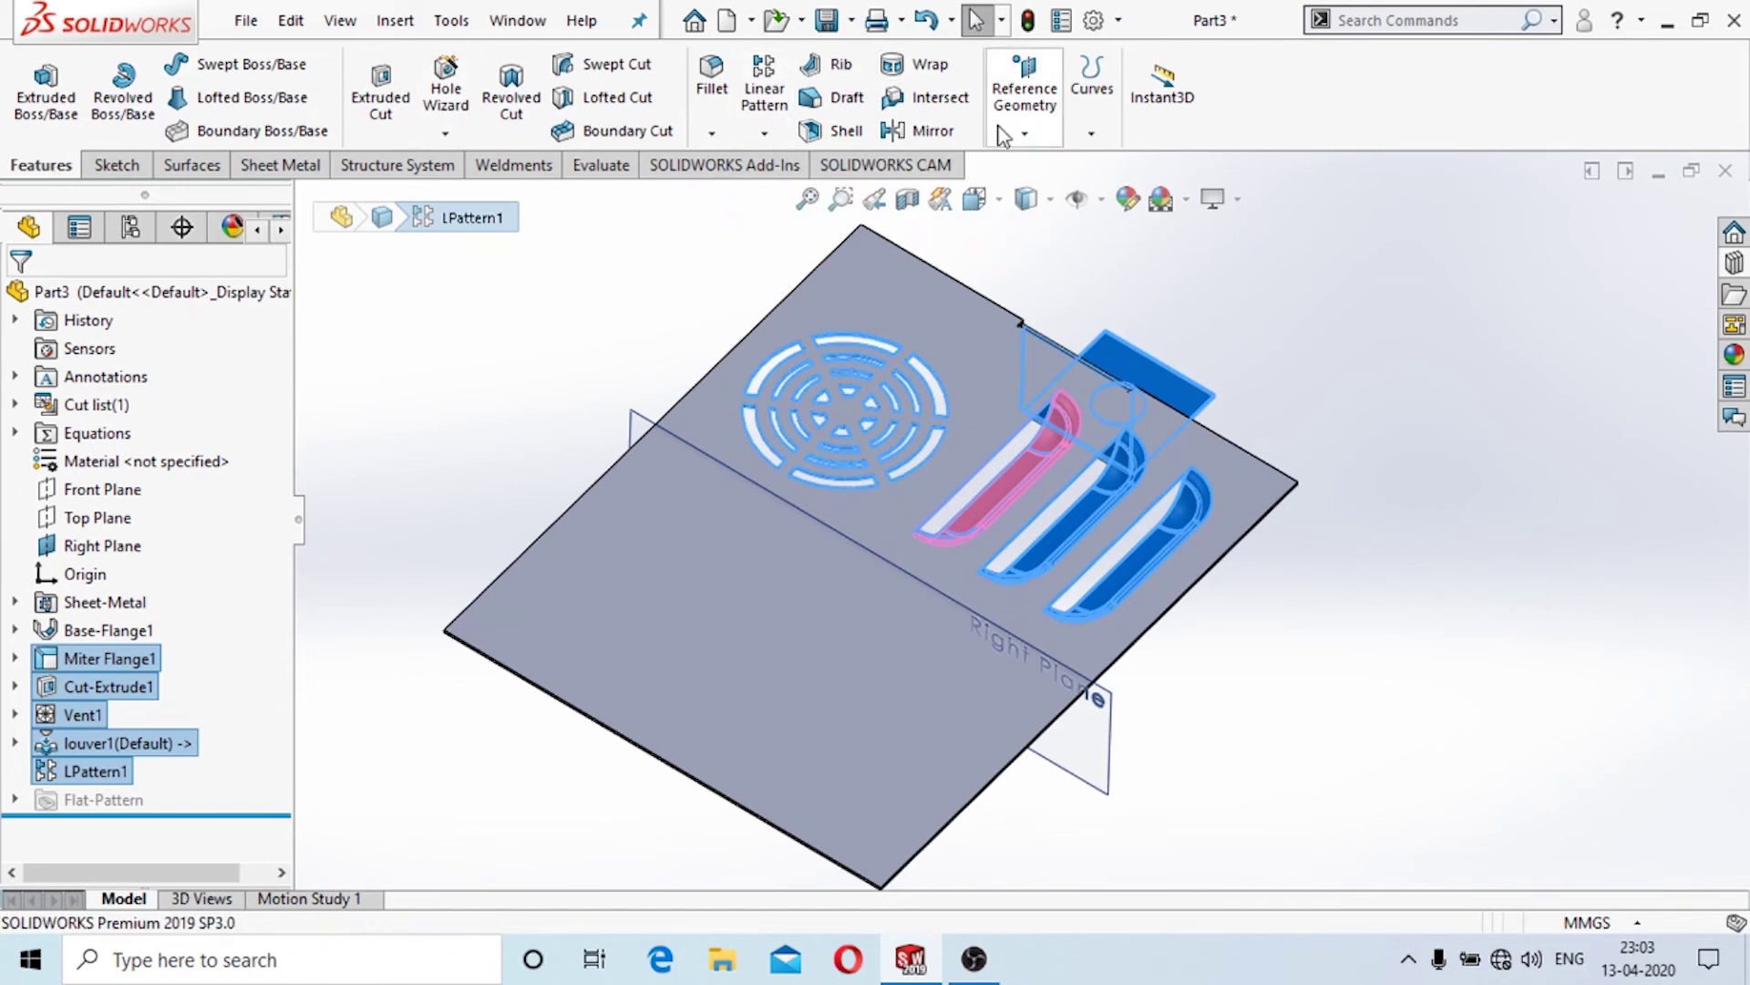
left_click(925, 132)
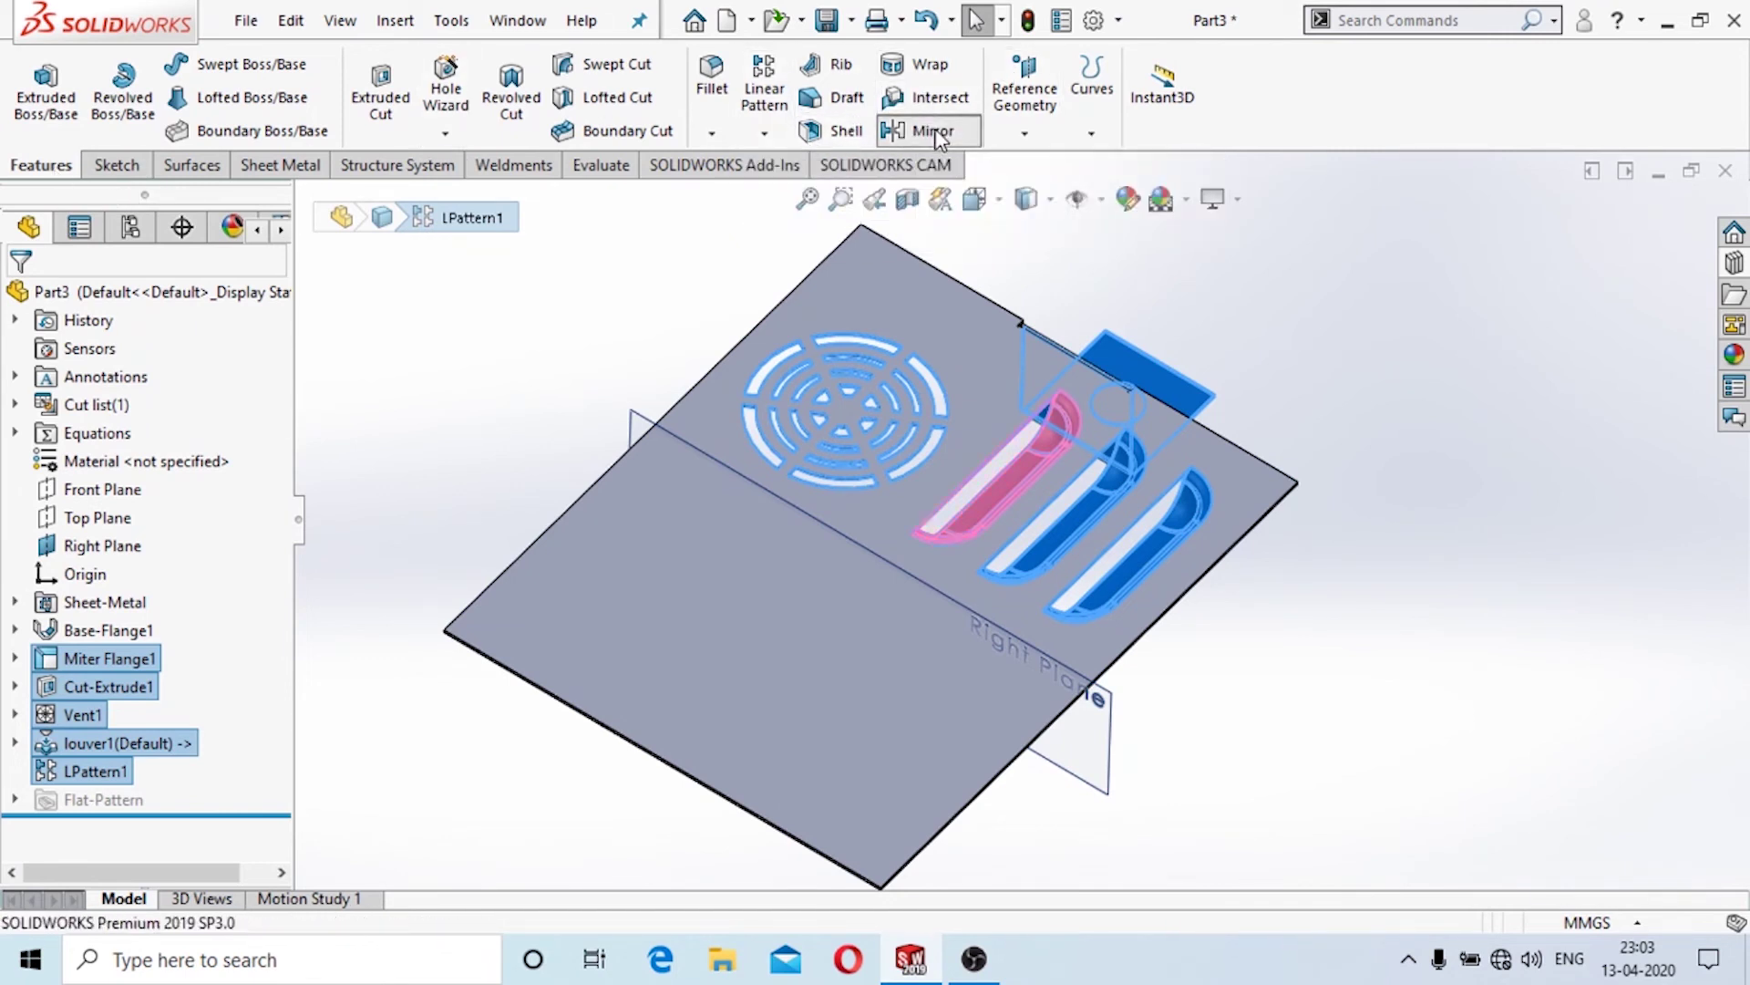
left_click(796, 514)
scroll(609, 650, "up", 3)
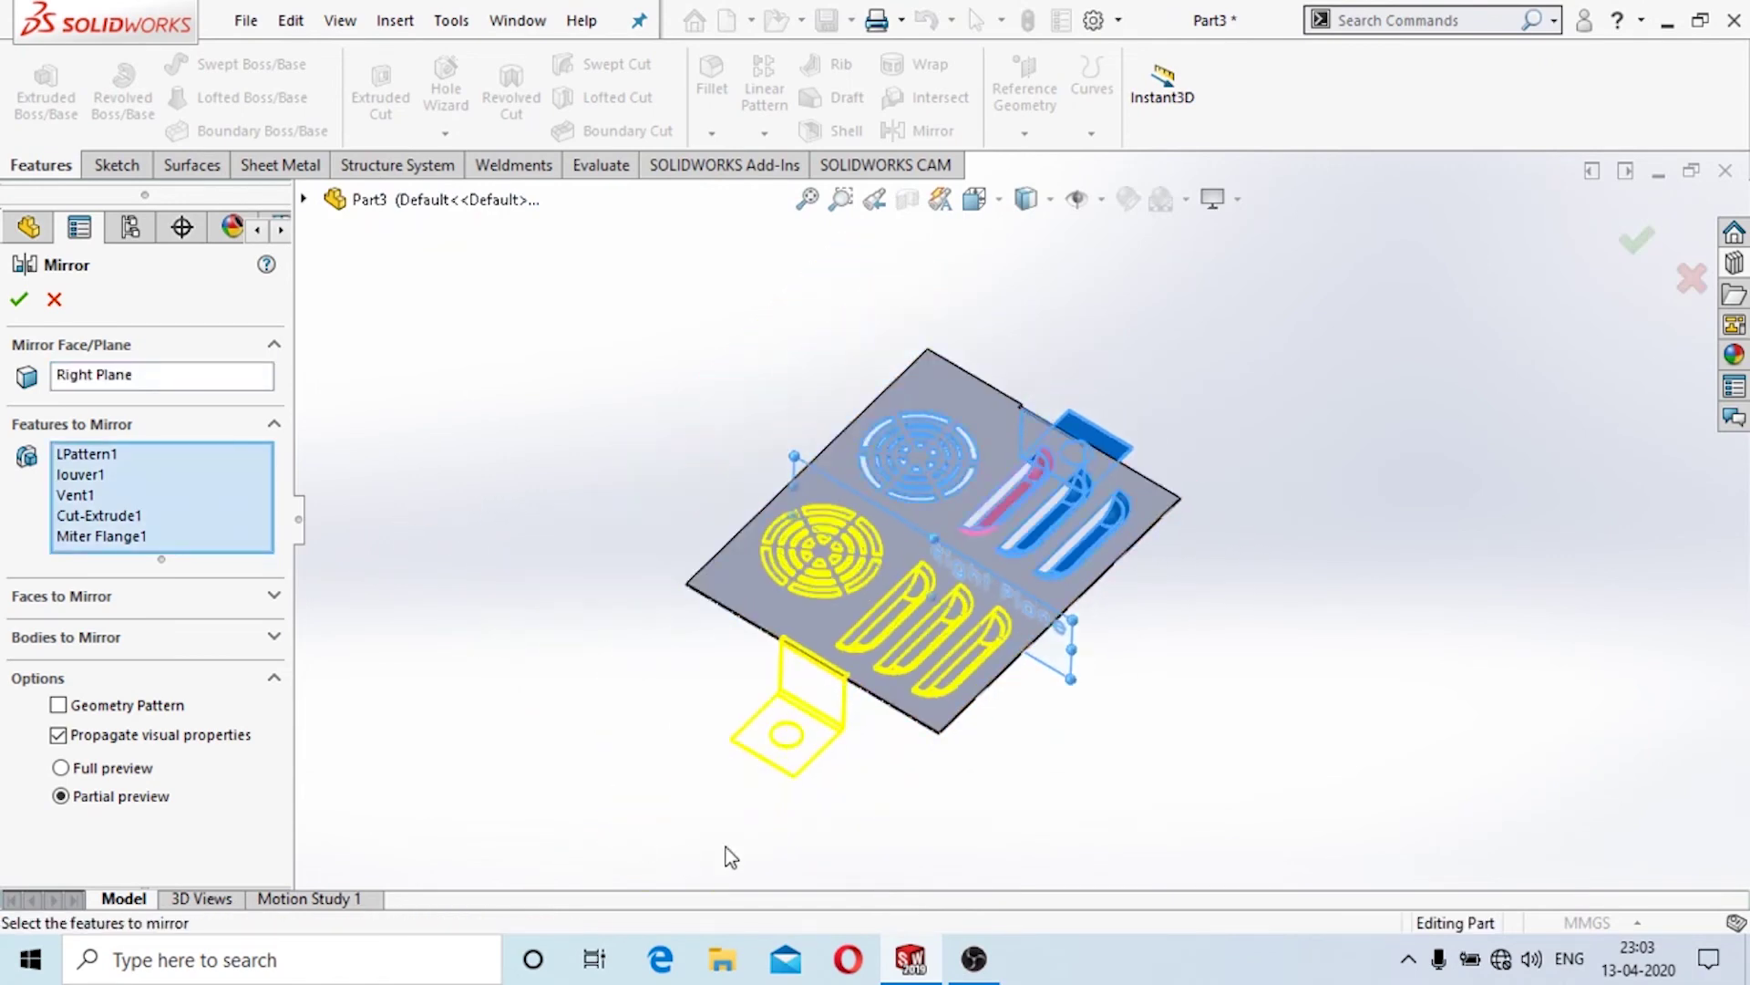
left_click(19, 298)
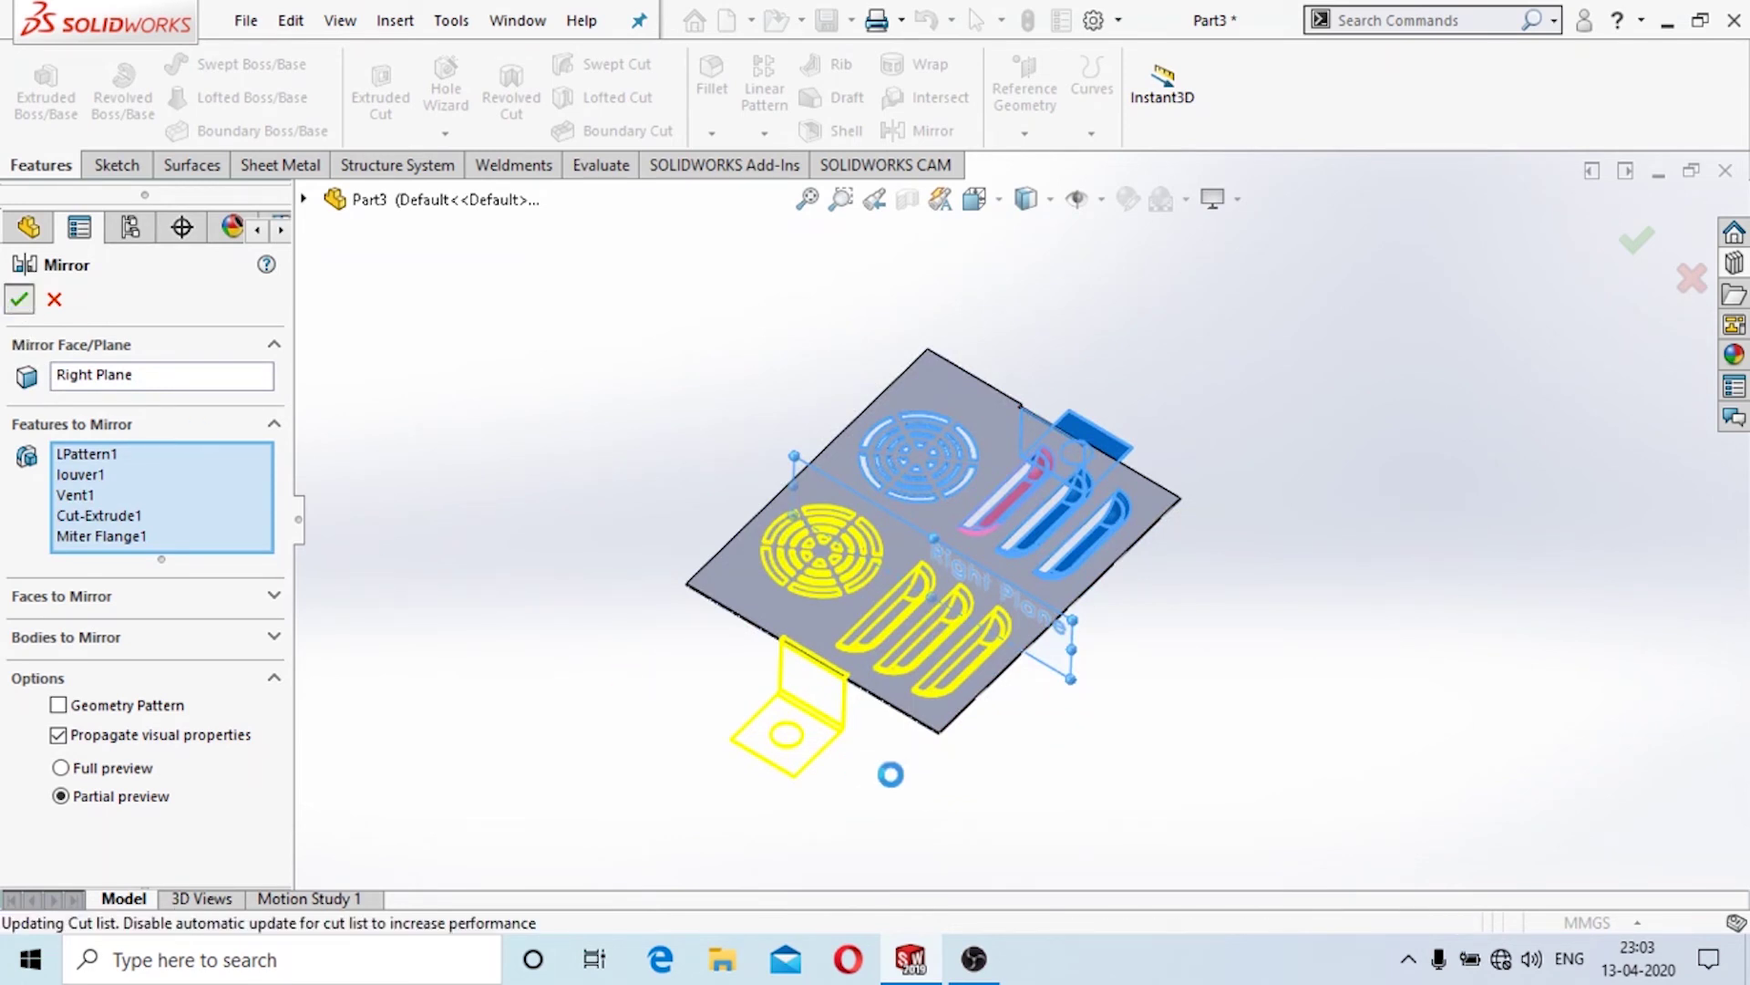
Hide the Right Plane in the model view.
scroll(891, 771, "down", 3)
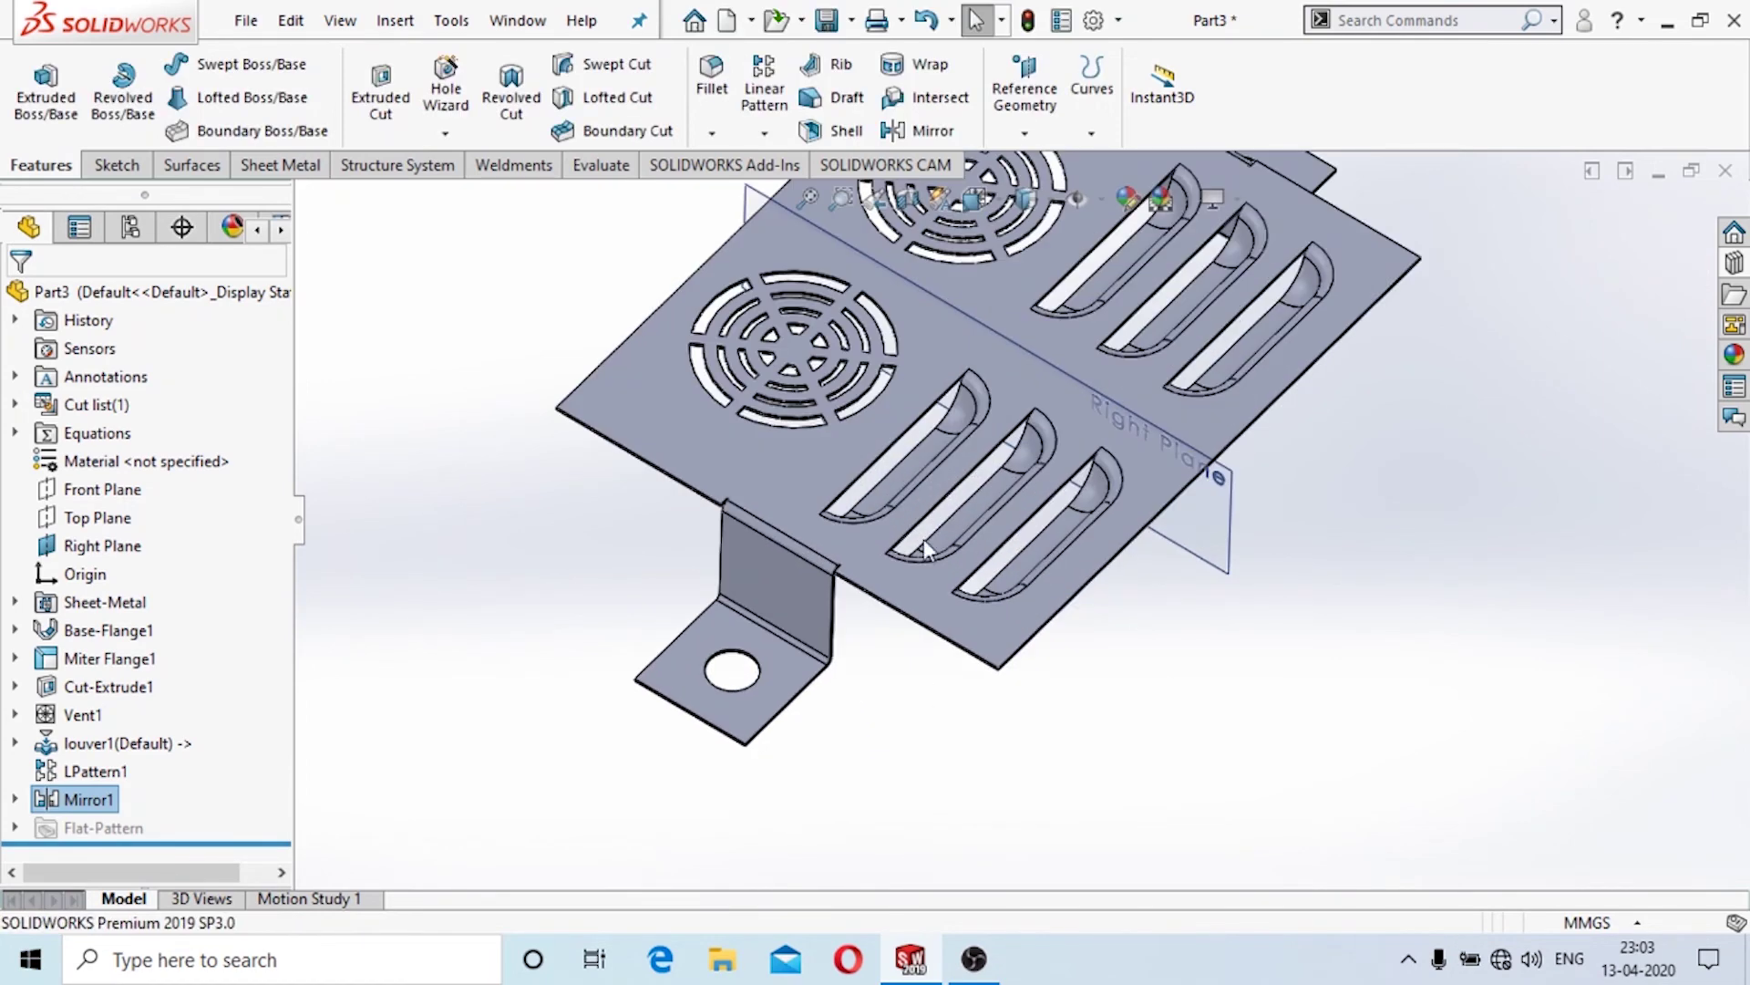
middle_click_drag(675, 556, 494, 507)
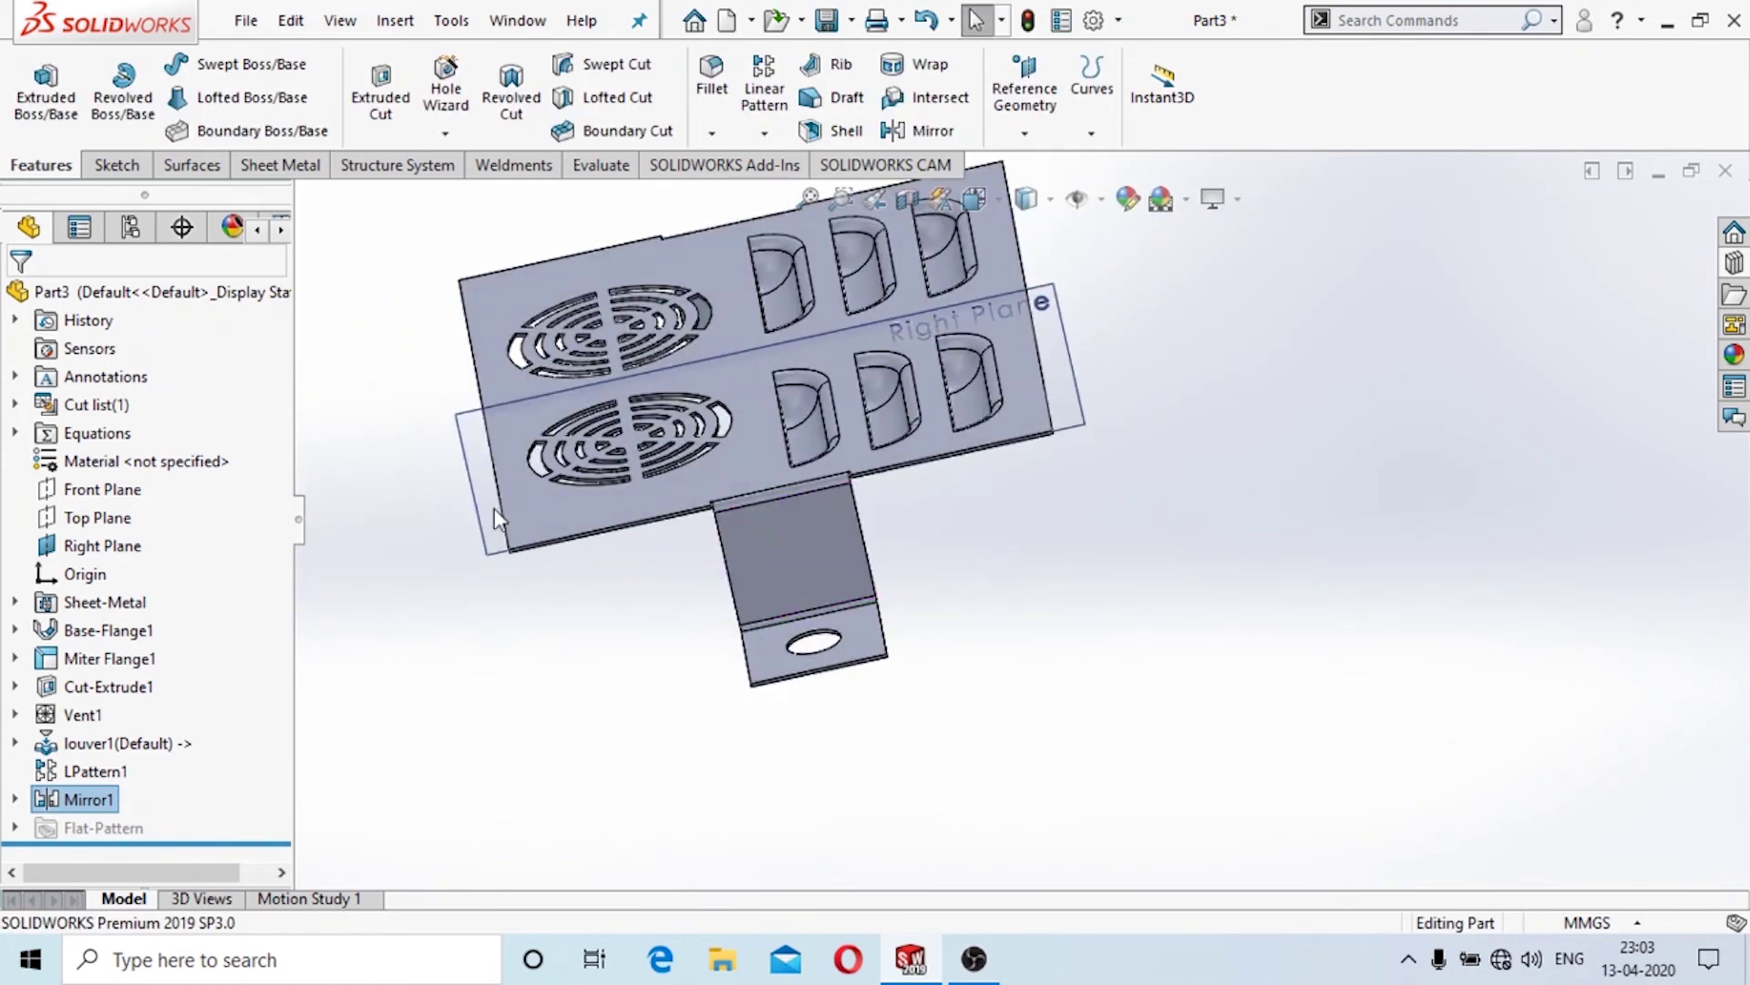
left_click(471, 449)
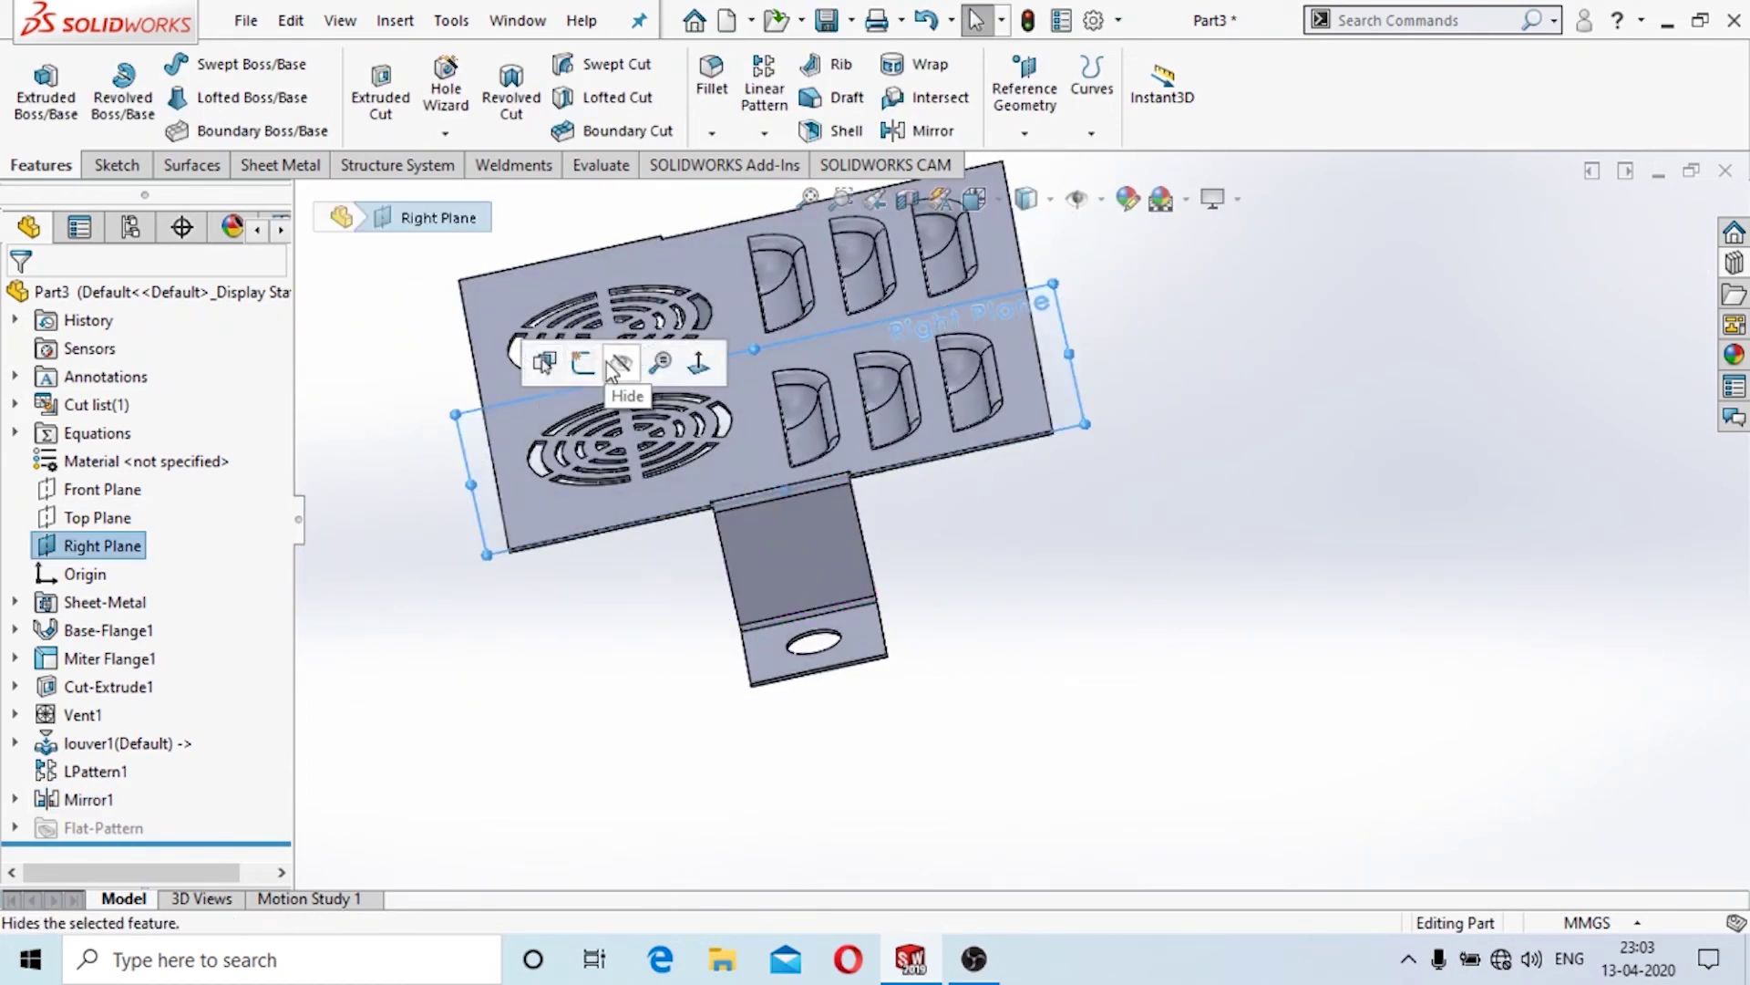
left_click(668, 857)
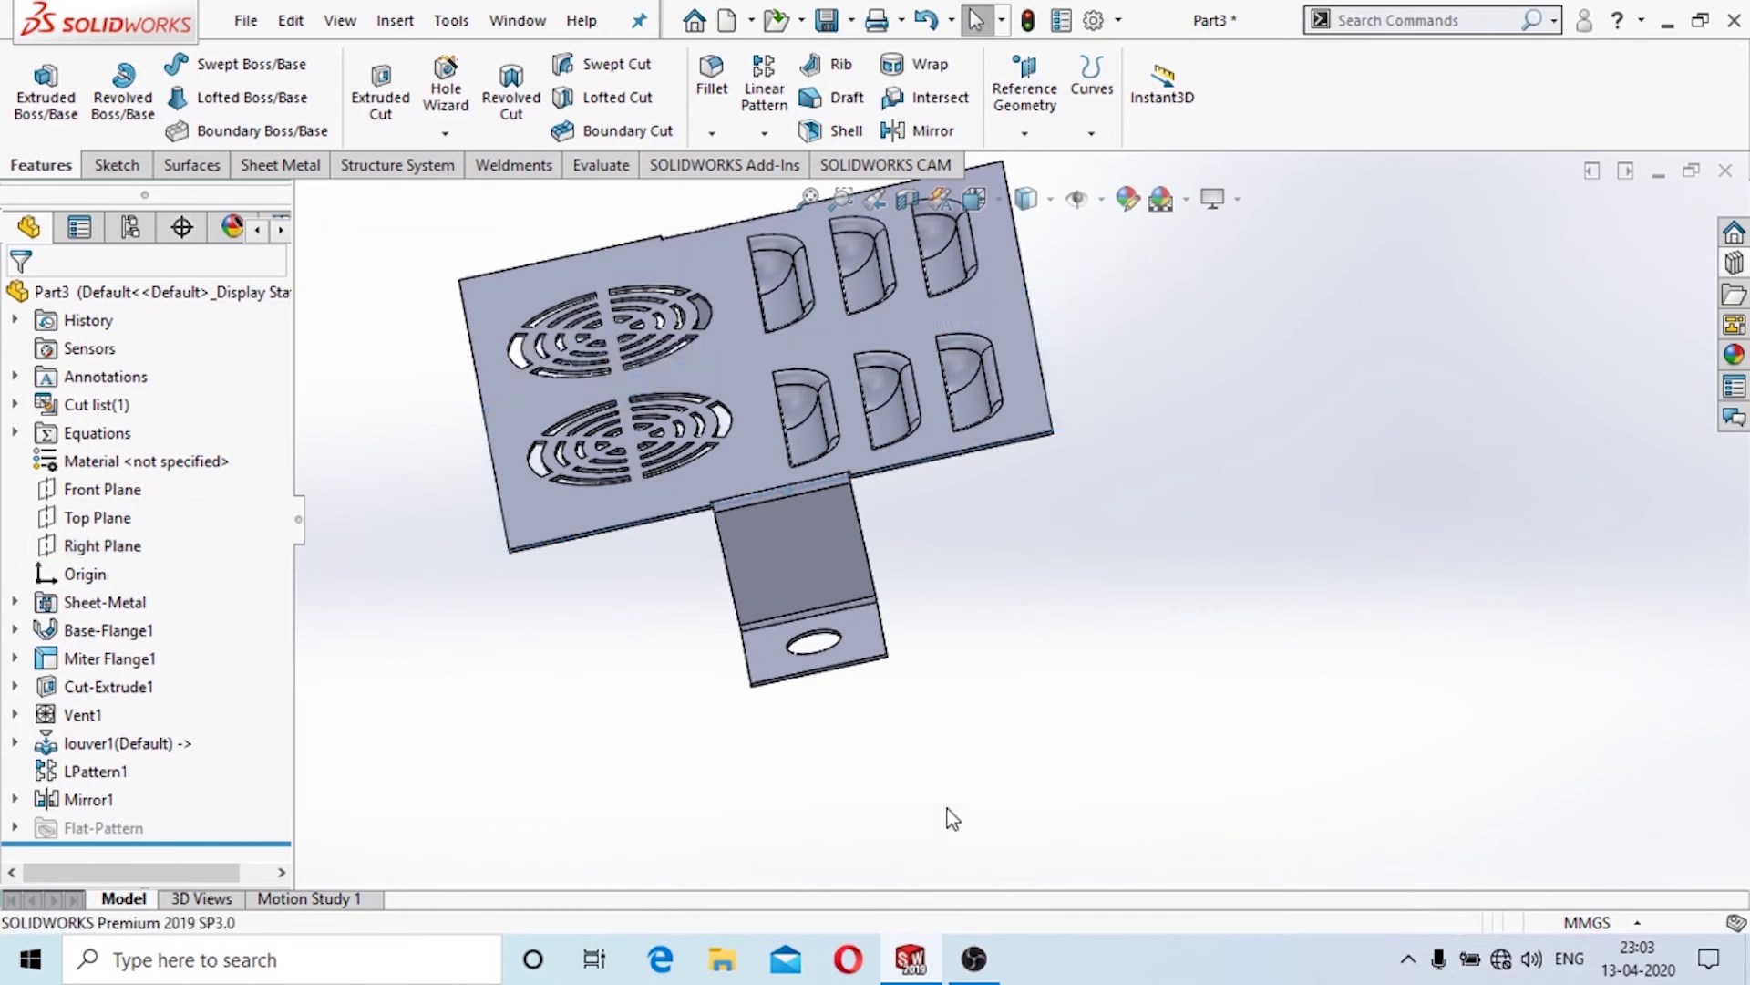
Start a Hem on the free end edges of both the original and the mirrored miter flange.
left_click(270, 166)
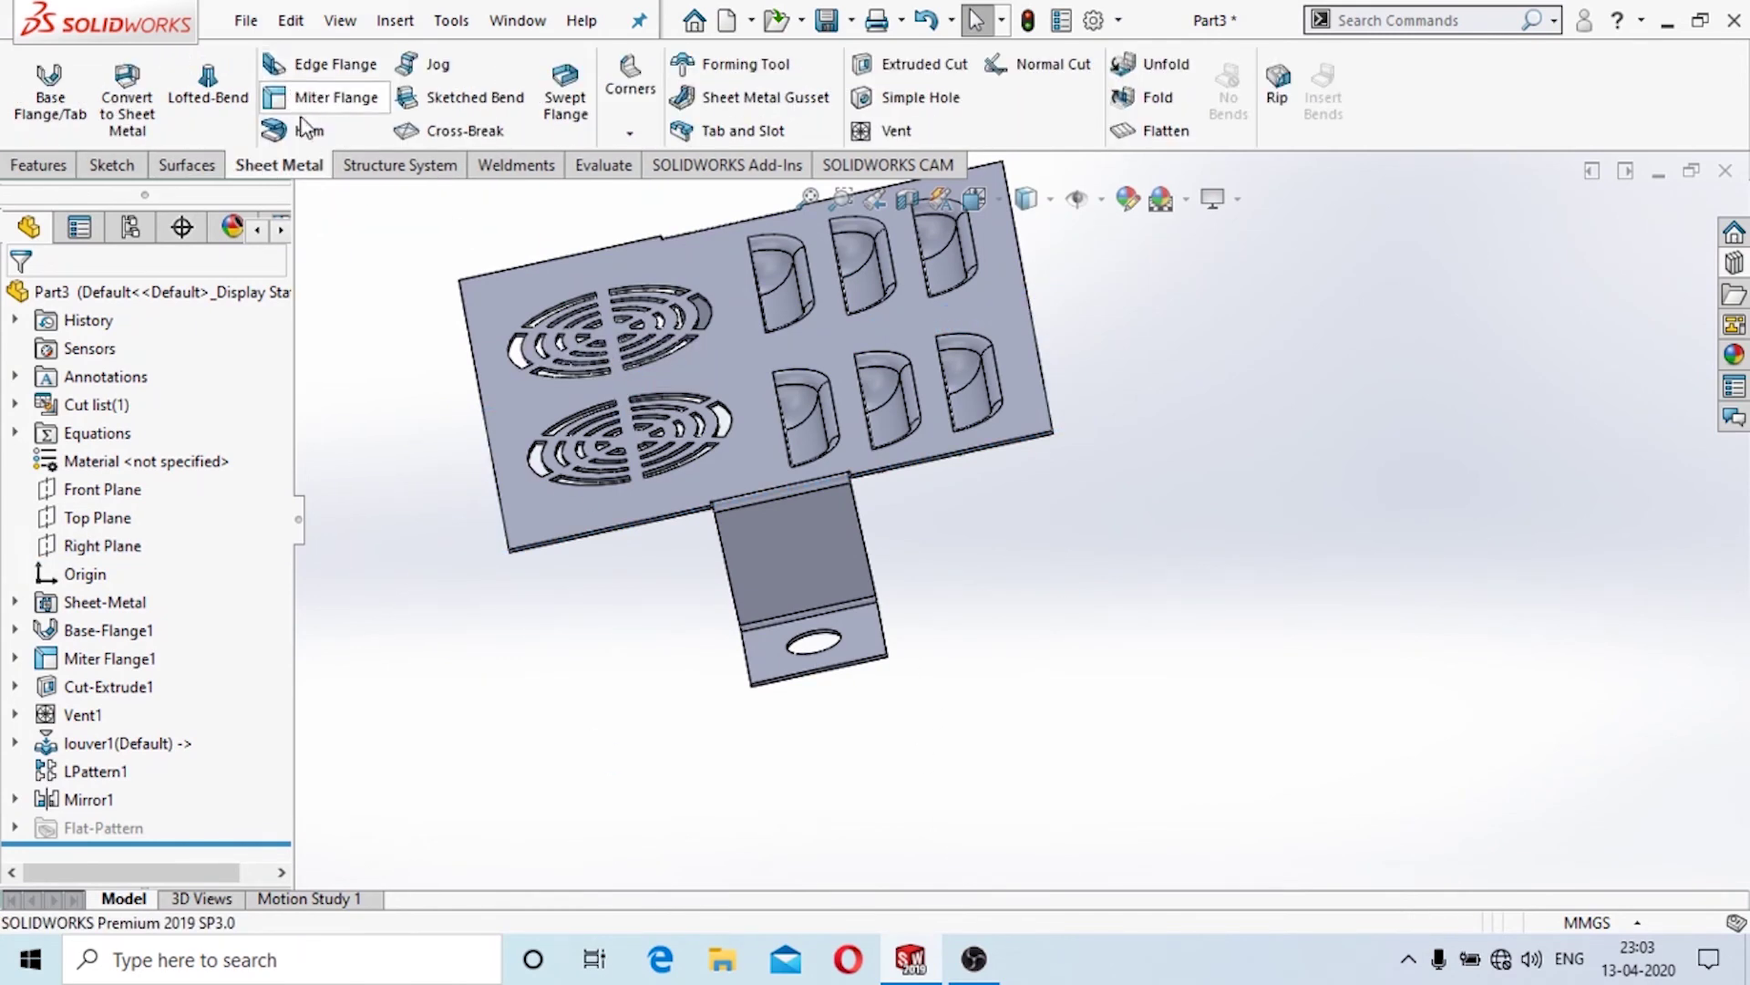
left_click(308, 132)
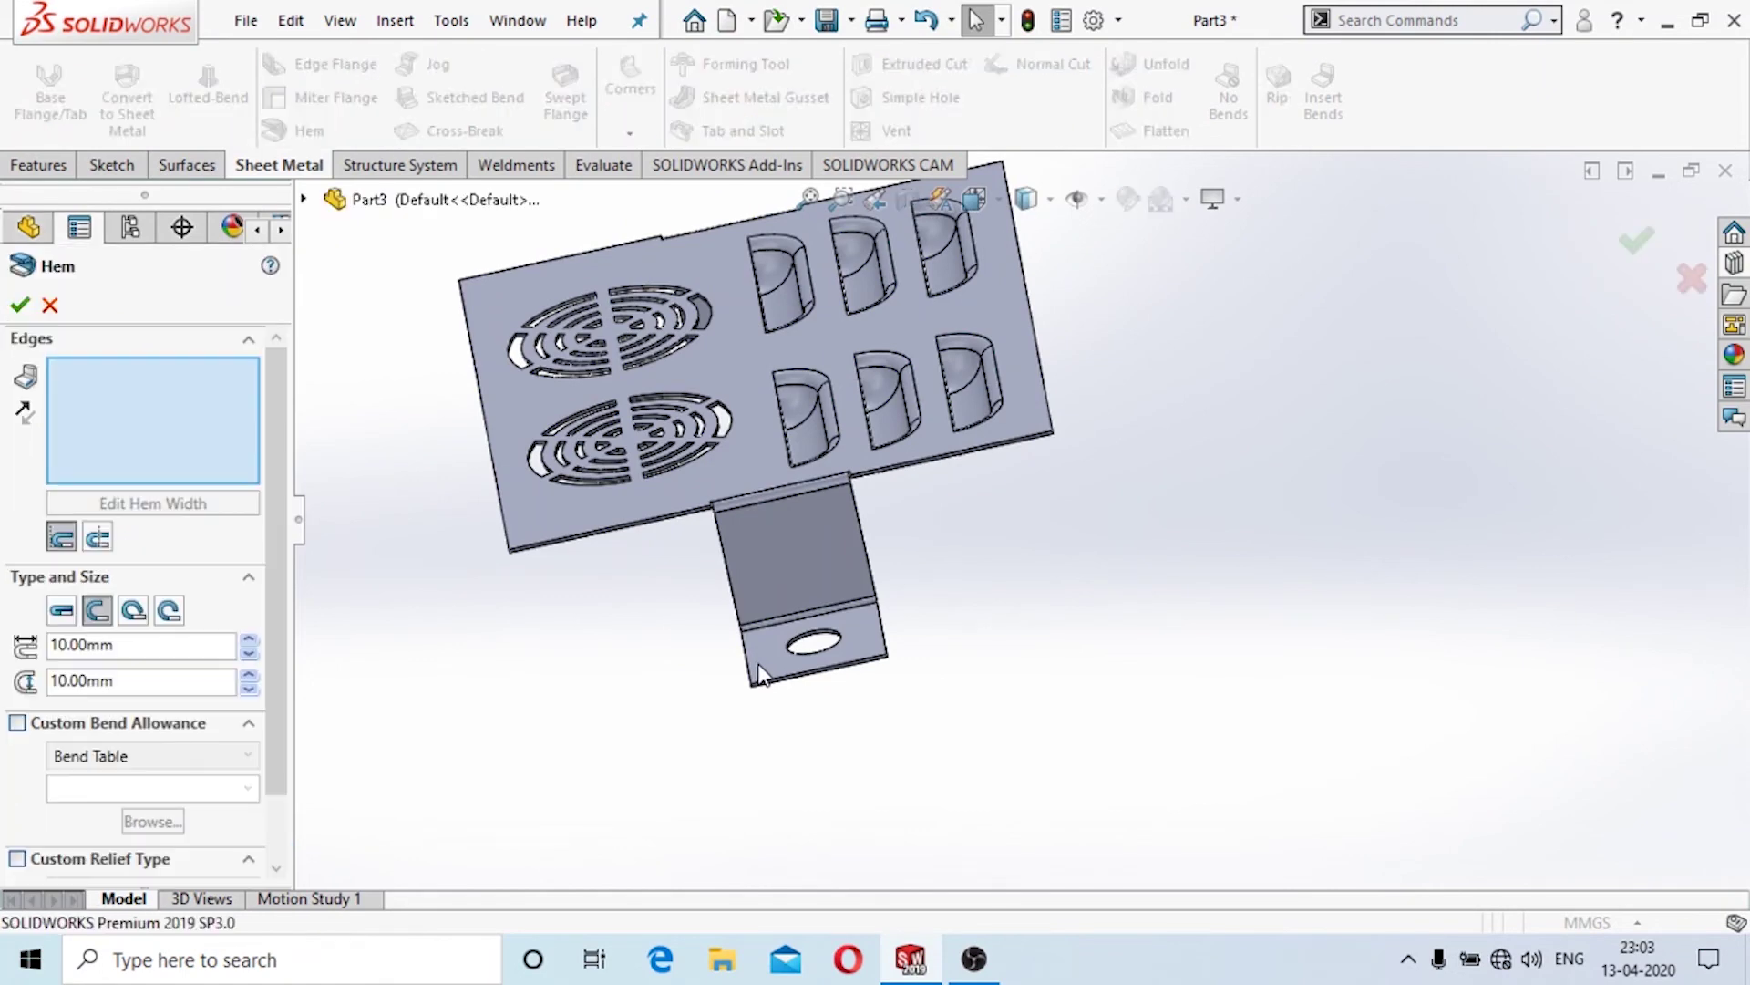
scroll(769, 643, "down", 3)
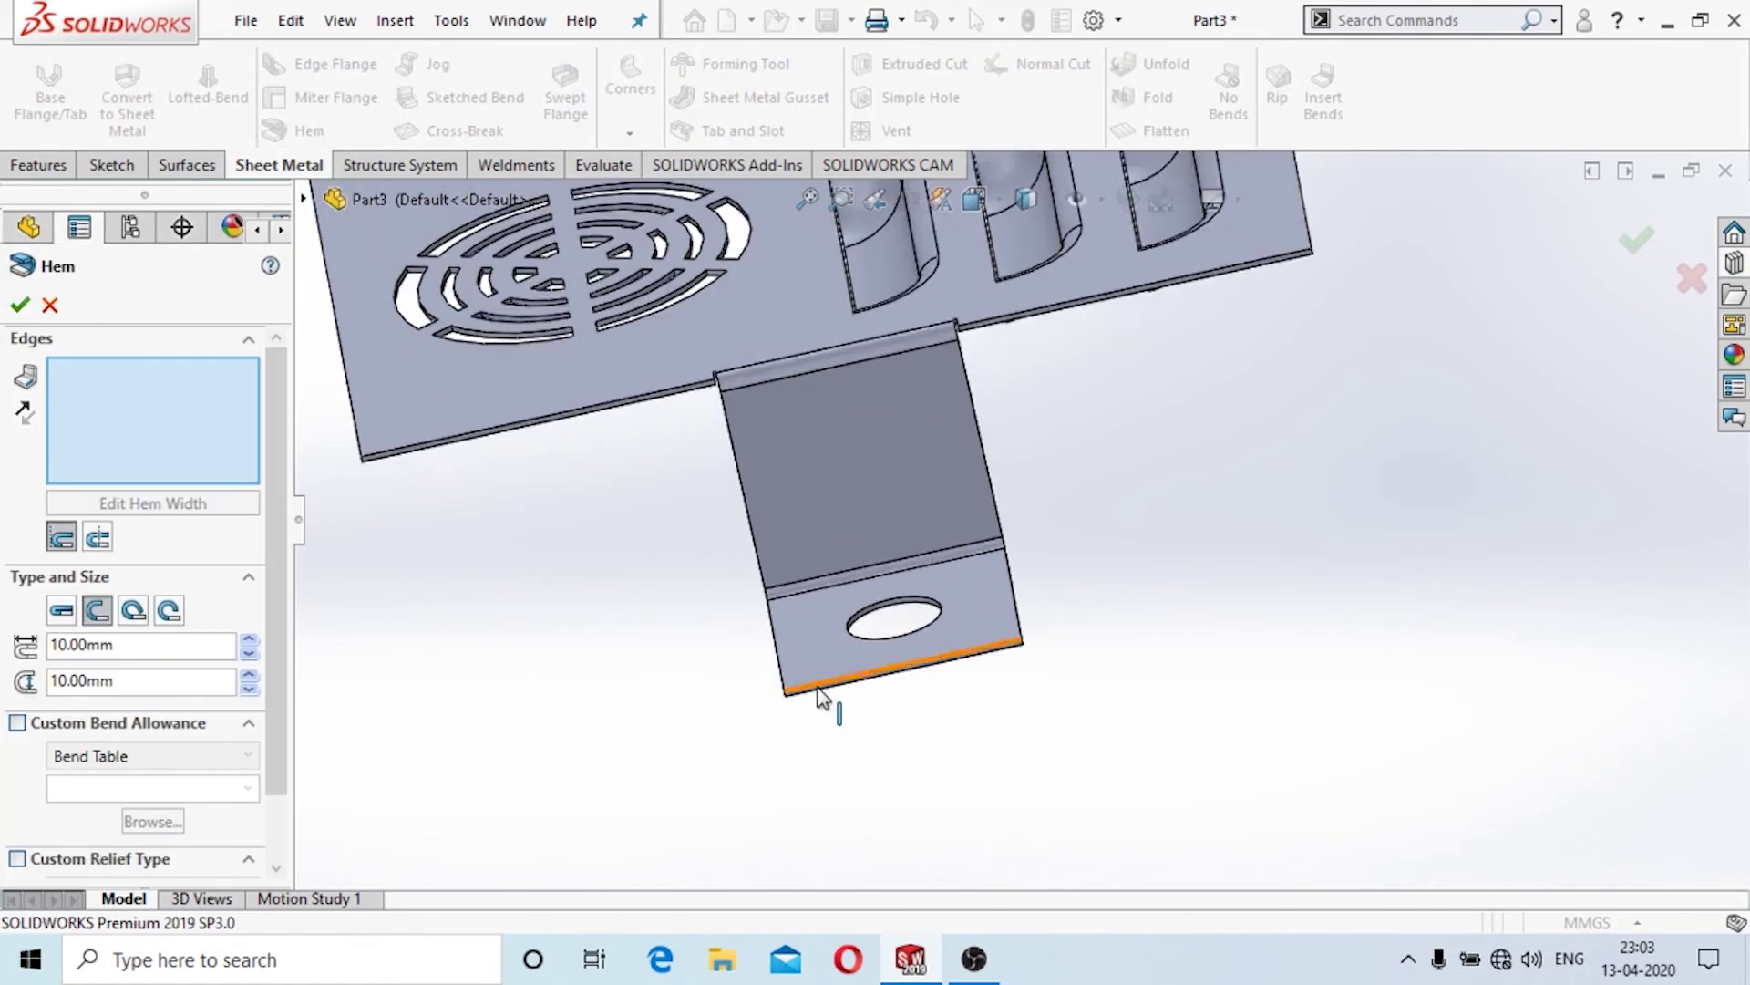
left_click(820, 689)
scroll(985, 738, "up", 3)
middle_click_drag(792, 668, 976, 593)
left_click(515, 407)
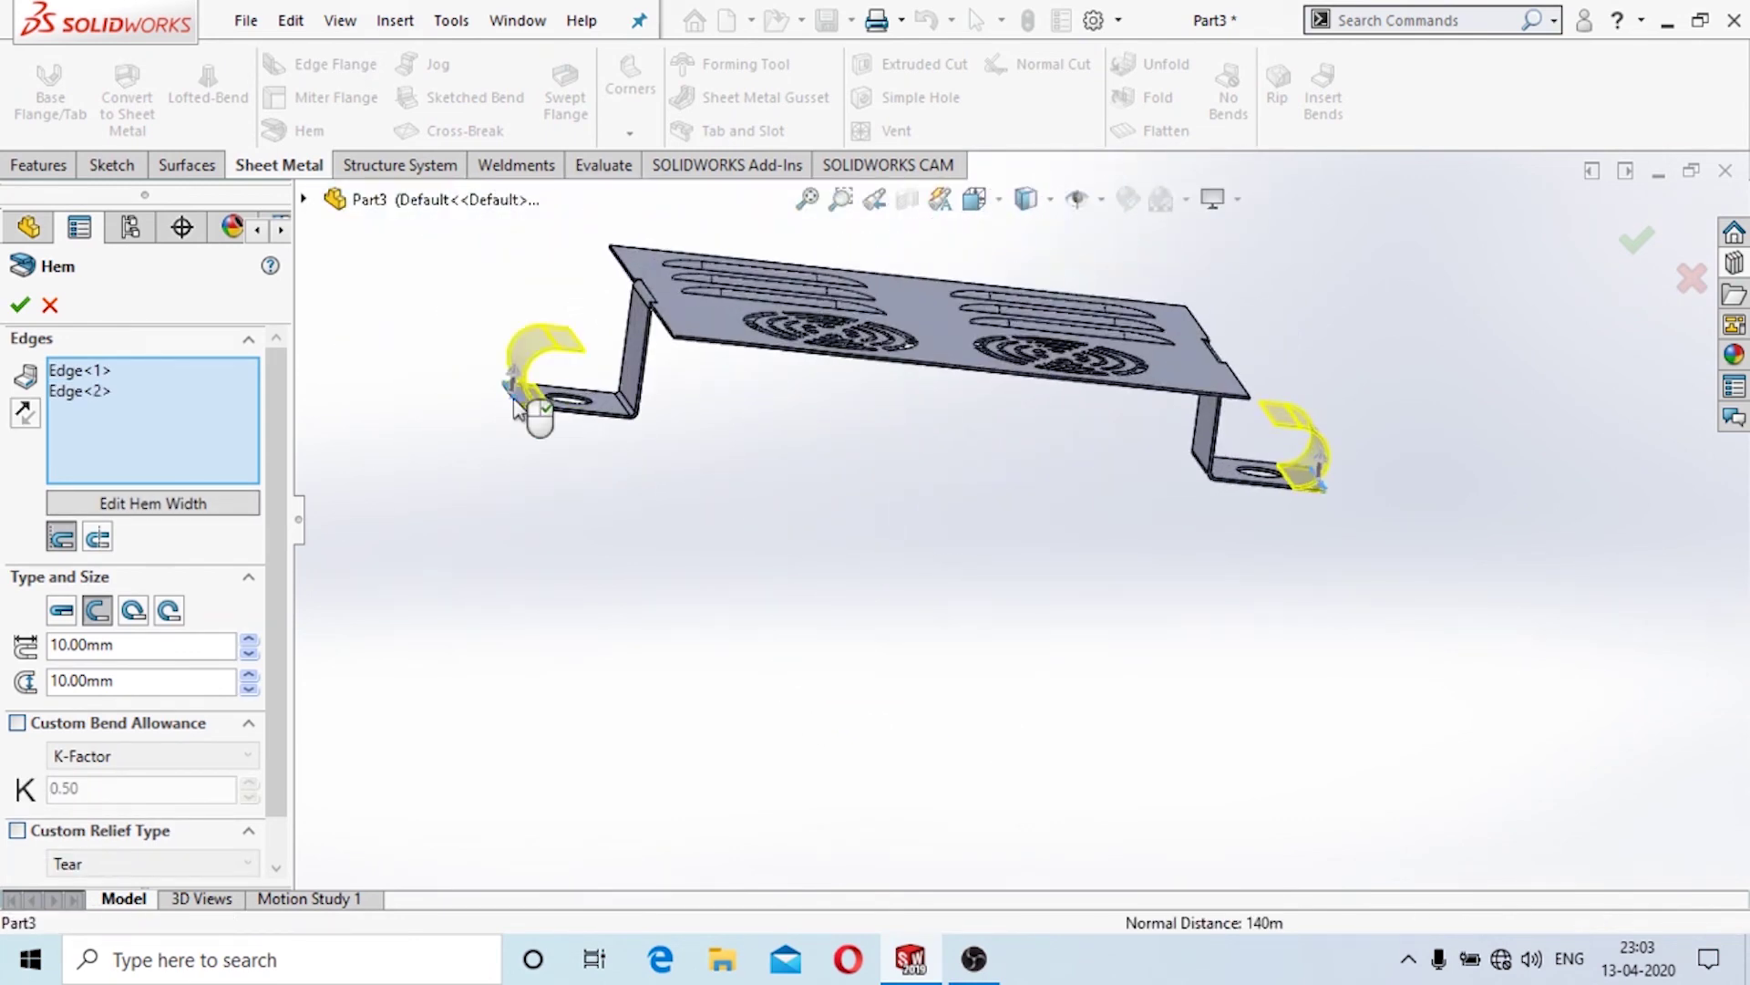
Set the hem to Bend Outside and the Closed type with a length of 5 mm.
left_click(107, 539)
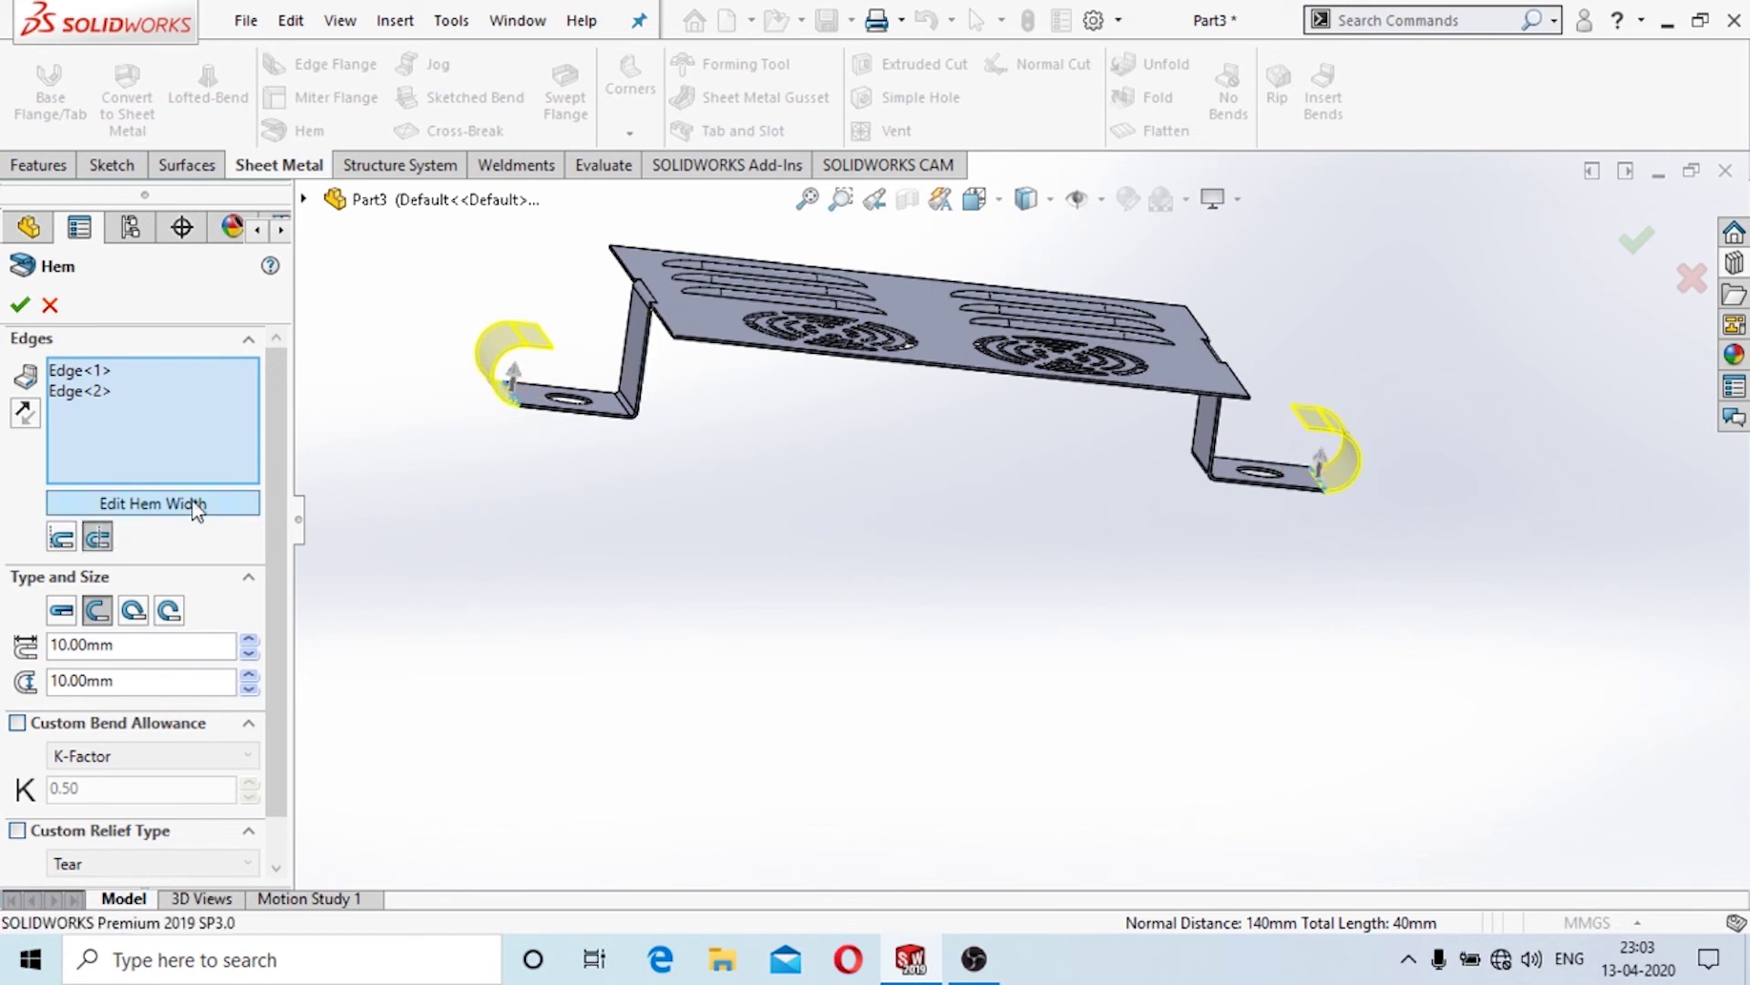
left_click(62, 619)
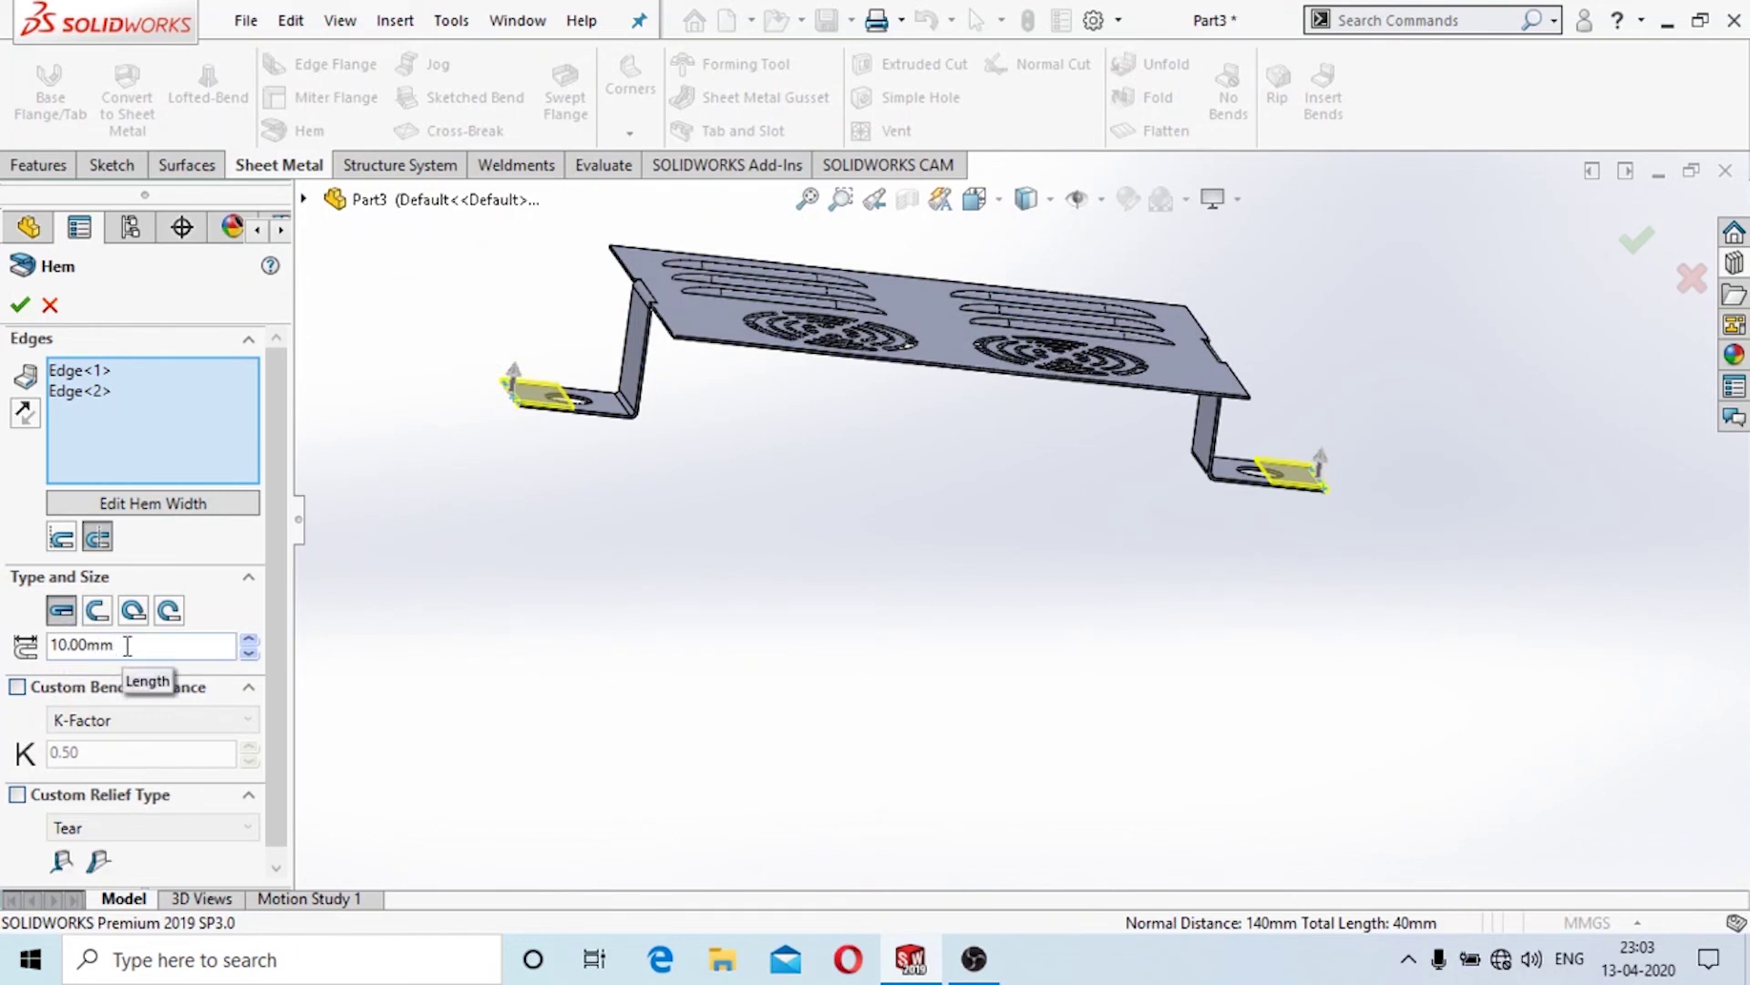
scroll(1613, 514, "down", 3)
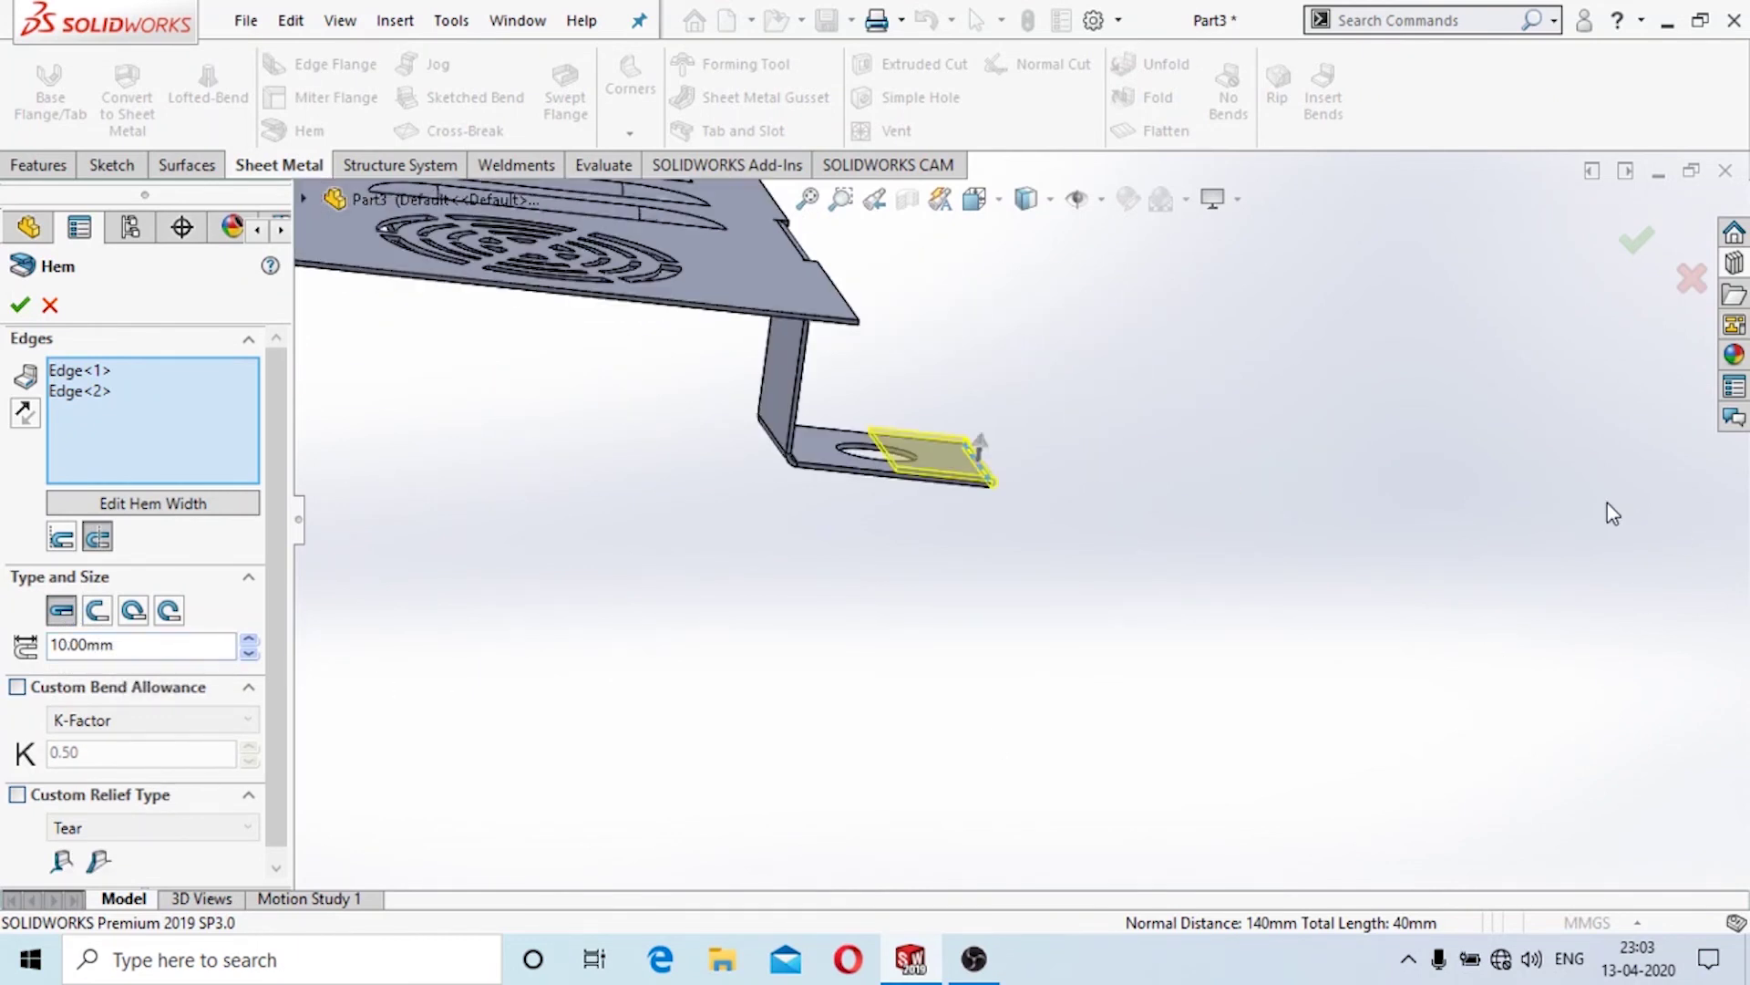
scroll(920, 460, "down", 3)
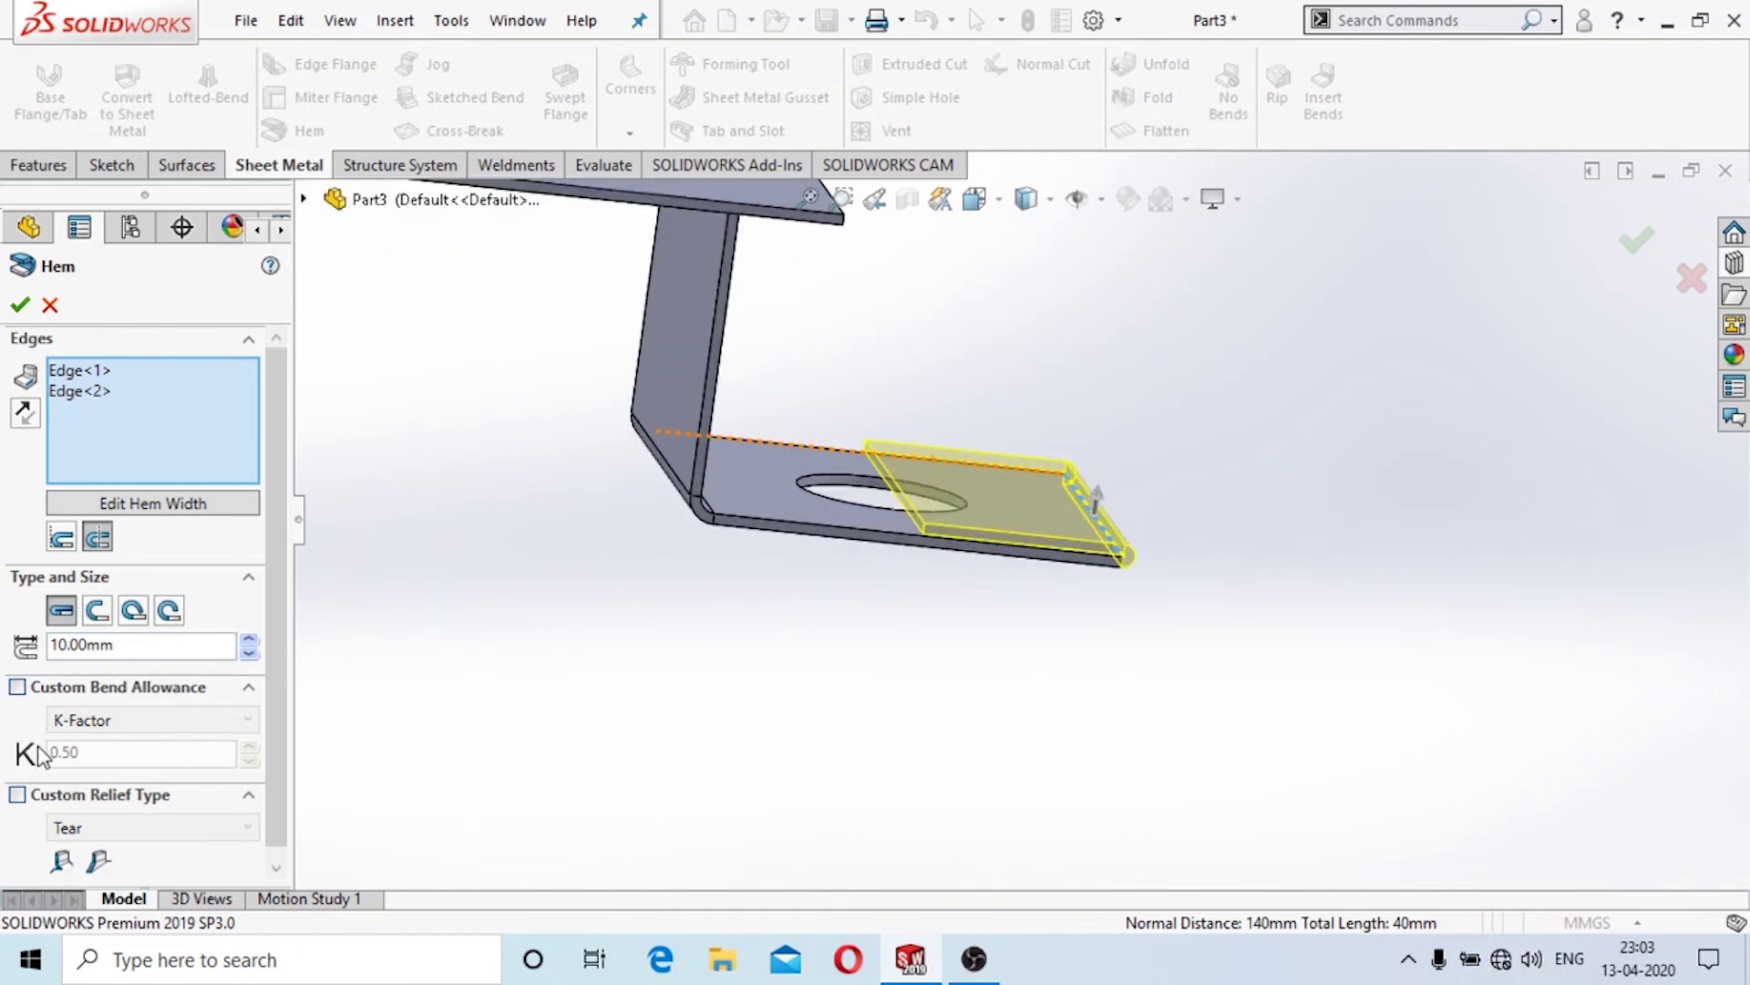
left_click(98, 616)
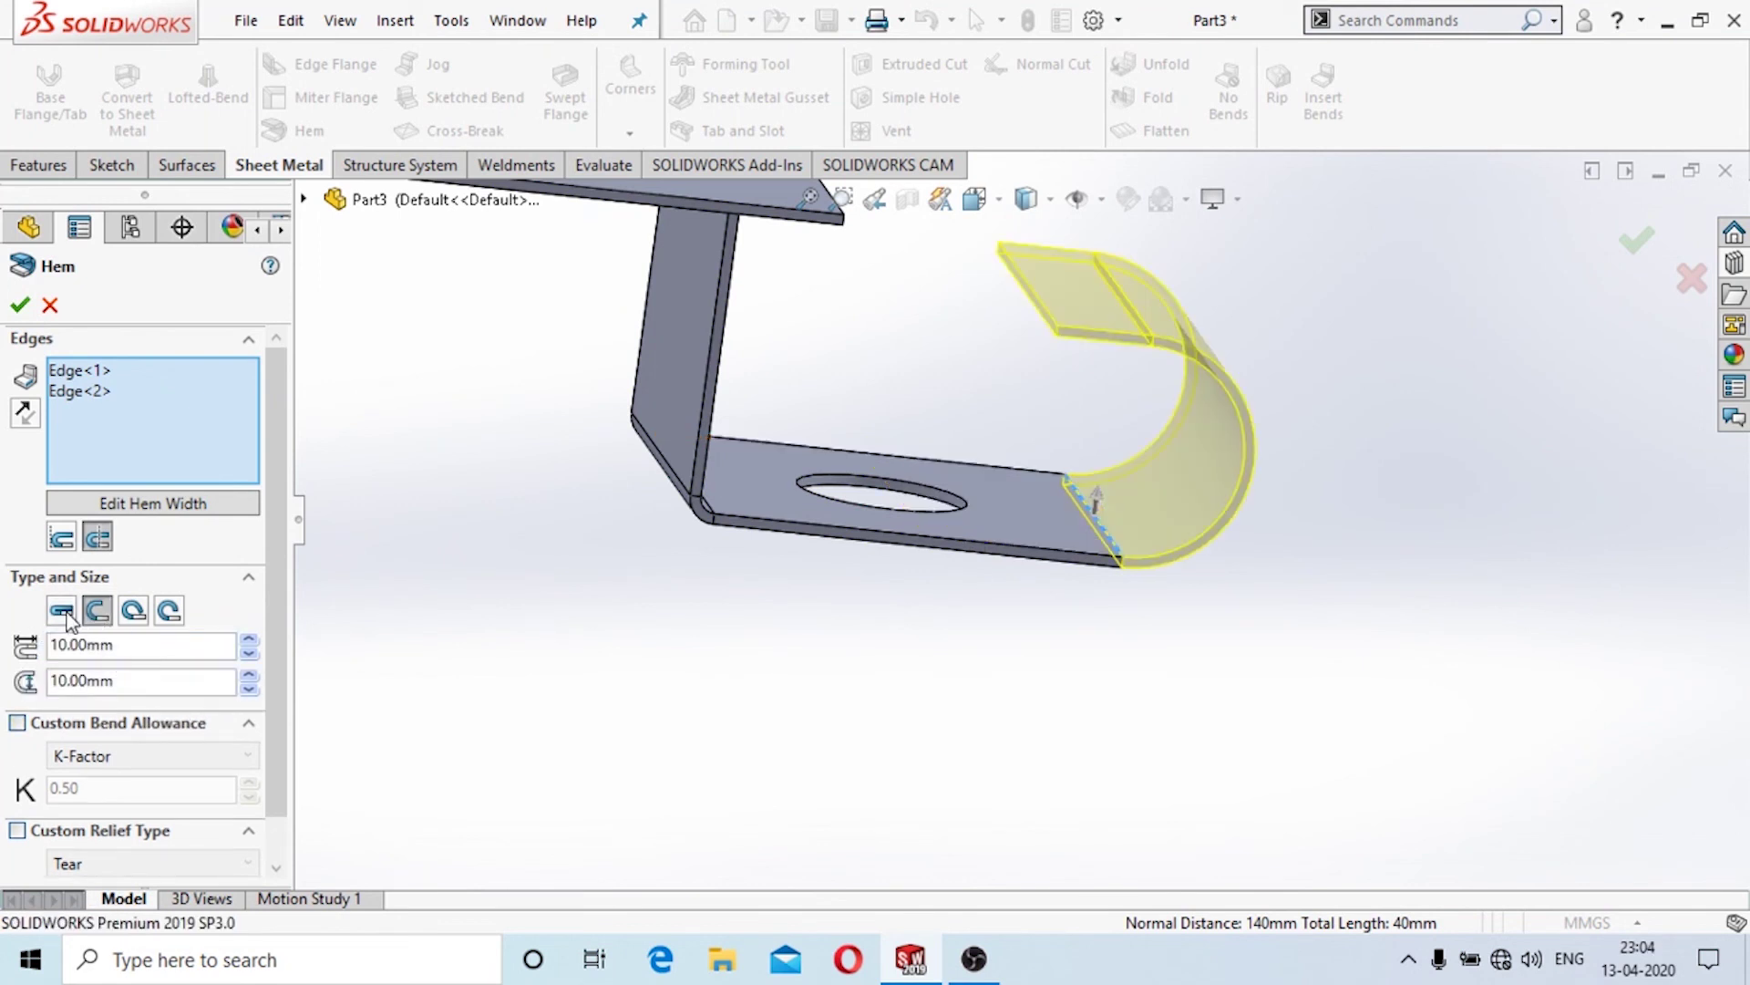
left_click(62, 611)
left_click_drag(134, 644, 4, 653)
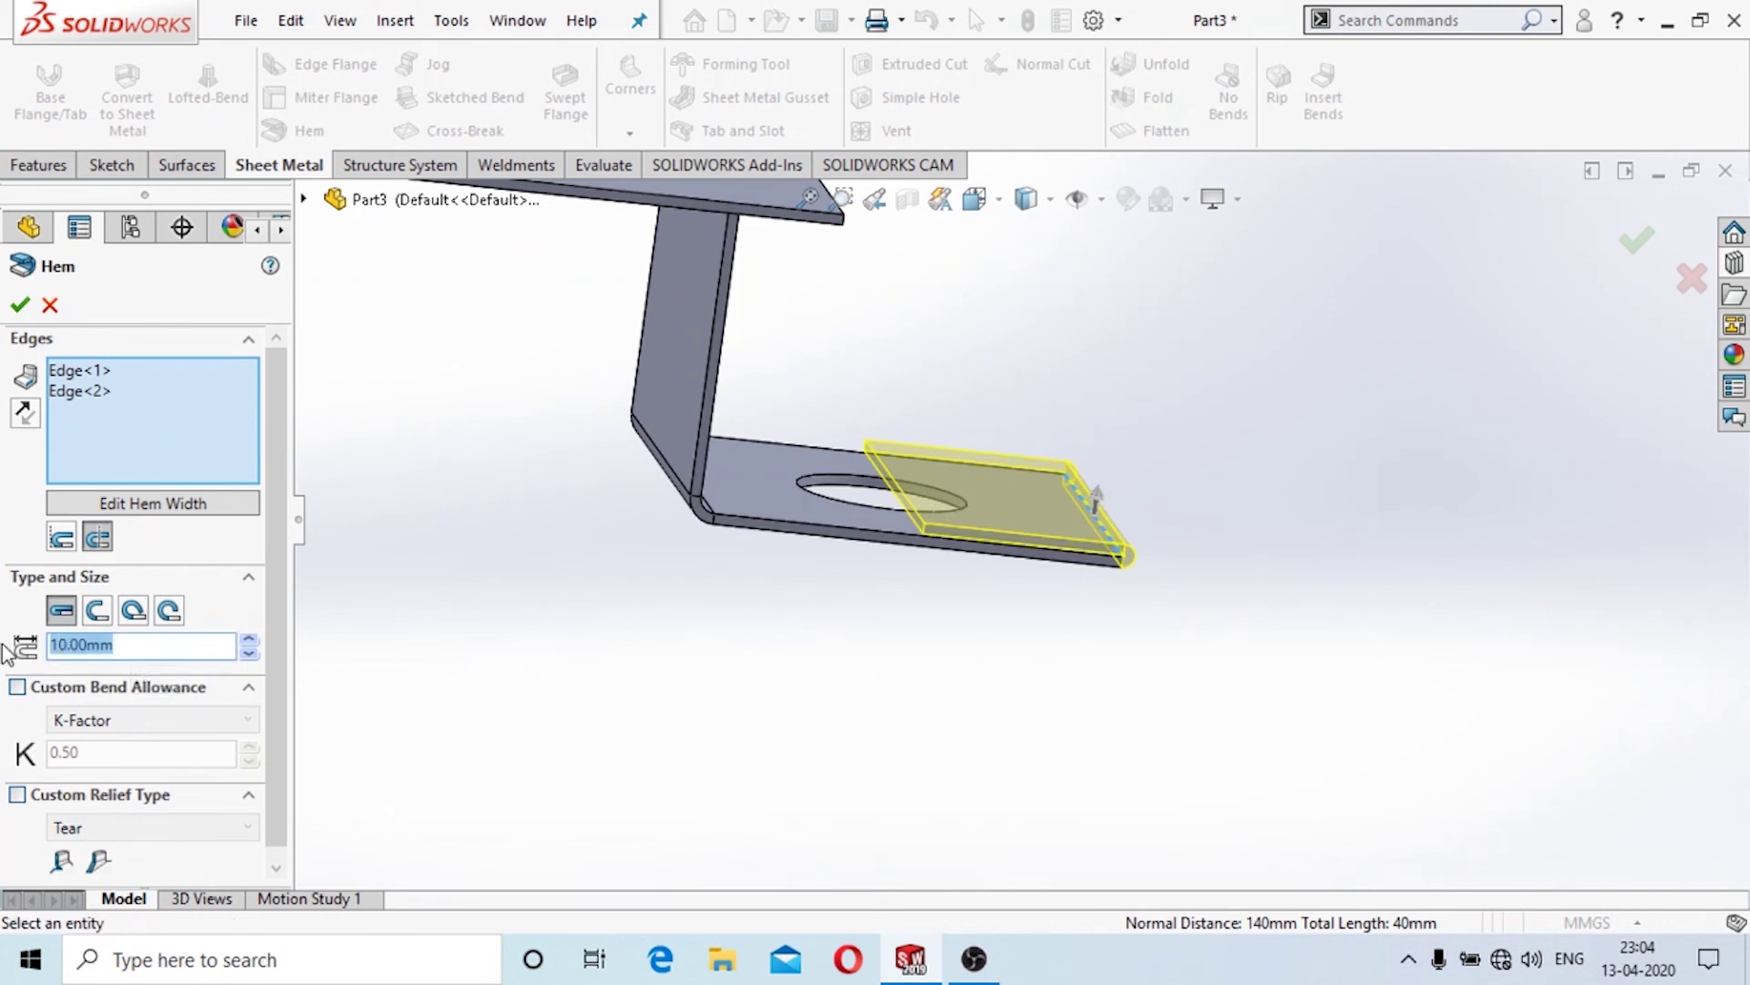
type("5")
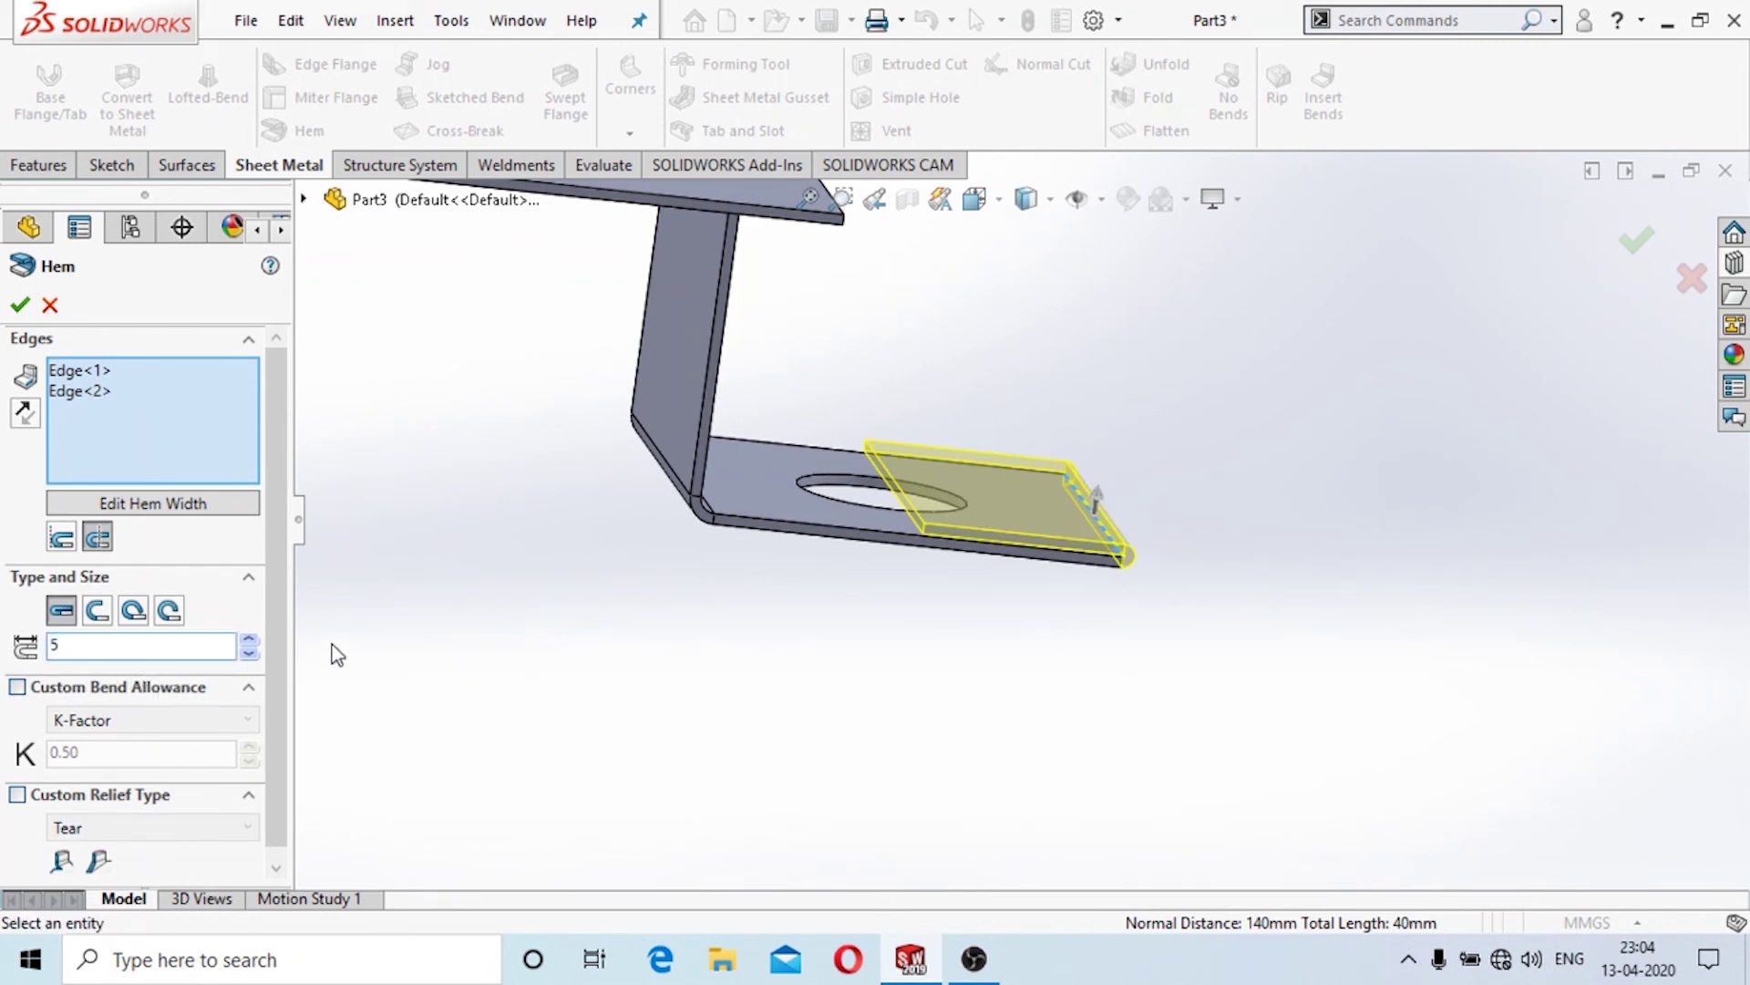
Change the hem position to Material Inside, keeping the Closed type.
scroll(1112, 588, "down", 5)
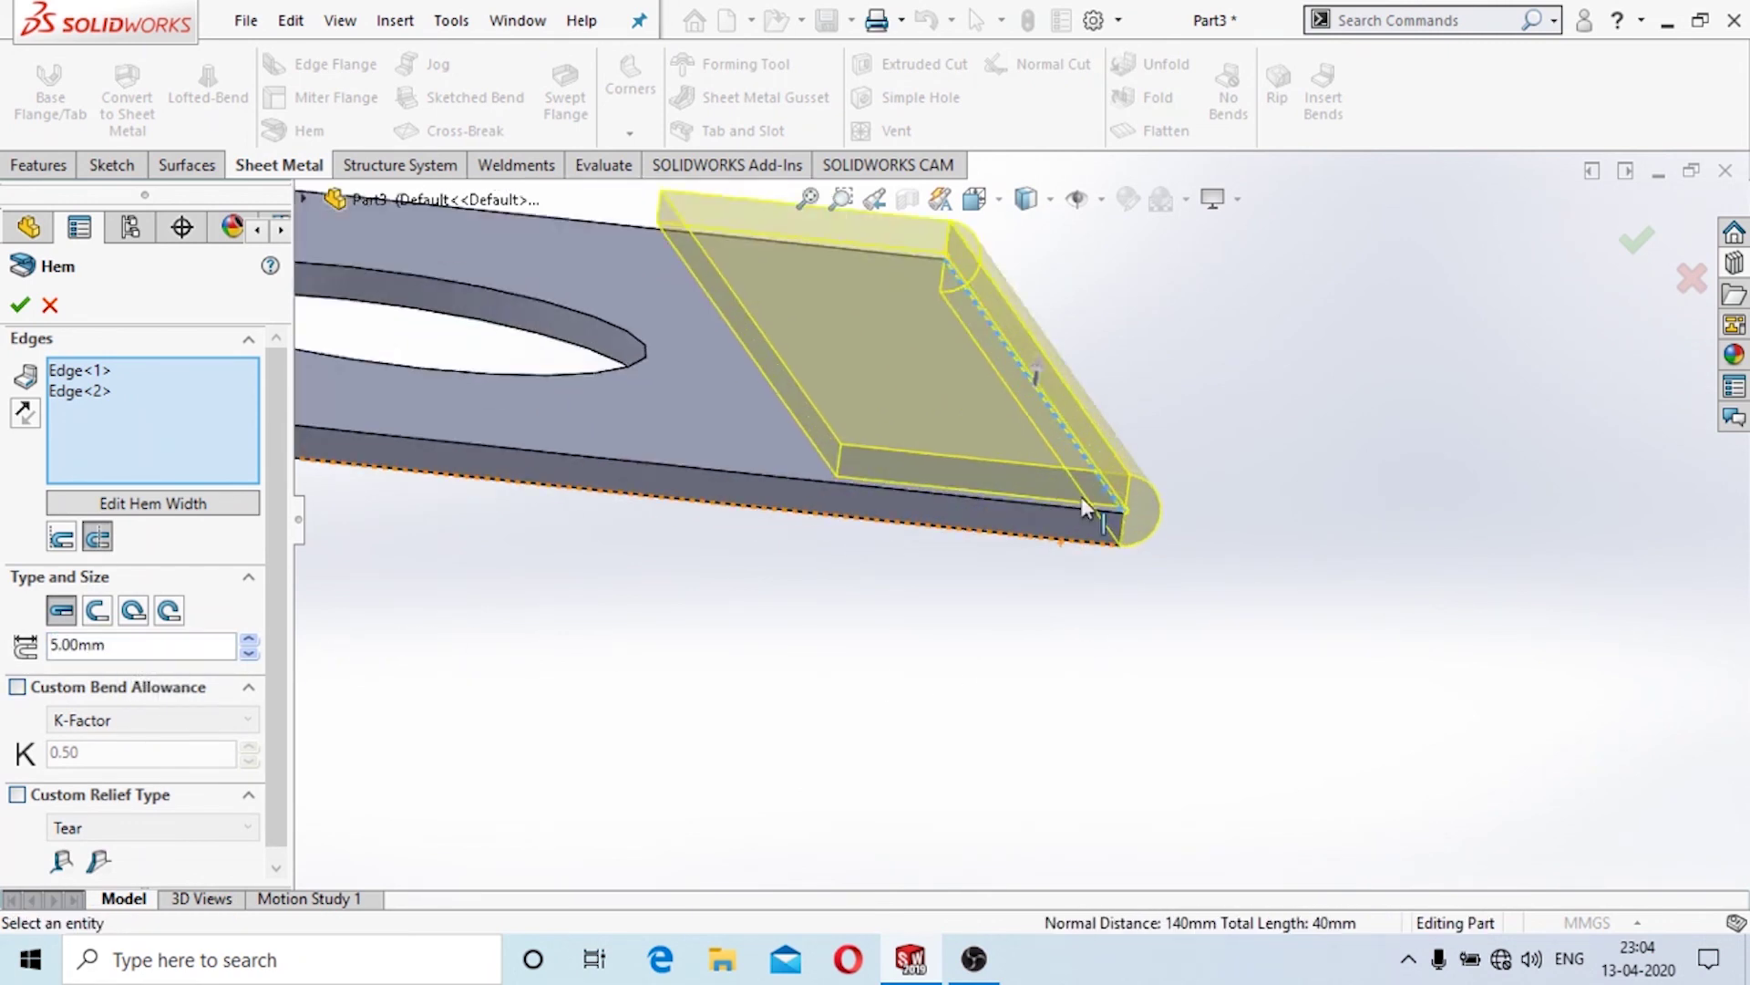
scroll(894, 665, "up", 2)
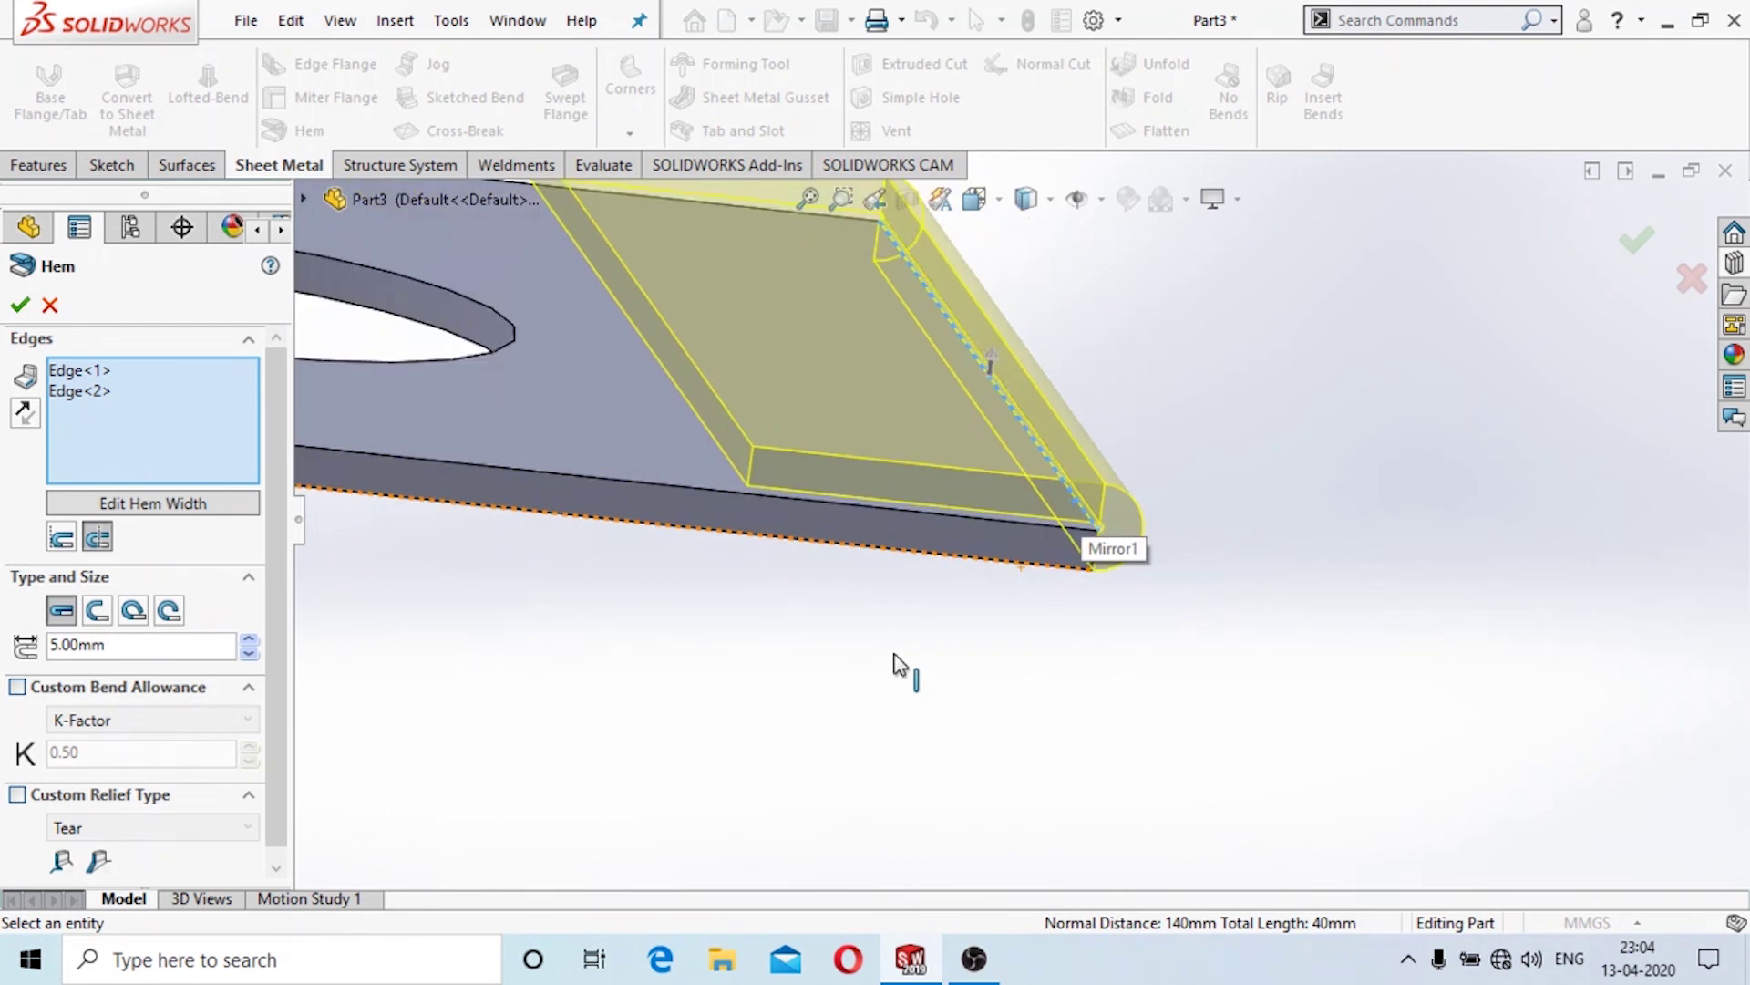
left_click(97, 609)
left_click(61, 537)
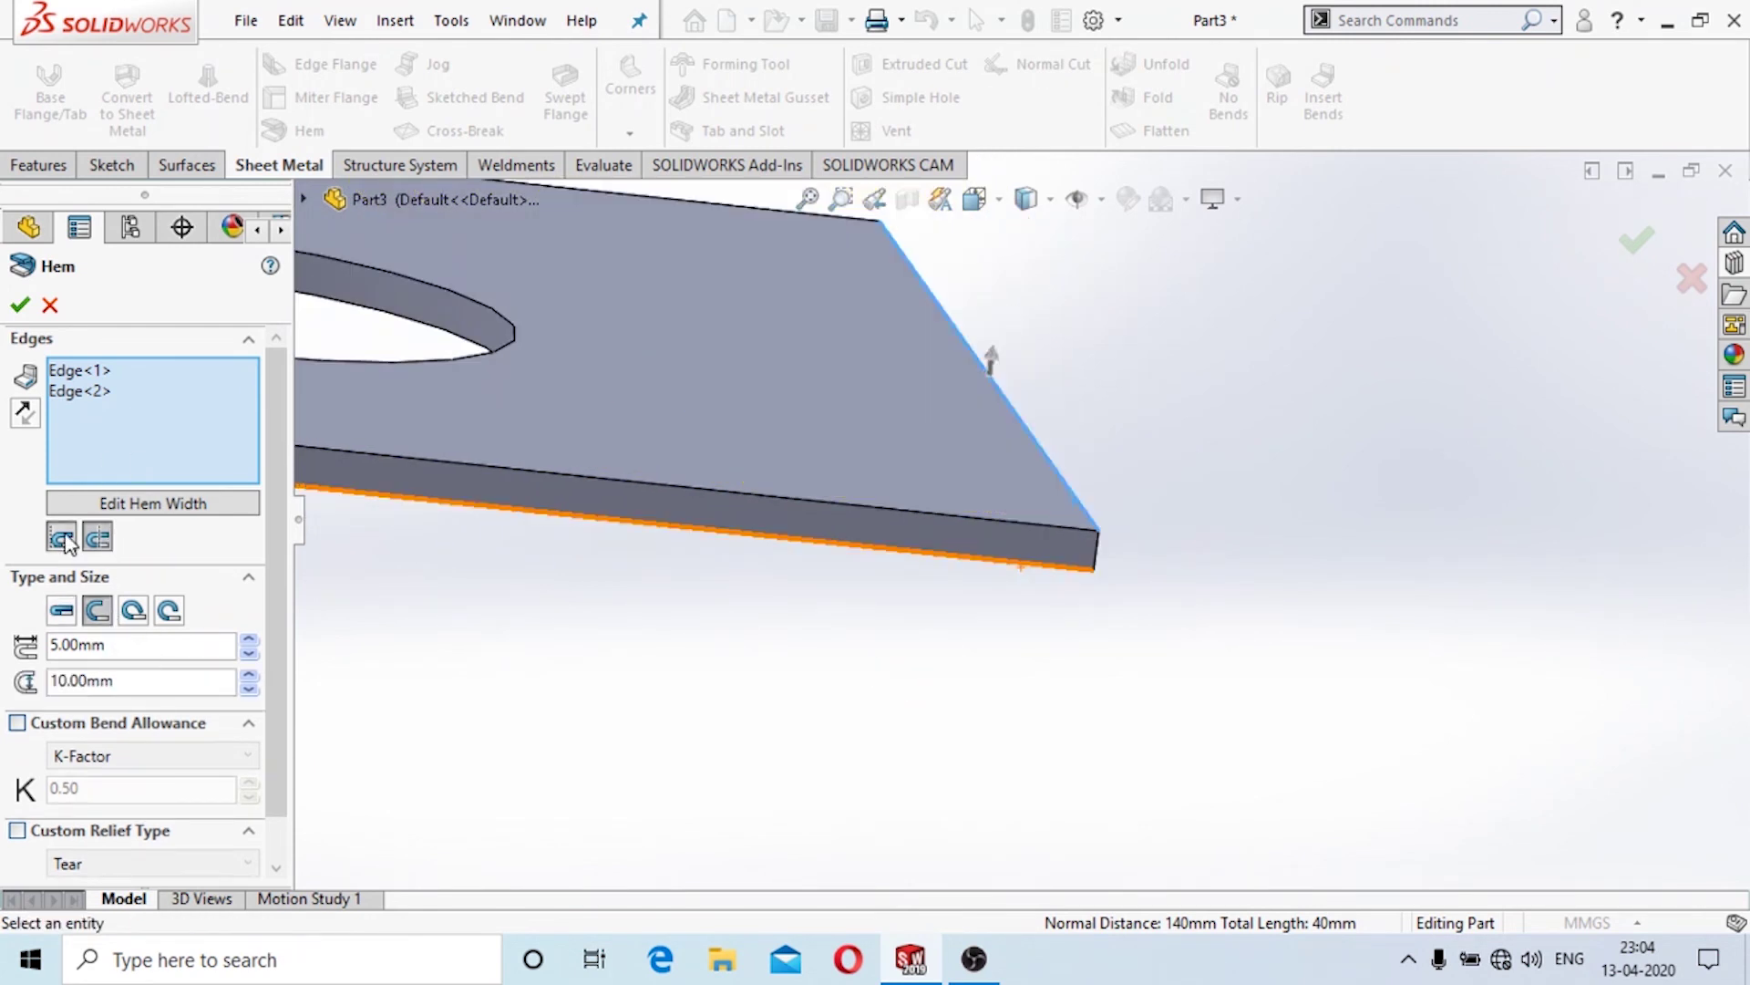
left_click(69, 620)
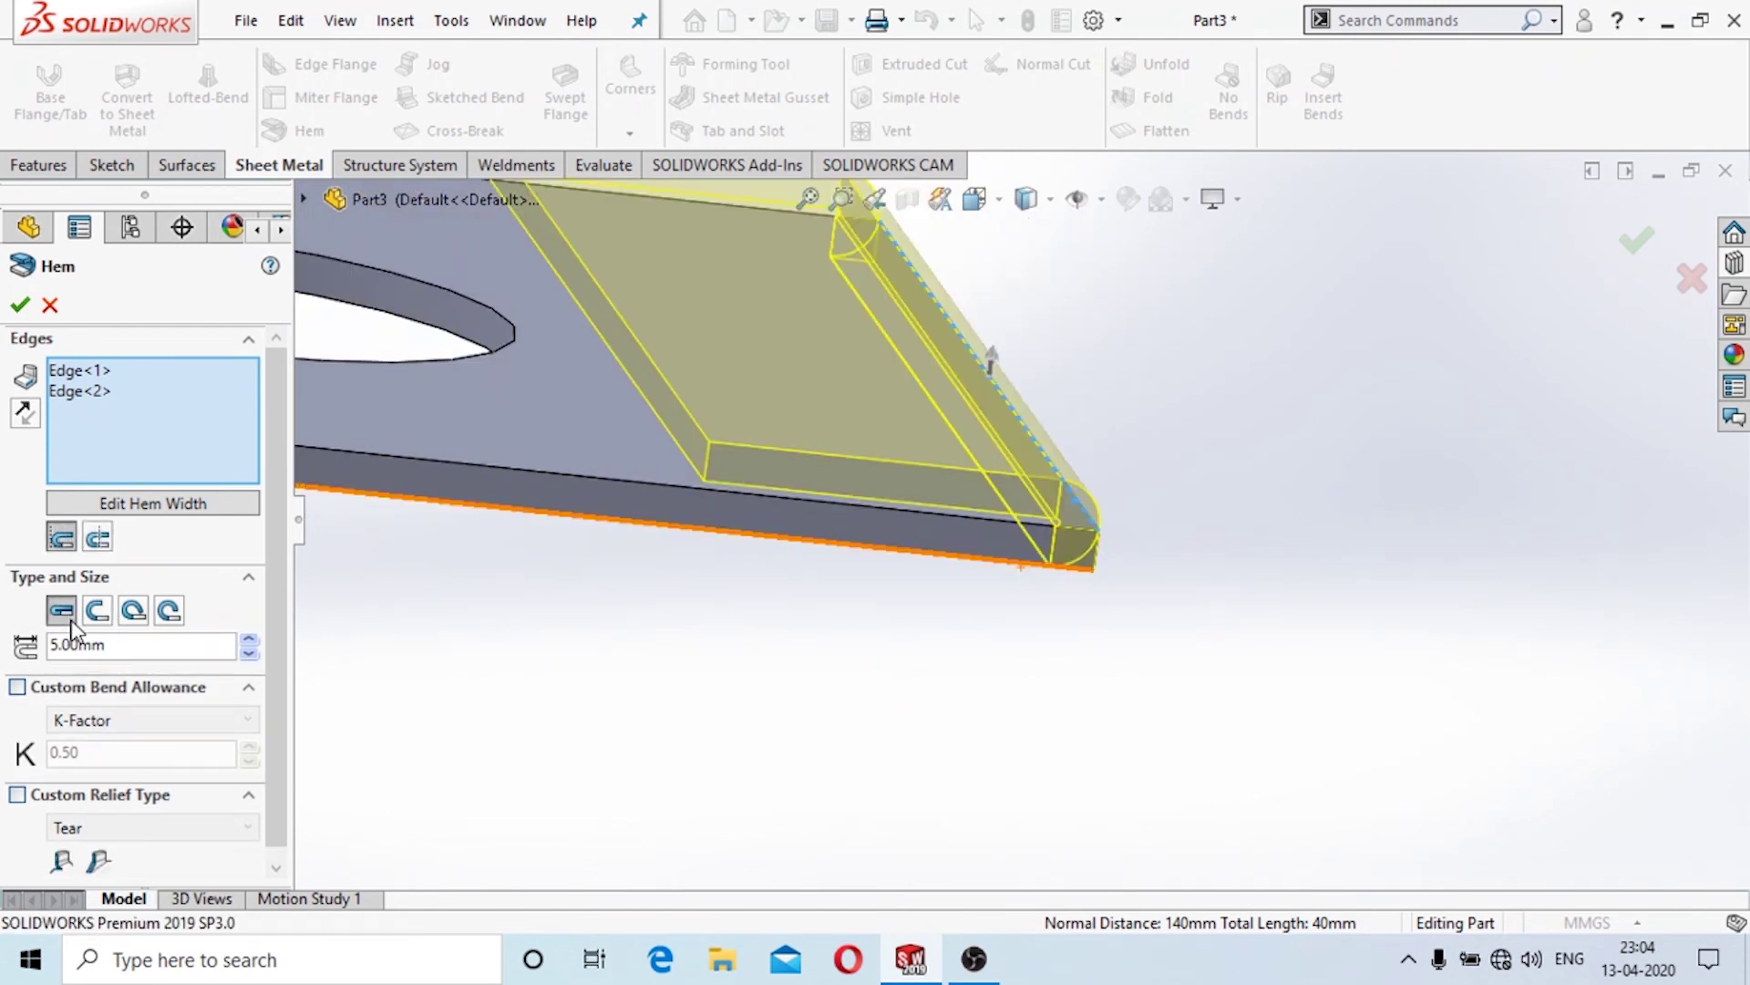
left_click(98, 539)
left_click(62, 539)
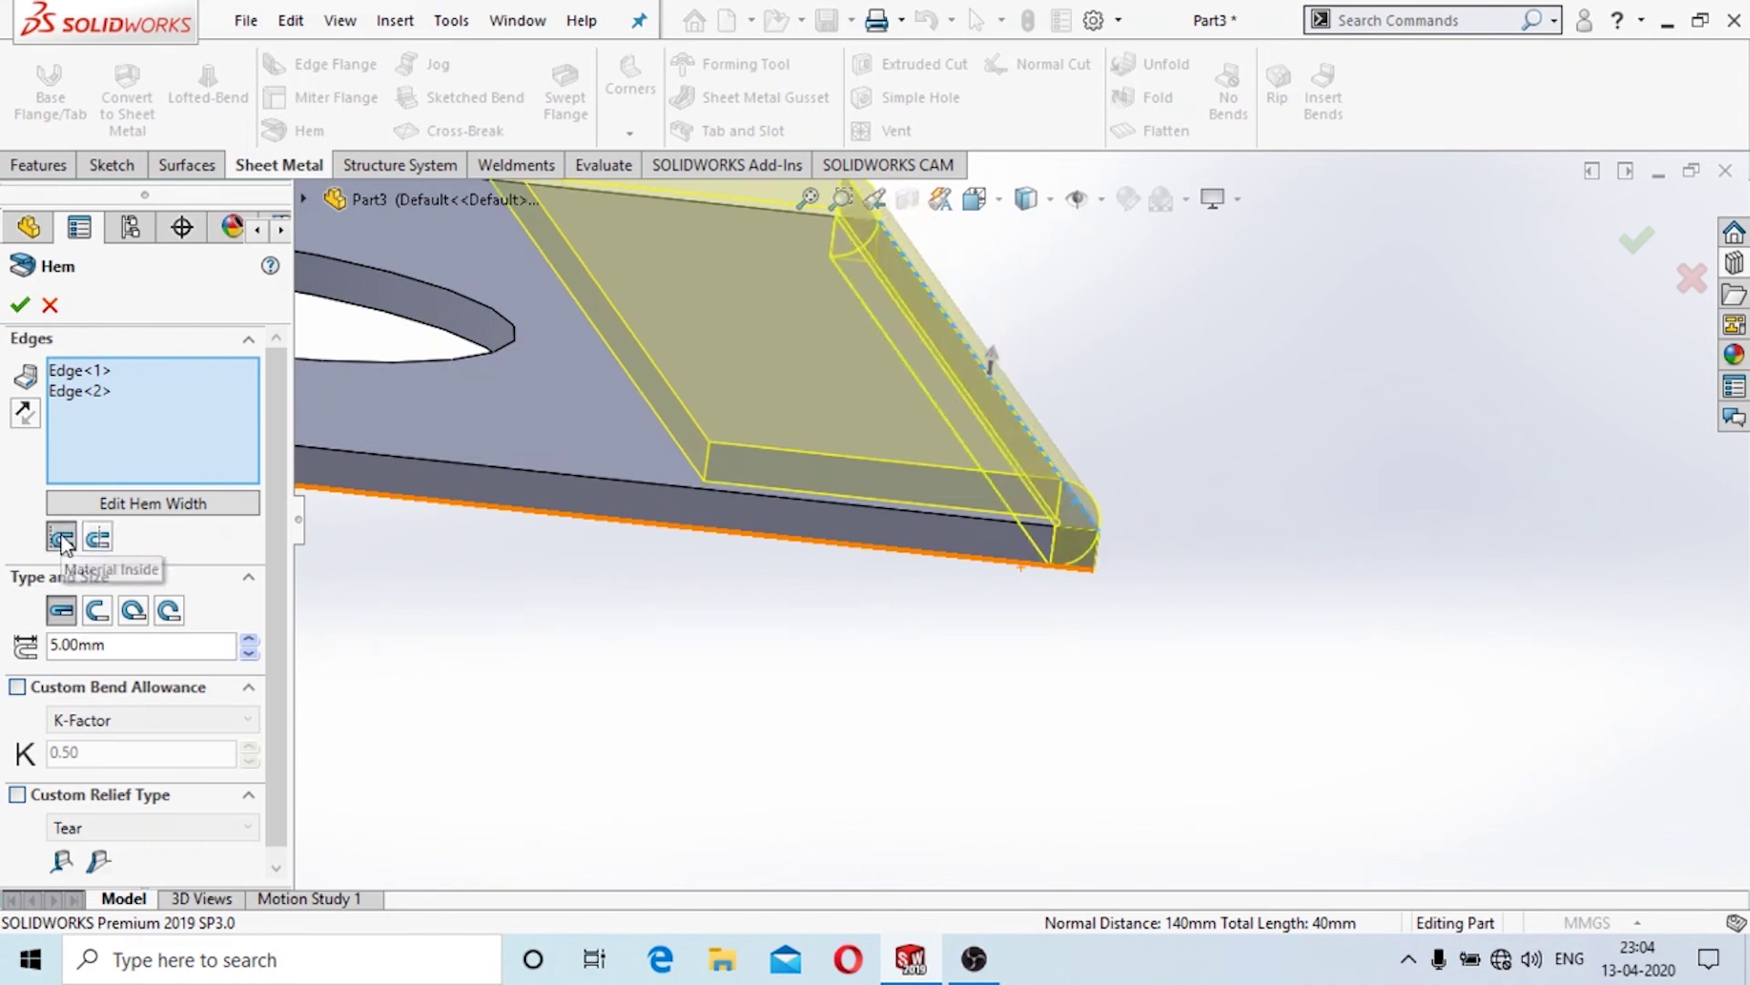
Open the hem width profile sketch and finish it unchanged to create both hems.
left_click(128, 504)
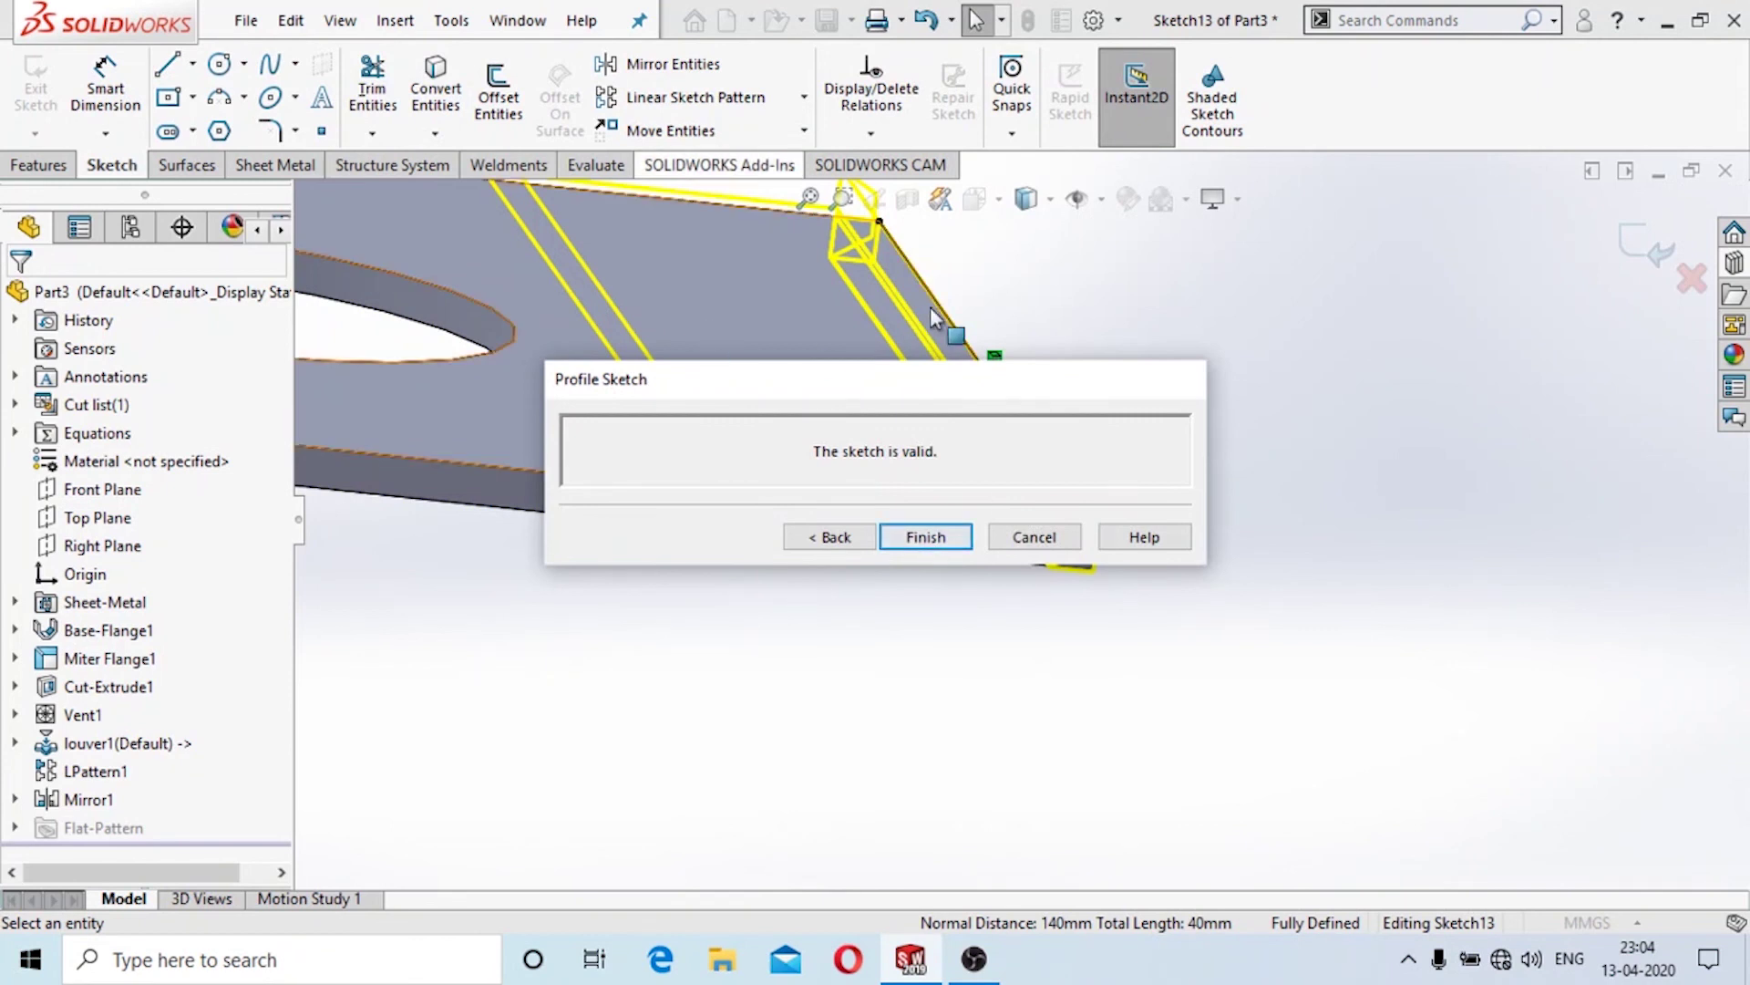
left_click(936, 534)
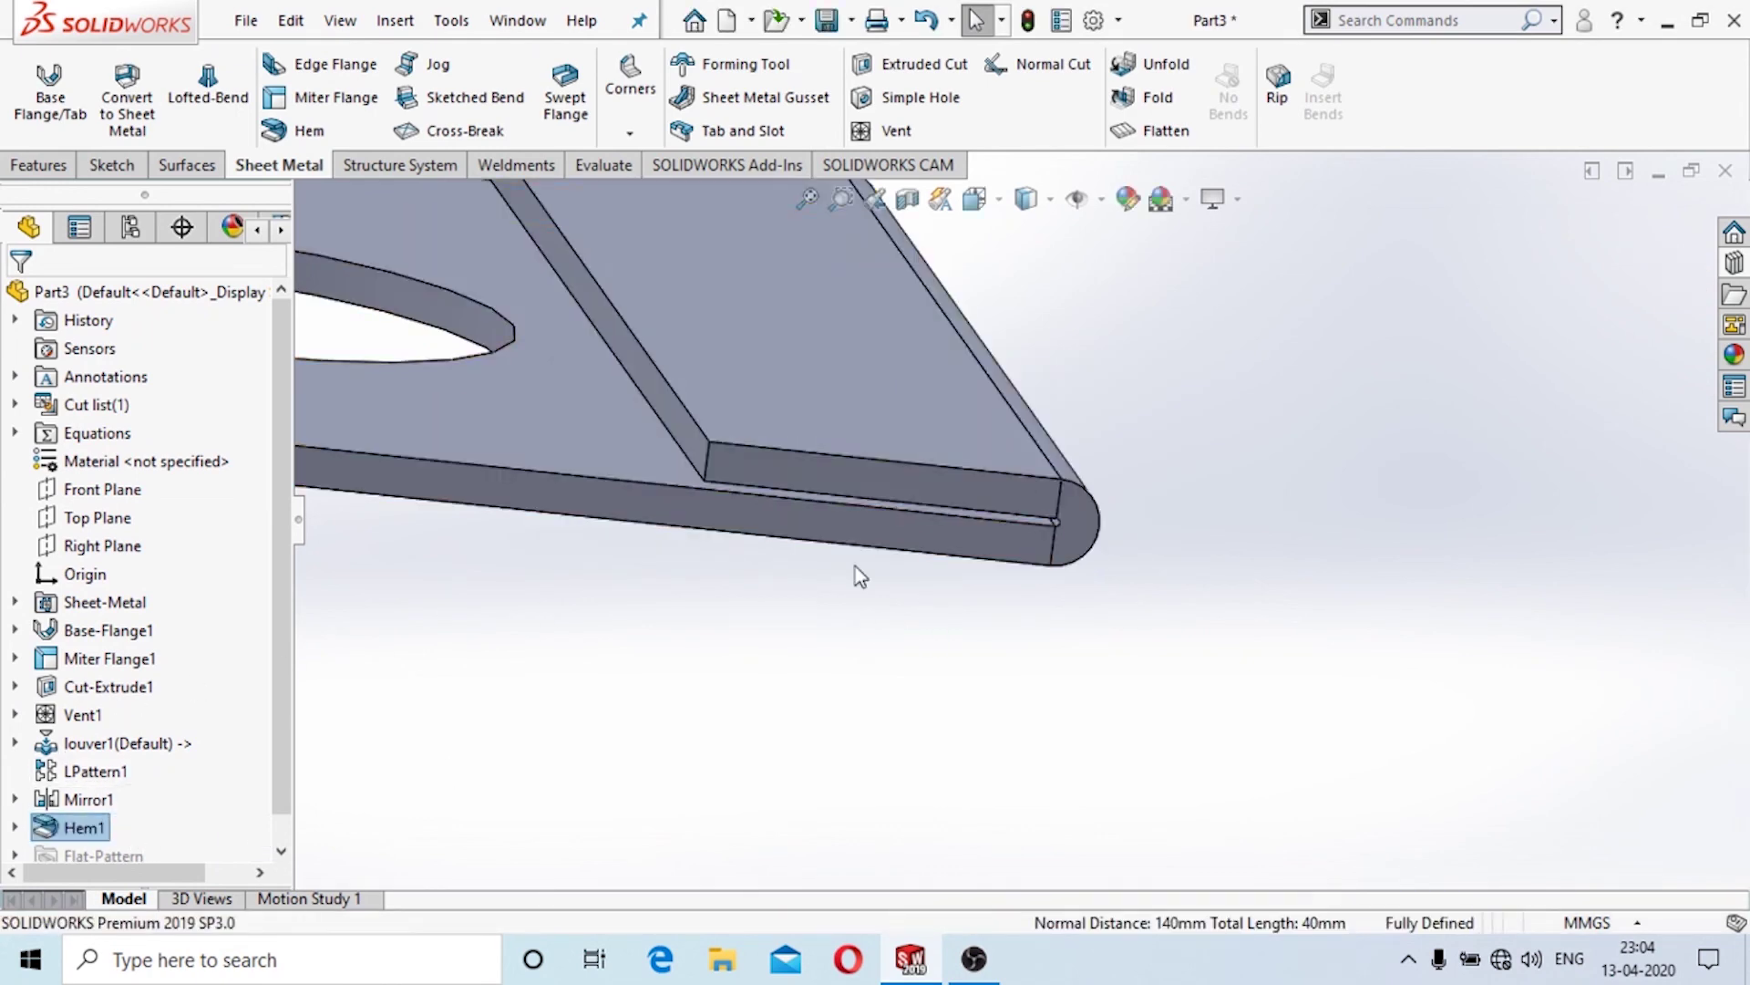
scroll(818, 483, "up", 4)
scroll(818, 483, "up", 2)
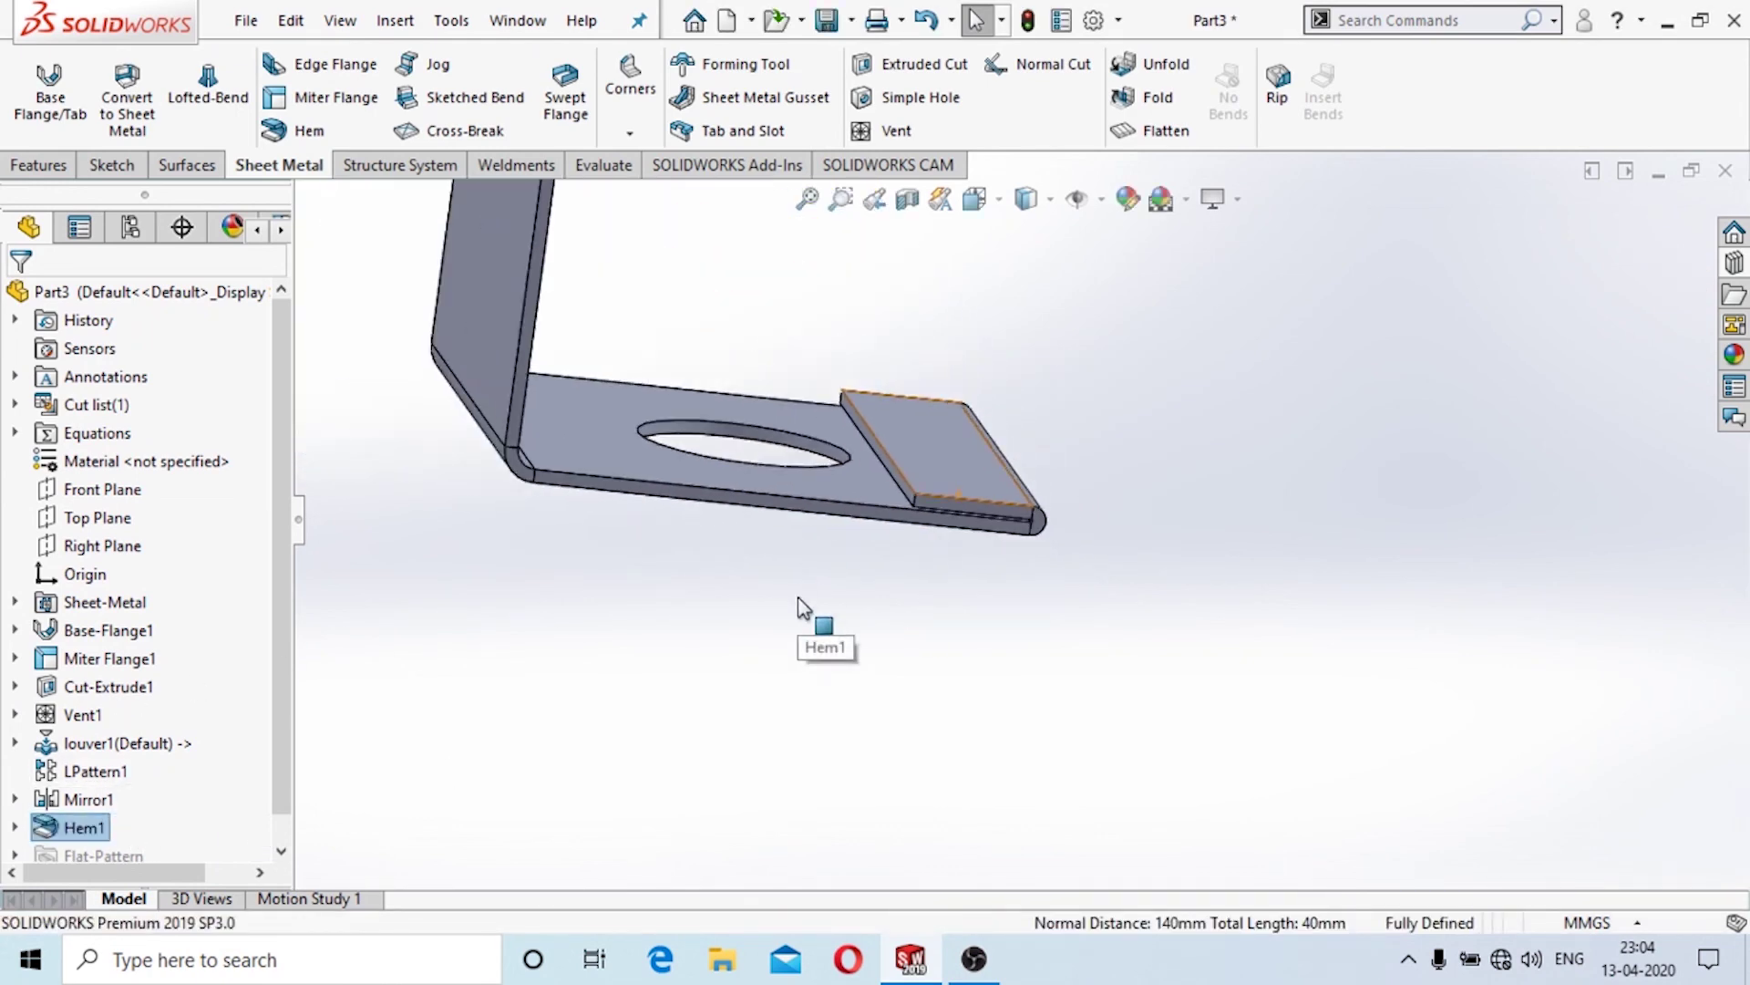
right_click(82, 827)
left_click(613, 750)
scroll(647, 687, "up", 6)
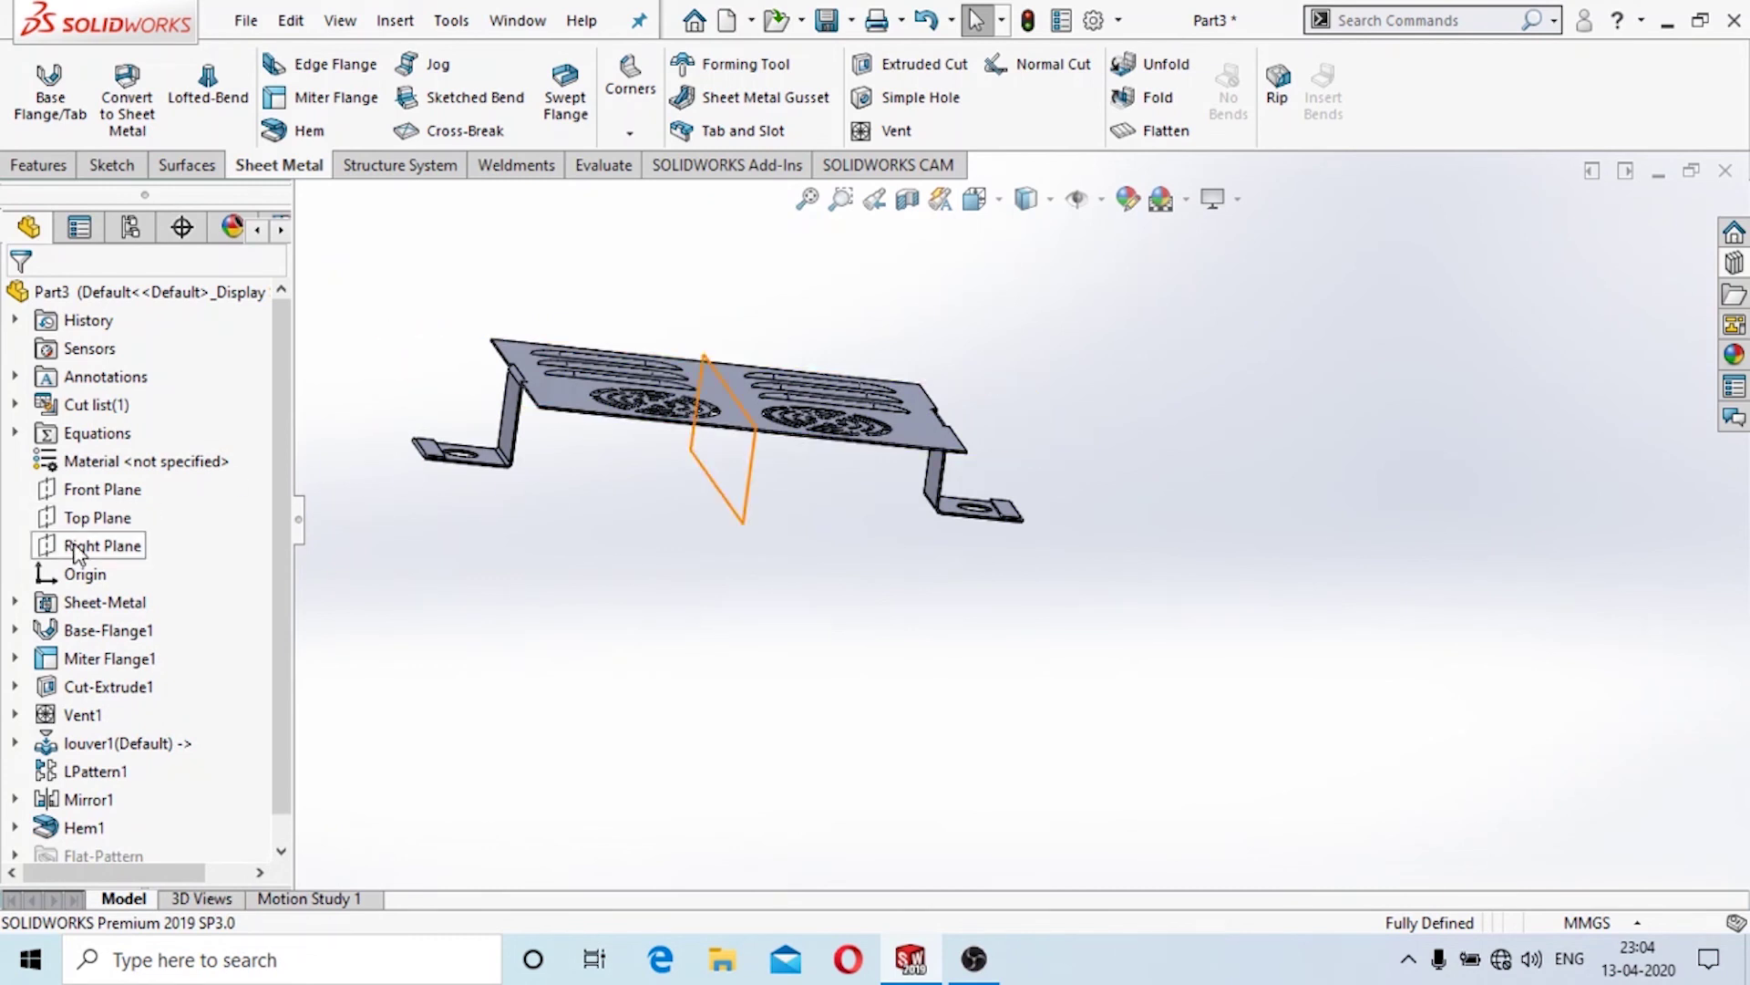
left_click(296, 130)
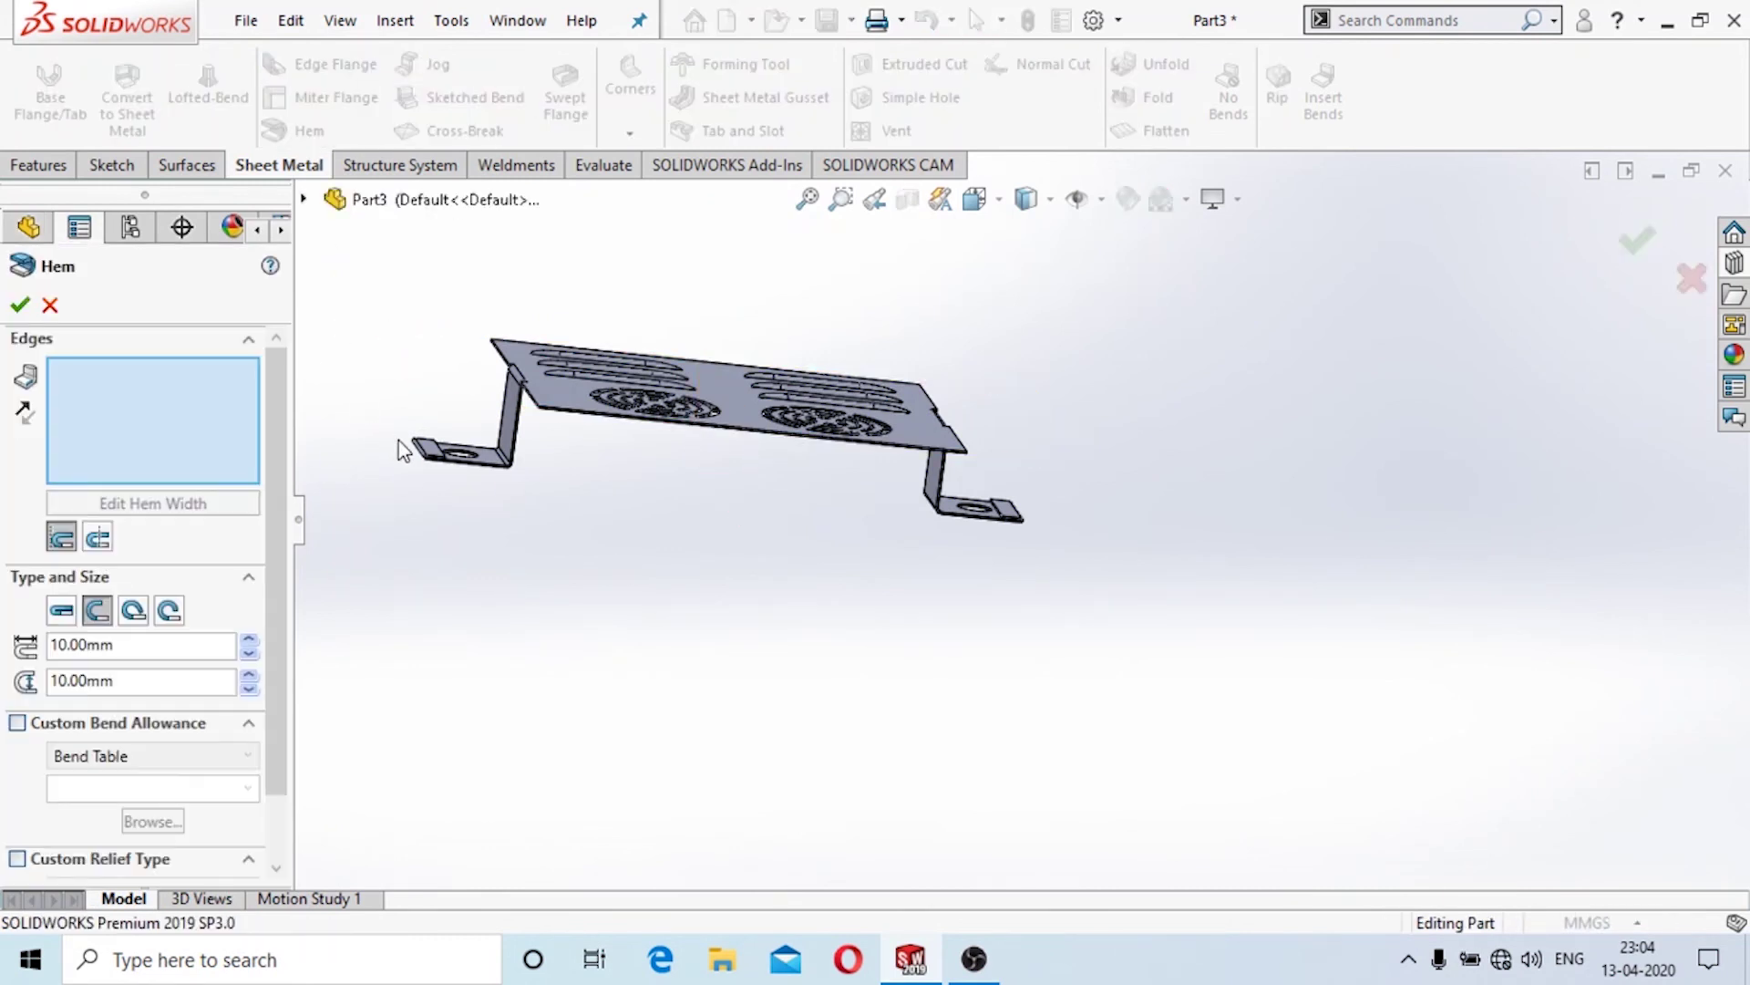
scroll(484, 492, "down", 4)
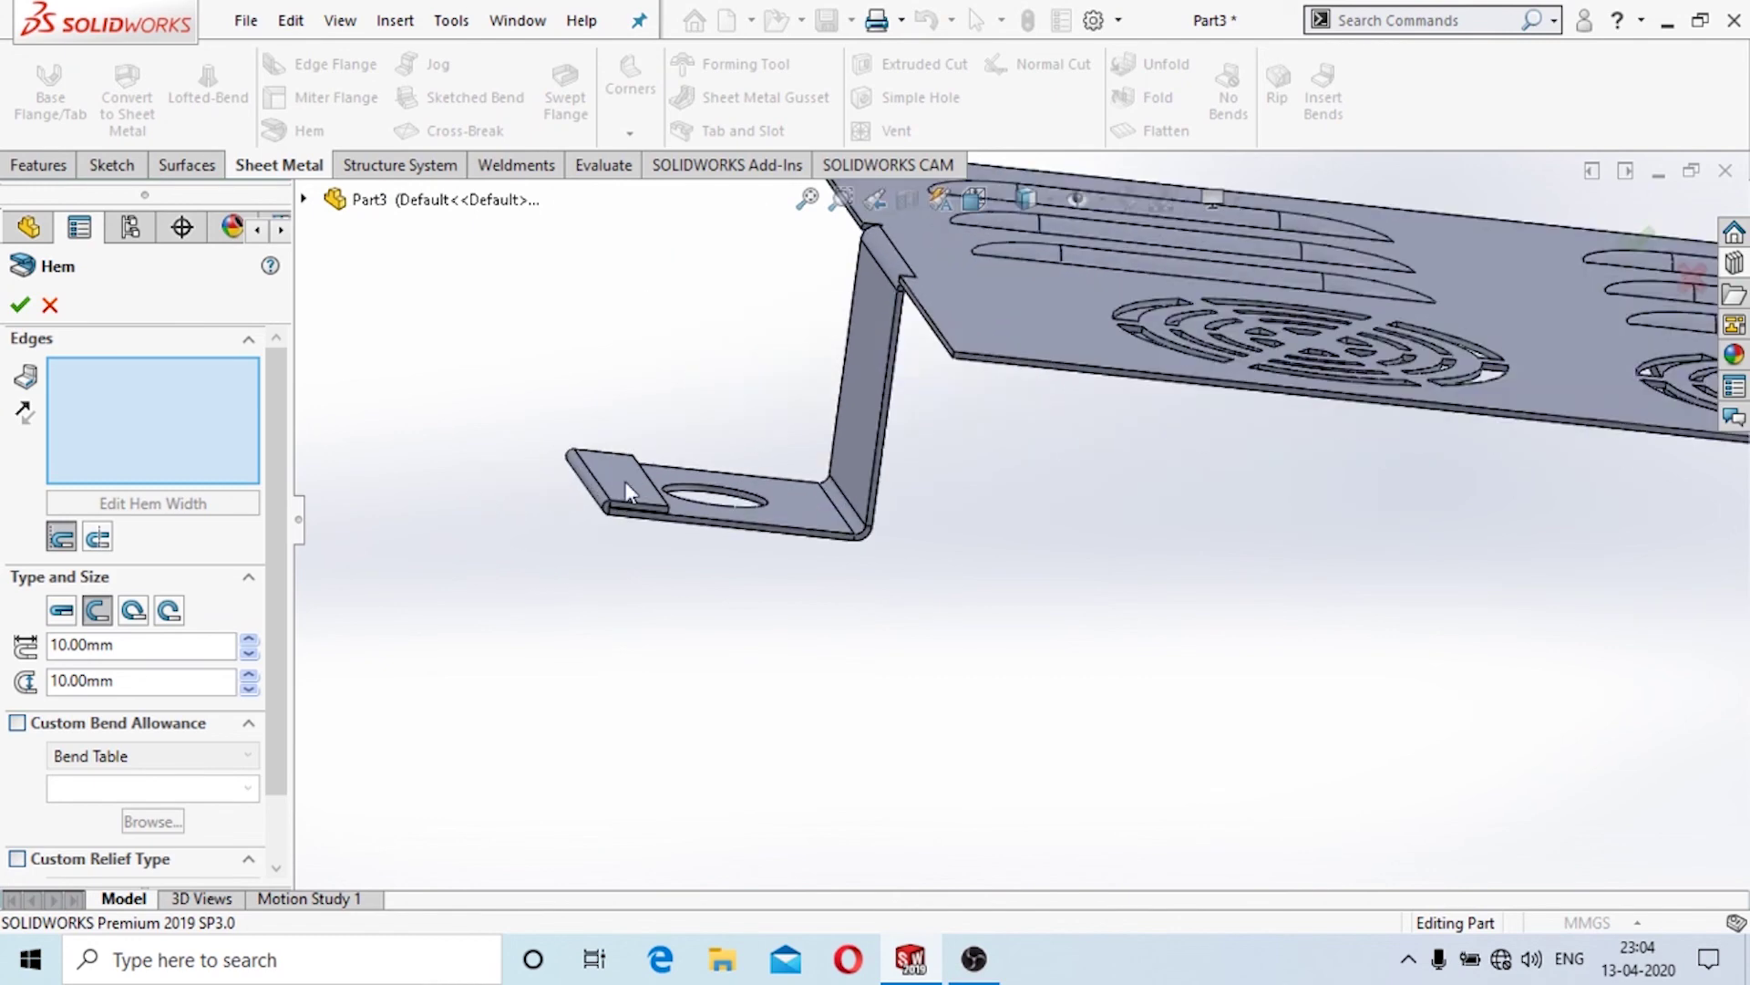
scroll(535, 484, "up", 2)
scroll(1178, 576, "up", 4)
scroll(1295, 556, "down", 4)
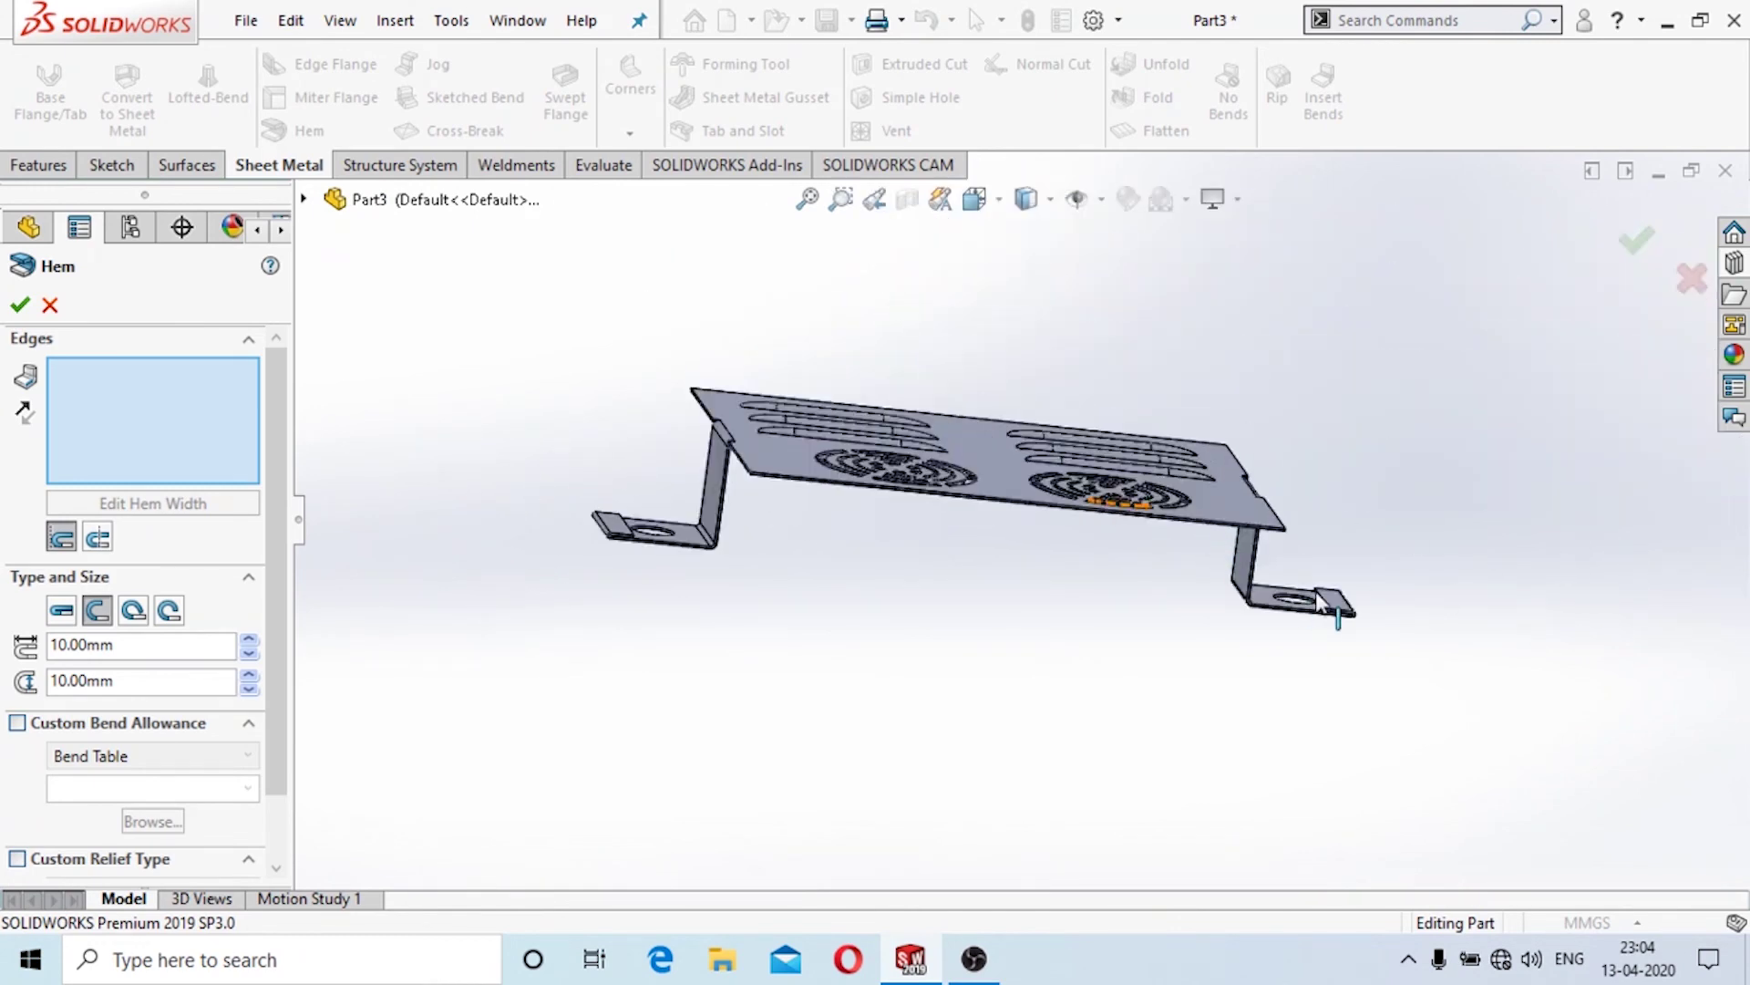
key("Escape")
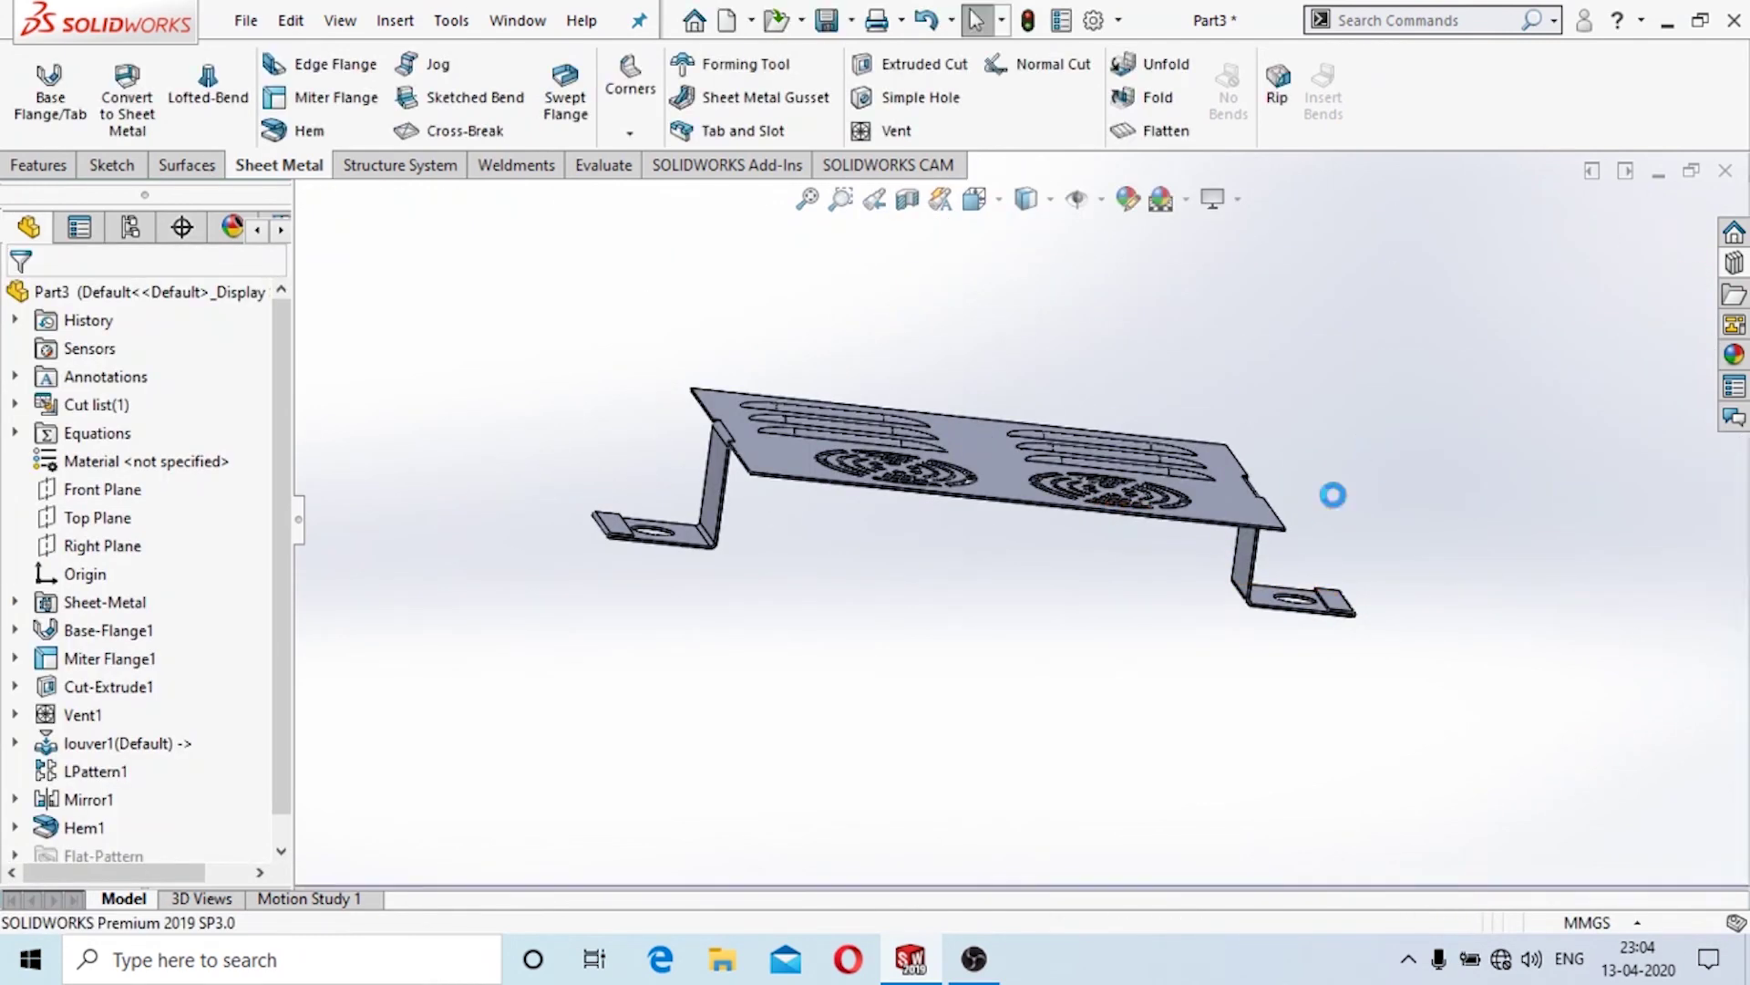
Orient the finished sheet metal part to the isometric view.
scroll(1313, 501, "up", 3)
middle_click_drag(1279, 507, 1121, 547)
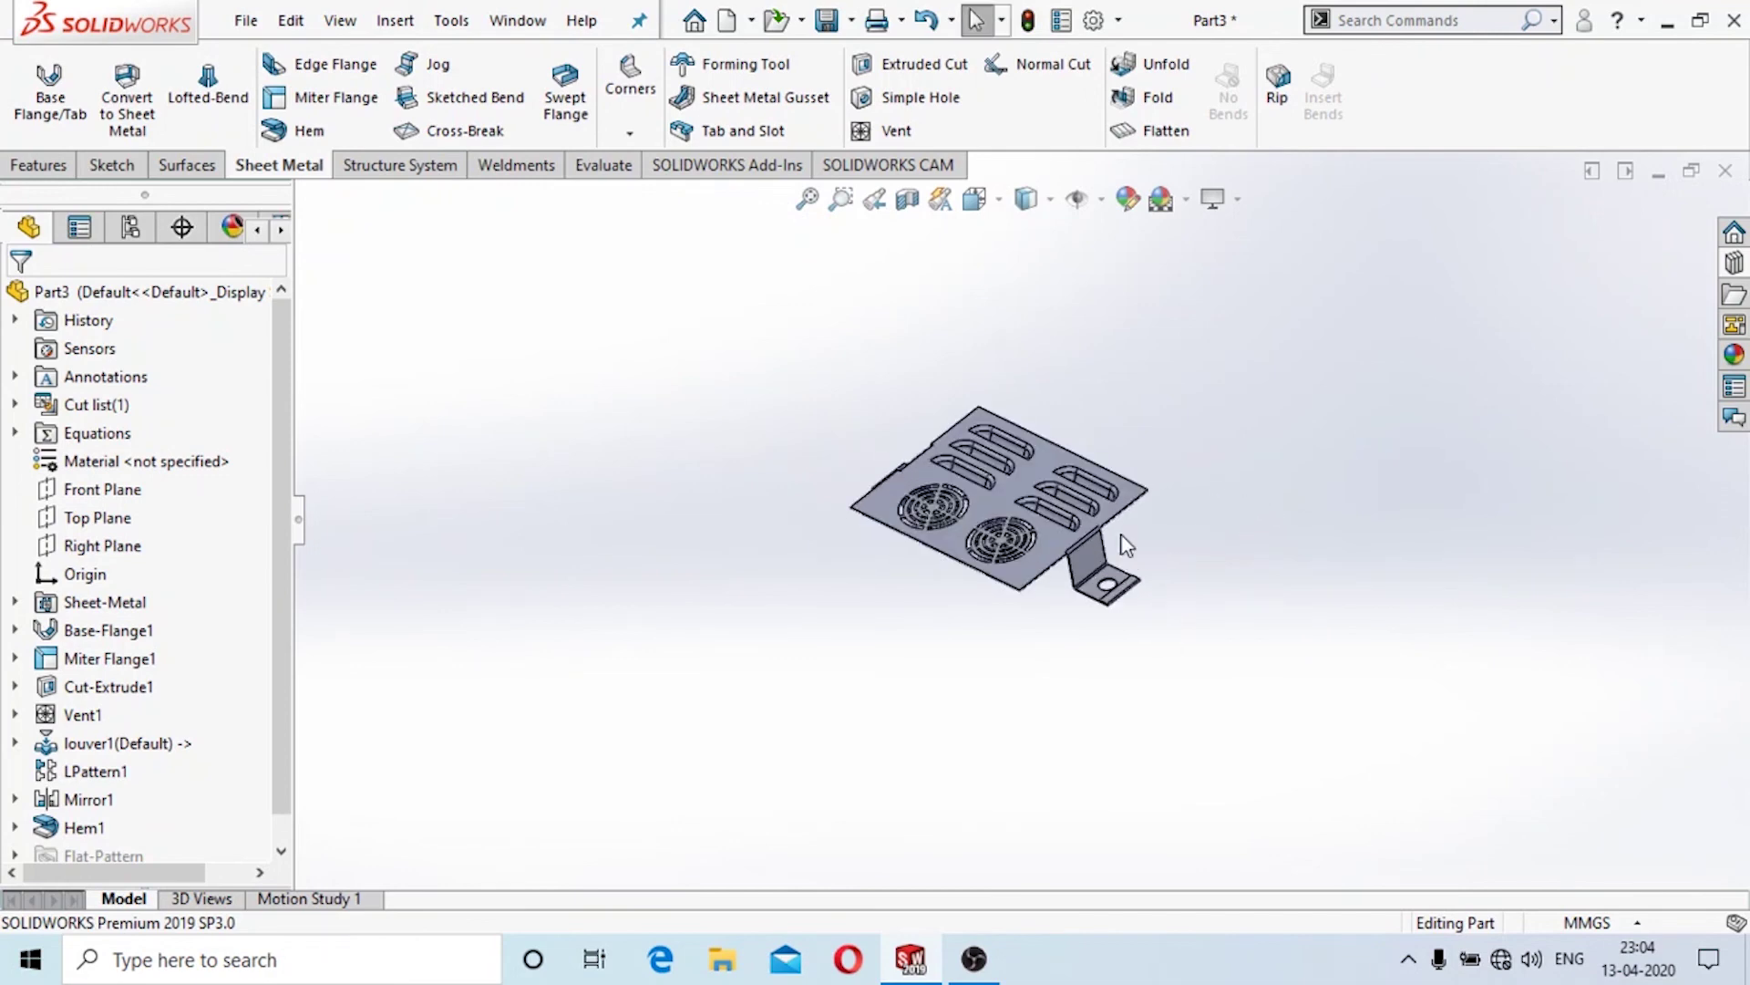
scroll(1066, 499, "down", 3)
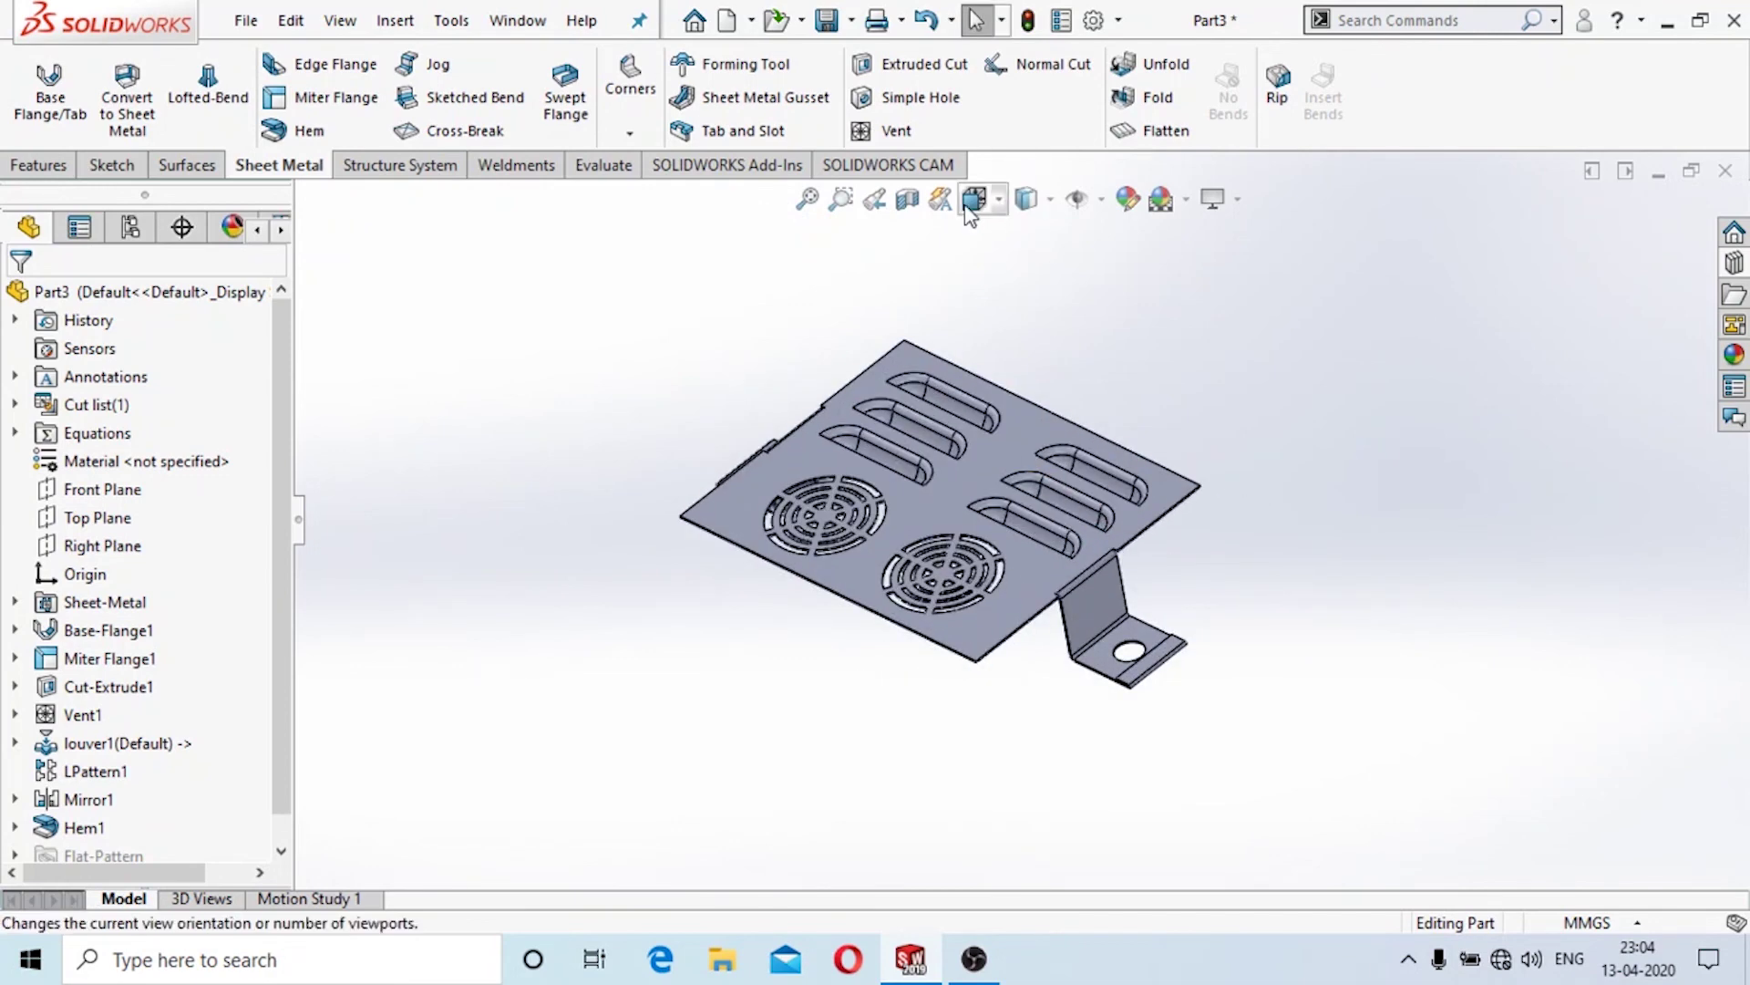
left_click(999, 202)
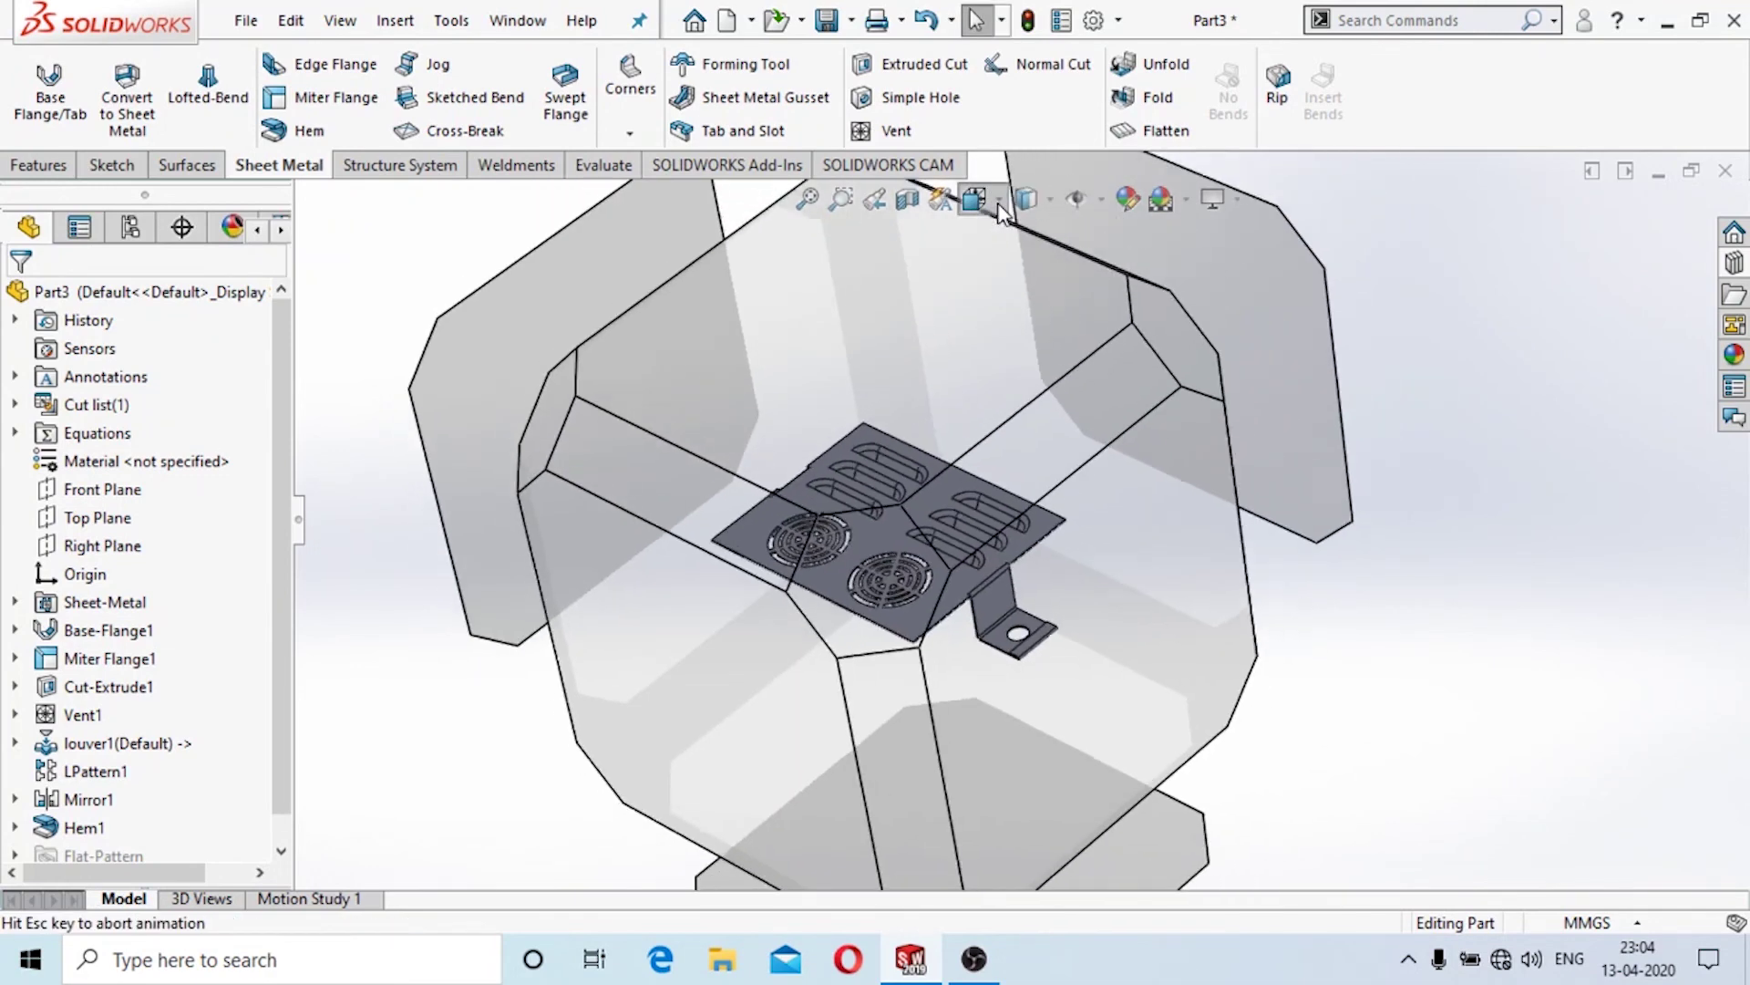
left_click(762, 635)
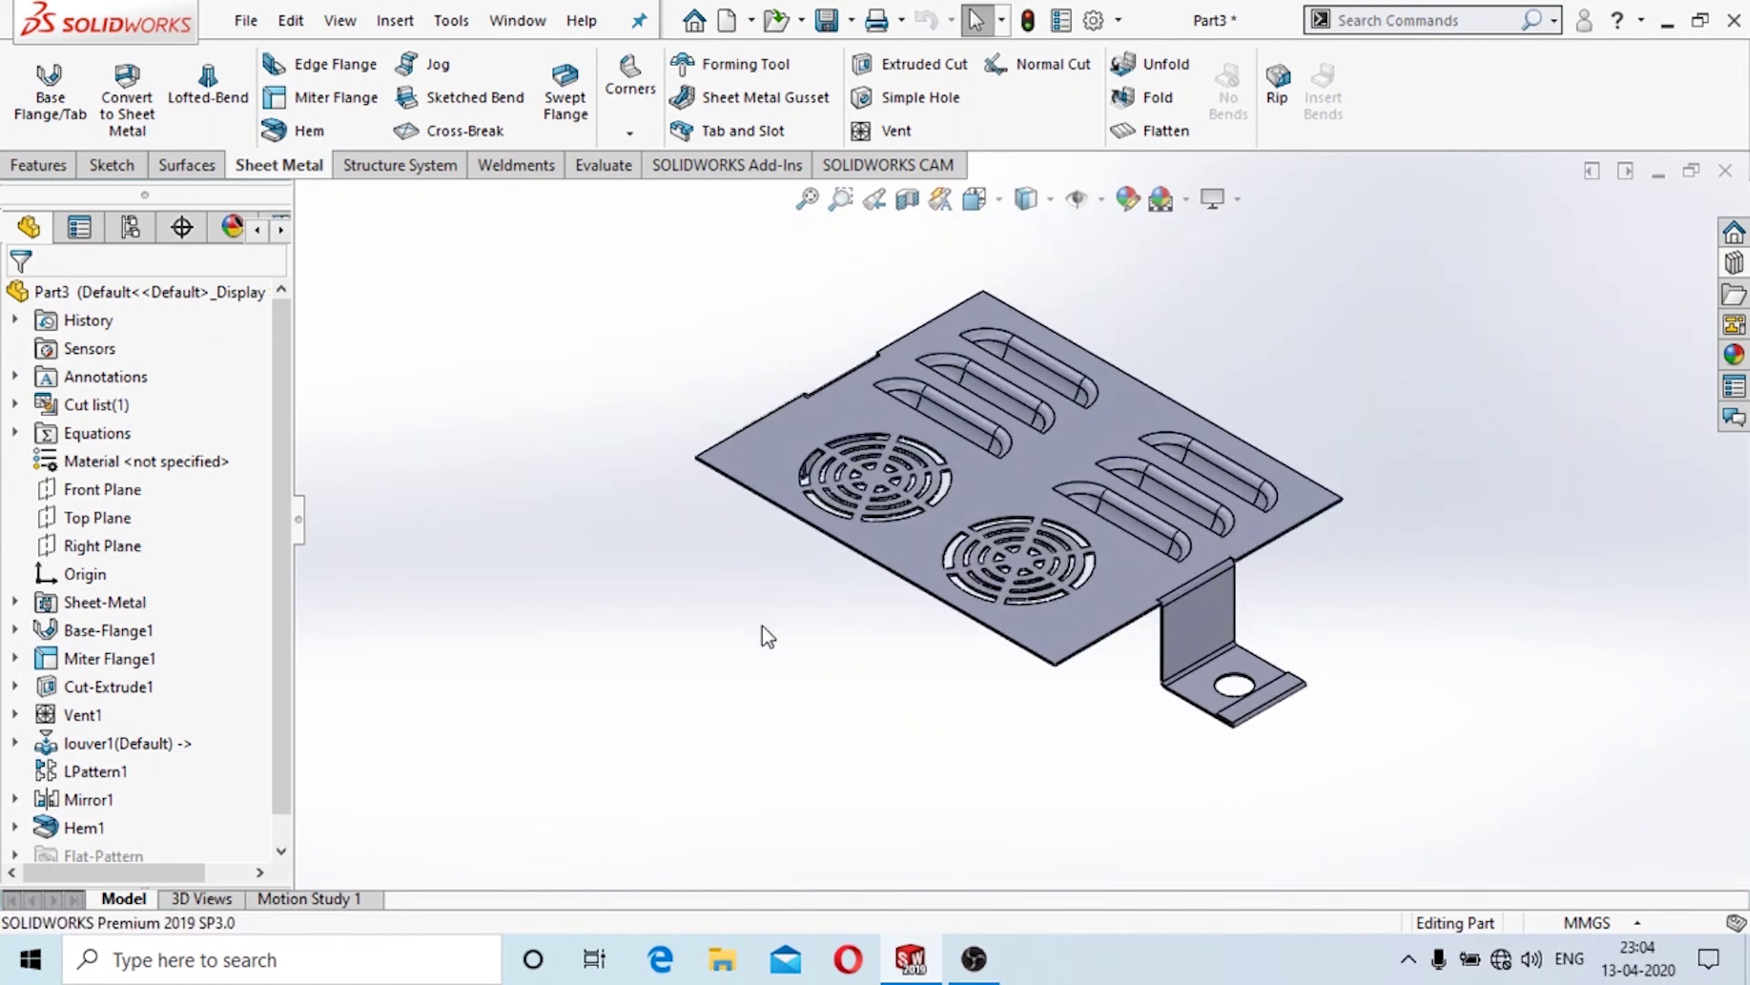